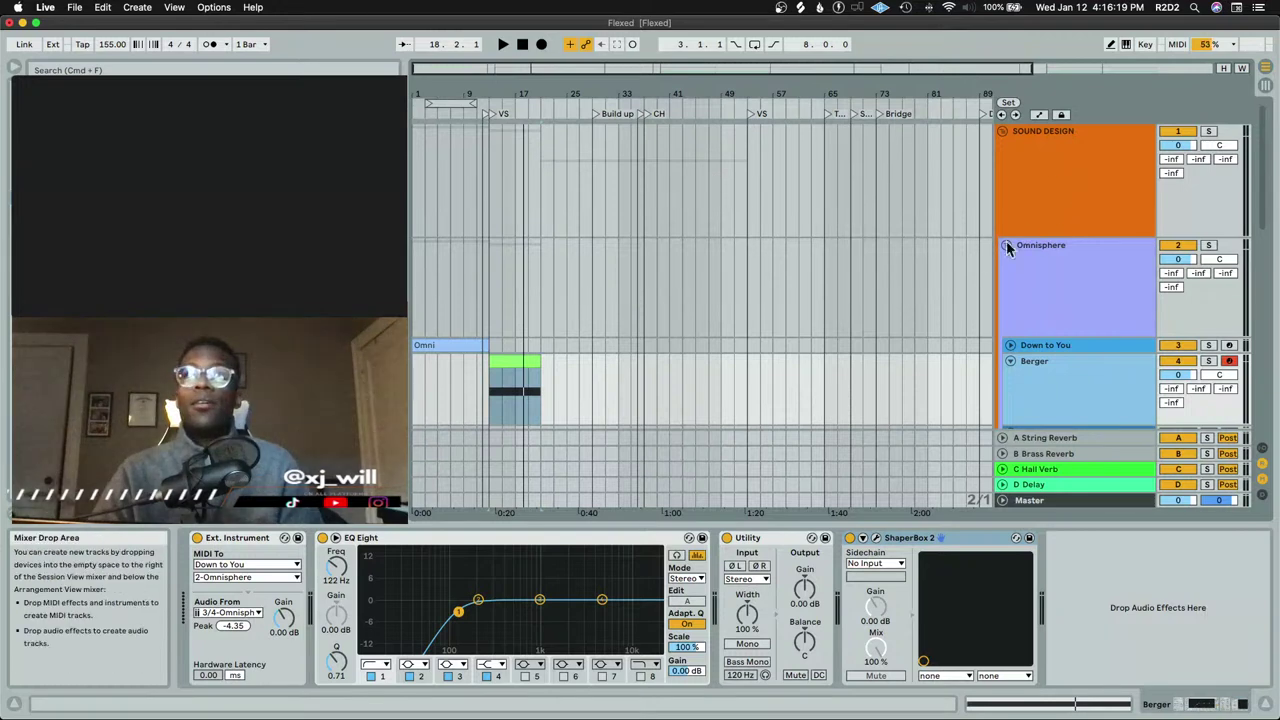
Fold the Omnisphere group and set the playback start at bar 37, the beginning of the first chorus
click(1006, 245)
scroll(990, 289, down, 15)
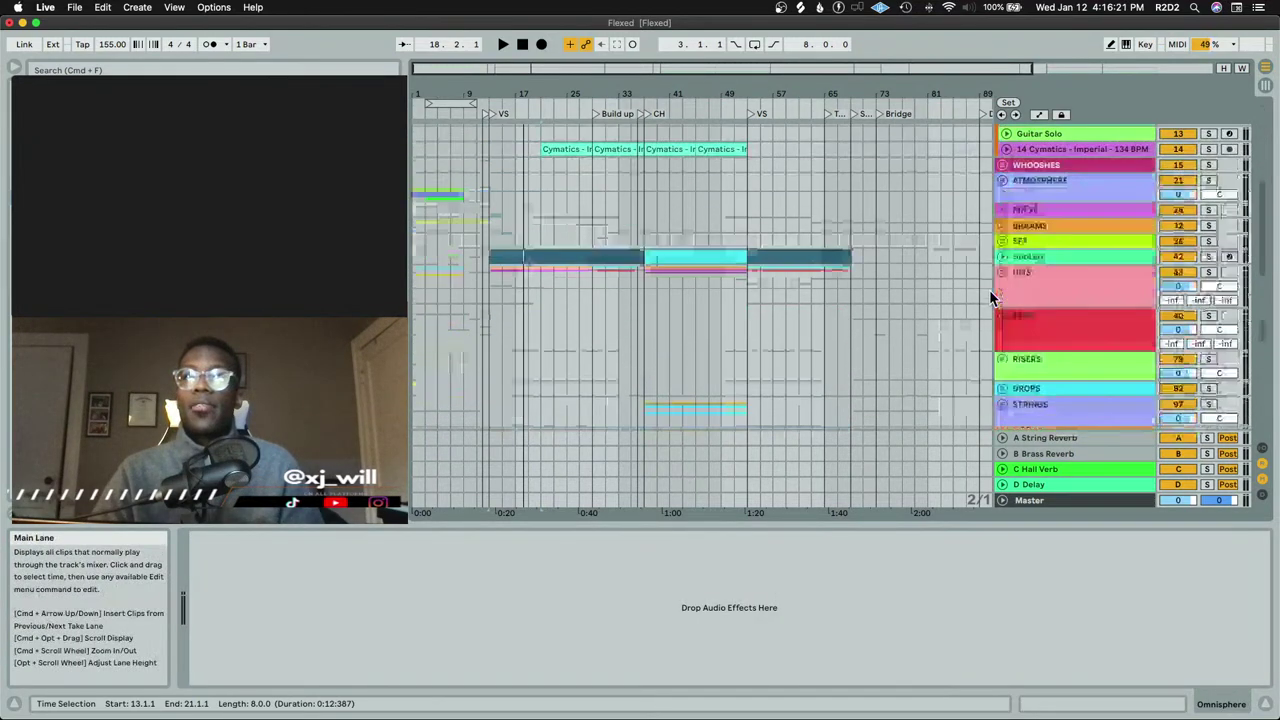
click(644, 217)
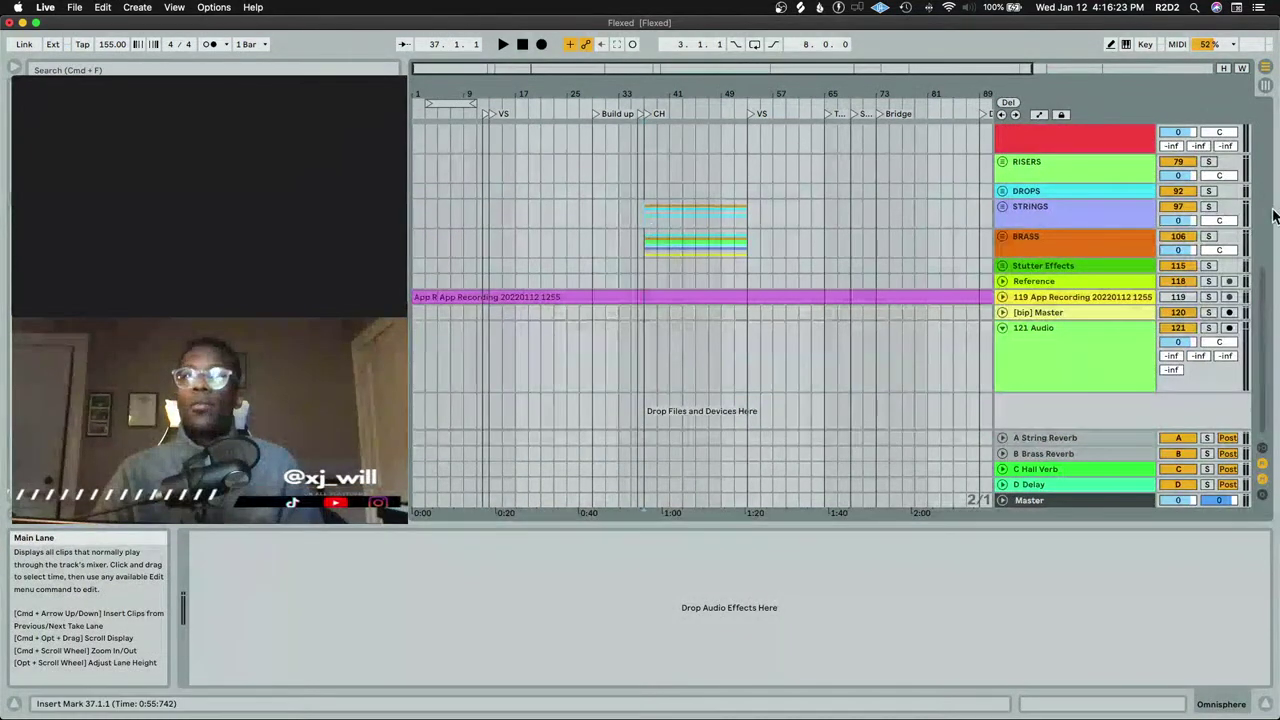
Unfold the BRASS group, solo the Brass Stab track and play it from the start of the chorus
click(1006, 240)
scroll(1190, 288, down, 1)
click(1208, 279)
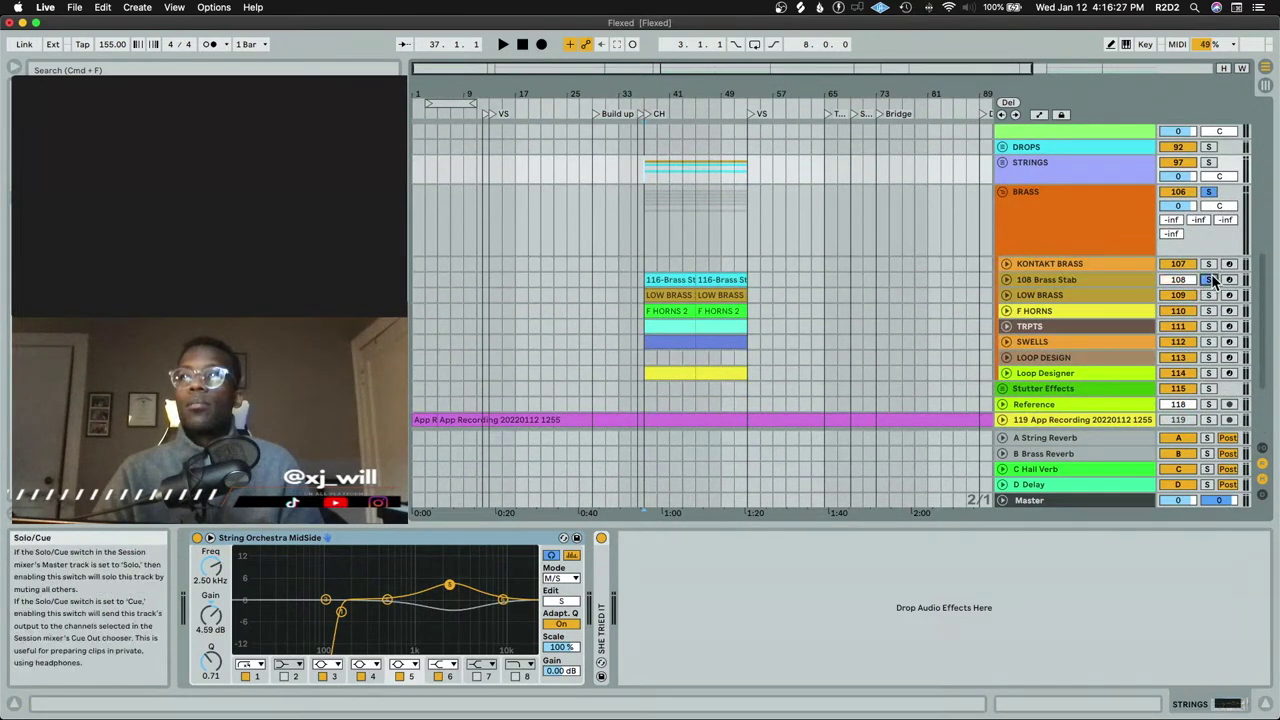
key(space)
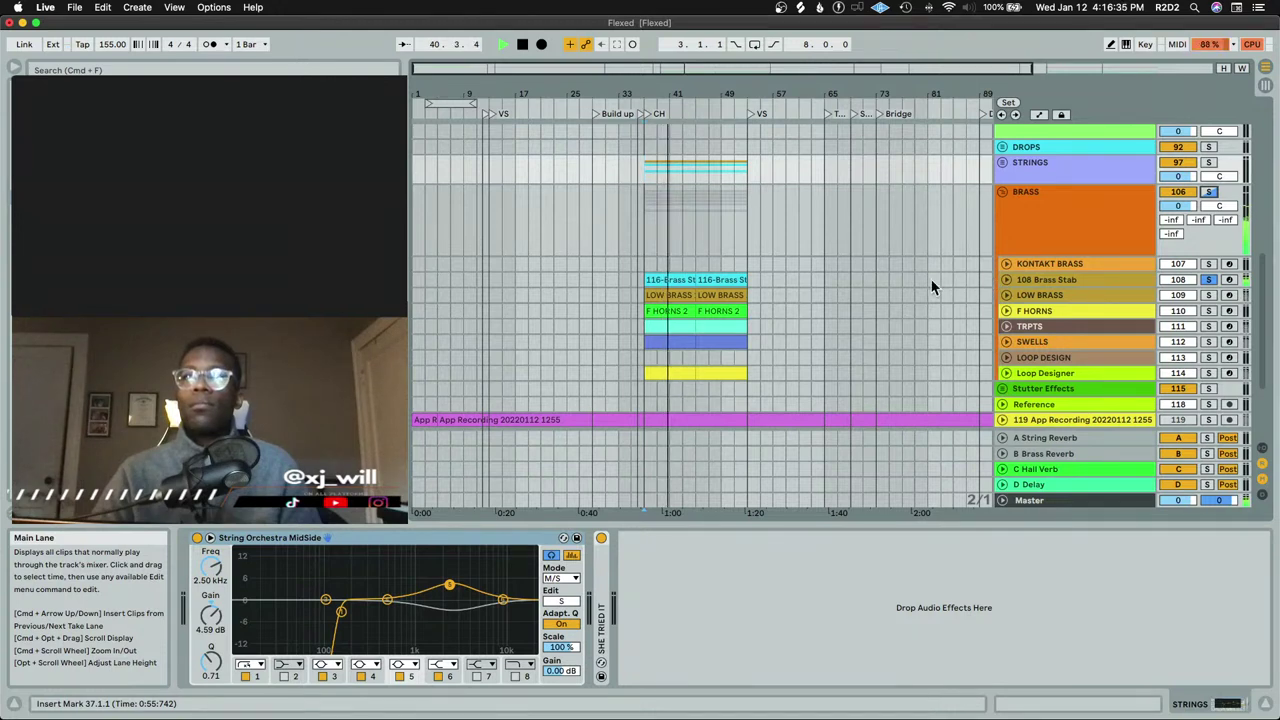
scroll(938, 278, up, 10)
key(space)
Check the tracks' CPU load in Session View, delete the 12 Reaktor 6 track and return to Arrangement View
scroll(910, 289, up, 5)
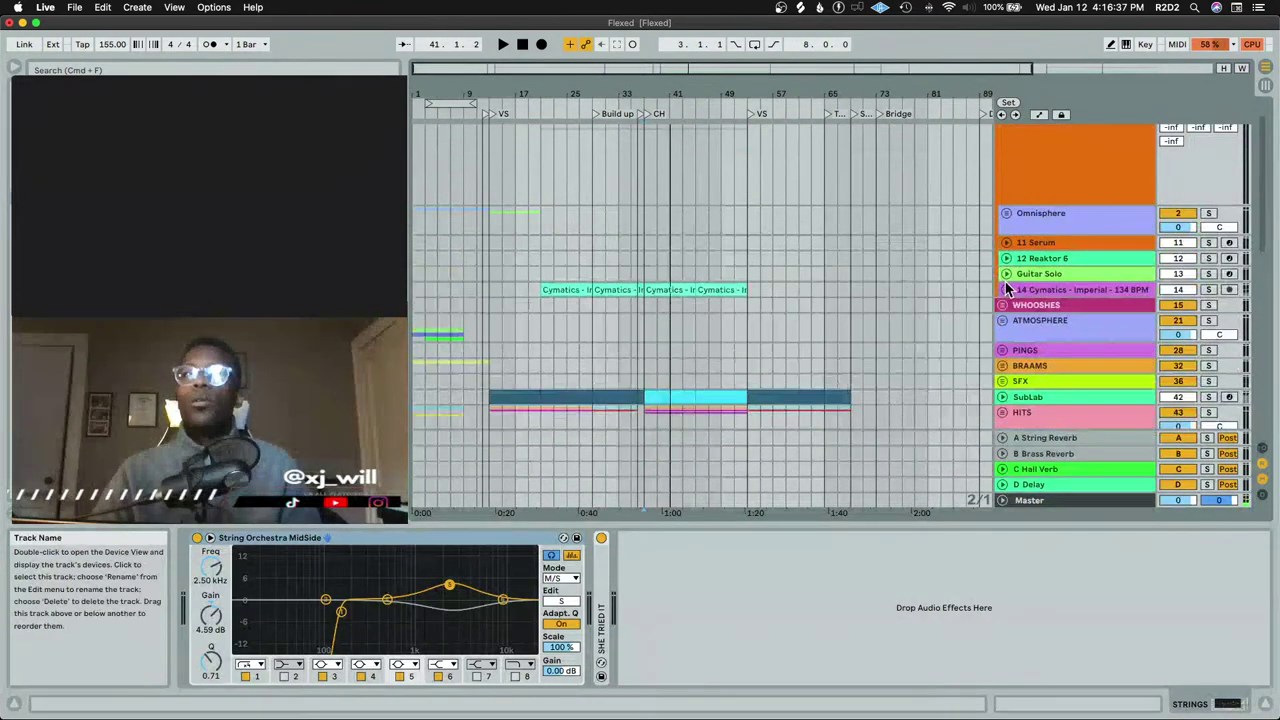
scroll(1010, 285, up, 1)
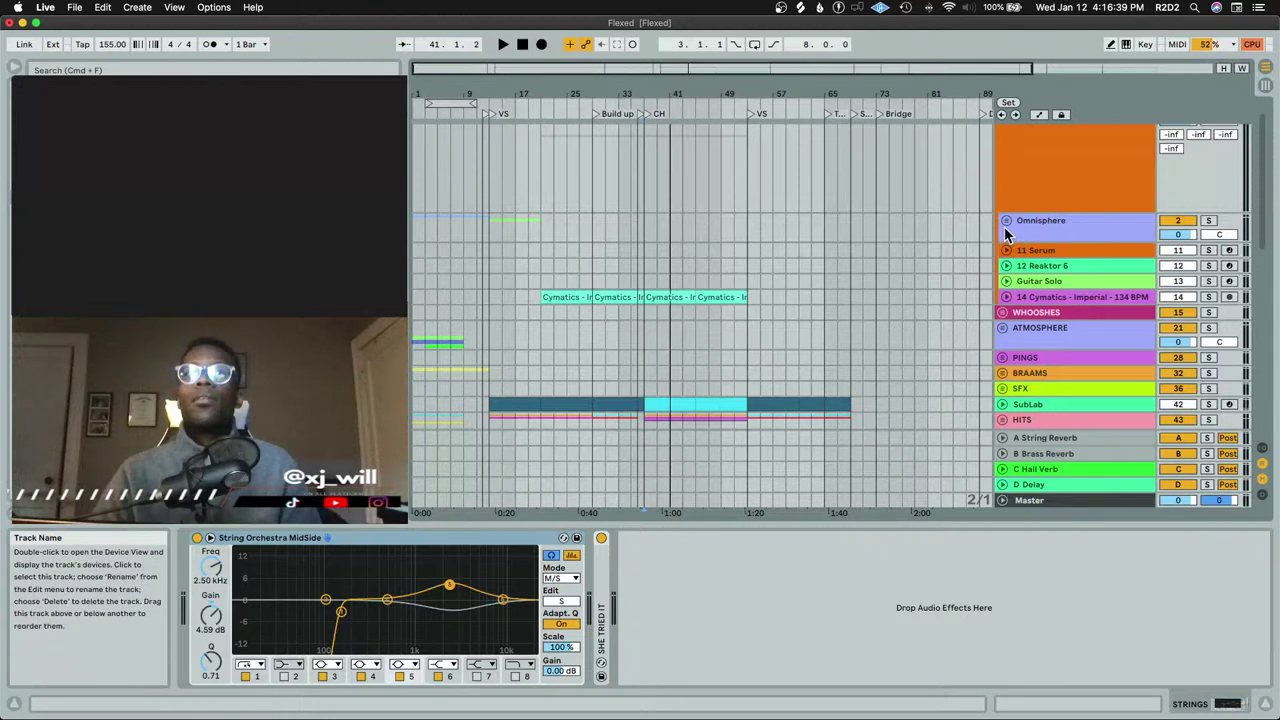
key(Tab)
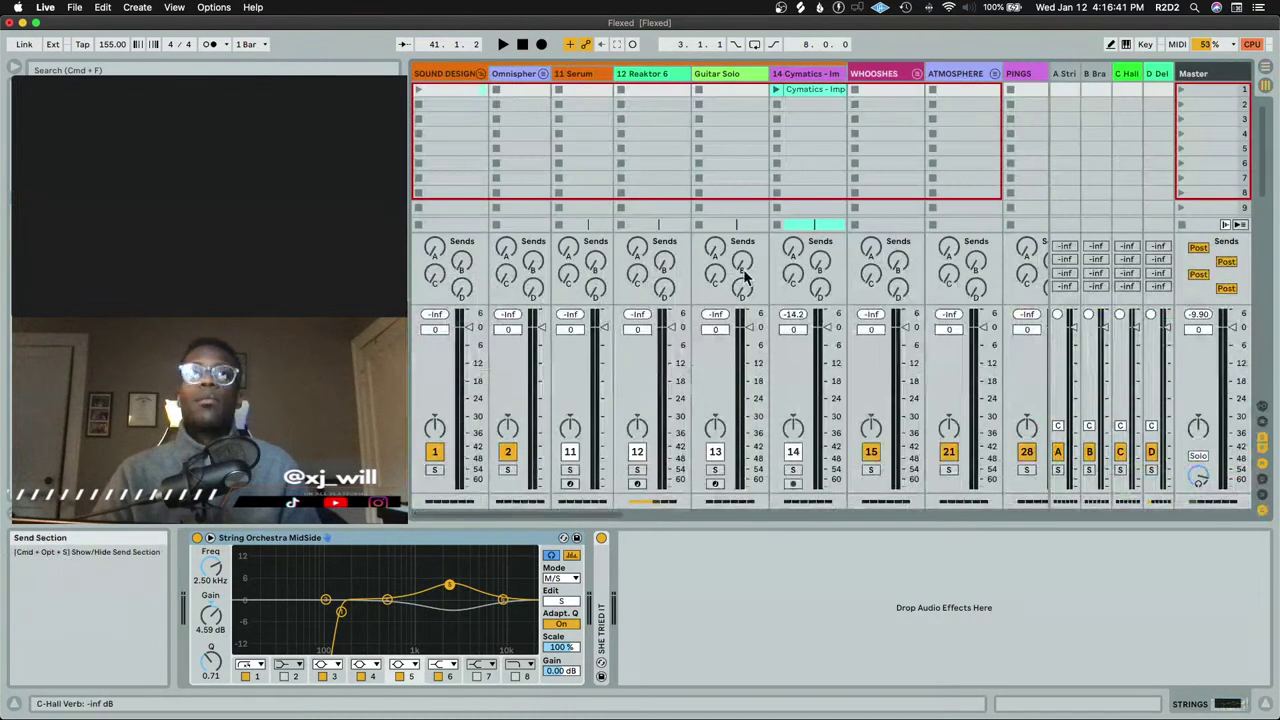
click(662, 75)
key(Tab)
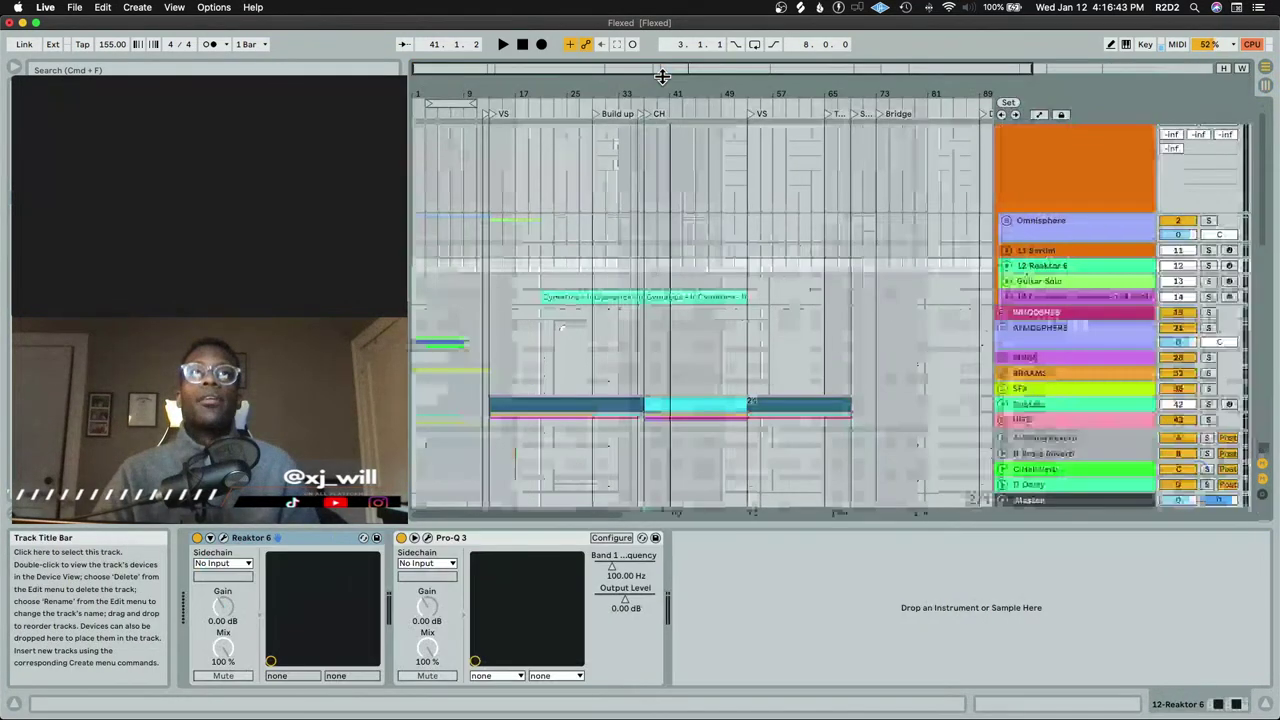
key(Tab)
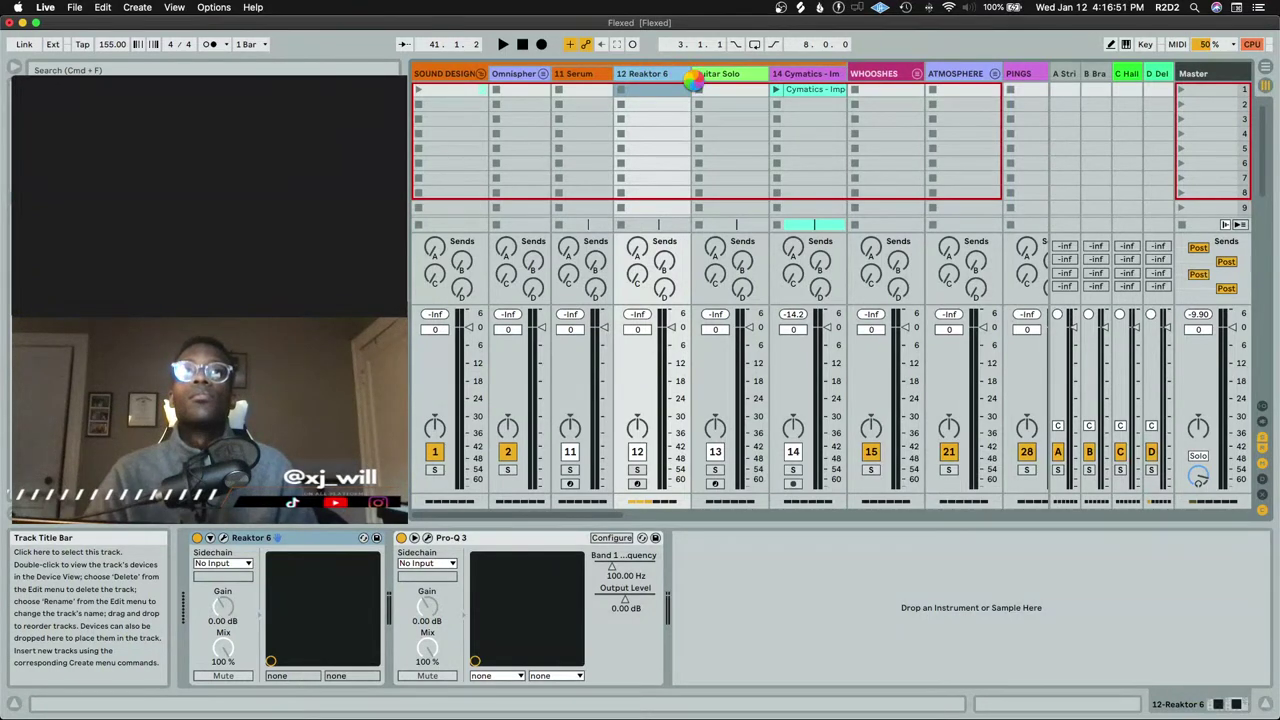
key(BackSpace)
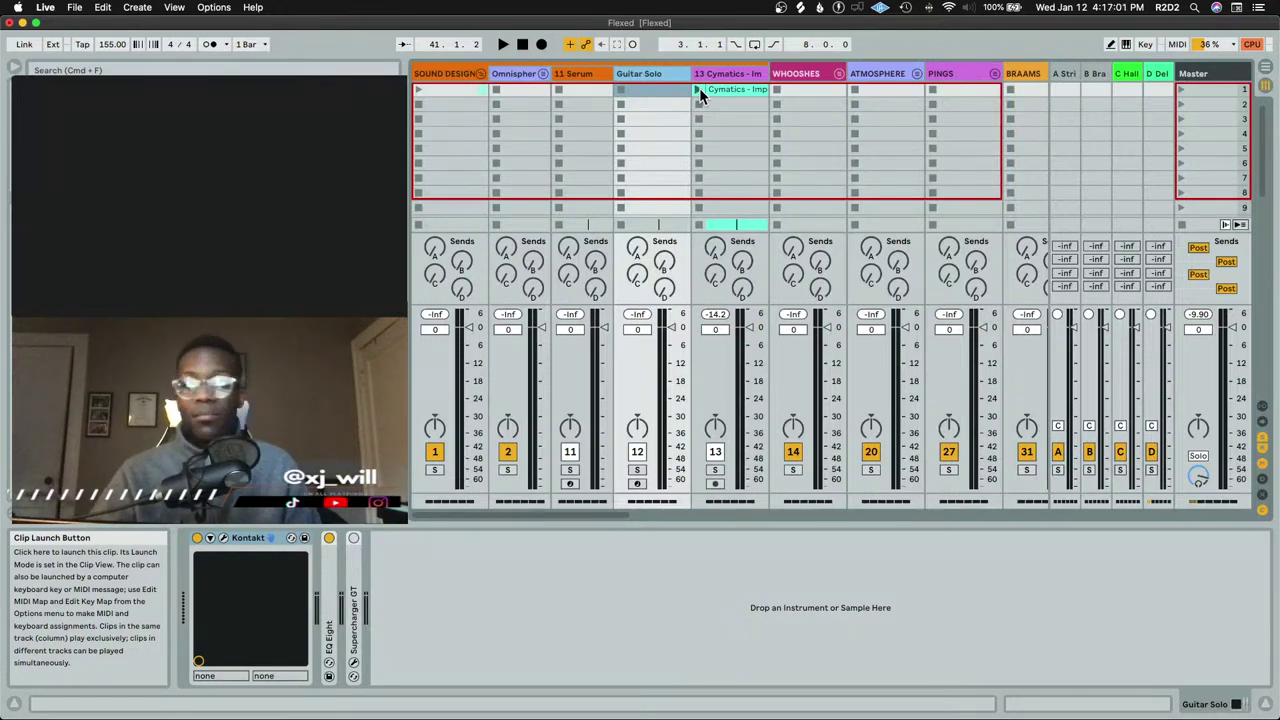
scroll(685, 250, right, 5)
scroll(683, 254, left, 6)
key(Tab)
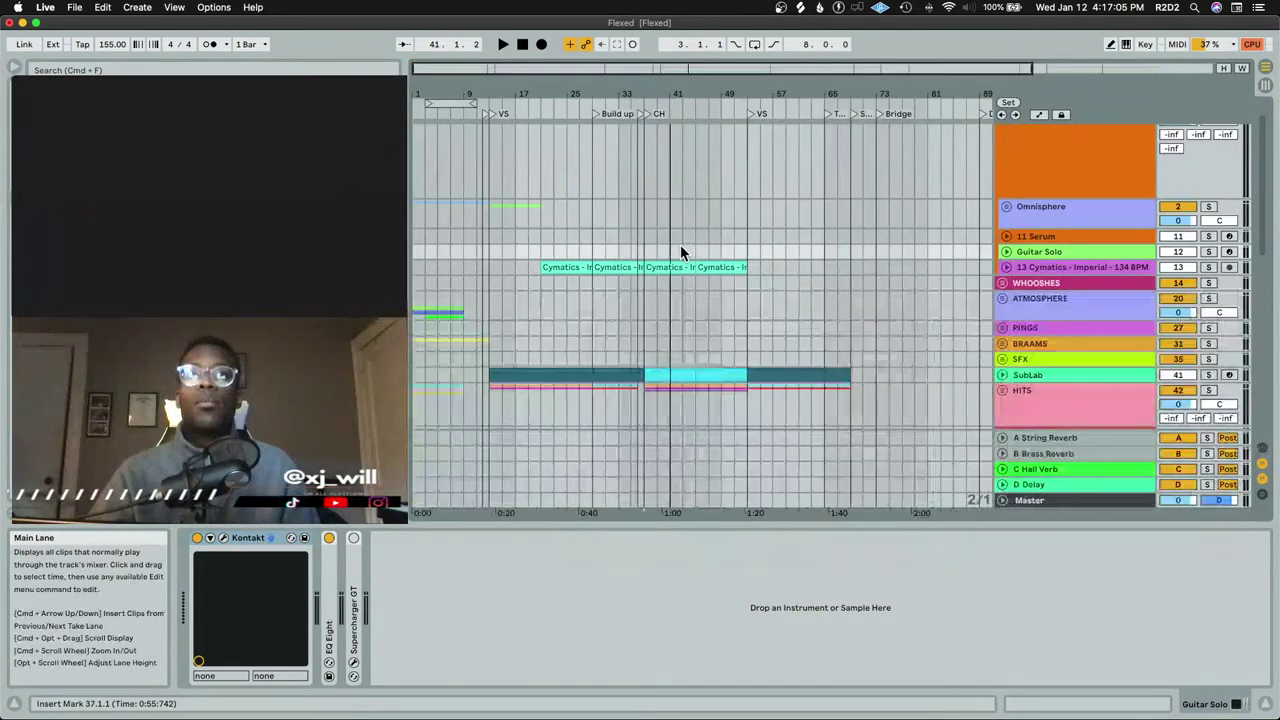
Play the soloed Brass Stab from the chorus and examine the brass tracks' CPU load indicators in Session View
scroll(1094, 280, down, 10)
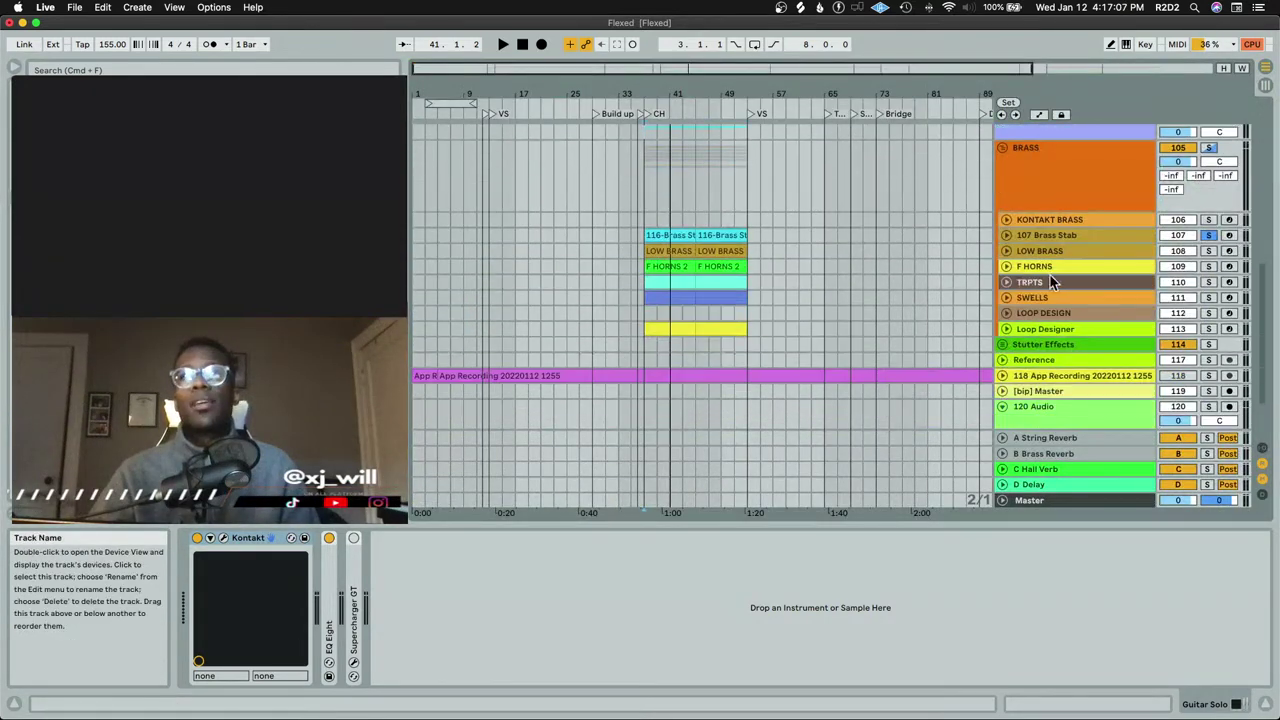
key(space)
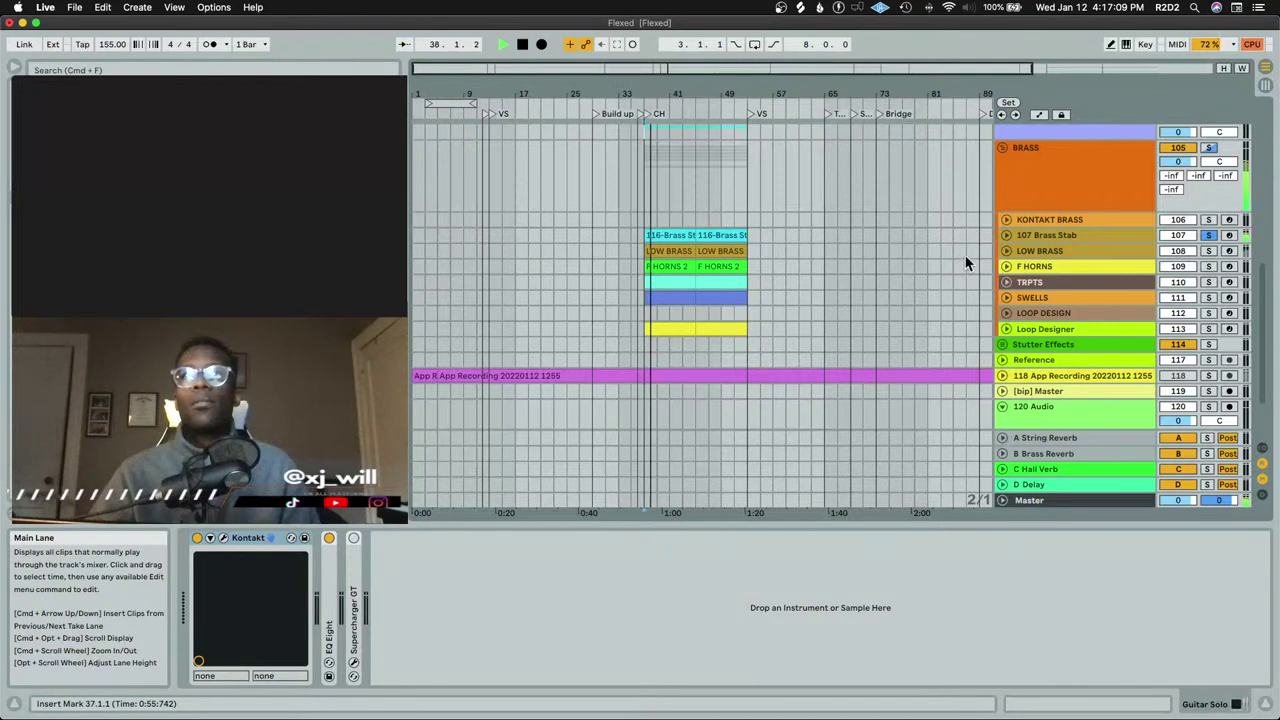
key(Tab)
scroll(773, 287, left, 3)
scroll(745, 290, left, 3)
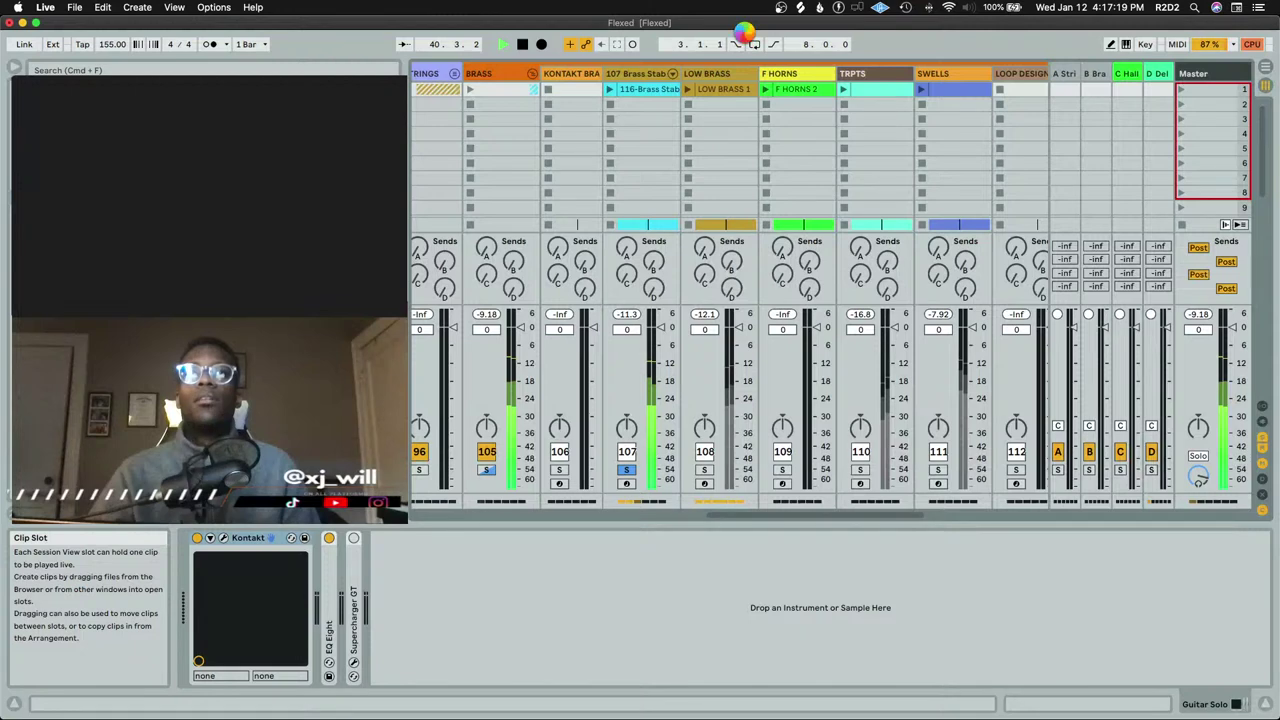
key(Tab)
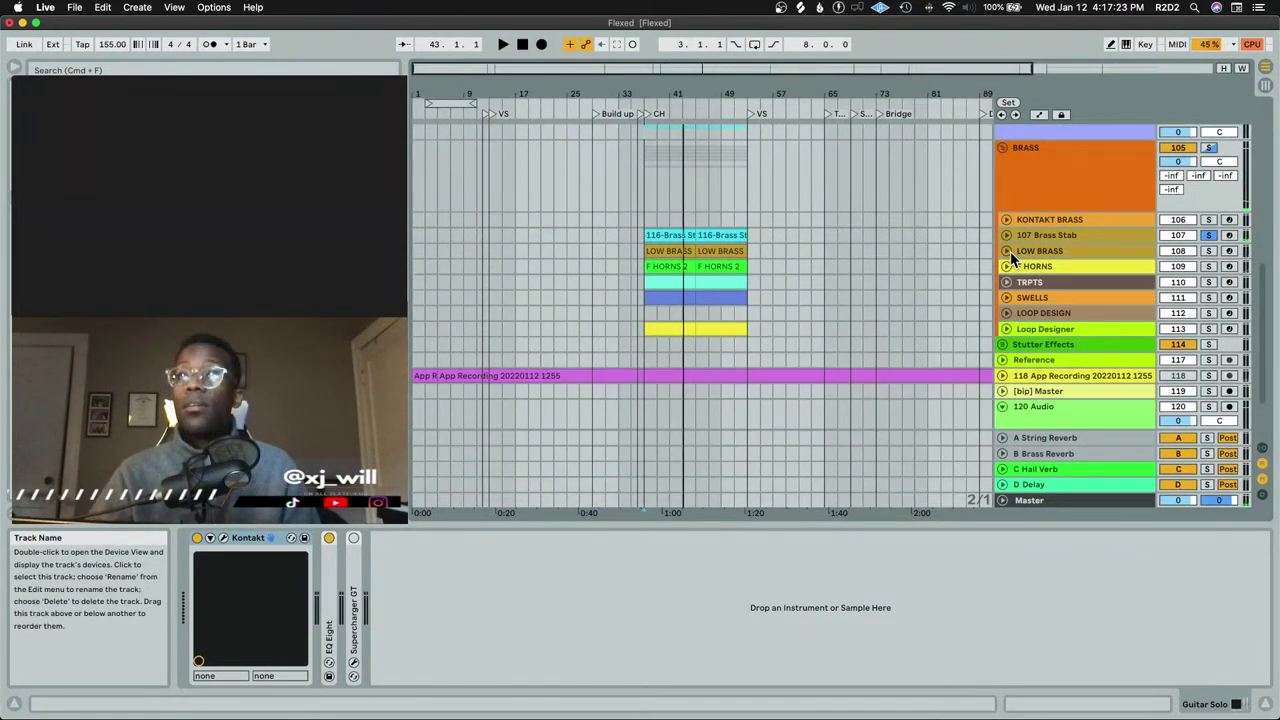
Unfold the 107 Brass Stab track in Arrangement View and freeze it
click(1006, 235)
click(1039, 234)
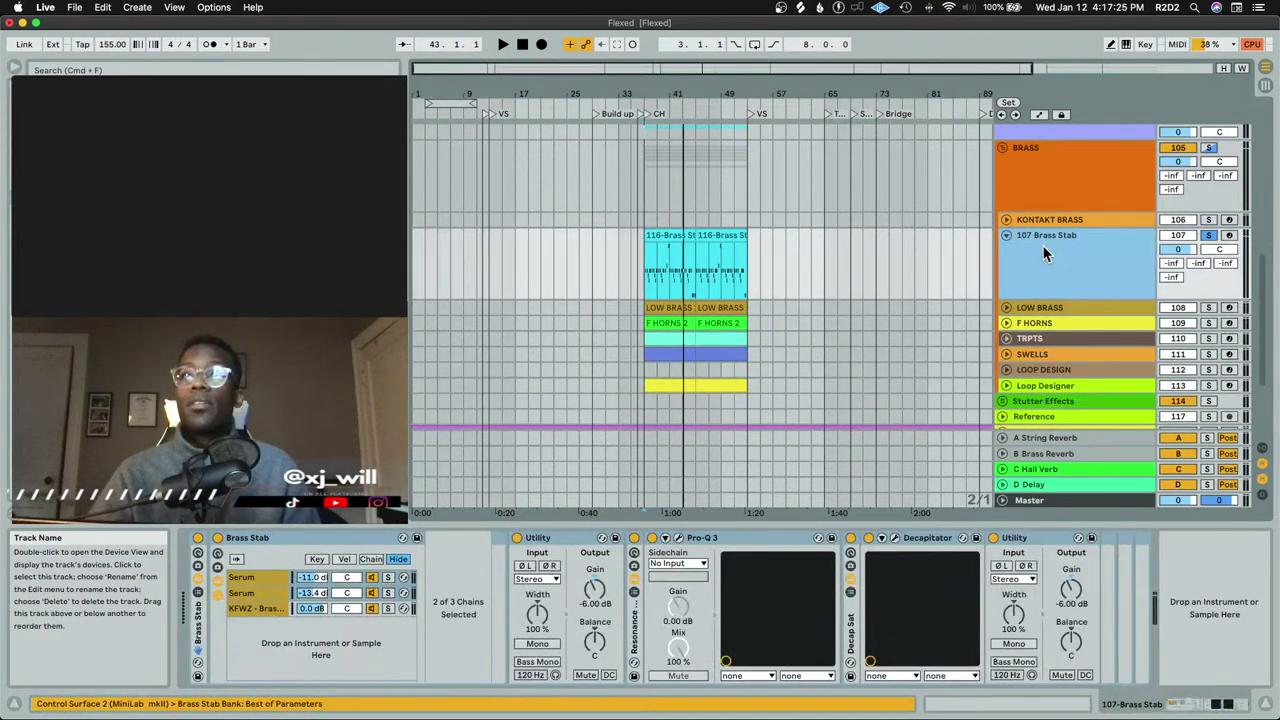
right_click(1044, 253)
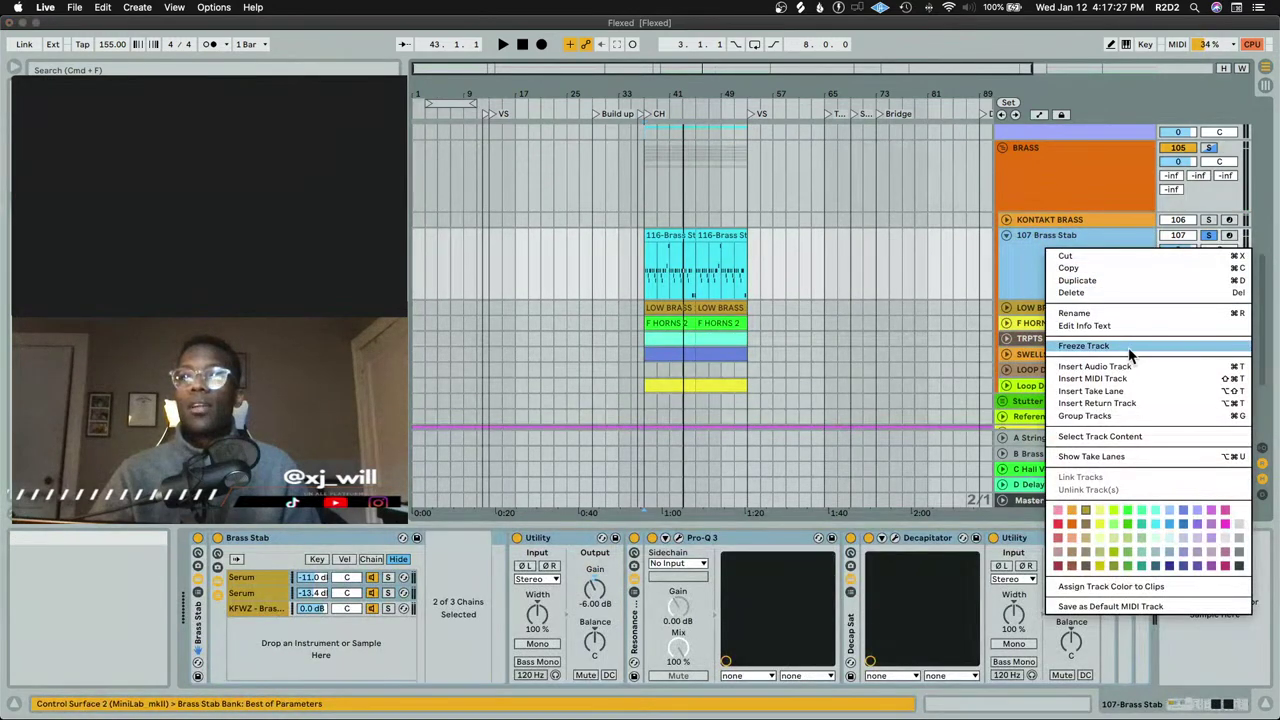
click(1128, 347)
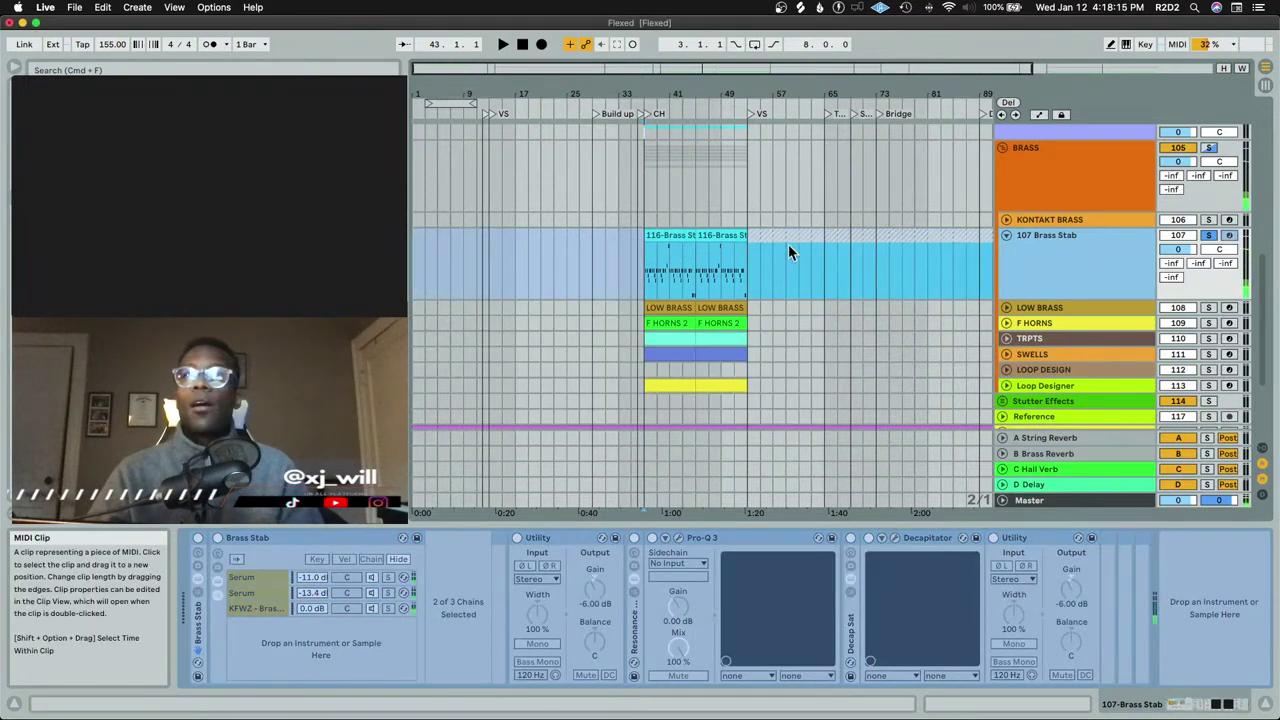
Select the first frozen Brass Stab clip in the chorus and play it back
click(671, 234)
key(space)
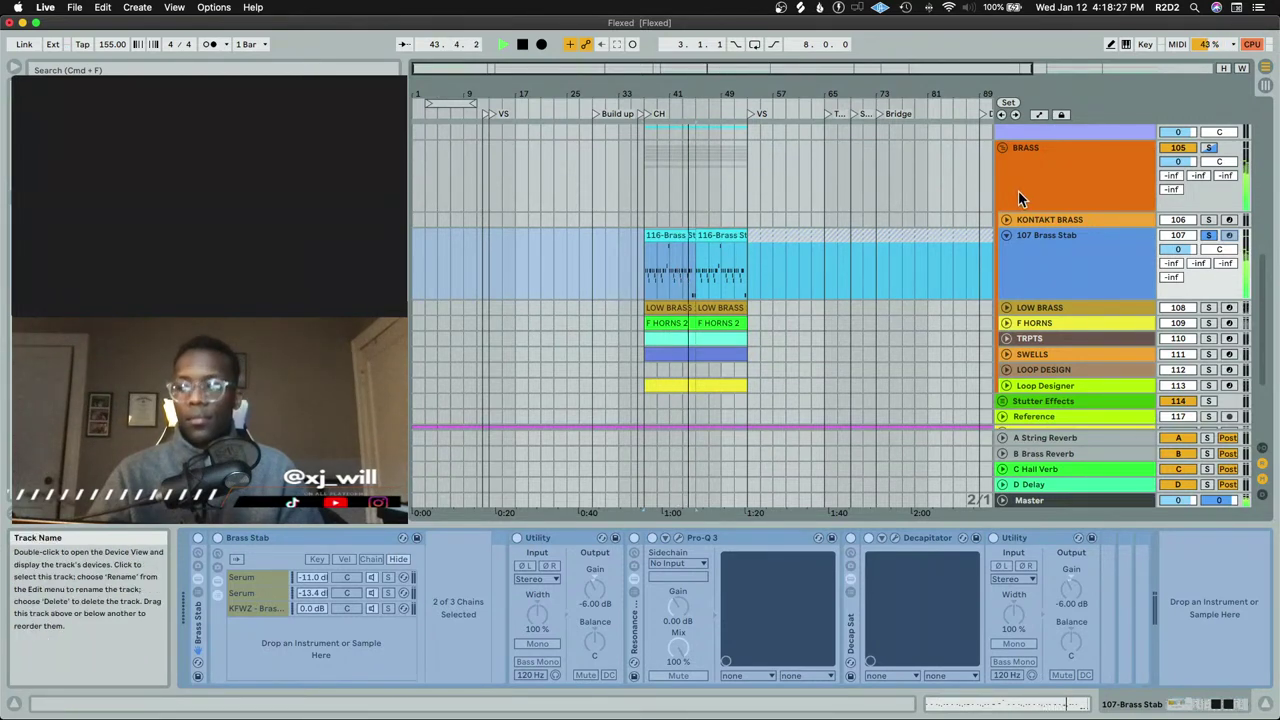
key(space)
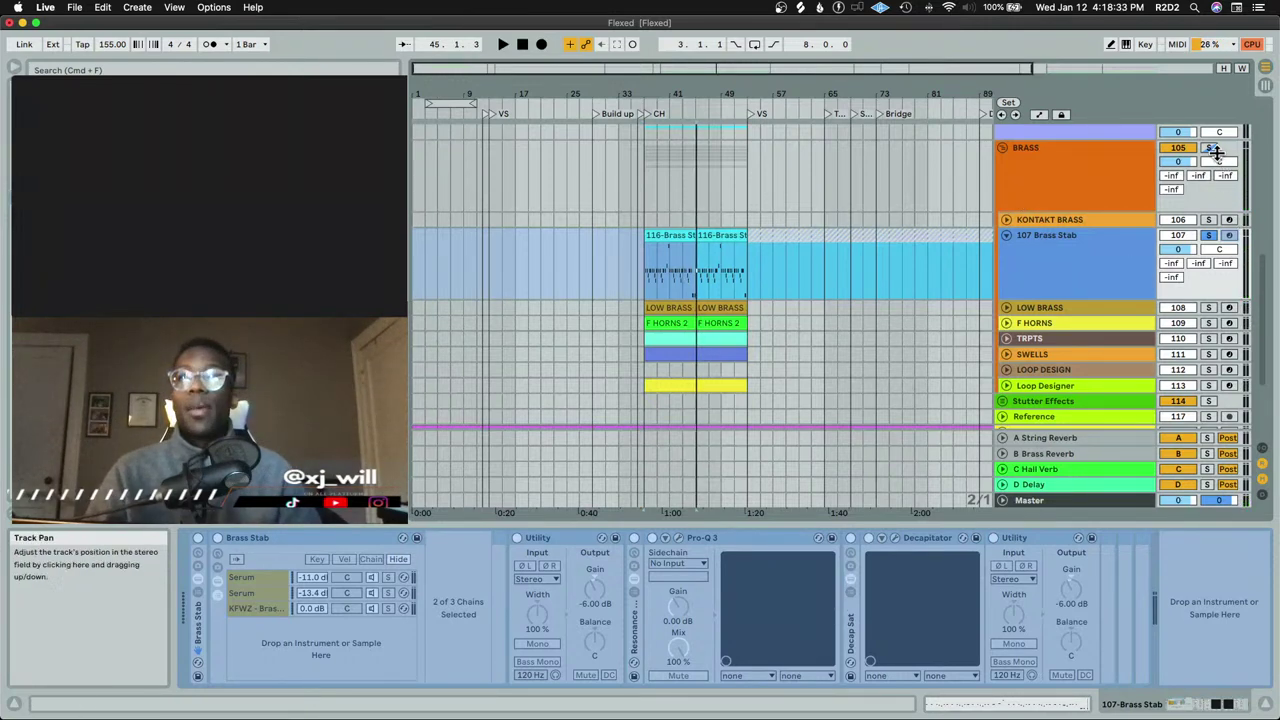
Remove the solo from the Brass Stab track and play the soloed BRASS group through the chorus
click(1228, 237)
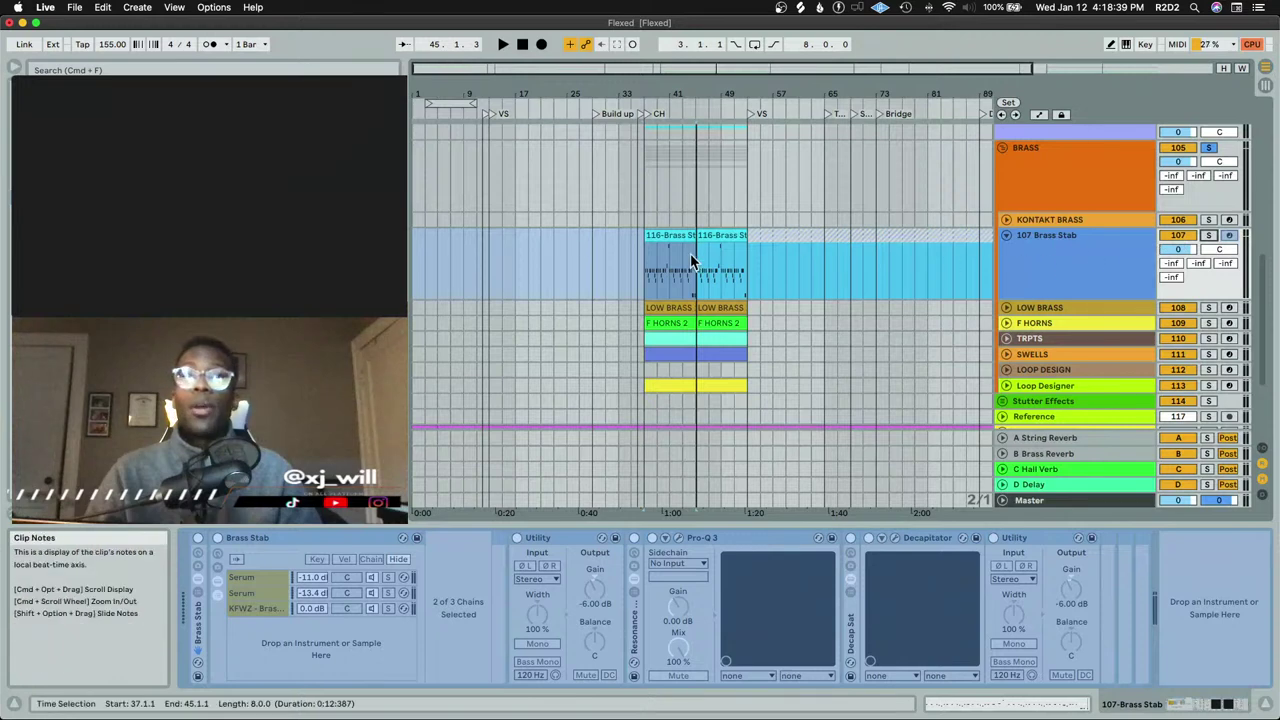
key(space)
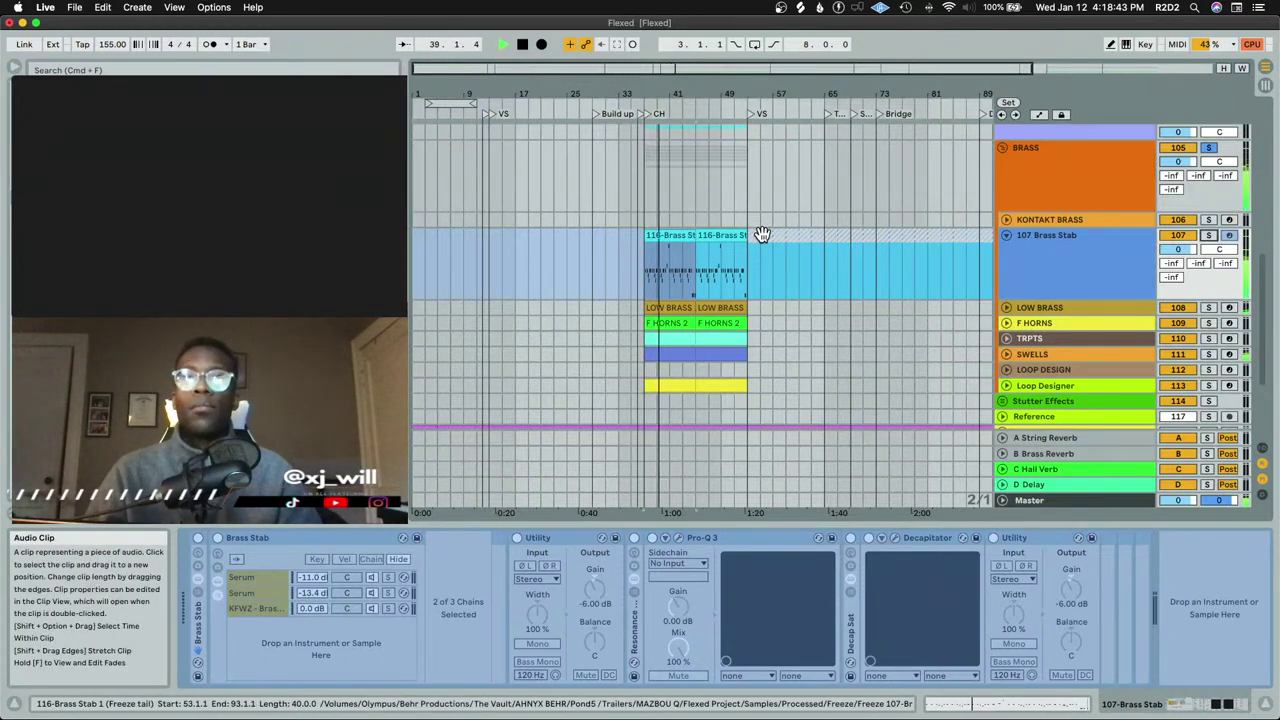
scroll(652, 286, down, 3)
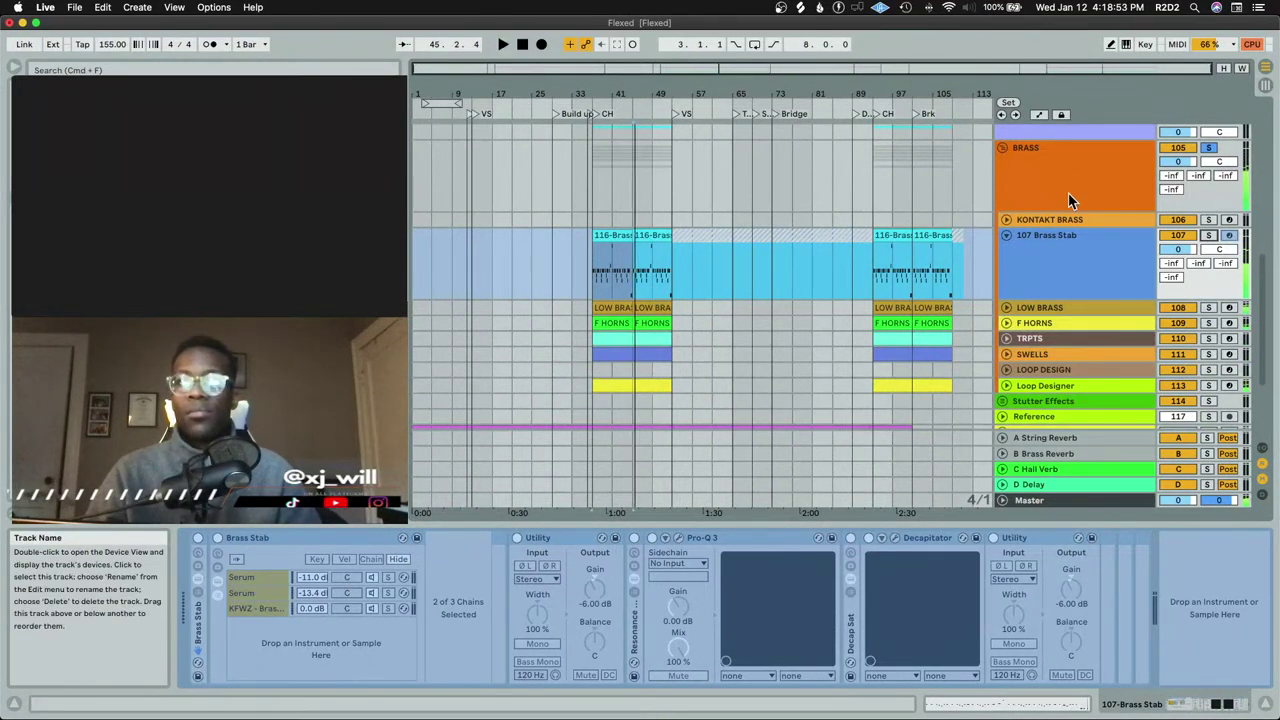
key(space)
Freeze the LOW BRASS track
click(1007, 235)
click(1008, 235)
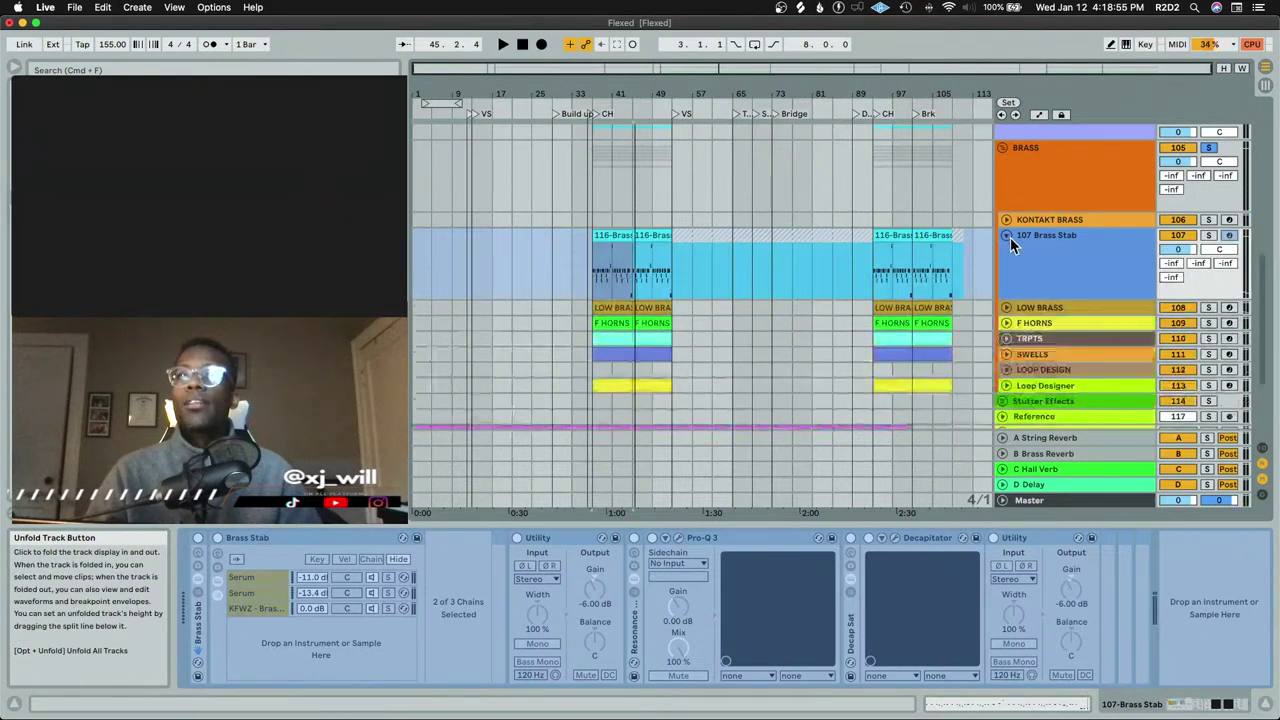
click(1037, 308)
right_click(1037, 308)
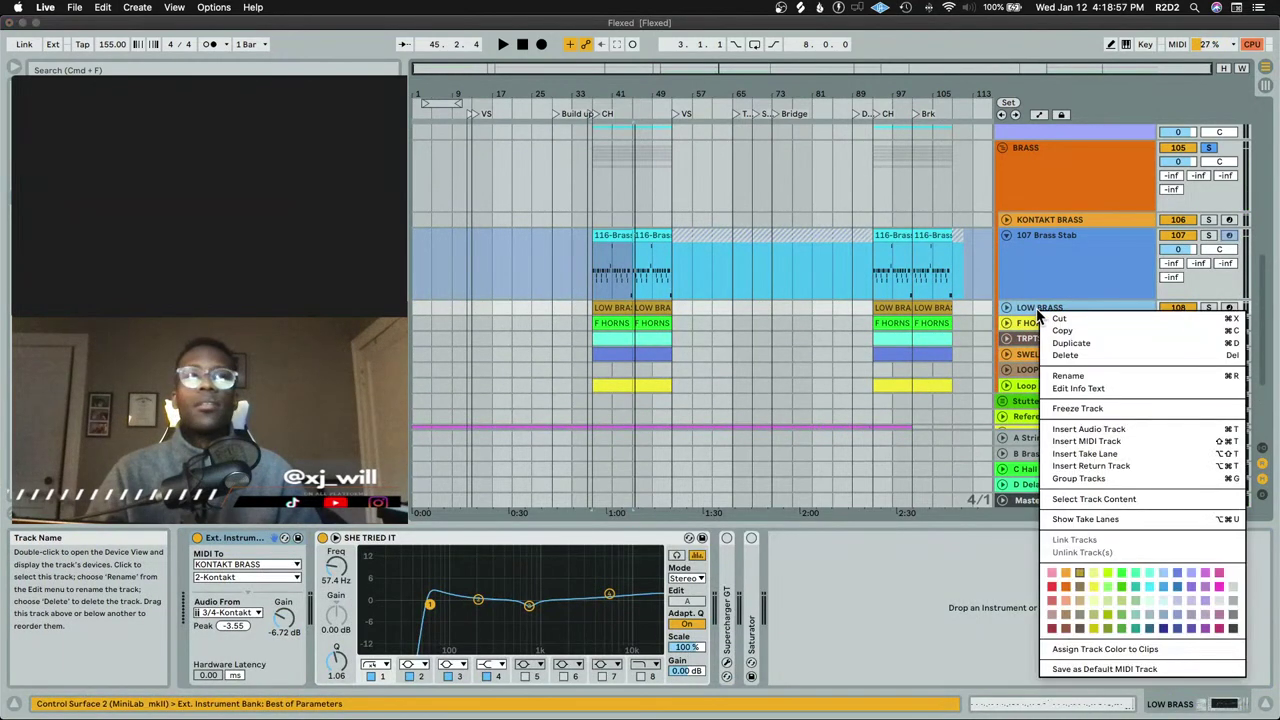
click(1079, 410)
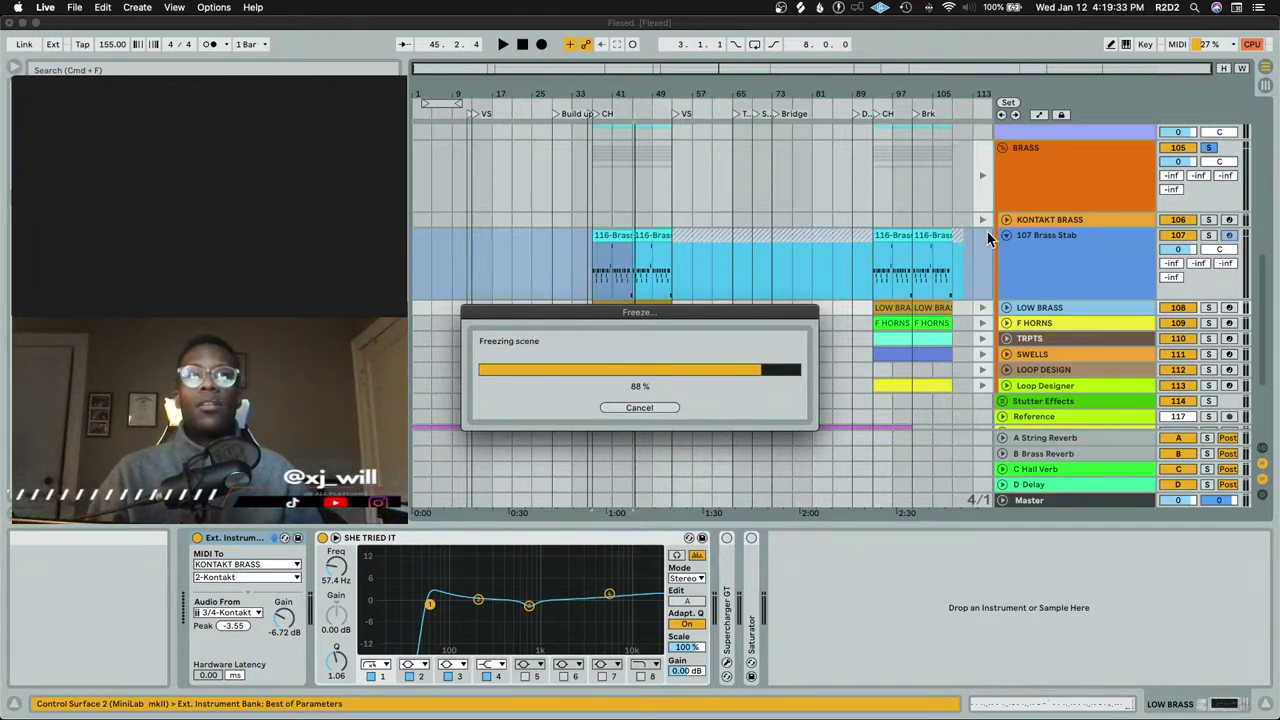
drag(670, 318, 717, 308)
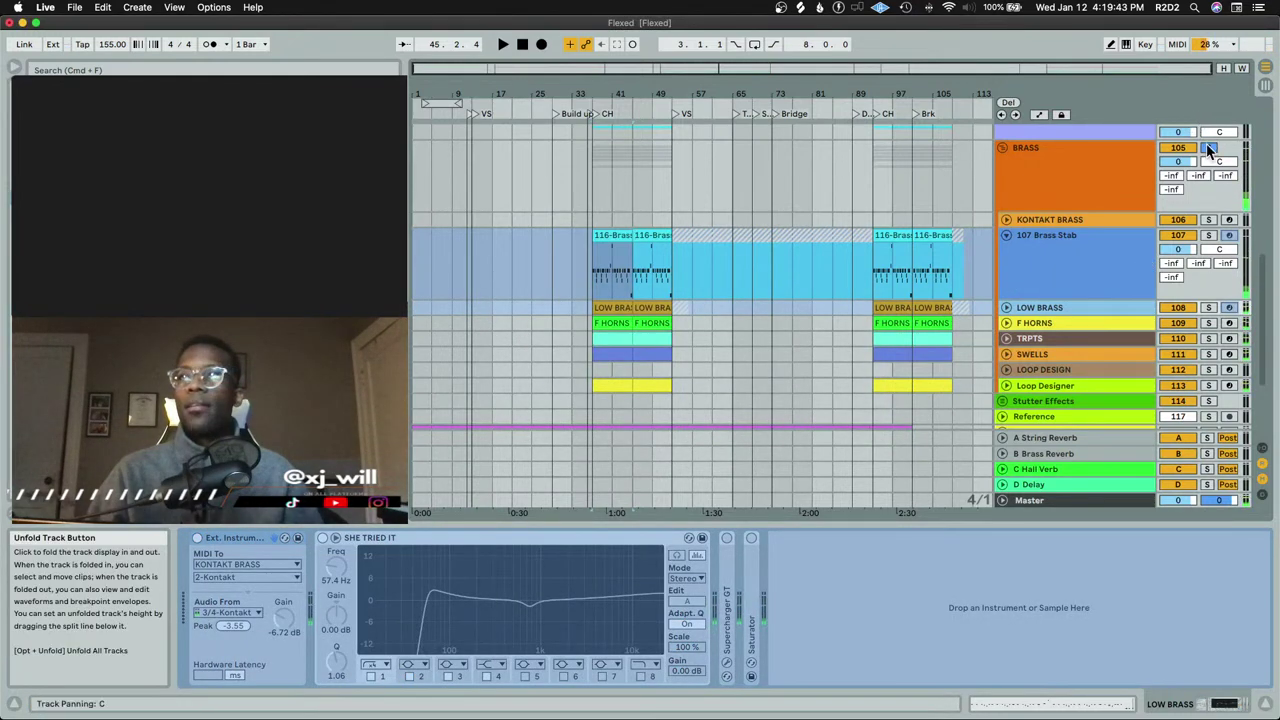
Solo the STRINGS group alongside BRASS, play both from the chorus and fold the BRASS group
scroll(1146, 230, up, 3)
click(1208, 231)
key(space)
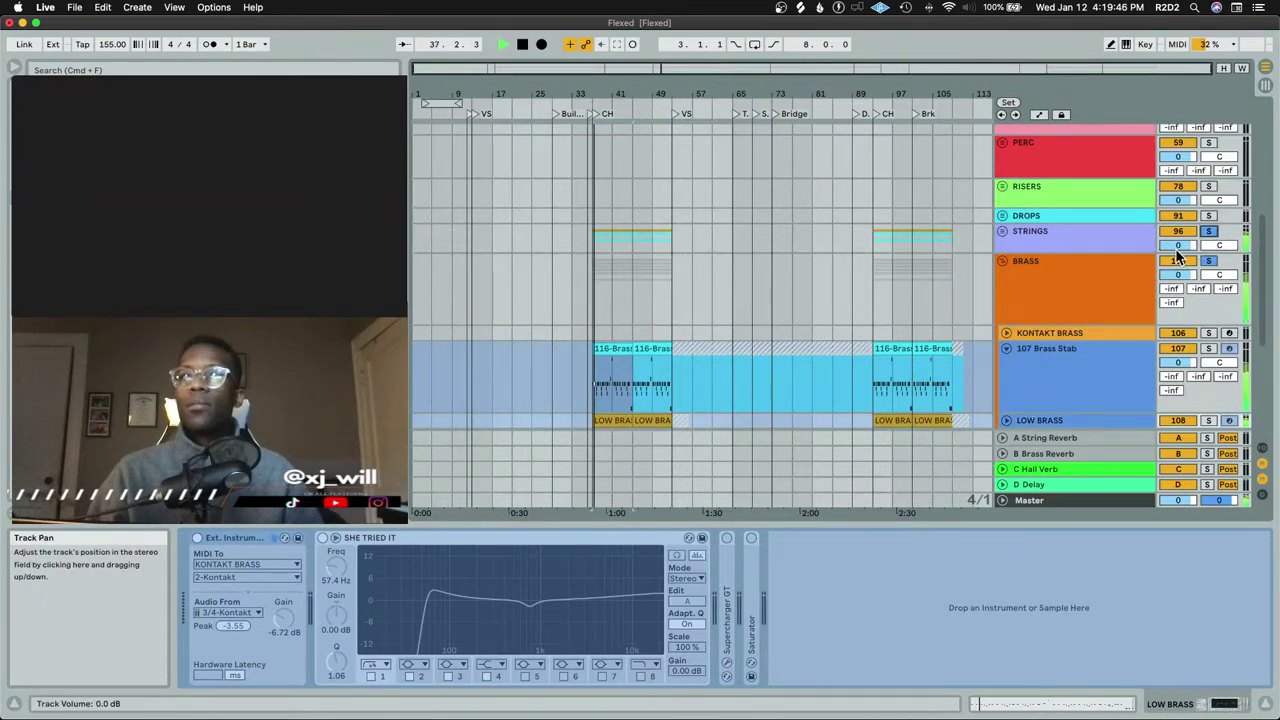
click(1002, 261)
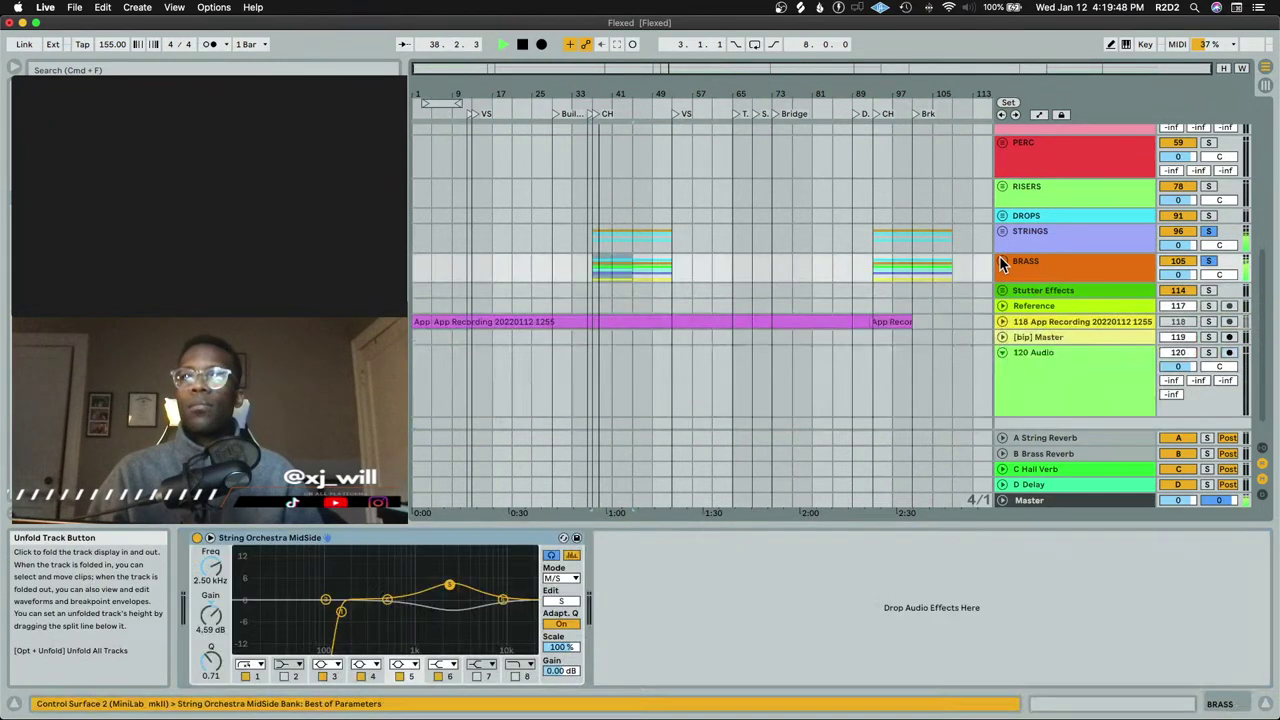
Clear the solos on STRINGS and BRASS and play the full arrangement from the chorus
click(1208, 231)
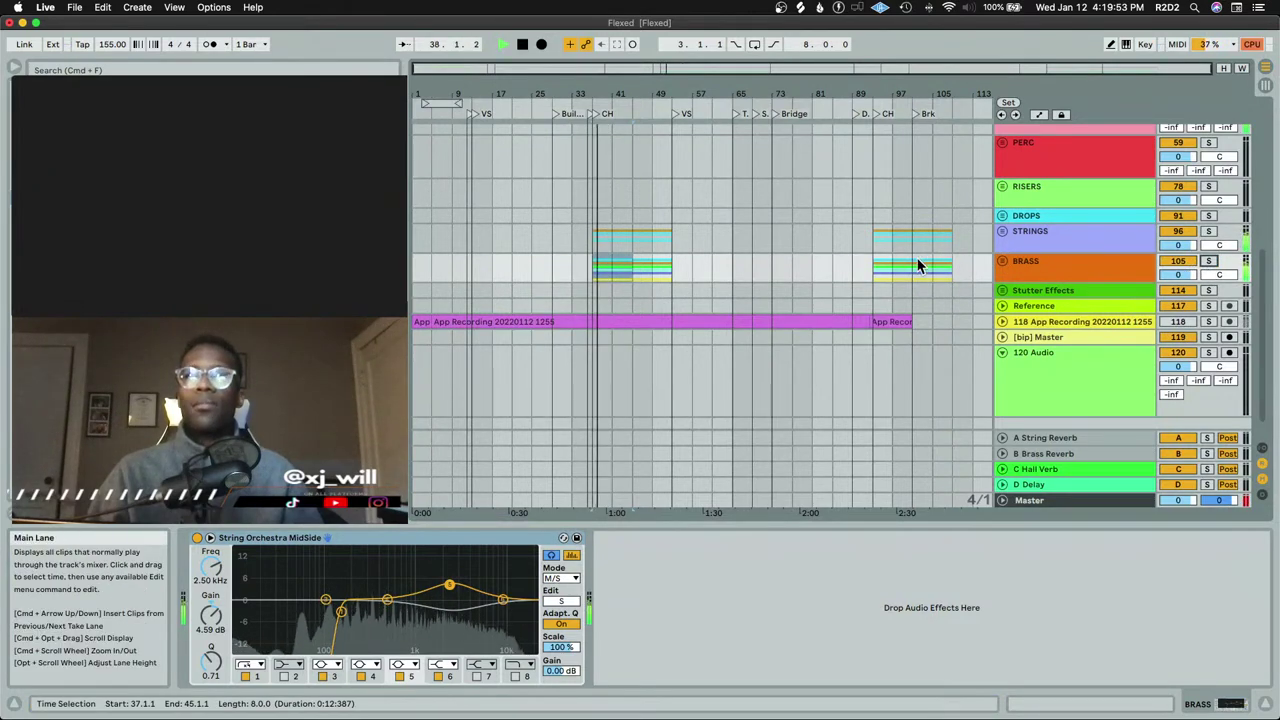
scroll(878, 272, up, 3)
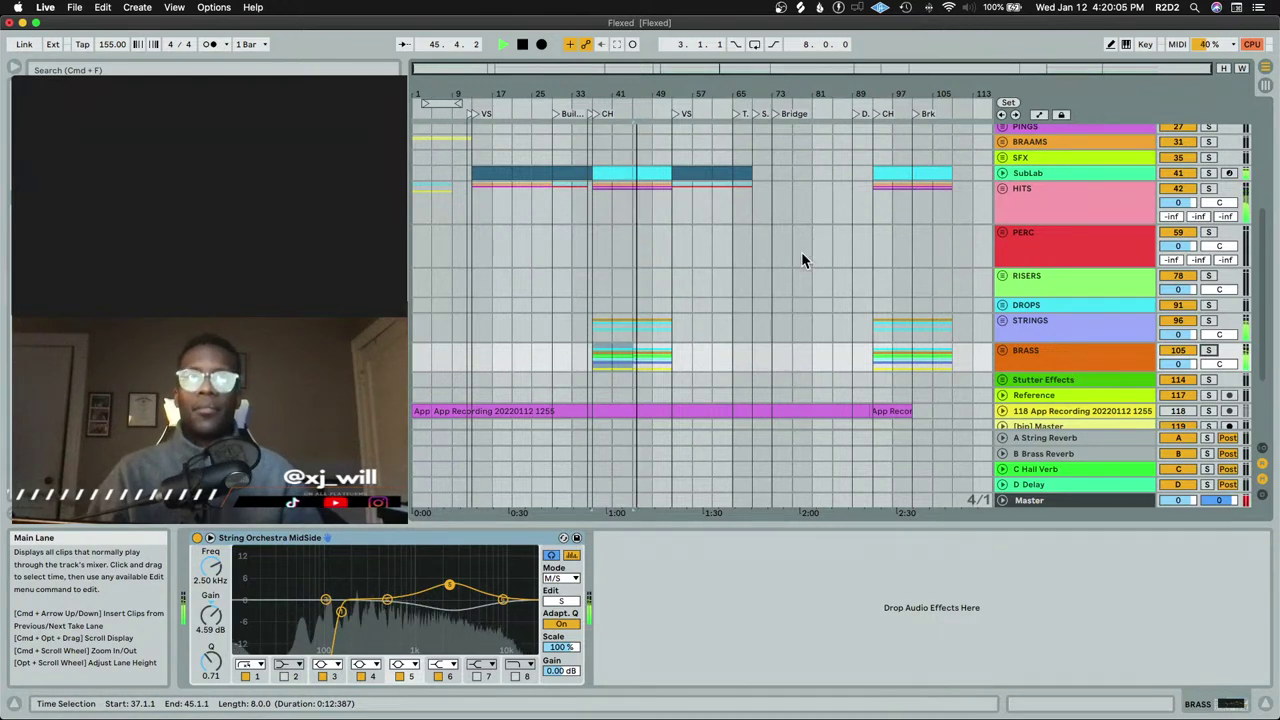
key(space)
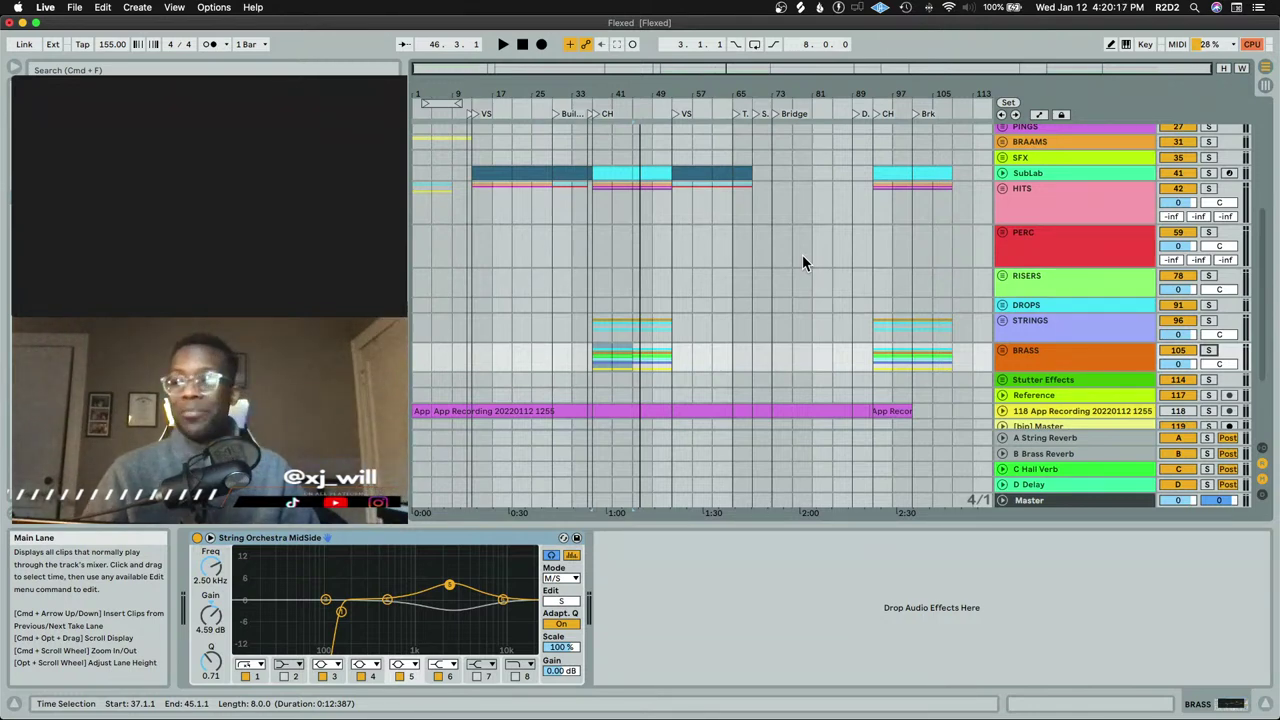
key(space)
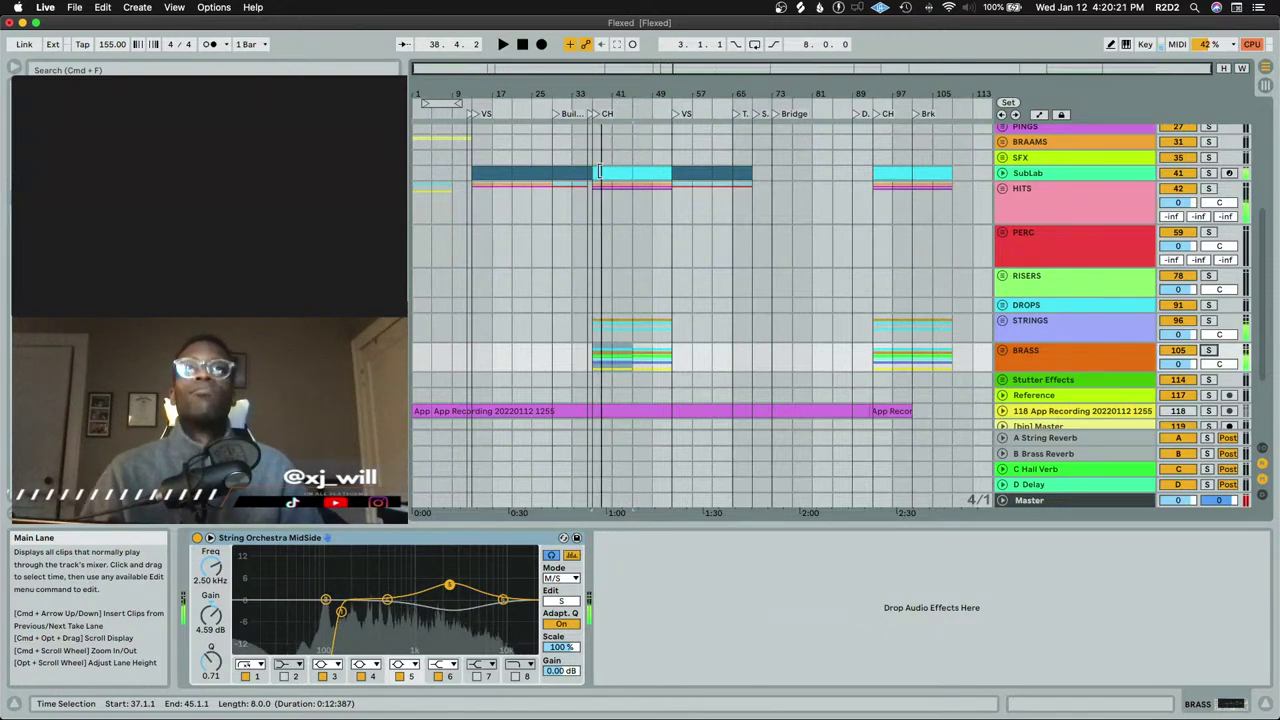
key(space)
Select the SubLab clip at the first verse, starting at bar 13, and play the full arrangement from there
click(524, 178)
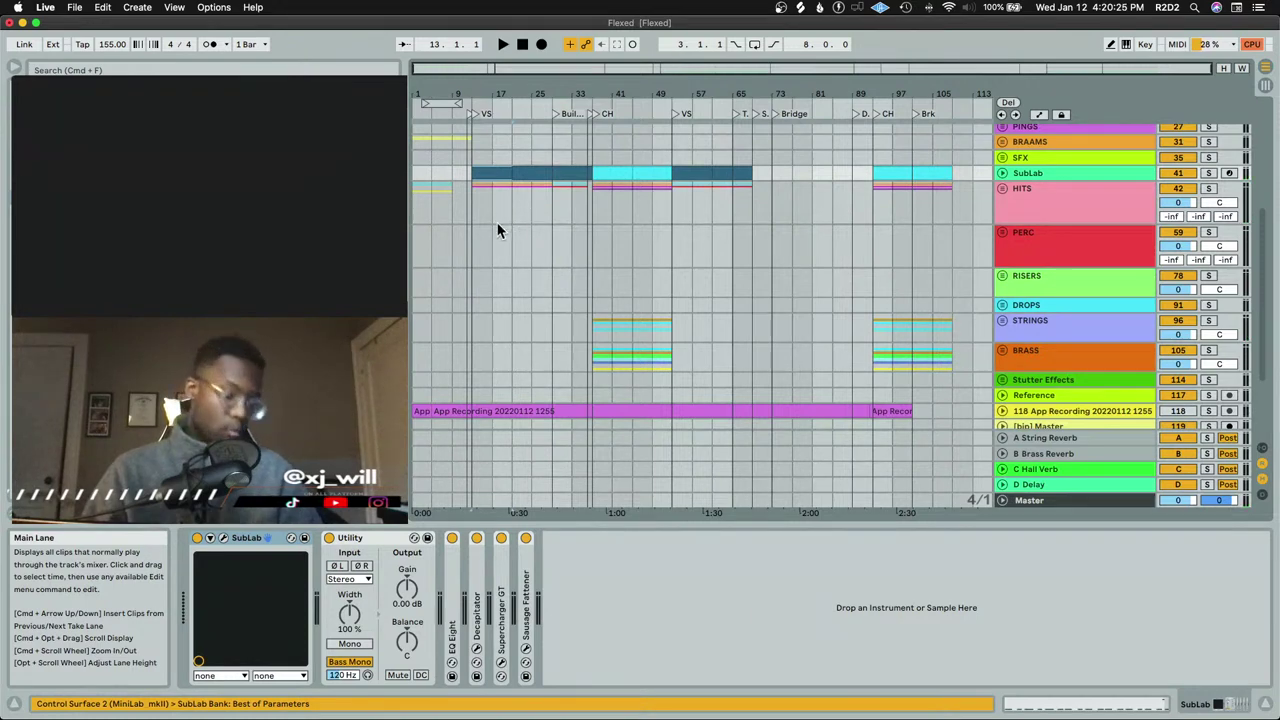
scroll(540, 202, up, 5)
key(space)
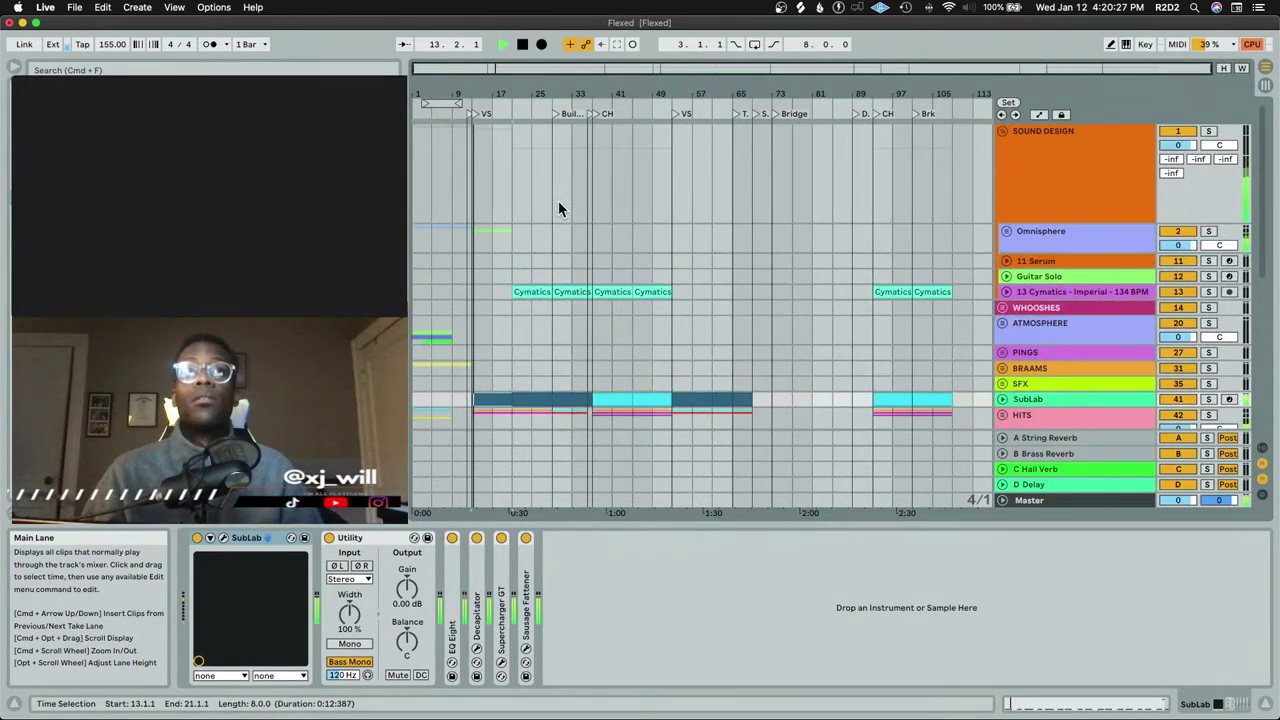
Stop the verse playback, select the 13 Cymatics track before its first clip and play the arrangement from the start
scroll(558, 200, down, 3)
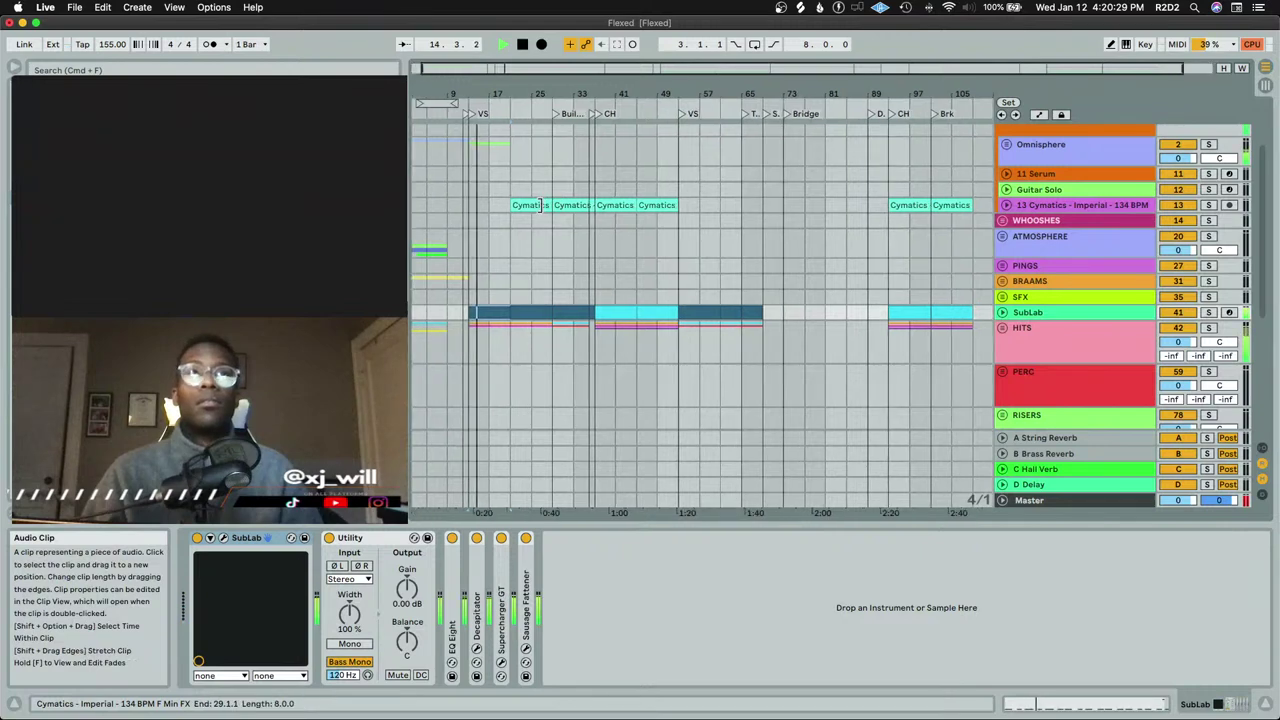
scroll(540, 206, up, 3)
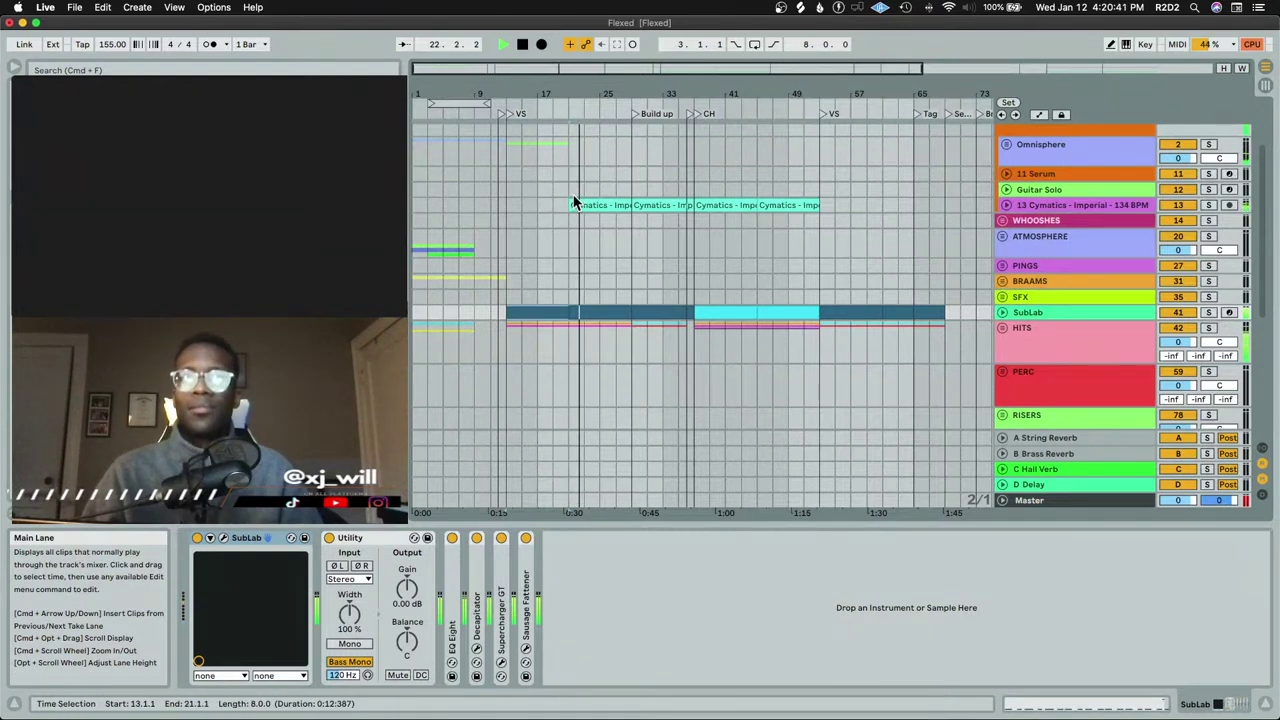
key(space)
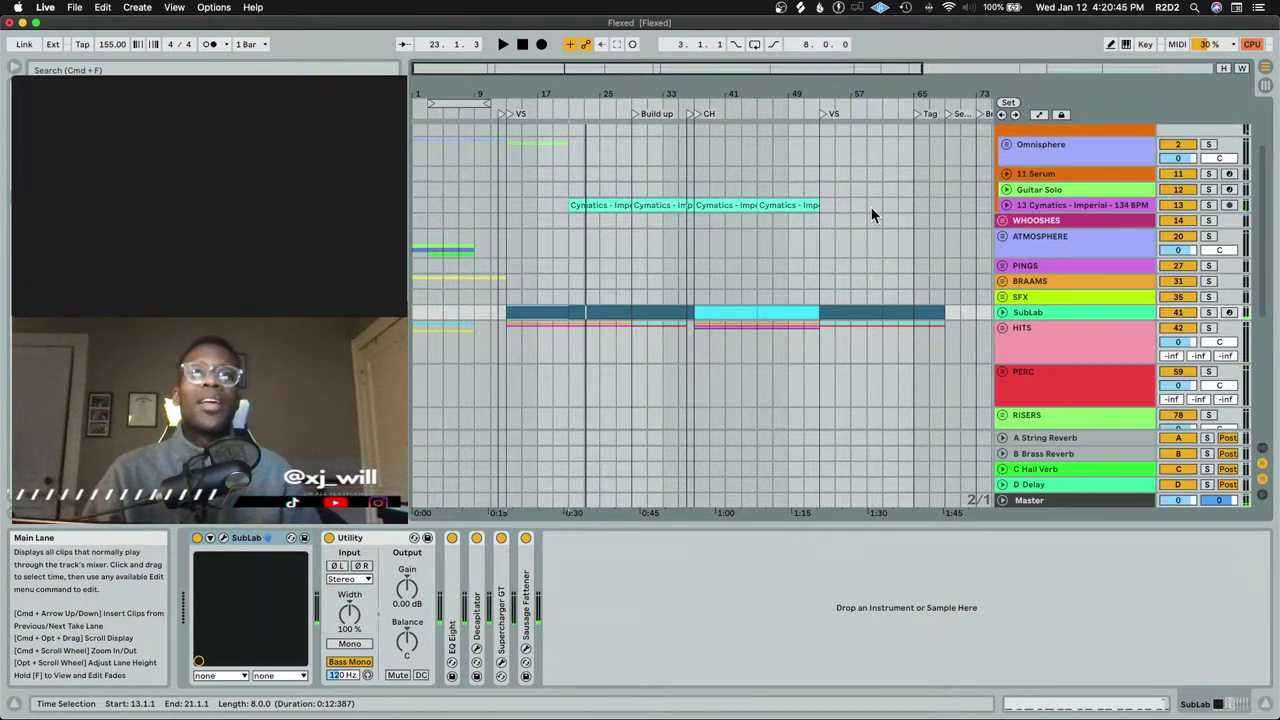
scroll(464, 223, up, 1)
click(518, 214)
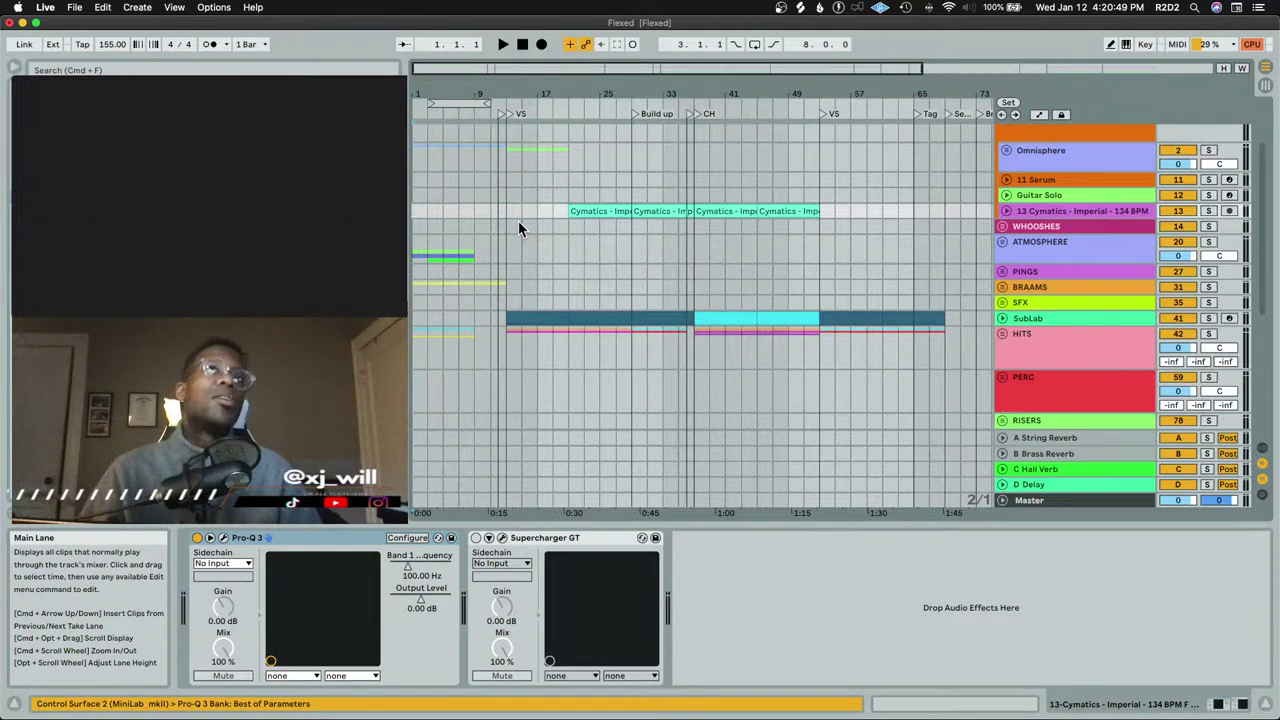
key(space)
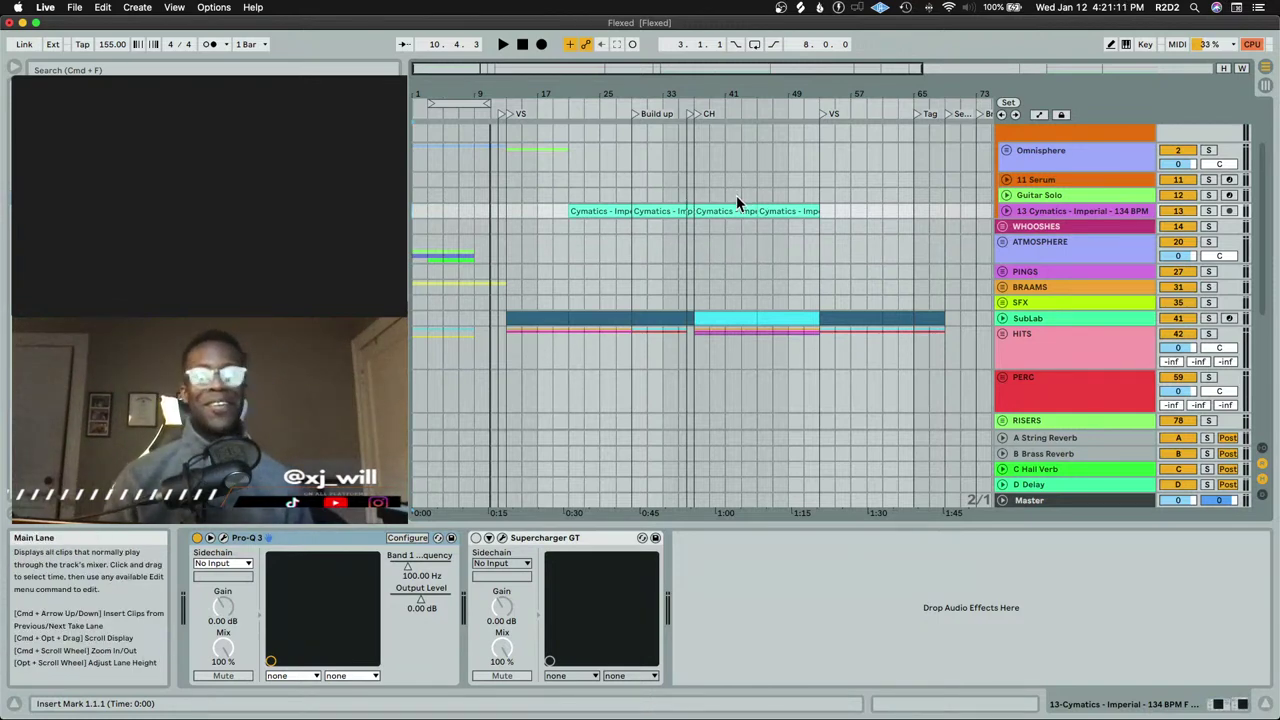
Unfold the Omnisphere group, select the Omni clip on the Down to You track and play the arrangement from bar 1
scroll(720, 270, up, 3)
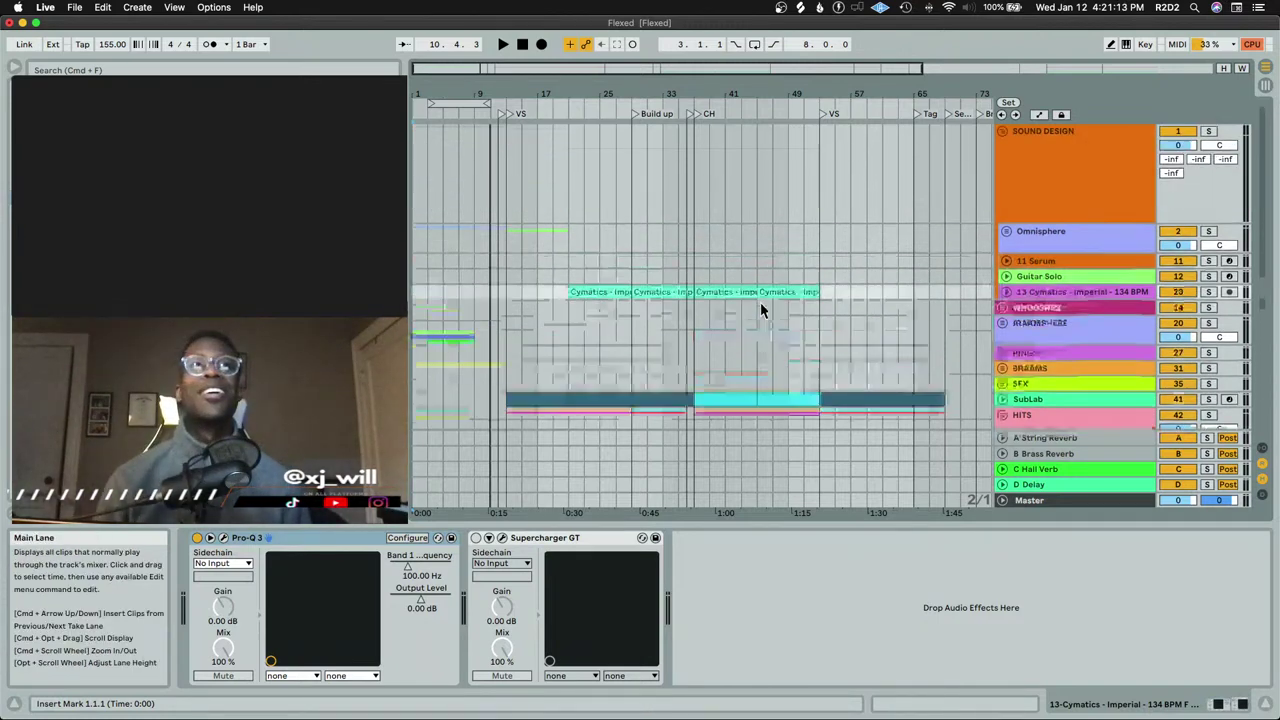
click(1006, 232)
scroll(559, 336, down, 2)
scroll(557, 344, down, 4)
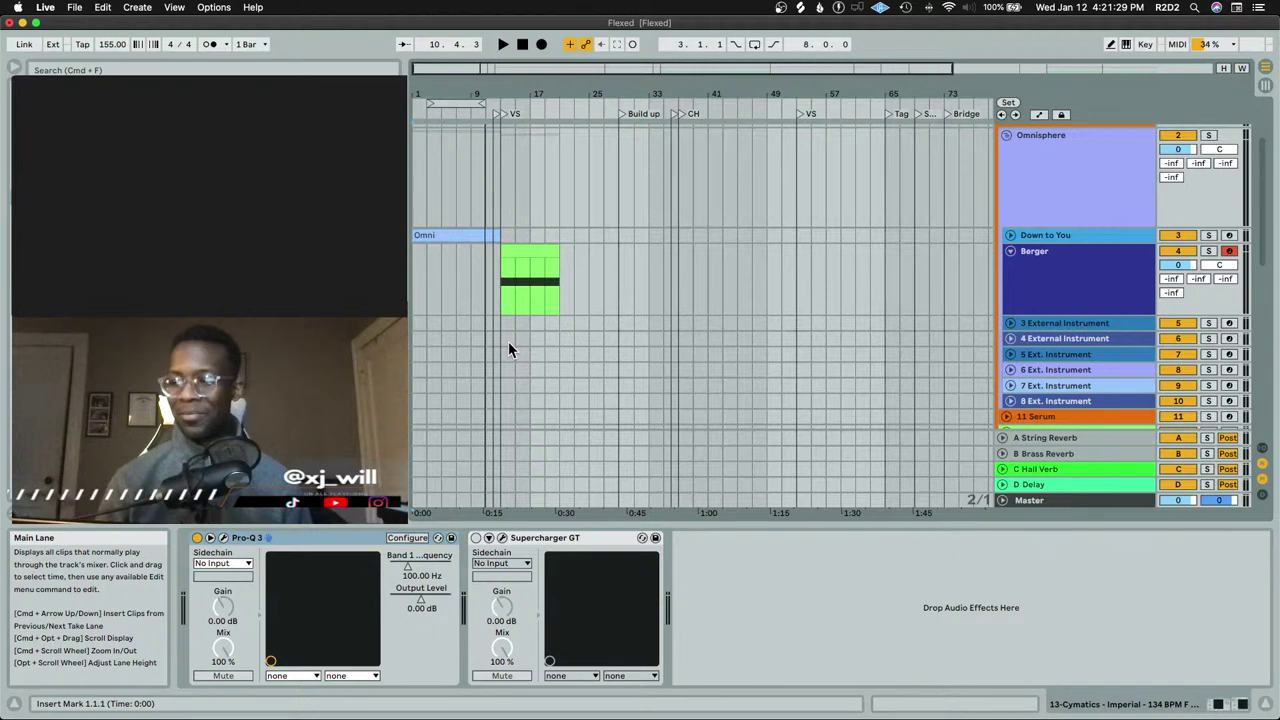
click(461, 231)
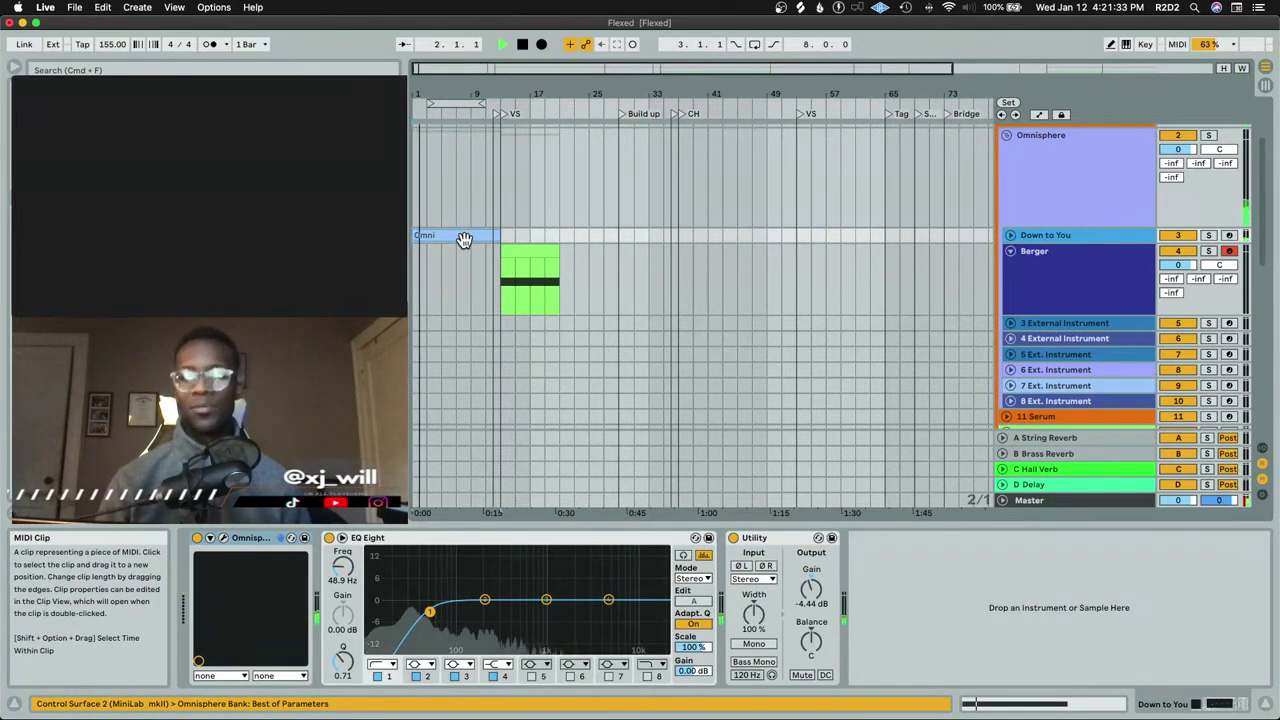
key(space)
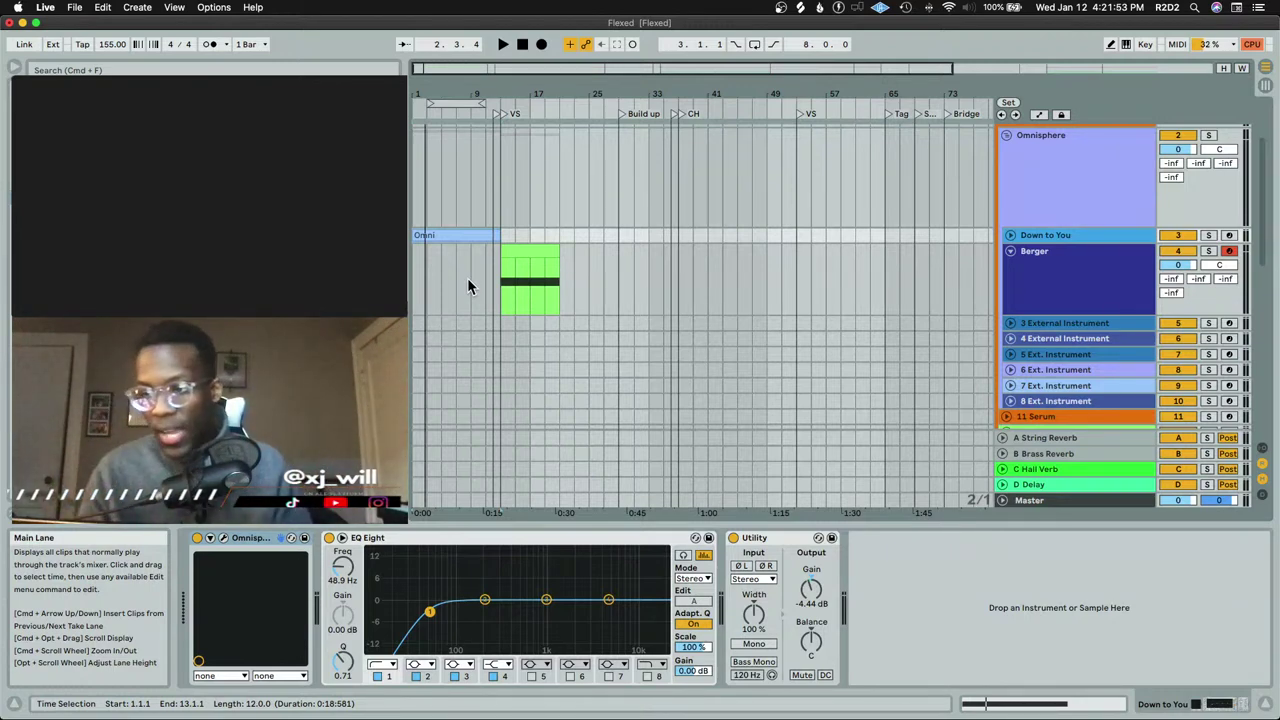
key(space)
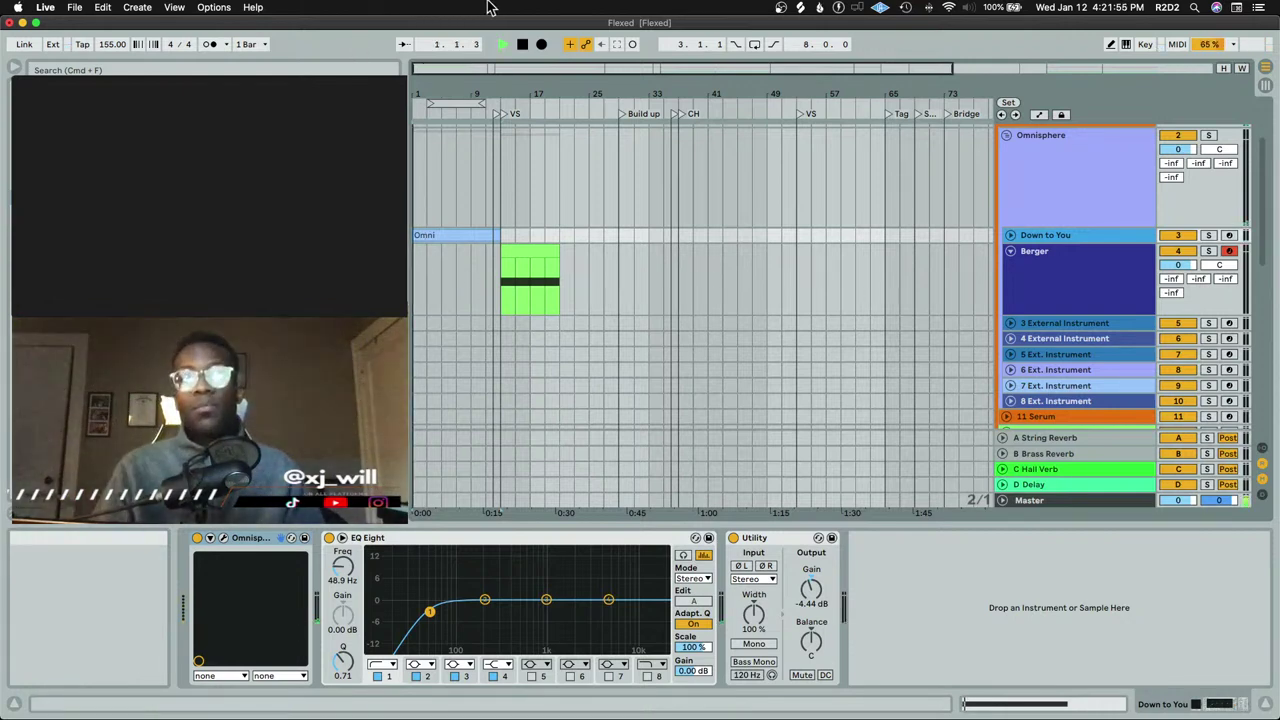
Select the Berger clip from bar 13 to 21 and play the full arrangement from there
click(521, 248)
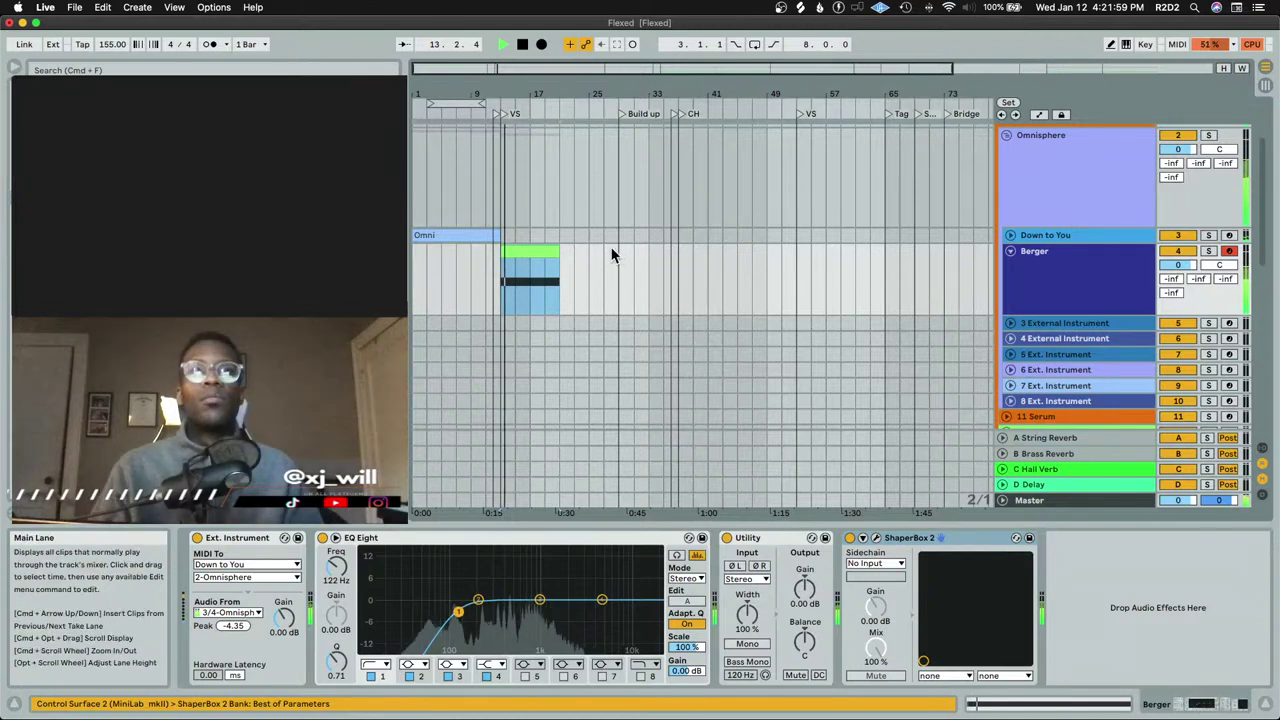
scroll(610, 248, down, 10)
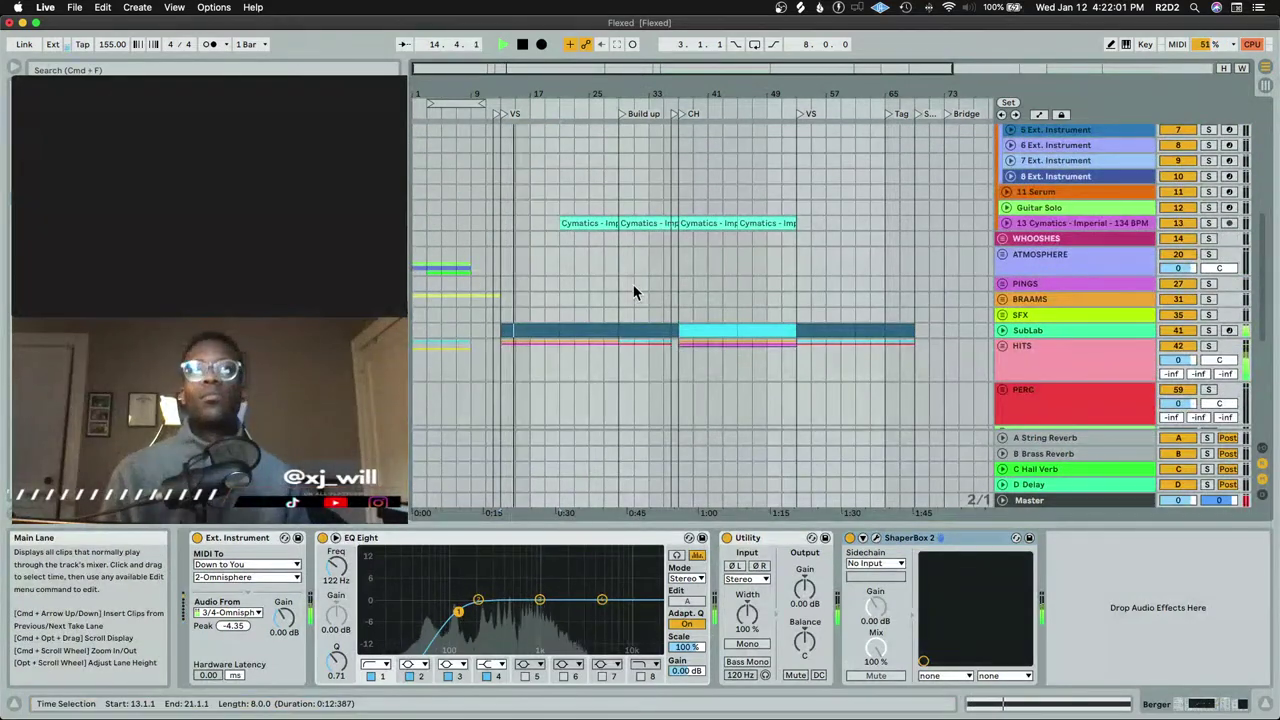
scroll(572, 116, up, 10)
Select the Berger track, view its ShaperBox 2 plug-in window and close it again
click(1058, 237)
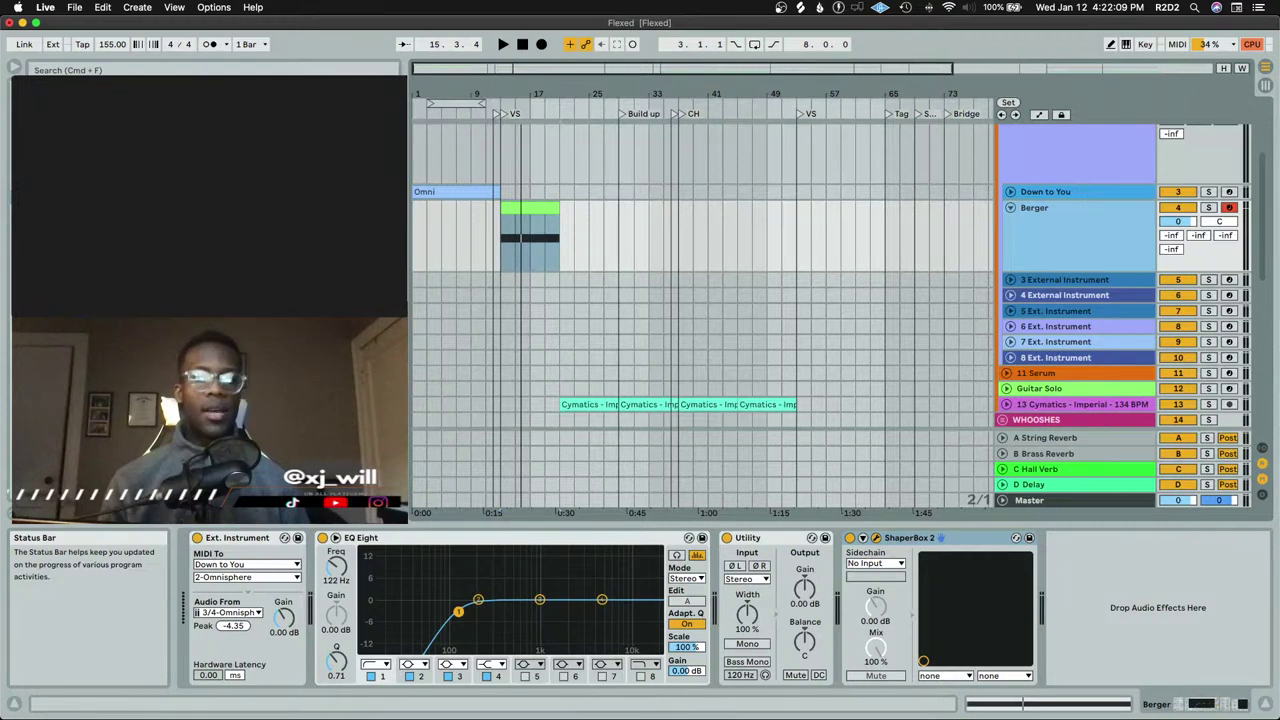
key(super+alt+p)
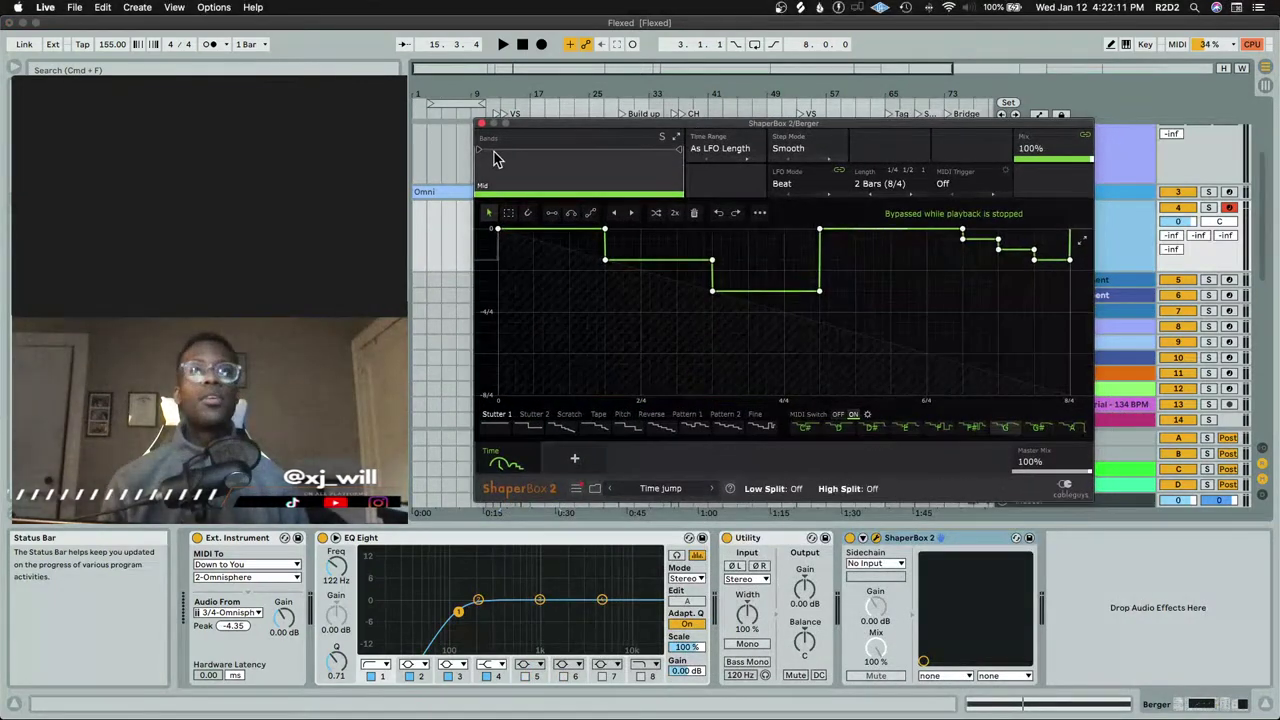
click(481, 123)
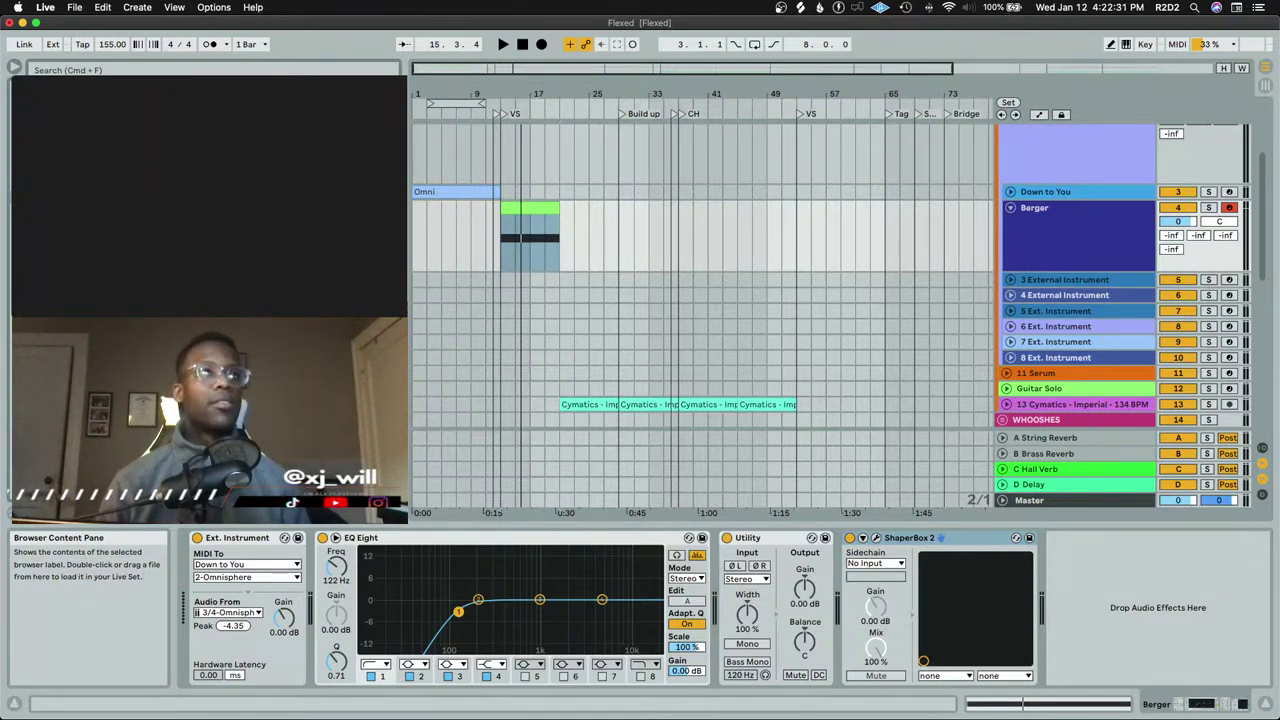
Add the Thermal plug-in to the Berger track and load its System Destruct preset from the Feedback FX category
key(Return)
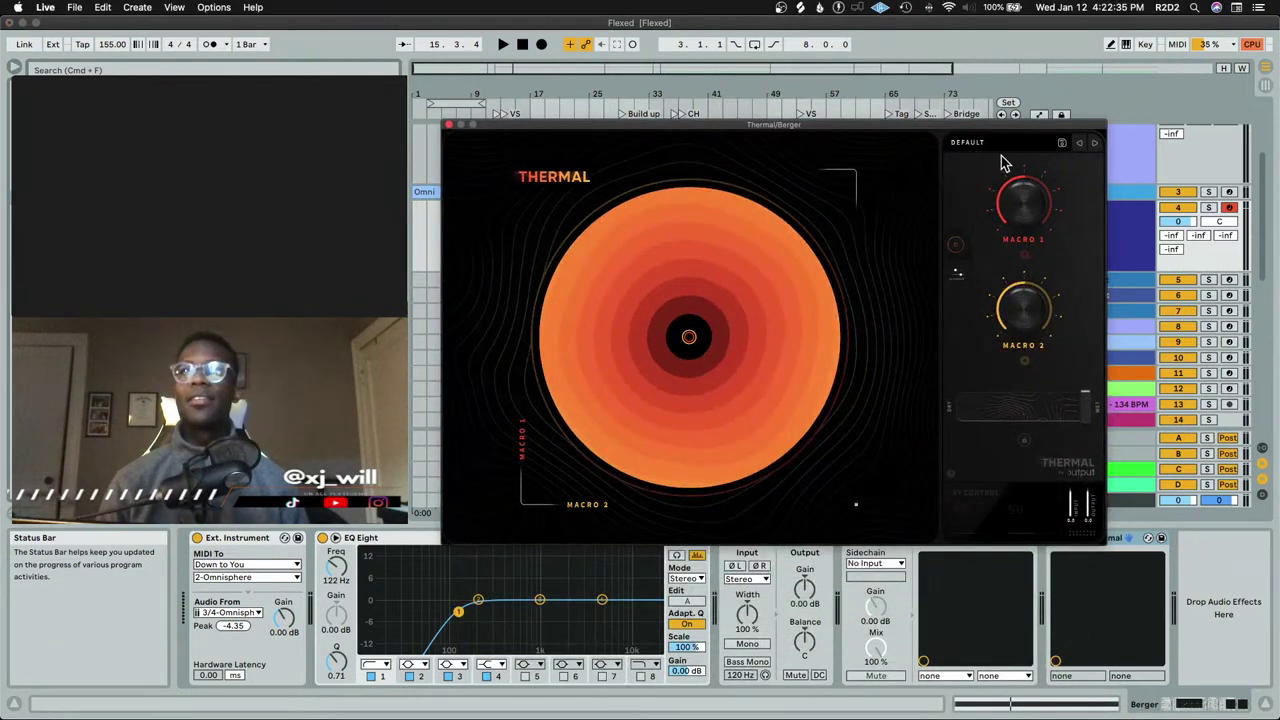
click(1005, 157)
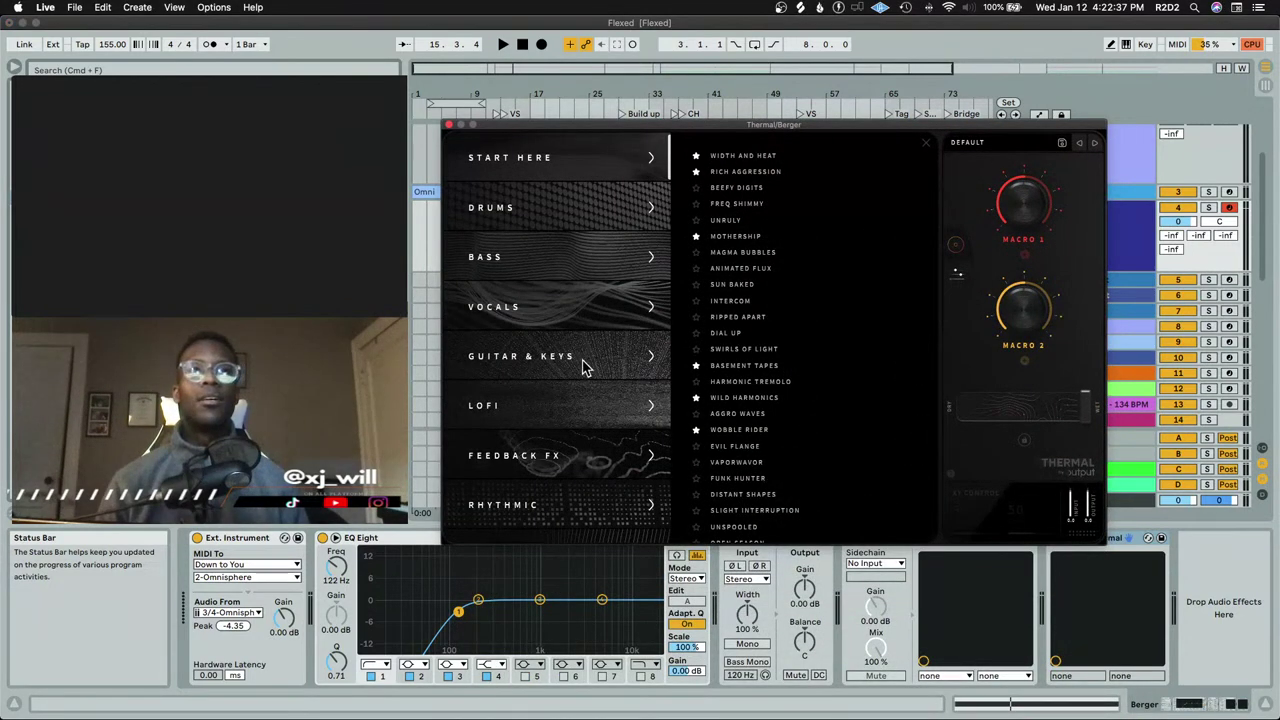
scroll(600, 345, down, 4)
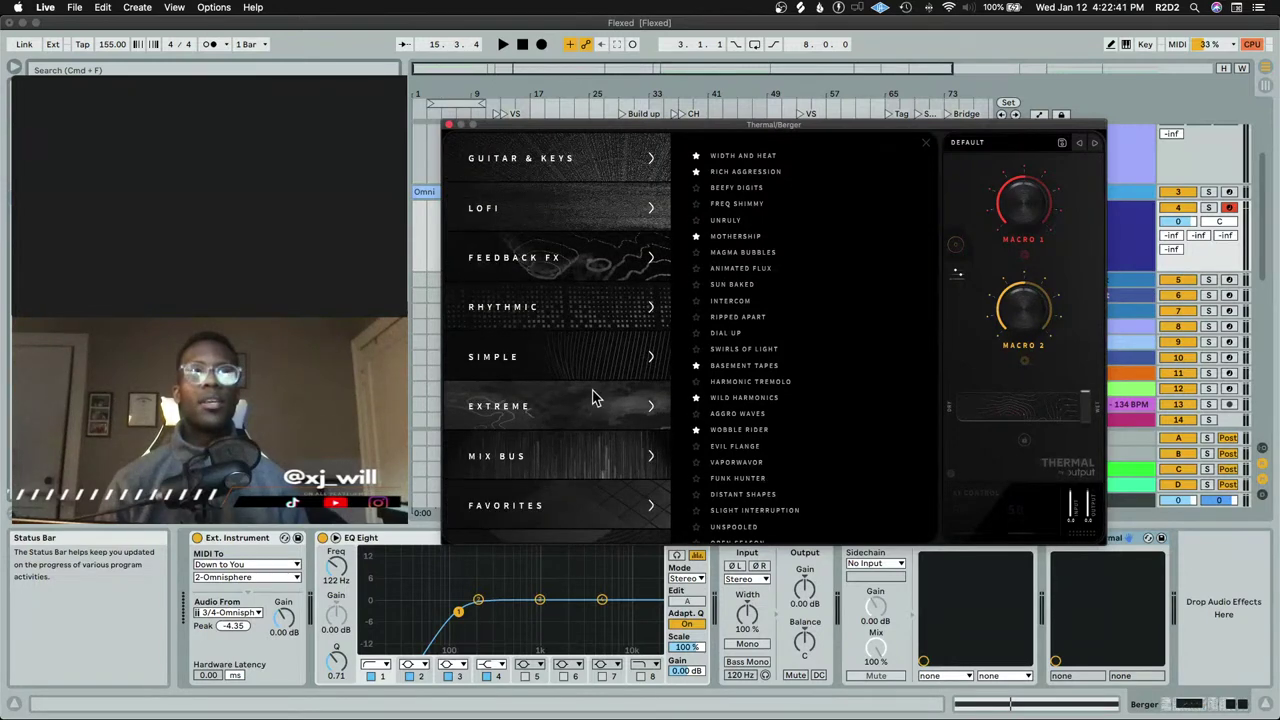
scroll(590, 400, up, 4)
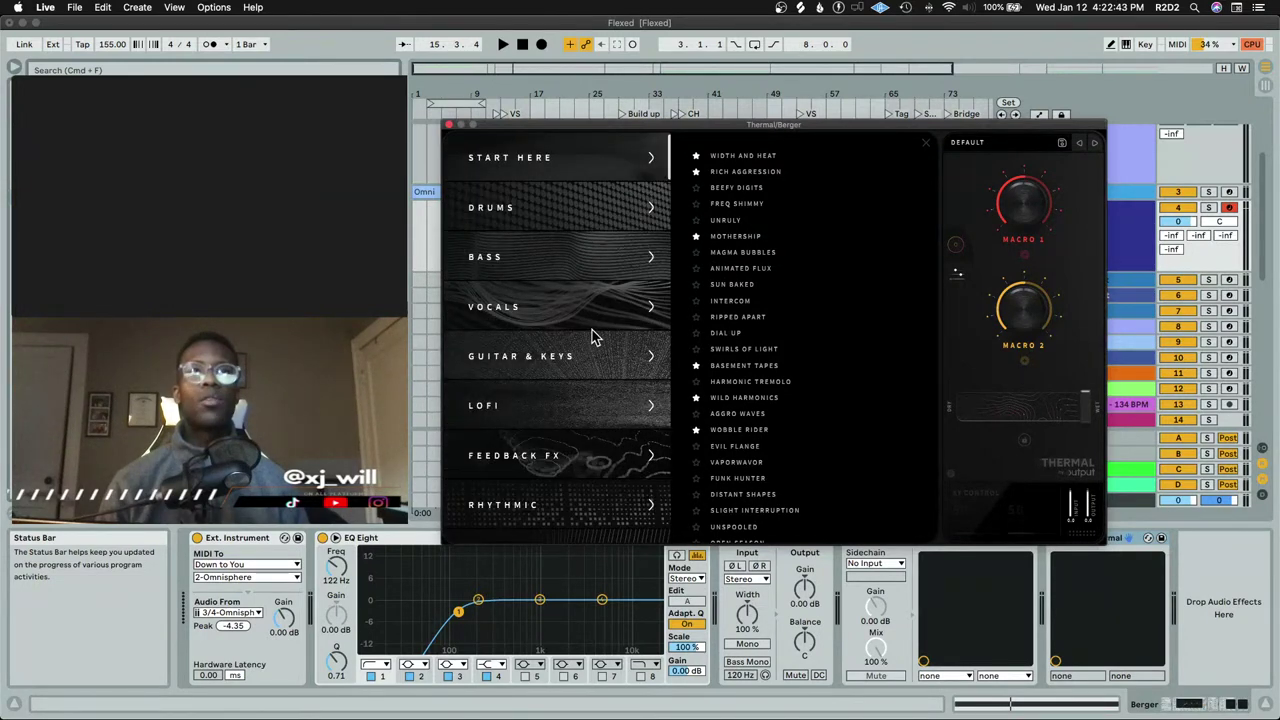
click(592, 460)
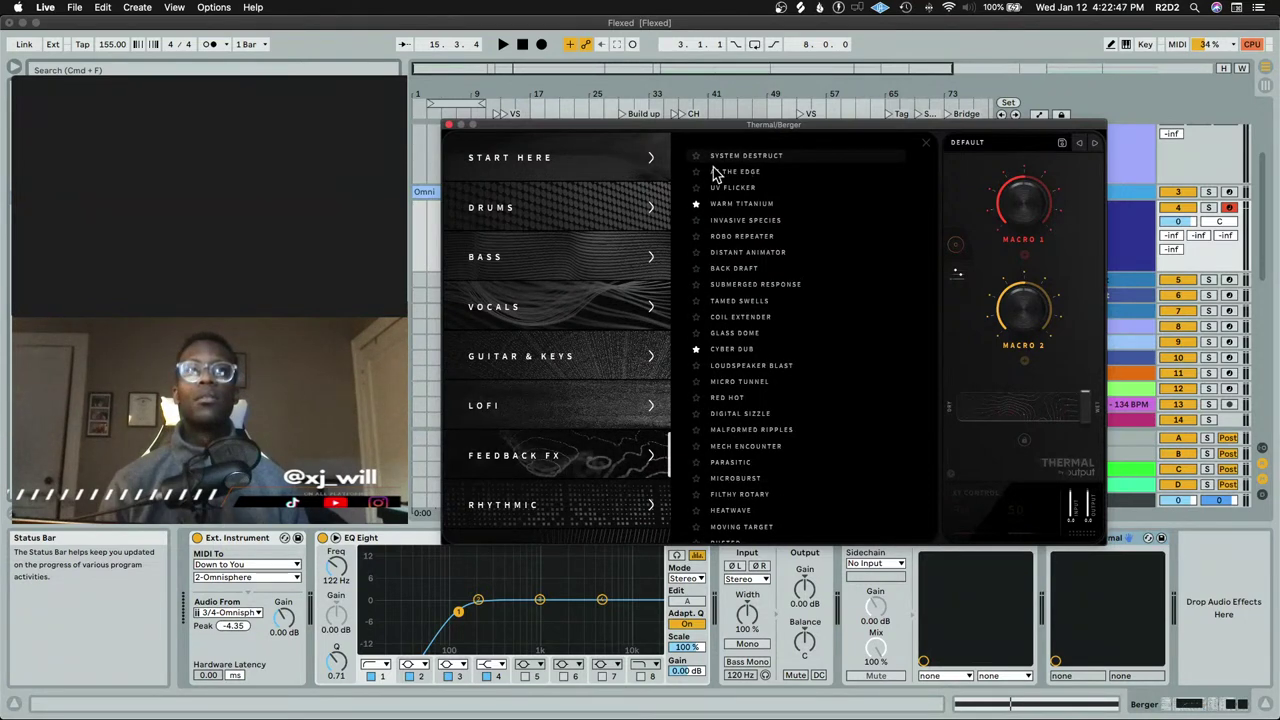
click(793, 160)
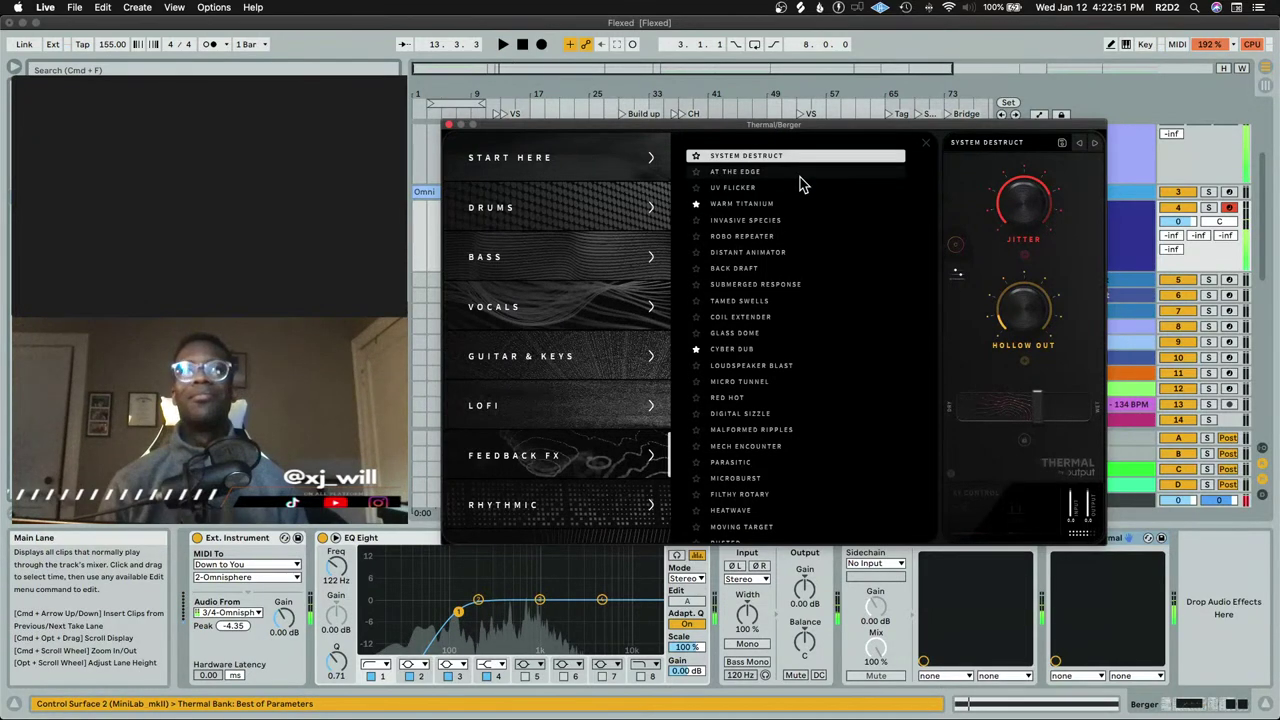
Switch Thermal to the UV Flicker preset, solo the Berger track and raise the dry/wet mix to 87 percent while playing
key(space)
click(768, 172)
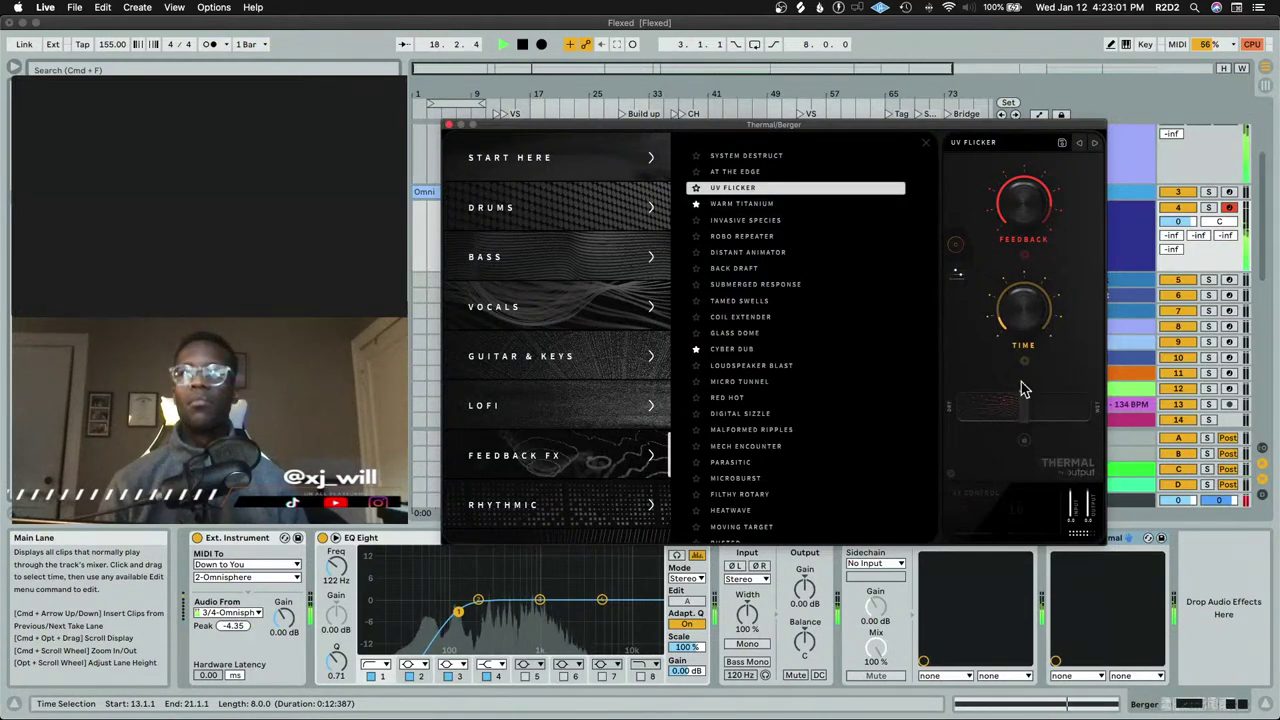
key(space)
click(1208, 207)
key(space)
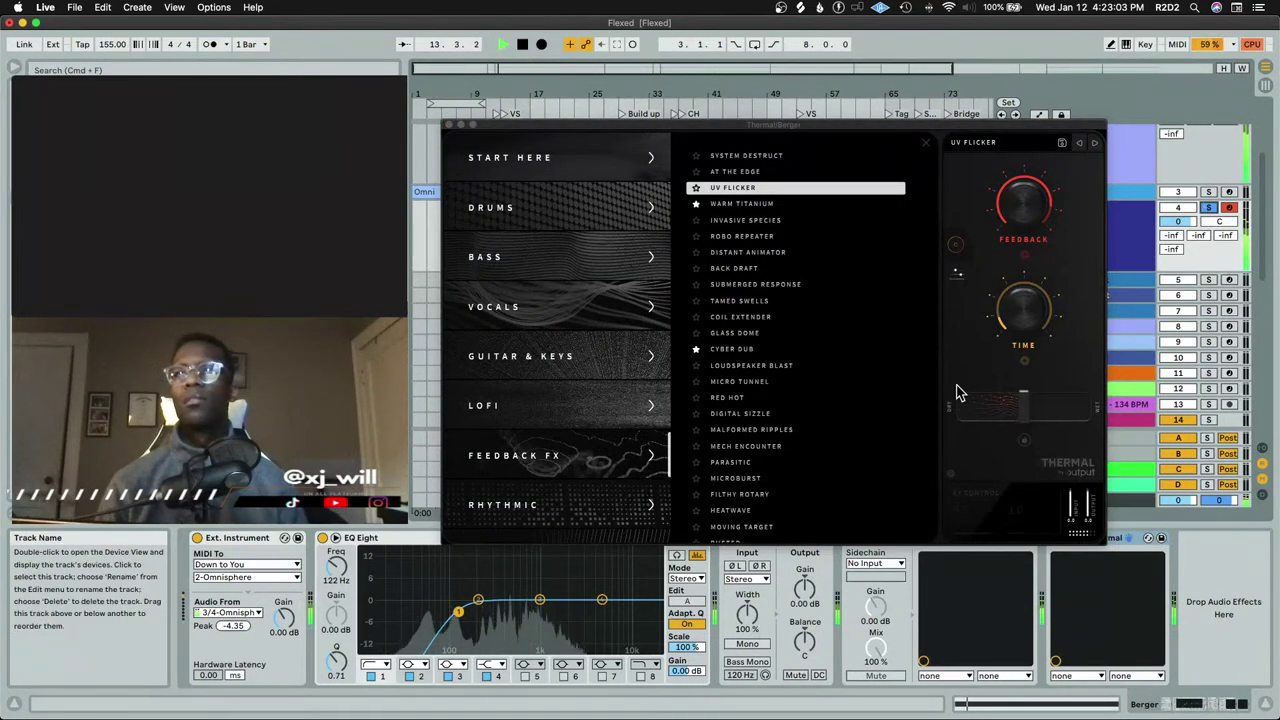
drag(1024, 410, 1064, 408)
key(space)
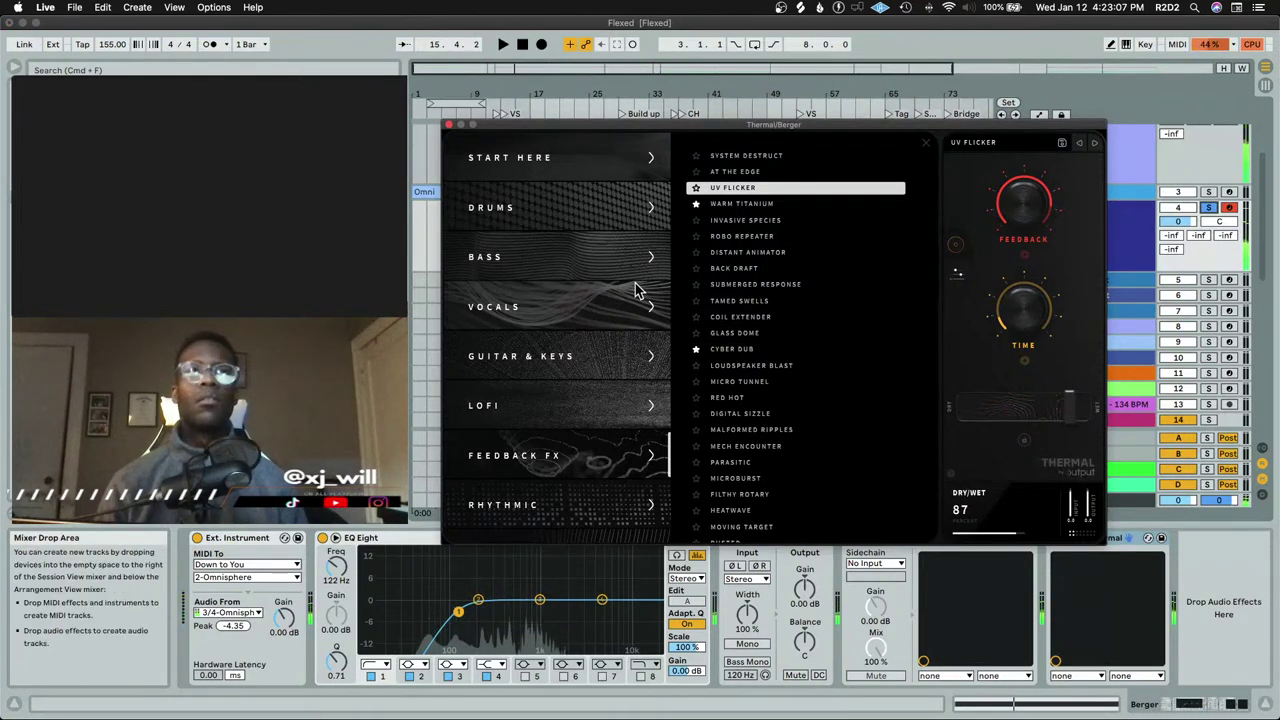
Load Thermal's Fuzz Builder preset from the Guitar & Keys category and audition it on the soloed Berger track
click(576, 358)
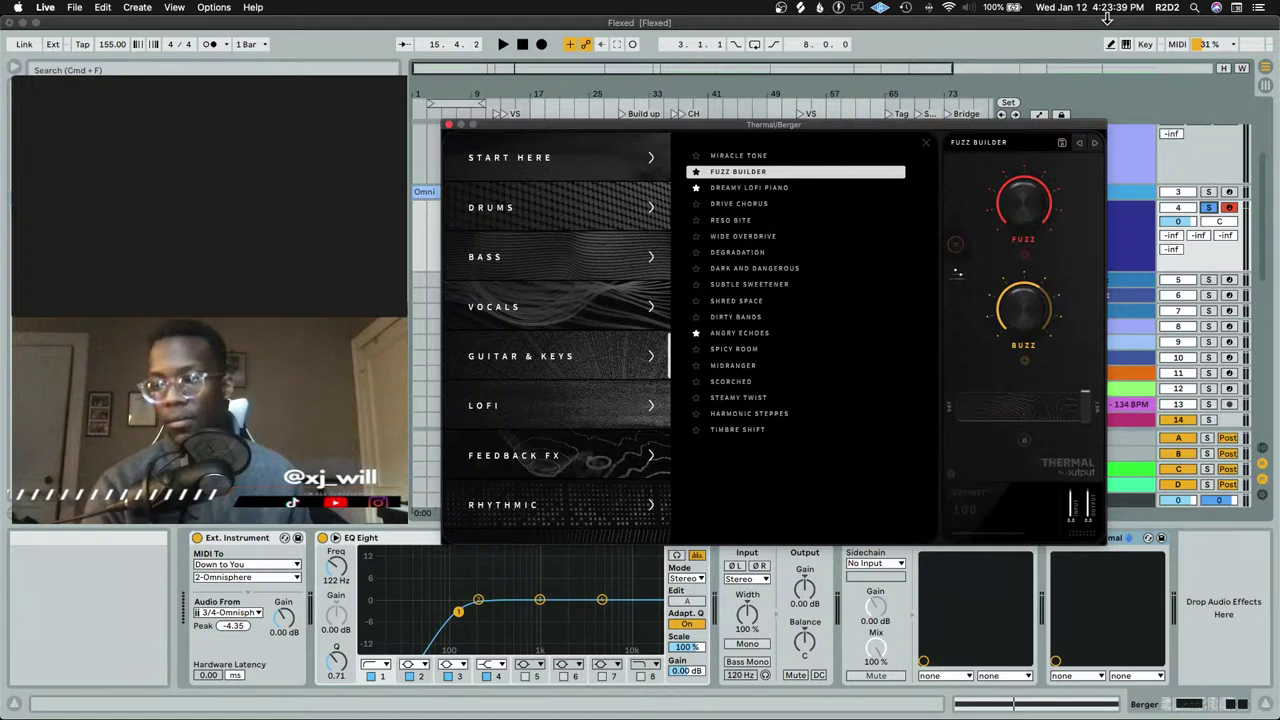
key(space)
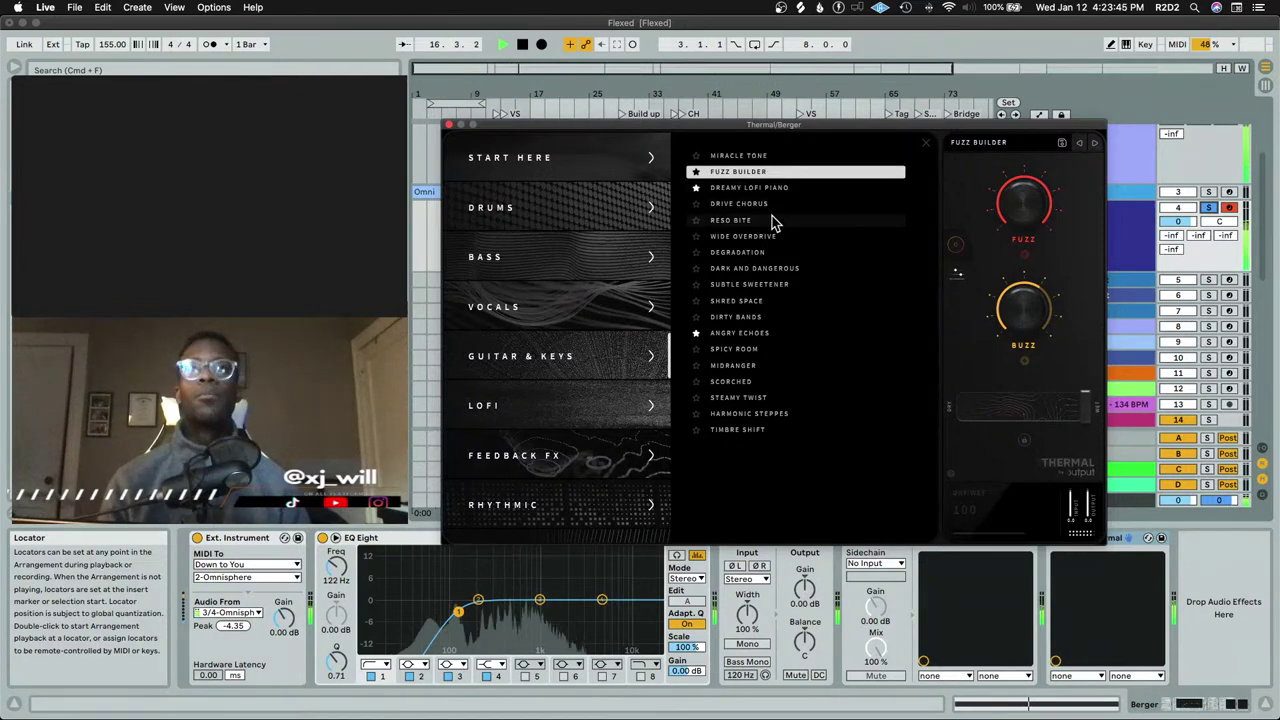
key(space)
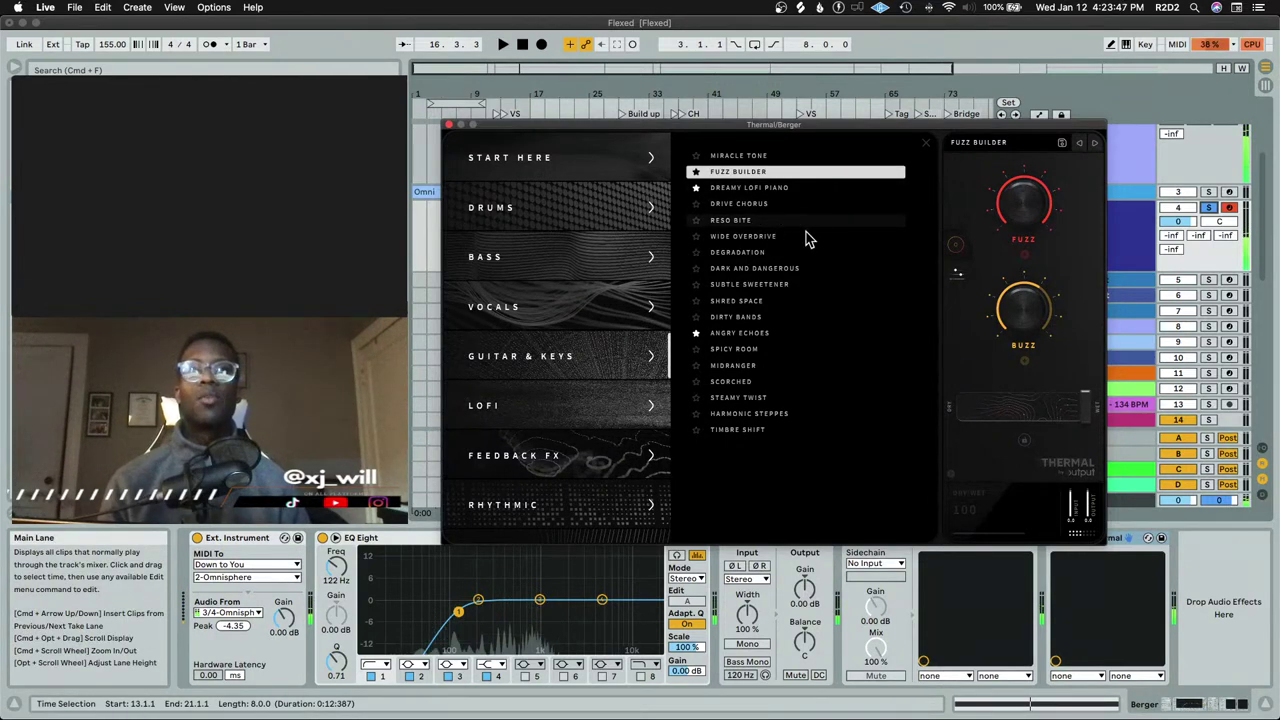
Load the Reso Bite preset in Thermal and audition it twice on the soloed Berger track
click(757, 222)
key(space)
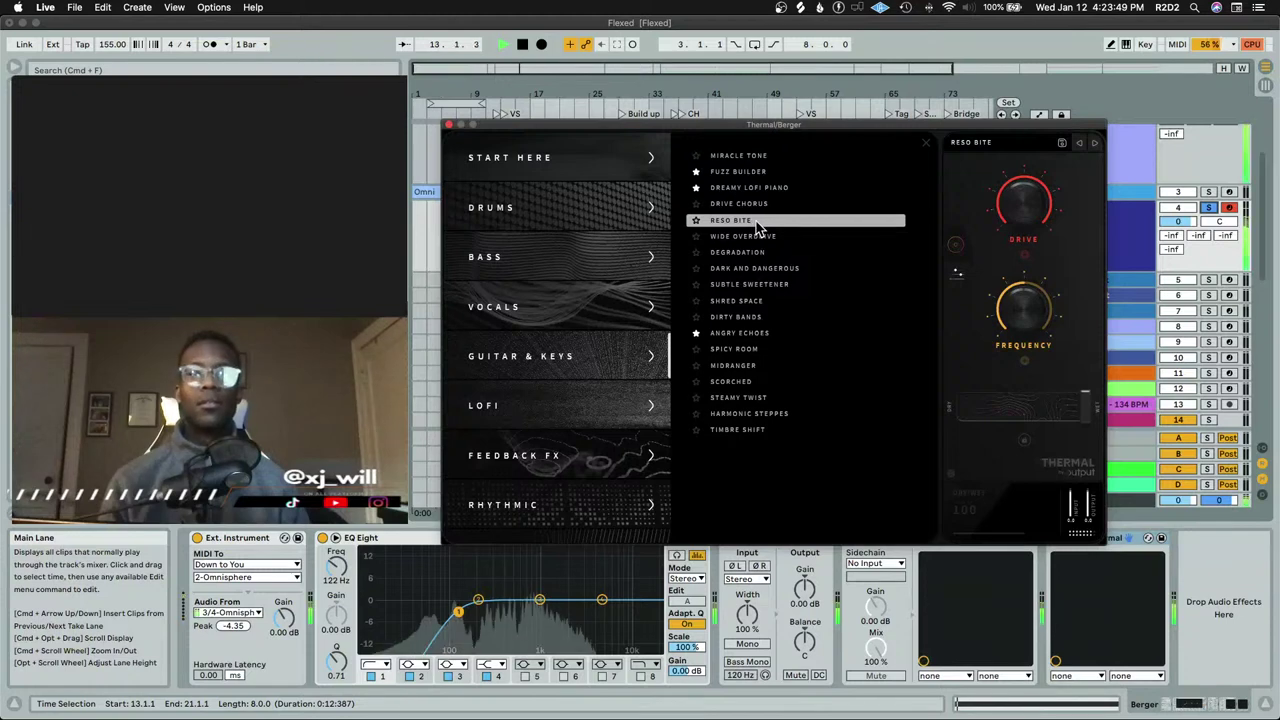
key(space)
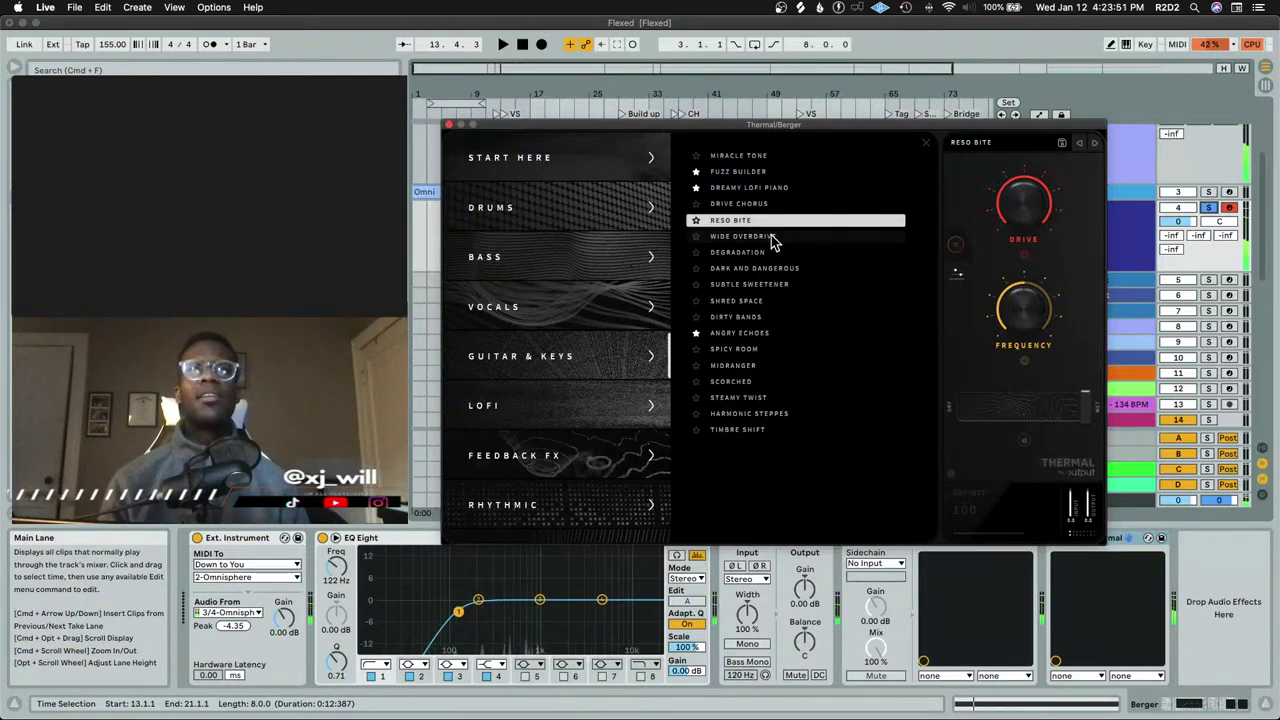
key(space)
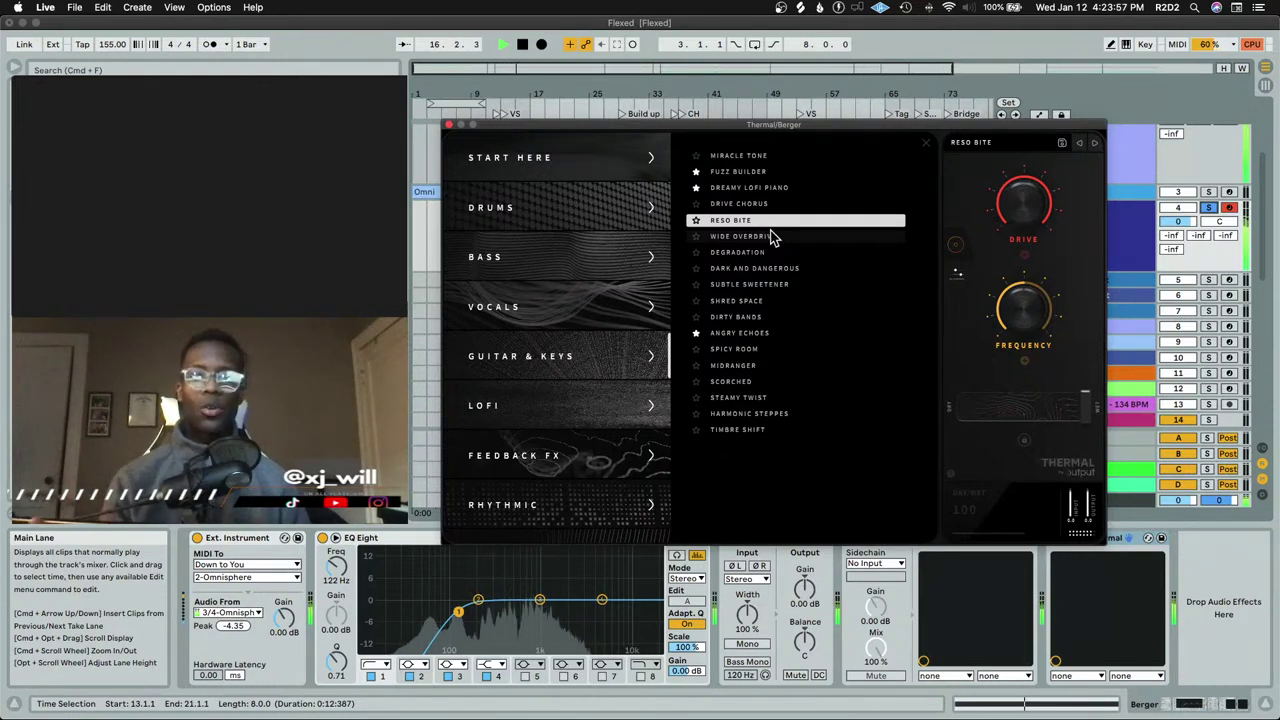
key(space)
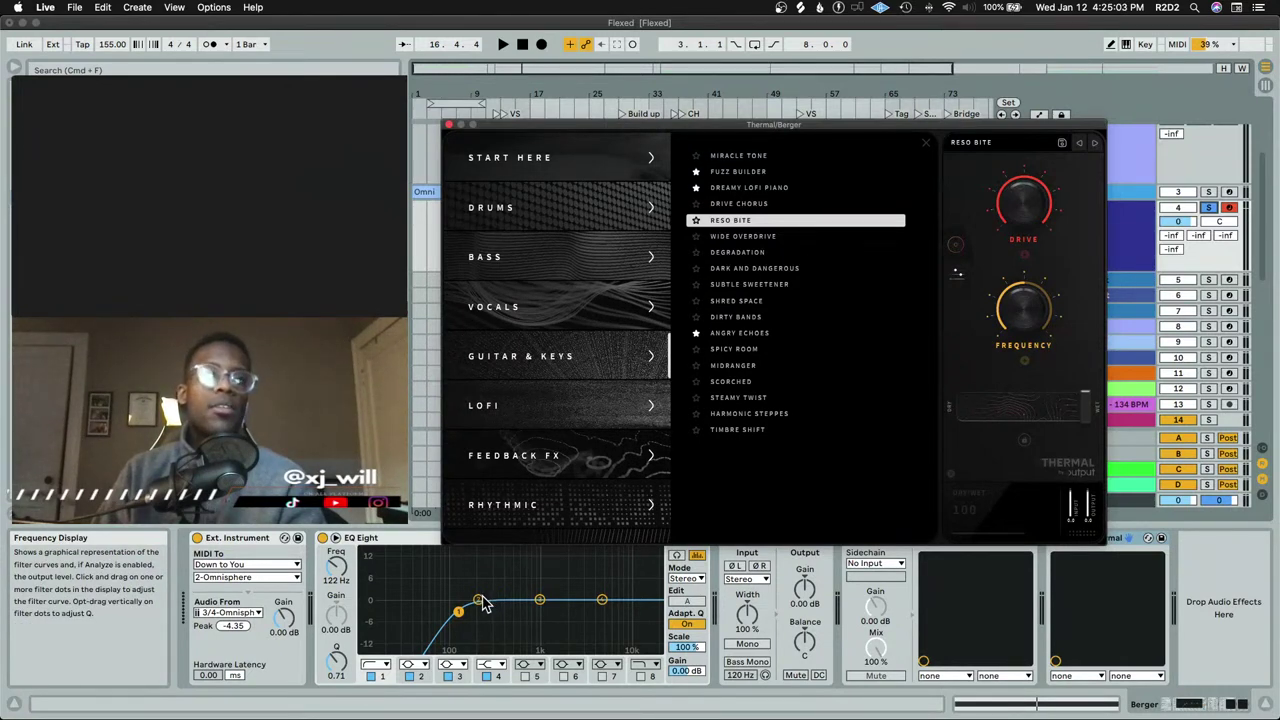
Set band 2 of the Berger track's EQ Eight to about 464 Hz with a gain of about 0.62 dB
drag(479, 600, 496, 593)
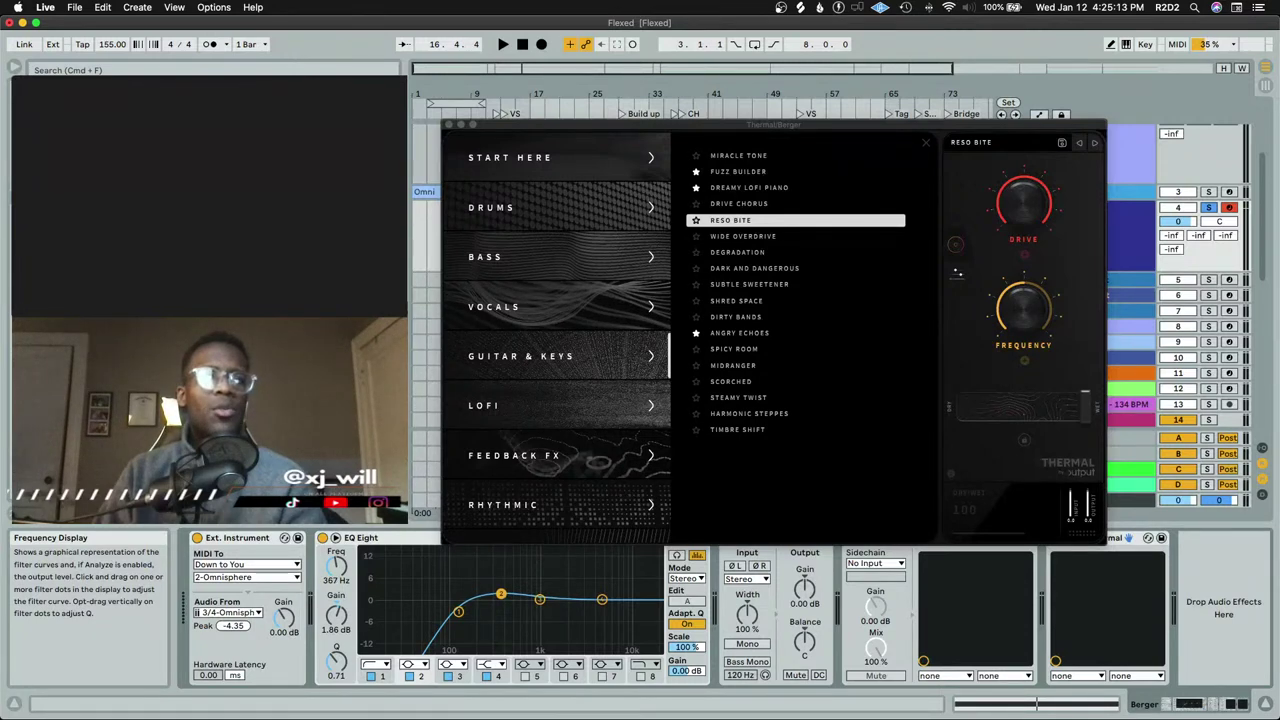
mouse_move(503, 594)
mouse_down()
mouse_move(540, 596)
mouse_move(513, 598)
mouse_up()
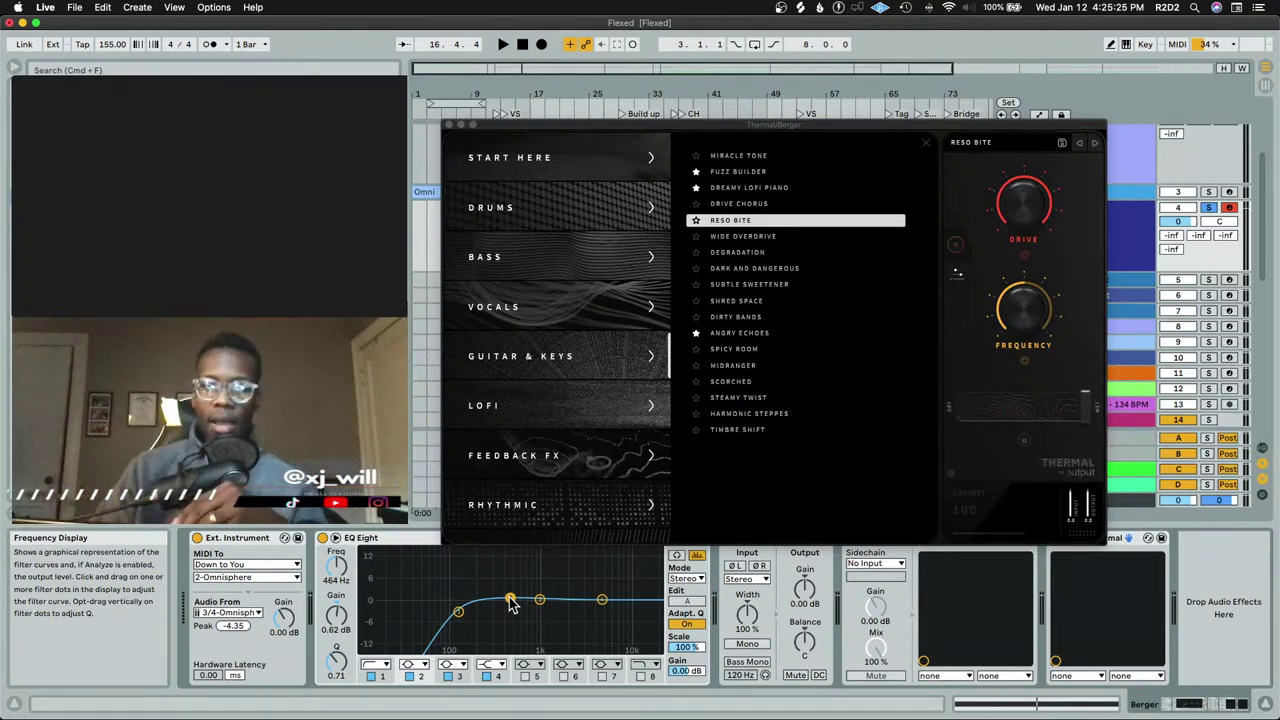
Change the Thermal preset on the Berger track to Wide Overdrive
click(760, 224)
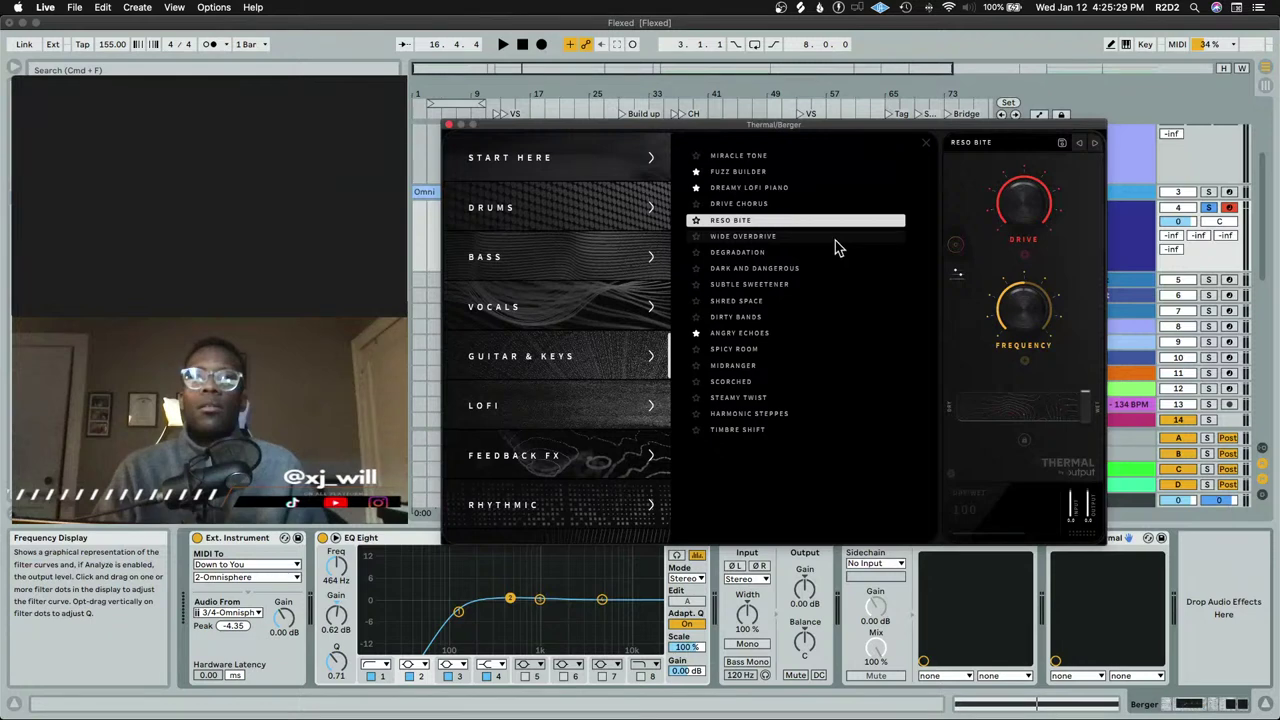
click(817, 239)
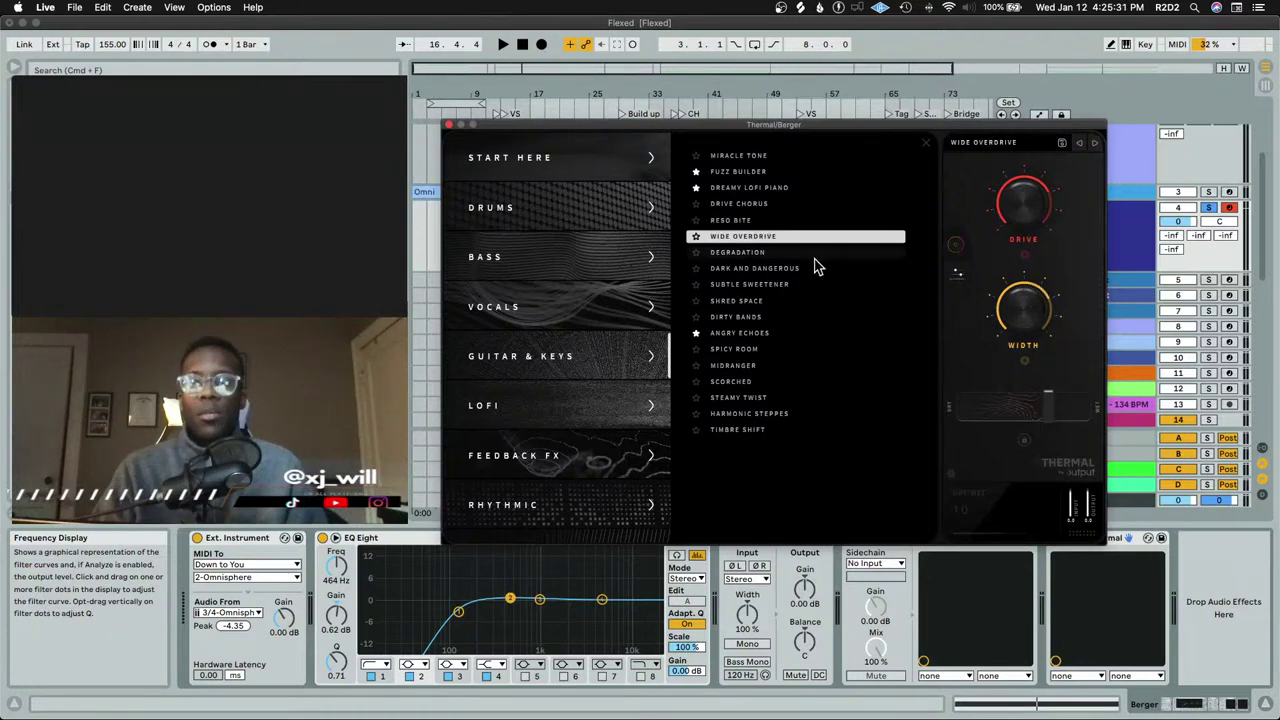
Set Thermal's dry/wet to 63 while auditioning the Wide Overdrive preset on the soloed Berger track, and close the plugin window
key(space)
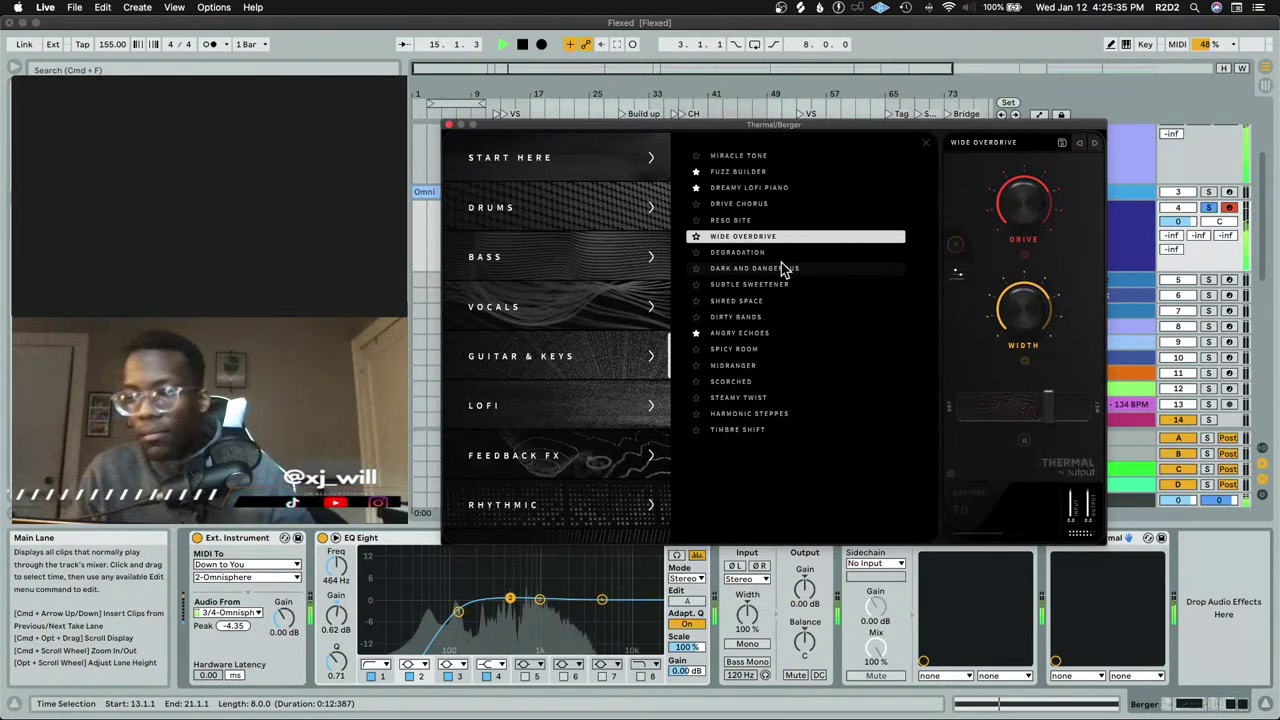
key(space)
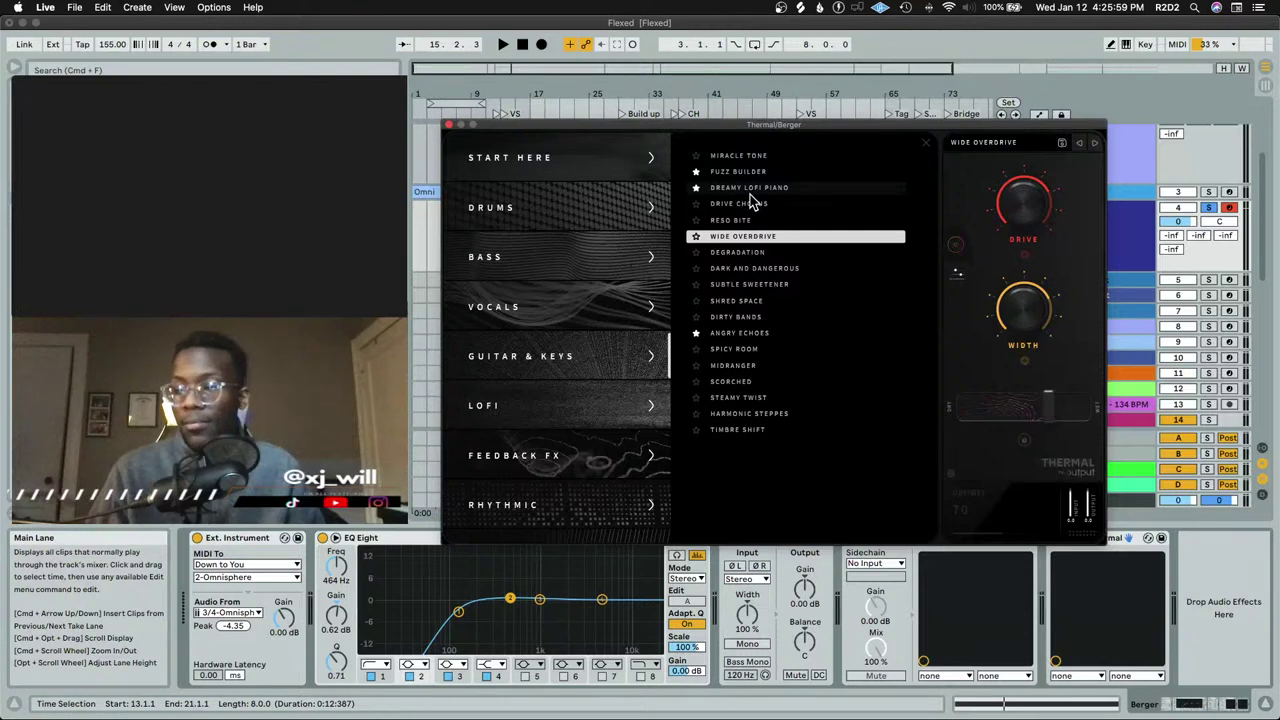
click(676, 37)
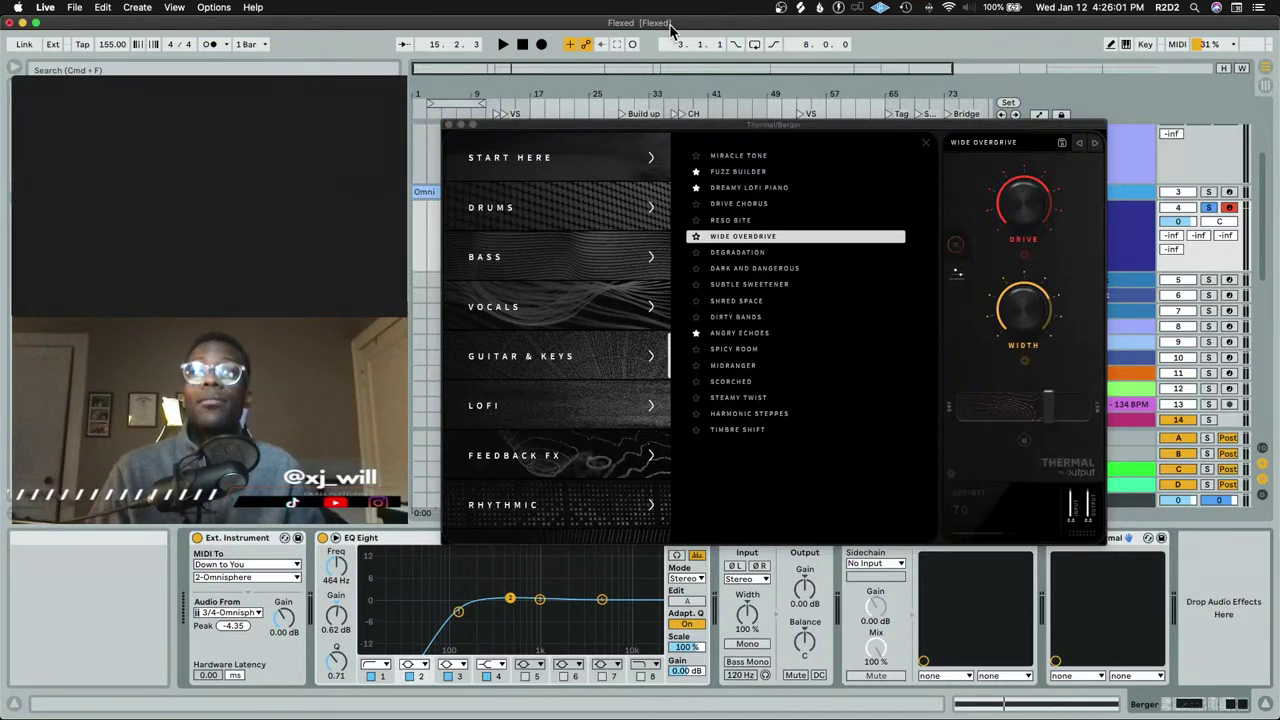
key(space)
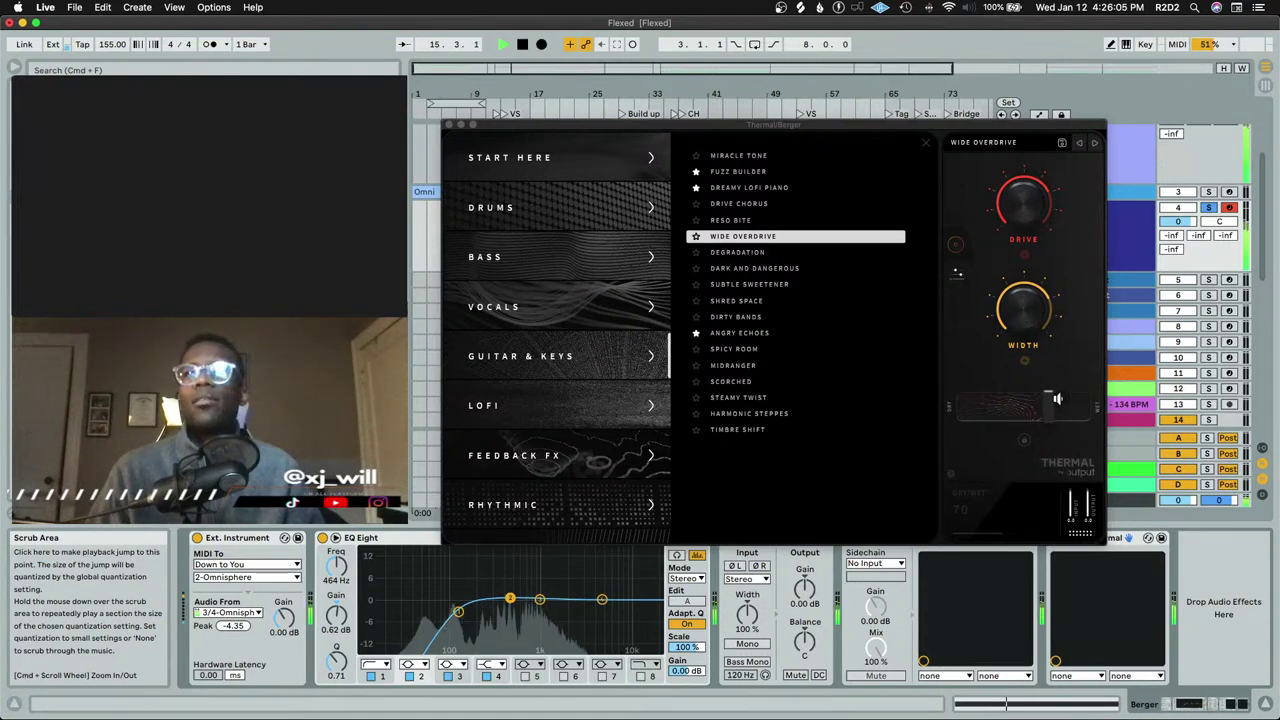
mouse_move(1048, 401)
mouse_down()
mouse_move(915, 420)
mouse_move(1045, 410)
mouse_move(1036, 399)
mouse_move(943, 417)
mouse_move(1037, 413)
mouse_up()
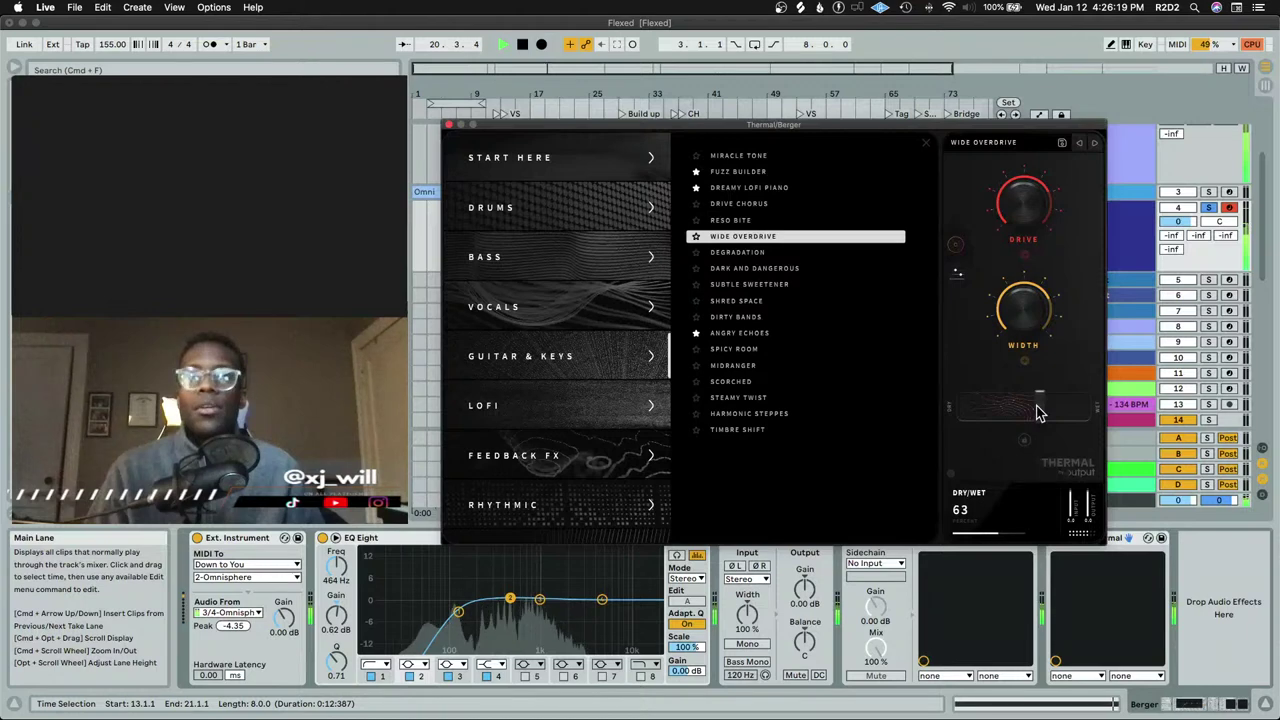
key(space)
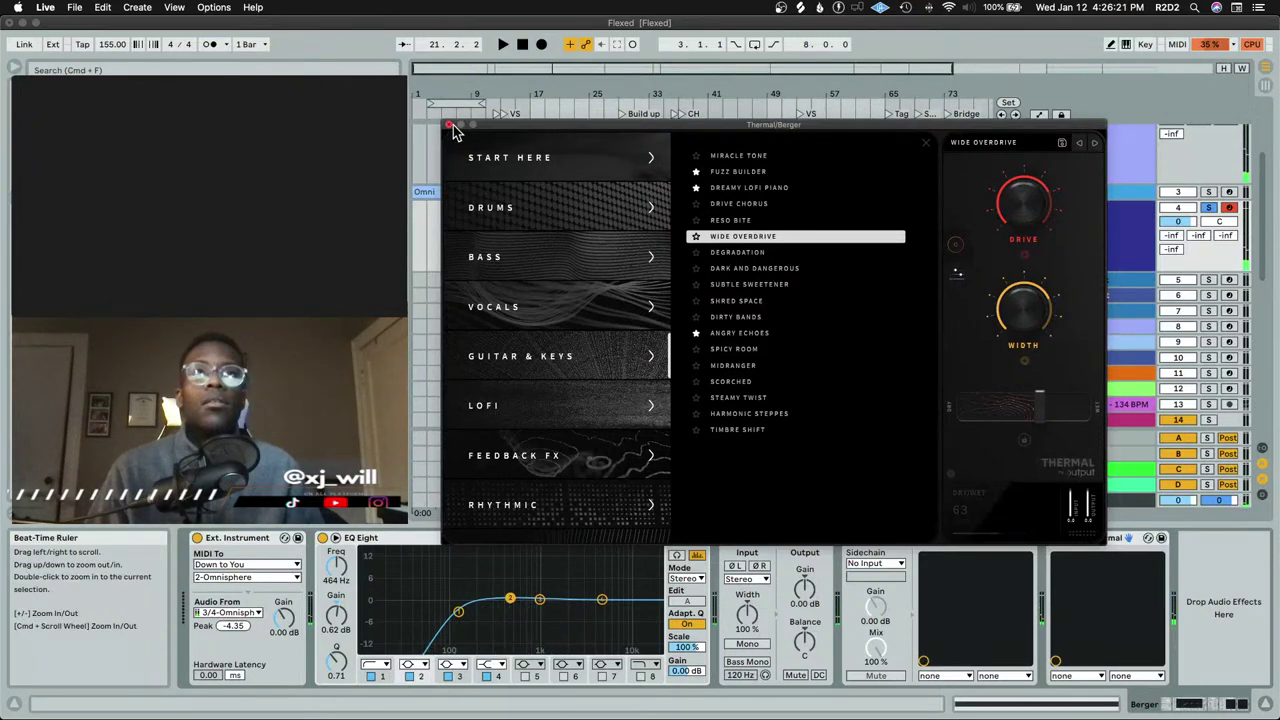
click(449, 125)
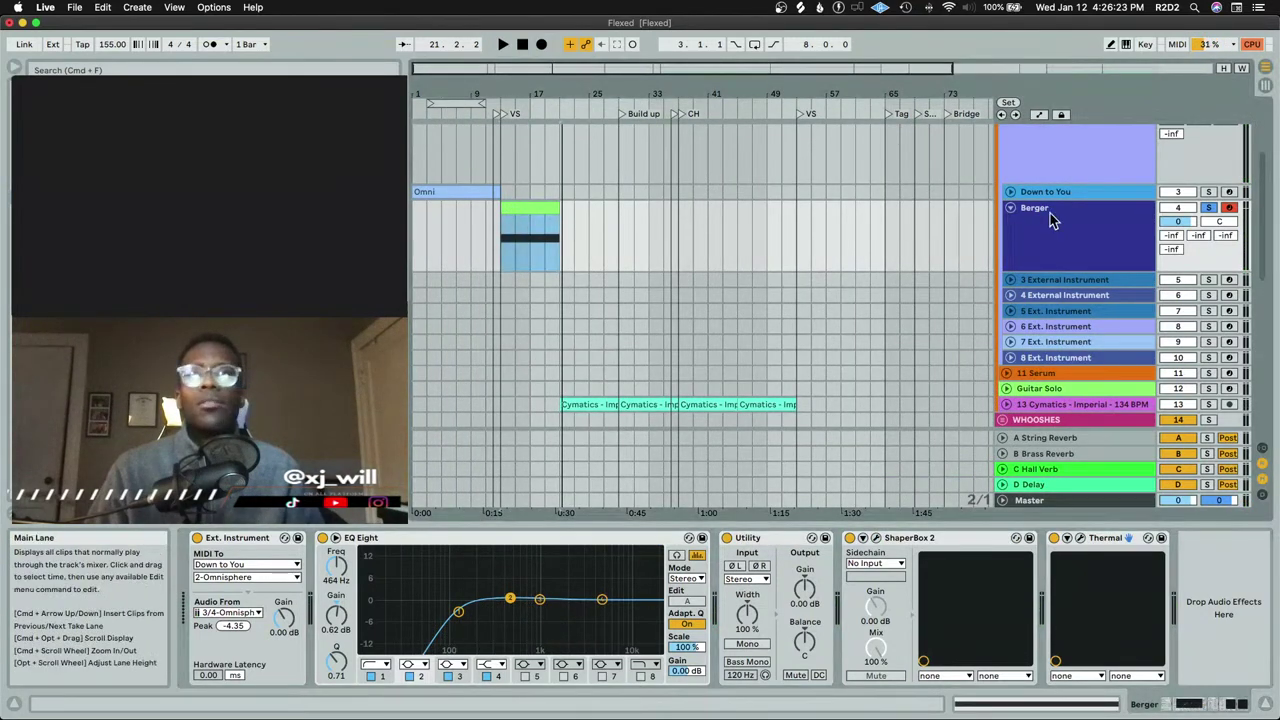
Unsolo the Berger track and play its section from bar 13 within the full mix
click(1213, 210)
scroll(1180, 215, up, 3)
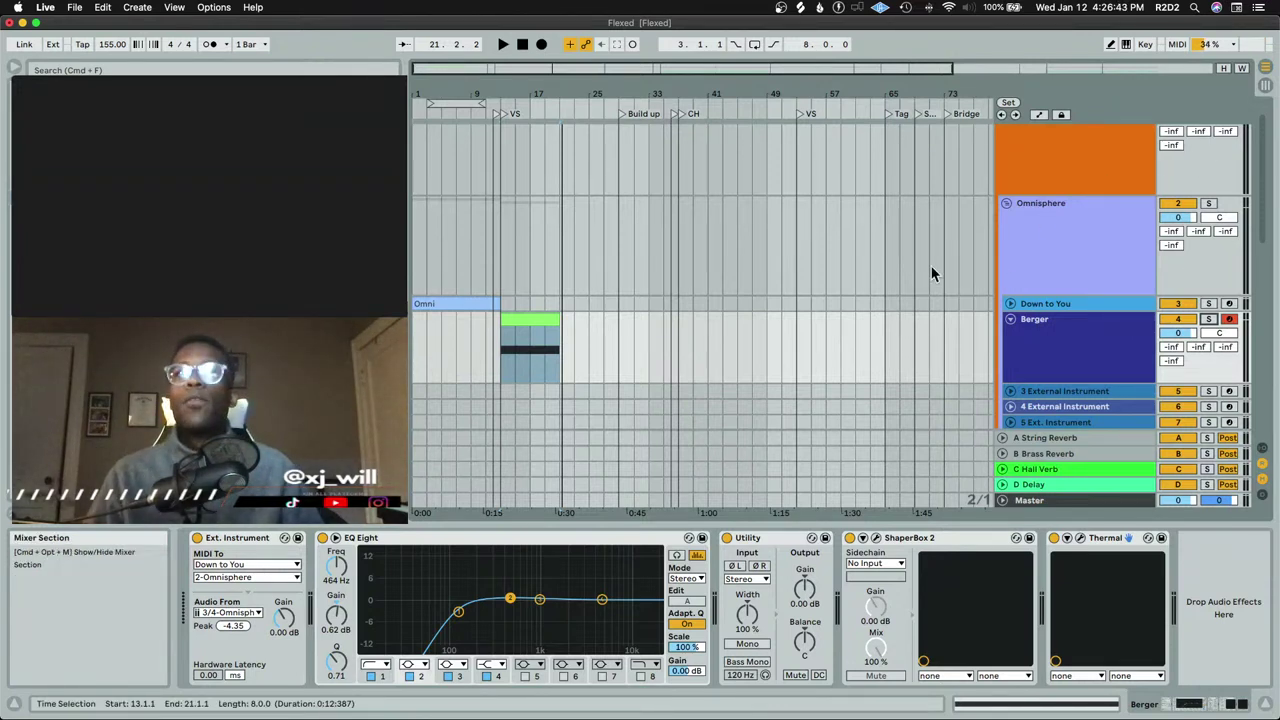
scroll(950, 260, down, 3)
key(space)
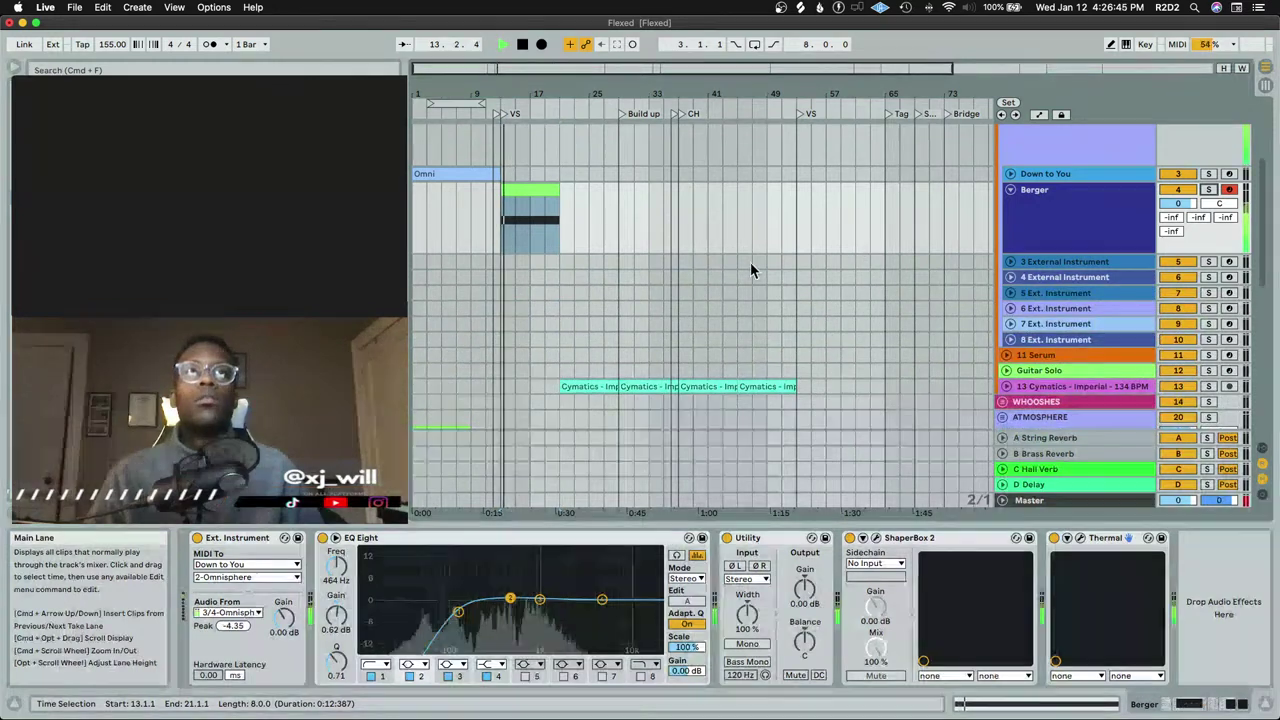
click(1010, 189)
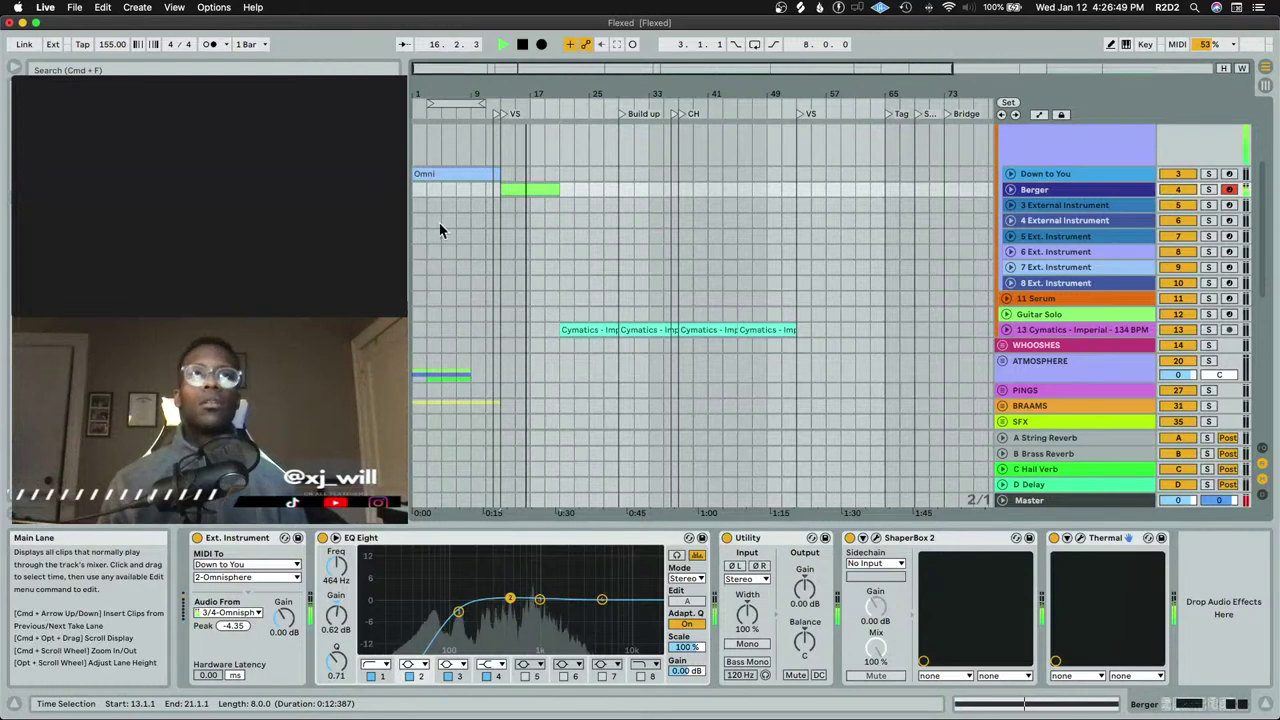
scroll(582, 216, up, 3)
scroll(552, 248, up, 3)
scroll(545, 260, down, 3)
click(1011, 260)
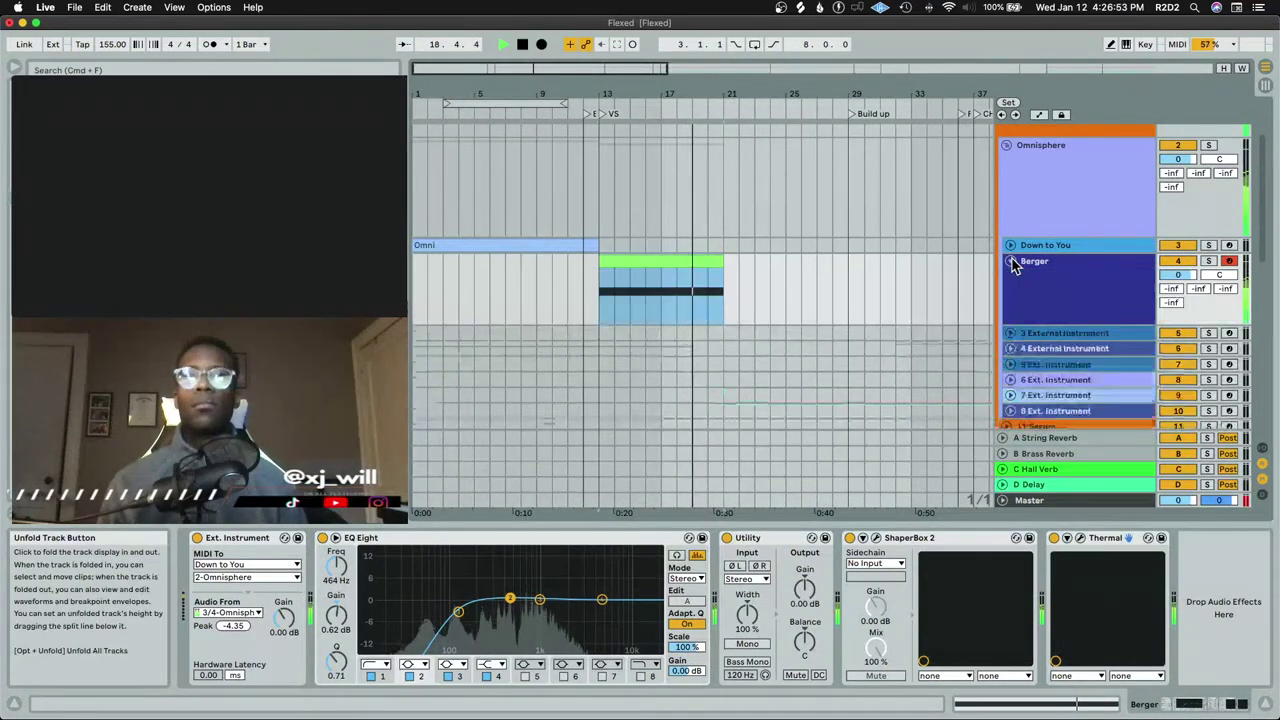
click(1052, 270)
key(space)
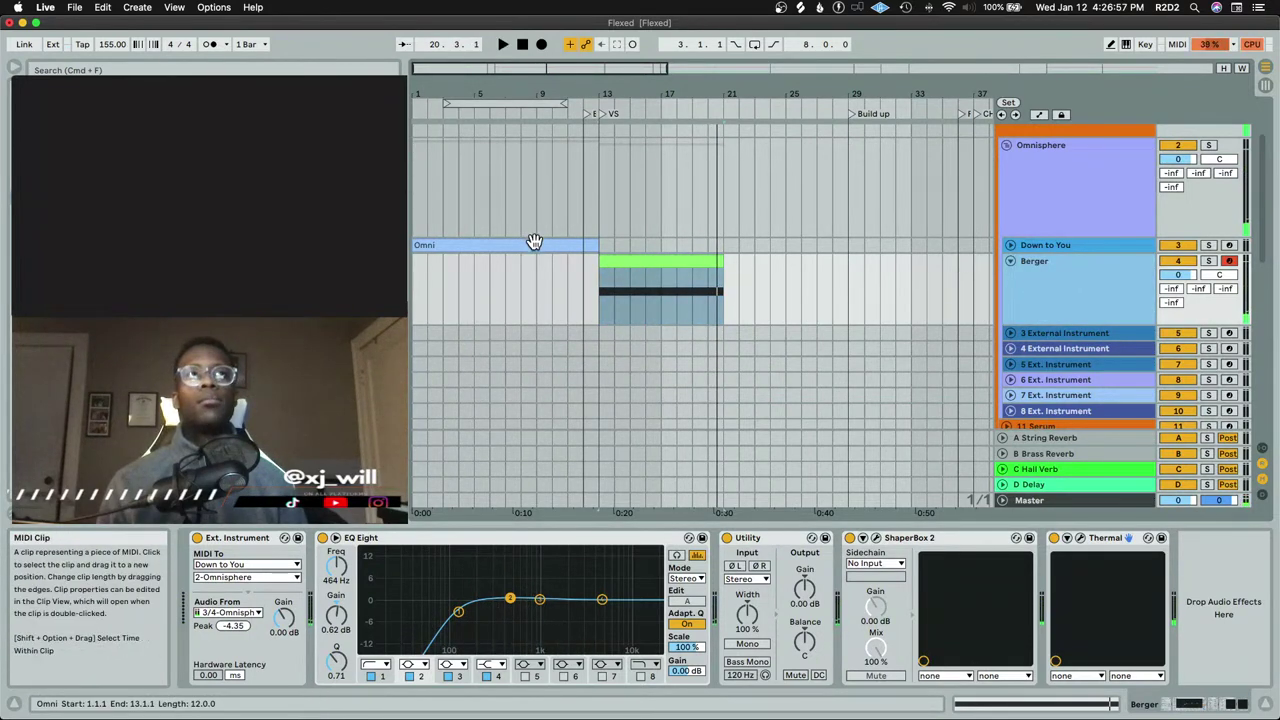
Freeze the Berger track and check its unfreeze and flatten options
right_click(1097, 284)
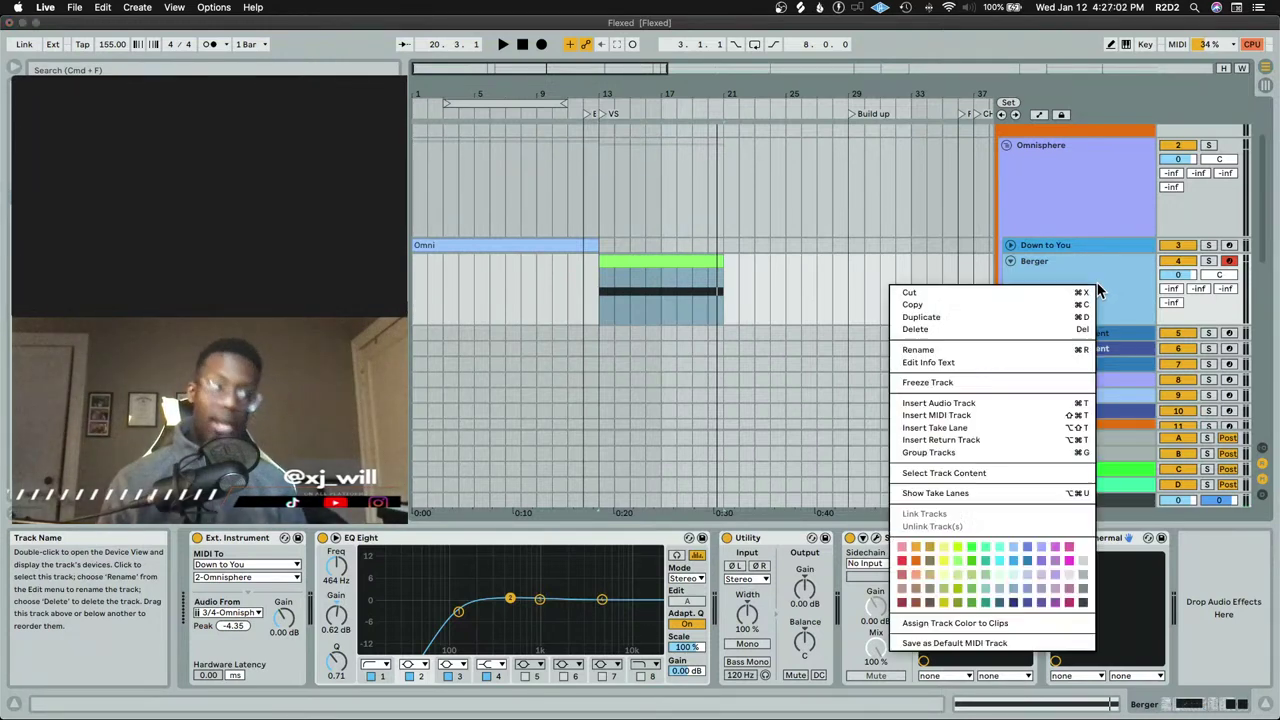
click(989, 384)
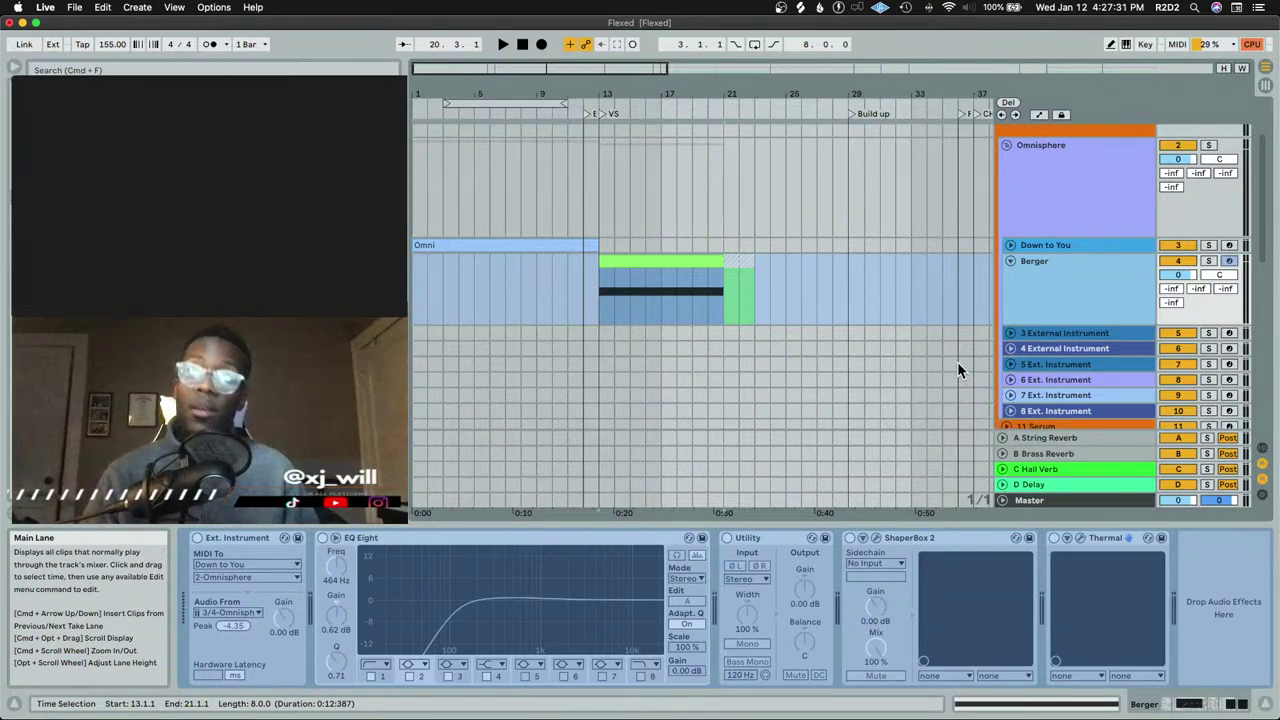
right_click(1031, 274)
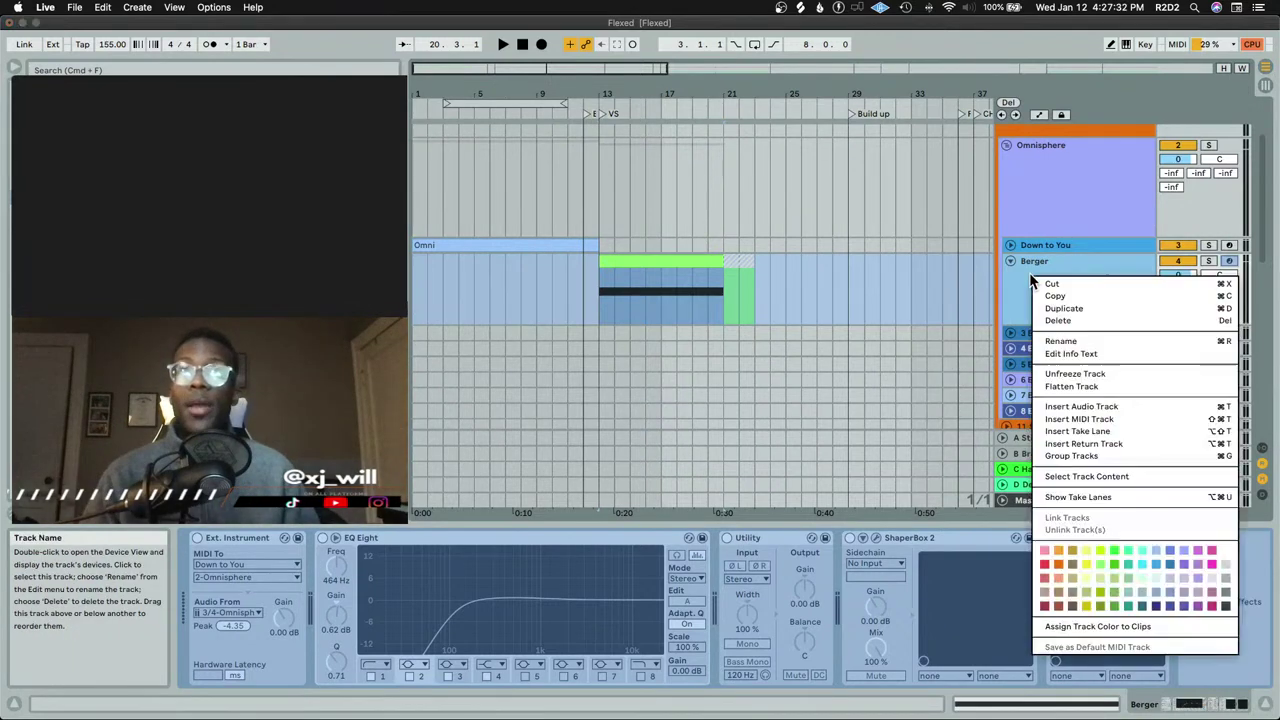
click(1091, 386)
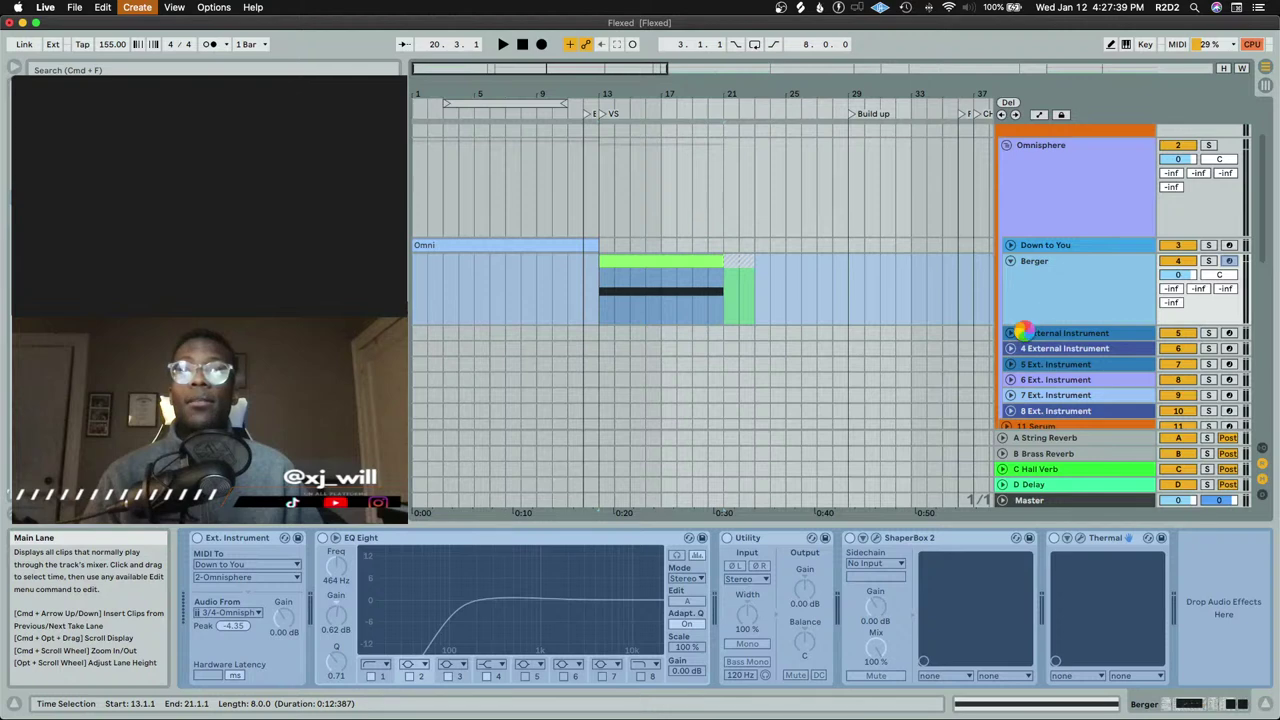
Insert an audio track below Berger, copy the frozen Berger clip onto it at bar 13, and fold Berger
key(super+t)
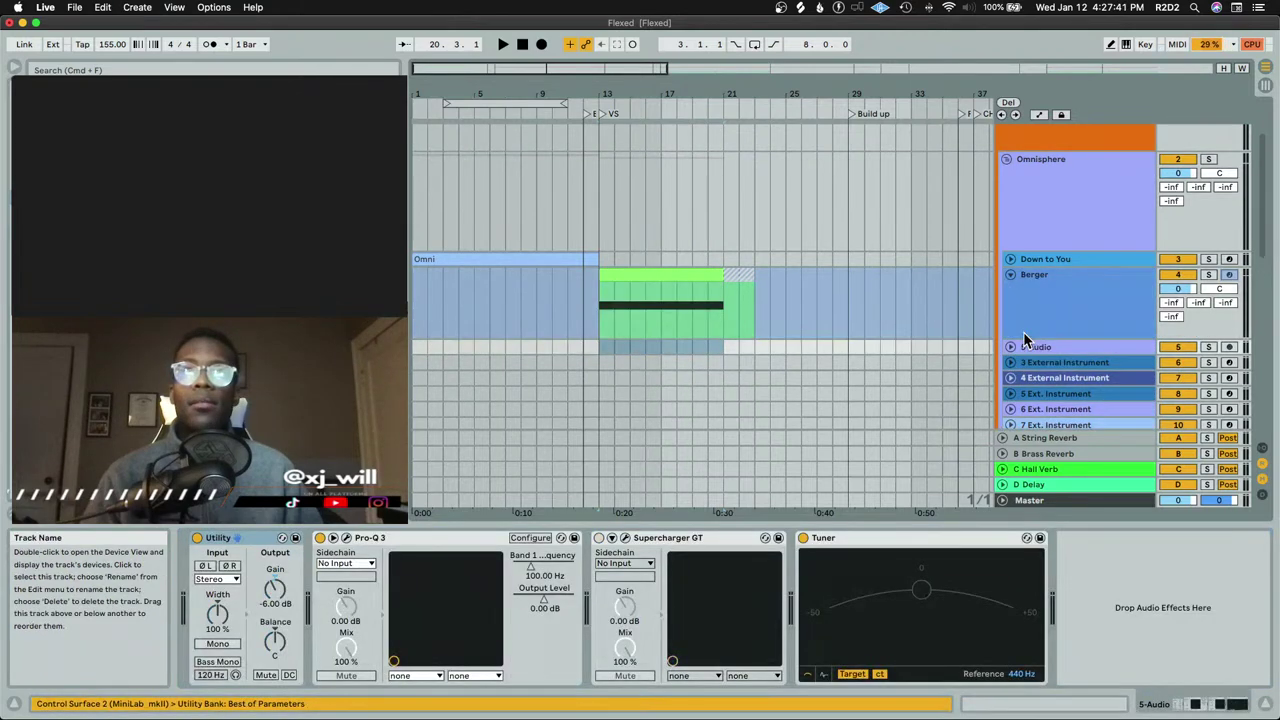
click(1010, 347)
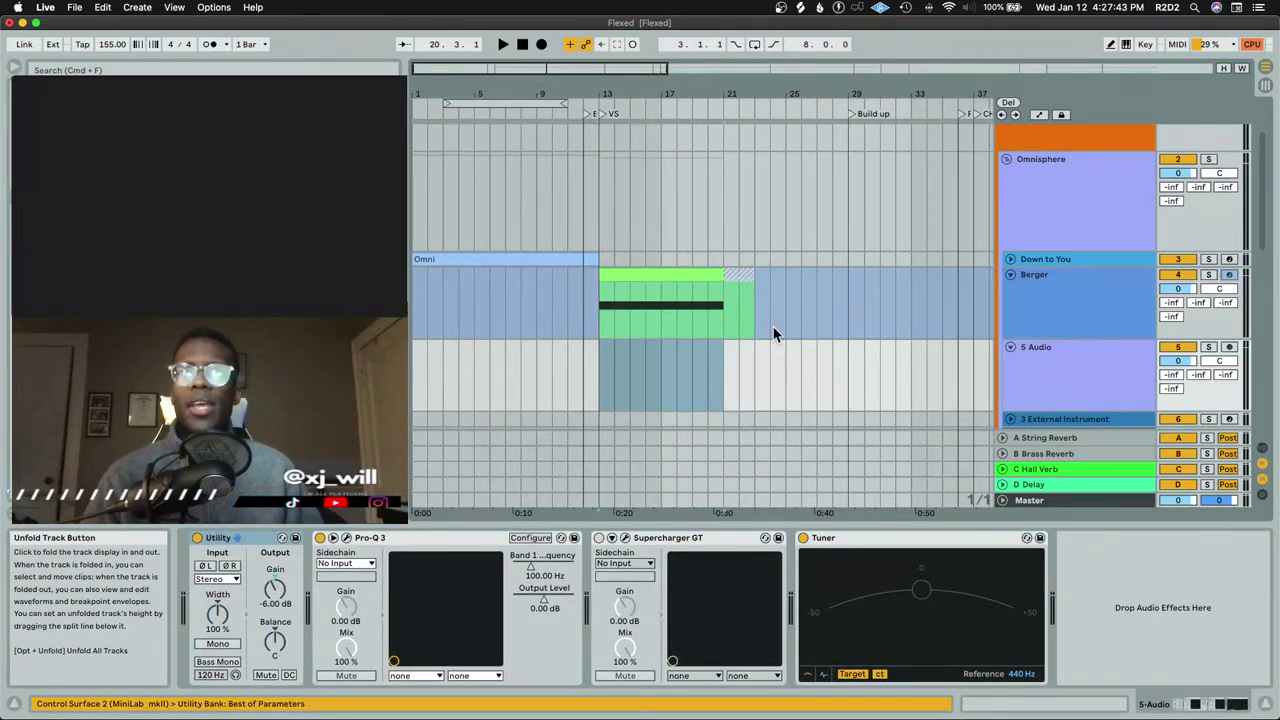
click(650, 277)
drag(650, 277, 646, 351)
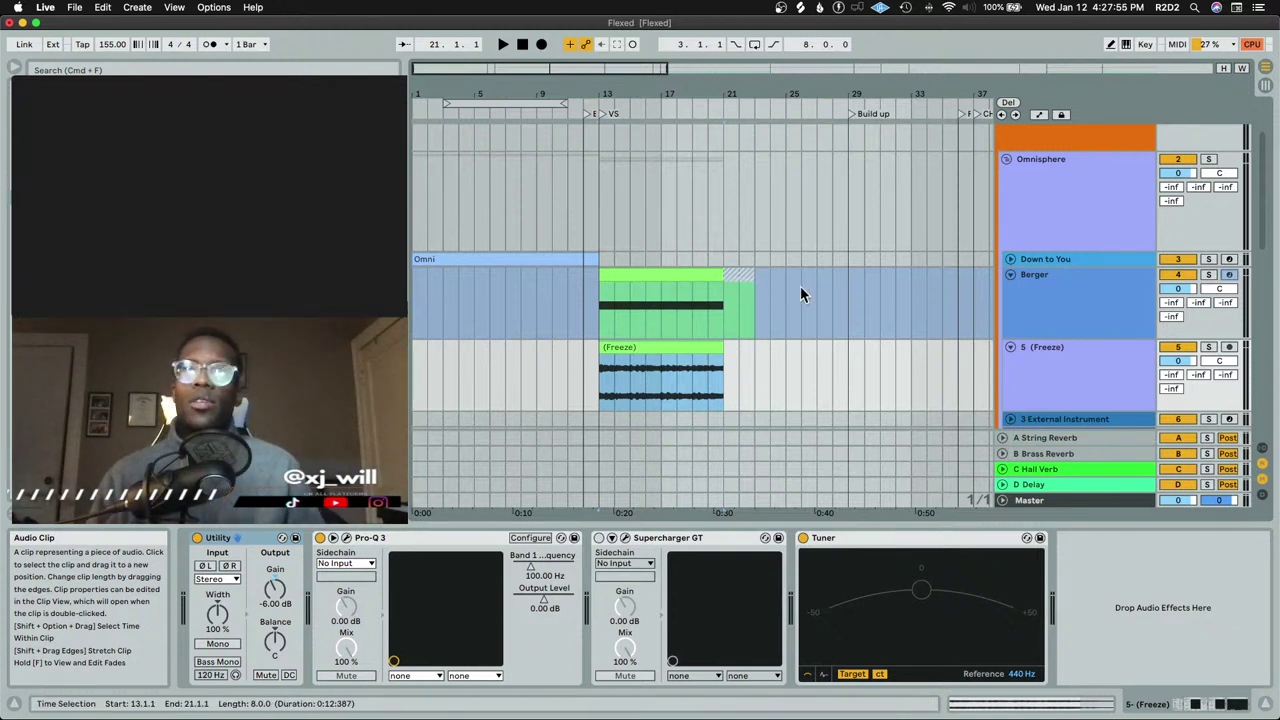
click(1117, 380)
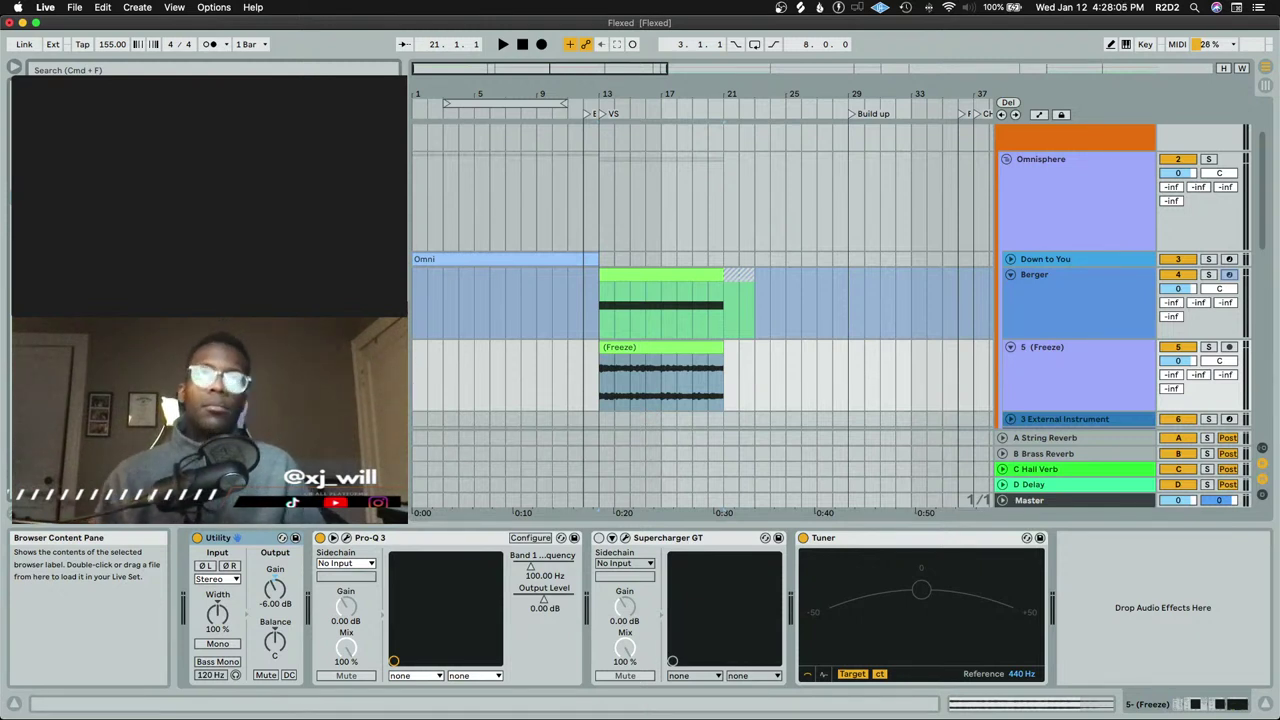
click(1010, 276)
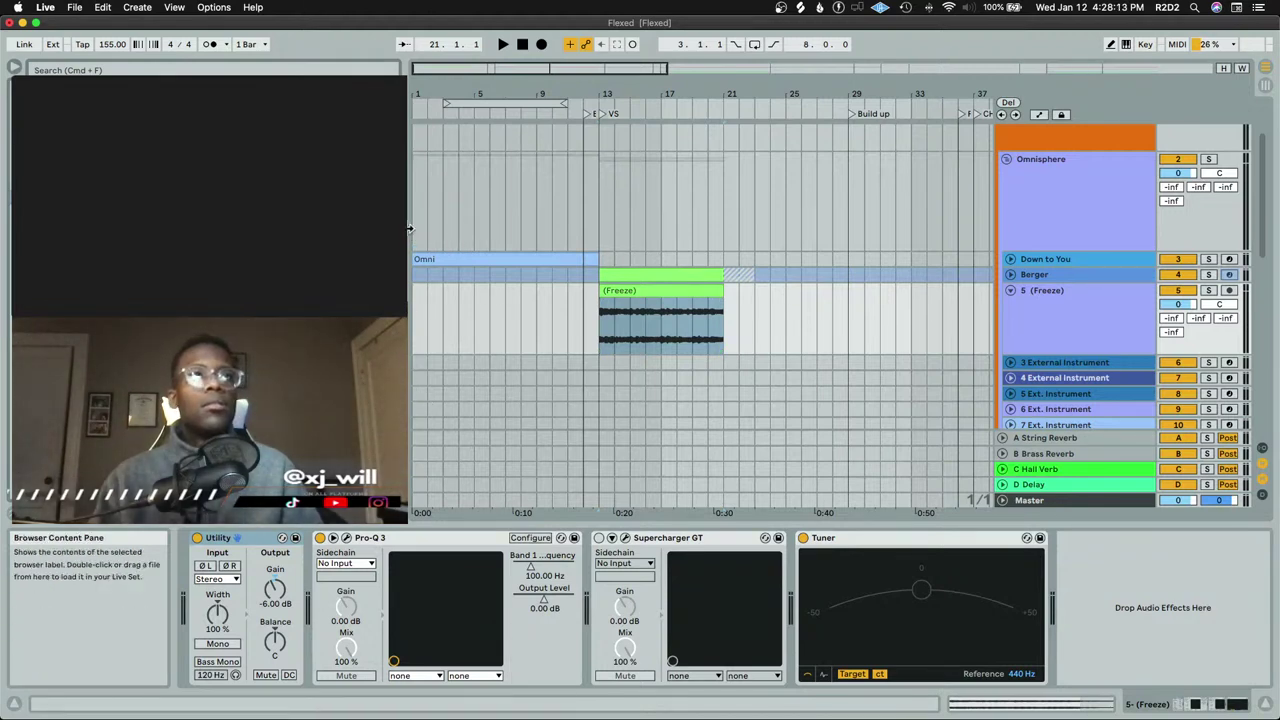
Solo the audio track holding the frozen clip and audition it twice from bar 13
click(1207, 291)
key(space)
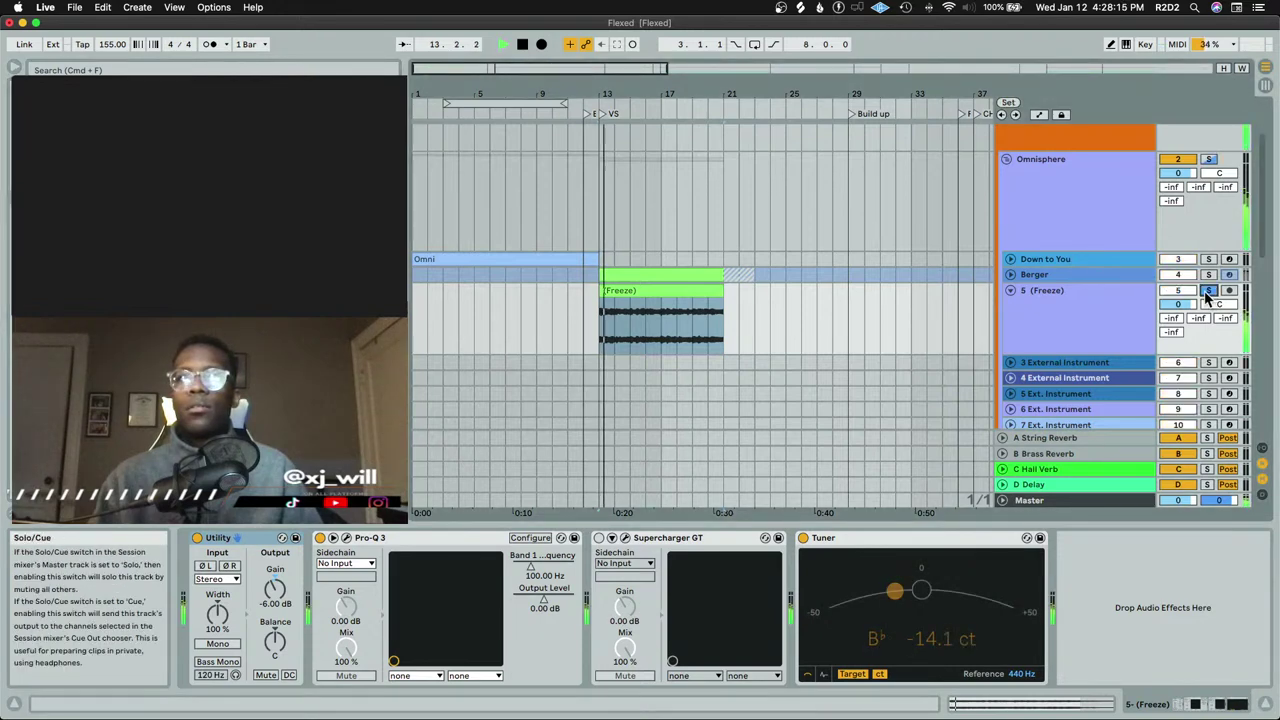
key(space)
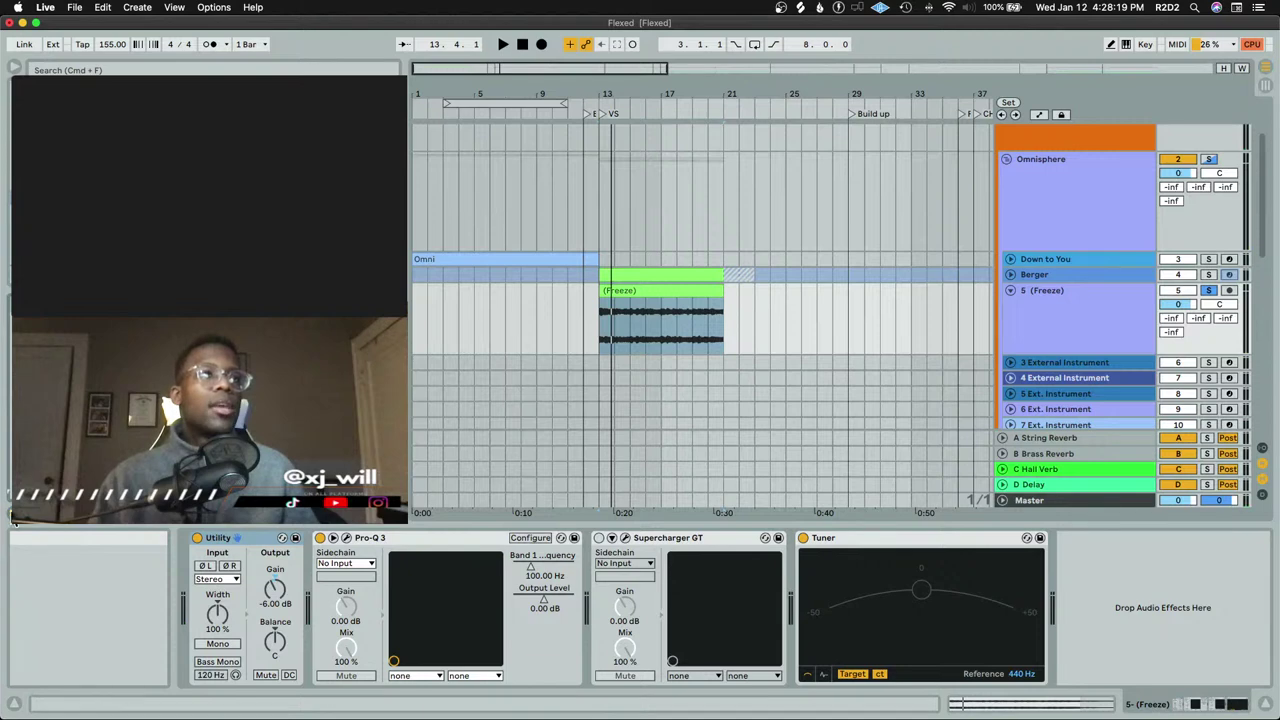
key(space)
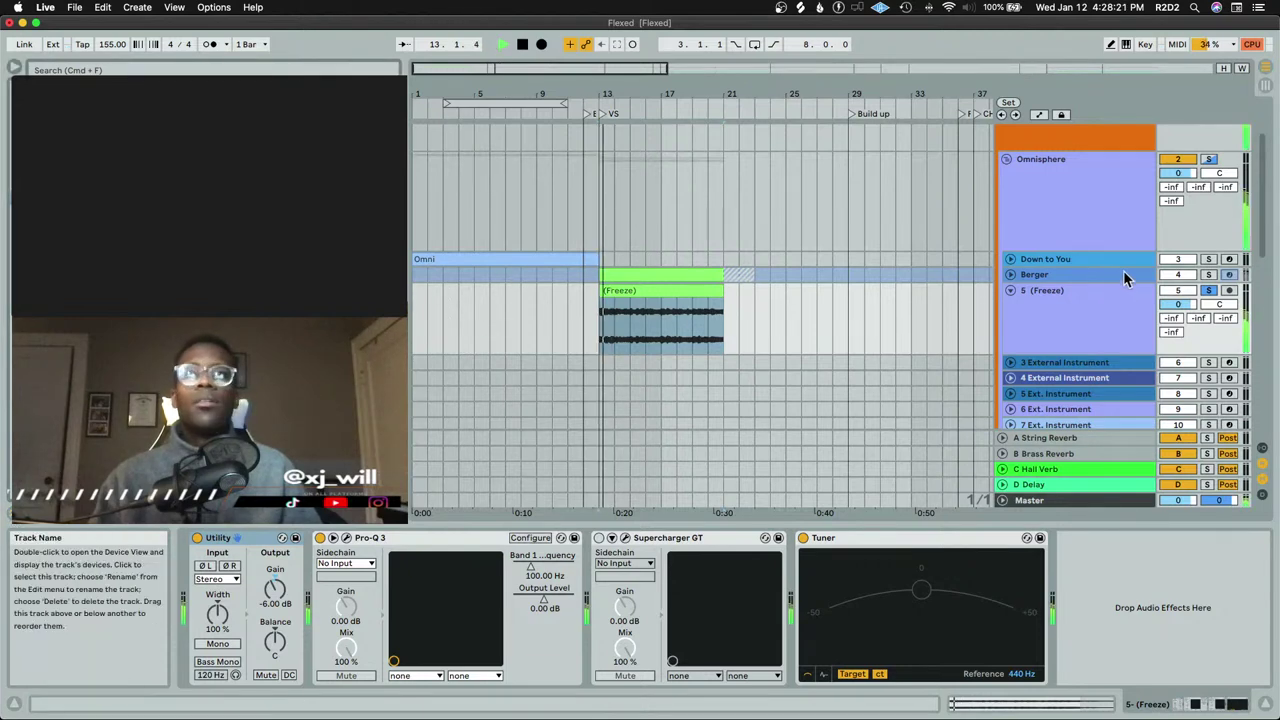
key(space)
Play the HITS group soloed together with the frozen audio, and loop the eight bars starting at bar 13
scroll(1122, 280, down, 10)
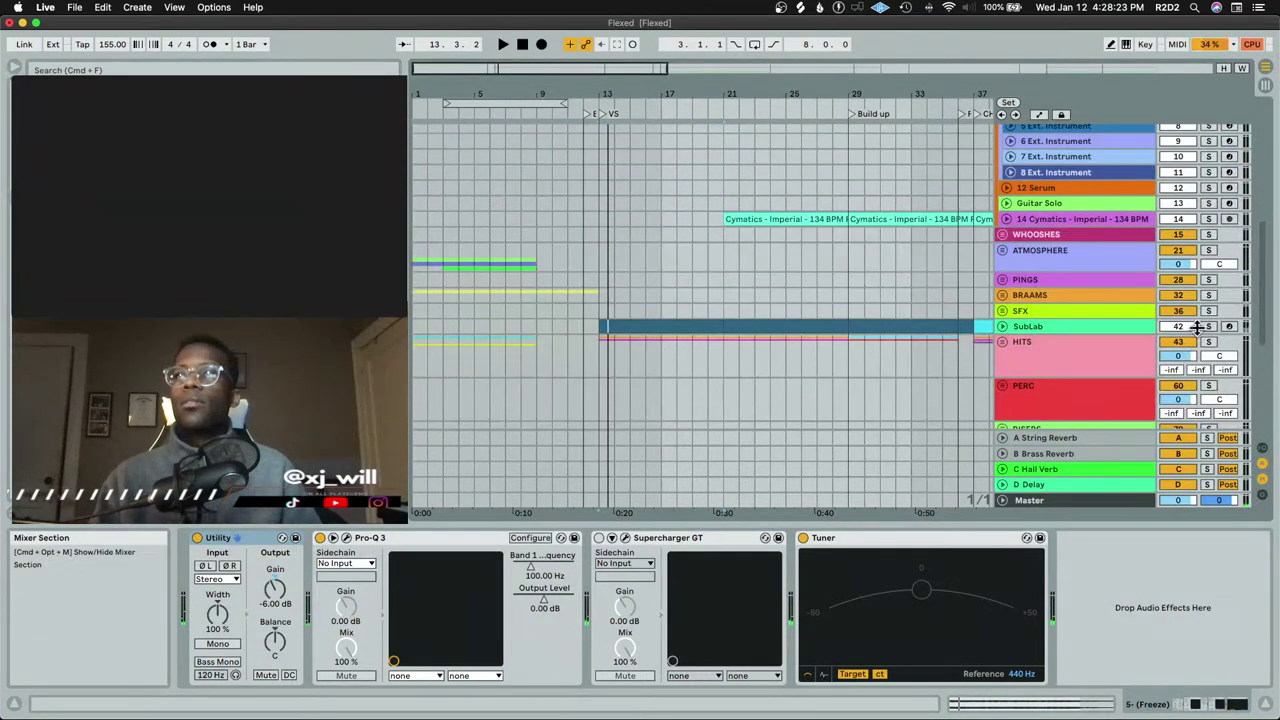
key(space)
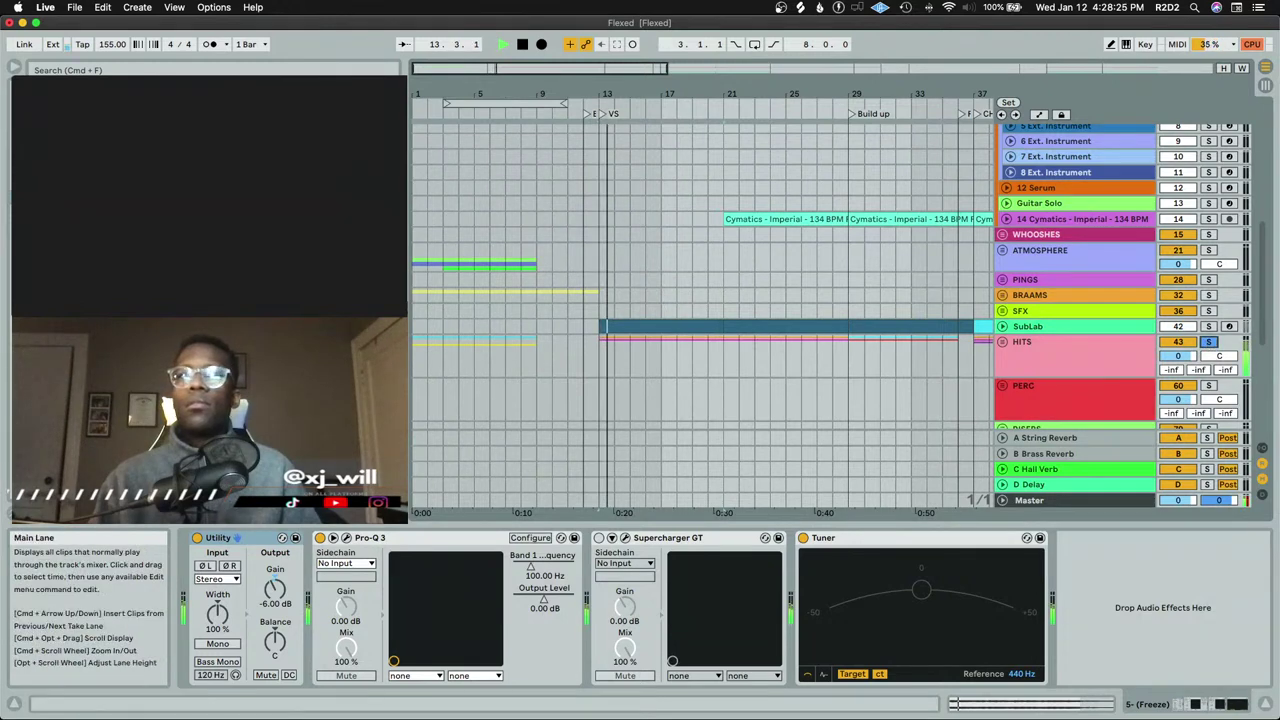
scroll(507, 145, up, 3)
drag(483, 102, 643, 108)
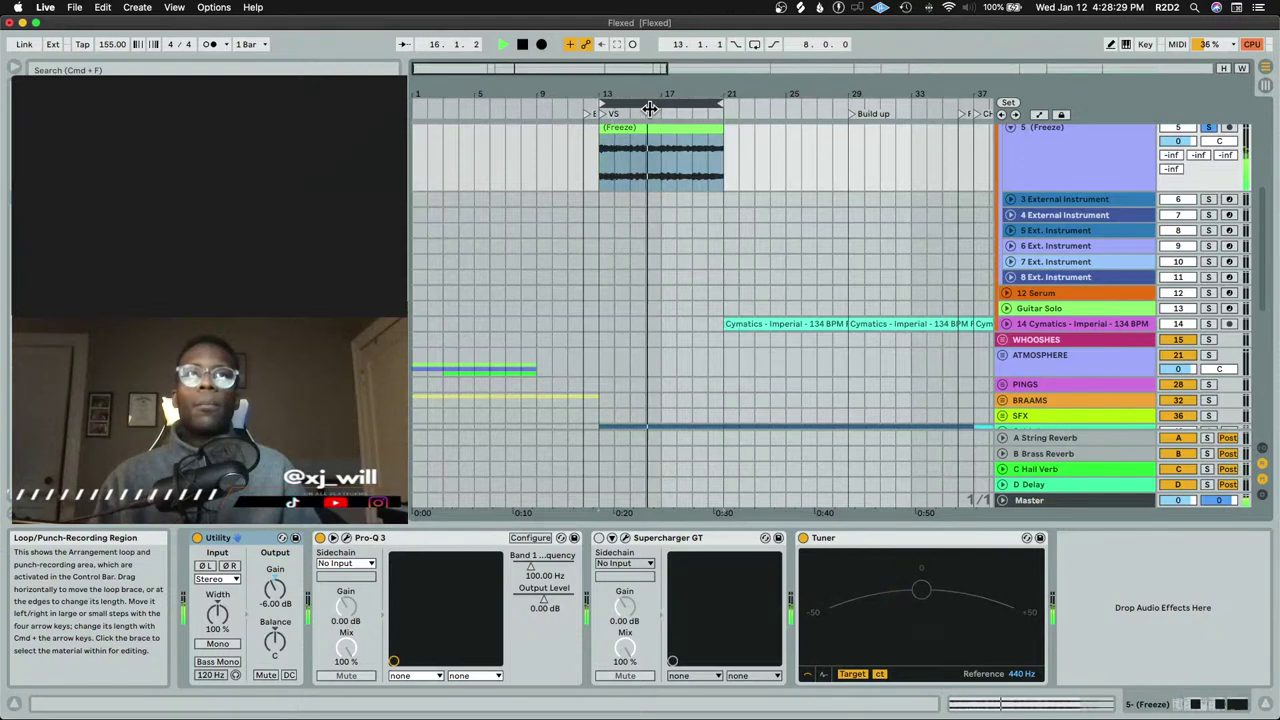
click(755, 45)
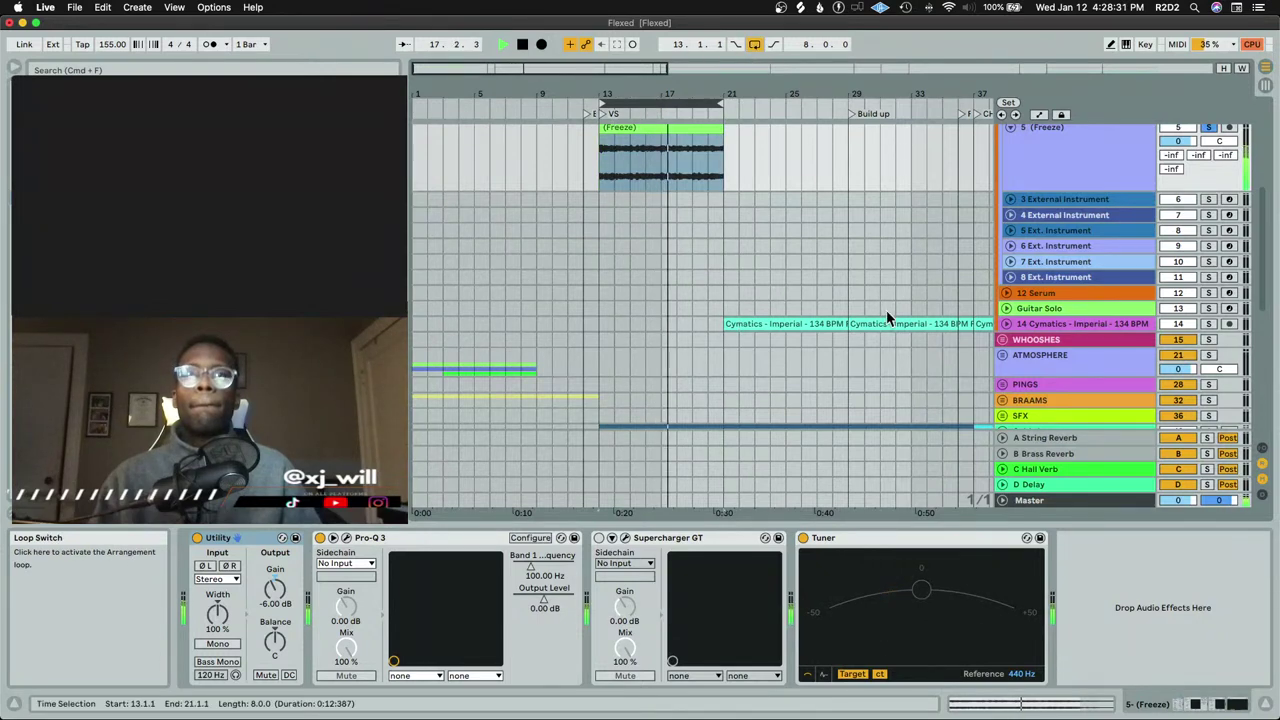
Expand the HITS group and show the devices of its HITS track and its Drums subgroup
scroll(880, 300, down, 3)
click(1035, 343)
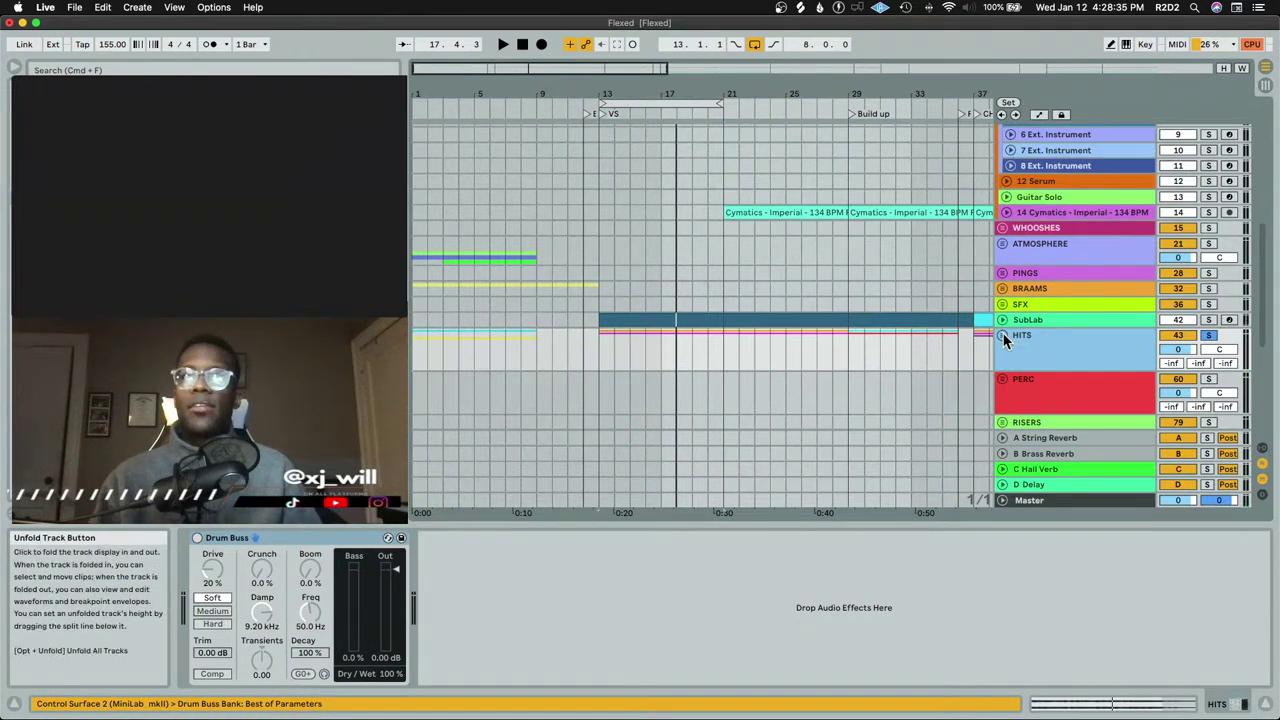
click(1003, 335)
scroll(1025, 368, down, 1)
click(1036, 368)
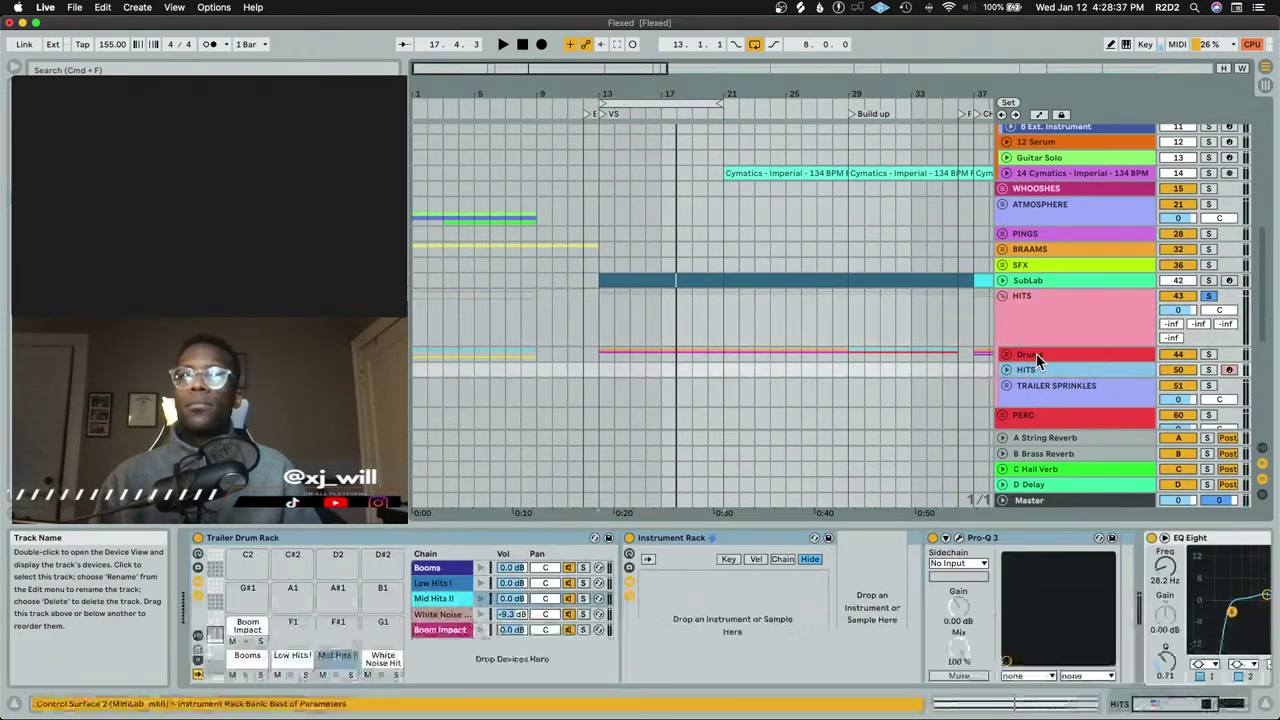
click(1036, 355)
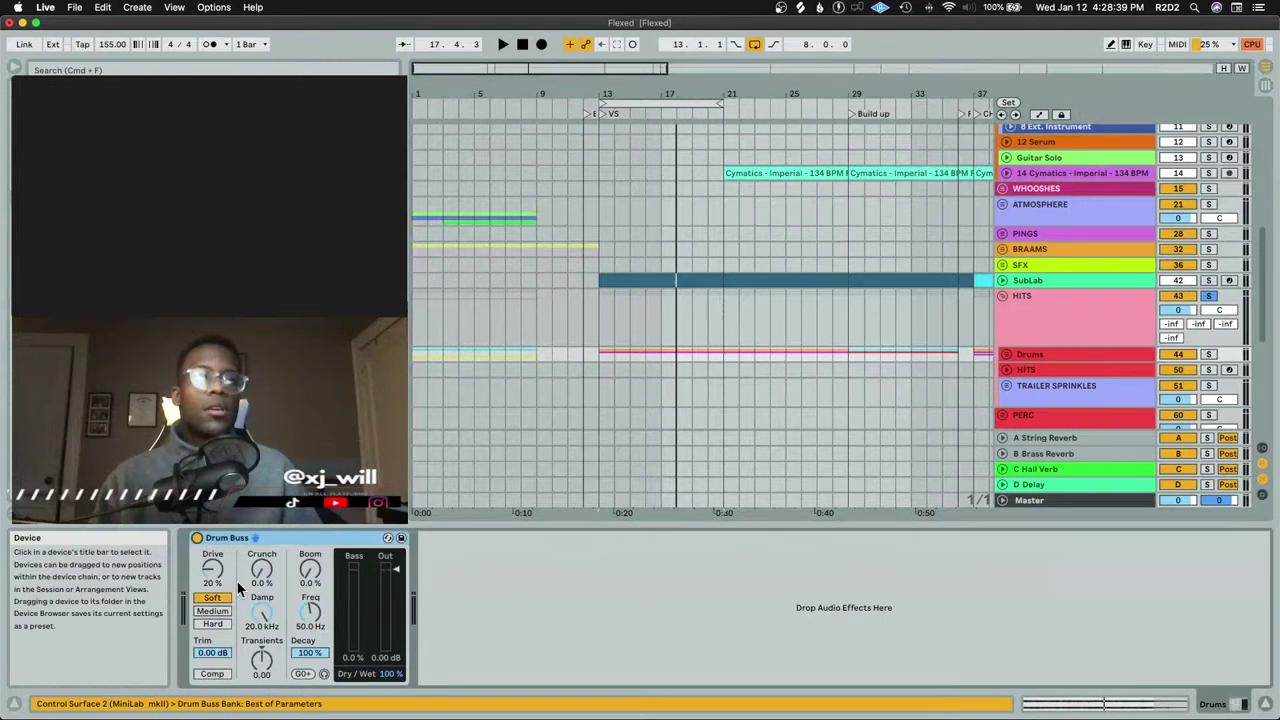
Turn on Drum Buss on the Drums subgroup with Hard drive, 20 % Crunch and 22 % Boom, auditioning the result
click(199, 539)
key(space)
drag(316, 576, 264, 571)
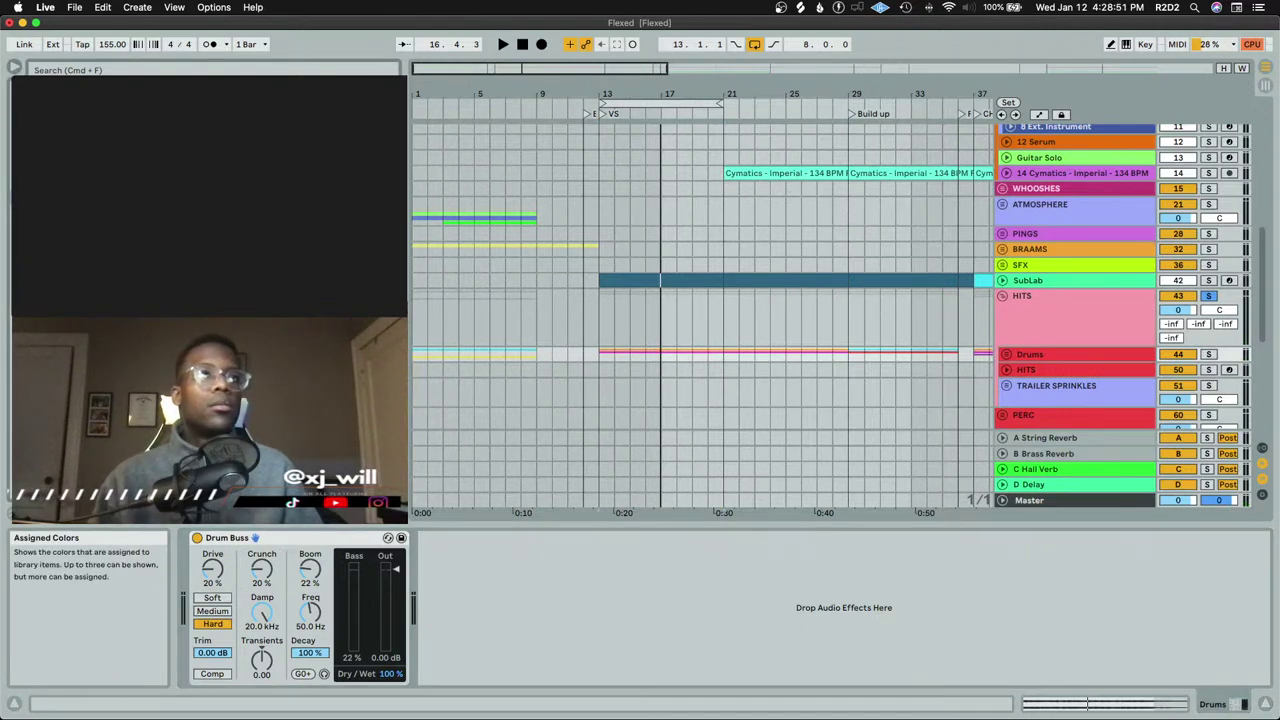
key(space)
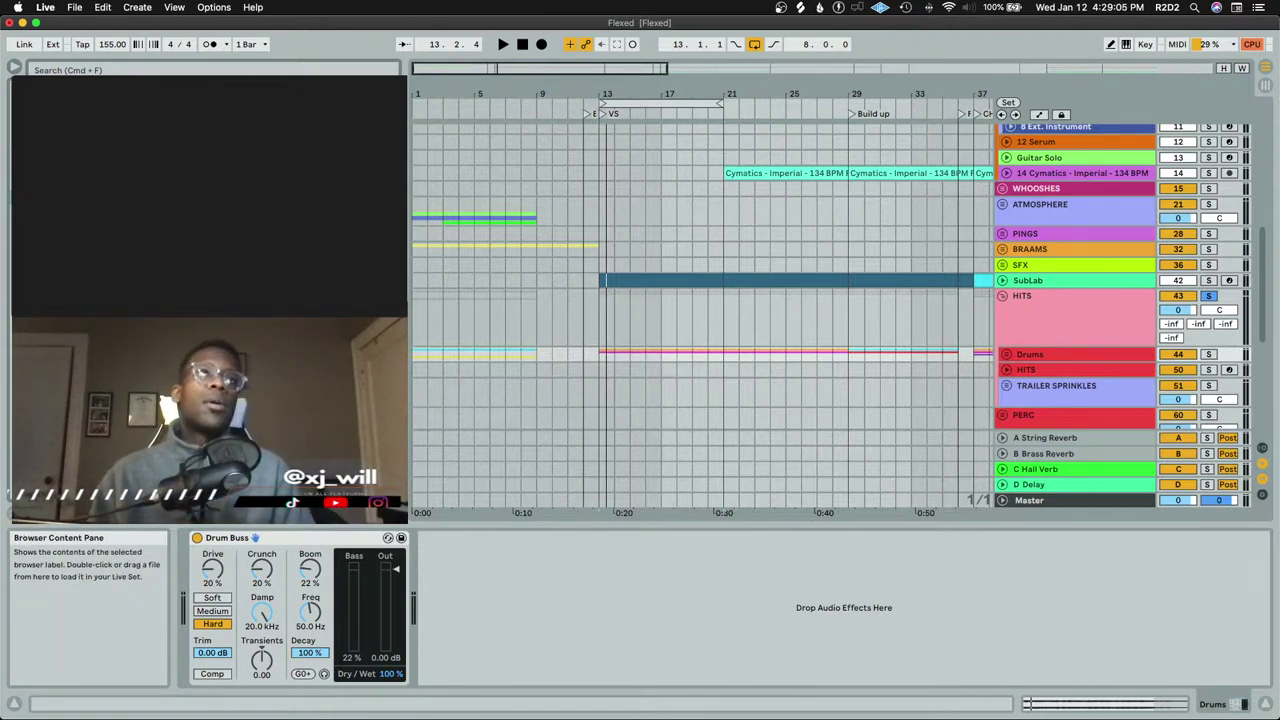
Expand the Drums subgroup to show its drum rack and loop tracks
scroll(1005, 298, down, 2)
click(1005, 272)
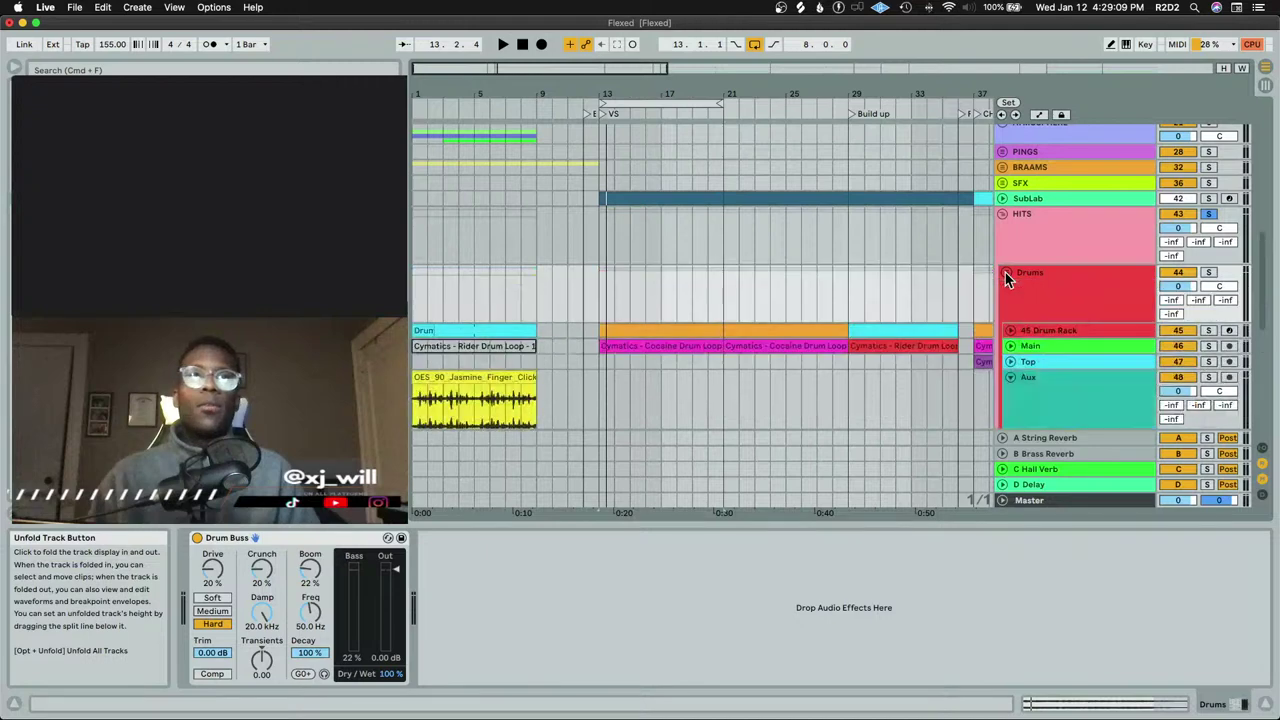
scroll(1013, 316, down, 2)
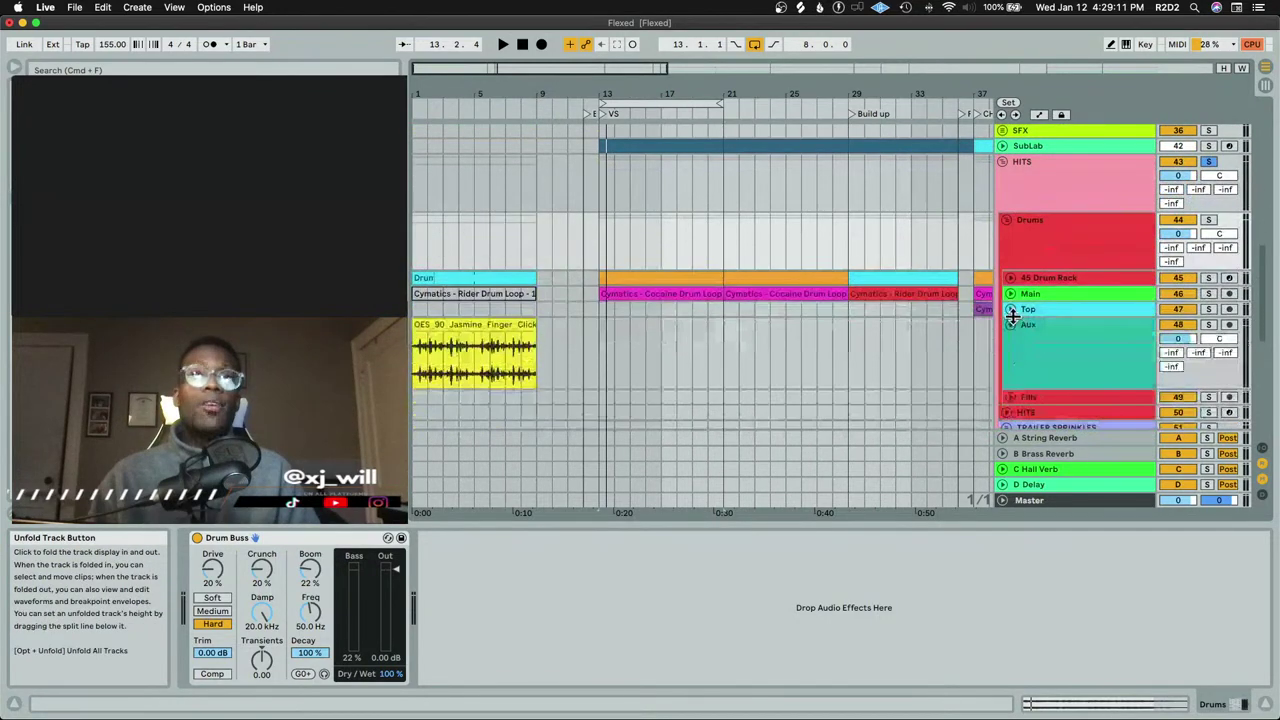
Fold the Aux track in the Drums subgroup and audition the drums with the SubLab track also soloed
click(1014, 324)
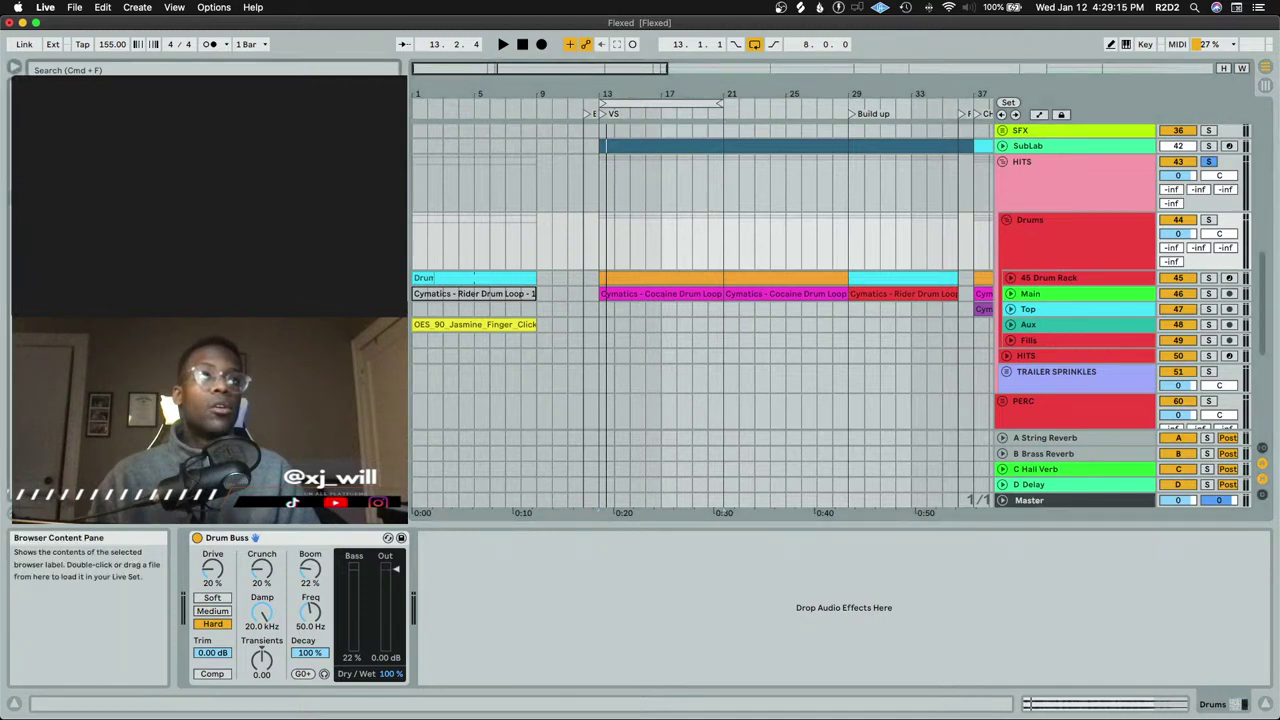
scroll(1005, 190, up, 1)
key(space)
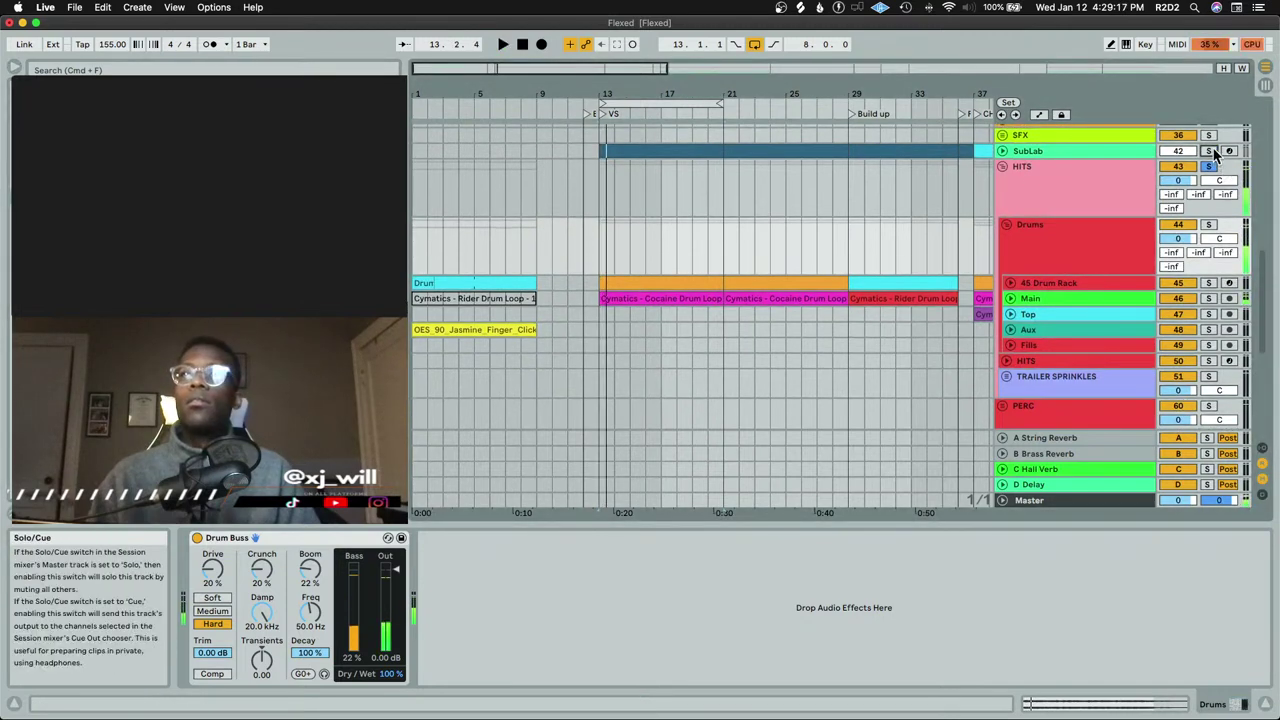
scroll(600, 240, up, 5)
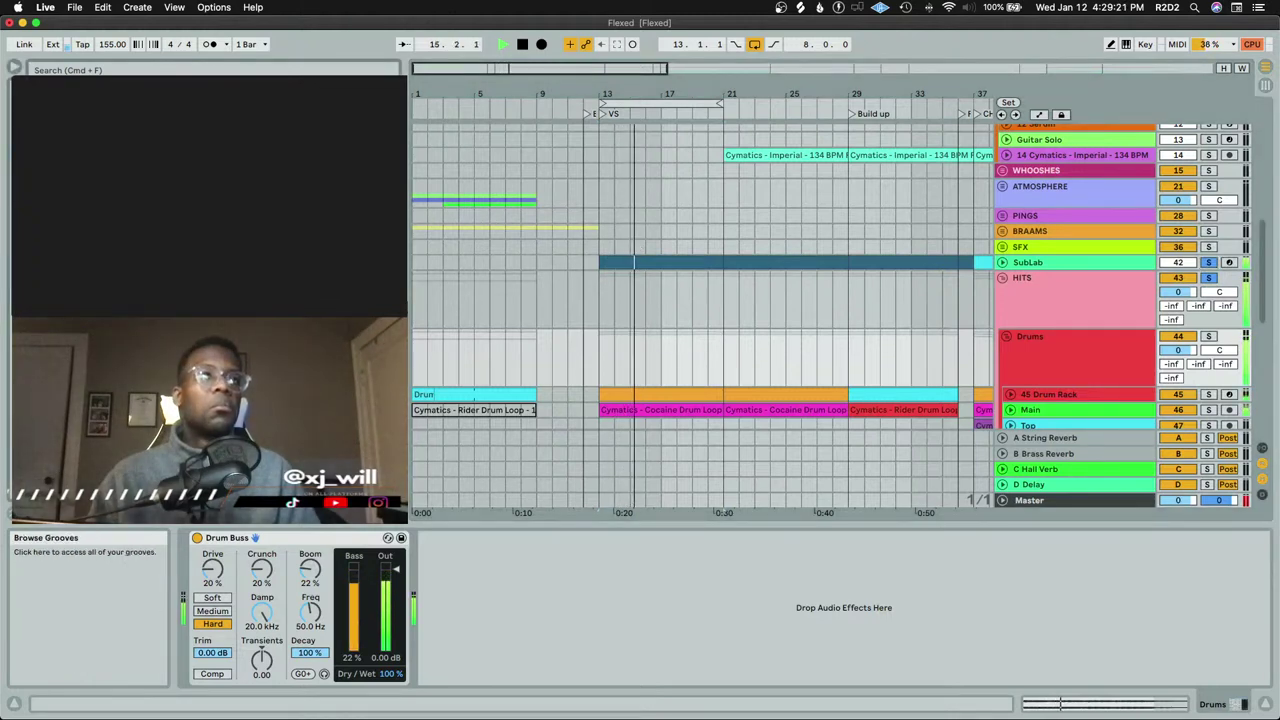
key(space)
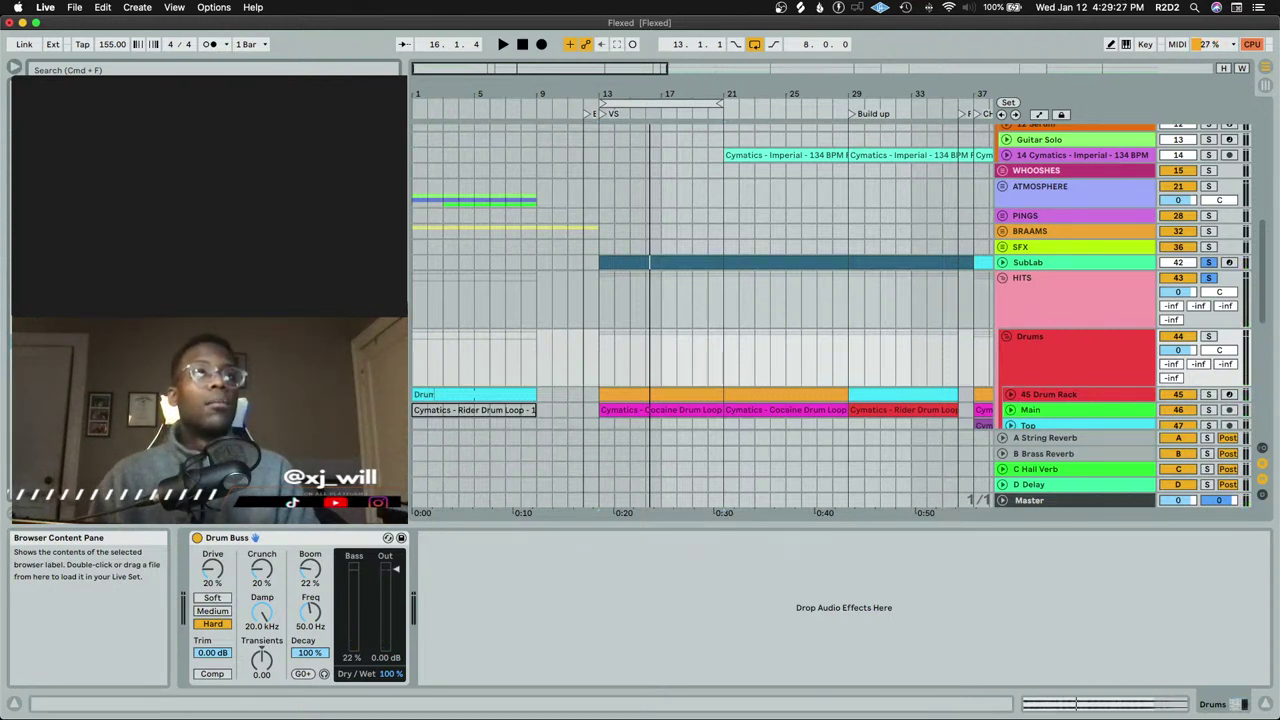
Play the frozen Berger audio from bar 13 together with the soloed SubLab and HITS tracks
scroll(800, 290, up, 5)
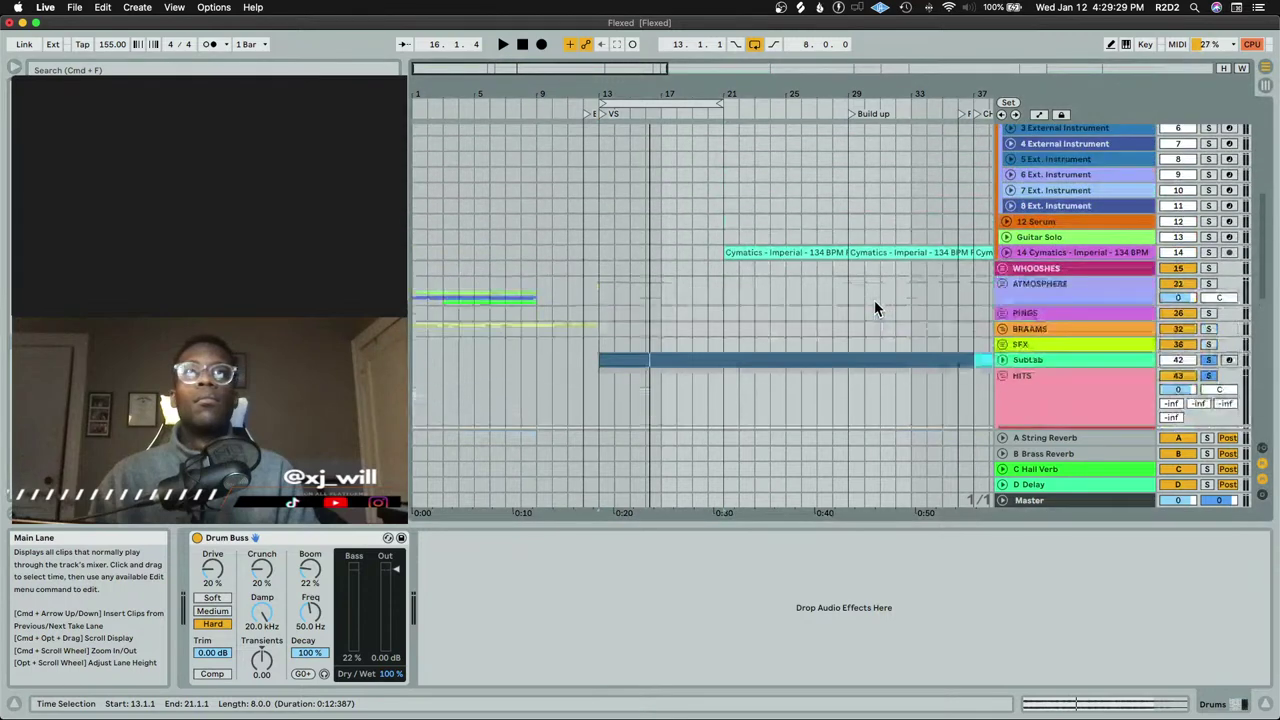
scroll(800, 290, up, 4)
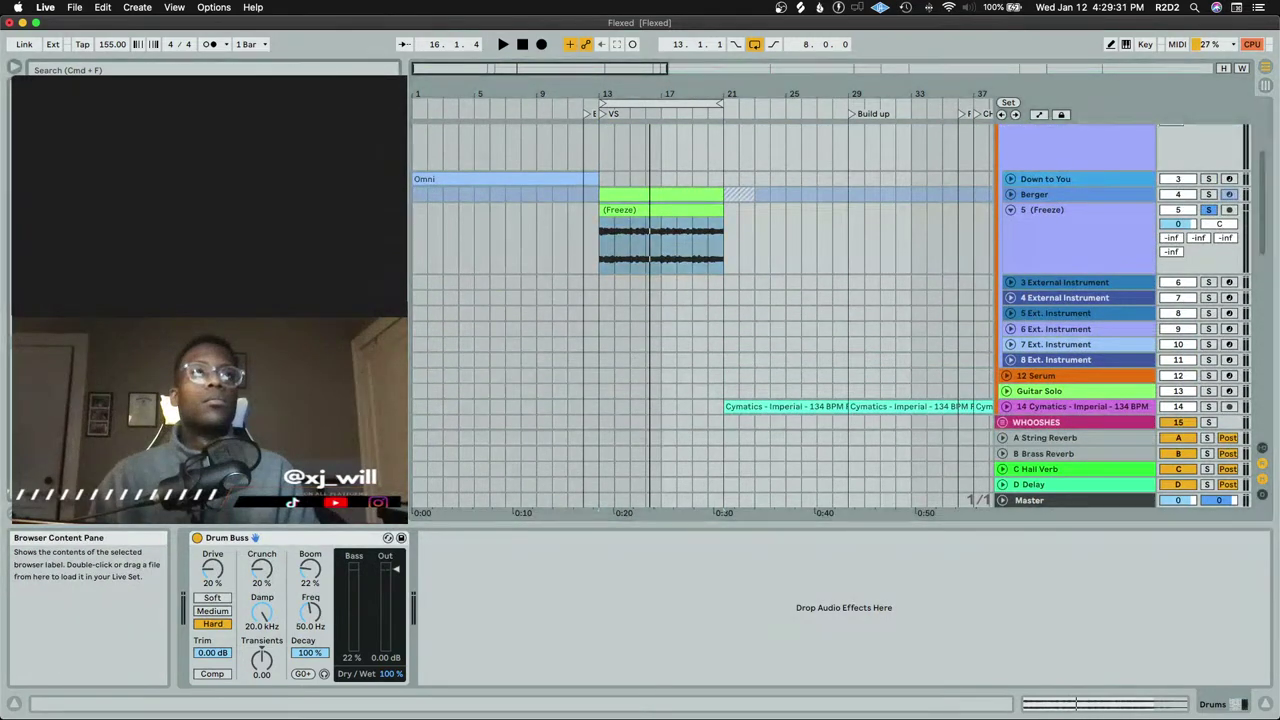
click(641, 226)
key(space)
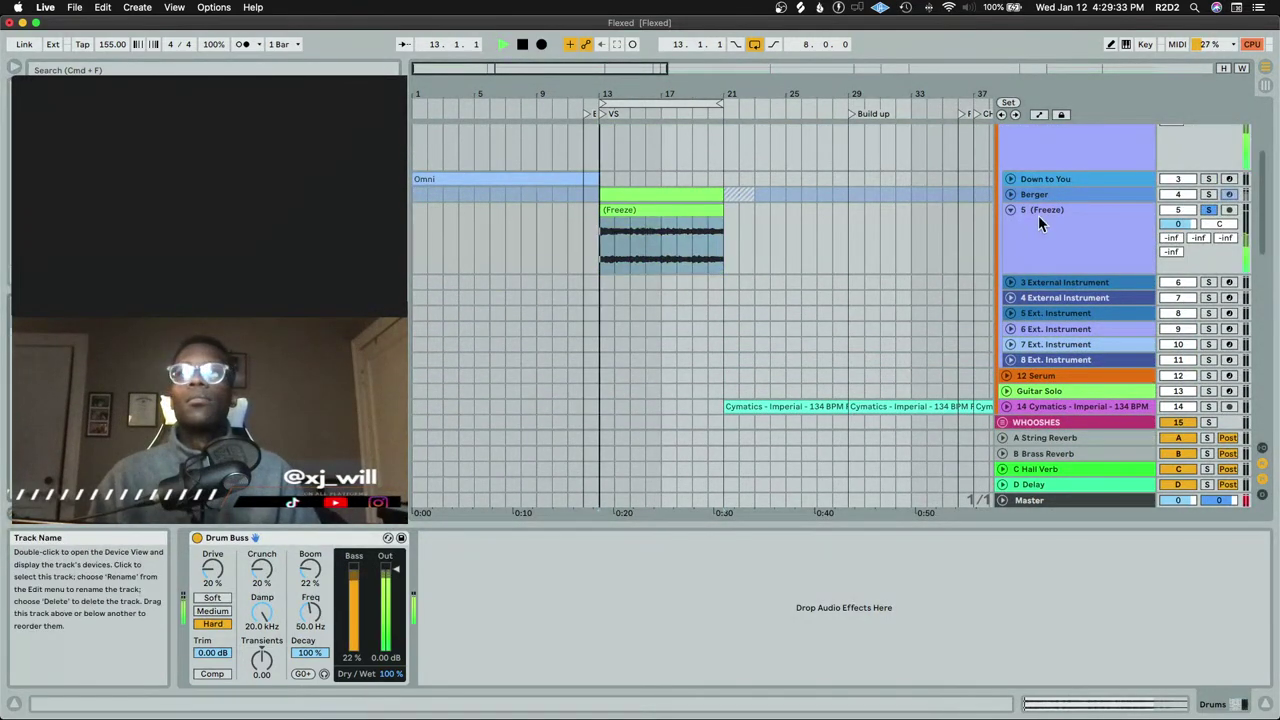
scroll(1150, 260, down, 8)
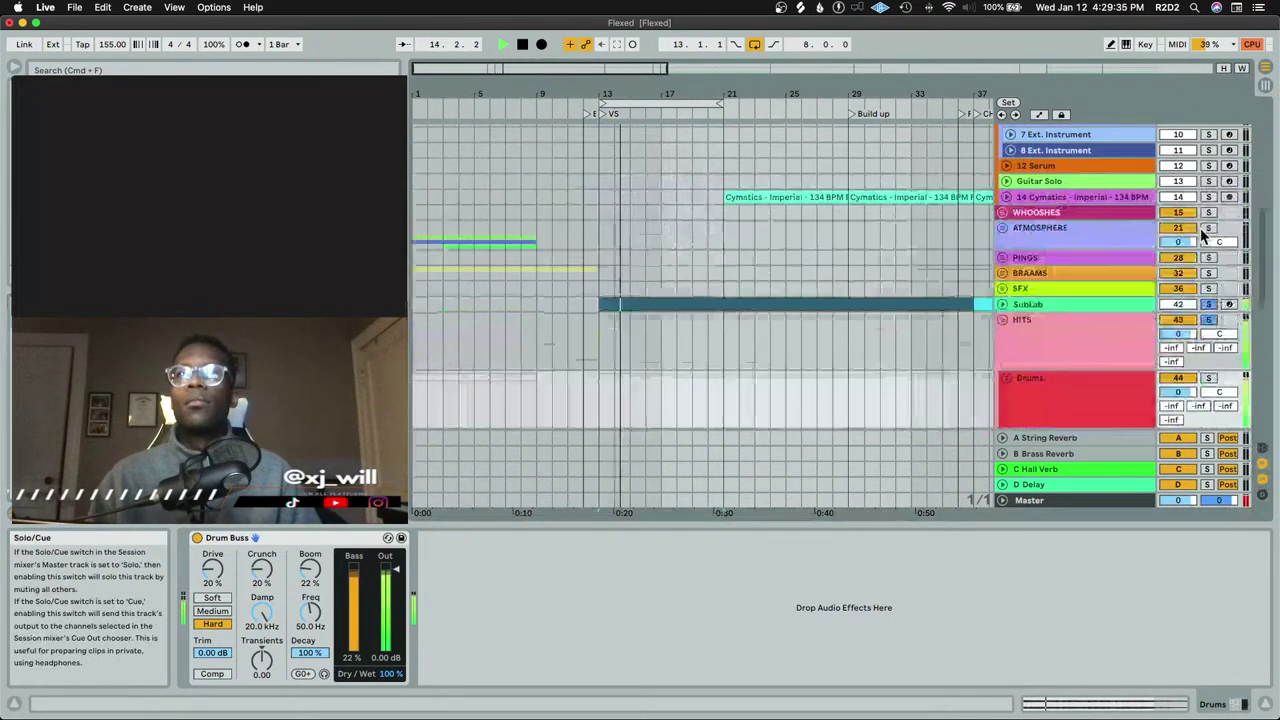
scroll(1180, 290, up, 8)
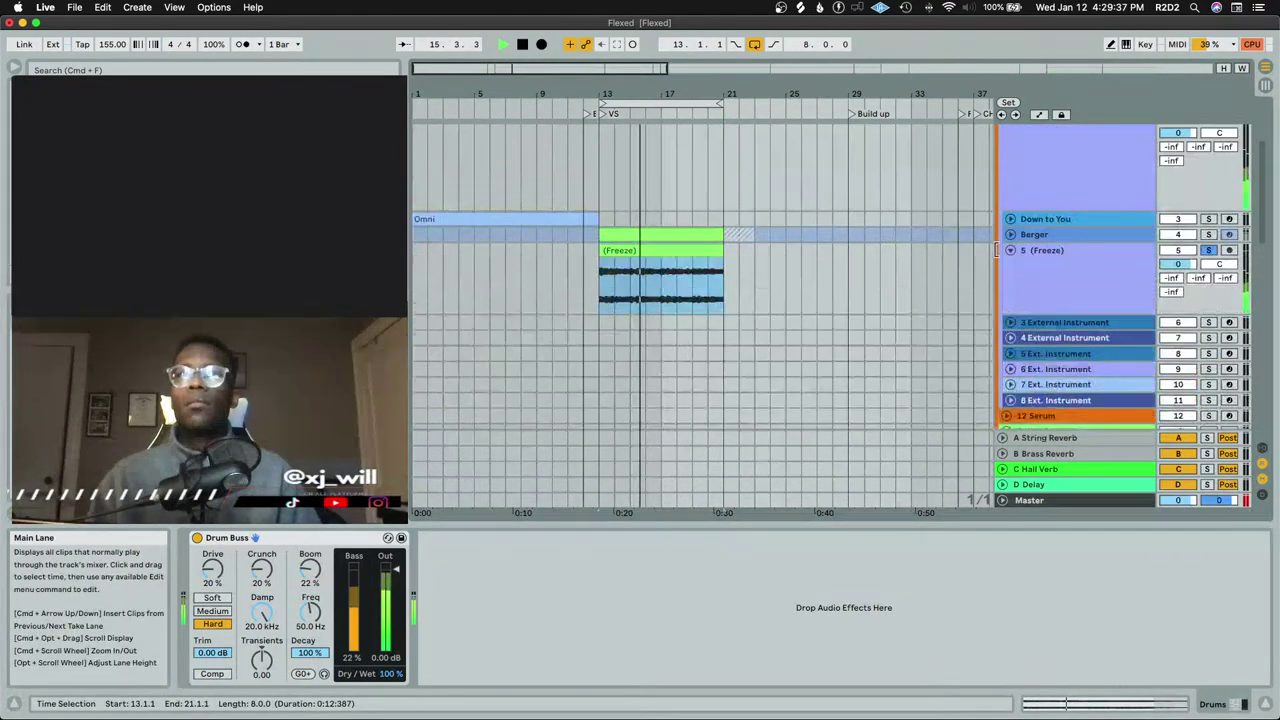
scroll(1203, 258, up, 5)
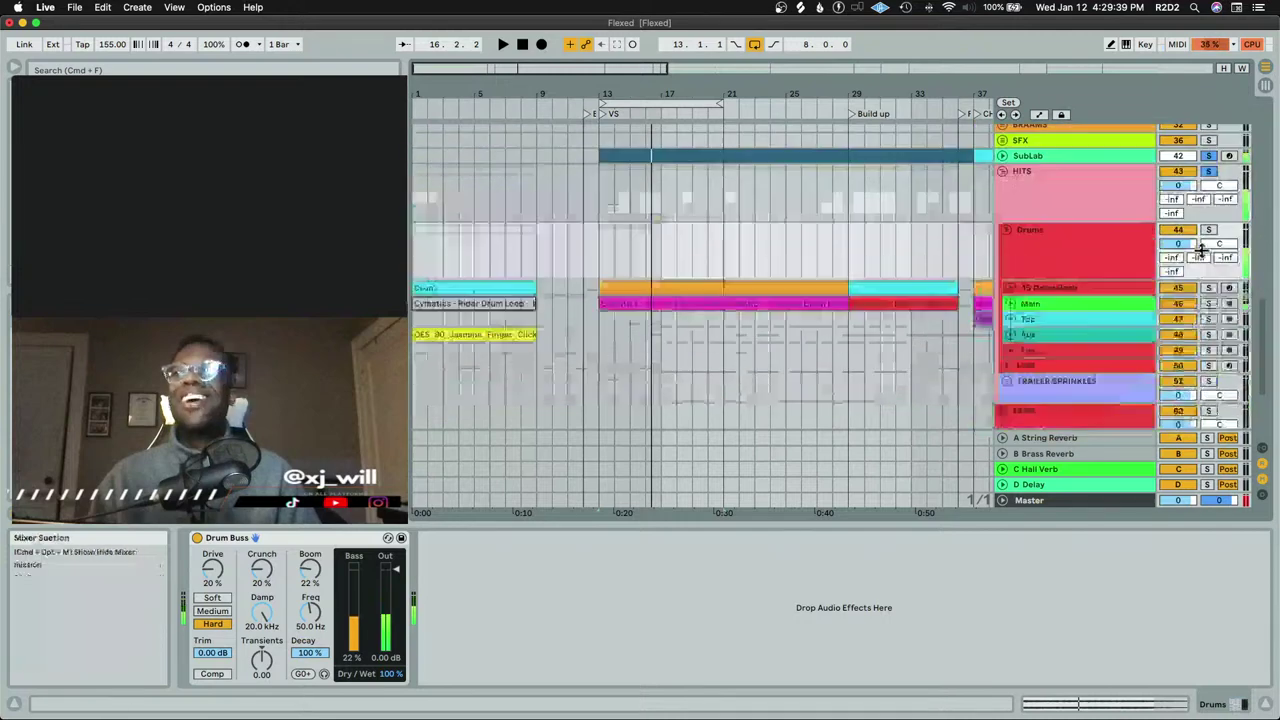
Raise the Utility gain on the frozen Berger audio track to 6.67 dB while auditioning the loop
key(space)
scroll(590, 228, up, 5)
scroll(612, 228, up, 4)
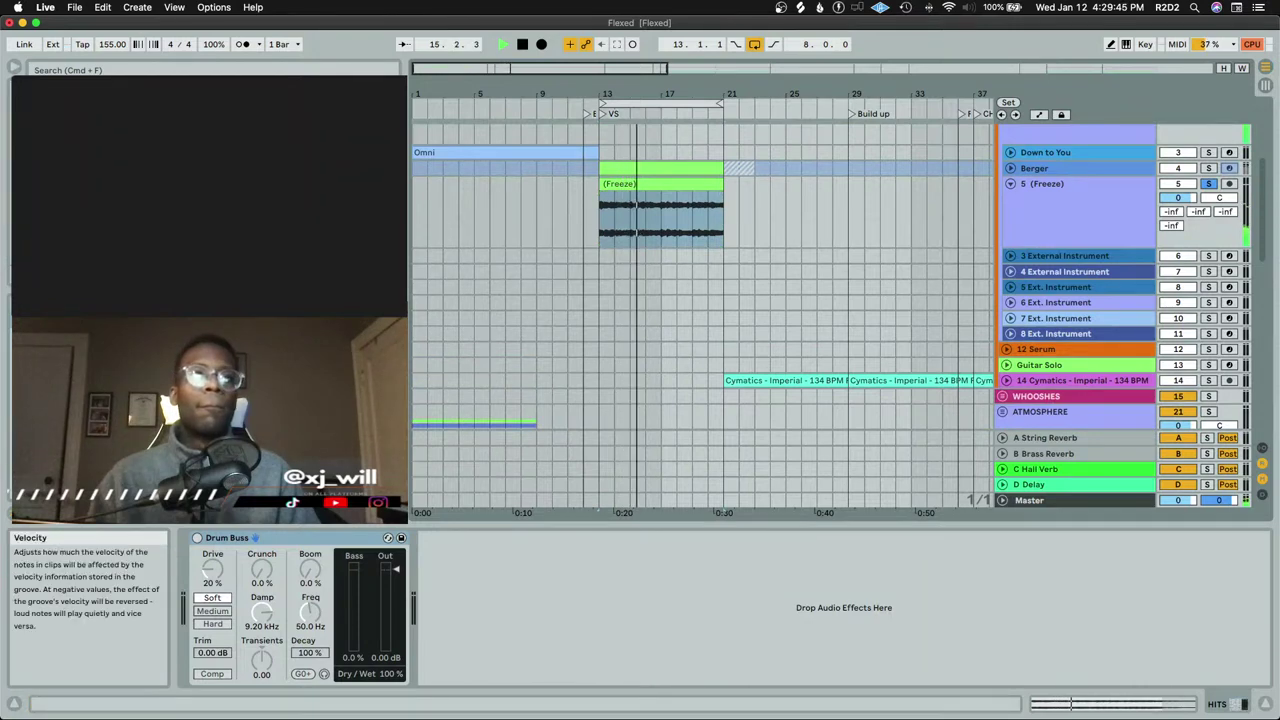
click(667, 195)
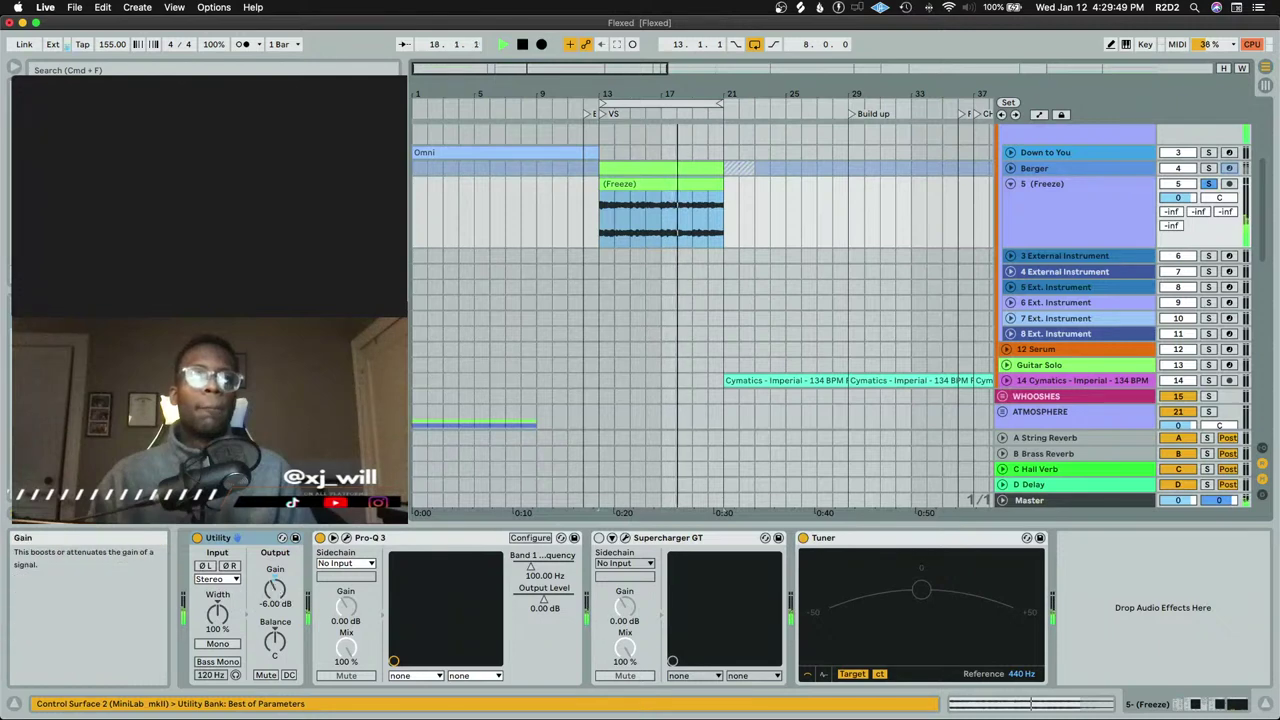
drag(274, 589, 274, 565)
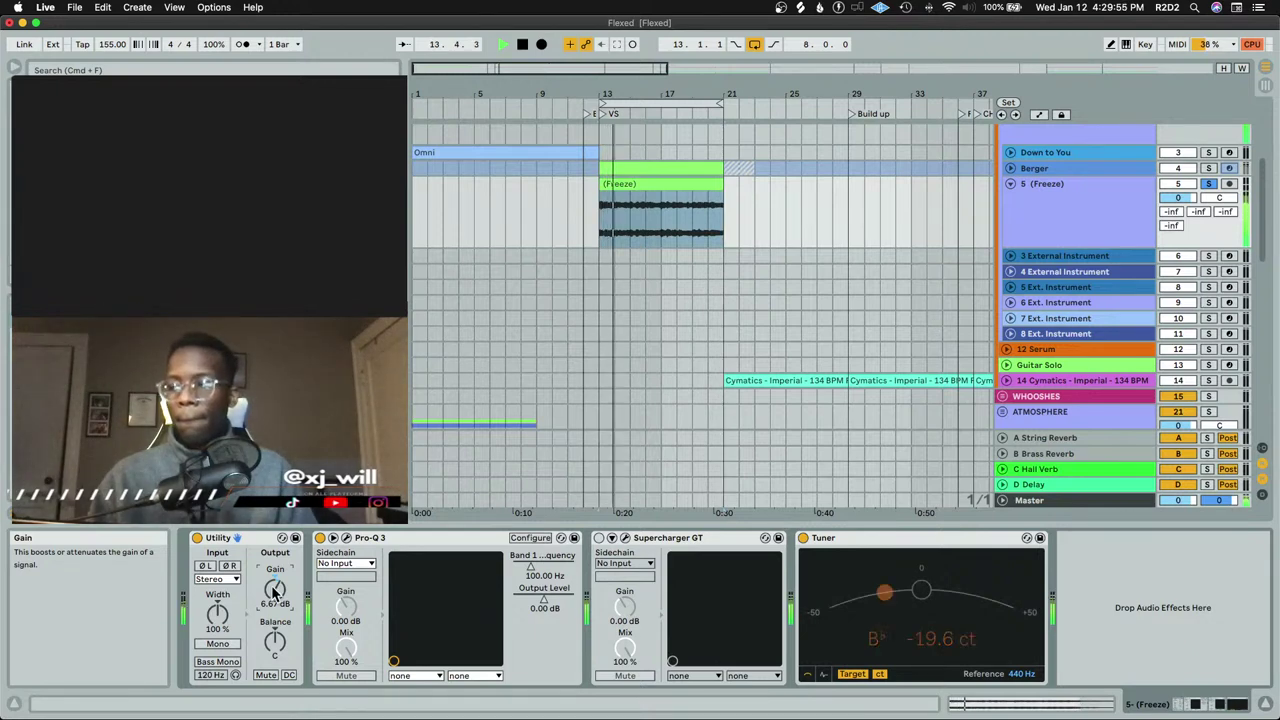
key(space)
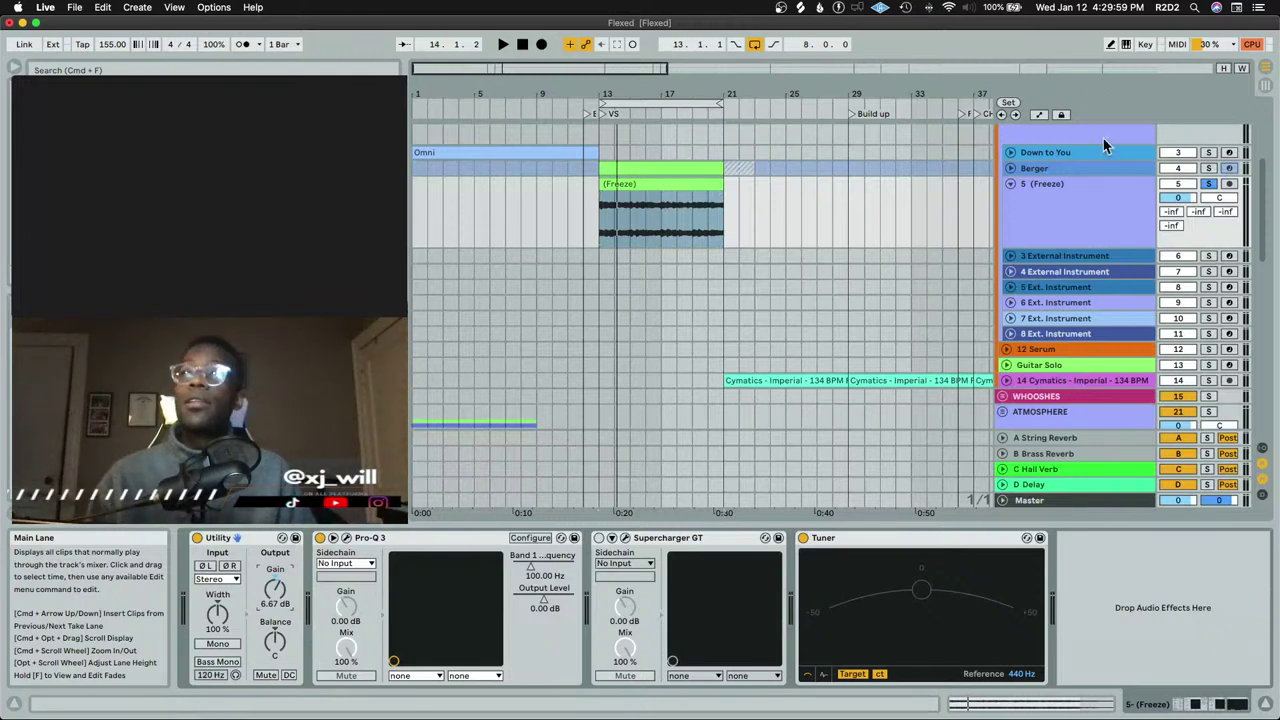
Unsolo the frozen audio track and mute the original Berger track, auditioning the full mix from bar 13
click(1208, 184)
key(space)
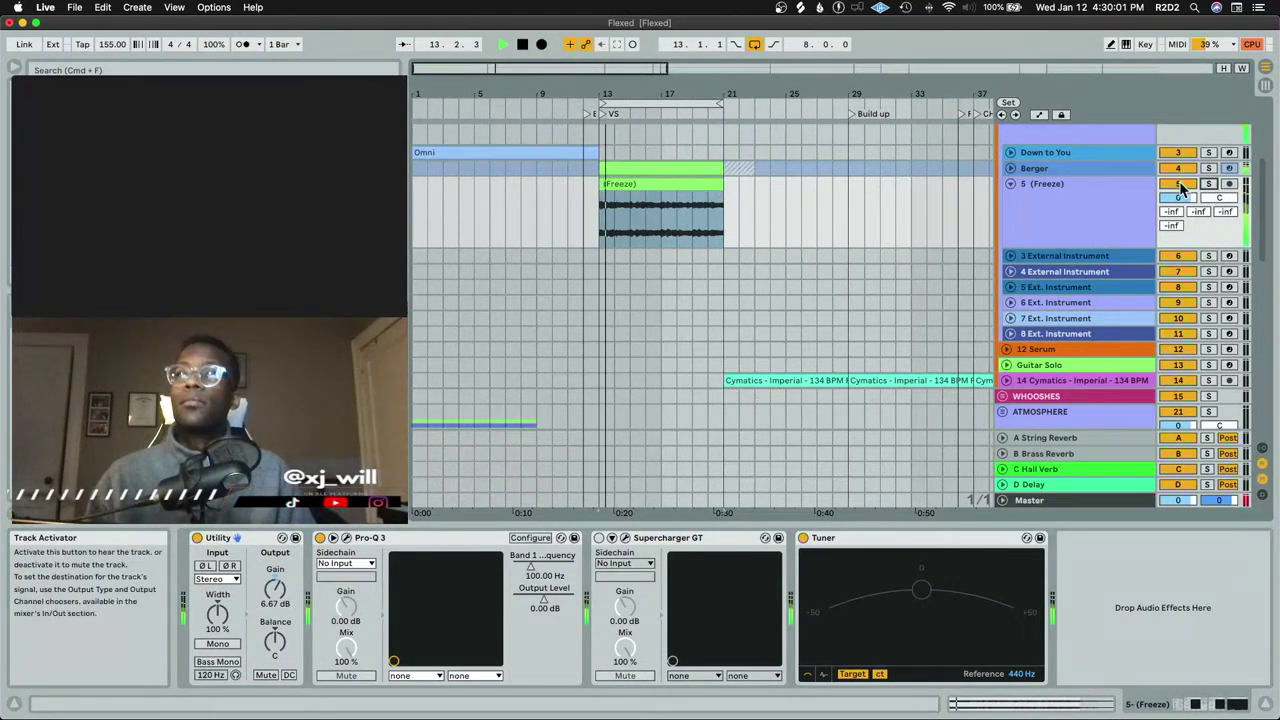
key(space)
key(space)
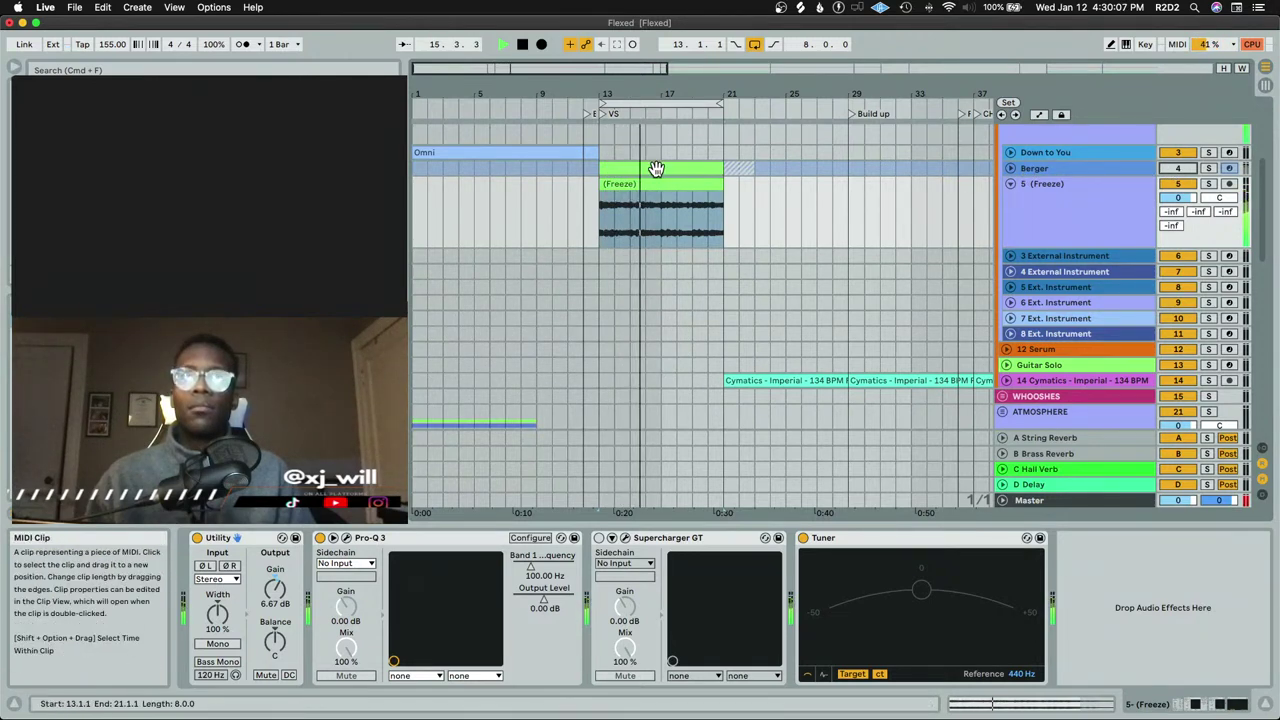
Copy the frozen clip to bar 21 and extend the loop to 16 bars, from bar 13 to bar 29
drag(654, 189, 776, 206)
double_click(785, 210)
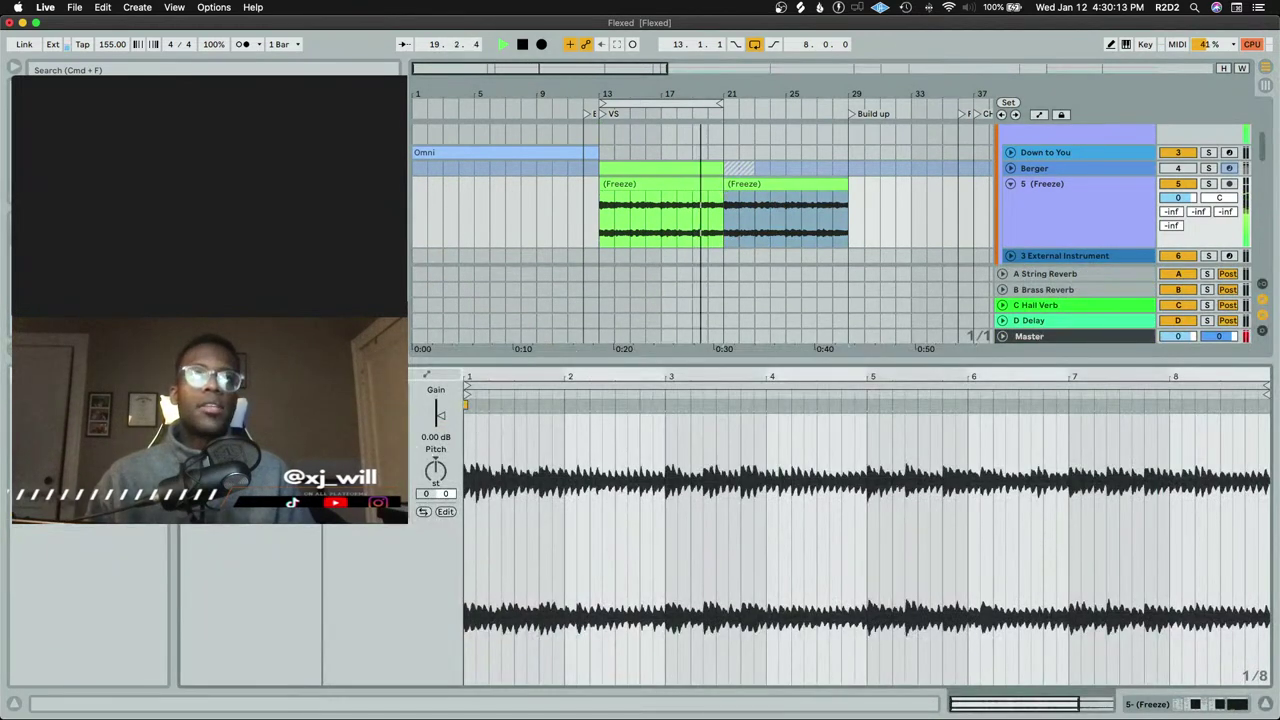
key(space)
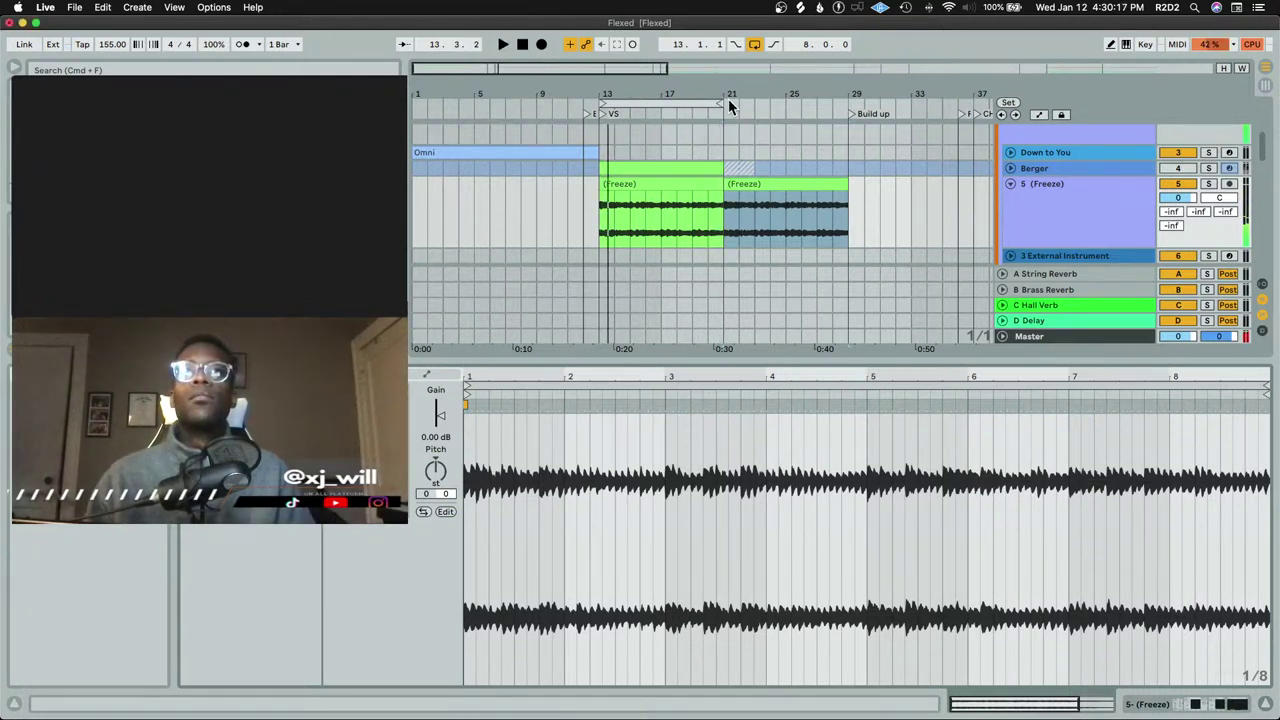
drag(728, 104, 848, 105)
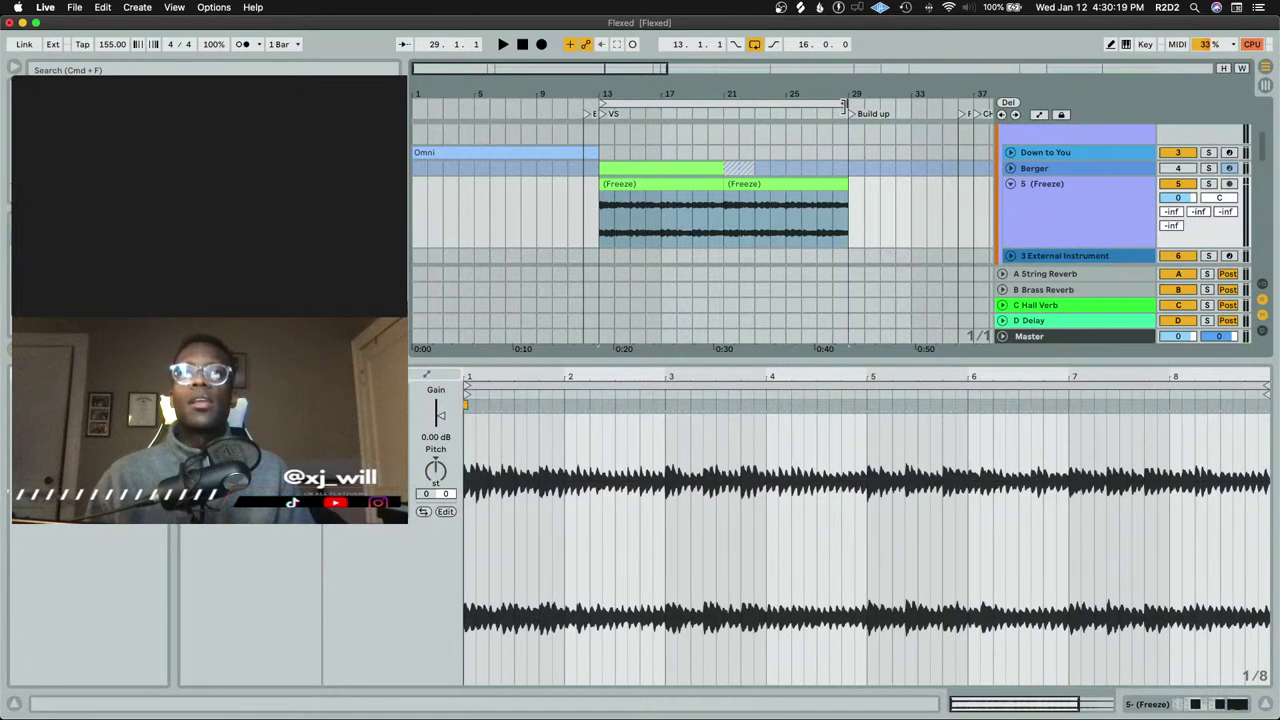
key(shift+Tab)
key(space)
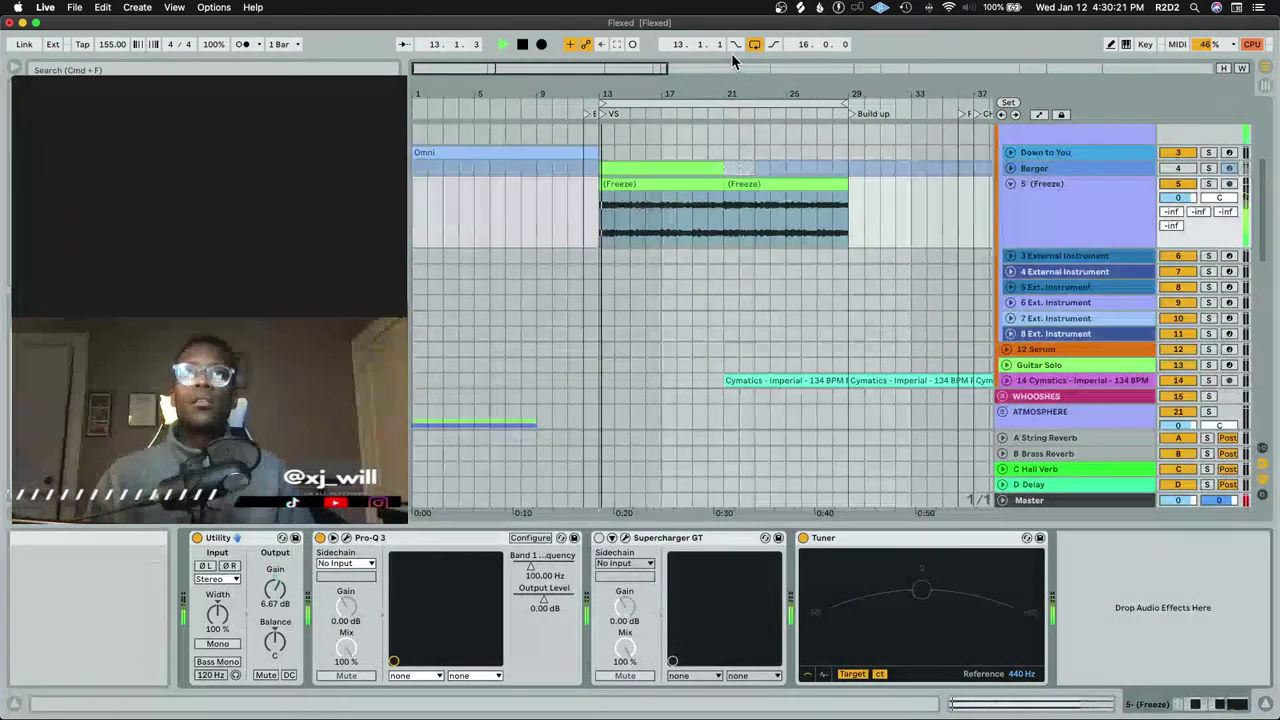
Color the copied frozen clip at bar 21 purple and listen through the extended loop
right_click(760, 186)
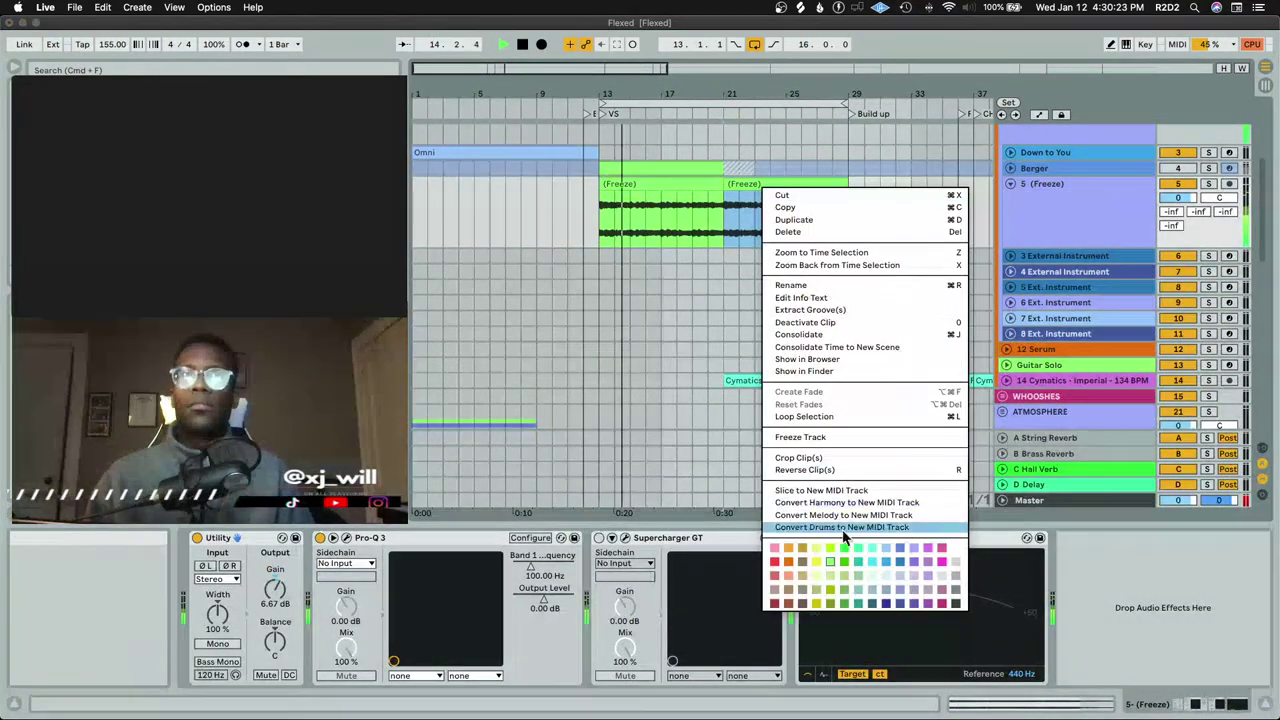
click(898, 553)
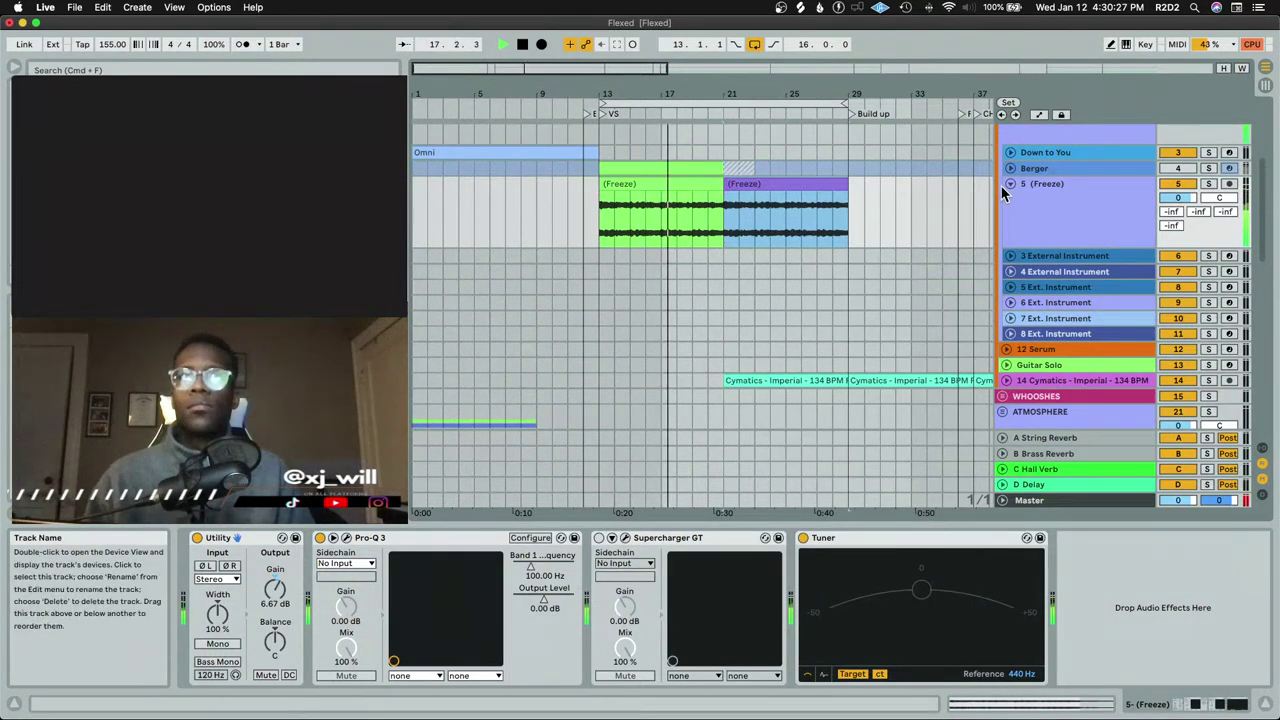
scroll(711, 205, up, 5)
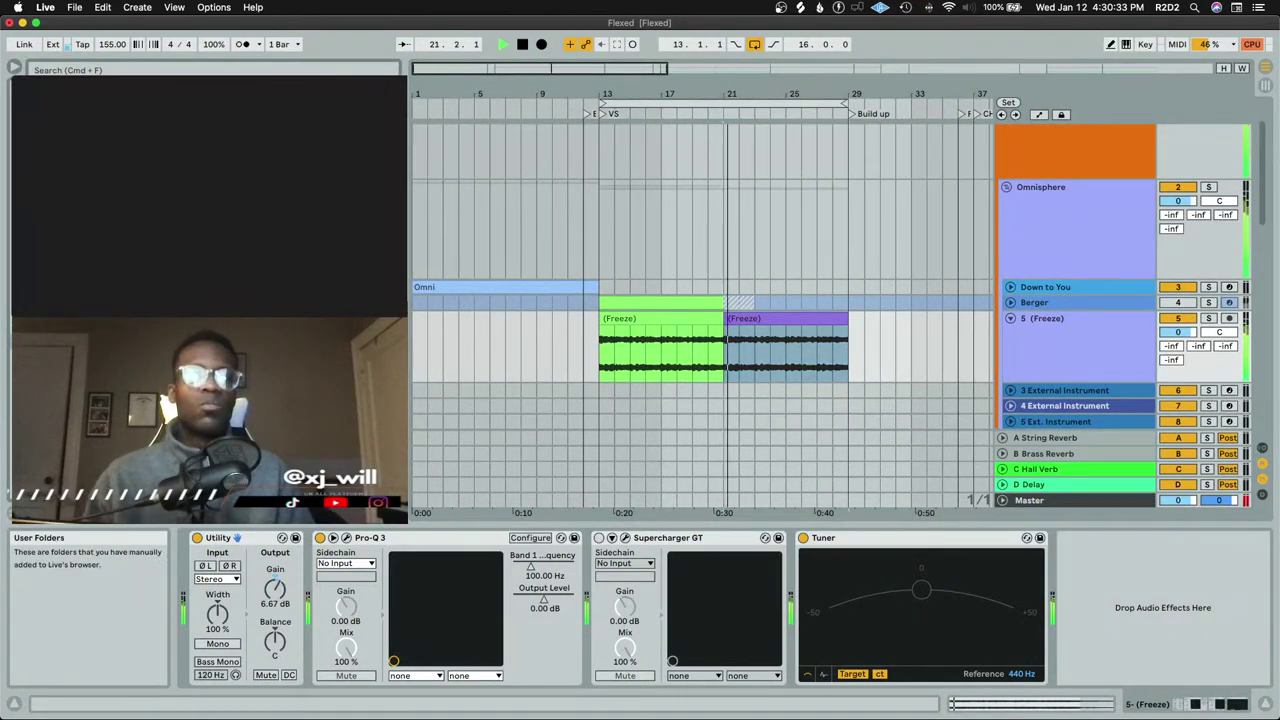
click(262, 518)
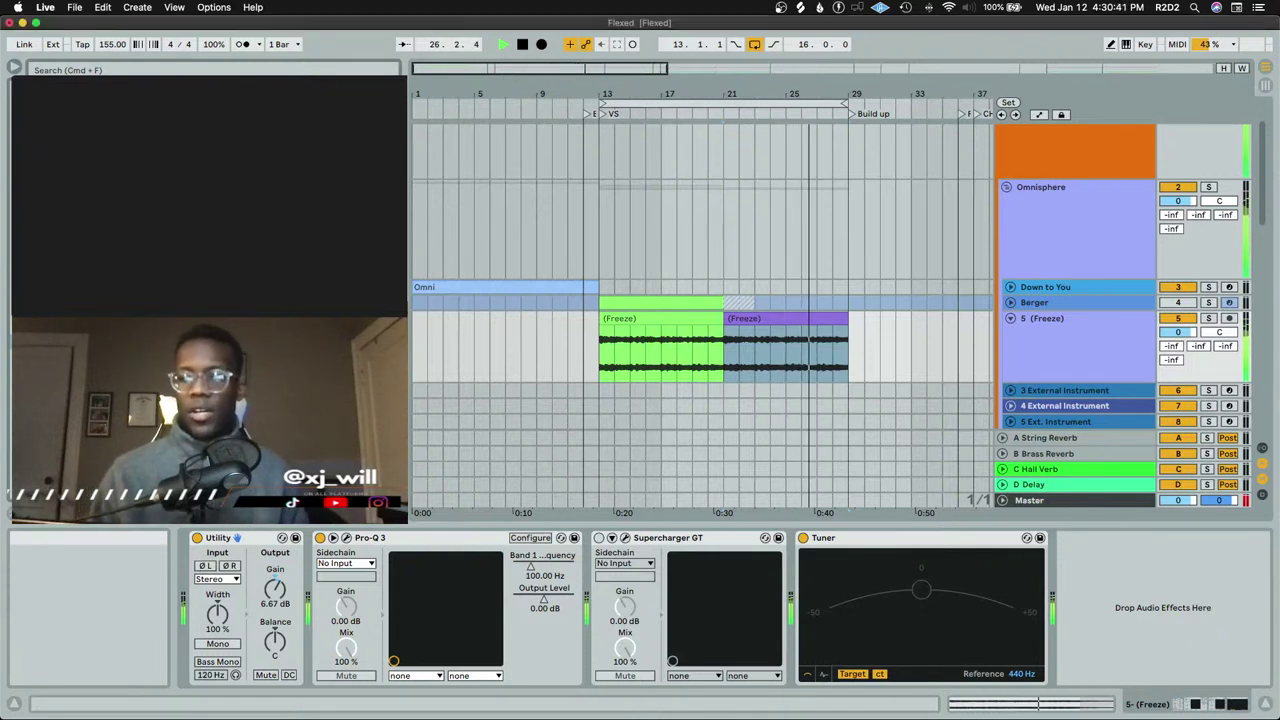
key(super+Tab)
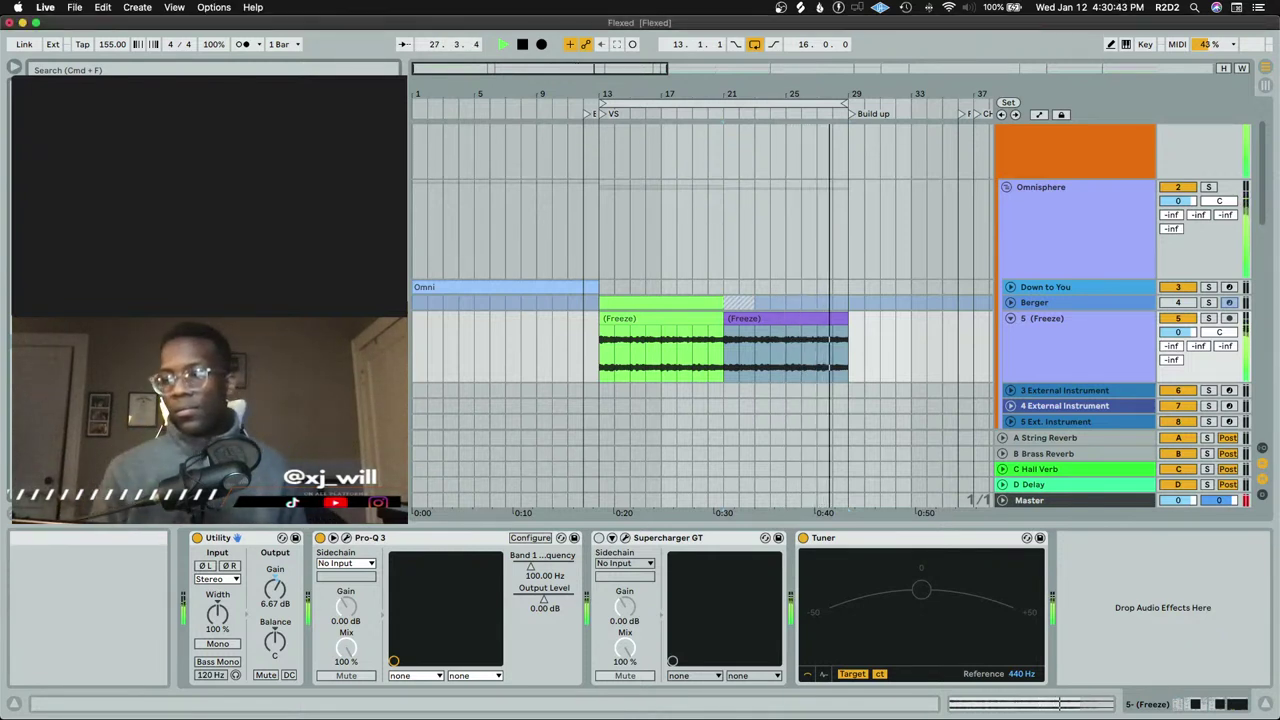
key(space)
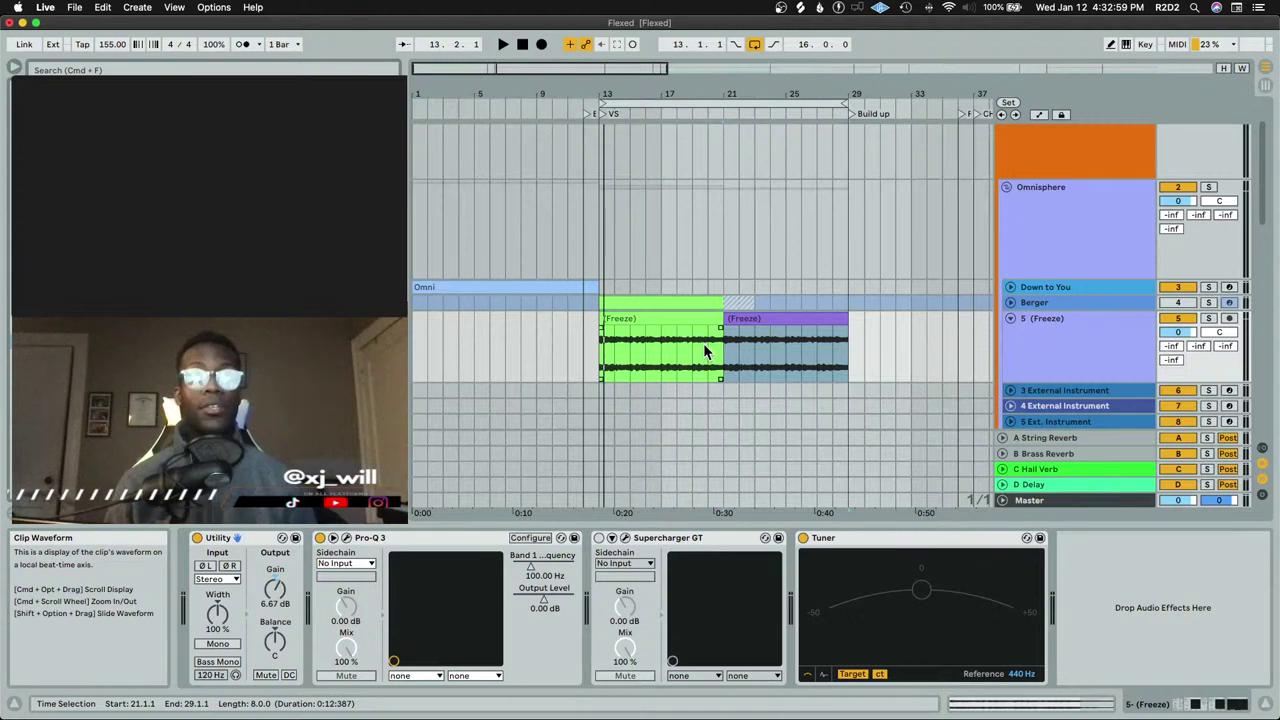
Fold the frozen audio track and play its clips from bar 13
click(502, 288)
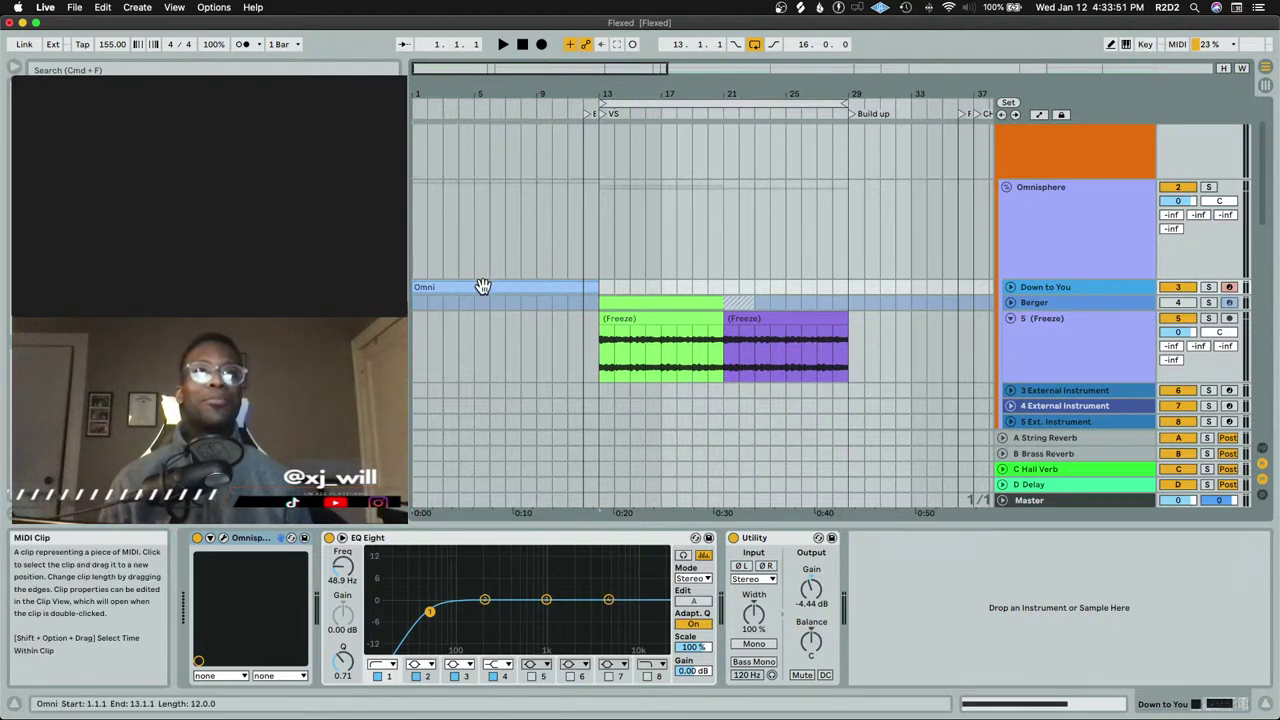
scroll(1007, 187, down, 5)
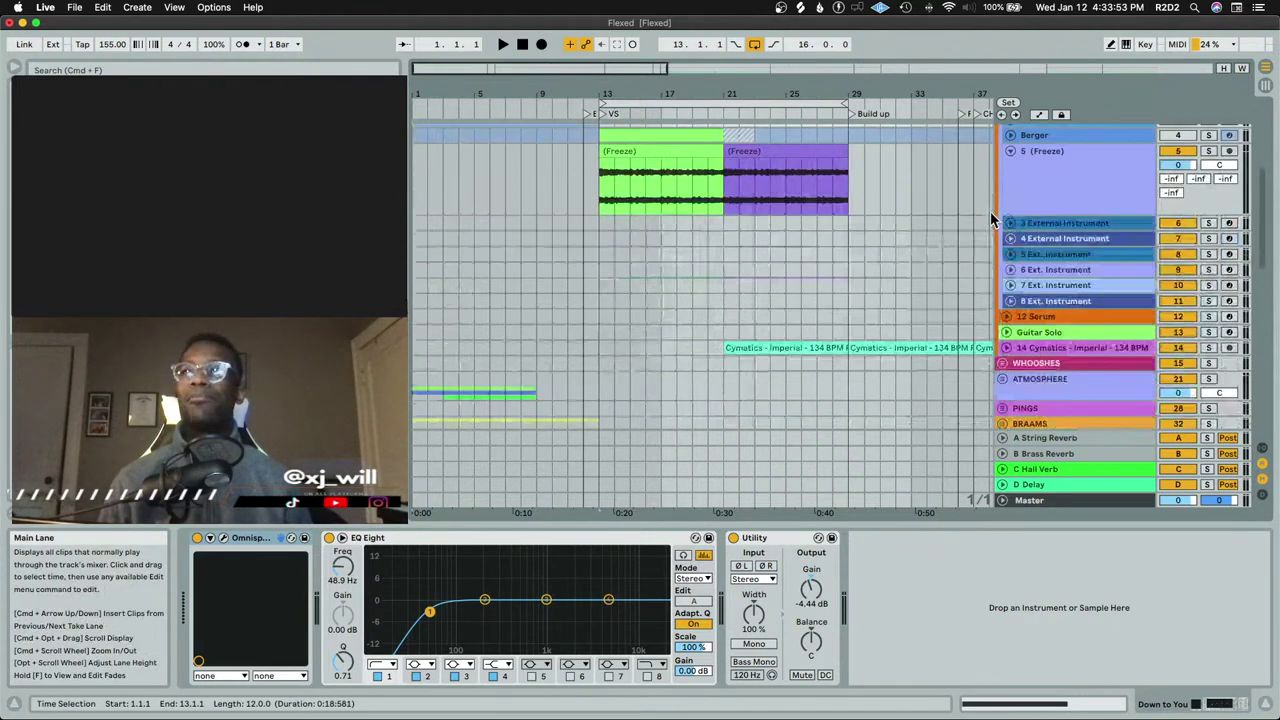
scroll(990, 211, up, 2)
click(1012, 196)
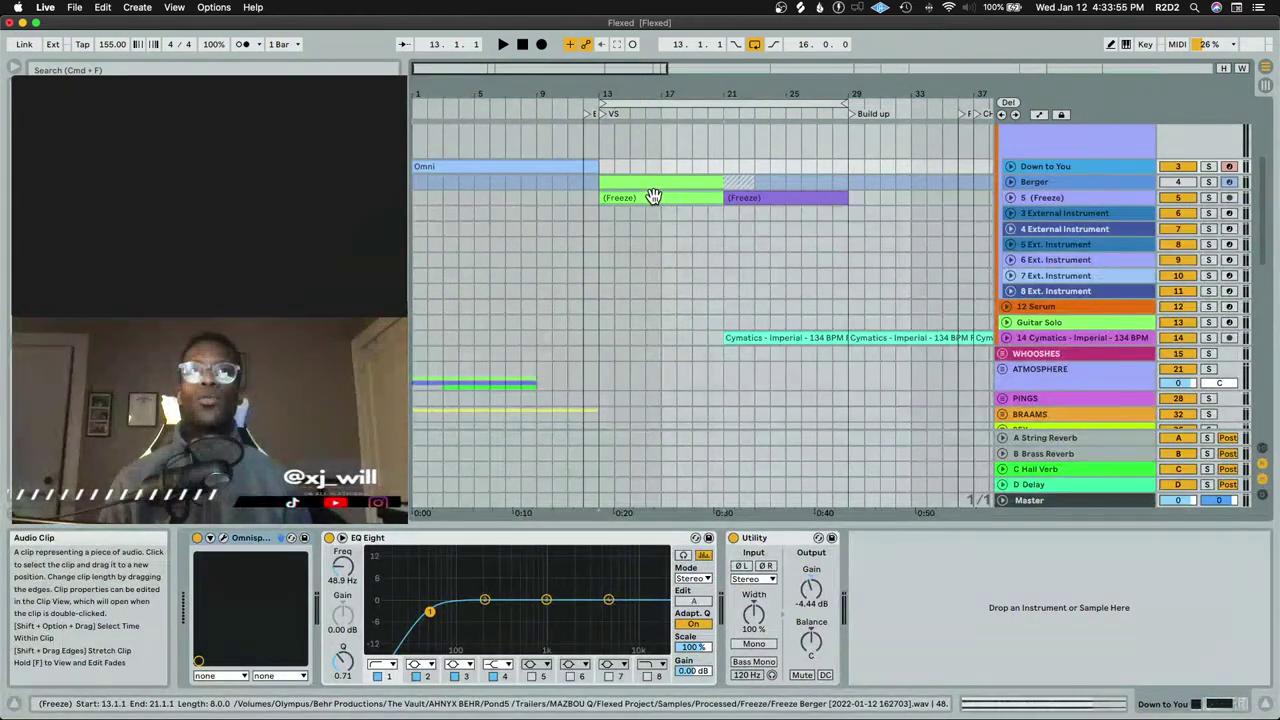
click(652, 196)
click(760, 197)
click(689, 200)
key(space)
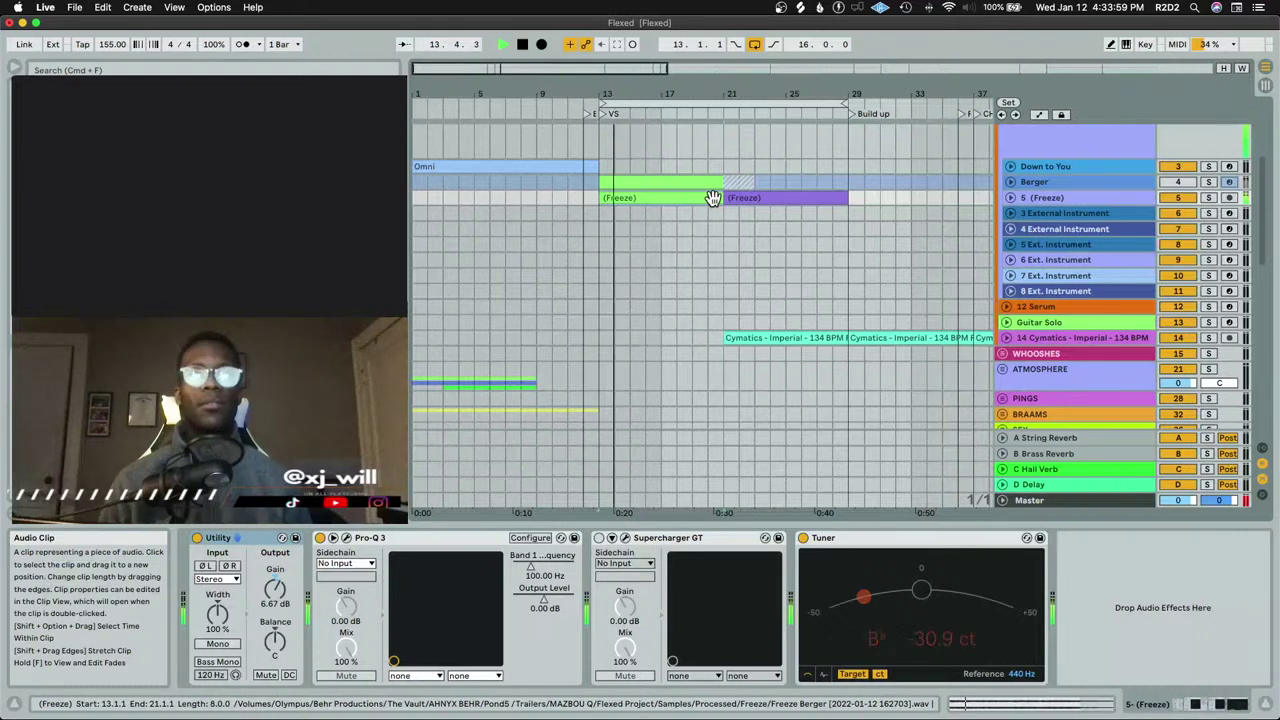
Move the green frozen clip to bar 53 and duplicate it once, and move the purple frozen clip to bar 13
key(minus)
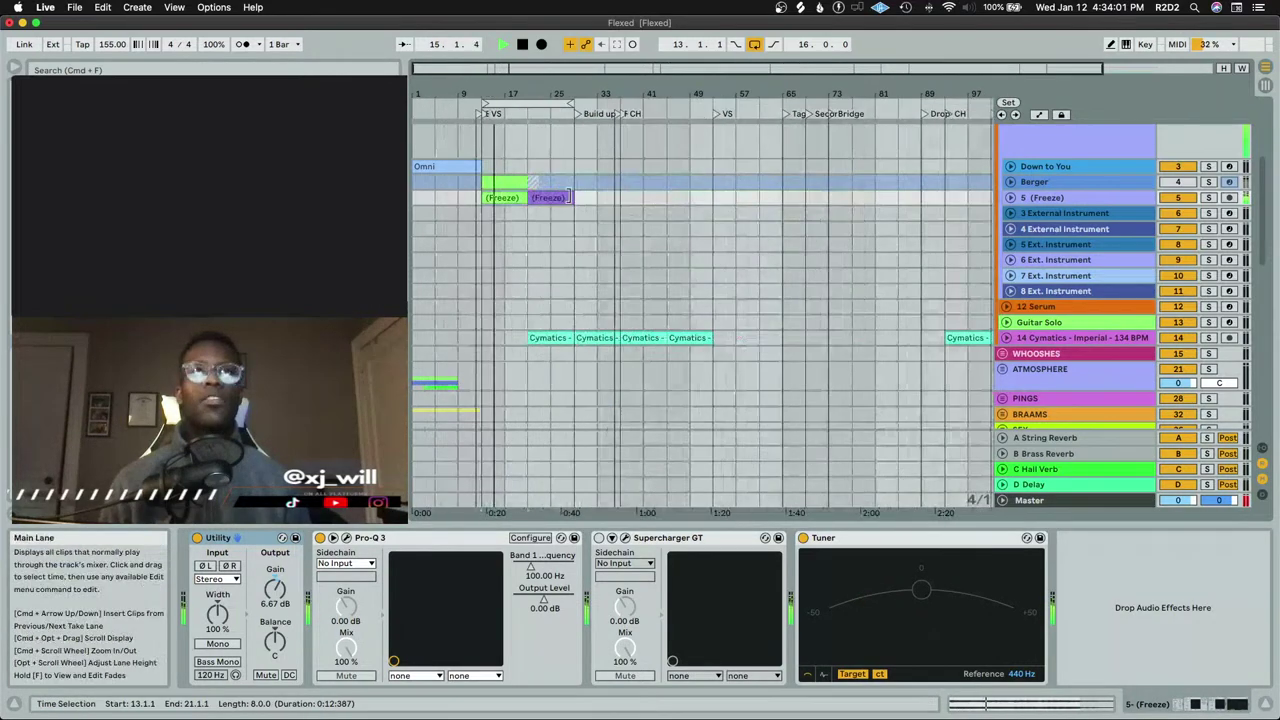
key(space)
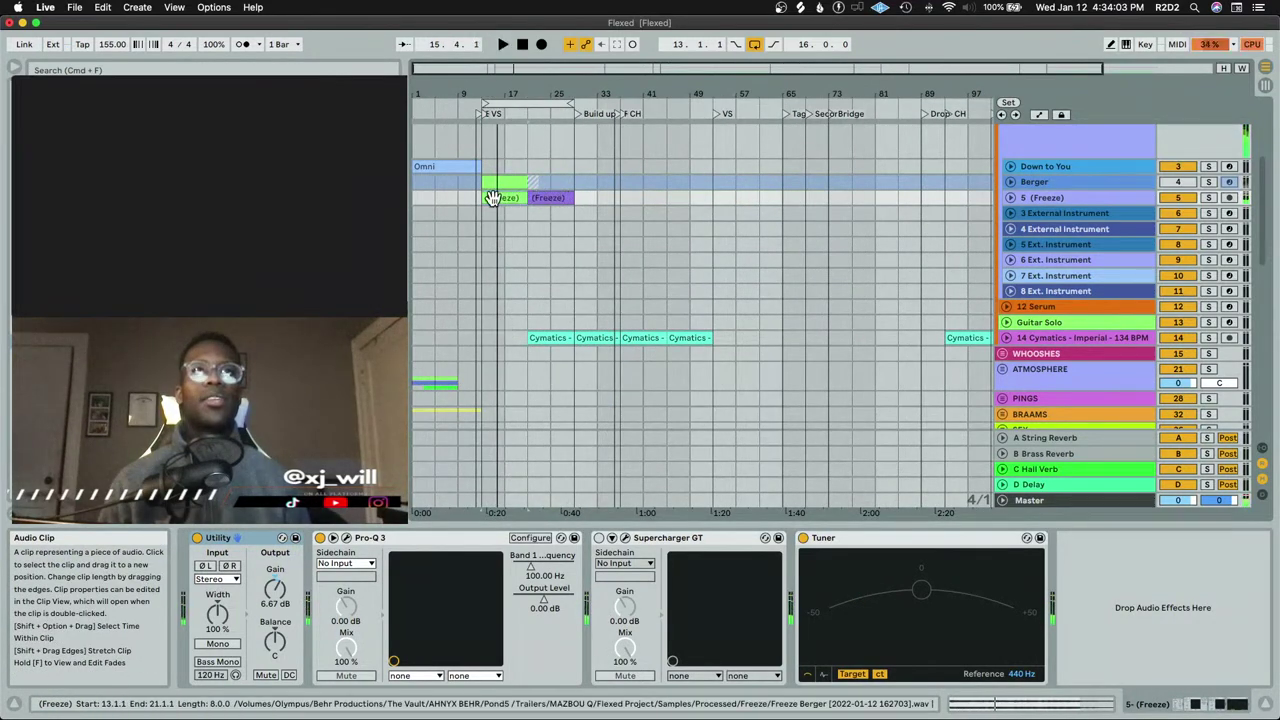
drag(492, 197, 729, 200)
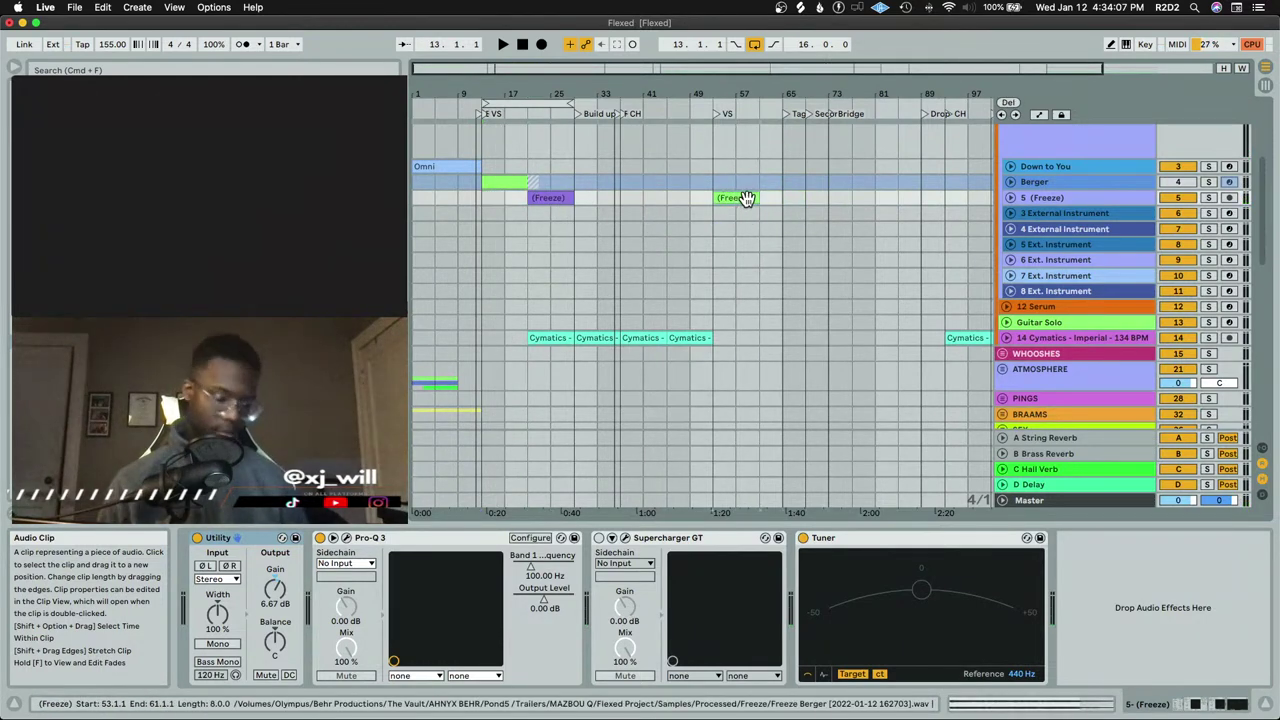
key(super+d)
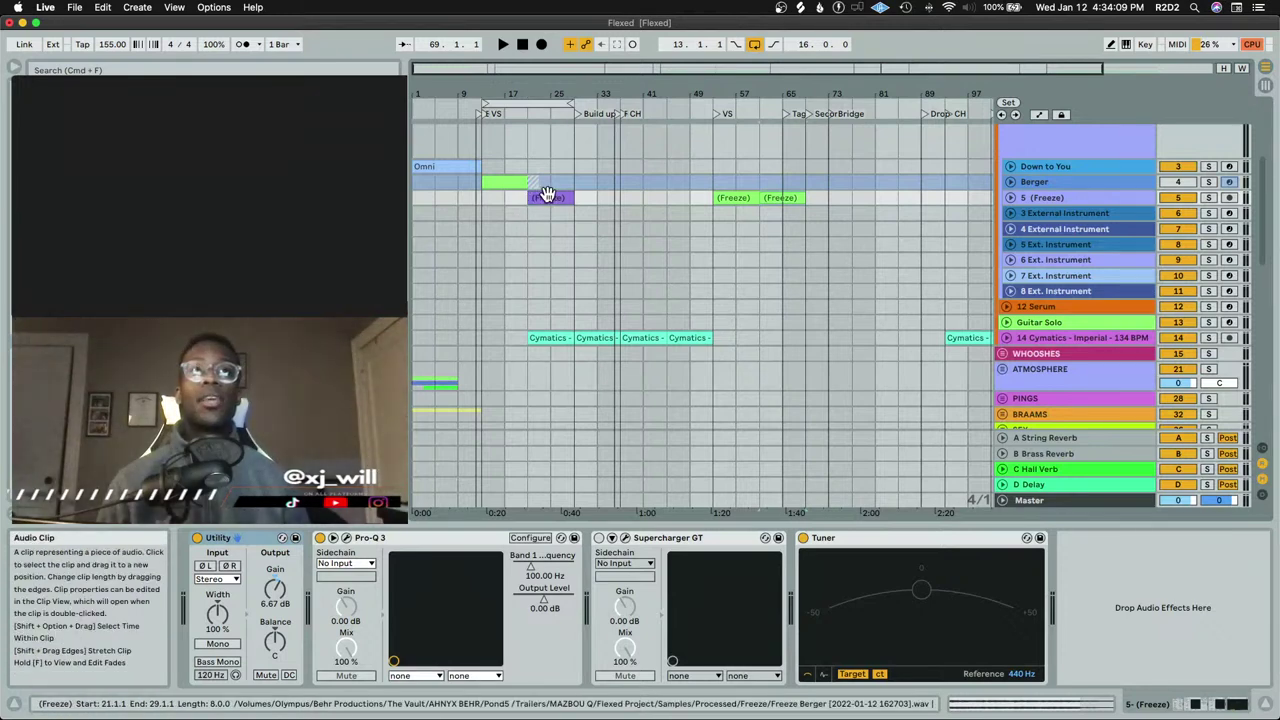
drag(548, 197, 507, 198)
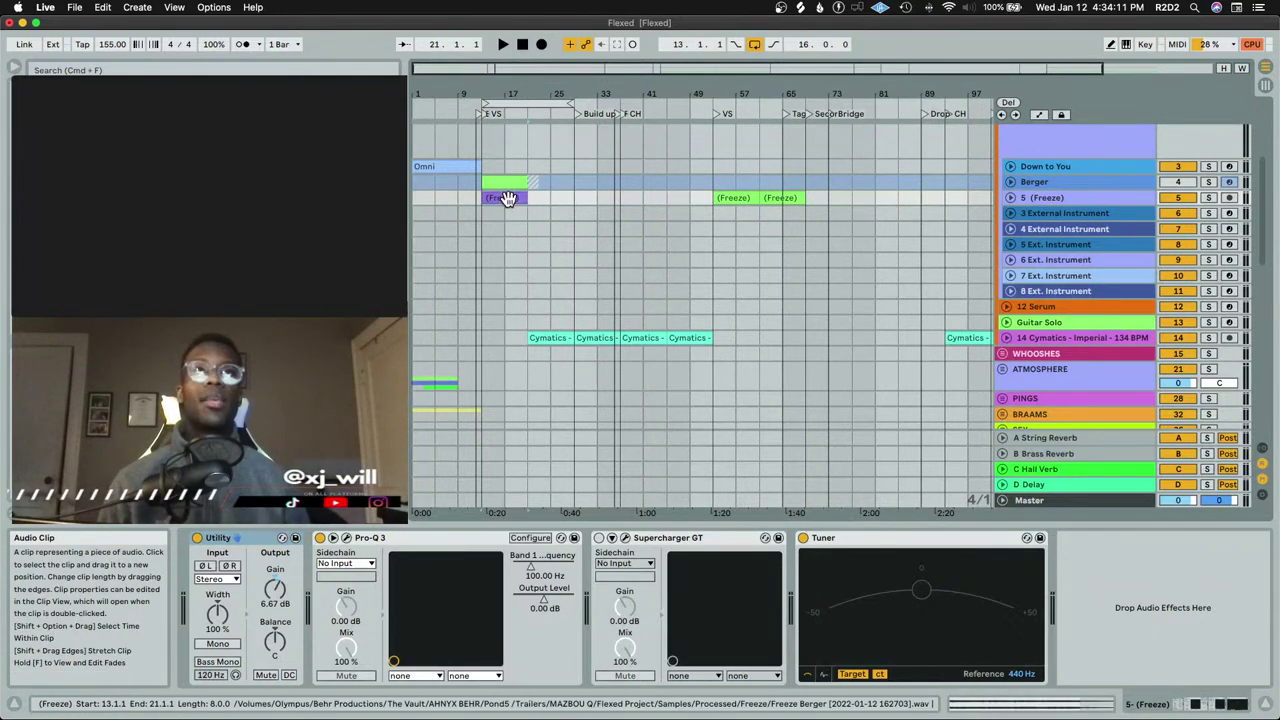
Duplicate the purple frozen clip to bar 21, check the Berger track unfolded, and fold it again with the track deactivated
key(super+d)
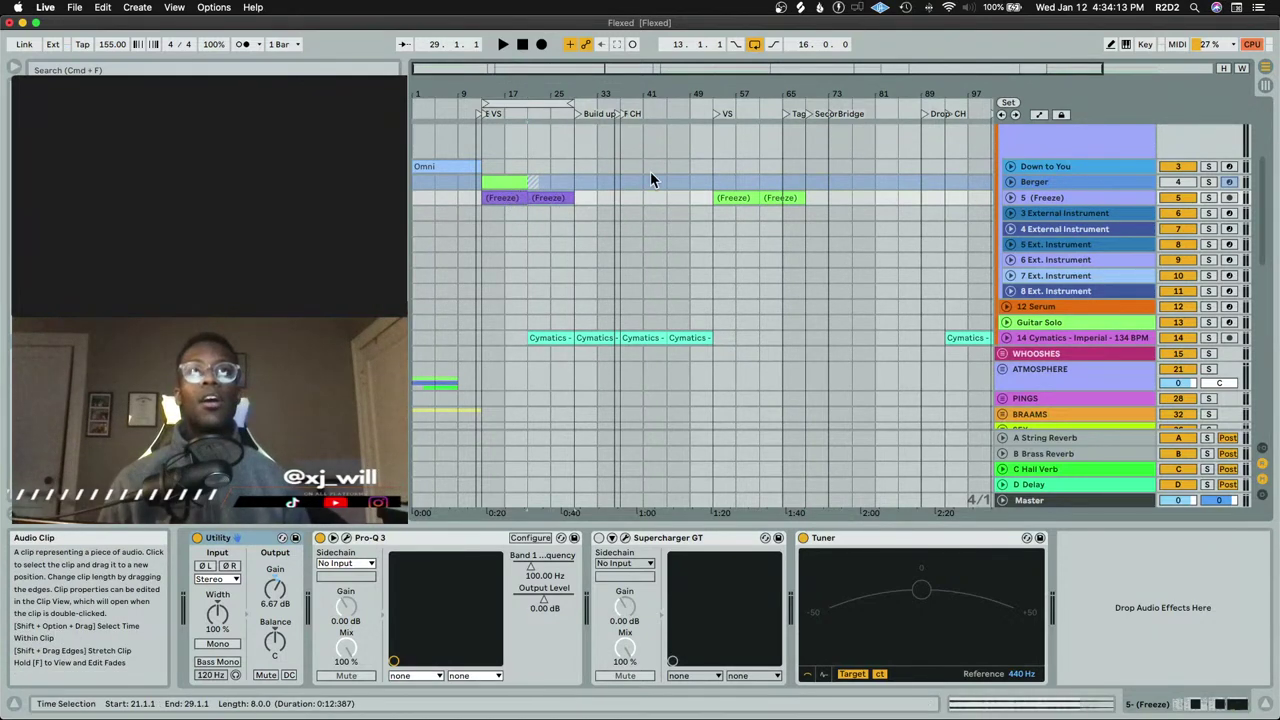
click(1010, 181)
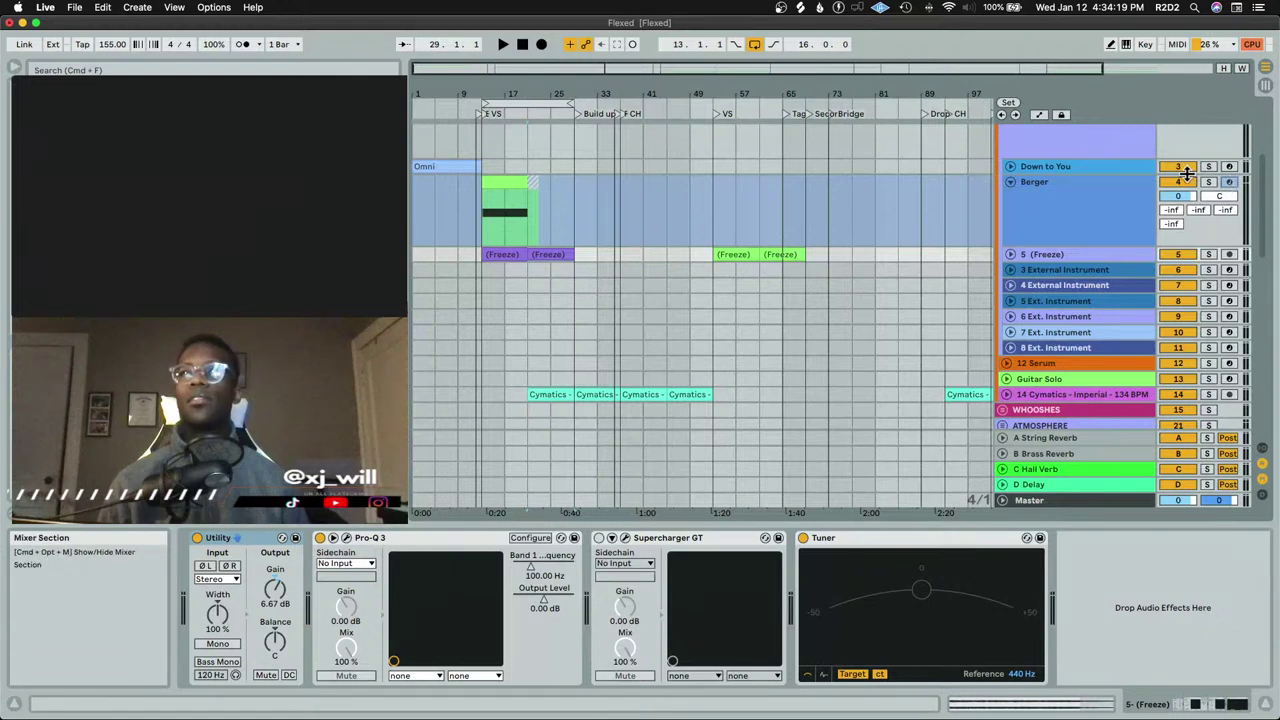
click(1040, 190)
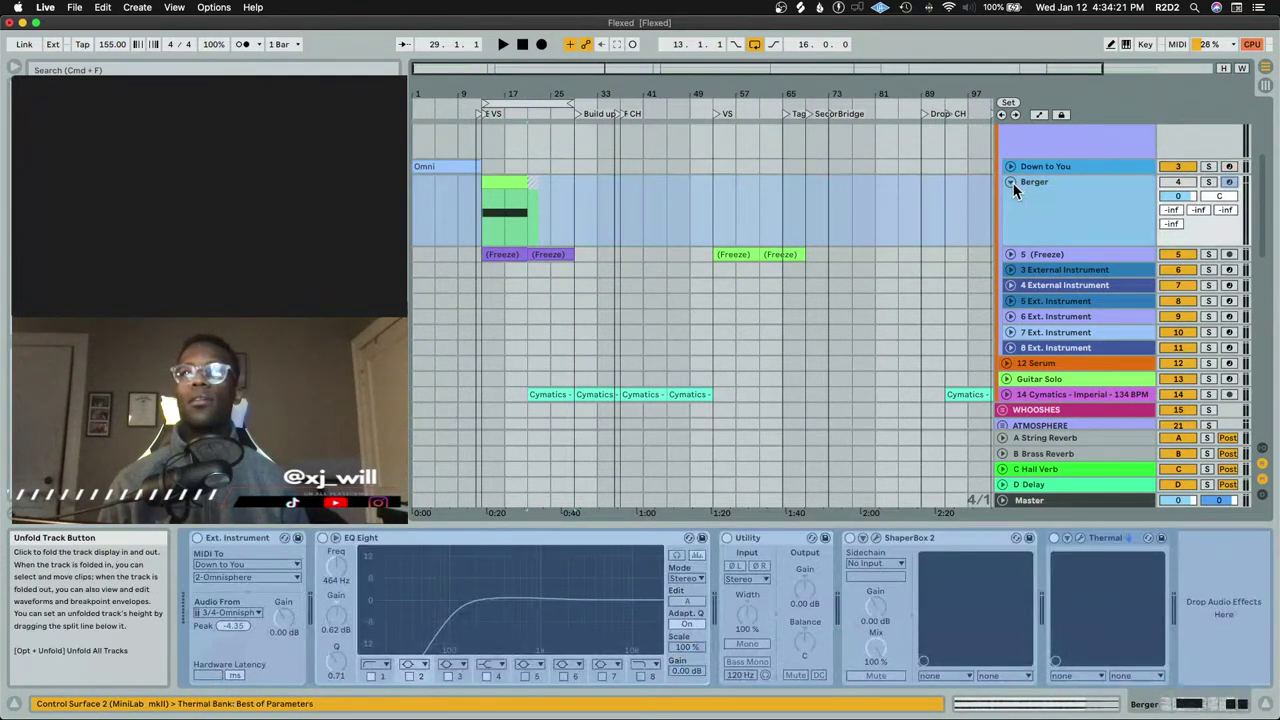
click(1011, 182)
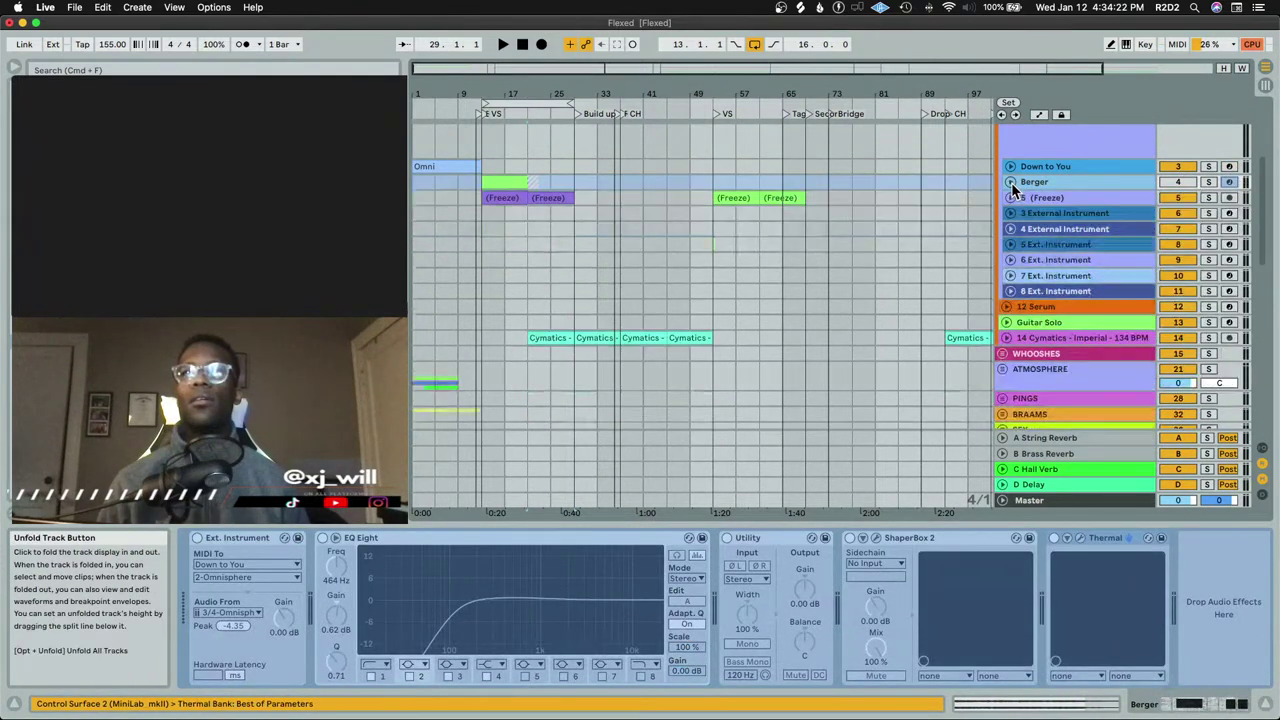
Play the second verse from bar 53 while reviewing the bass and drum tracks further down
click(740, 199)
key(space)
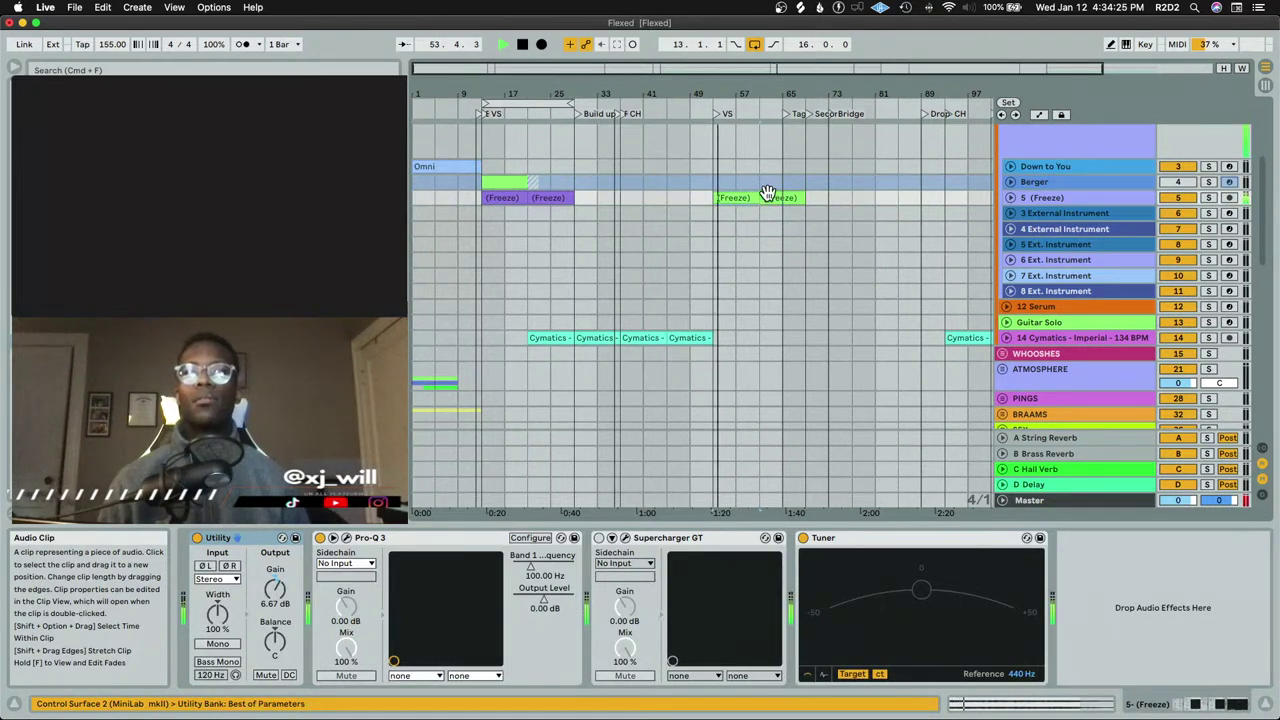
scroll(767, 192, down, 5)
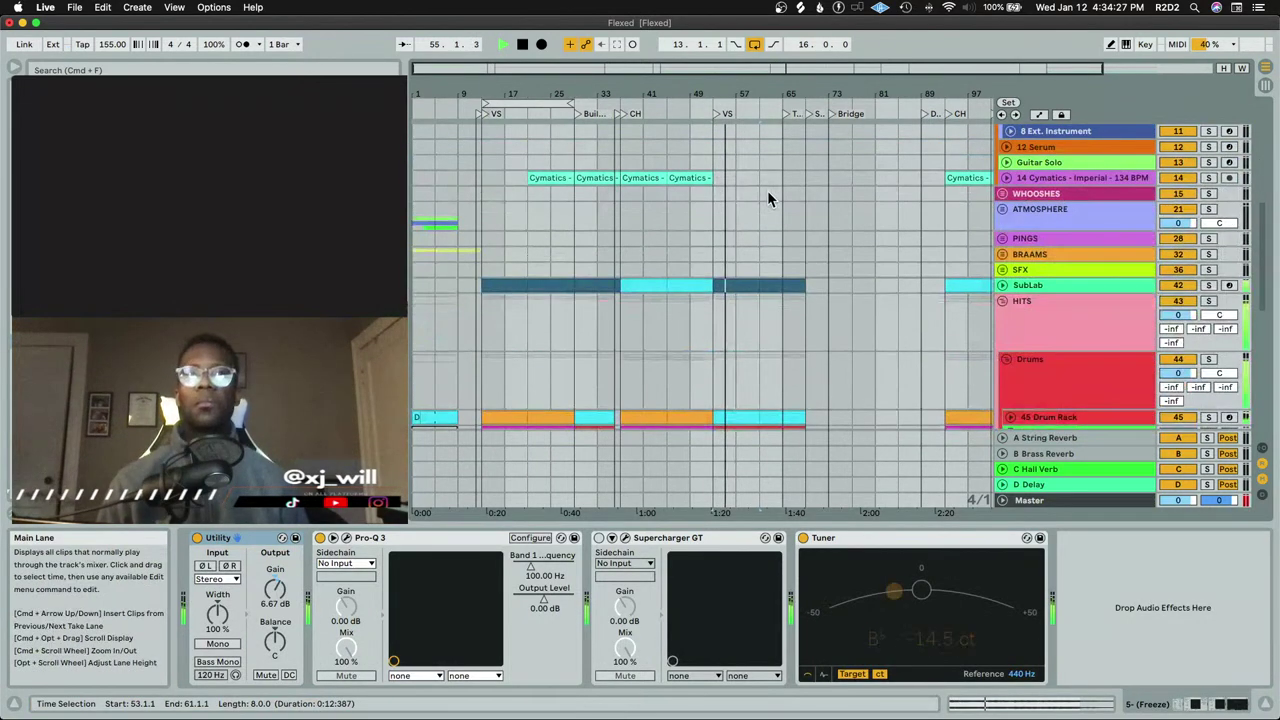
scroll(767, 194, down, 4)
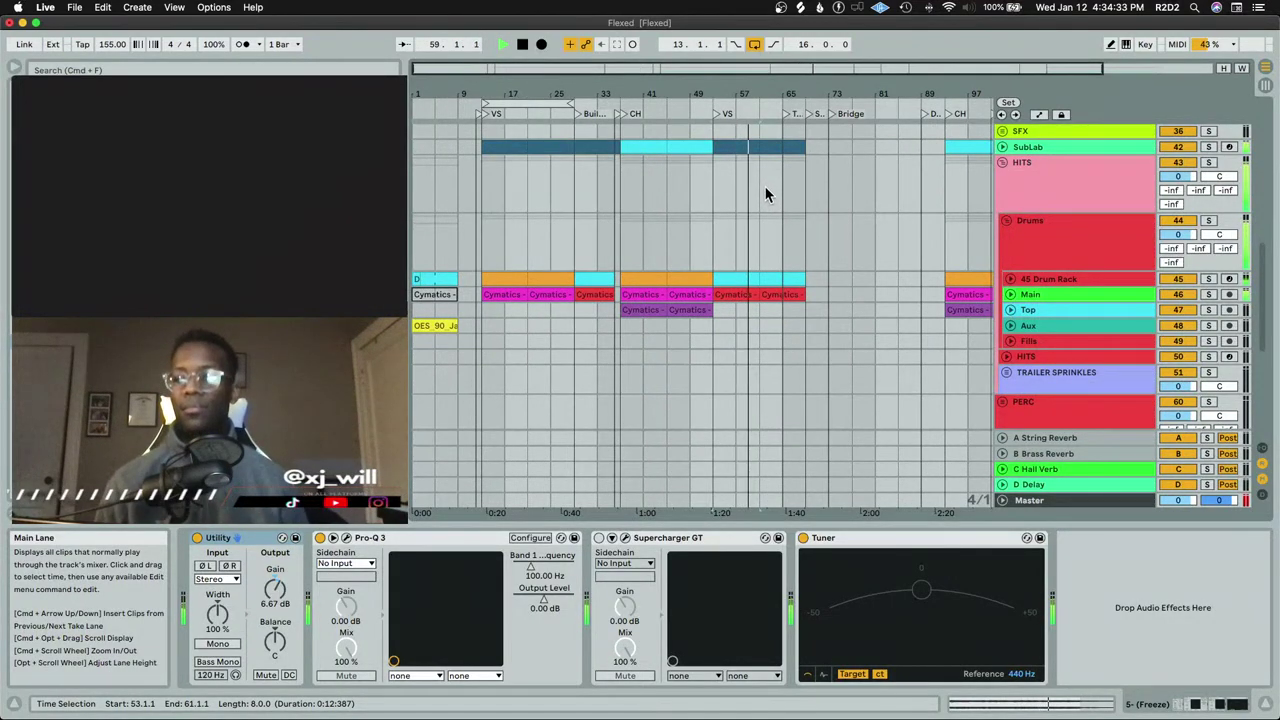
key(space)
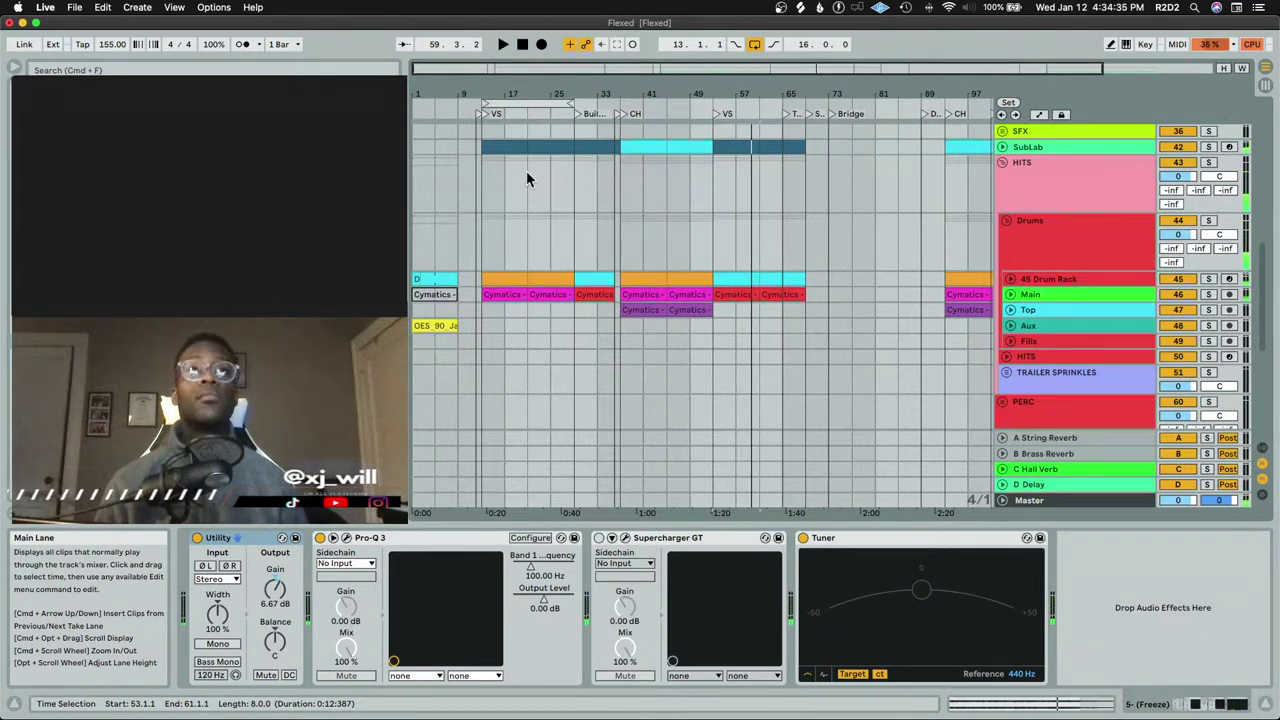
Play the first verse from the SubLab clip at bar 13 and compare it with the intro
scroll(527, 179, up, 3)
click(514, 224)
key(space)
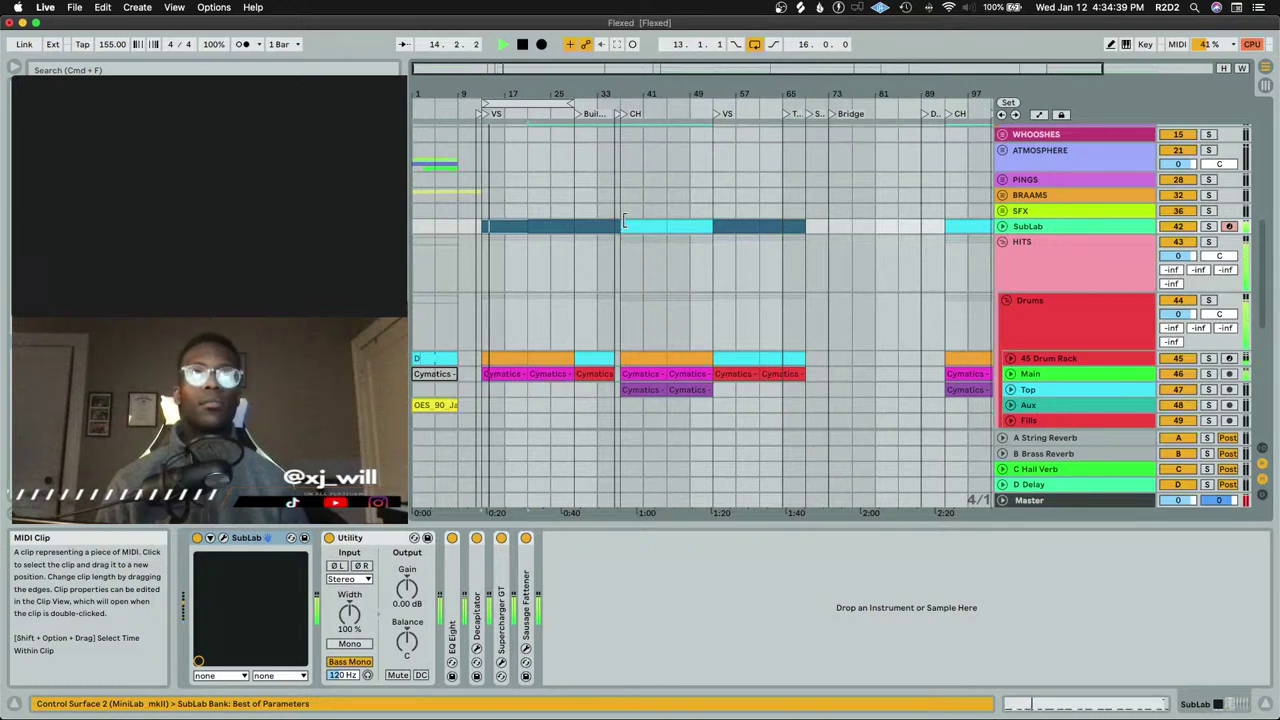
scroll(508, 277, up, 3)
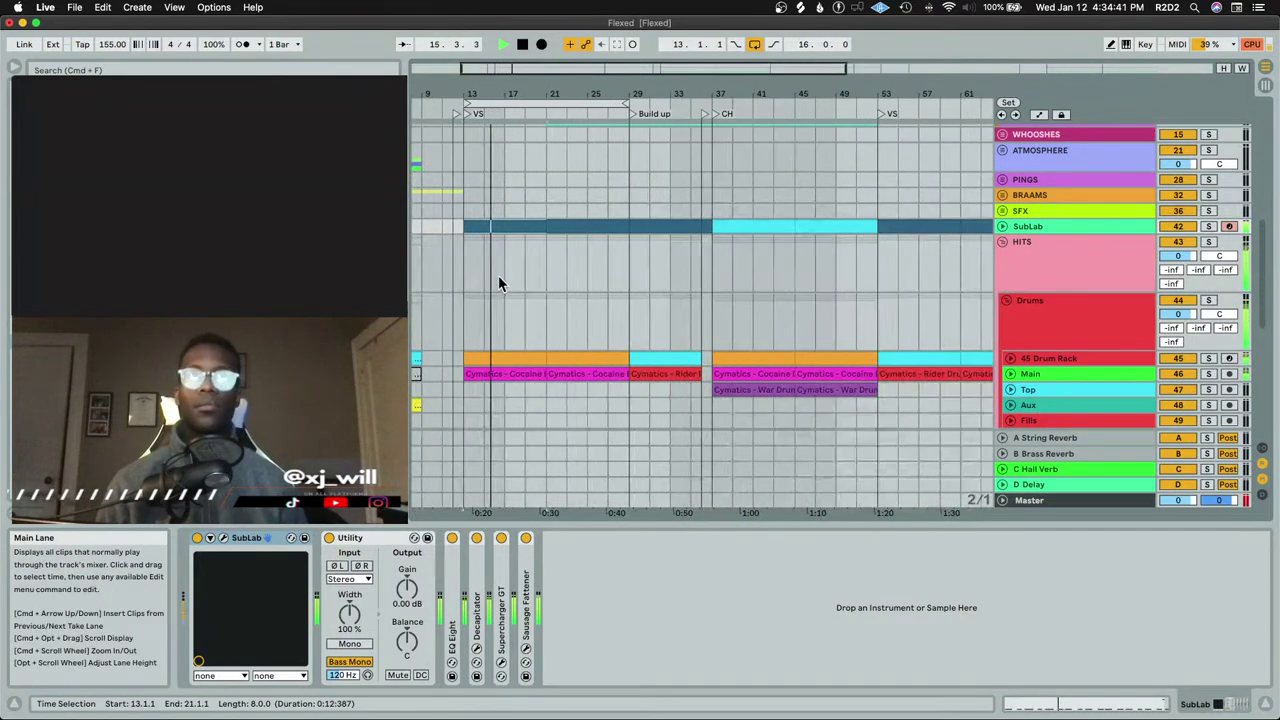
scroll(495, 276, left, 3)
key(space)
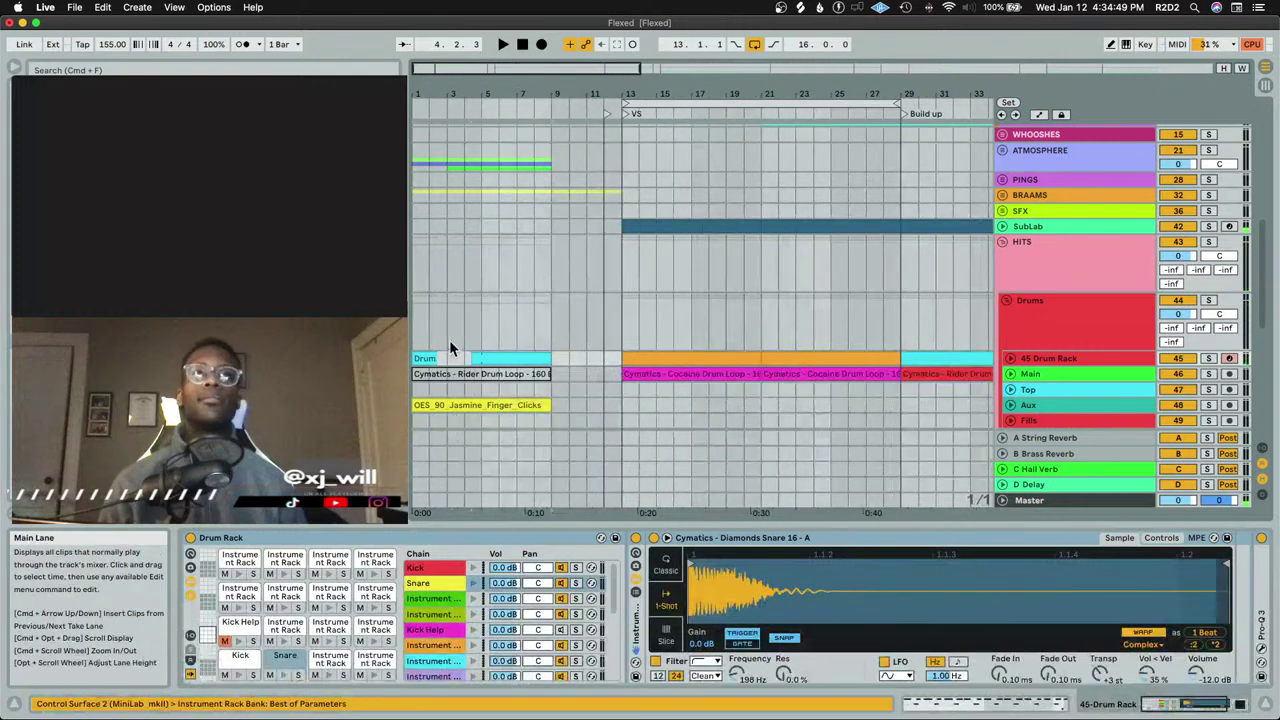
Unfold the 45 Drum Rack track, select its intro clip in bars 1 to 9, and listen through the intro
click(1010, 358)
drag(472, 395, 413, 395)
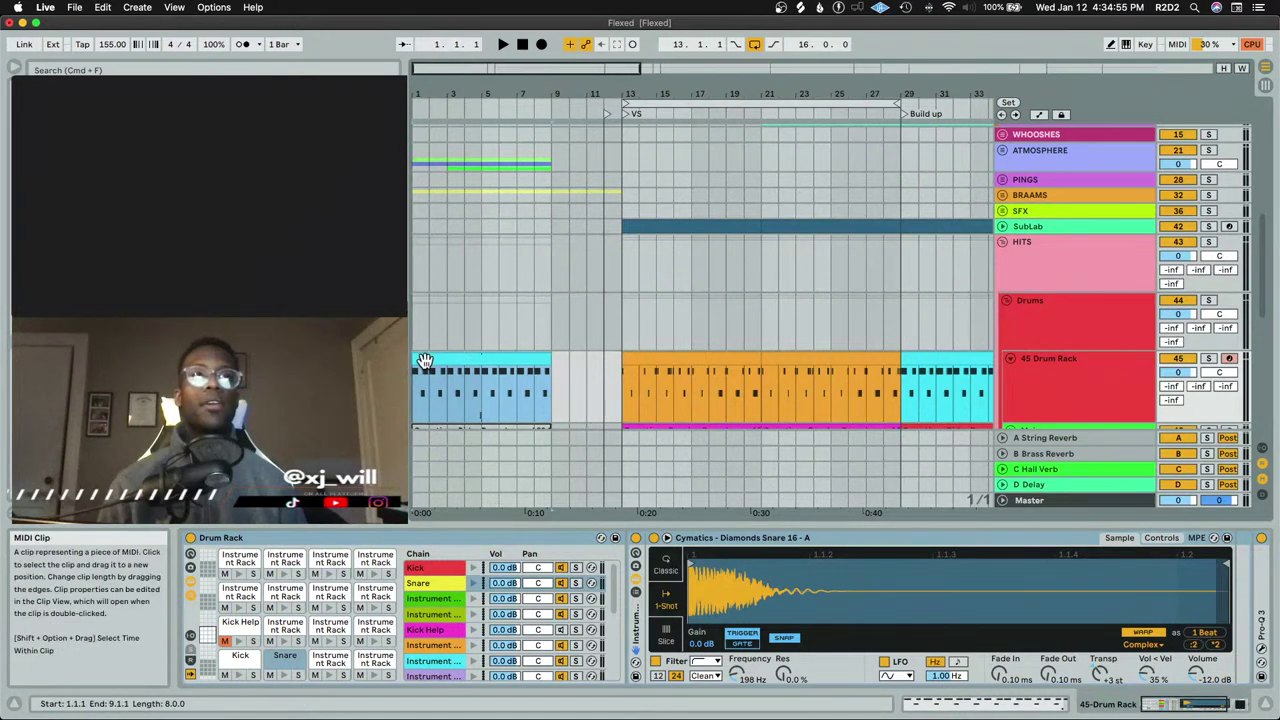
drag(418, 356, 431, 356)
key(super+z)
key(space)
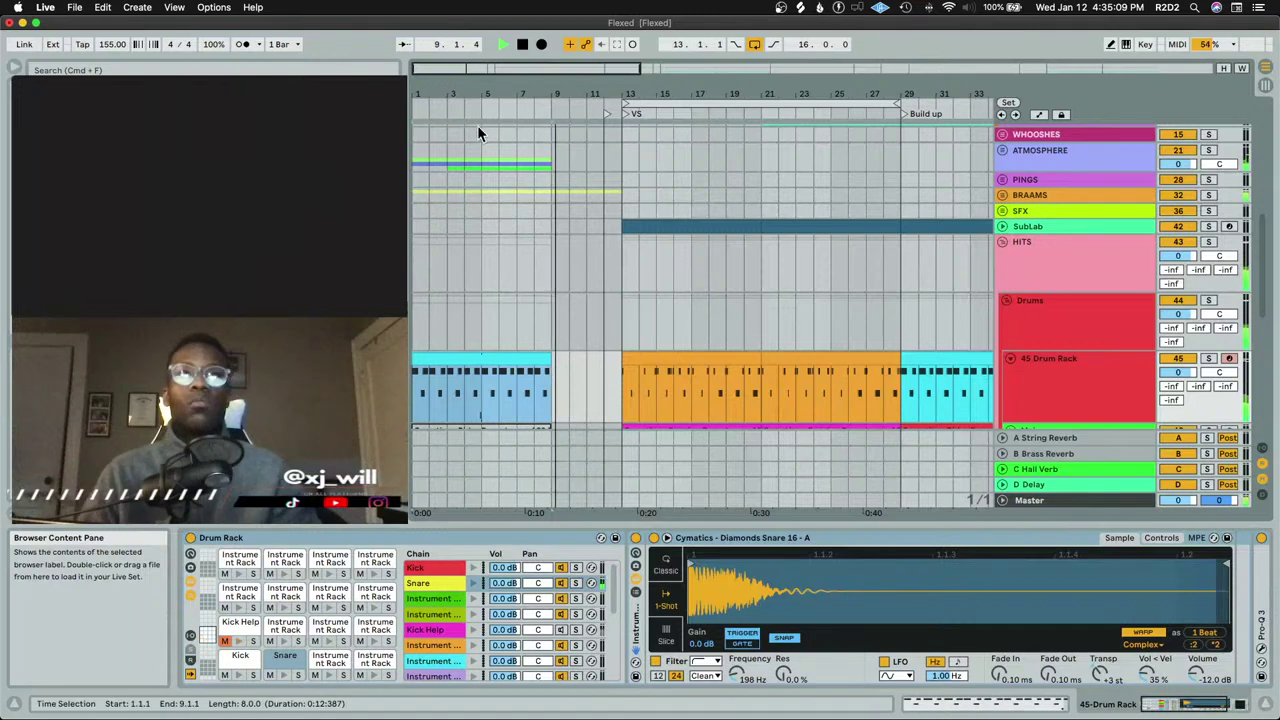
key(space)
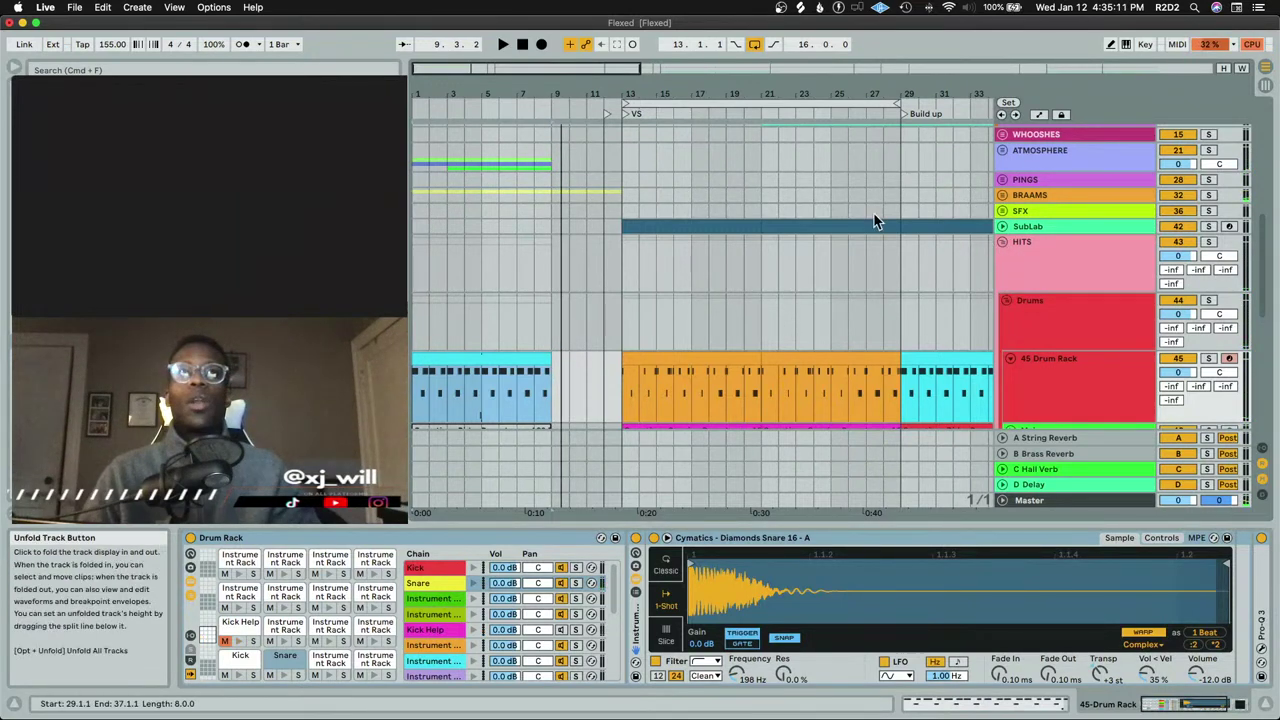
Fold the HITS group, unfold BRAAMS, and solo, unfold and audition the TG_HK_2_Synth_Bram track
click(1002, 240)
click(1004, 196)
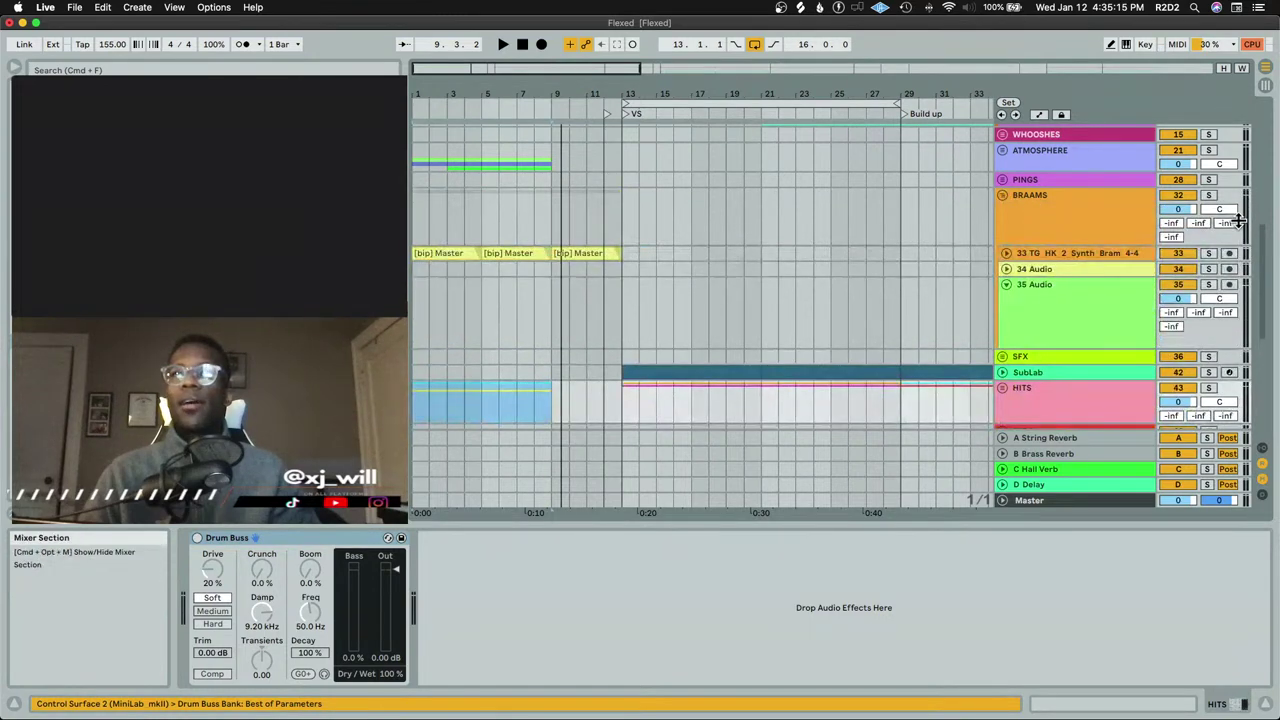
click(1208, 253)
key(space)
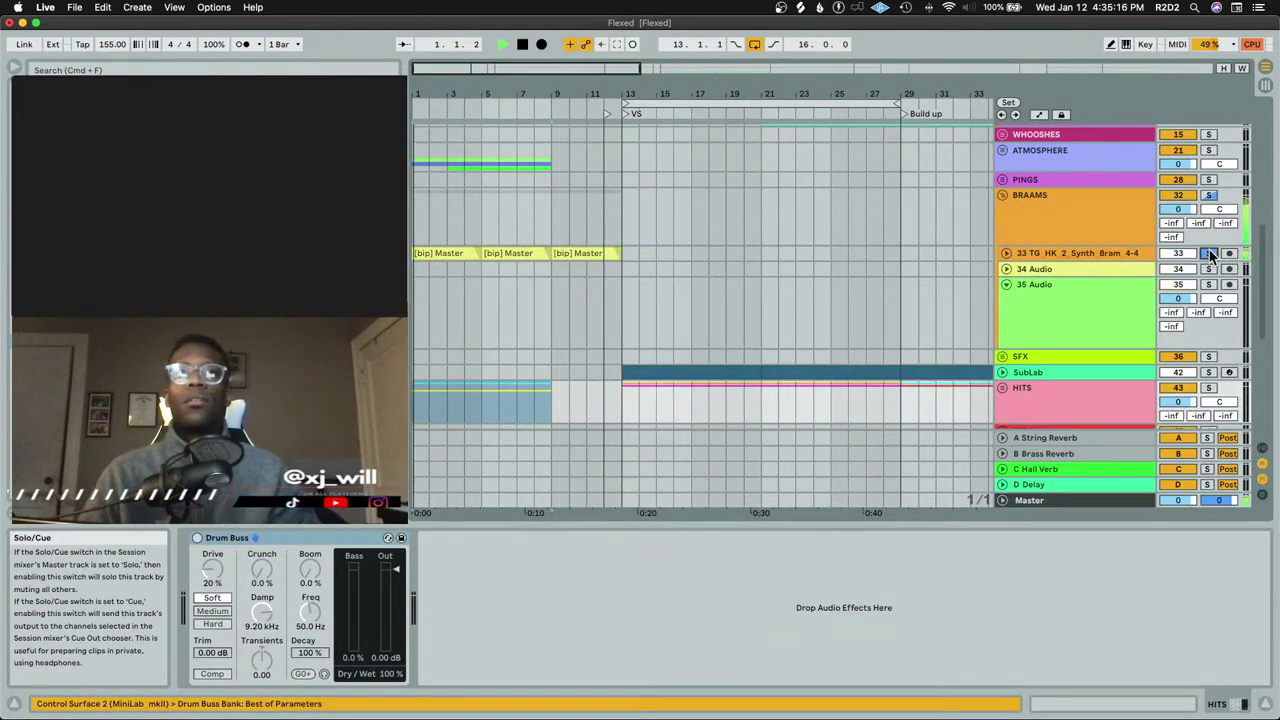
click(1006, 253)
click(1049, 259)
key(space)
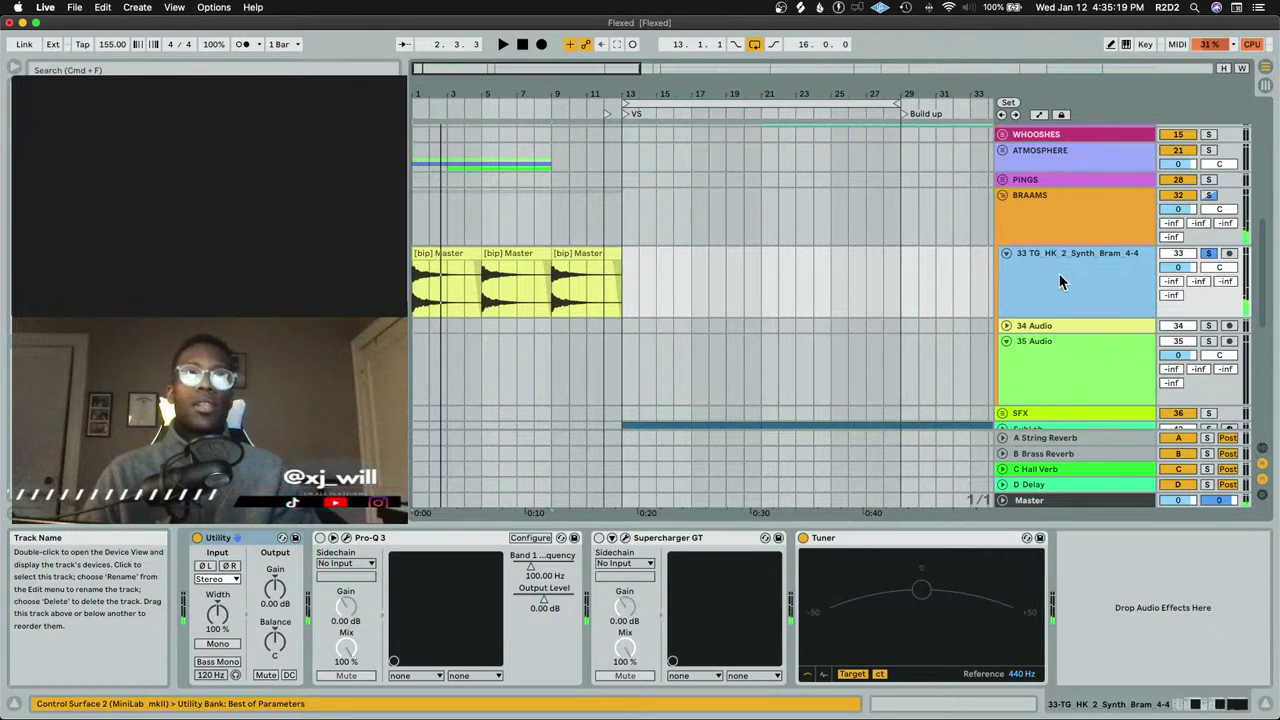
Enable Supercharger GT on the soloed braam track, raise its saturation, and set character to 10.00 and output to -2.8 dB
click(598, 538)
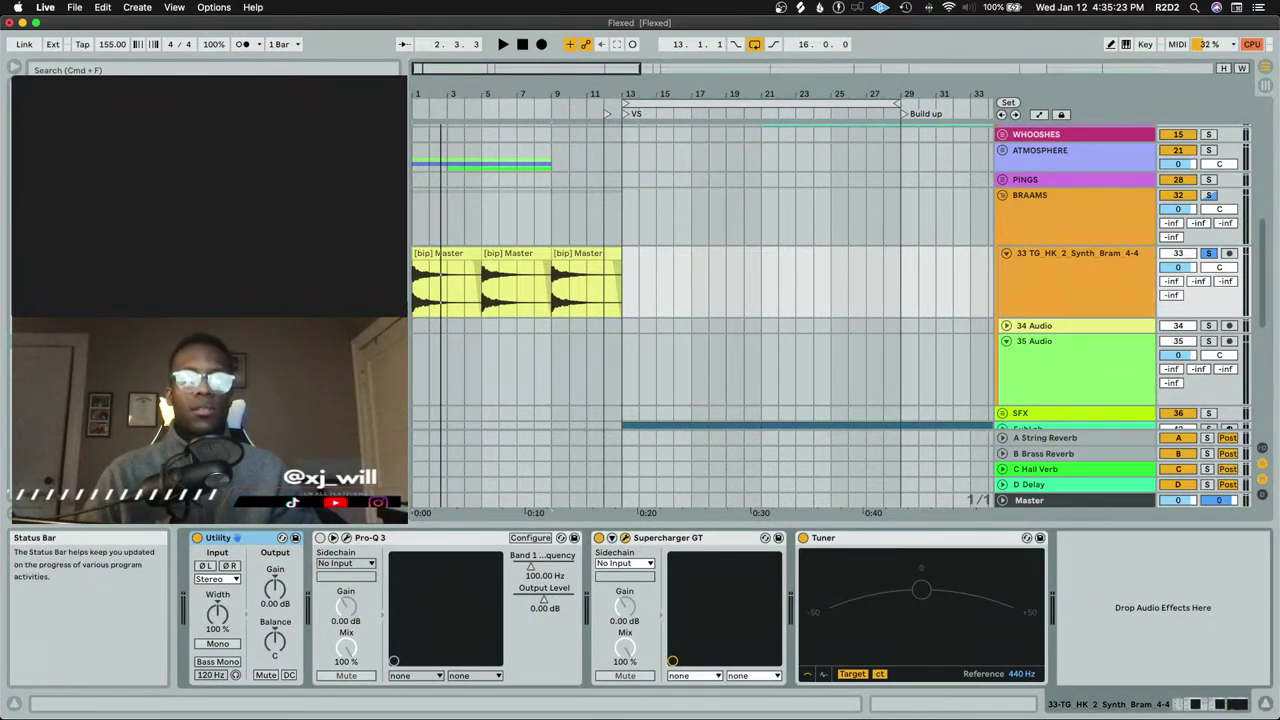
click(625, 538)
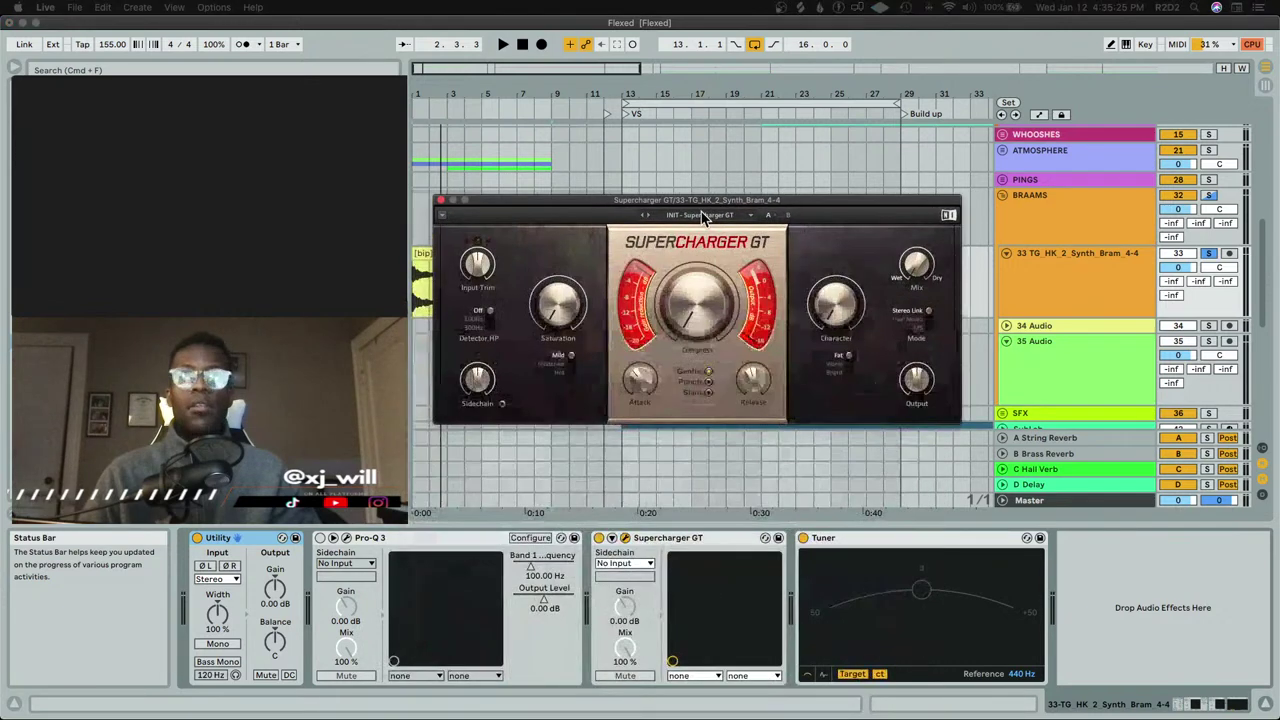
key(space)
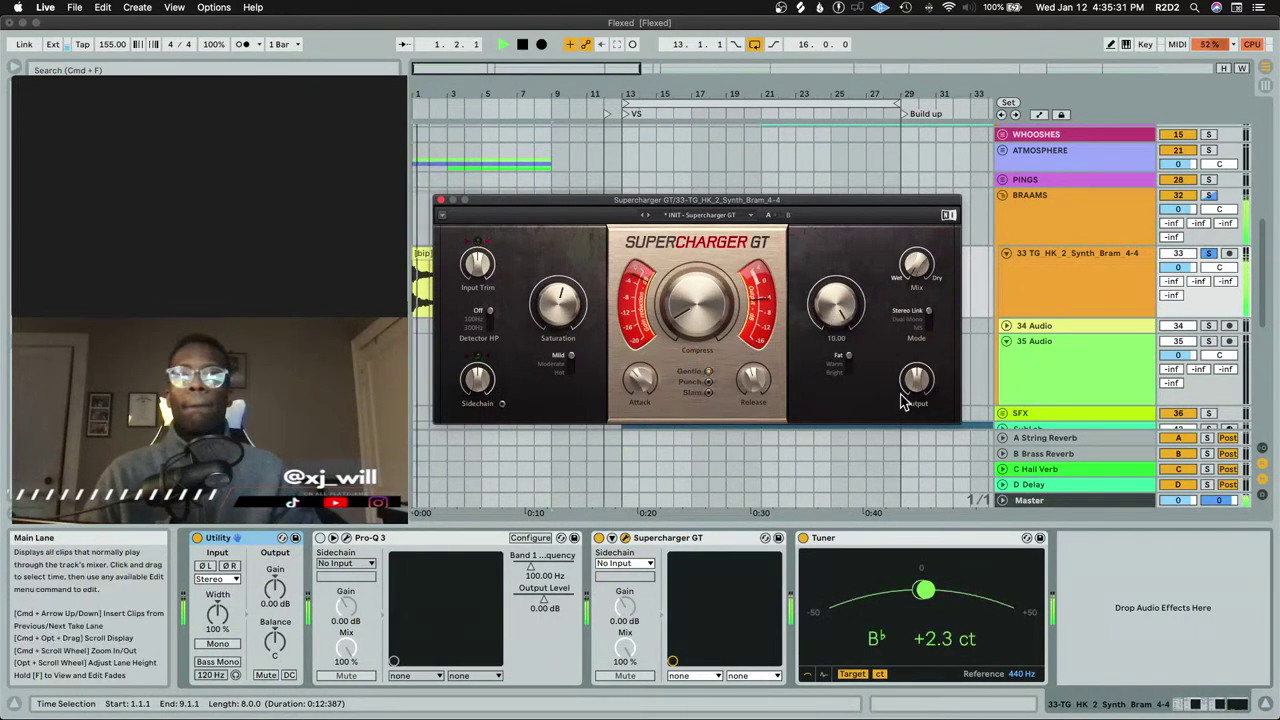
drag(917, 377, 917, 386)
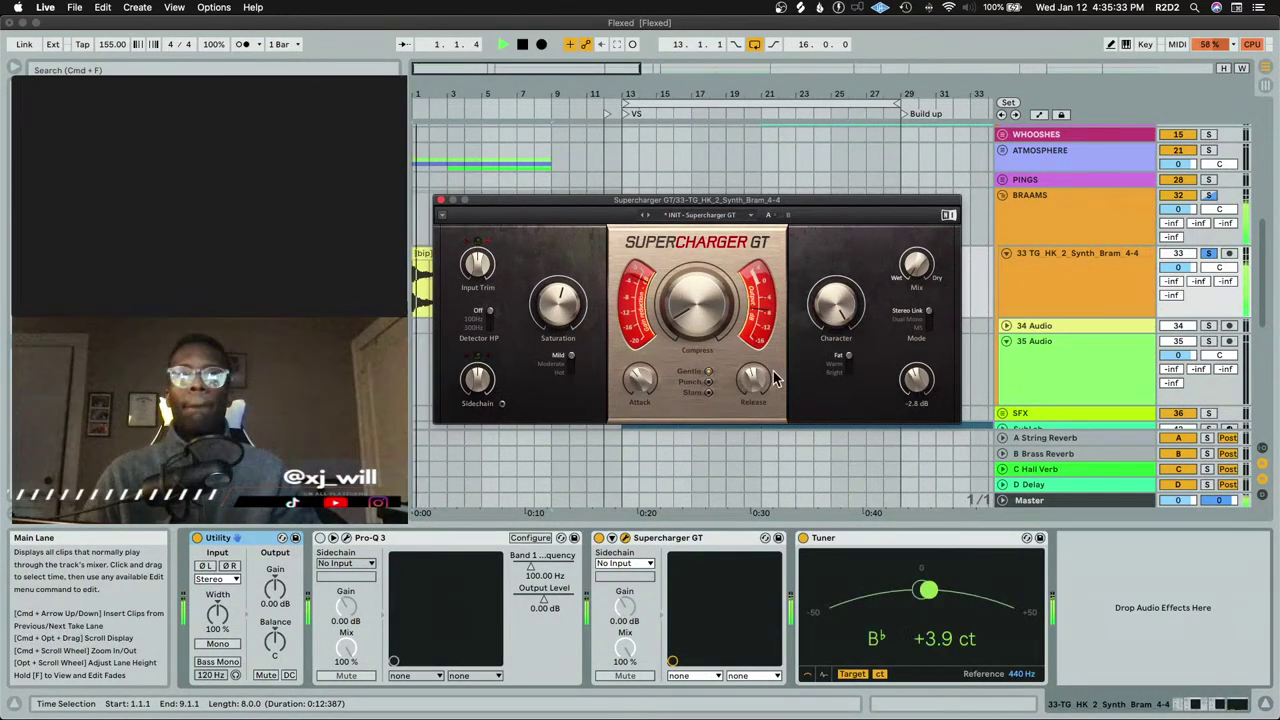
key(space)
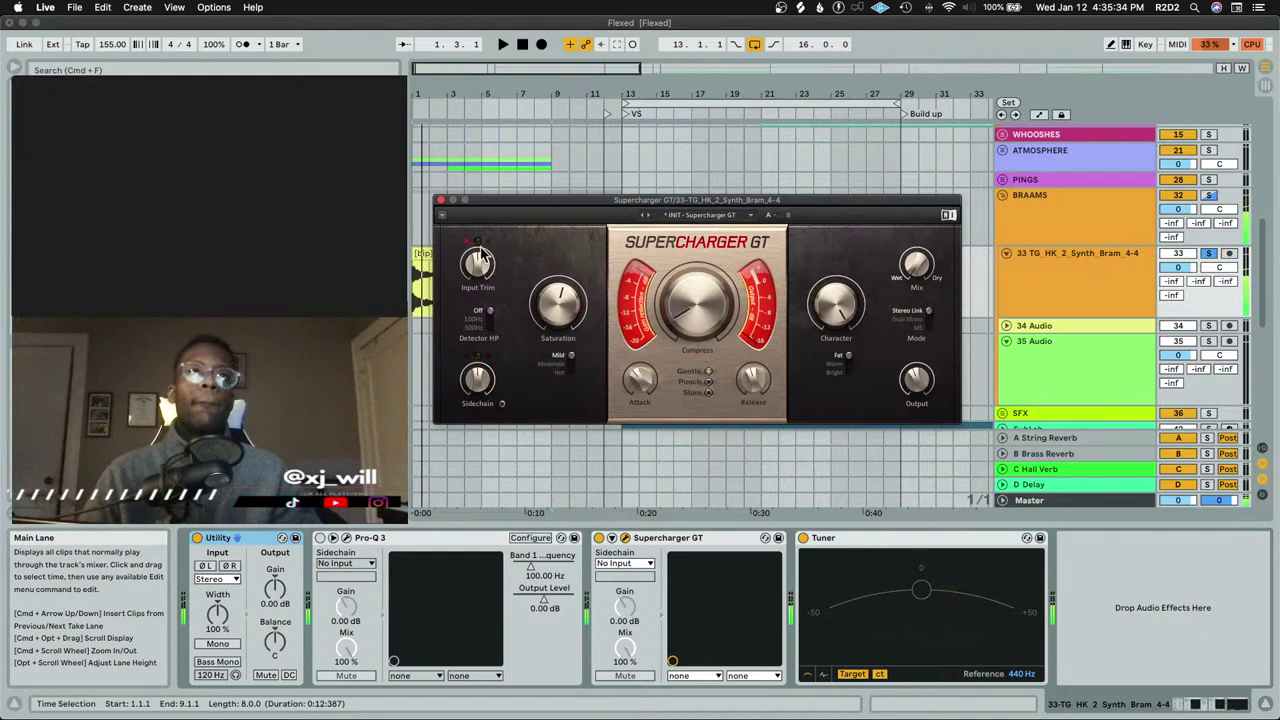
click(438, 200)
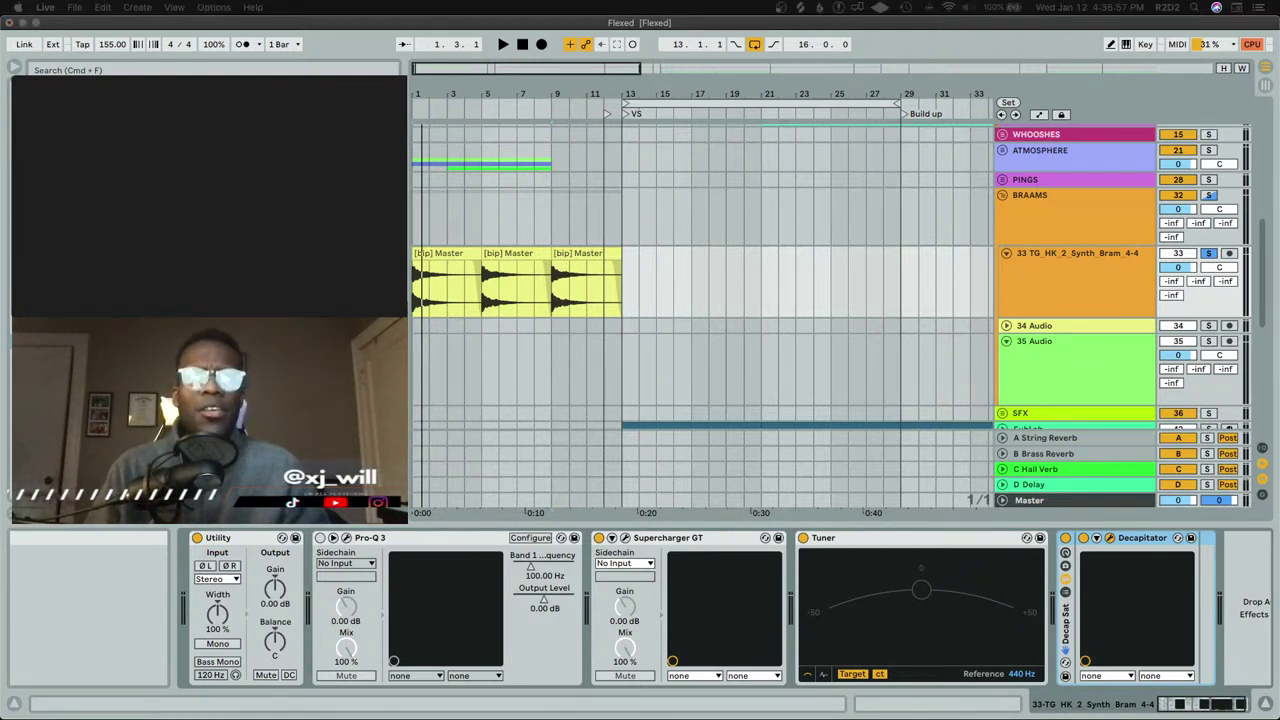
Set the Decapitator on the braam track to style E and play the braam through it
key(super+alt+p)
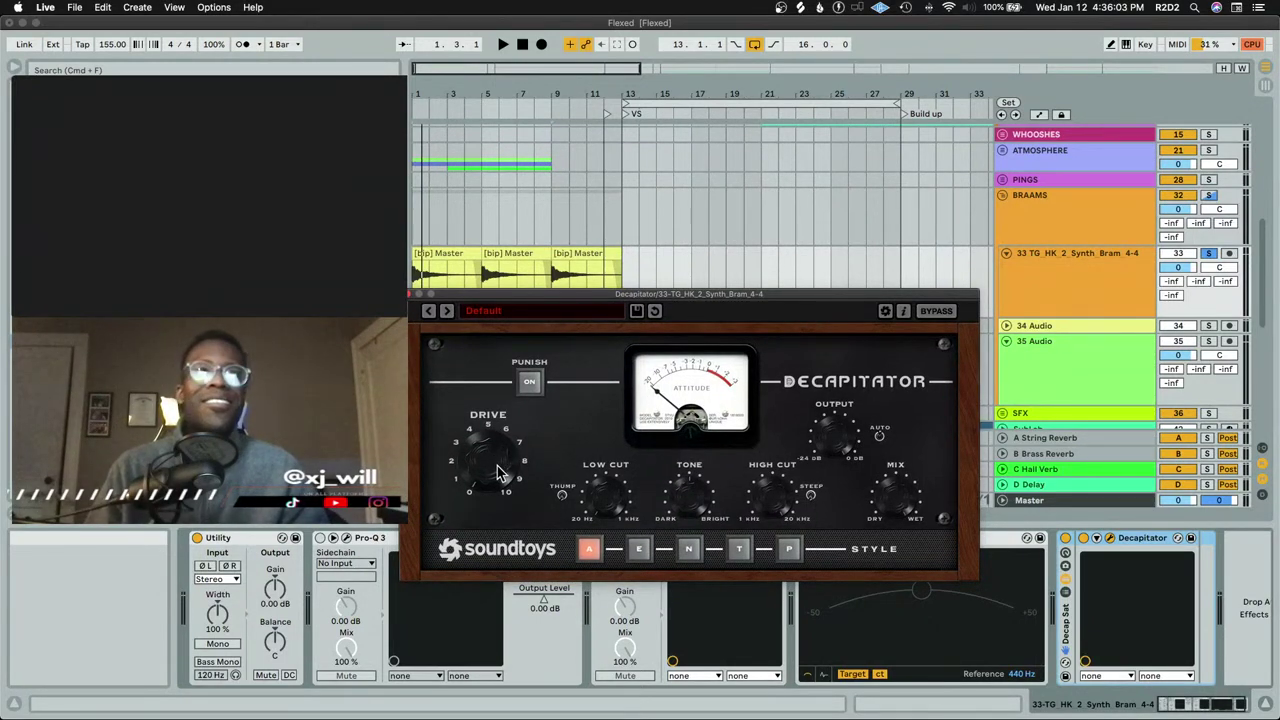
click(645, 552)
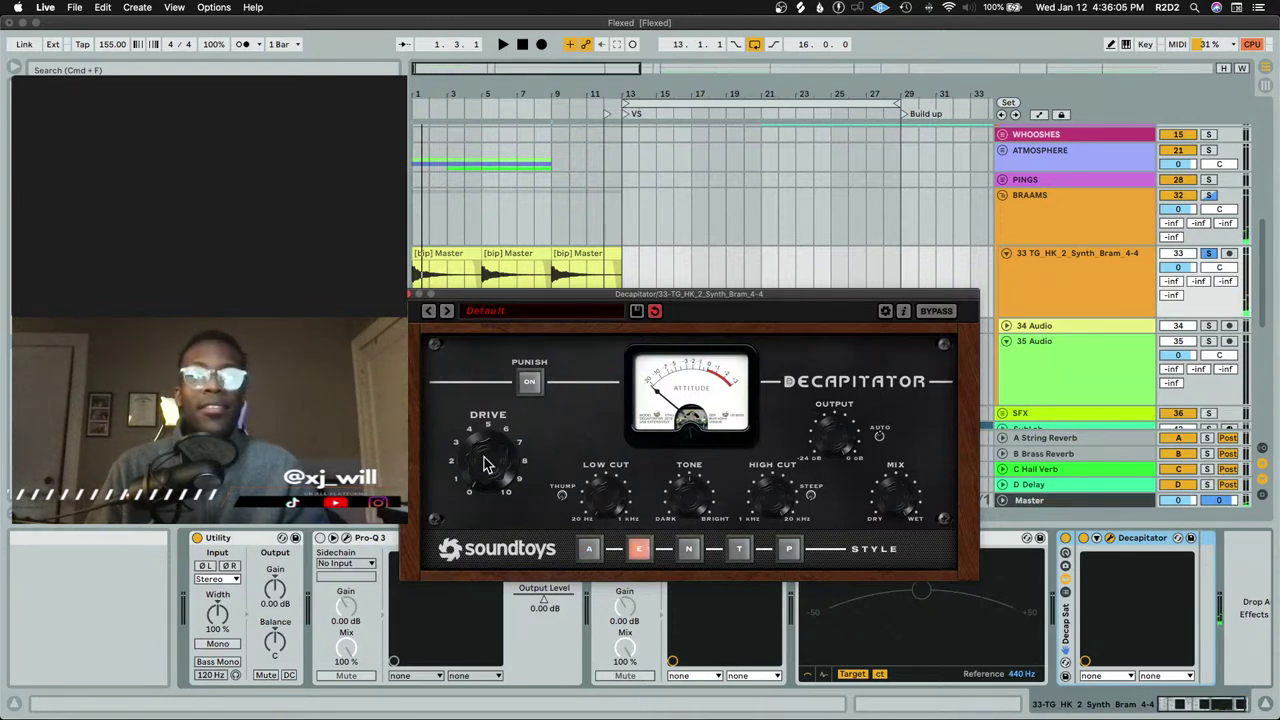
key(space)
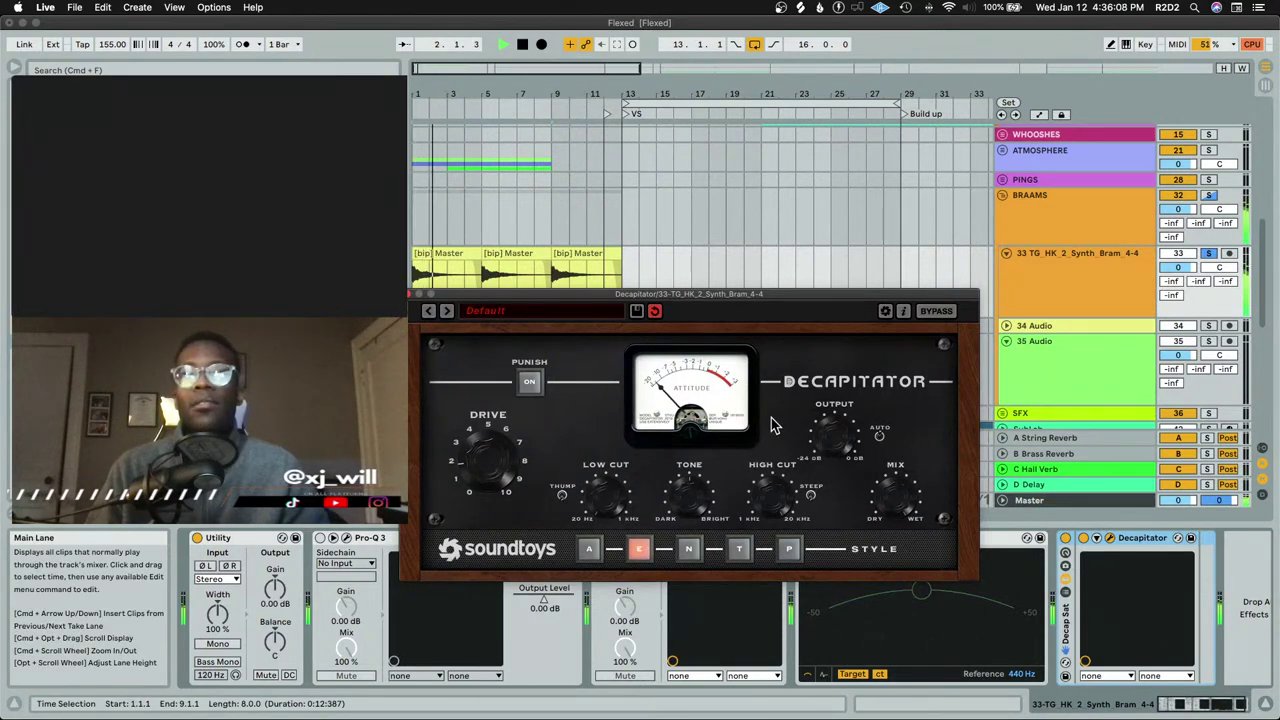
key(space)
click(410, 292)
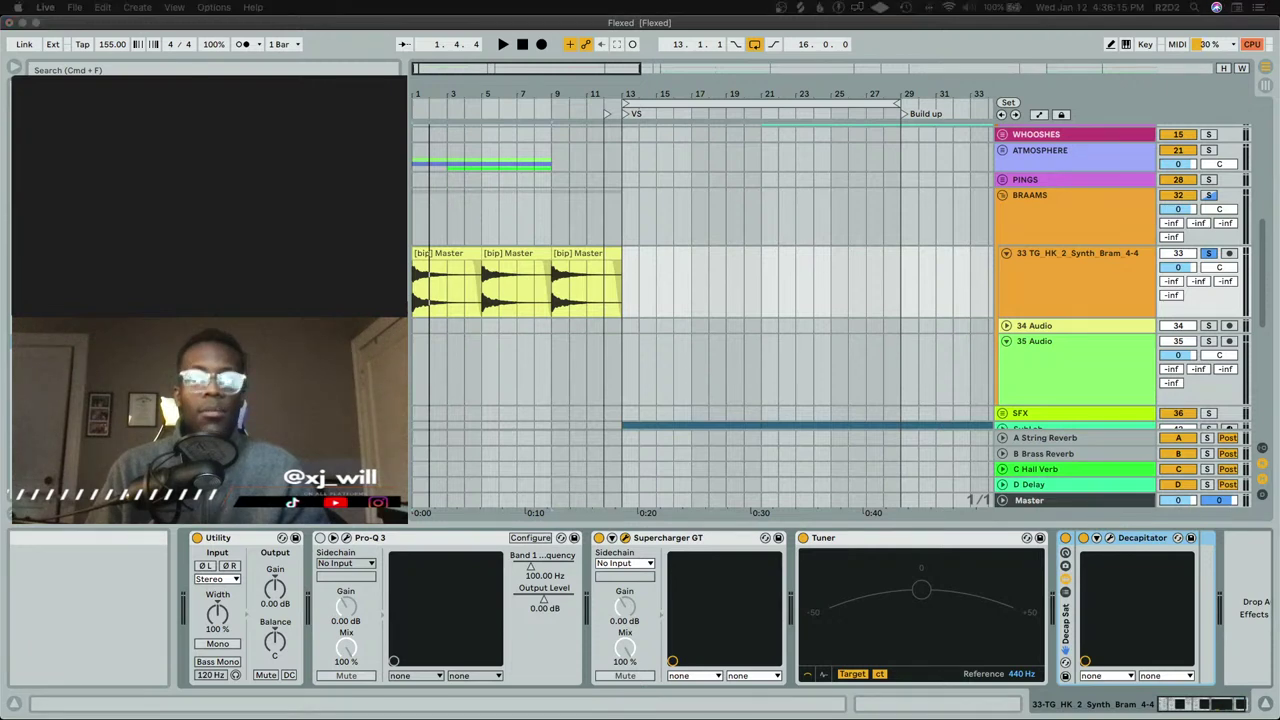
Reopen Supercharger GT on the braam track and set its output to -2.1 dB during playback
click(626, 537)
key(space)
drag(678, 323, 697, 366)
mouse_move(922, 420)
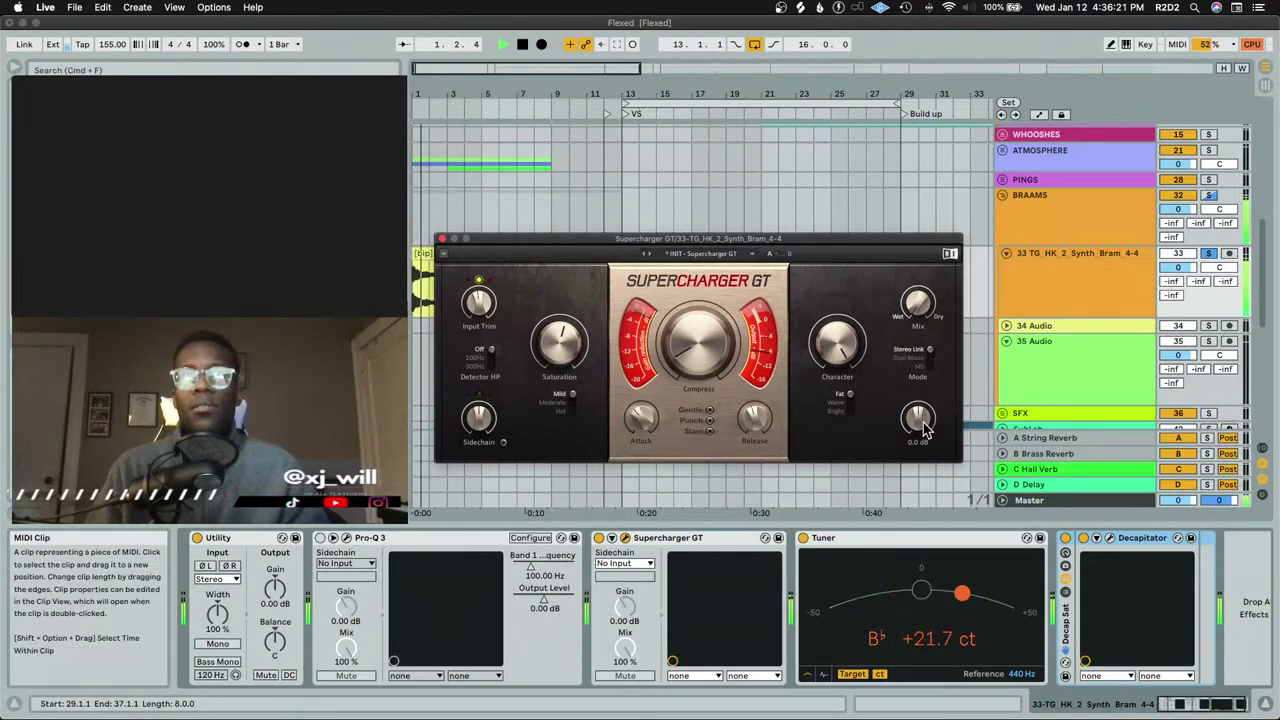
drag(922, 420, 922, 428)
key(space)
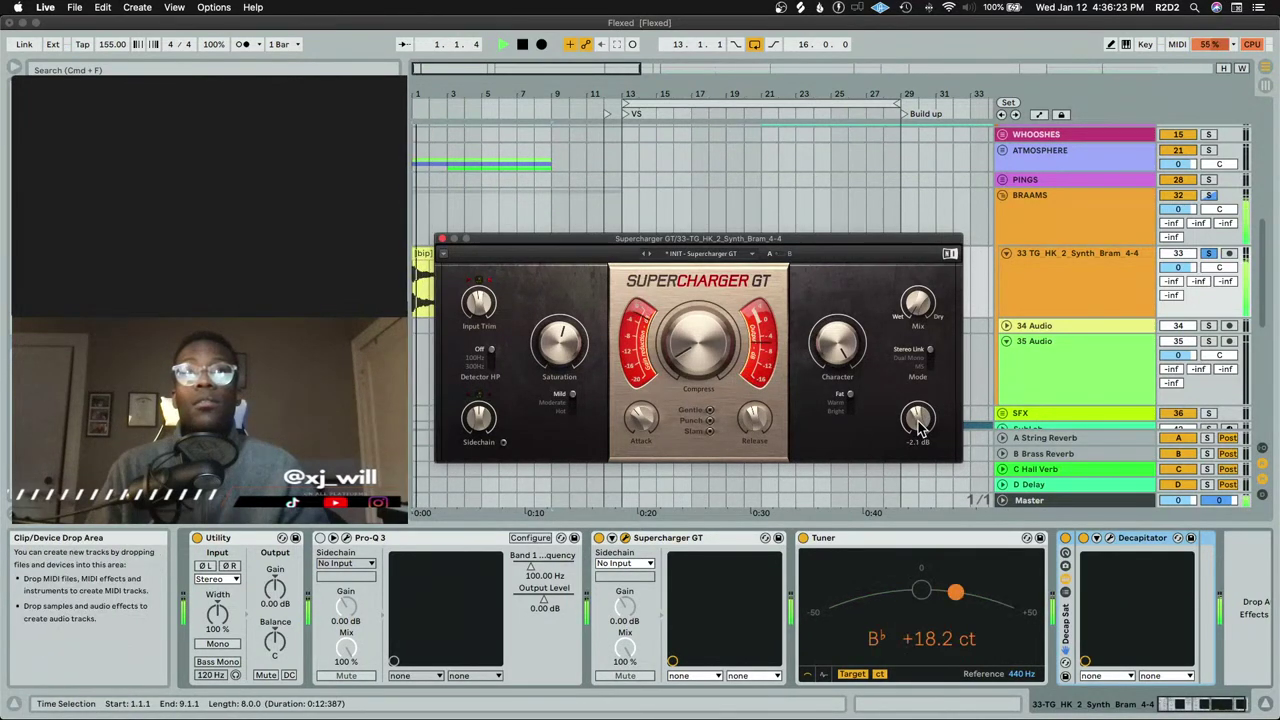
Set Supercharger GT's input trim to -4.4 dB and saturation to 4.25, close its window and stop playback
drag(479, 302, 479, 310)
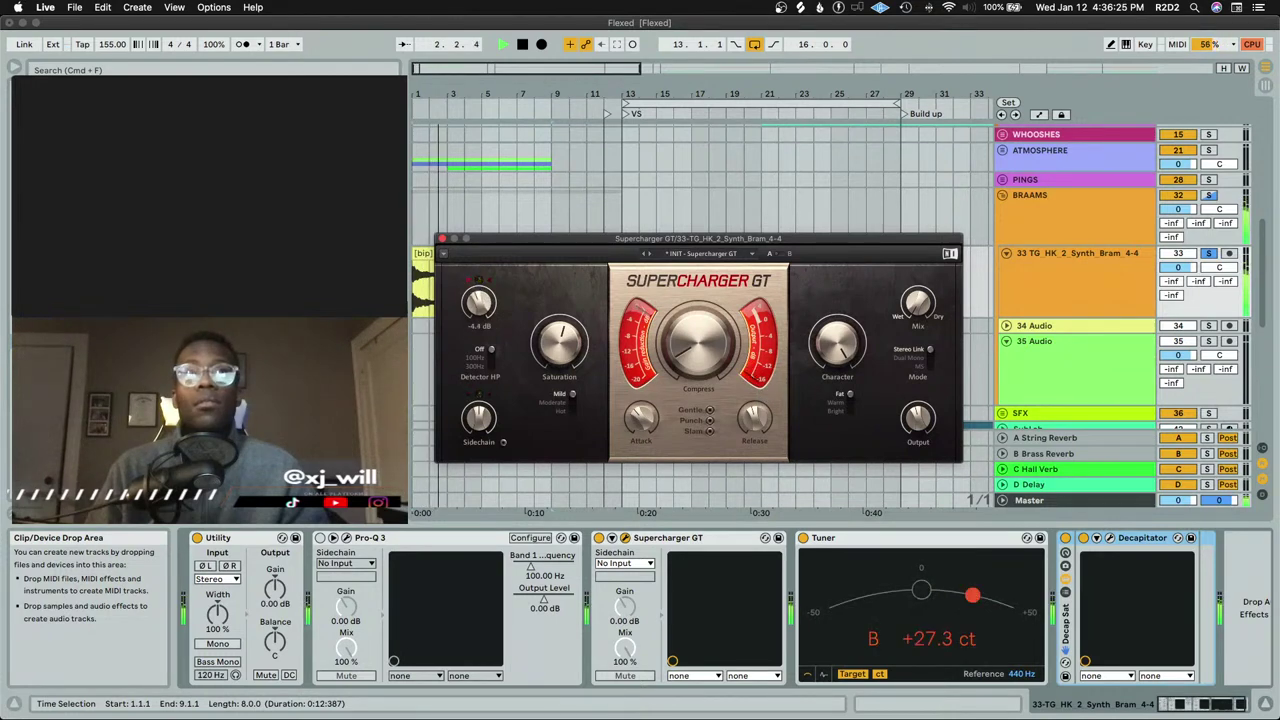
mouse_move(551, 347)
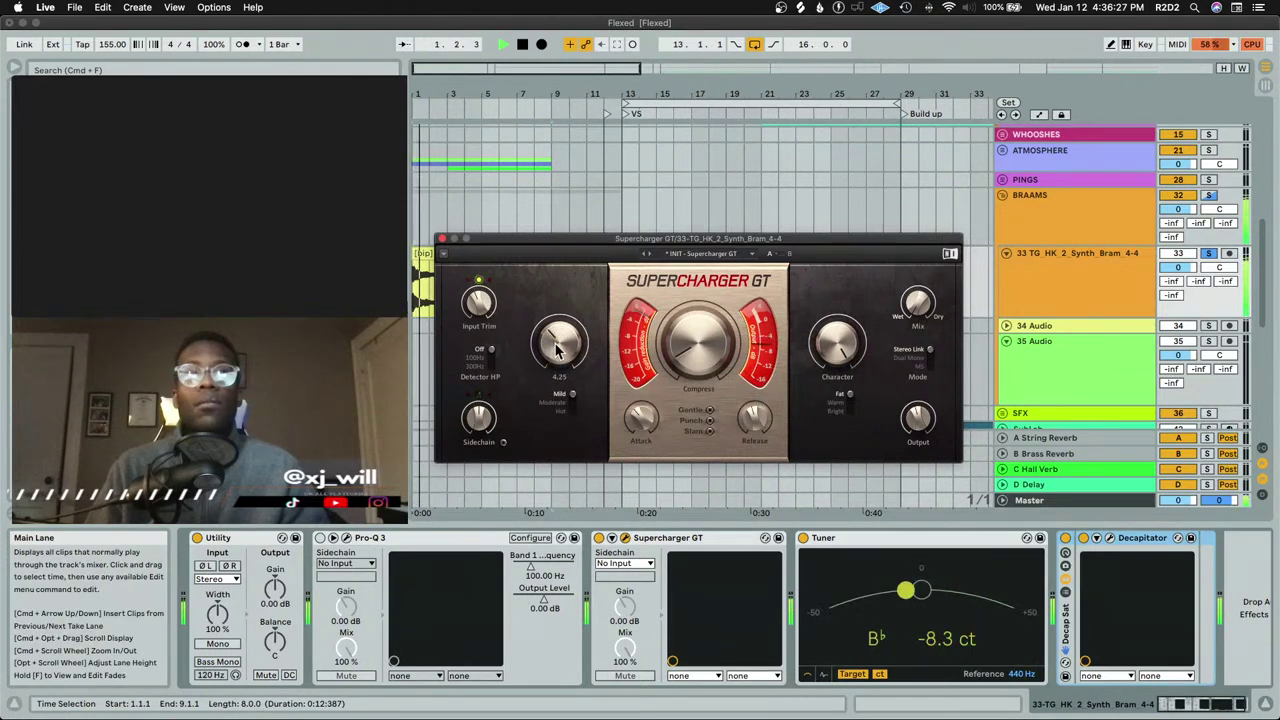
click(443, 239)
key(space)
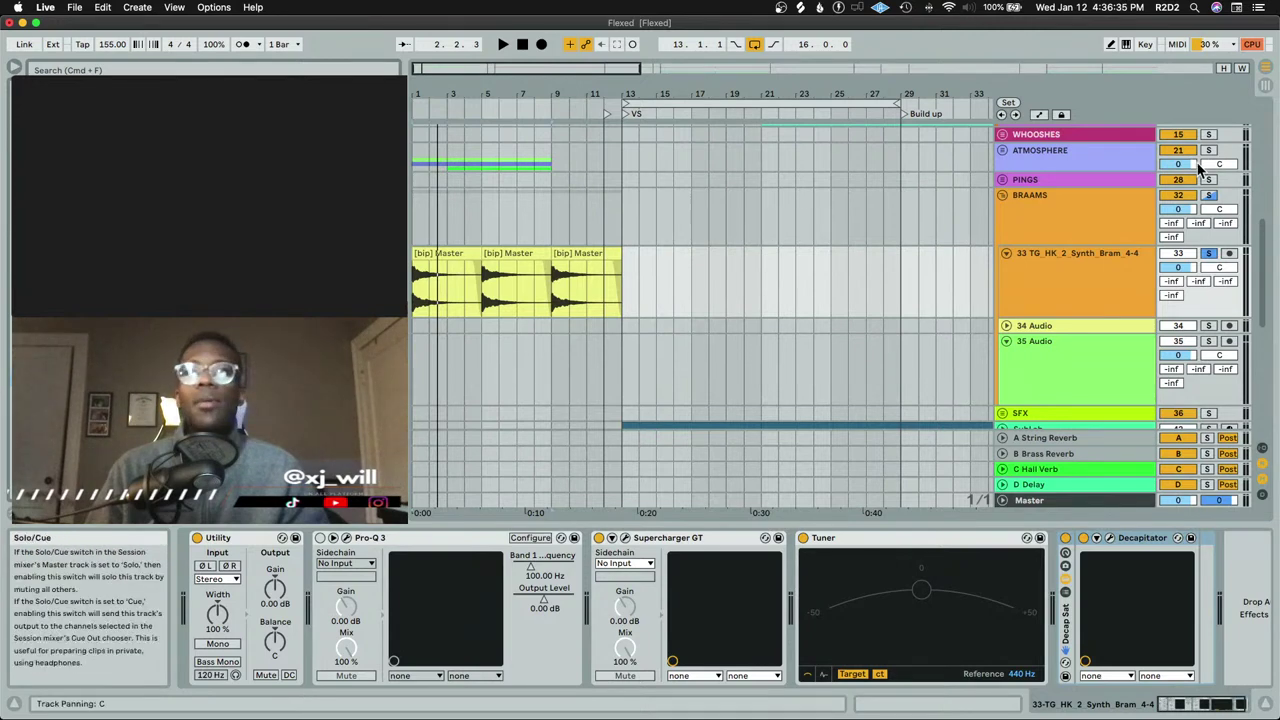
Unsolo the braam track, fold the BRAAMS group, and unfold the HITS group with its drum tracks
click(1001, 195)
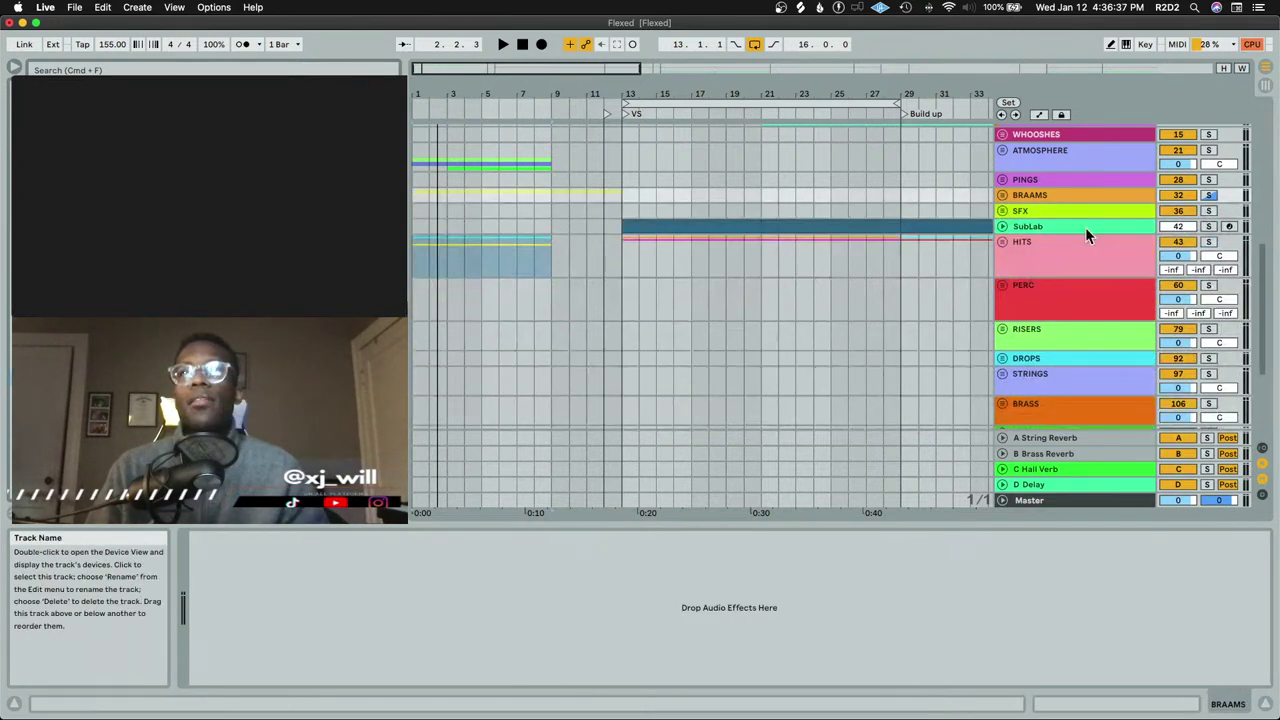
click(1001, 195)
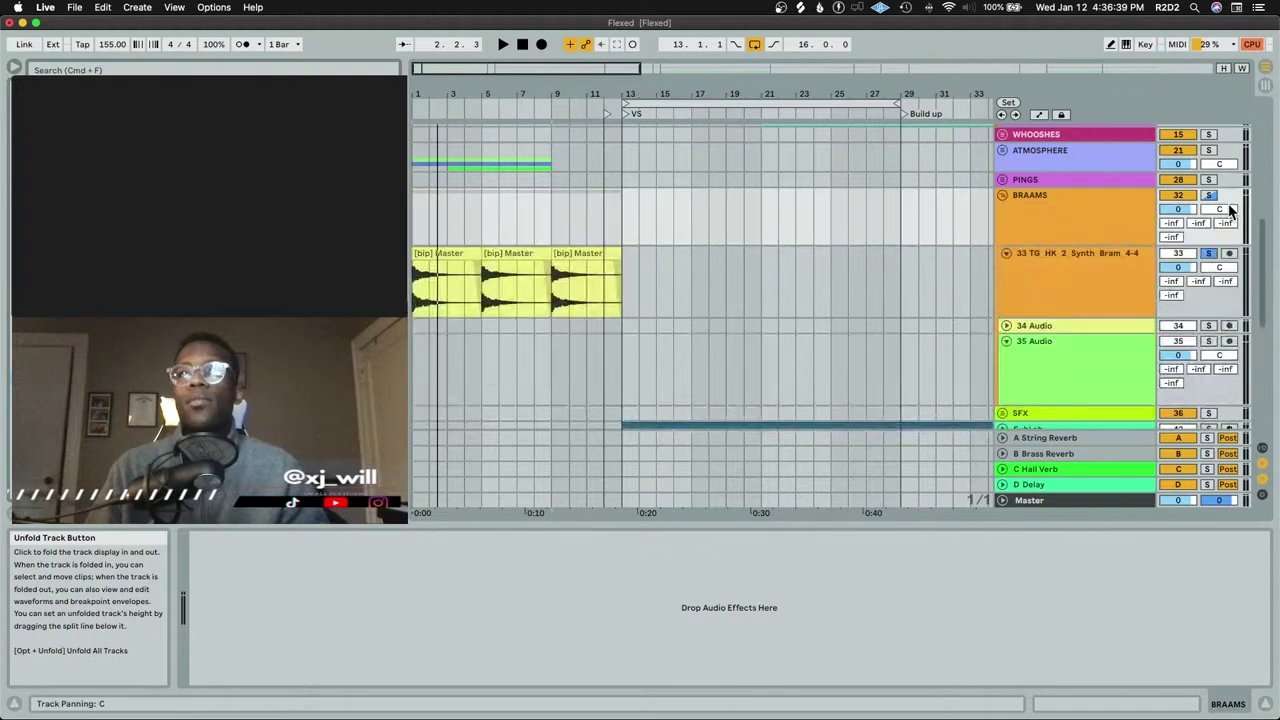
click(1002, 195)
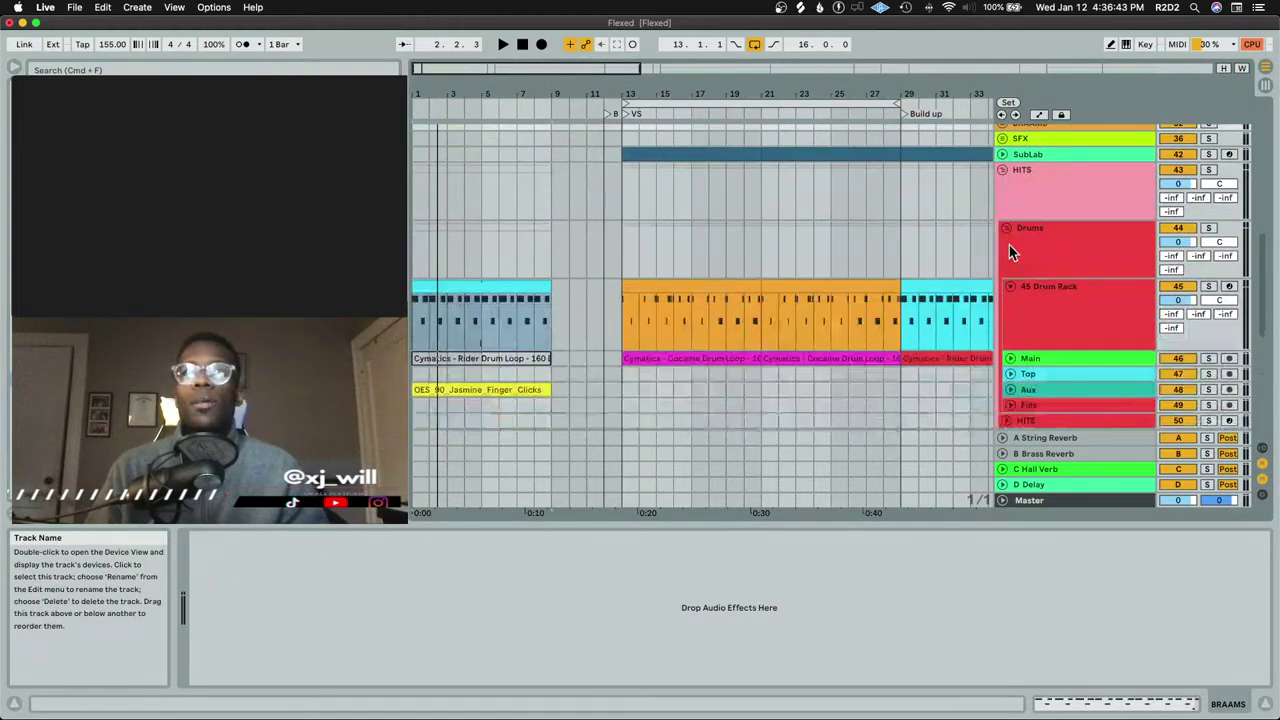
Fold the Drums group and show the Booms chain of the HITS track's Trailer Drum Rack
click(1033, 236)
click(1007, 228)
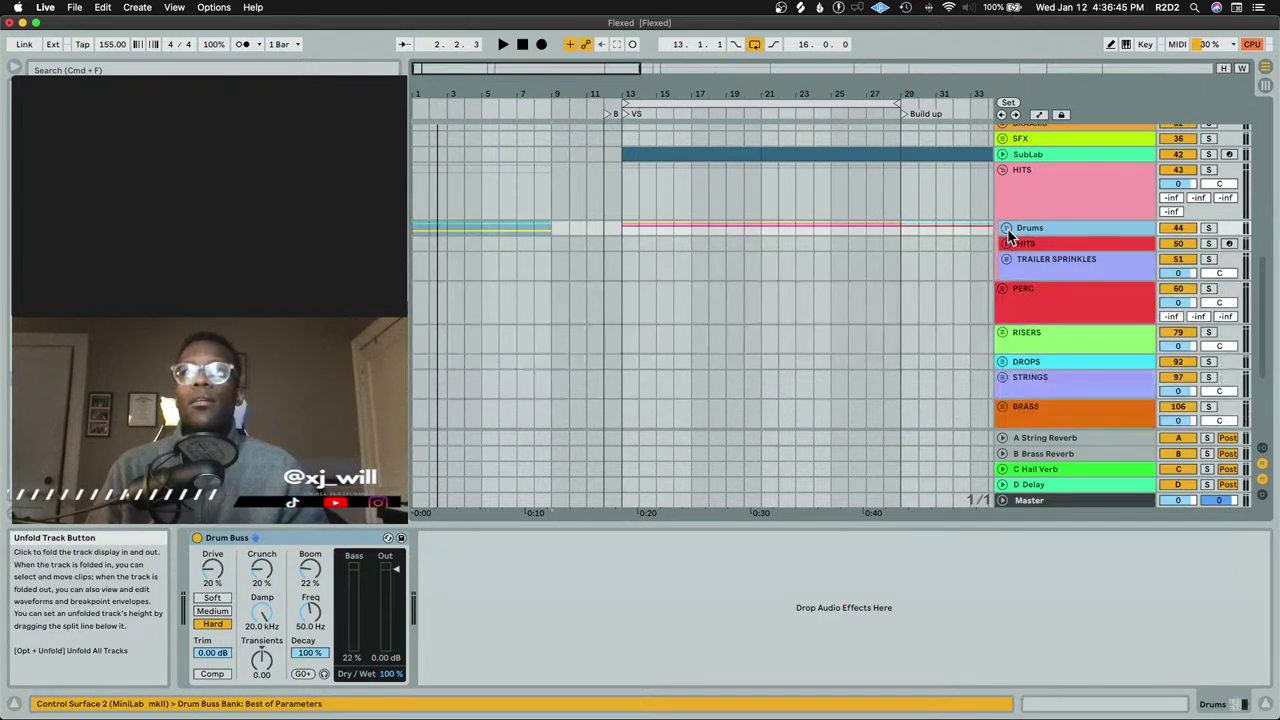
click(1022, 244)
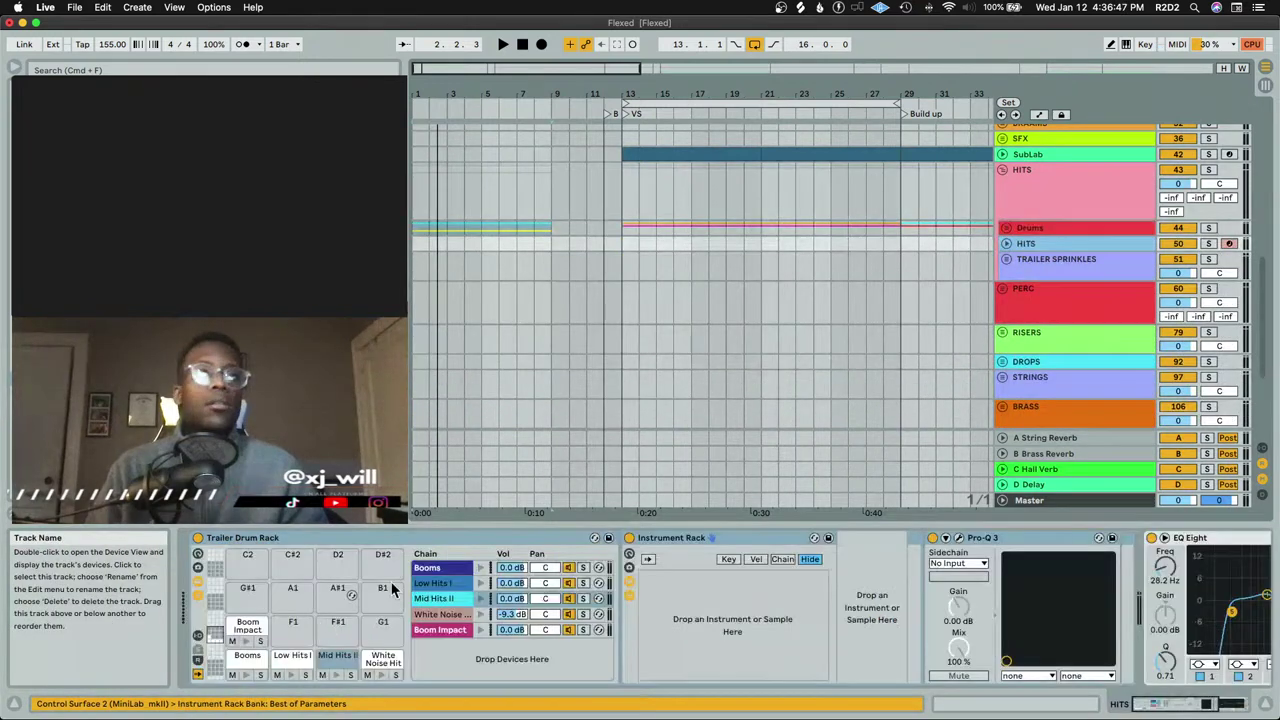
click(445, 567)
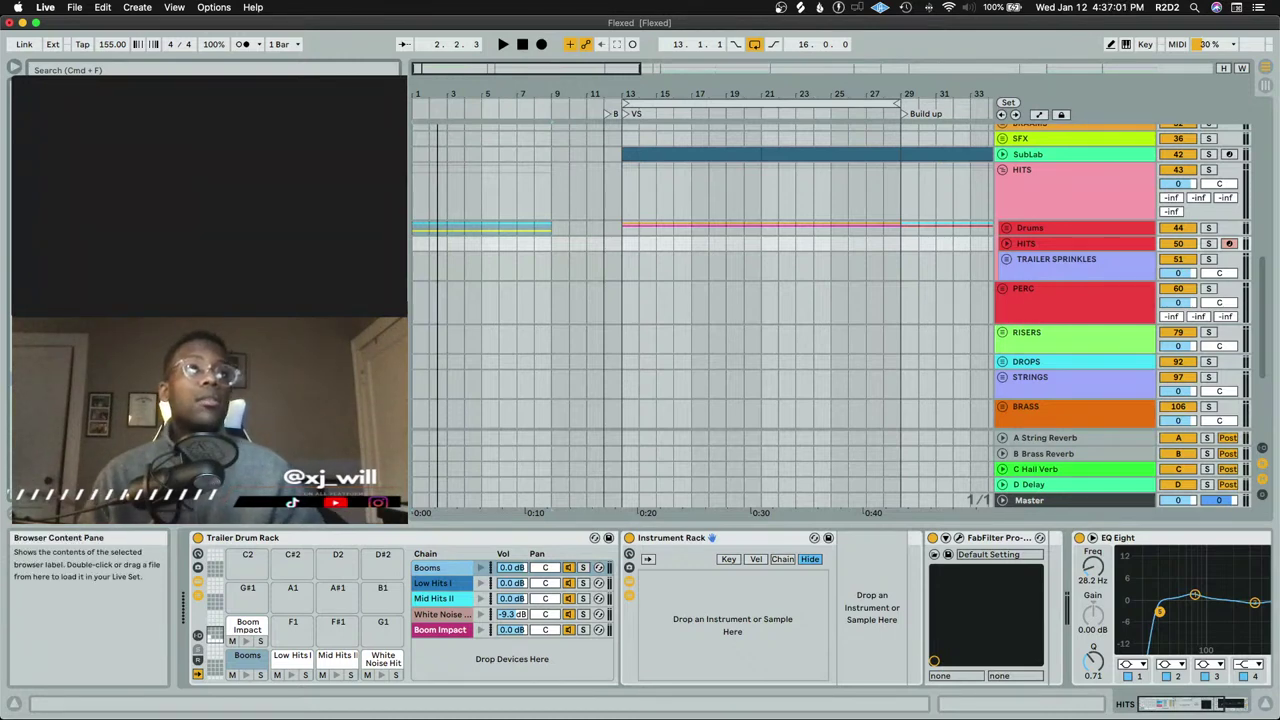
right_click(332, 334)
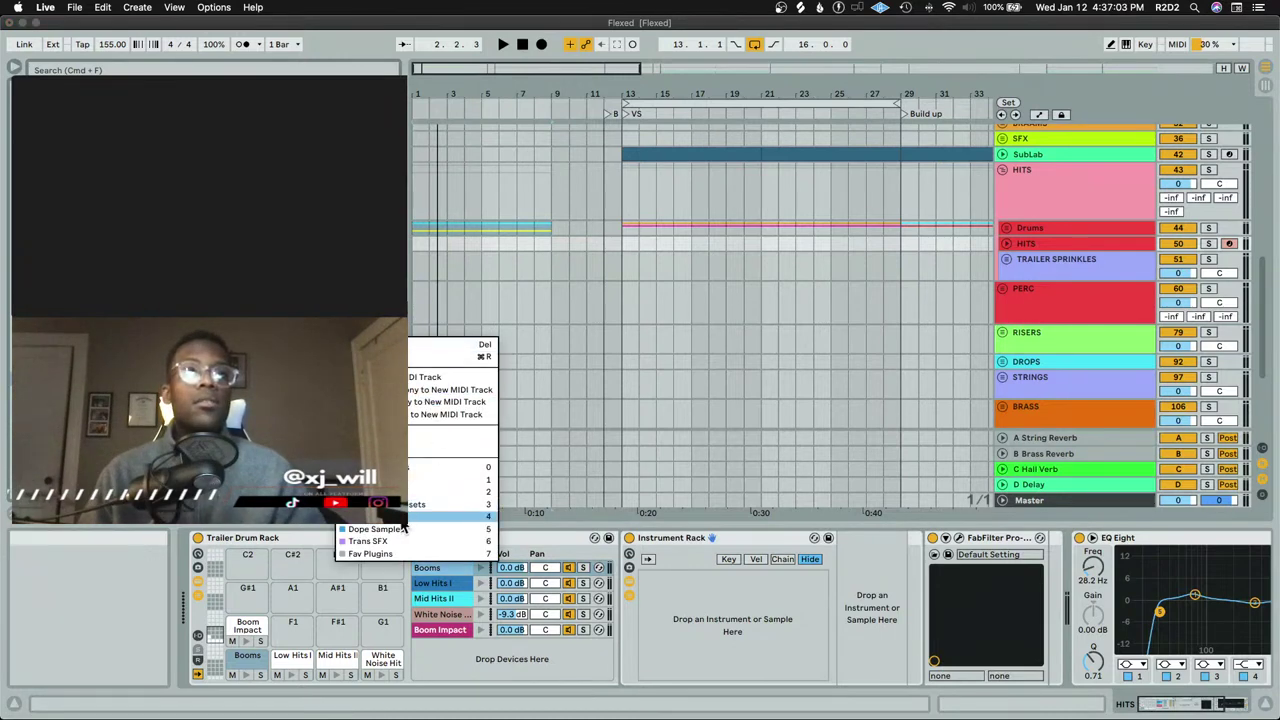
key(Escape)
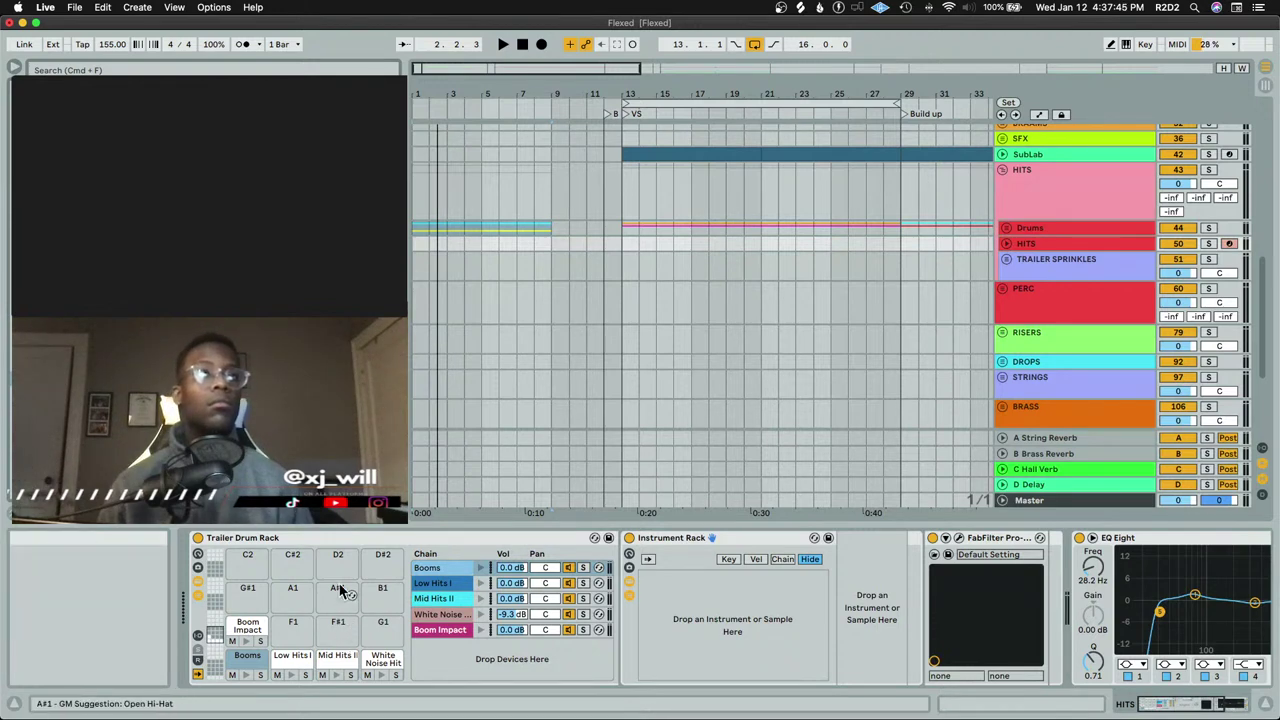
Unfold the HITS track and create an empty MIDI clip over its first eight bars
click(1006, 244)
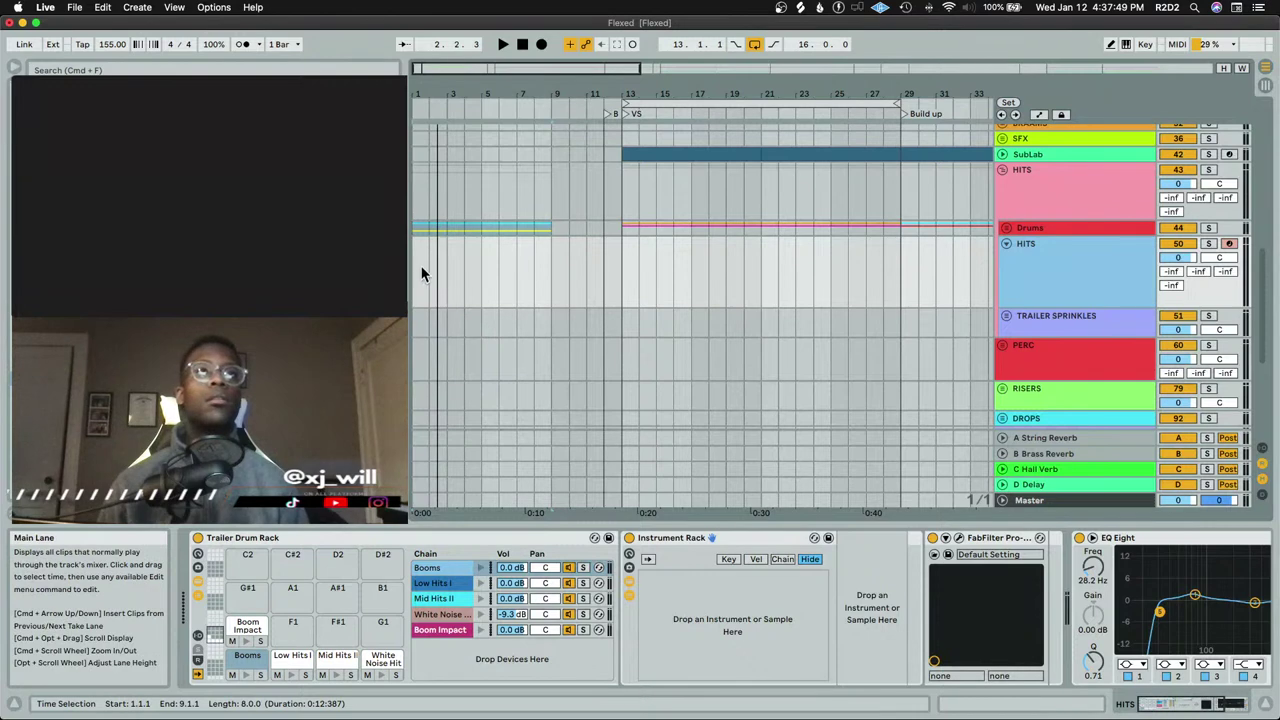
drag(415, 272, 557, 278)
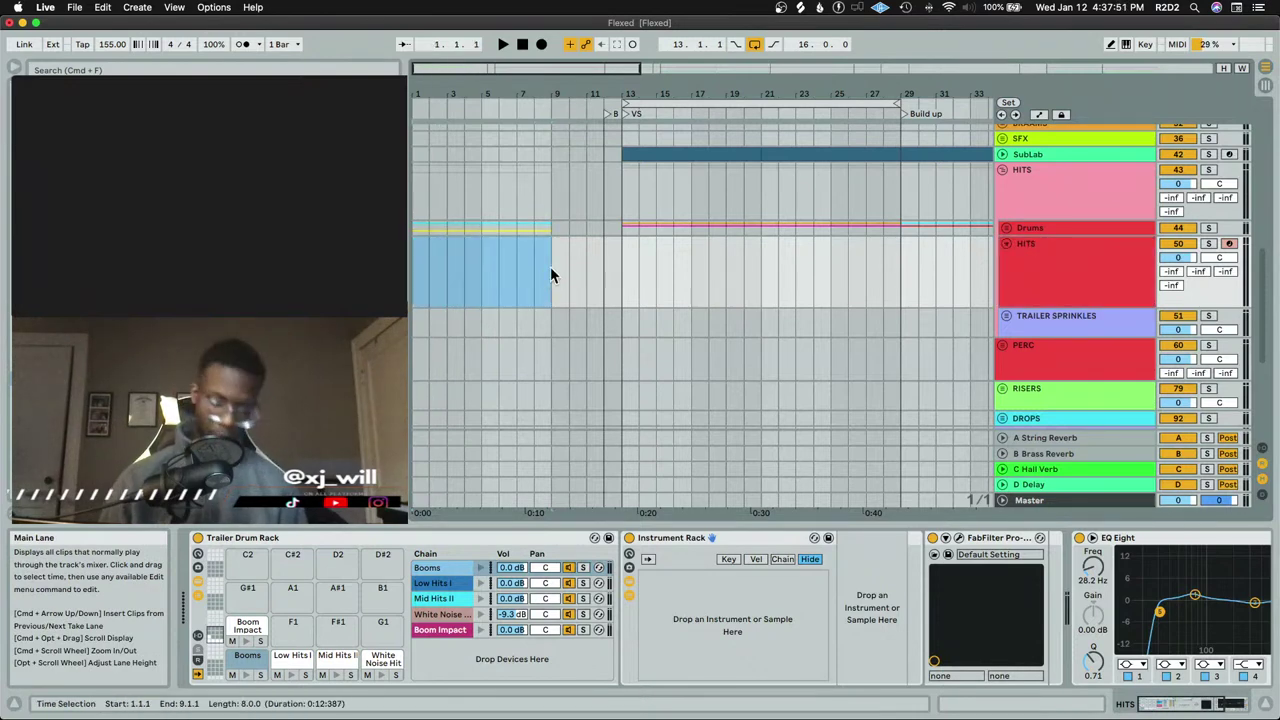
key(super+shift+m)
Load the KFDT - Hybrid Boom 11 sample into the Booms chain's empty Instrument Rack and set it to 1-Shot playback
key(shift+Tab)
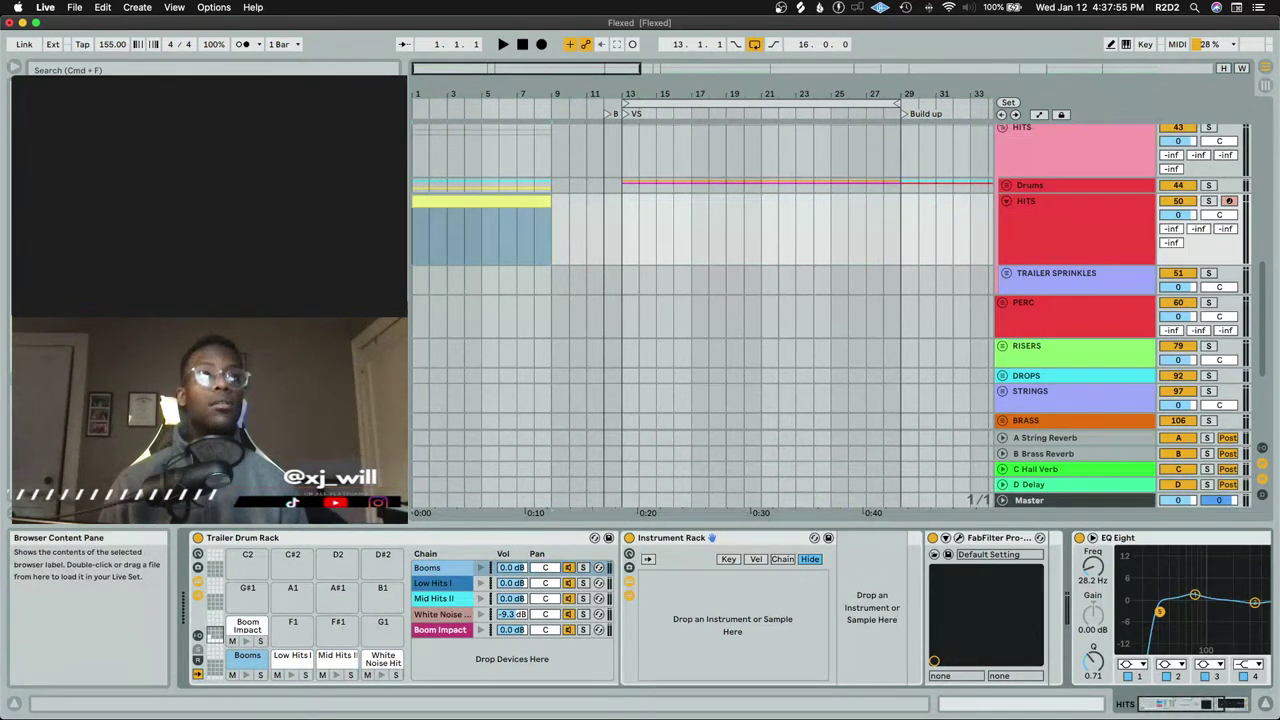
drag(652, 618, 726, 576)
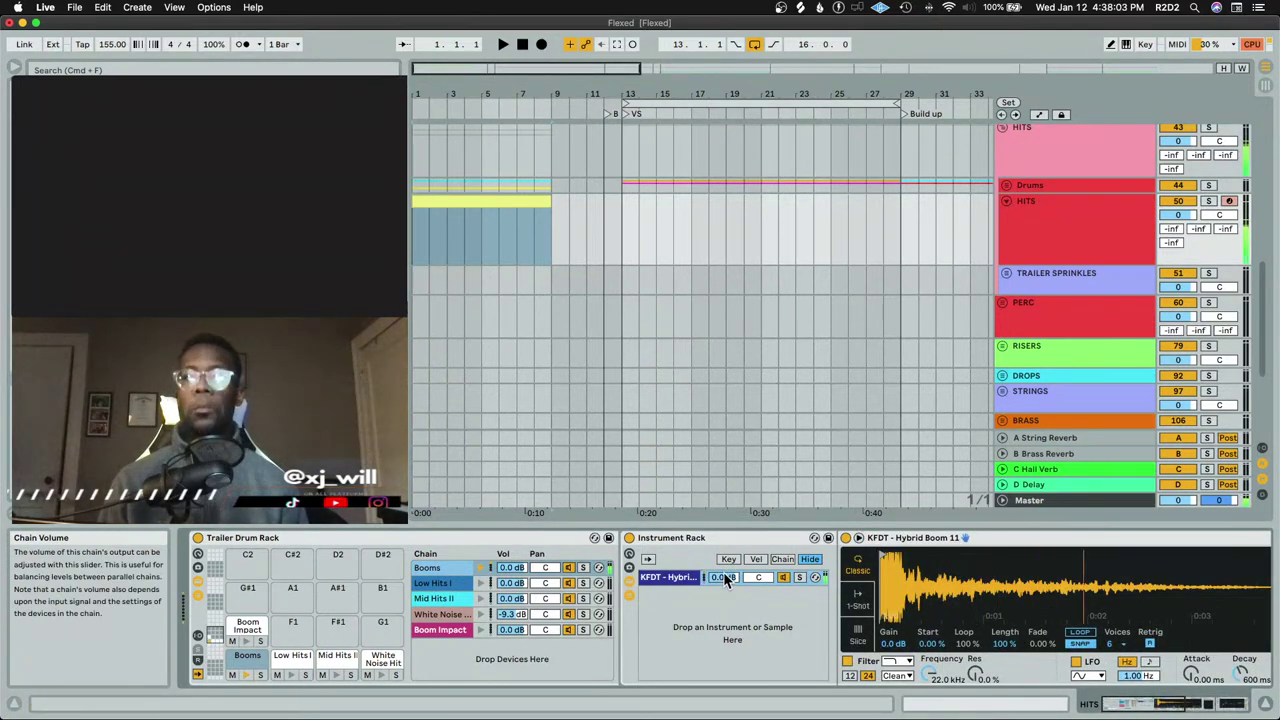
click(857, 605)
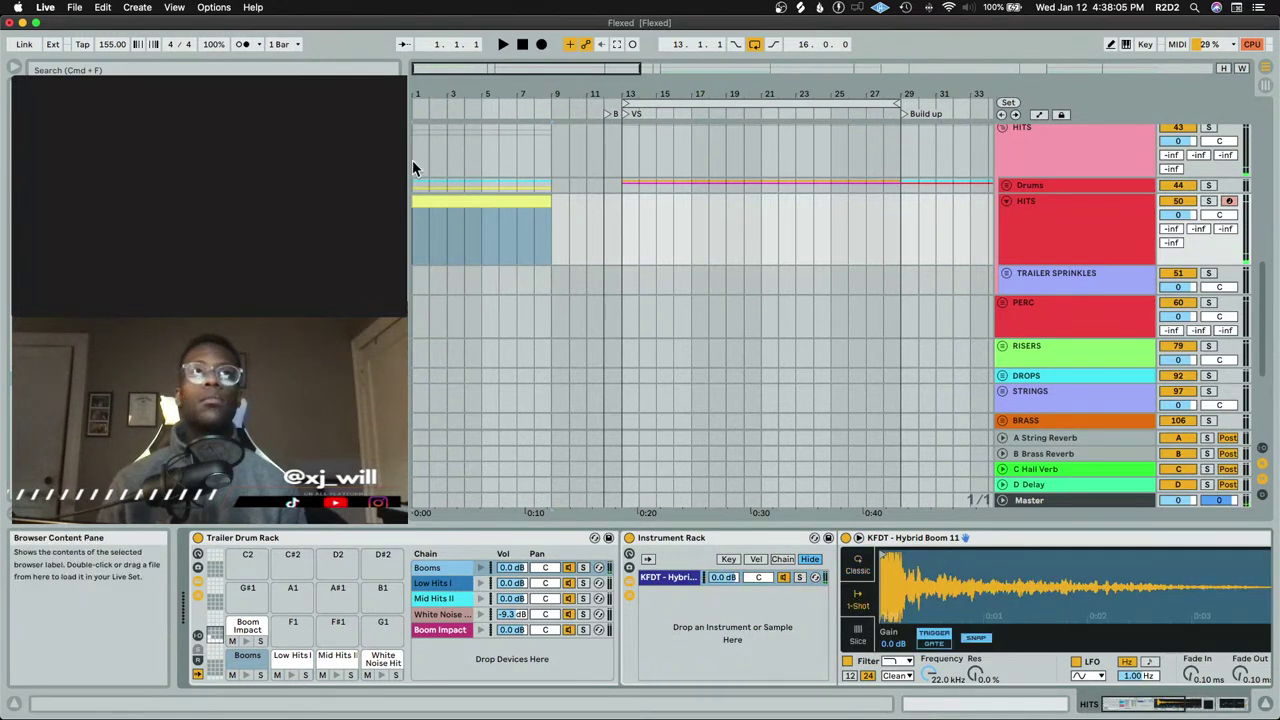
Add a Booms note at the start of the new HITS clip and lengthen it to about one bar
double_click(471, 200)
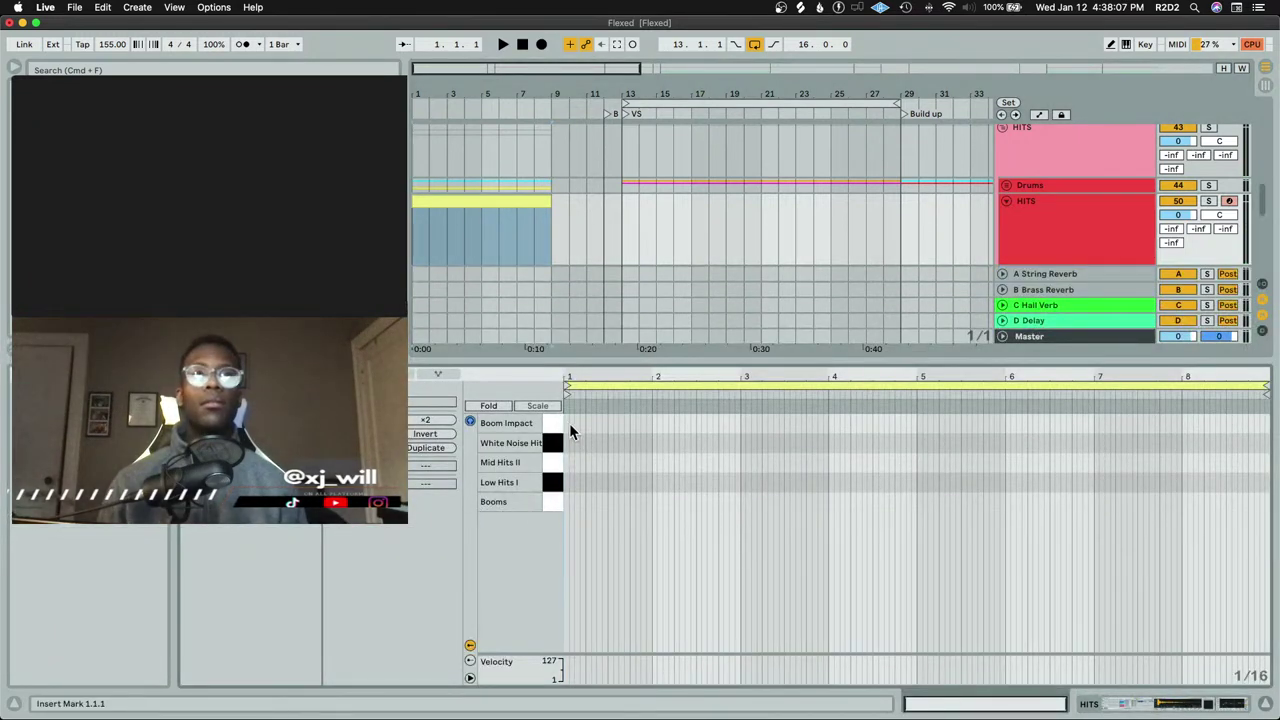
click(564, 498)
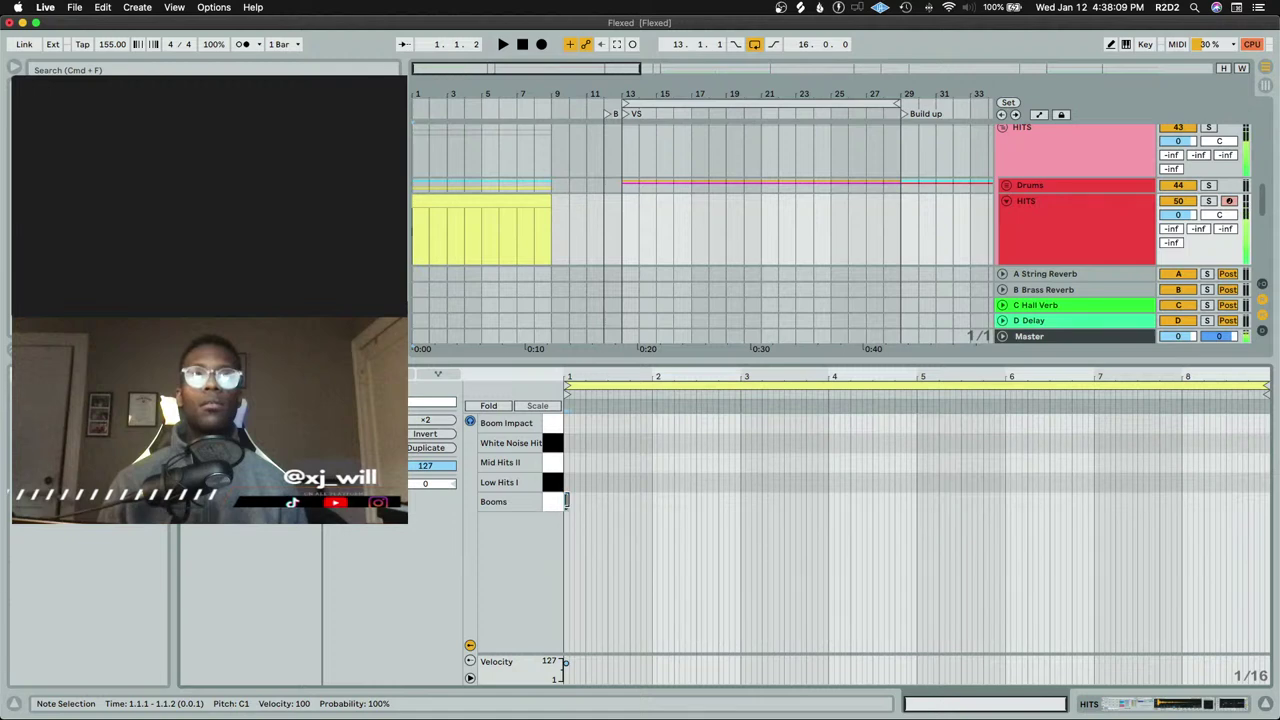
drag(565, 503, 651, 503)
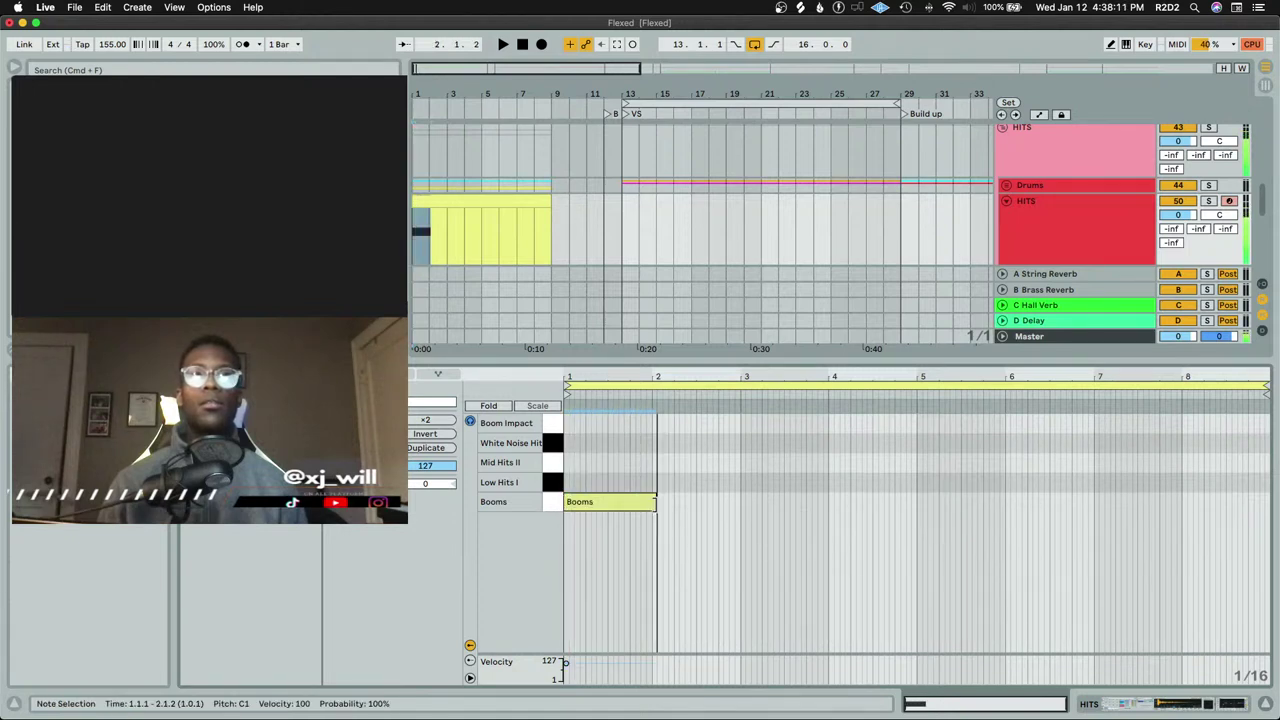
Layer ESE - QUANTUM - BOOM - KP - Cathedral - (Distant) into the Booms Instrument Rack in 1-Shot mode and play the intro
key(shift+Tab)
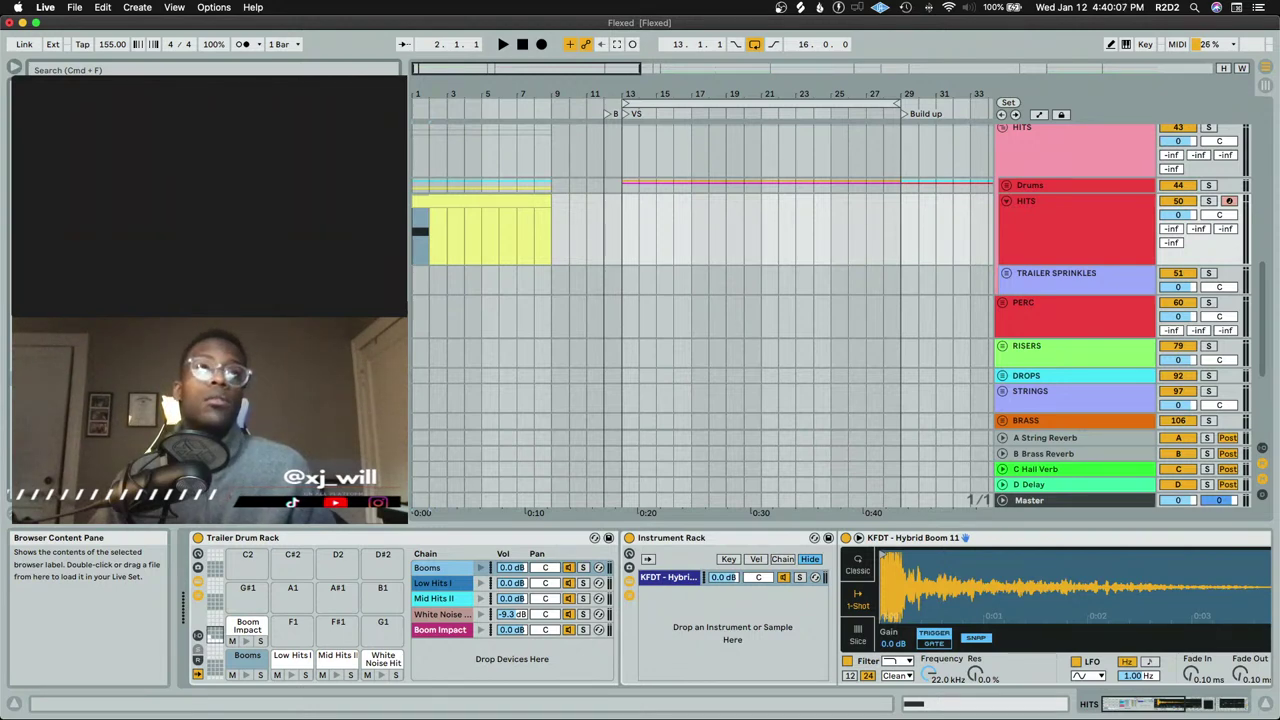
drag(966, 537, 771, 615)
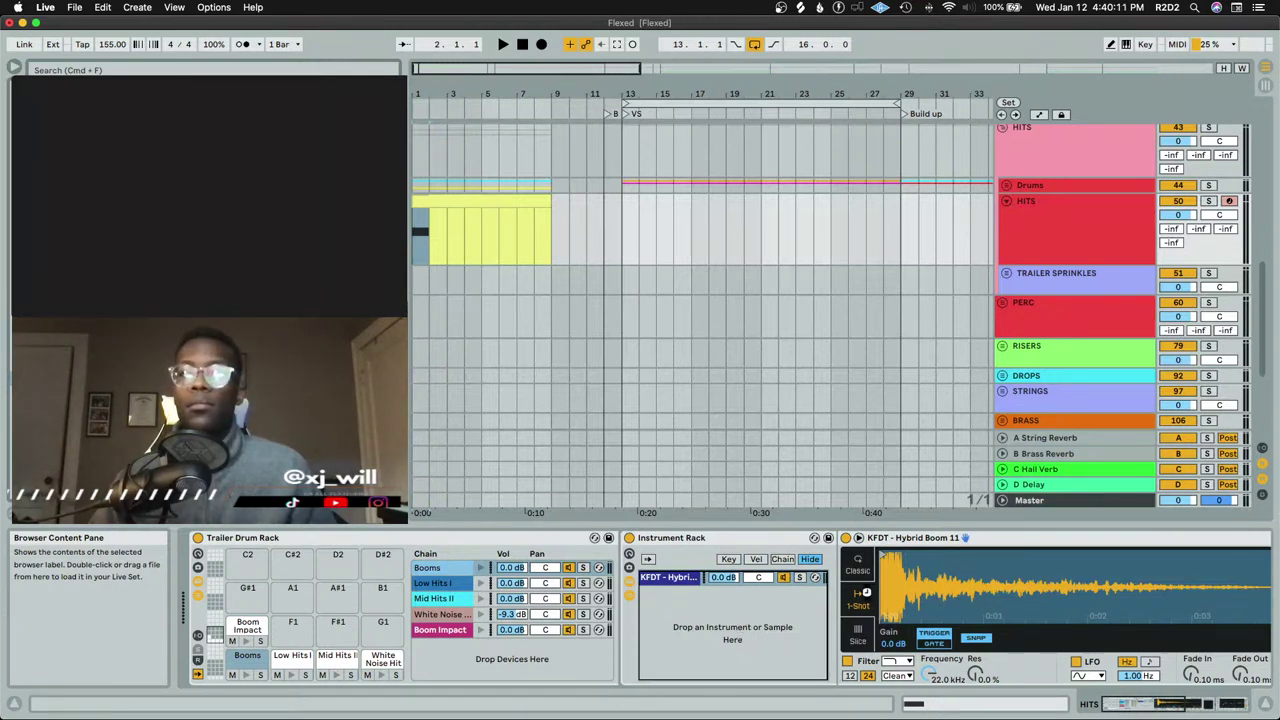
click(855, 604)
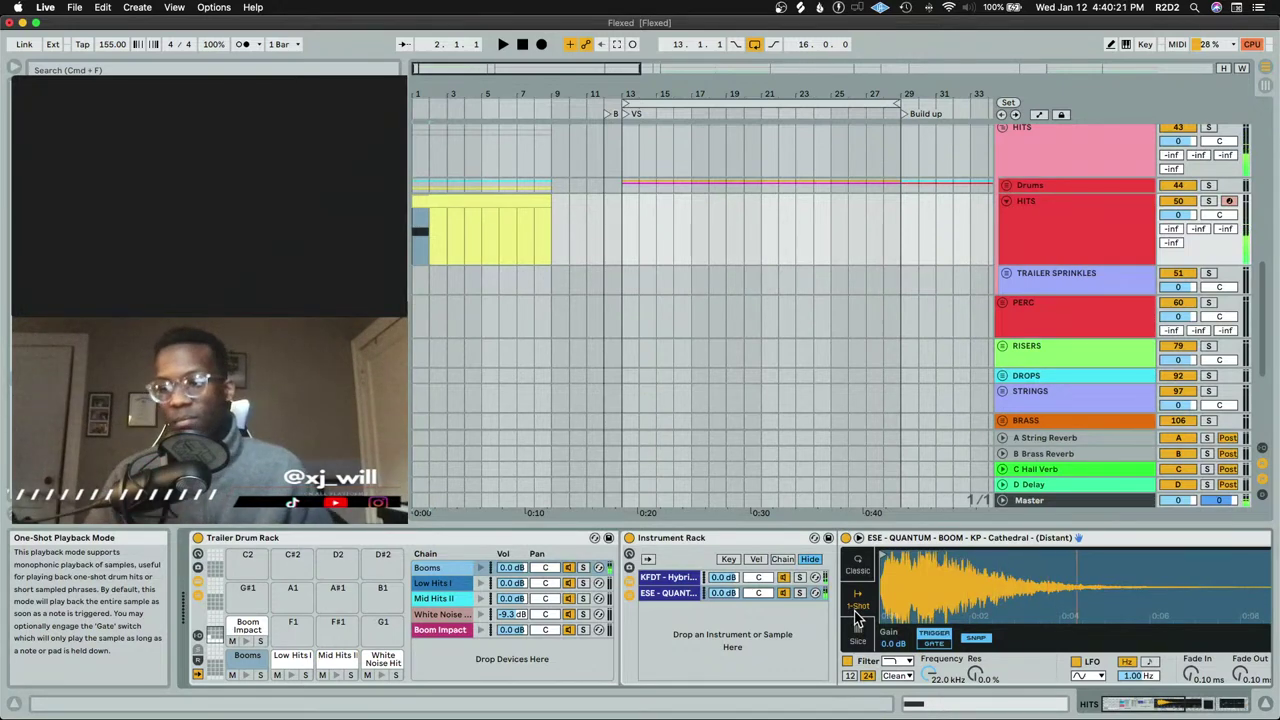
key(space)
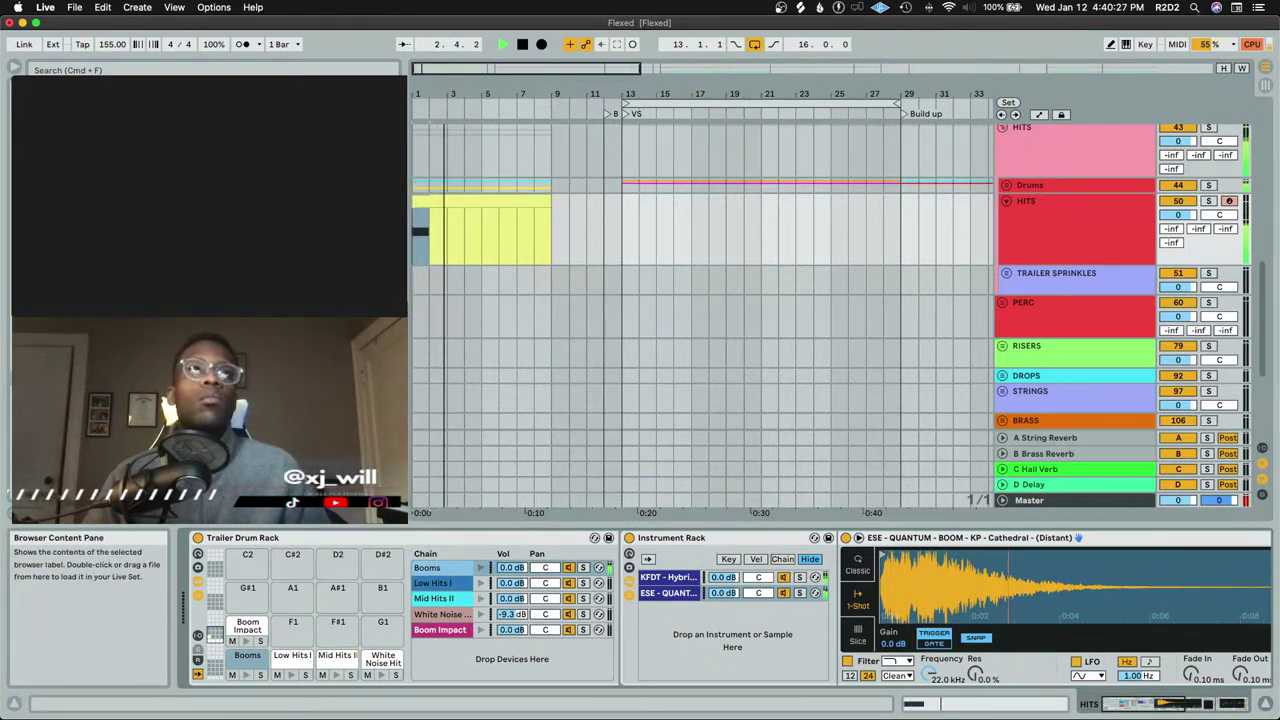
key(space)
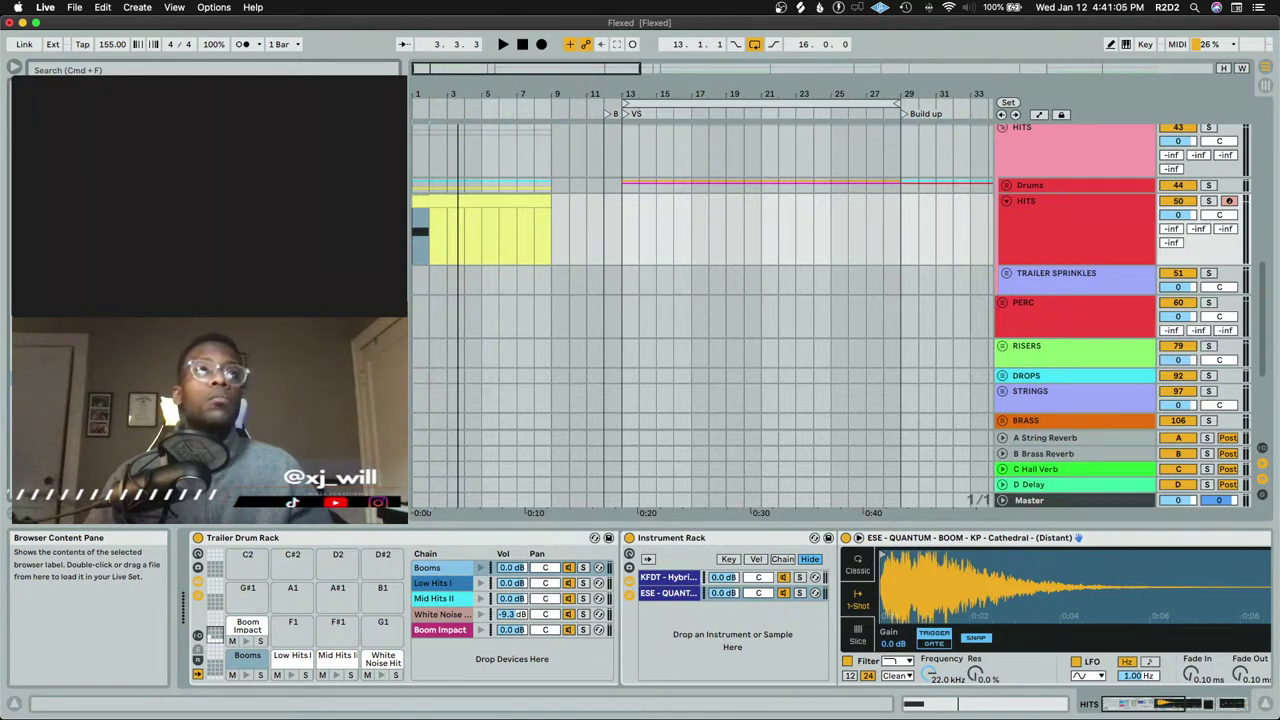
Add CSDS BOOM Shake My Pants as a third 1-Shot layer in the Booms rack and trim it to its first hit
click(680, 668)
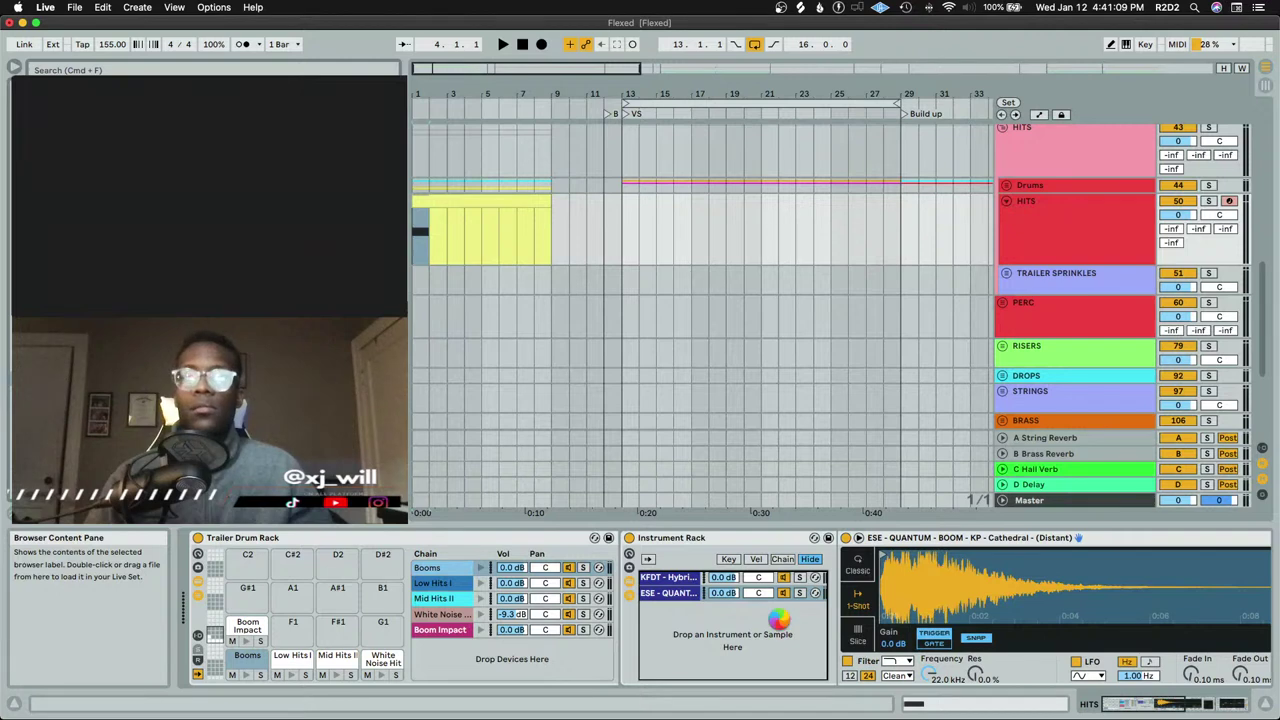
click(857, 604)
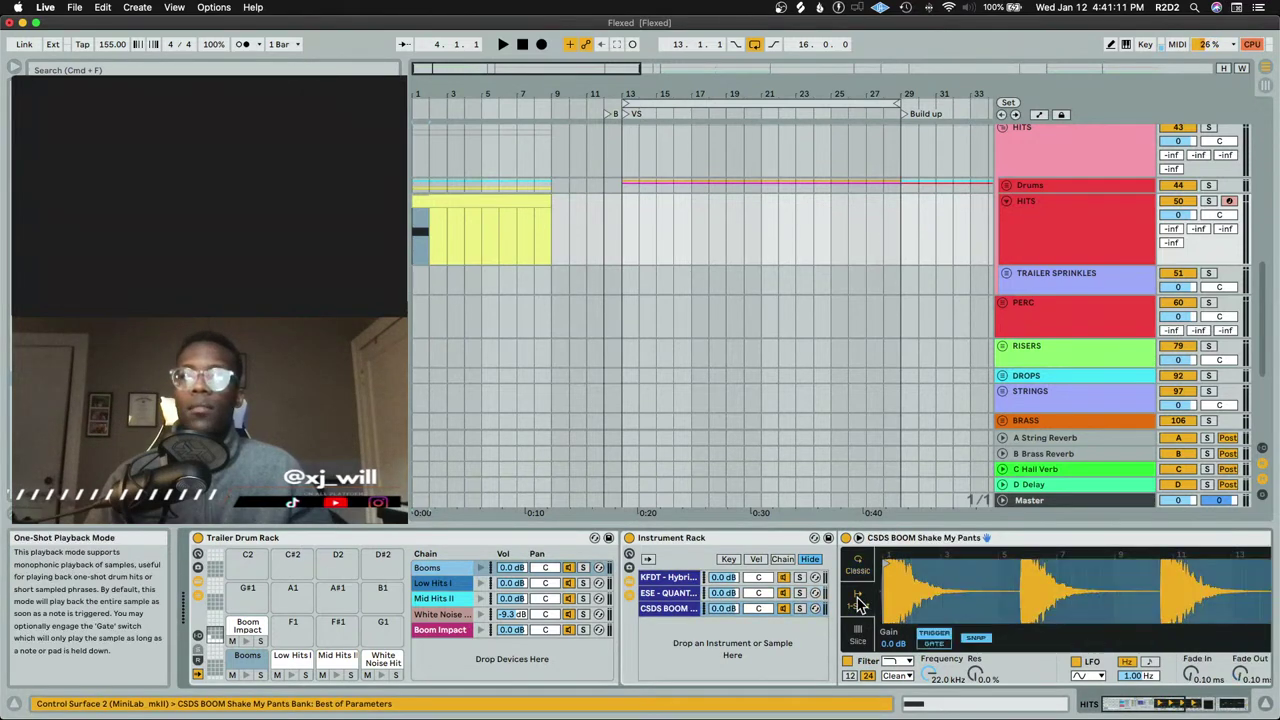
drag(1068, 566, 661, 595)
scroll(615, 608, left, 5)
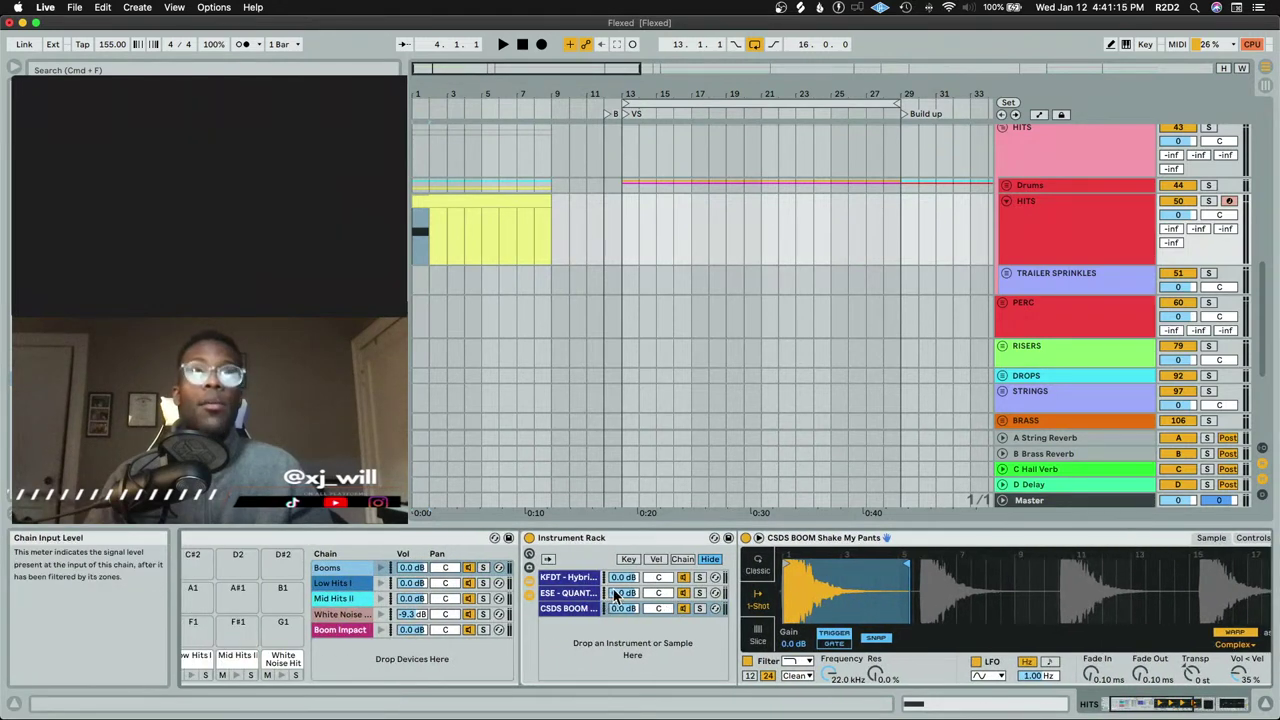
Solo the HITS track, play the layered booms, and zoom in on the start of the CSDS BOOM Shake My Pants waveform
click(553, 578)
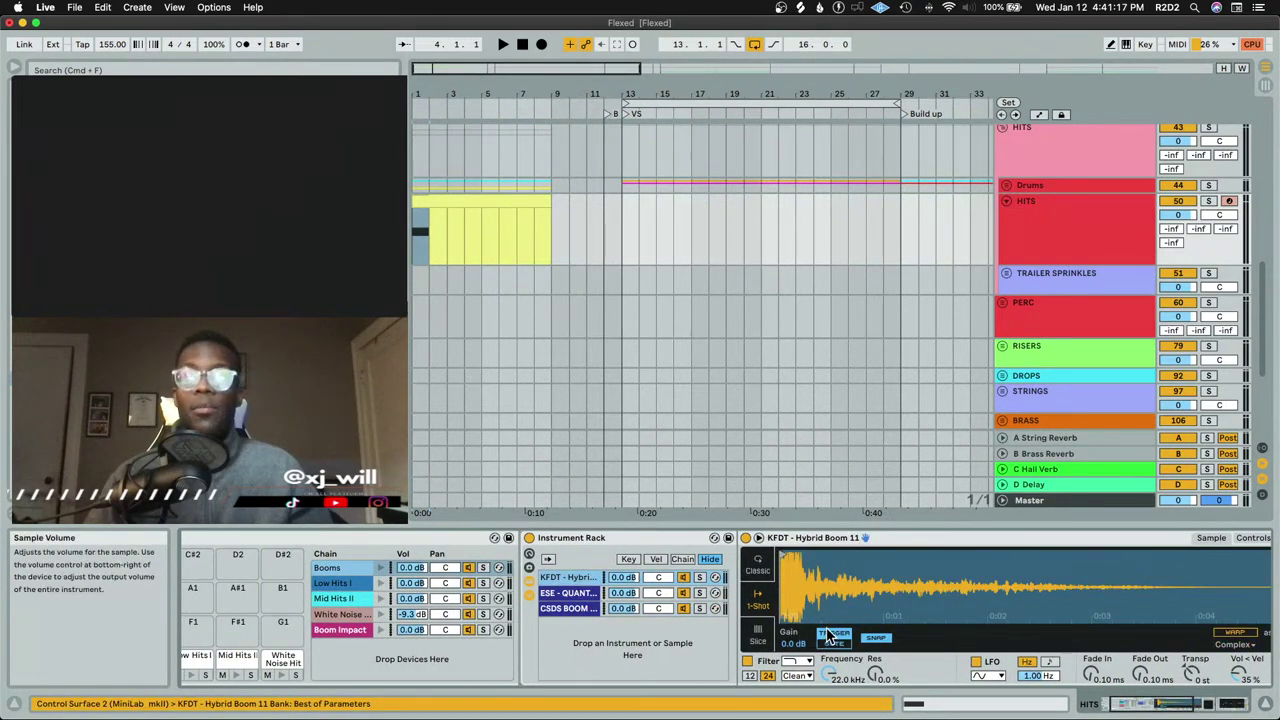
click(1210, 200)
key(space)
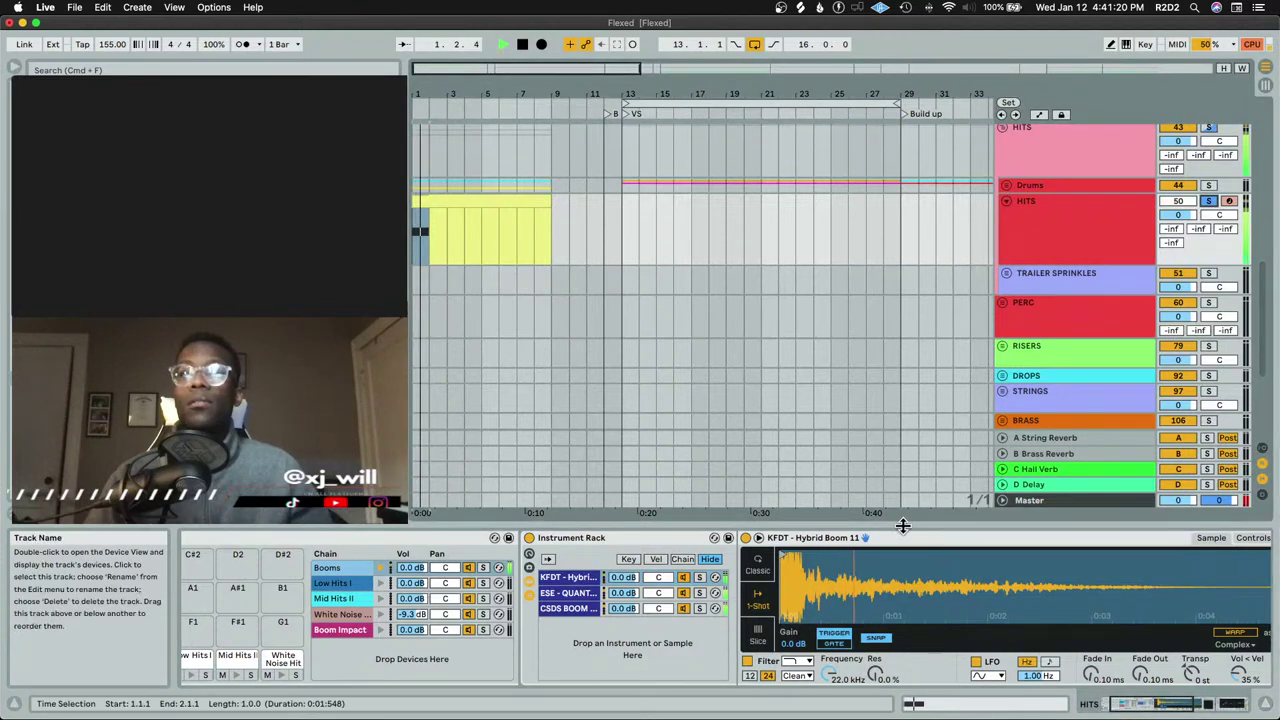
key(space)
click(587, 608)
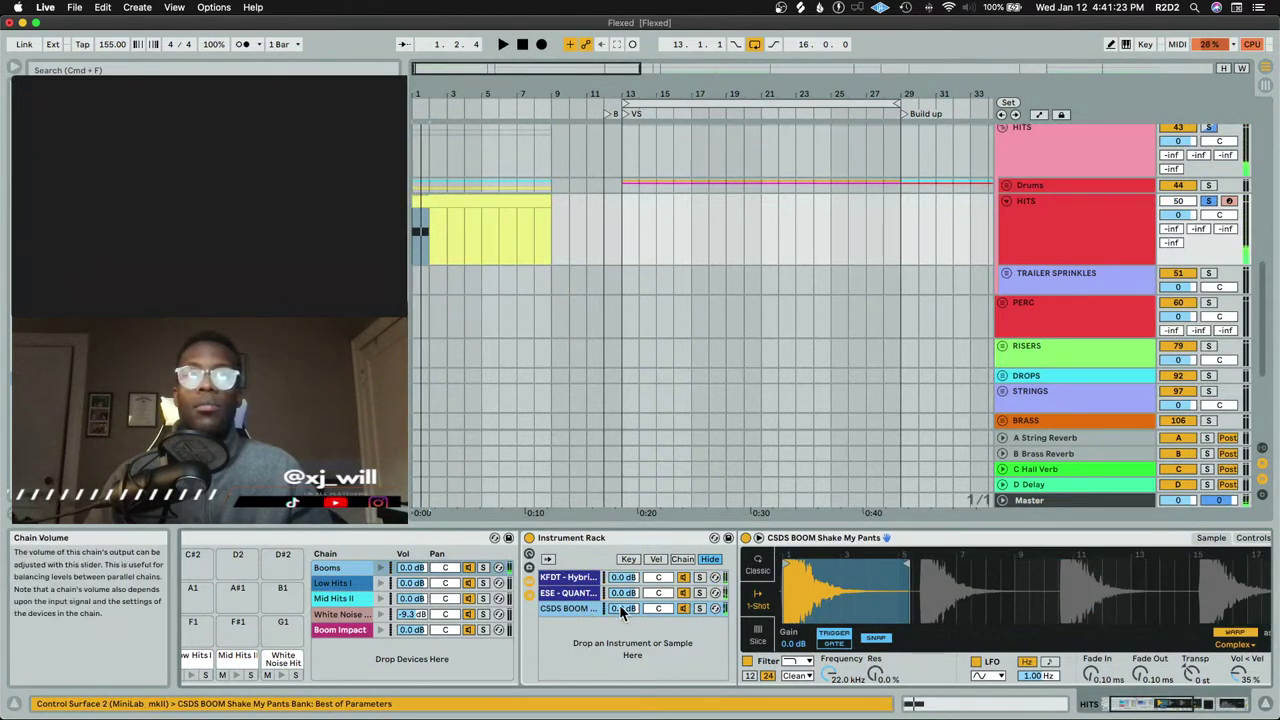
drag(831, 614, 831, 685)
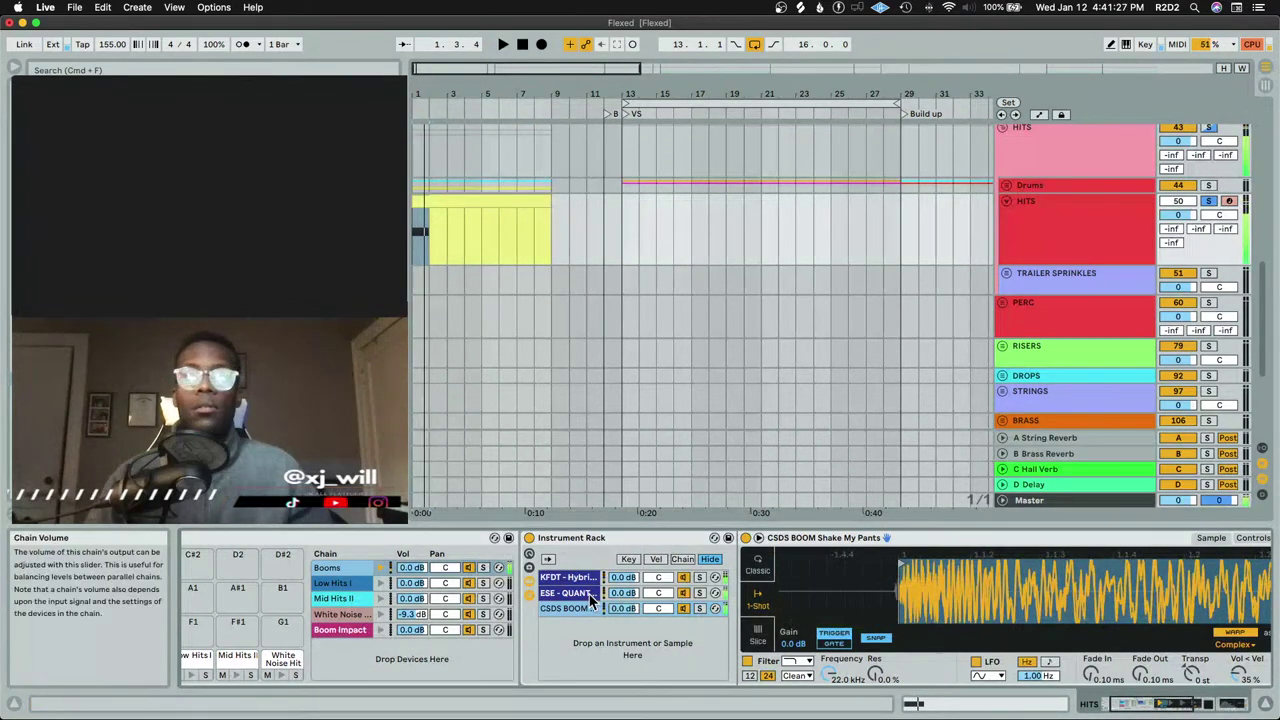
Solo the ESE - QUANTUM chain in the Booms rack and play it on its own
click(612, 596)
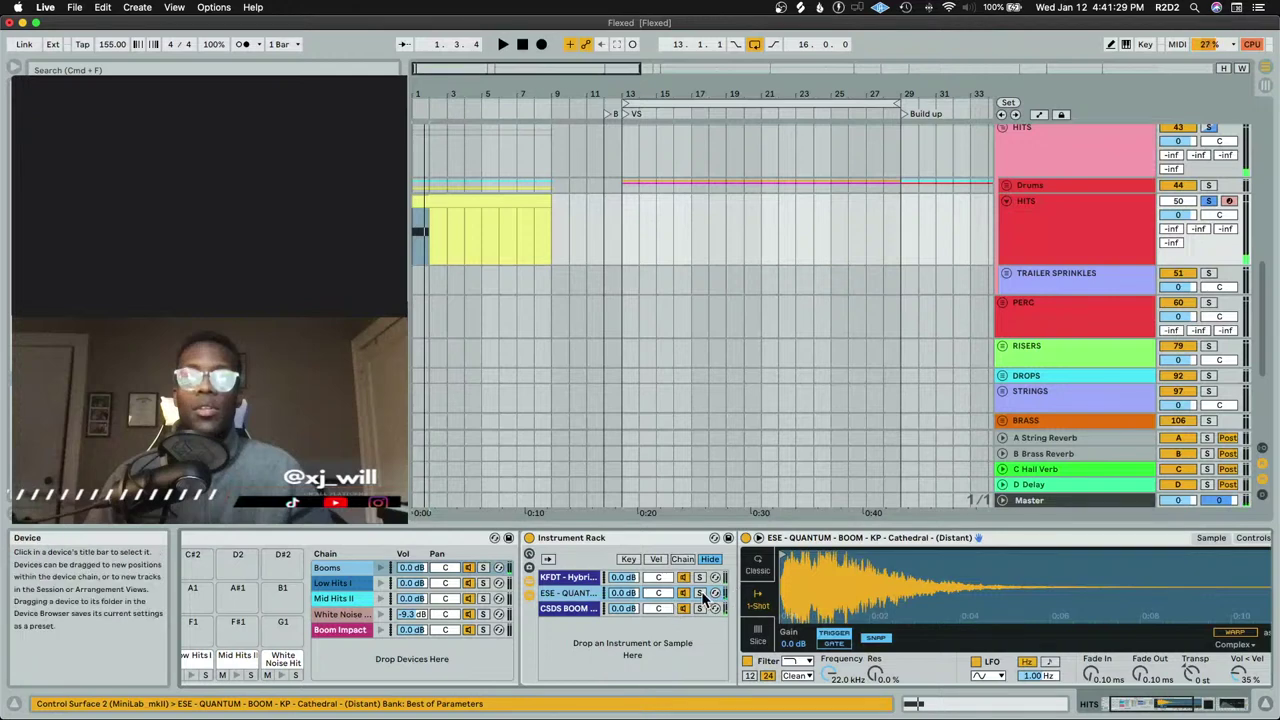
click(701, 594)
key(space)
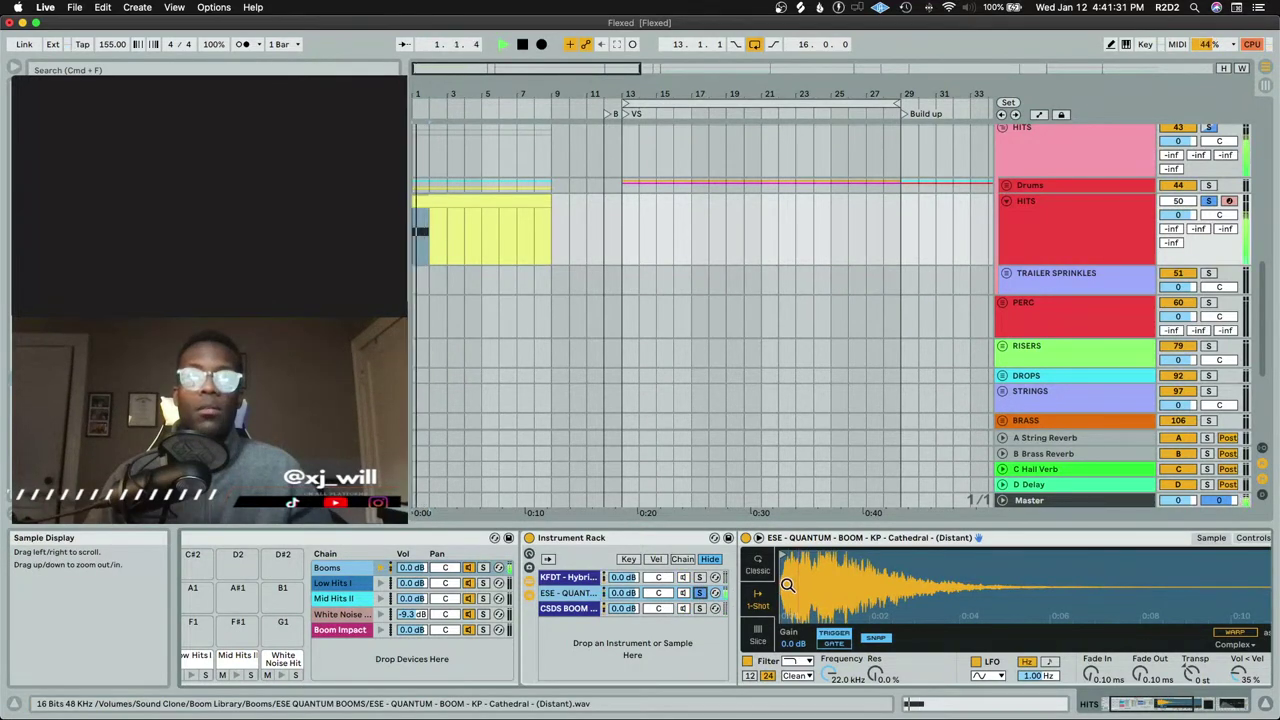
key(space)
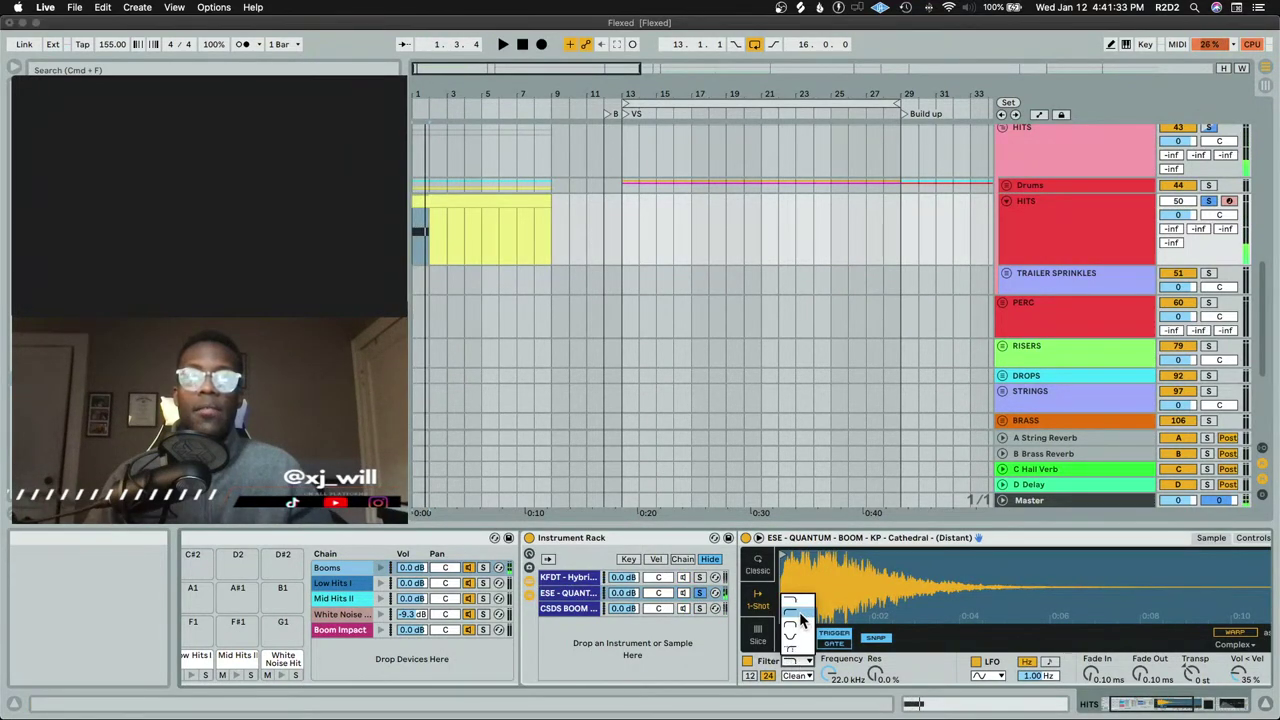
Apply a high-pass filter to the ESE - QUANTUM boom with its cutoff at 244 Hz and play the result
drag(828, 675, 828, 695)
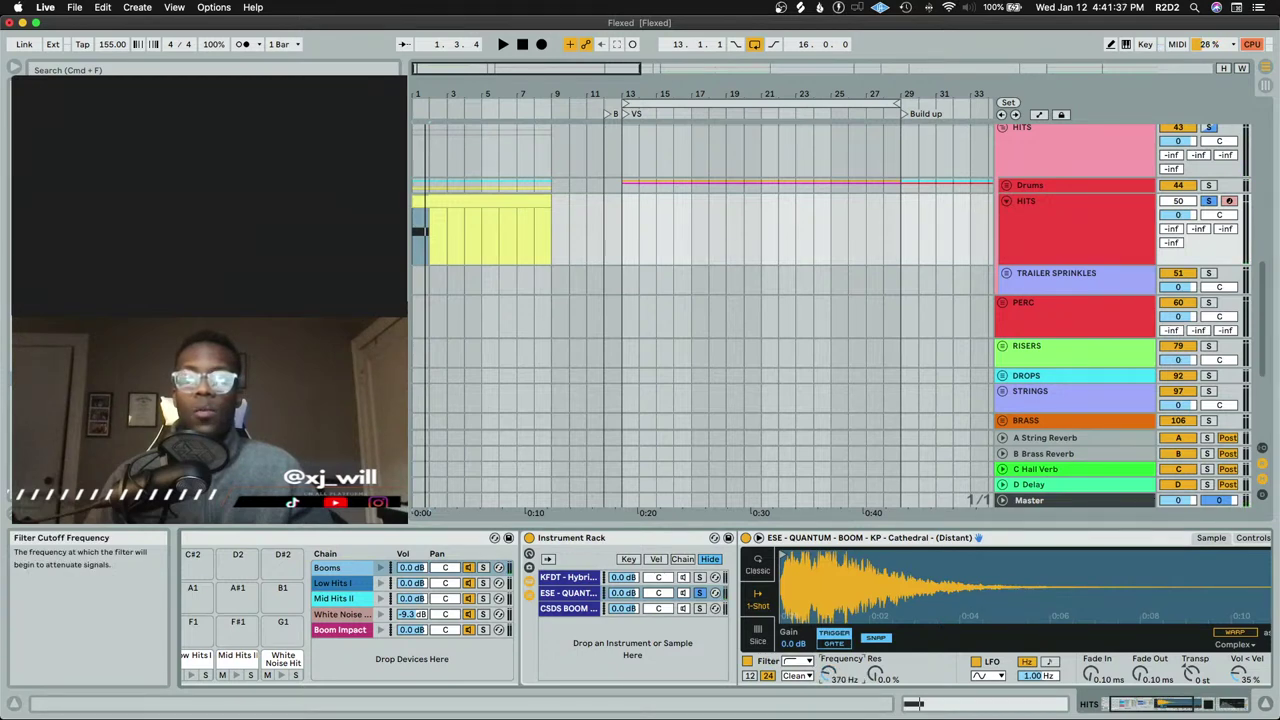
key(space)
drag(828, 677, 828, 690)
key(space)
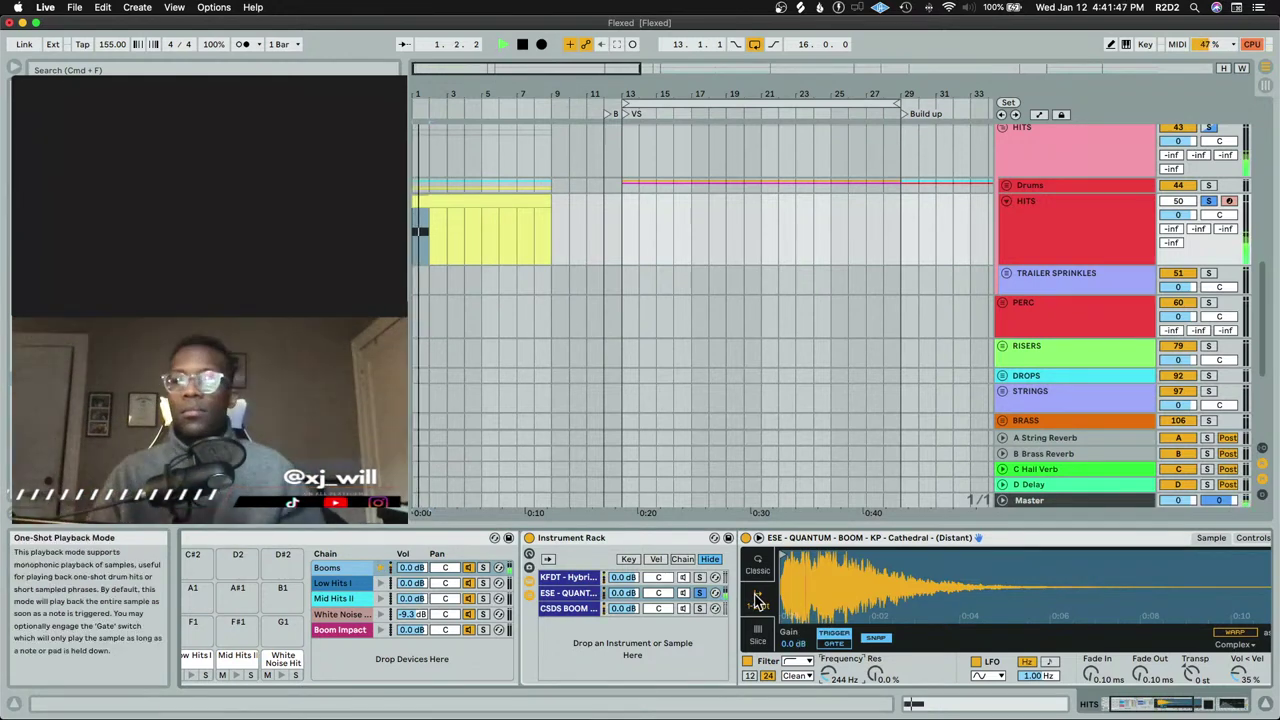
Move the Decap Sat rack ahead of FabFilter Pro-Q 3 on the HITS track and open its Decapitator window
scroll(874, 567, right, 5)
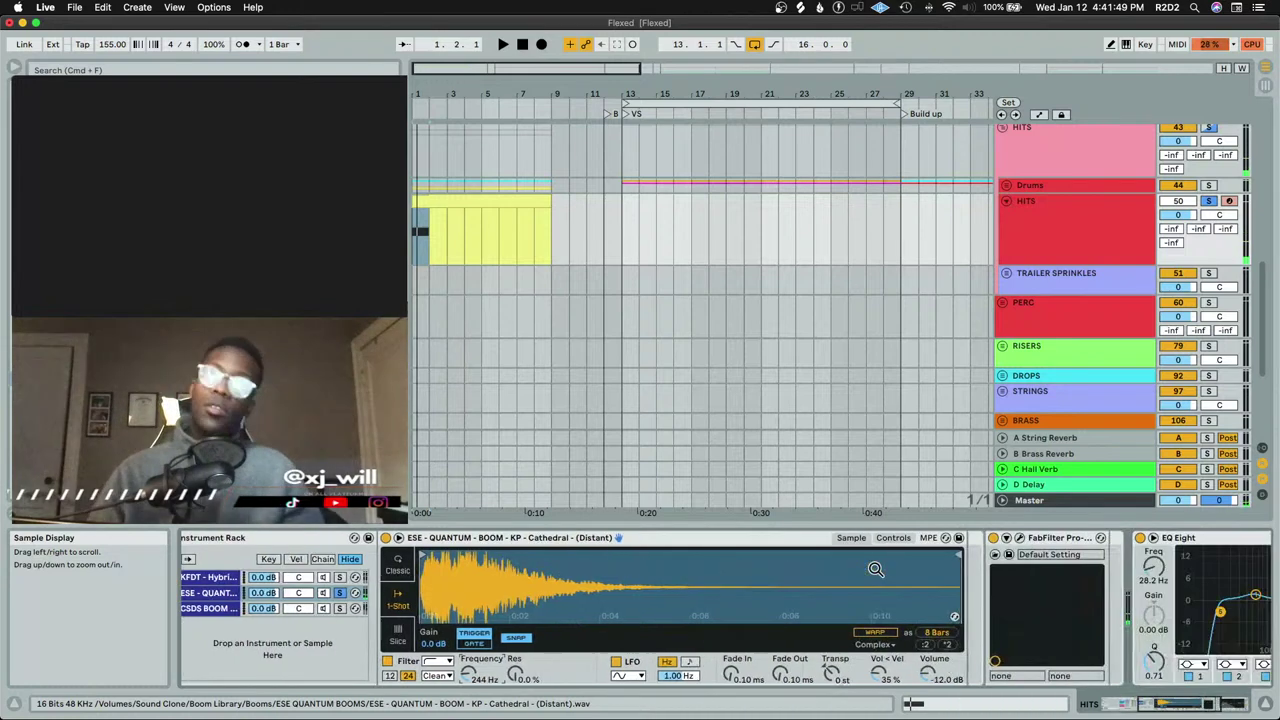
scroll(980, 567, left, 1)
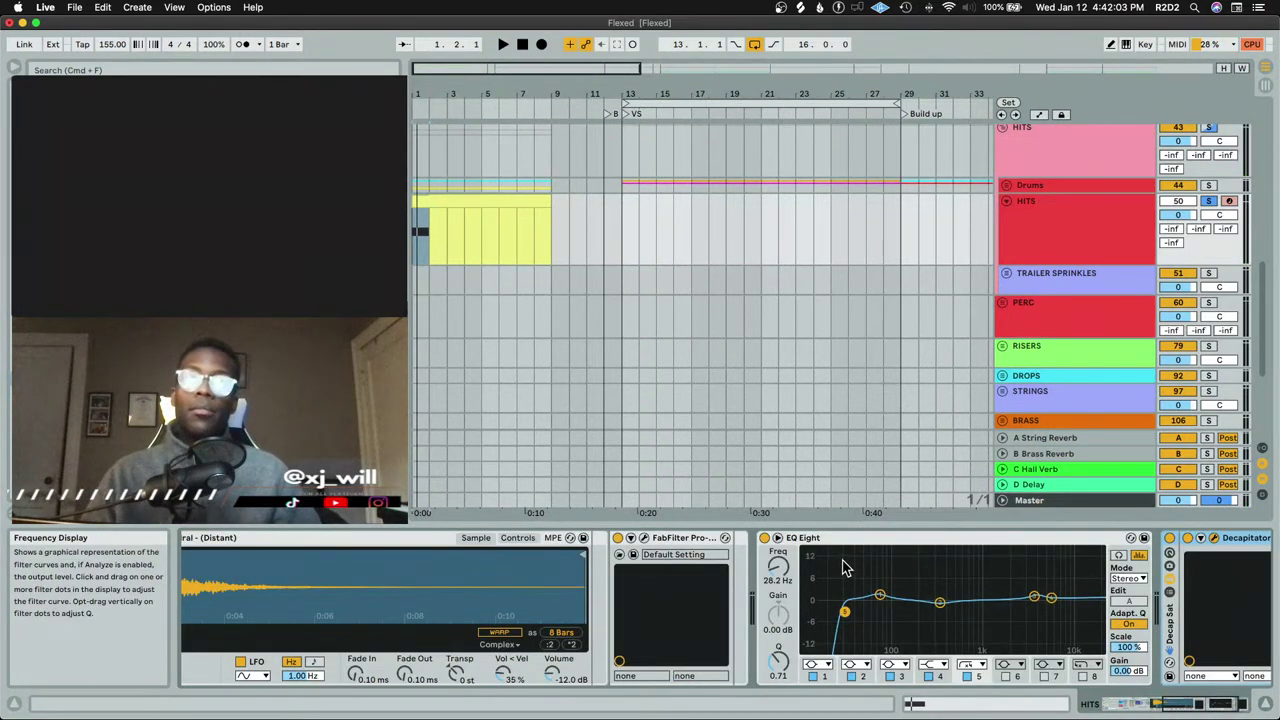
scroll(855, 566, right, 3)
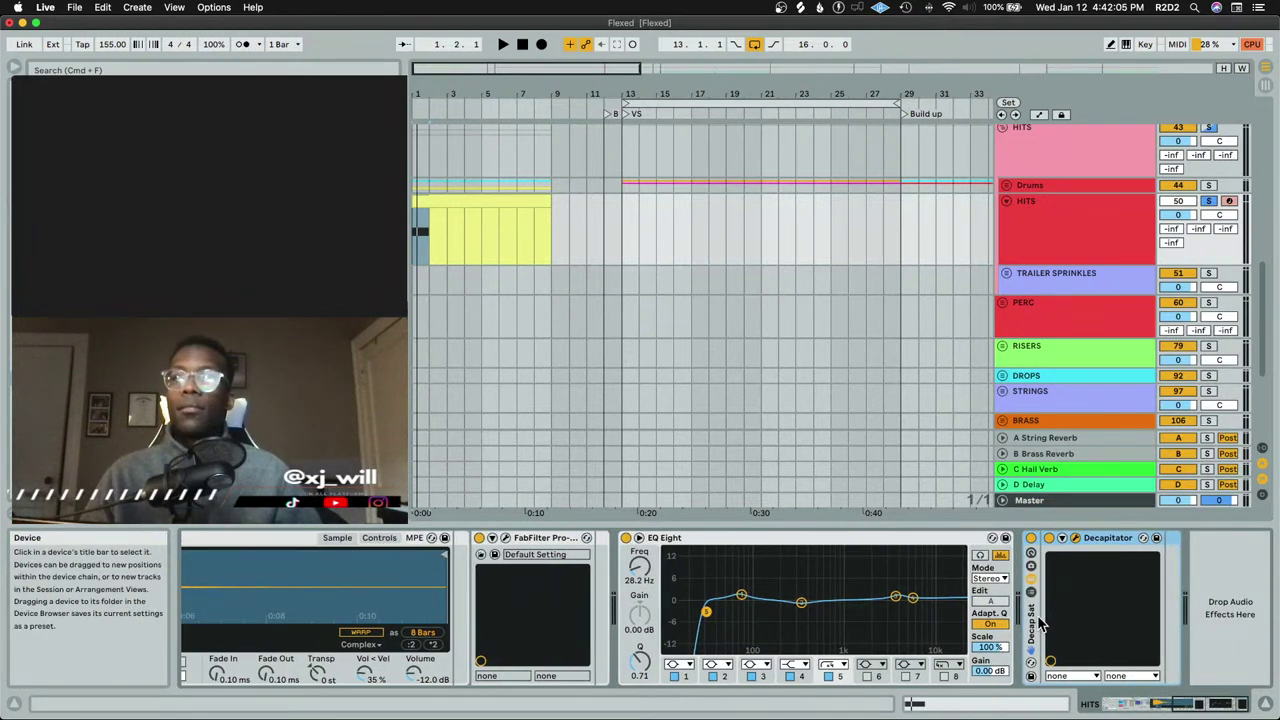
scroll(750, 610, left, 1)
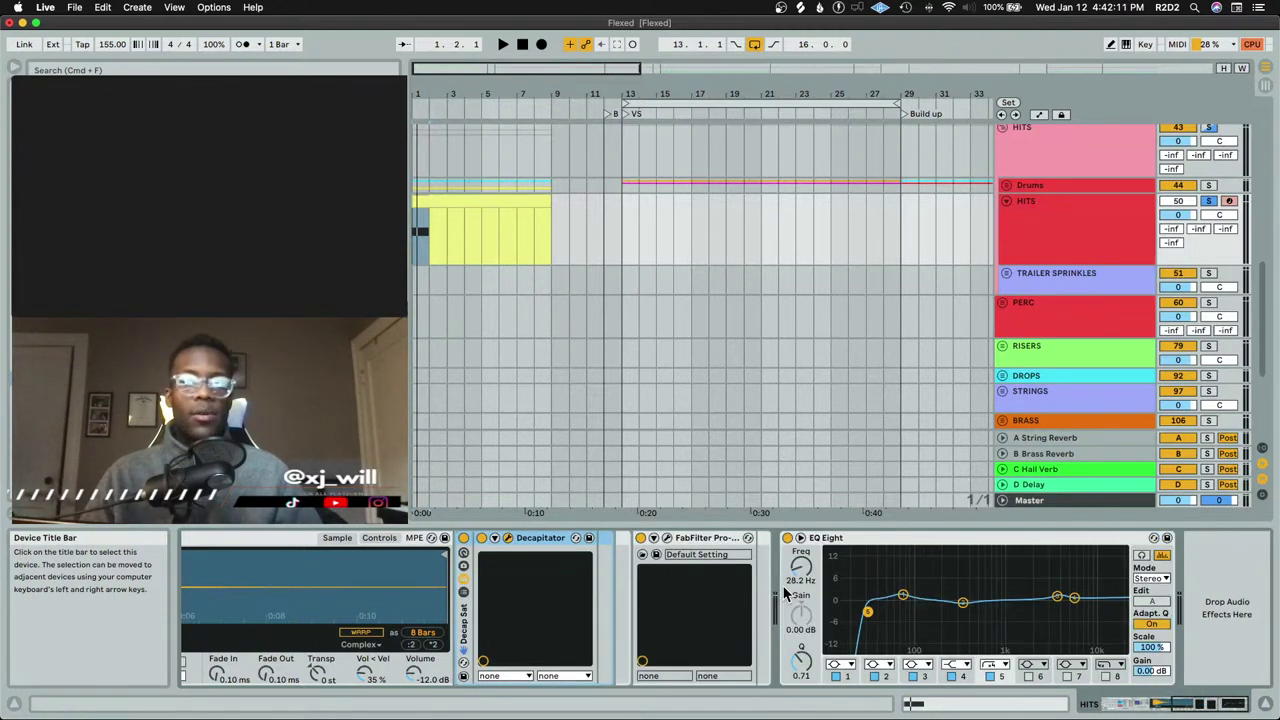
click(508, 537)
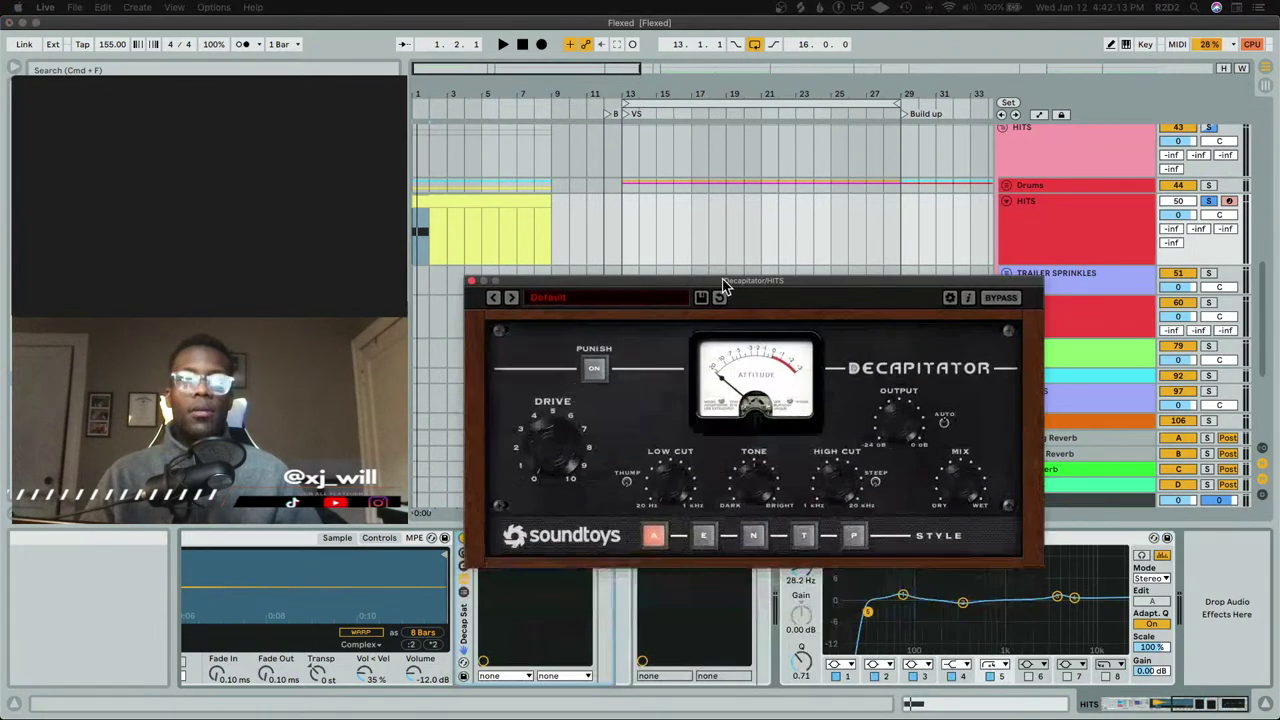
Adjust Decapitator's drive and switch its saturation style to E while playing the soloed ESE - QUANTUM boom
scroll(681, 577, left, 10)
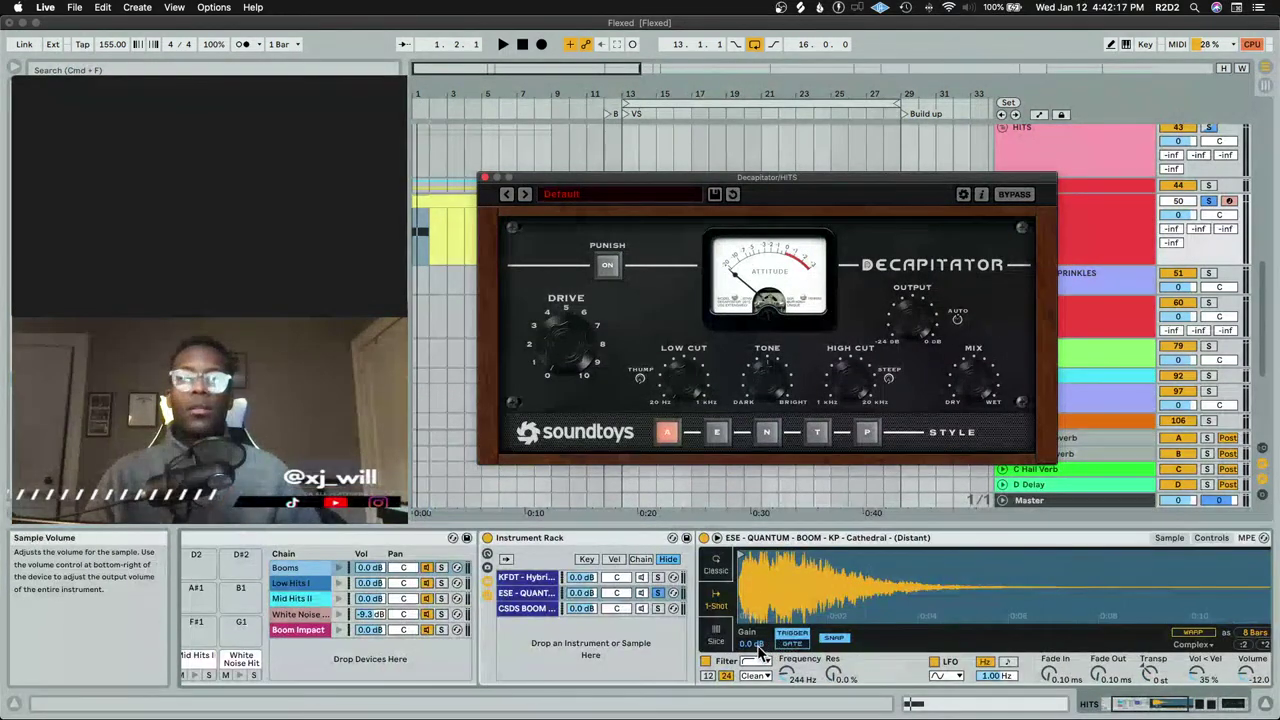
drag(562, 352, 574, 316)
key(space)
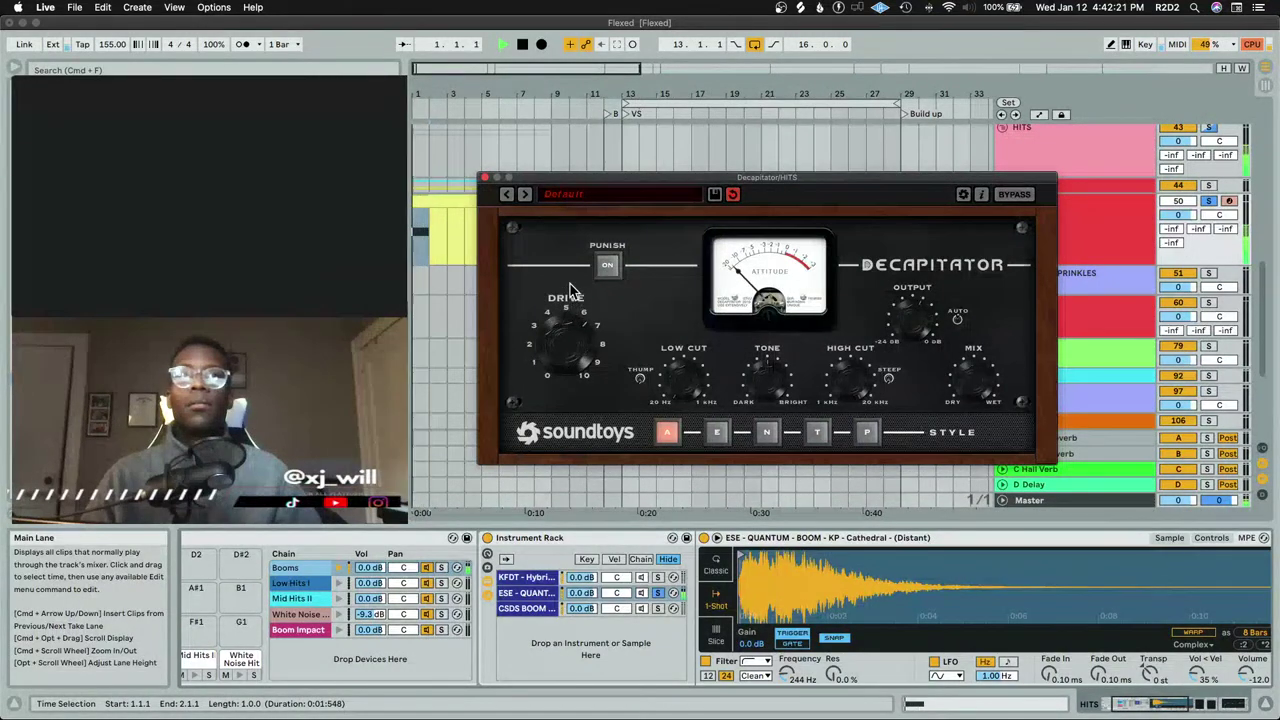
click(716, 432)
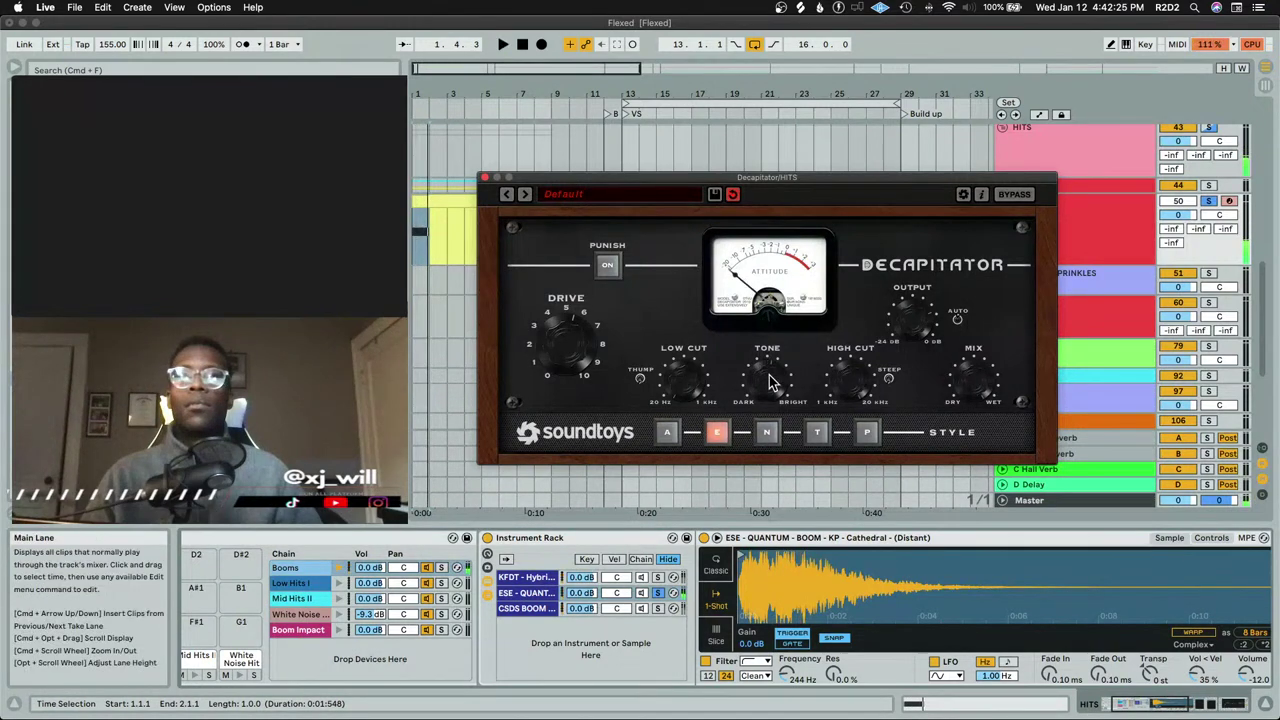
key(space)
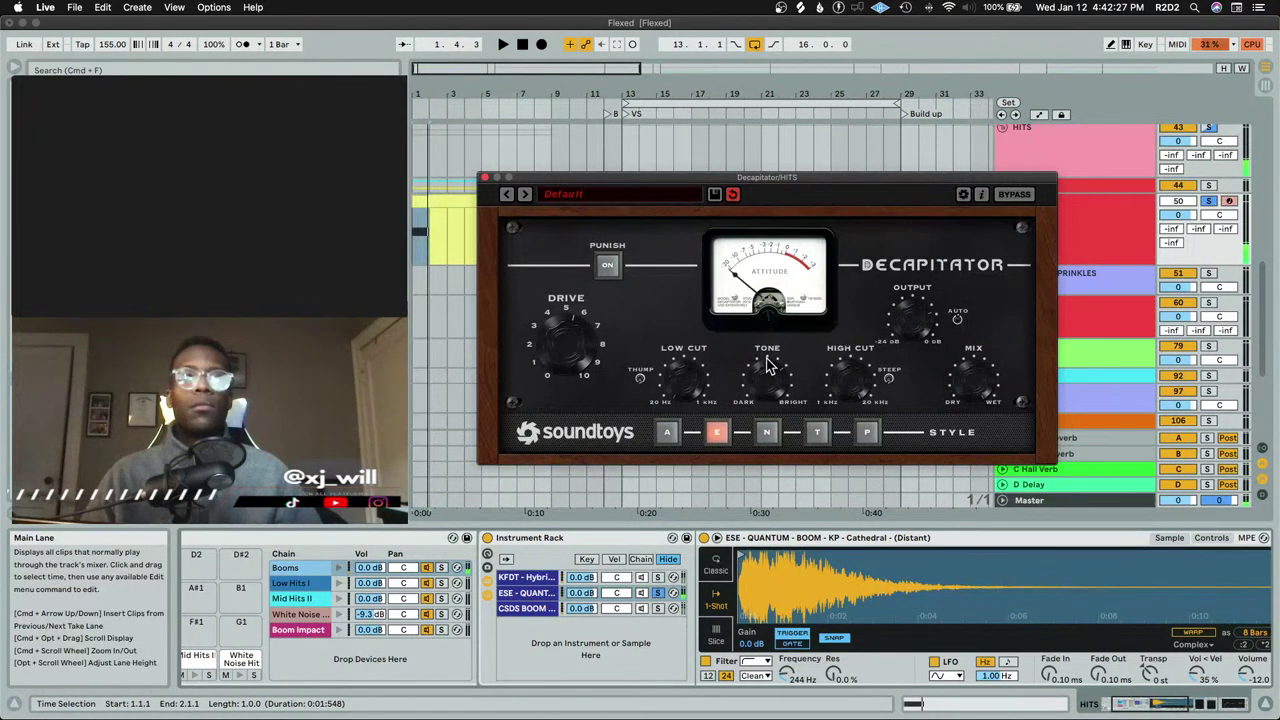
Lower the ESE - QUANTUM boom's filter cutoff to 100 Hz and play the result
drag(797, 682, 797, 686)
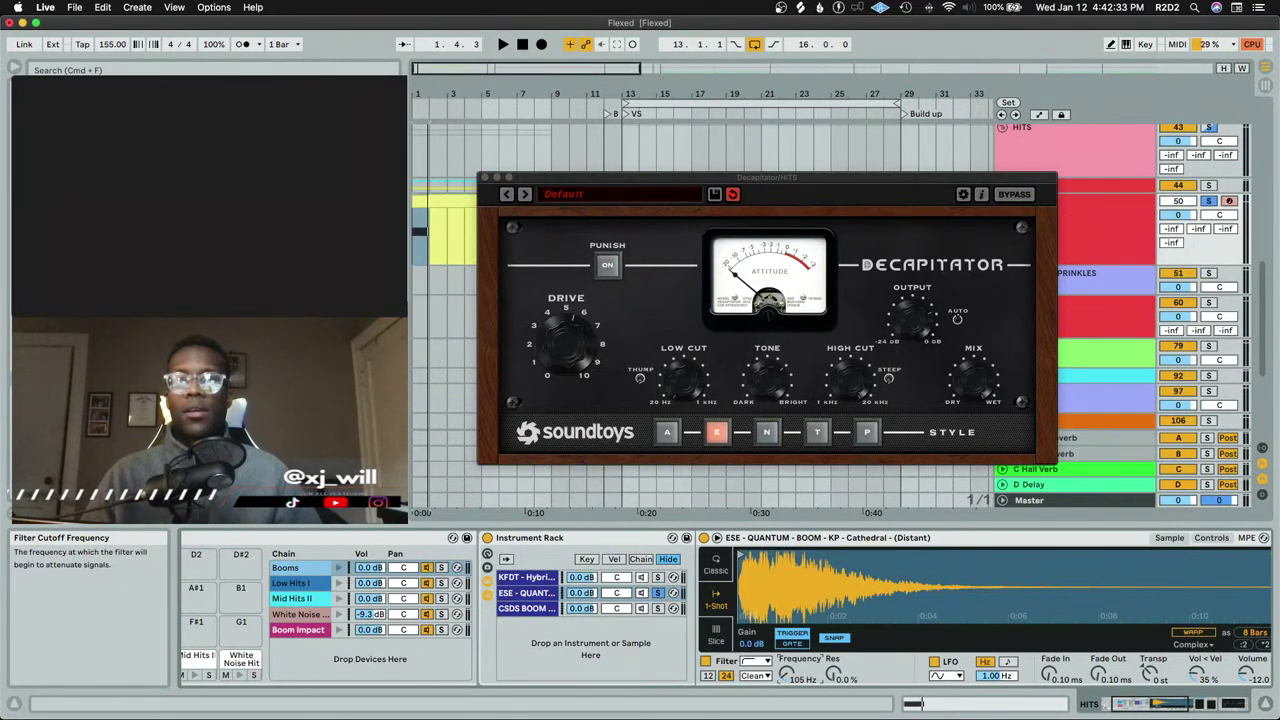
key(space)
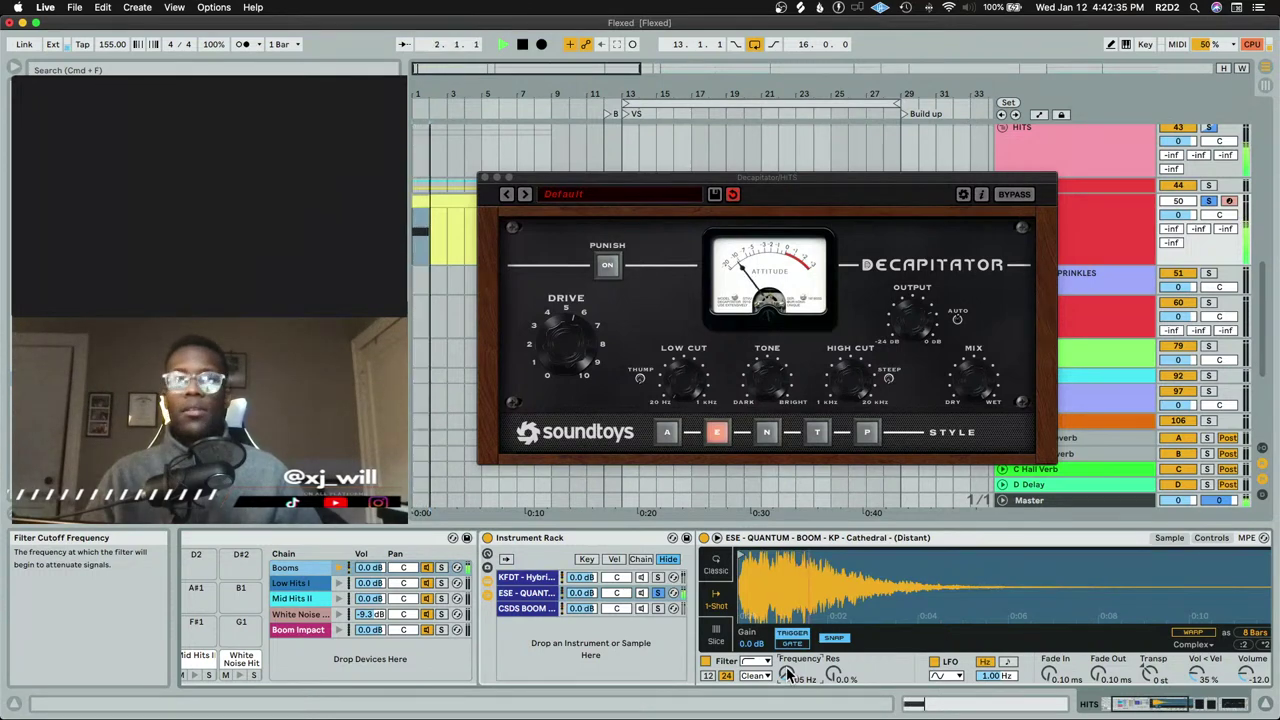
key(space)
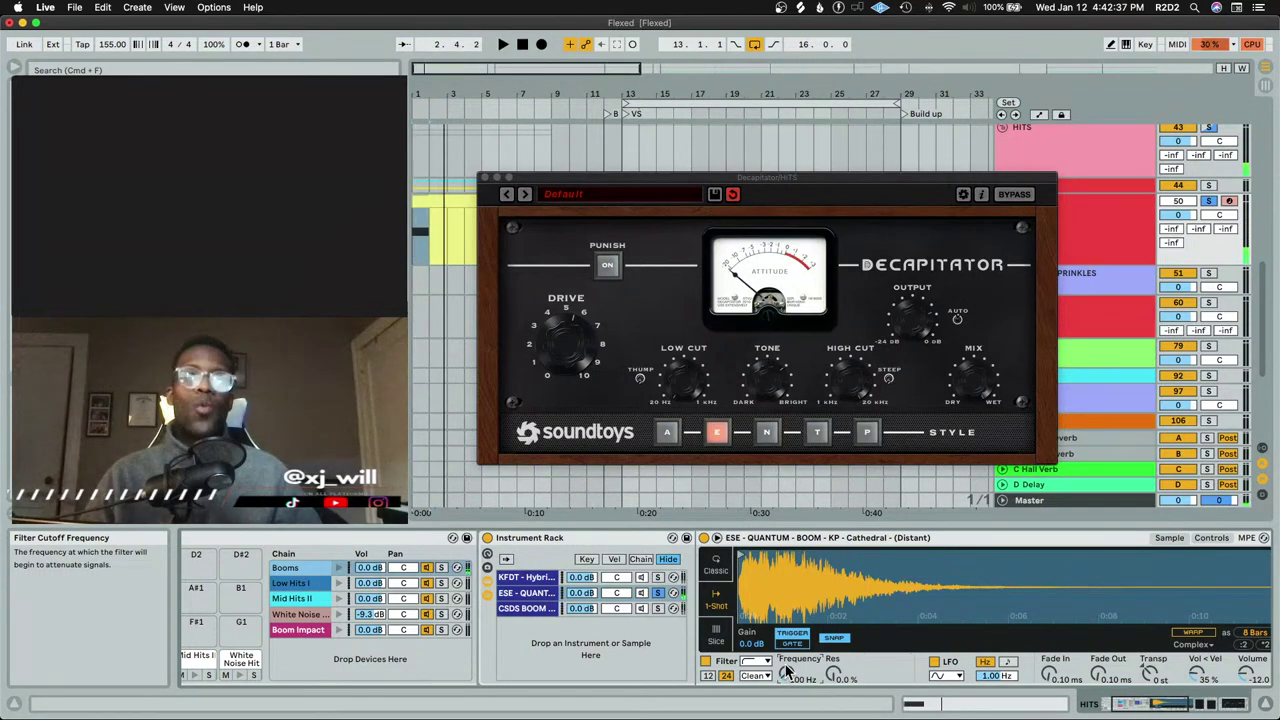
key(space)
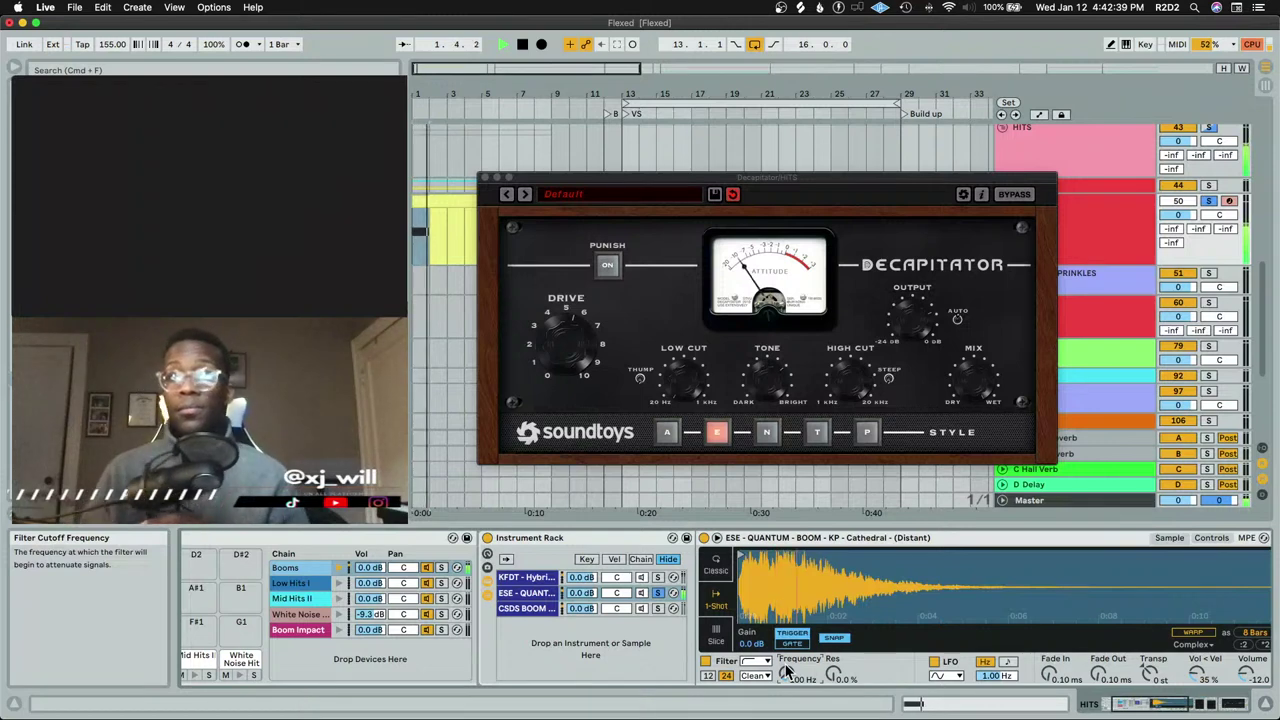
key(space)
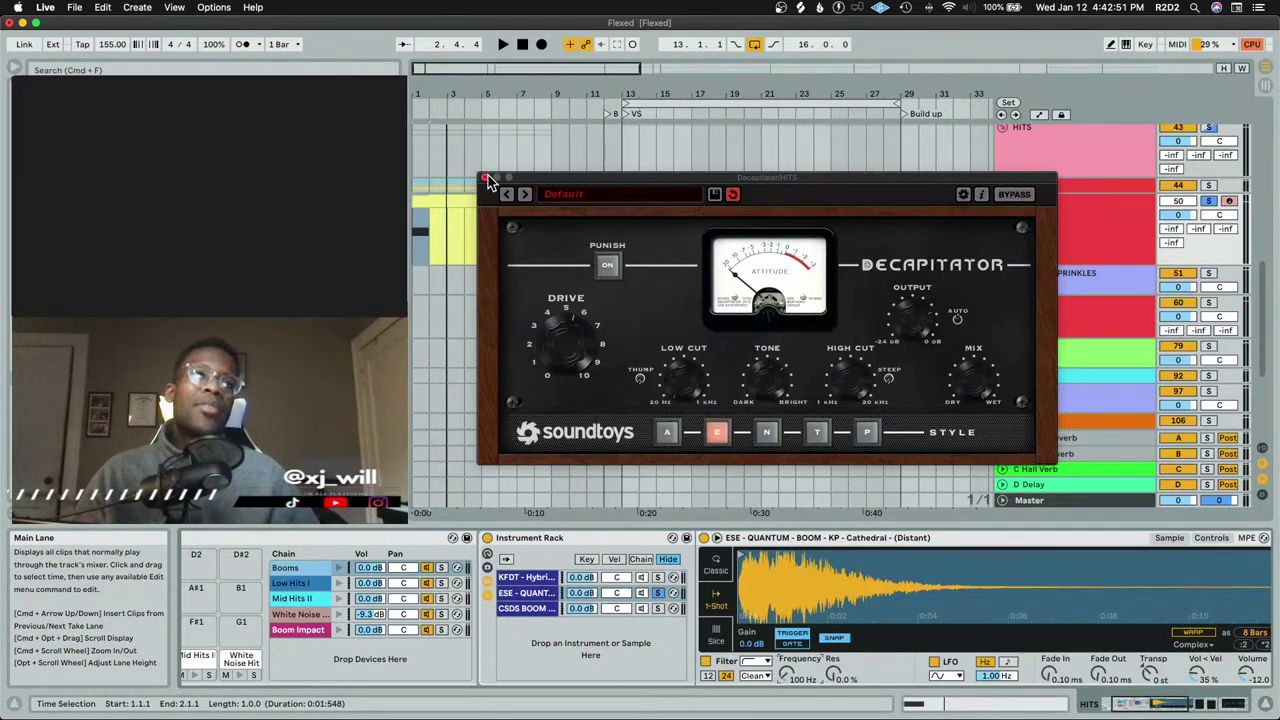
Set the ESE - QUANTUM boom's fade-in to 0.00 ms and look over its filter, LFO and pitch envelope settings
scroll(459, 567, right, 2)
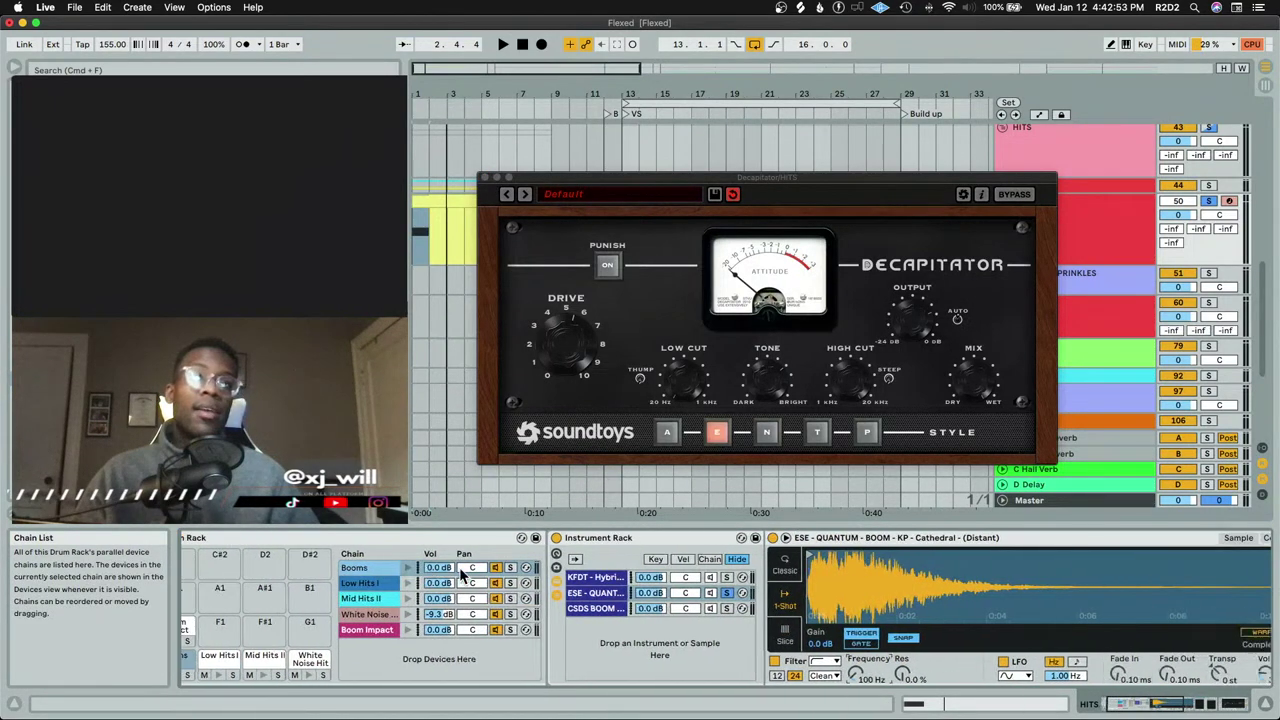
scroll(459, 557, left, 8)
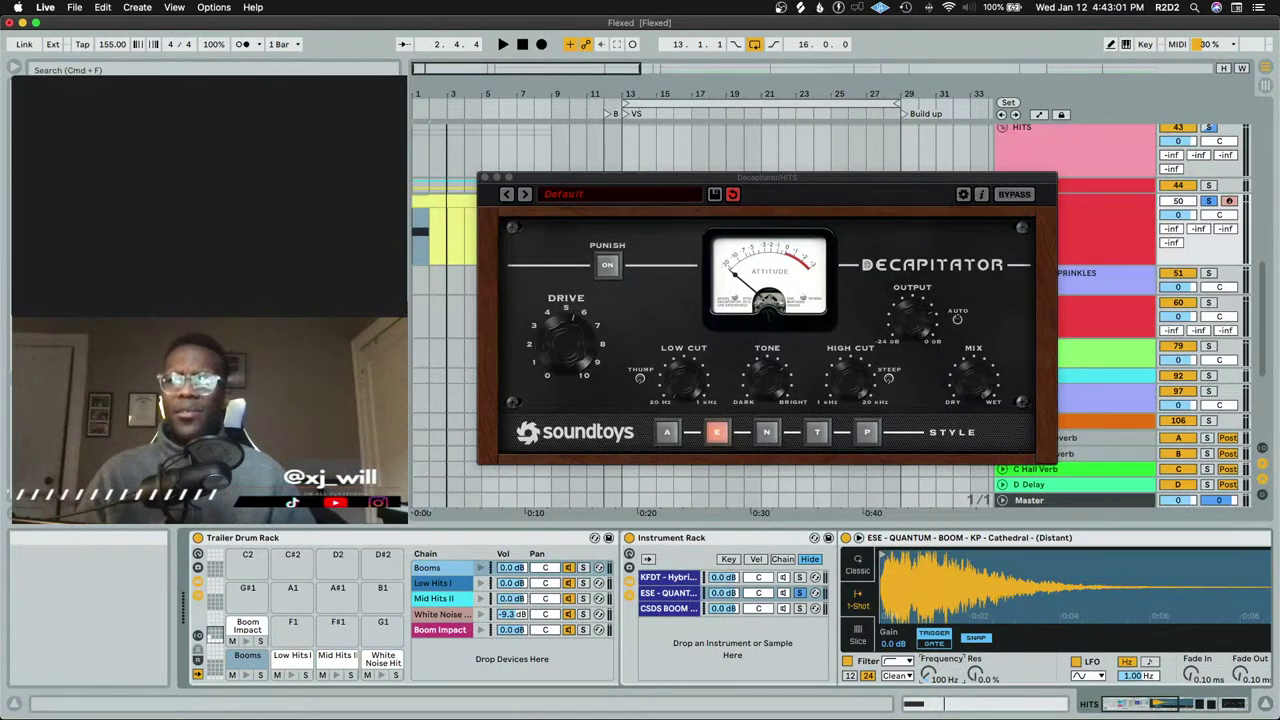
scroll(952, 678, right, 5)
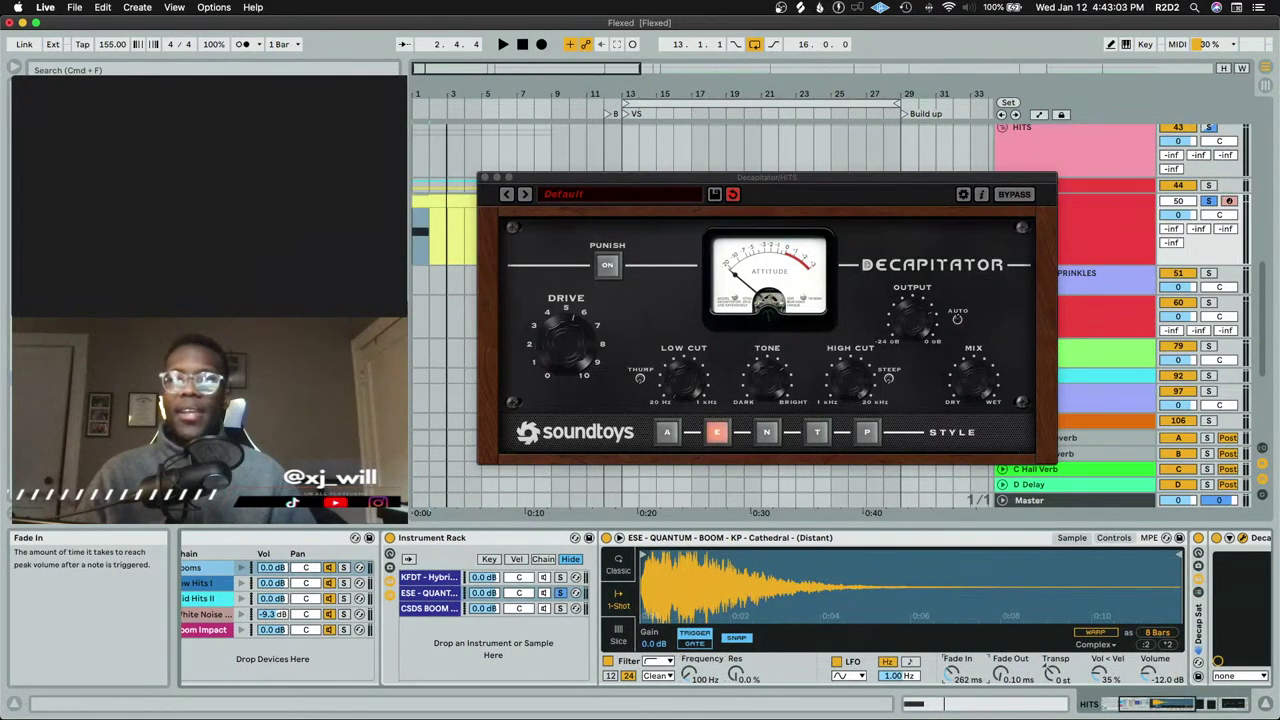
drag(952, 675, 952, 700)
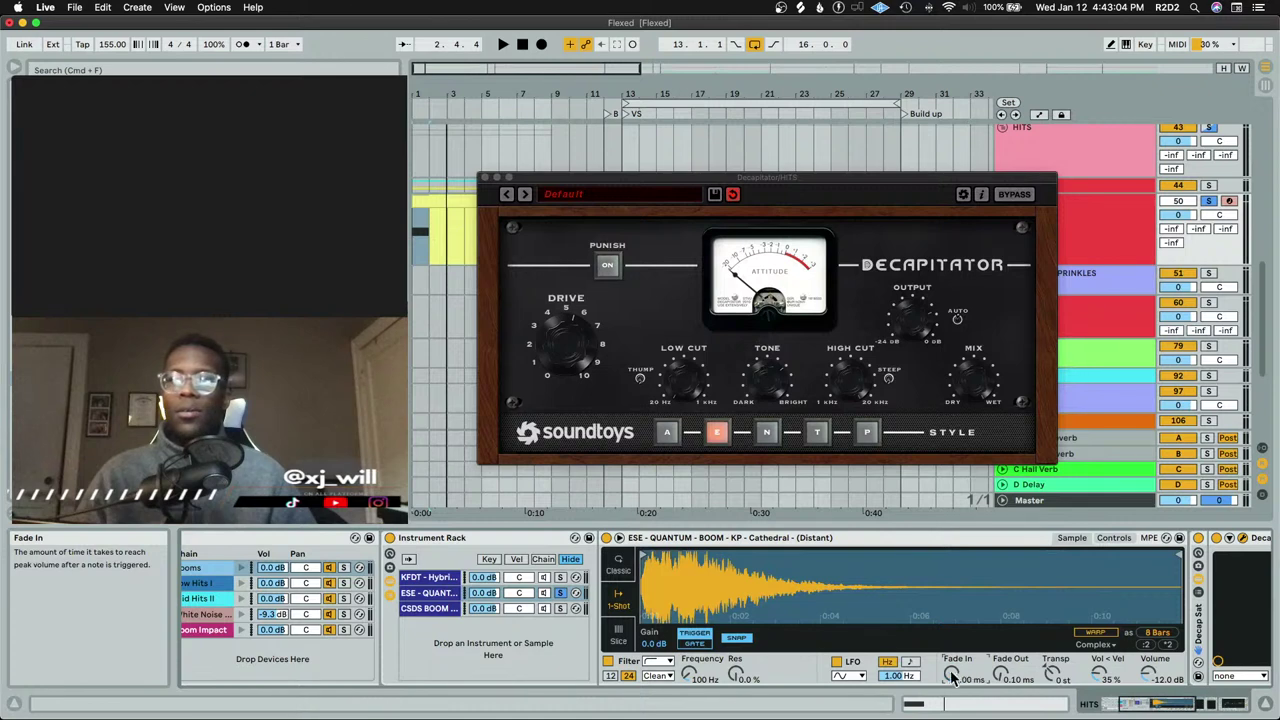
click(1124, 538)
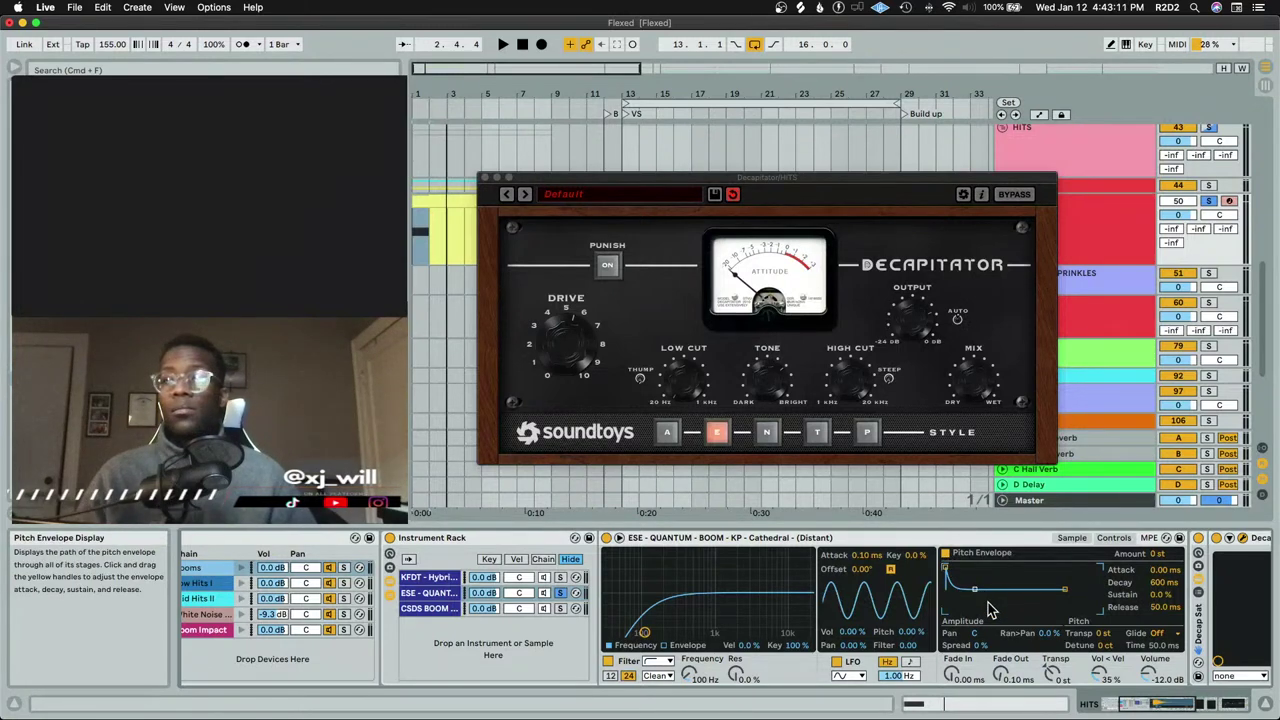
click(1072, 538)
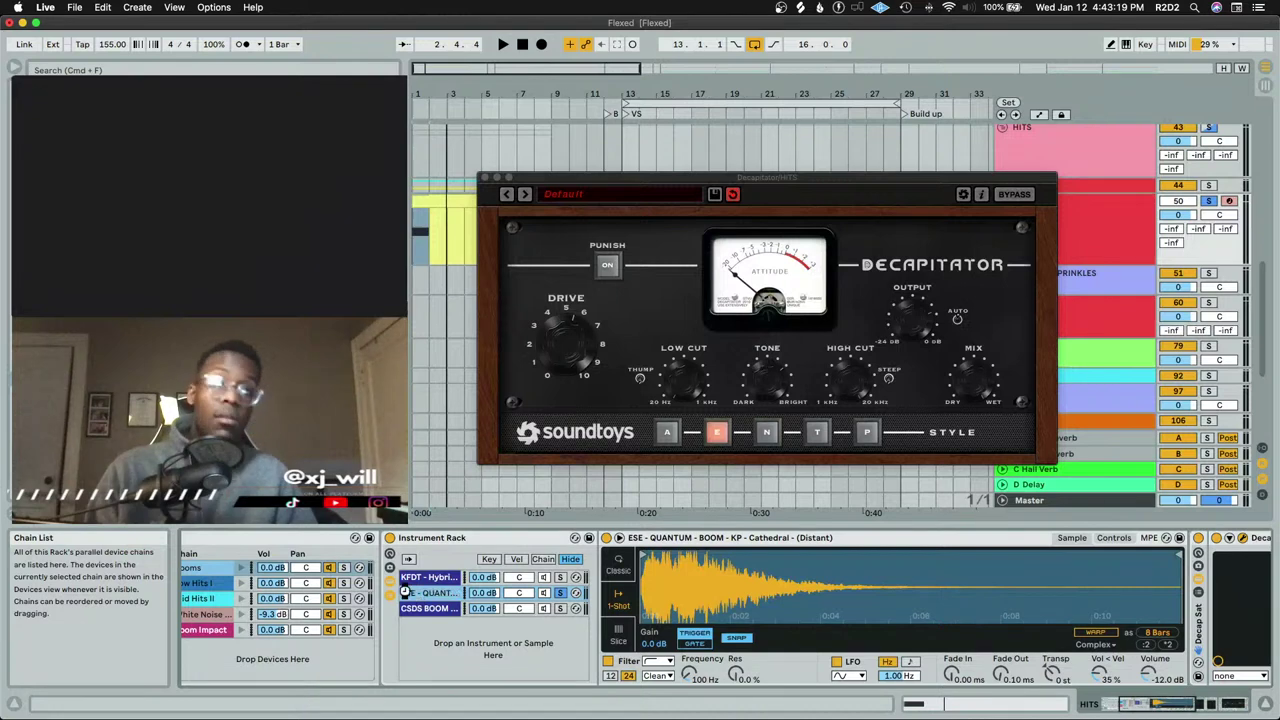
Rename the ESE - QUANTUM chain in the Booms rack as Mid and play it
click(570, 558)
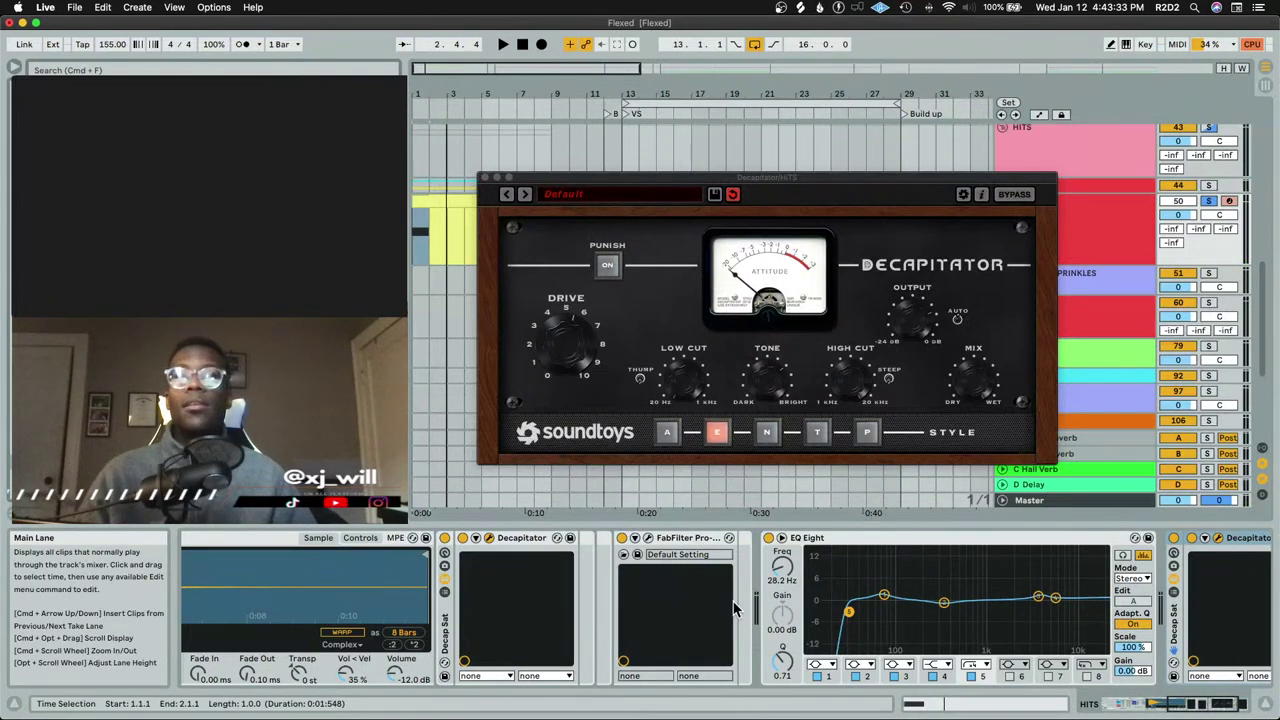
scroll(755, 600, left, 10)
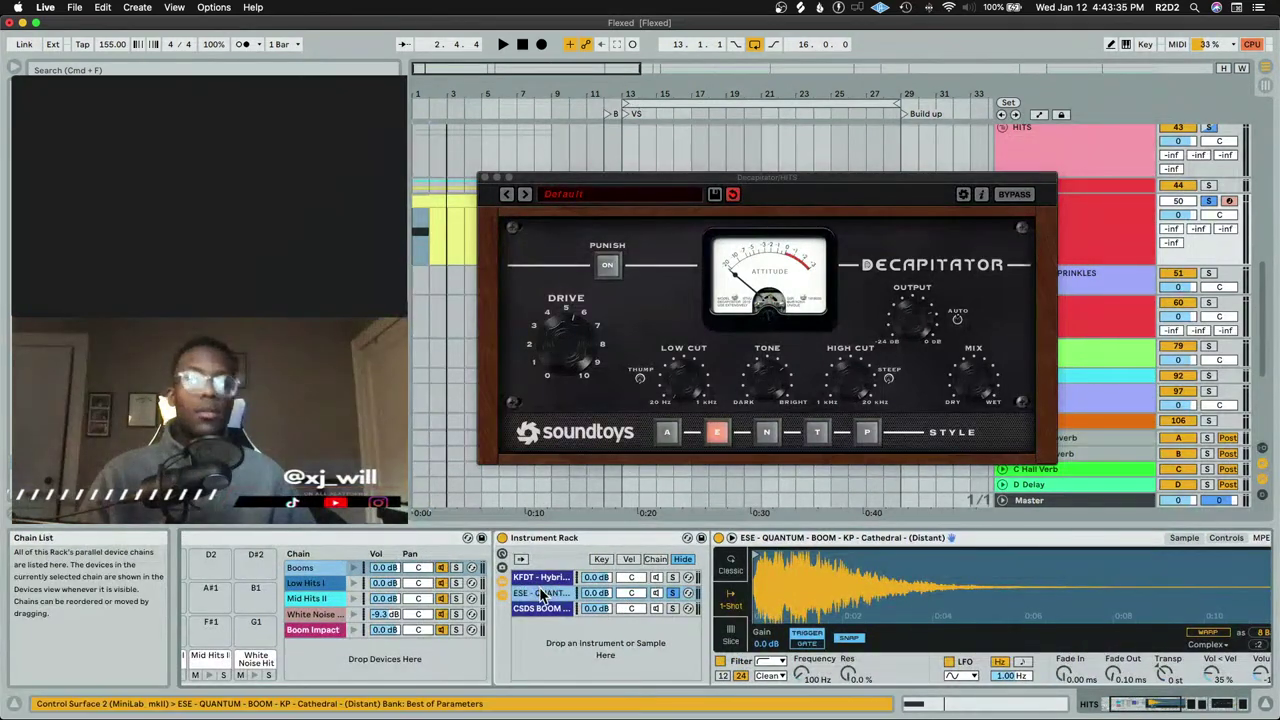
key(super+r)
text(Mid)
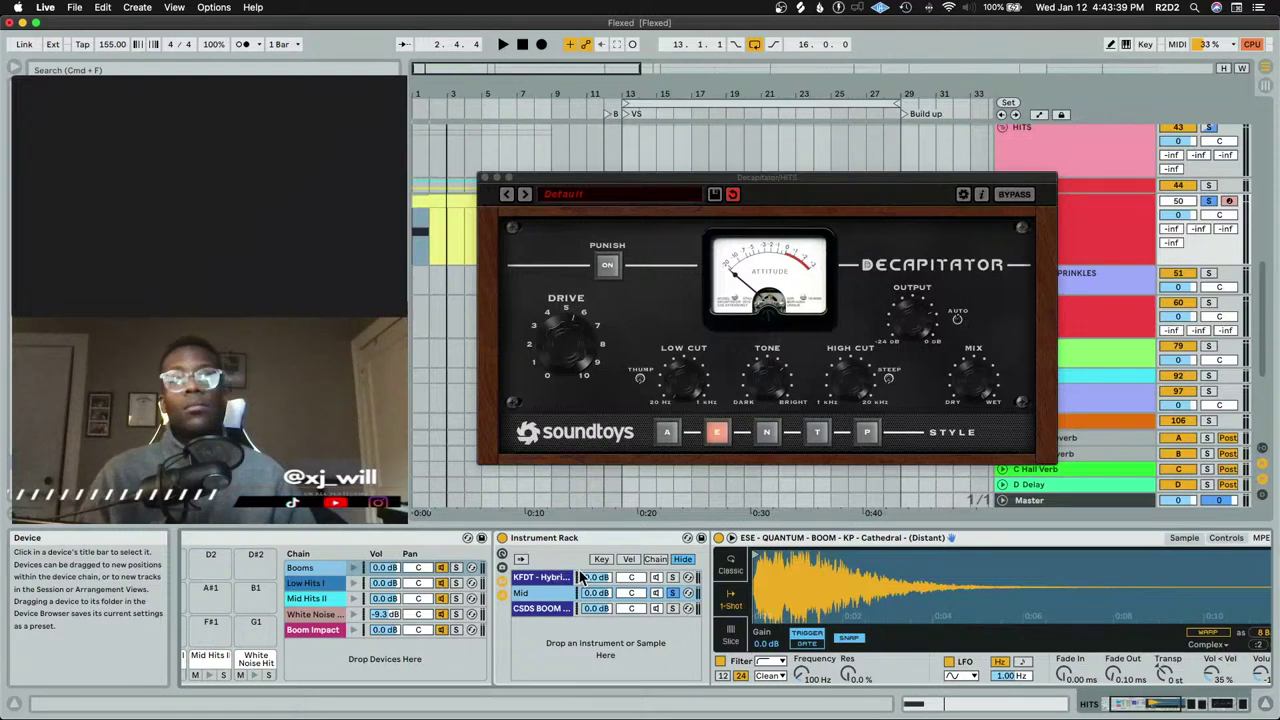
key(space)
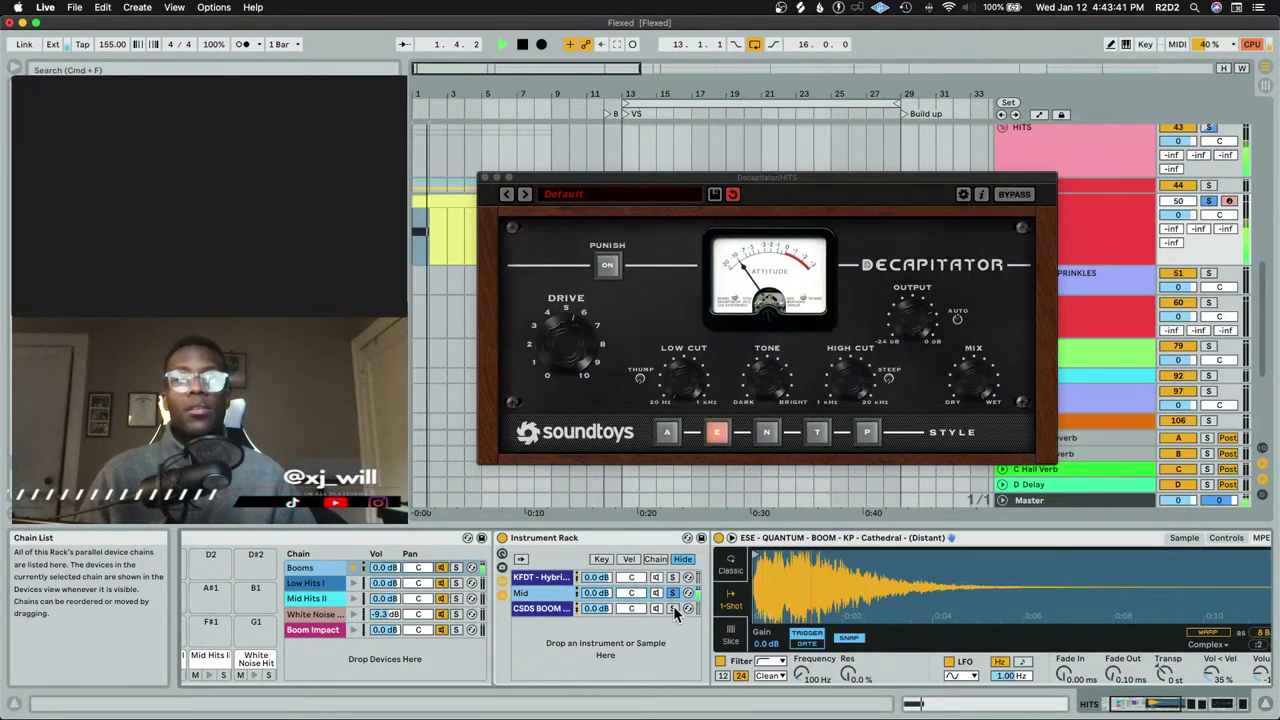
key(space)
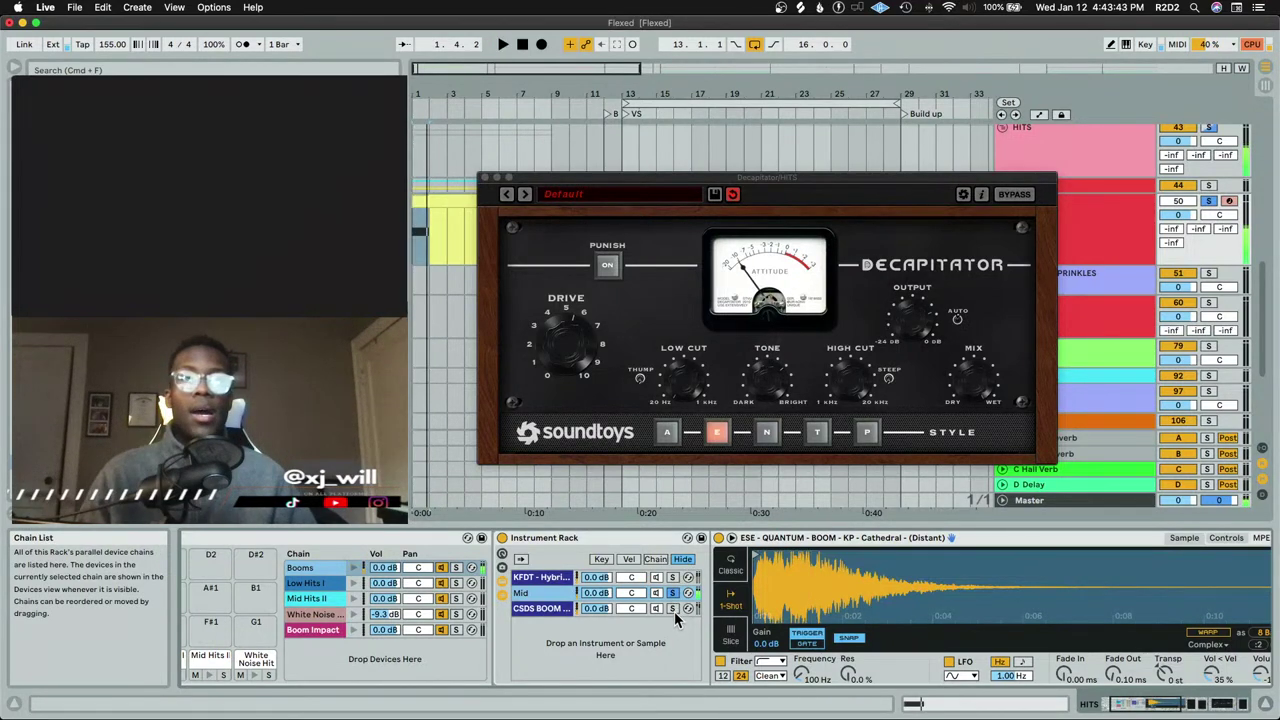
Solo the KFDT - Hybrid Boom 11 chain together with Mid and play the two layers
click(673, 610)
click(673, 578)
key(space)
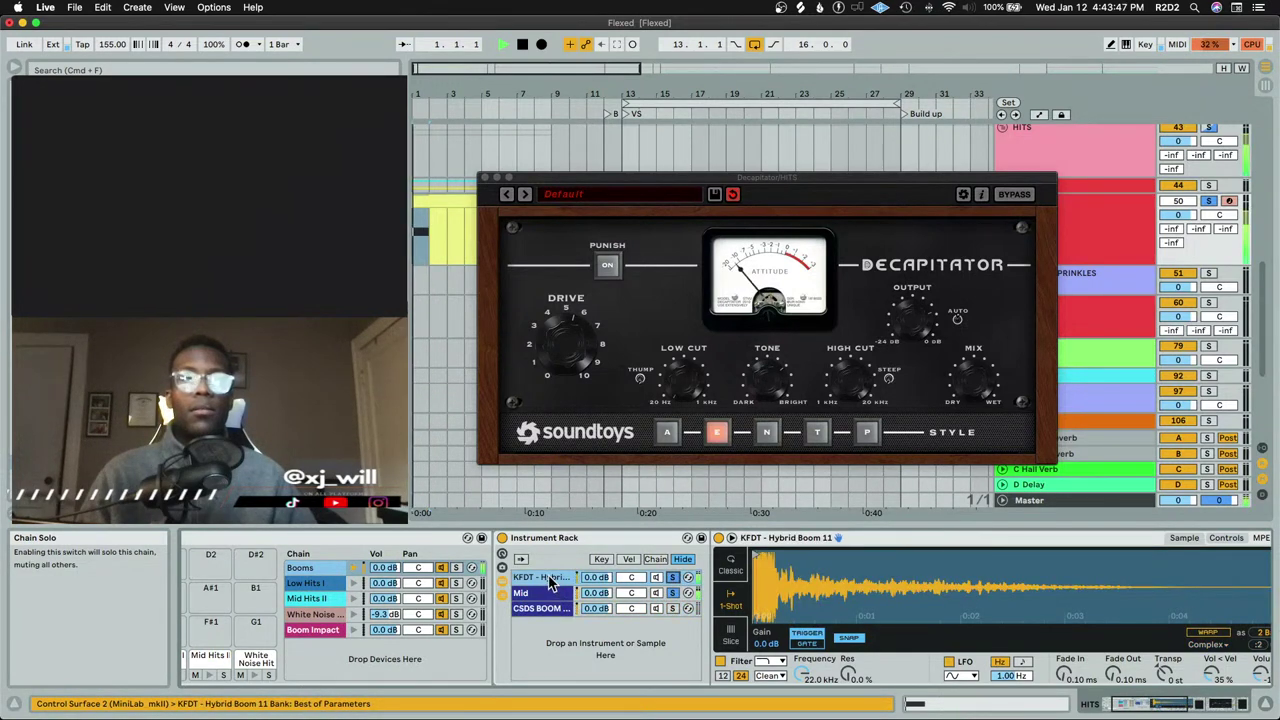
Rename the KFDT - Hybrid Boom 11 chain as Bass Punch and play it with Mid
key(super+r)
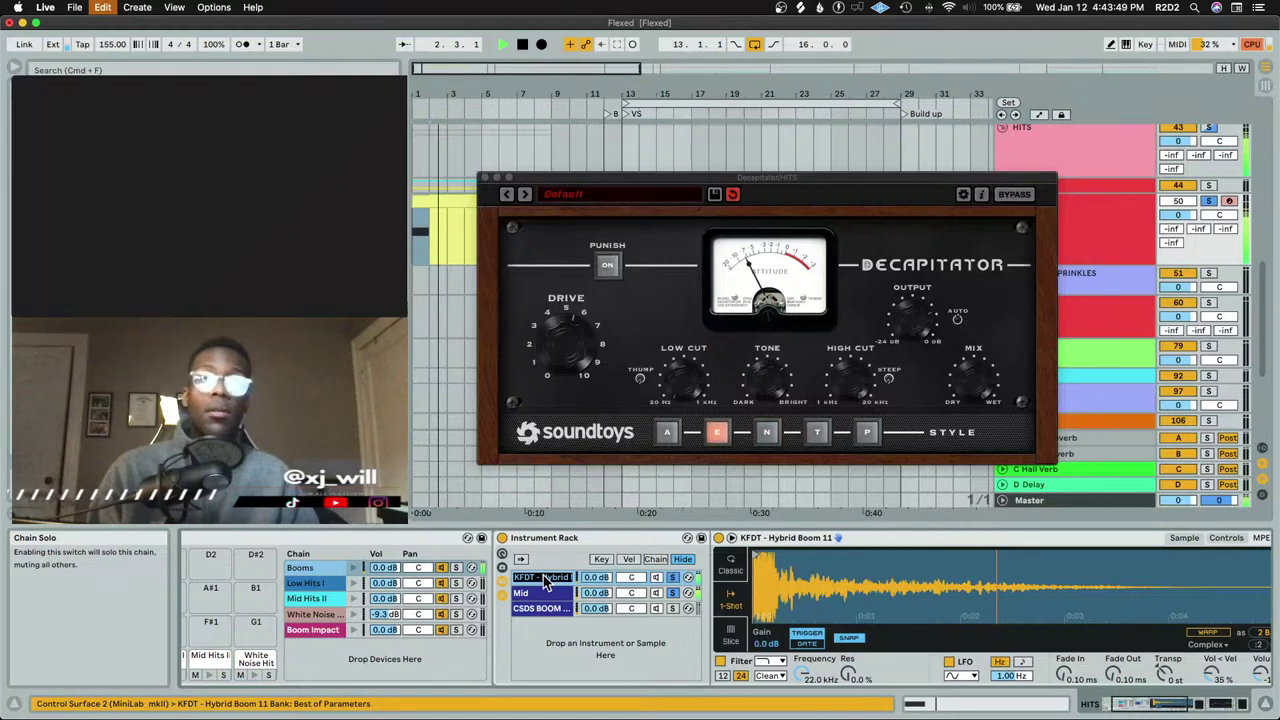
key(space)
text(Bass Punch)
key(Return)
key(space)
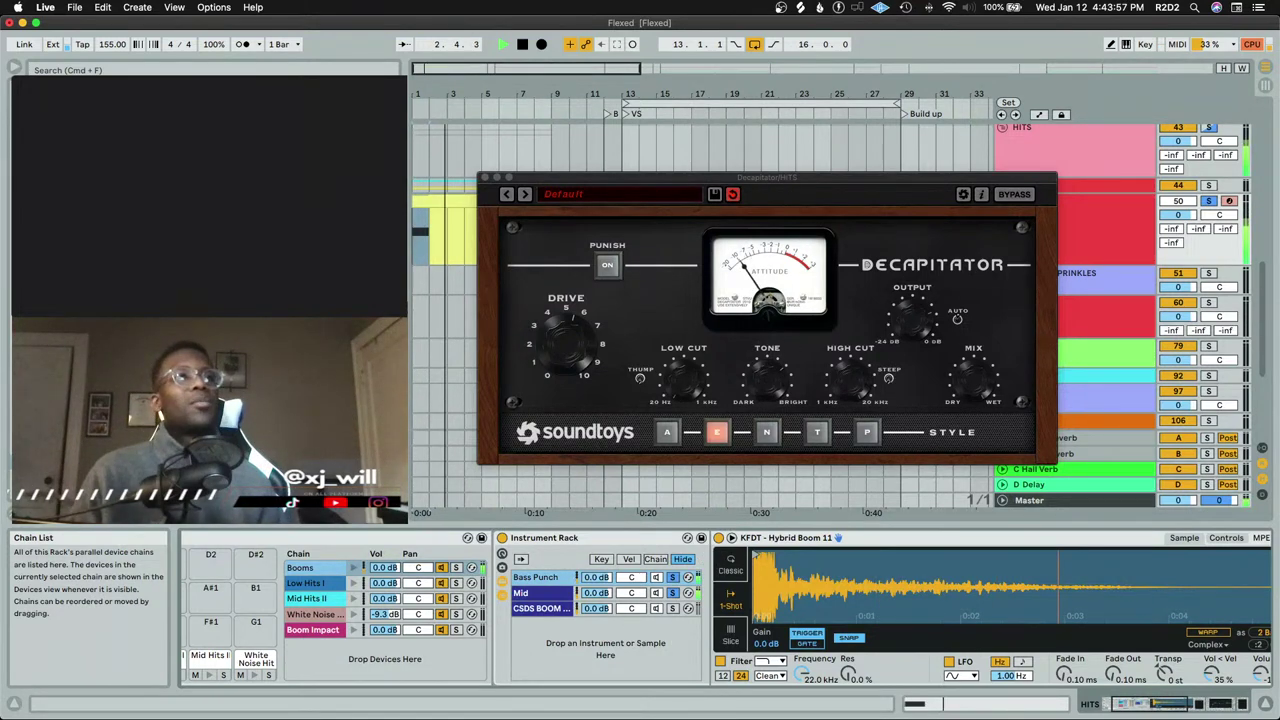
key(space)
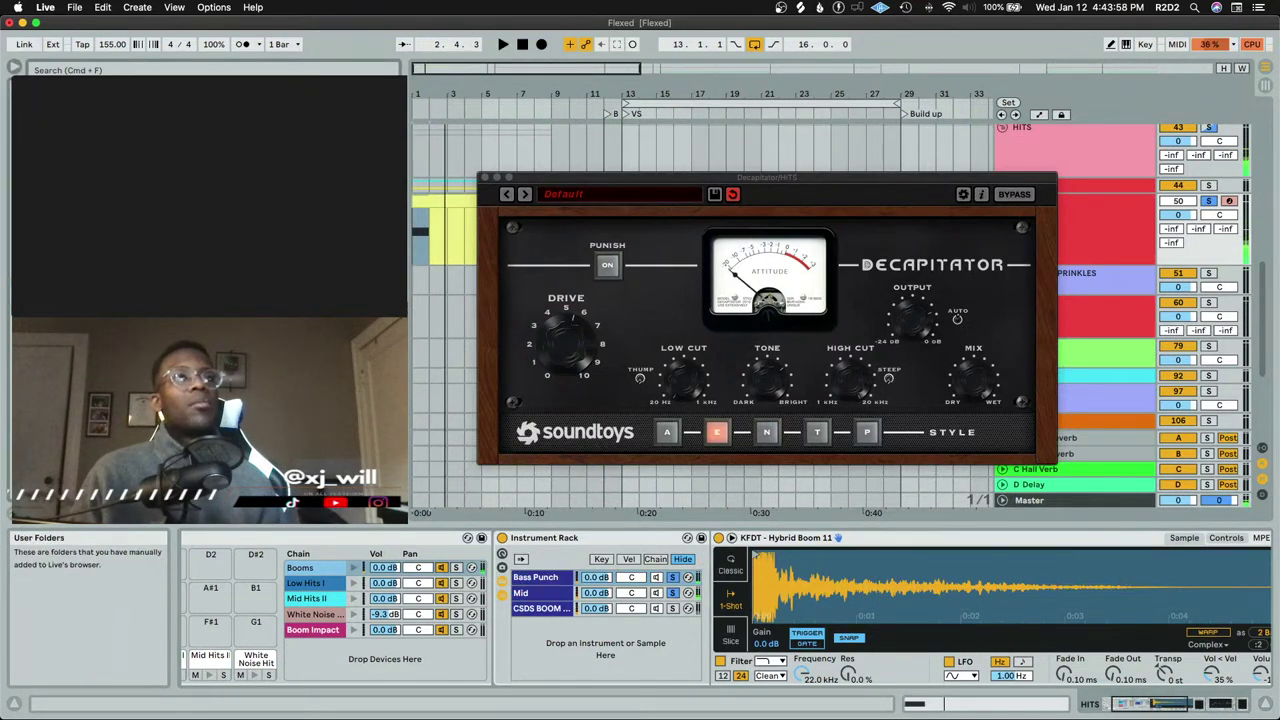
Close the Decapitator window, unsolo Bass Punch and Mid, and play all three boom layers together
click(485, 178)
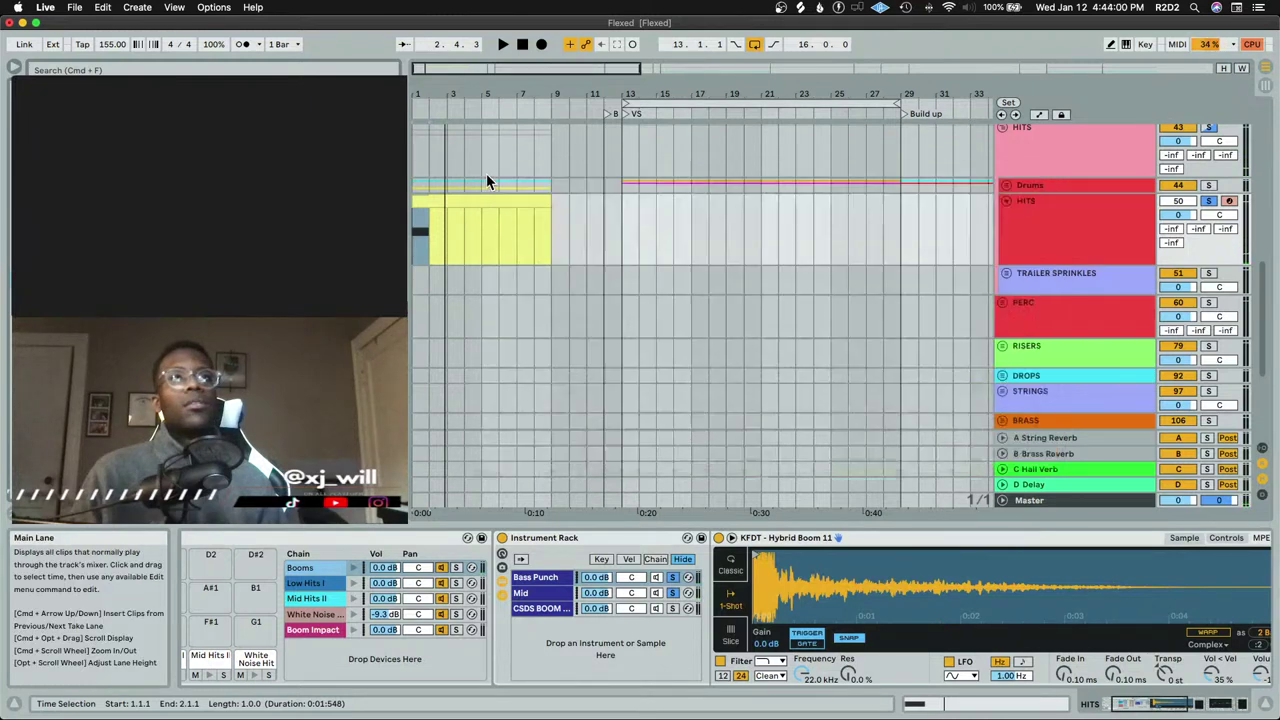
click(674, 580)
click(671, 592)
key(space)
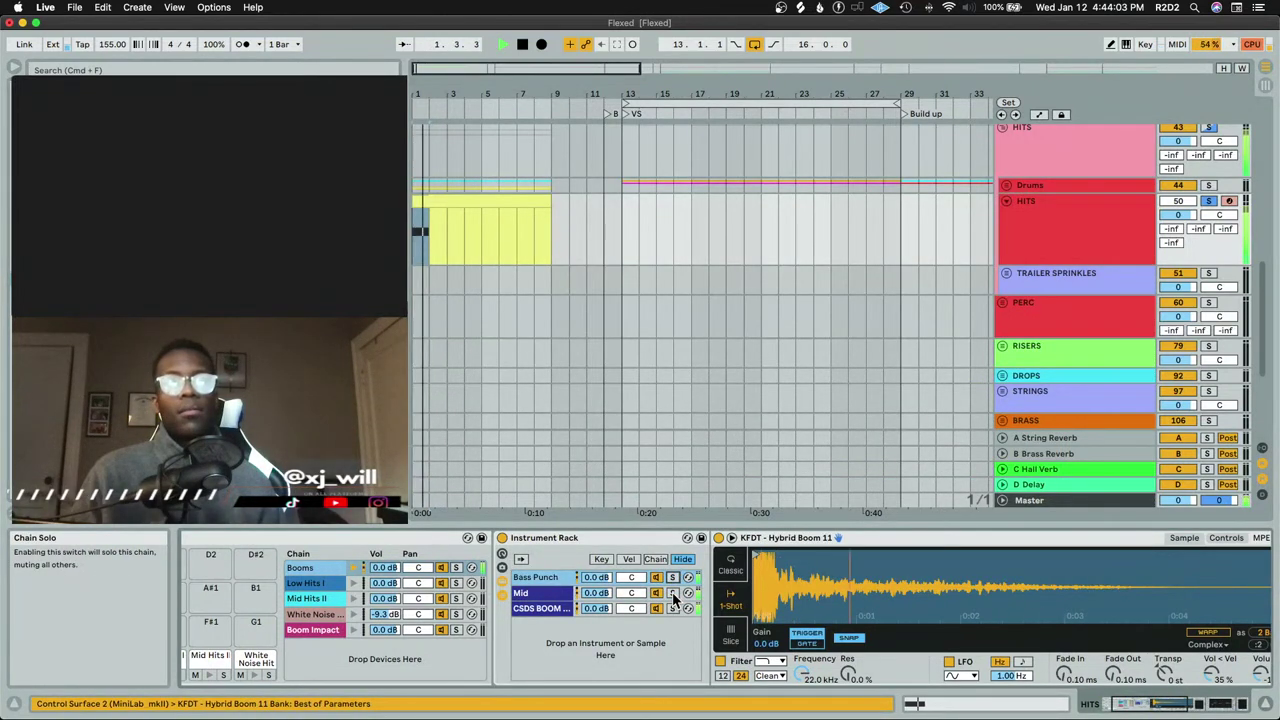
key(space)
key(space)
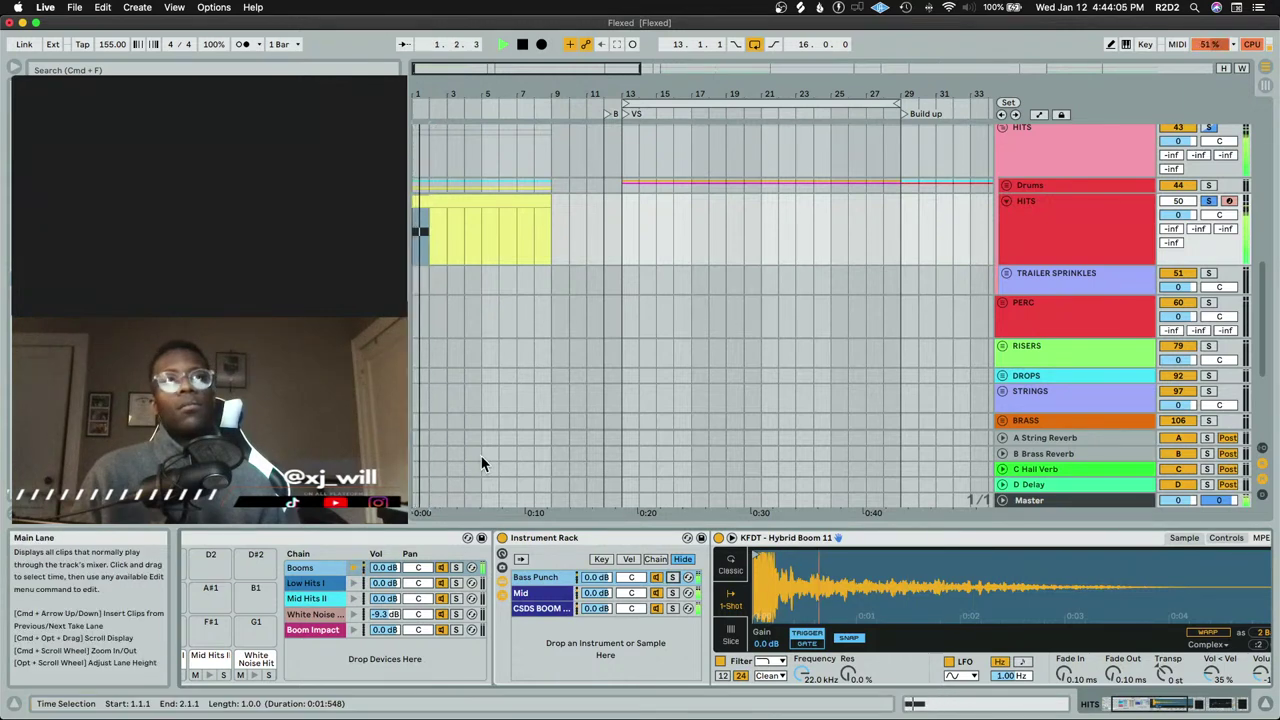
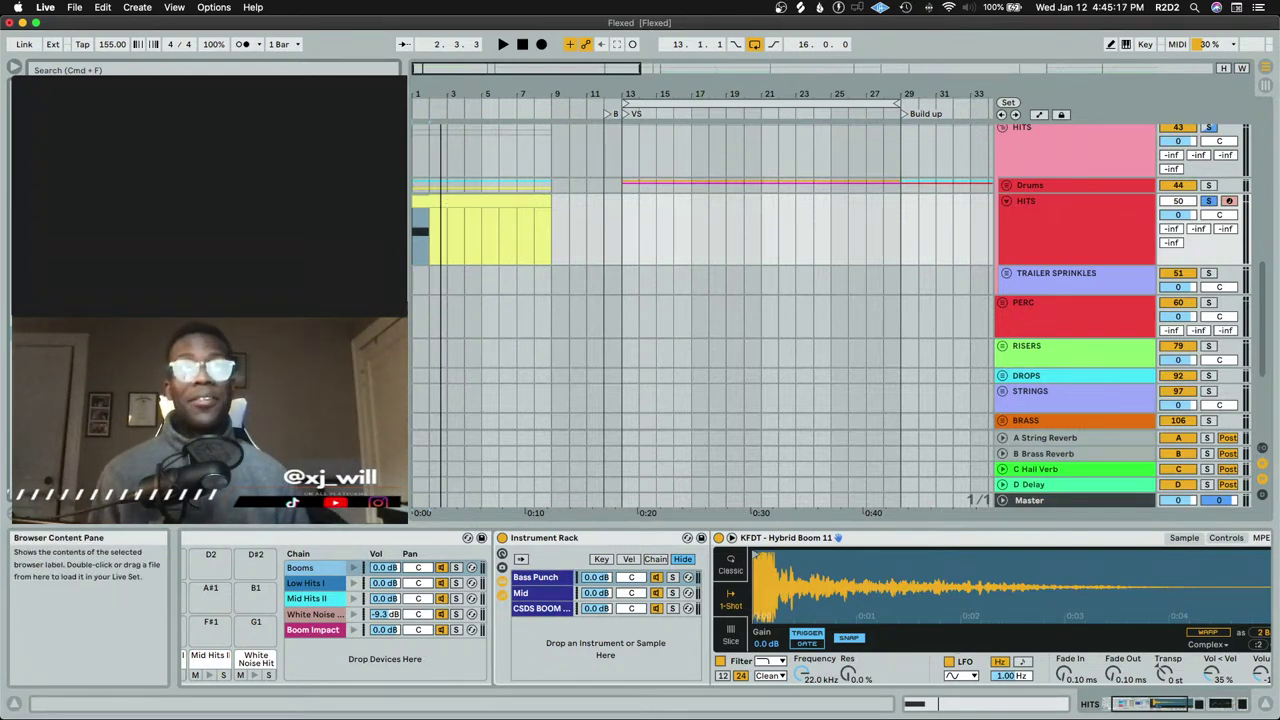
key(space)
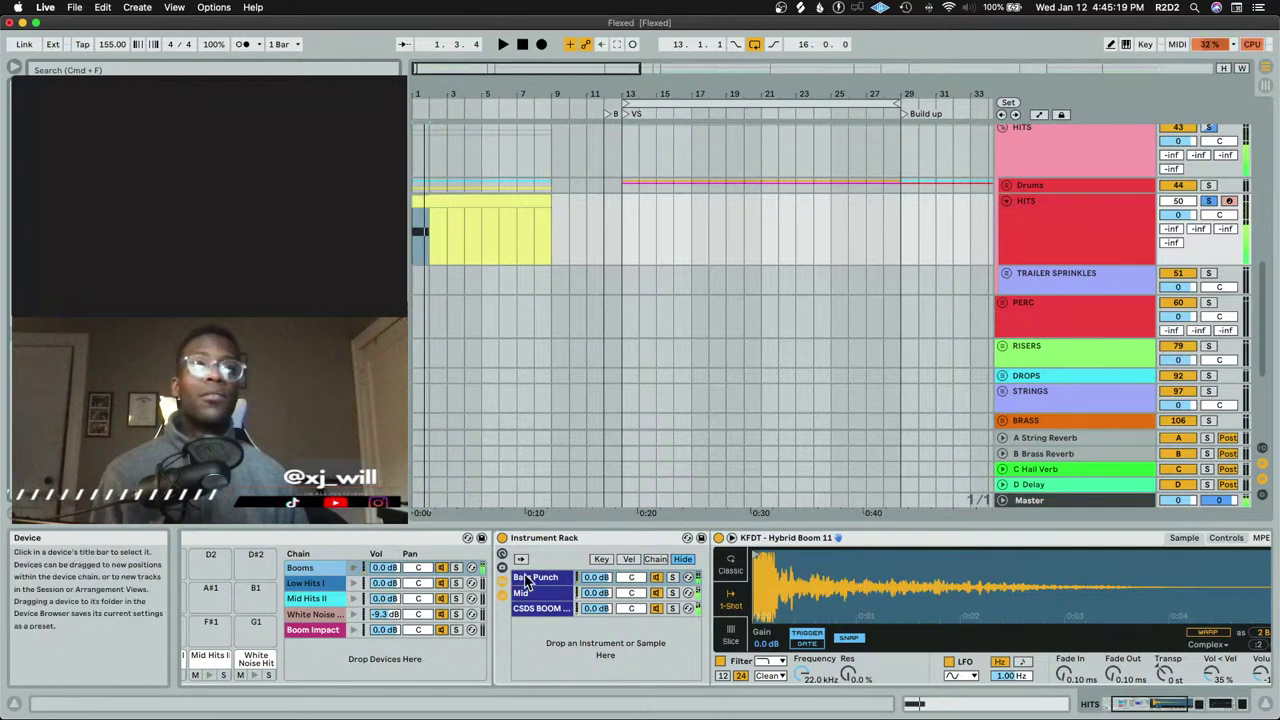
Play the CSDS BOOM Shake My Pants chain on its own and delete it from the Booms rack
click(530, 608)
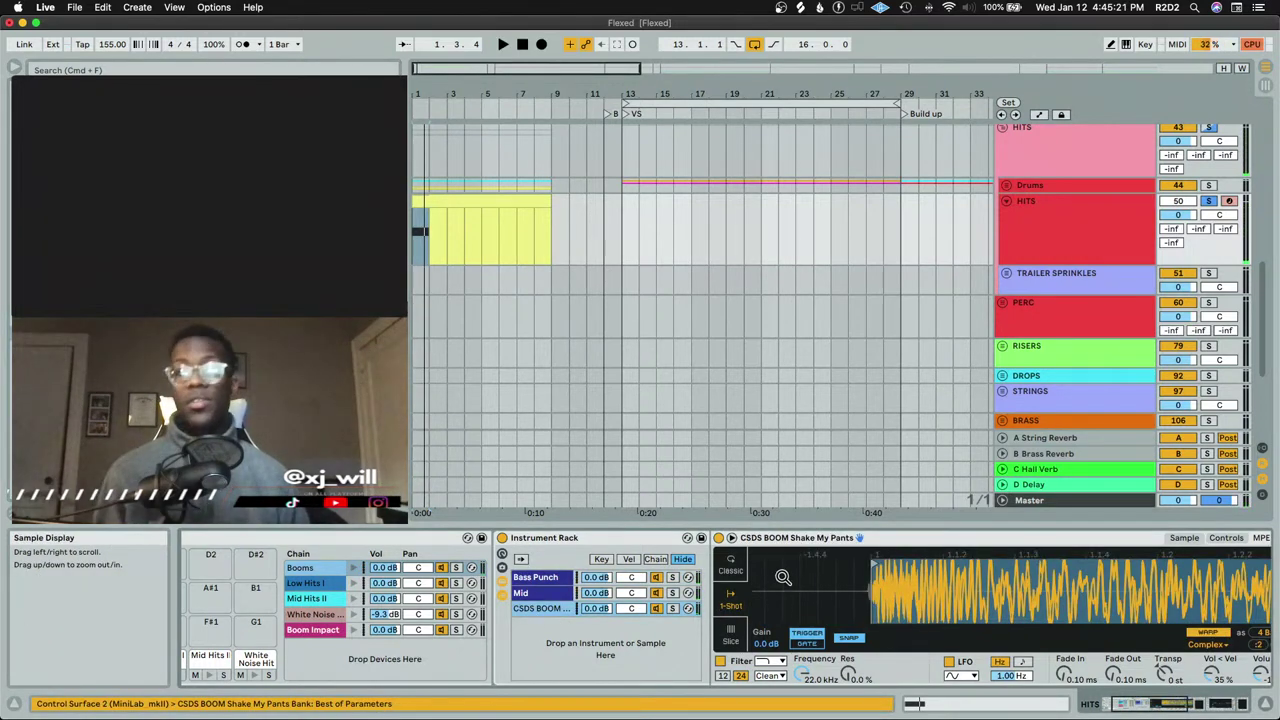
key(space)
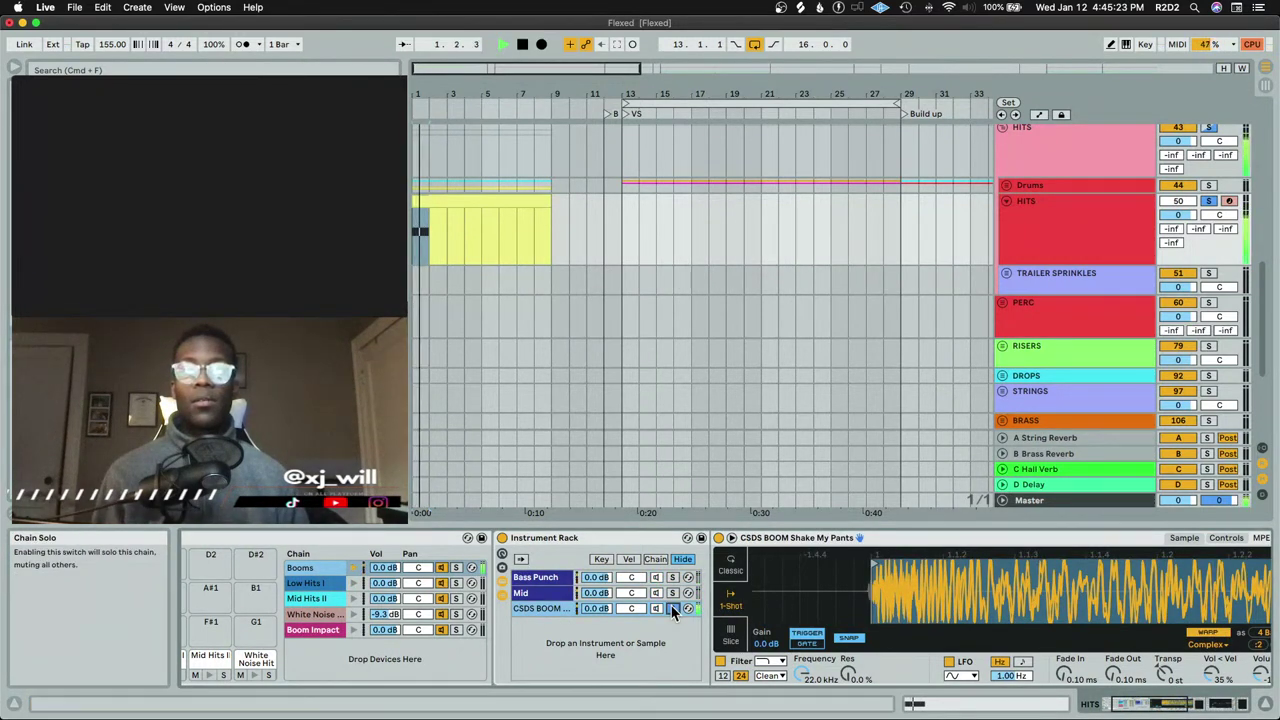
key(space)
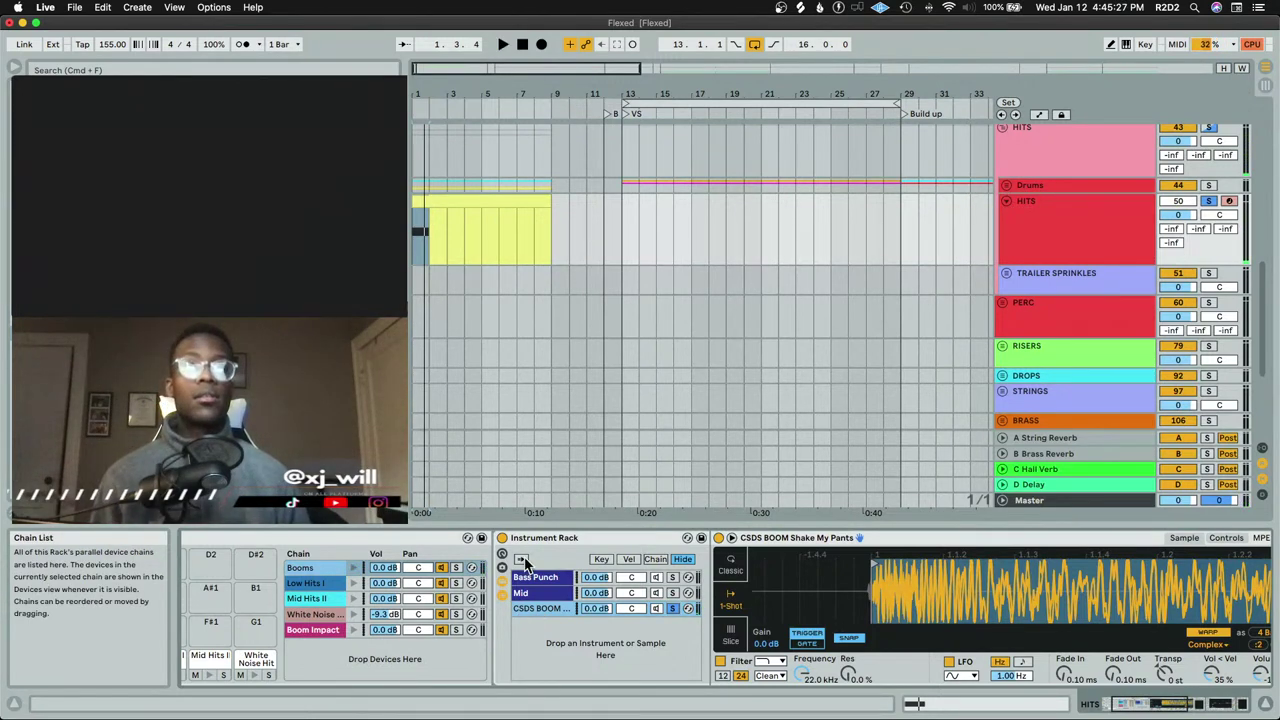
key(Delete)
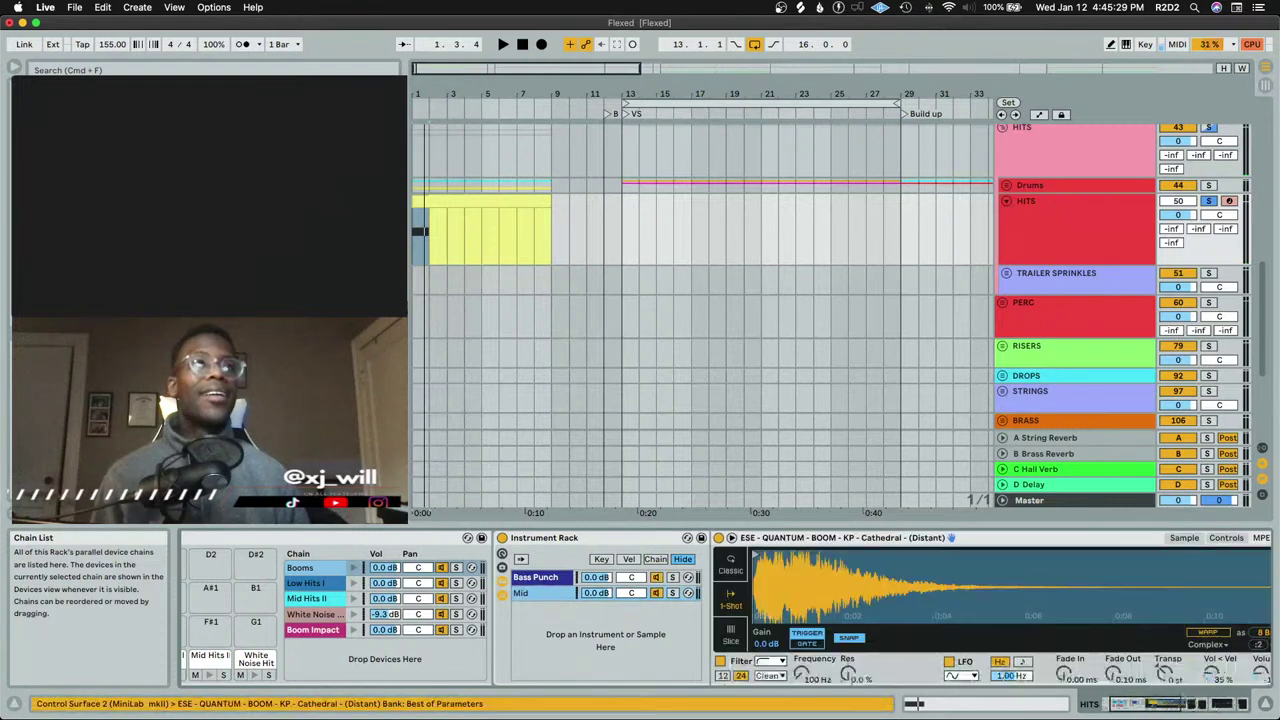
Add the CTDS2 BOOM Surprise sample as a third chain in the Booms rack beside Bass Punch and Mid
key(shift+Down)
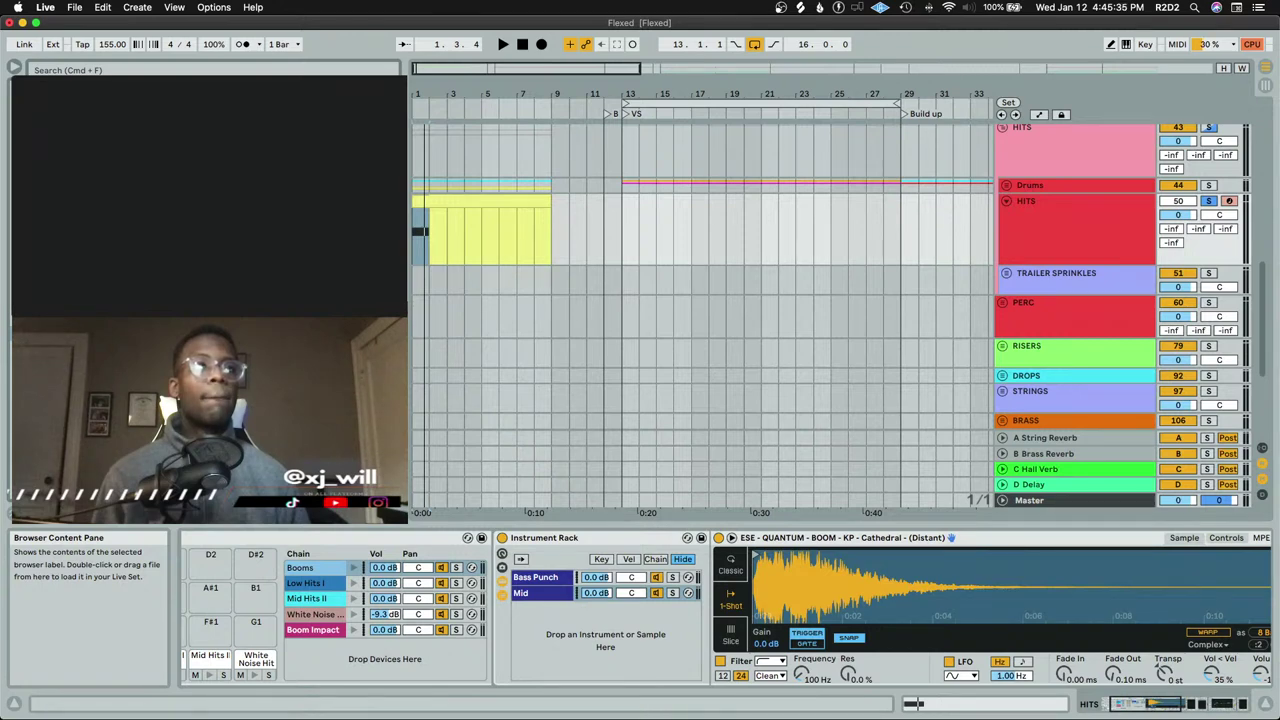
click(571, 641)
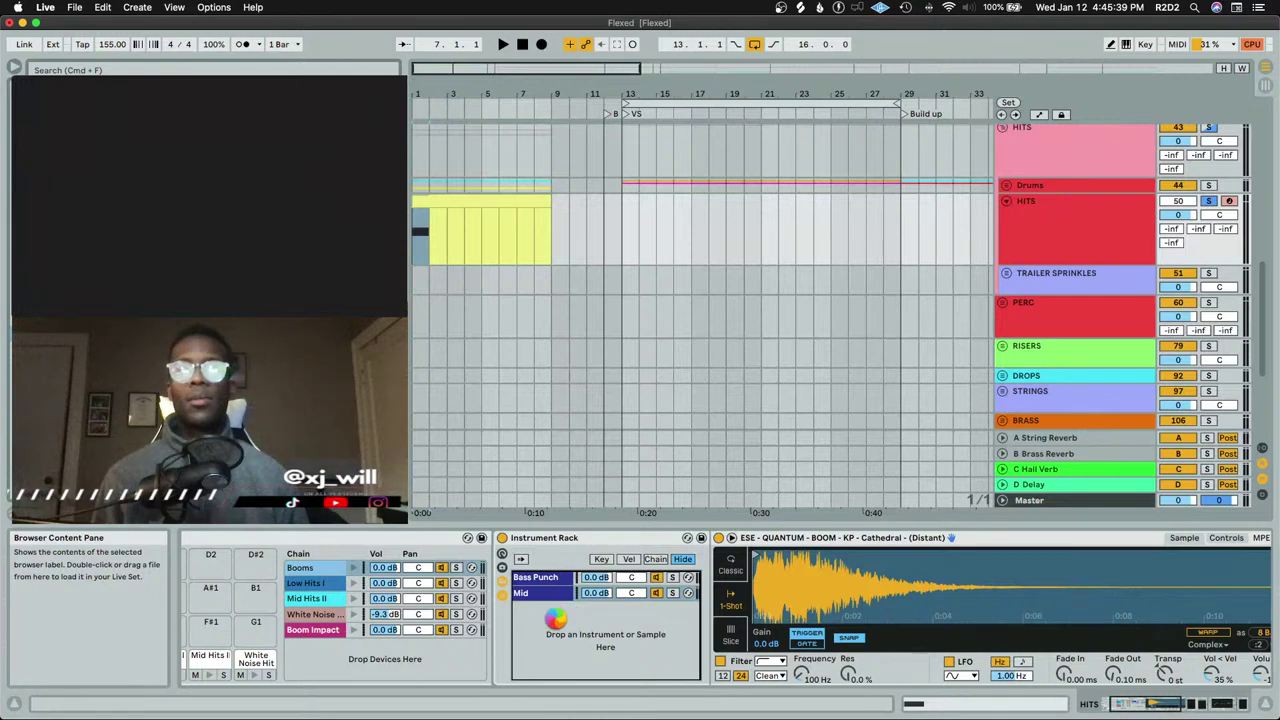
scroll(907, 556, right, 5)
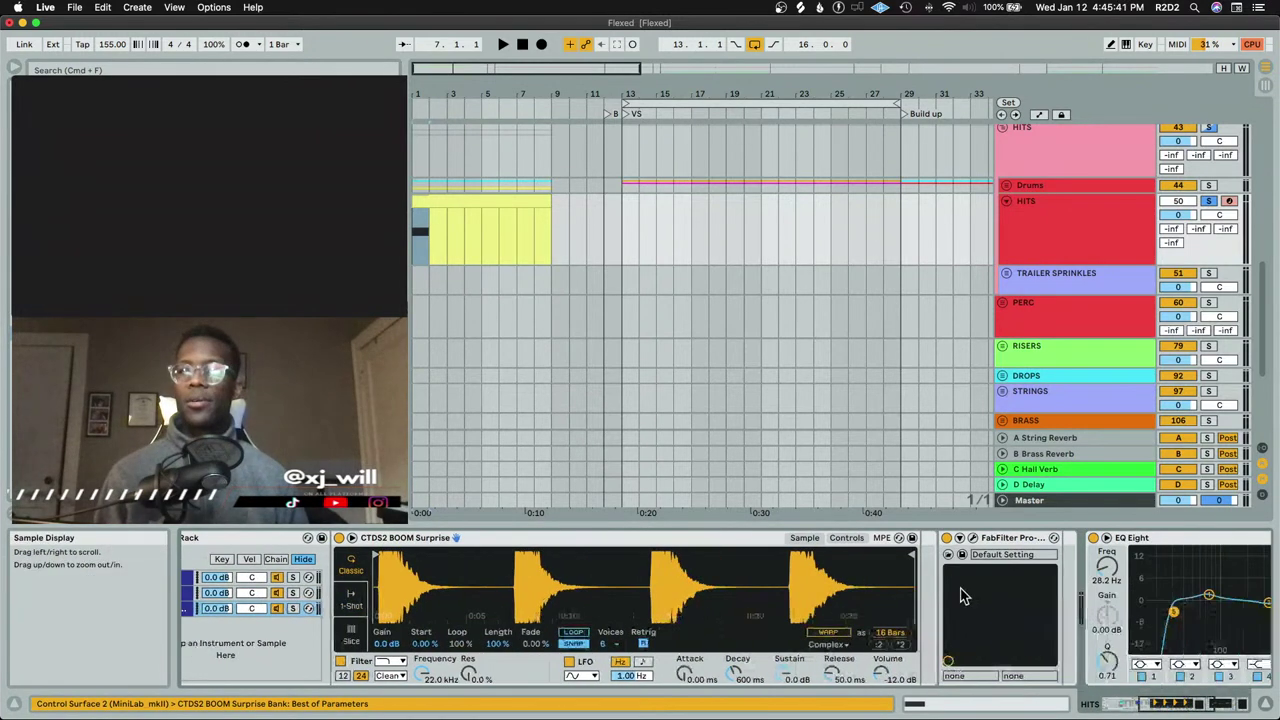
Limit CTDS2 BOOM Surprise to its first hit, set it to 1-Shot mode, trim the silence before the transient, and play it
drag(907, 555, 505, 556)
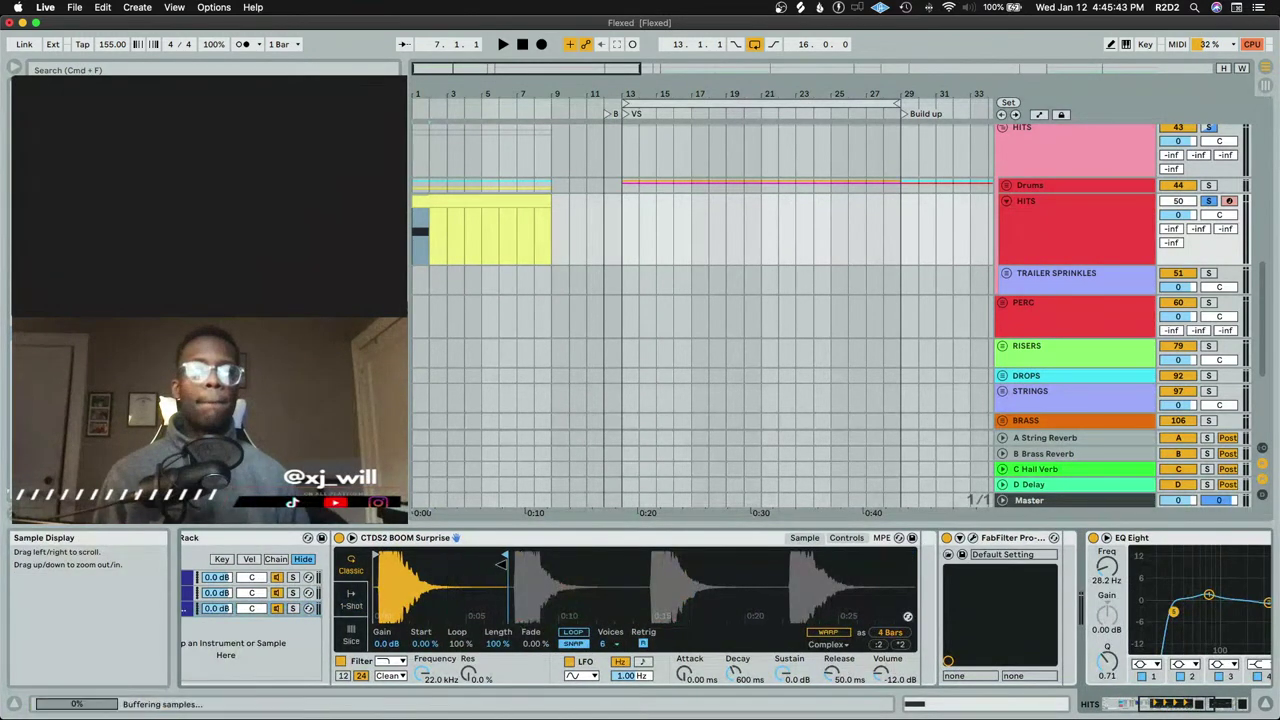
click(351, 605)
drag(403, 566, 403, 620)
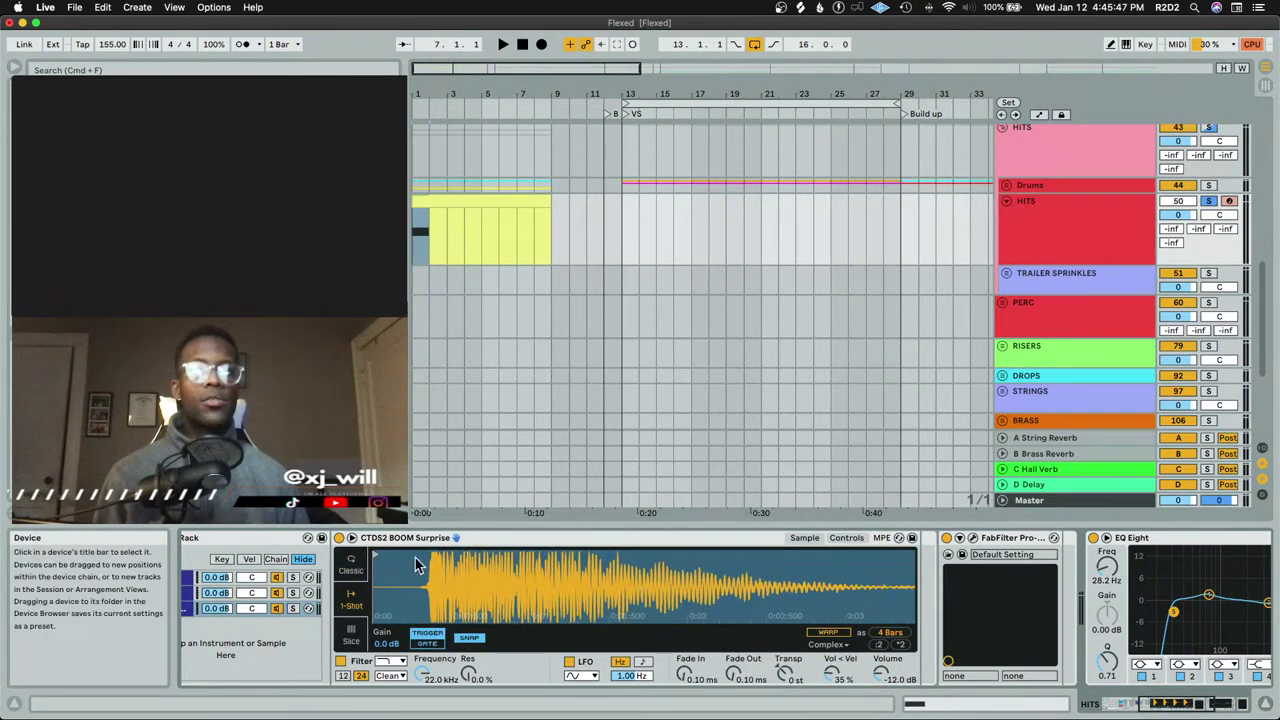
drag(379, 557, 430, 557)
key(space)
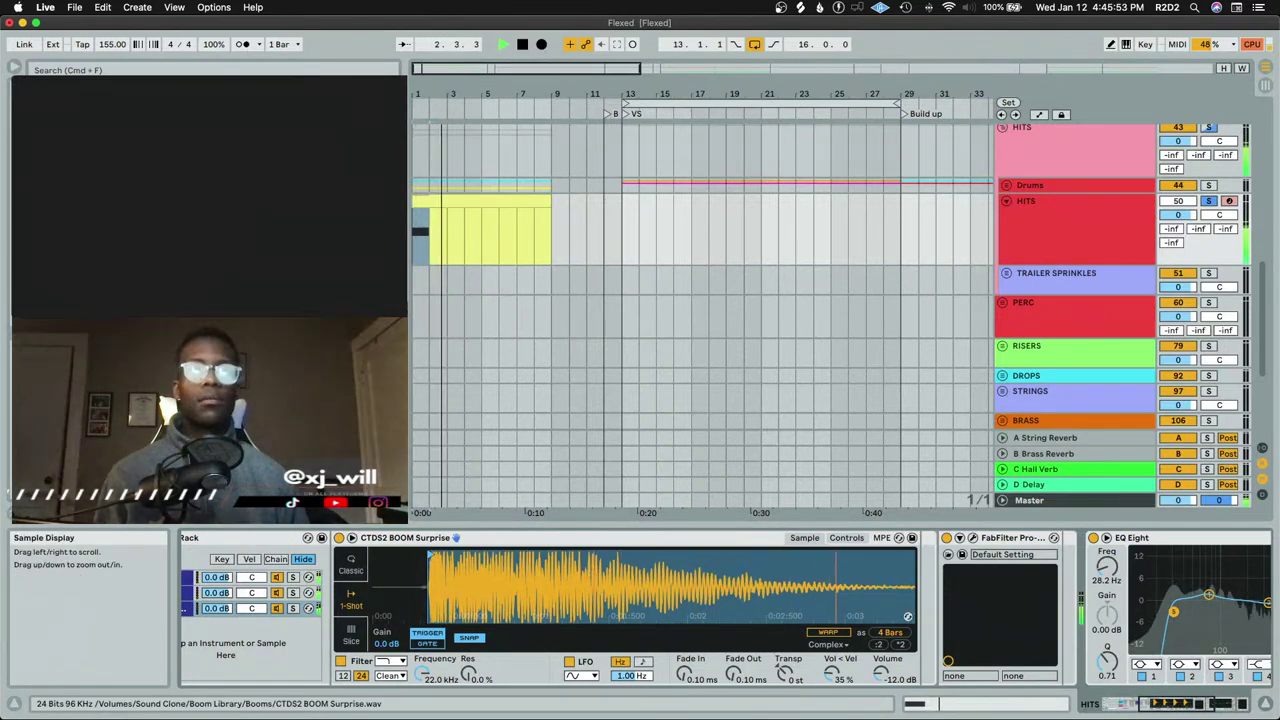
drag(400, 605, 398, 591)
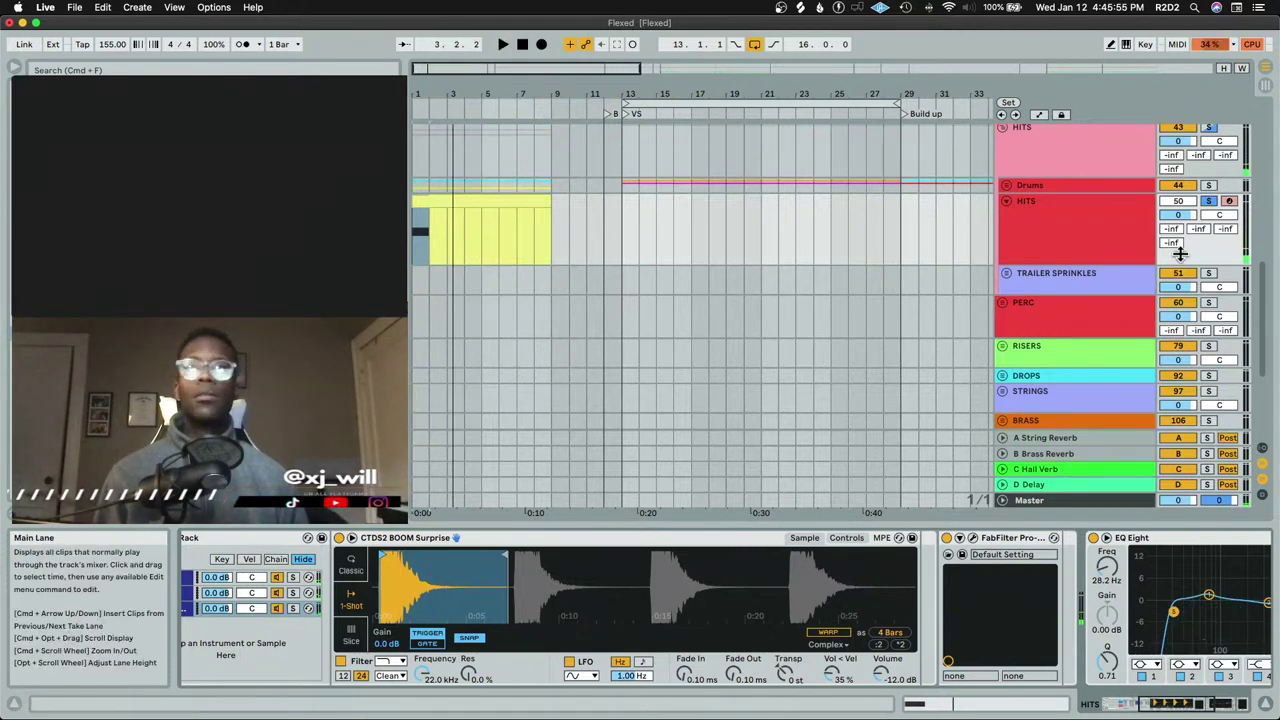
Unsolo the nested HITS track and play the new boom with the full intro mix
click(1209, 201)
key(space)
key(space)
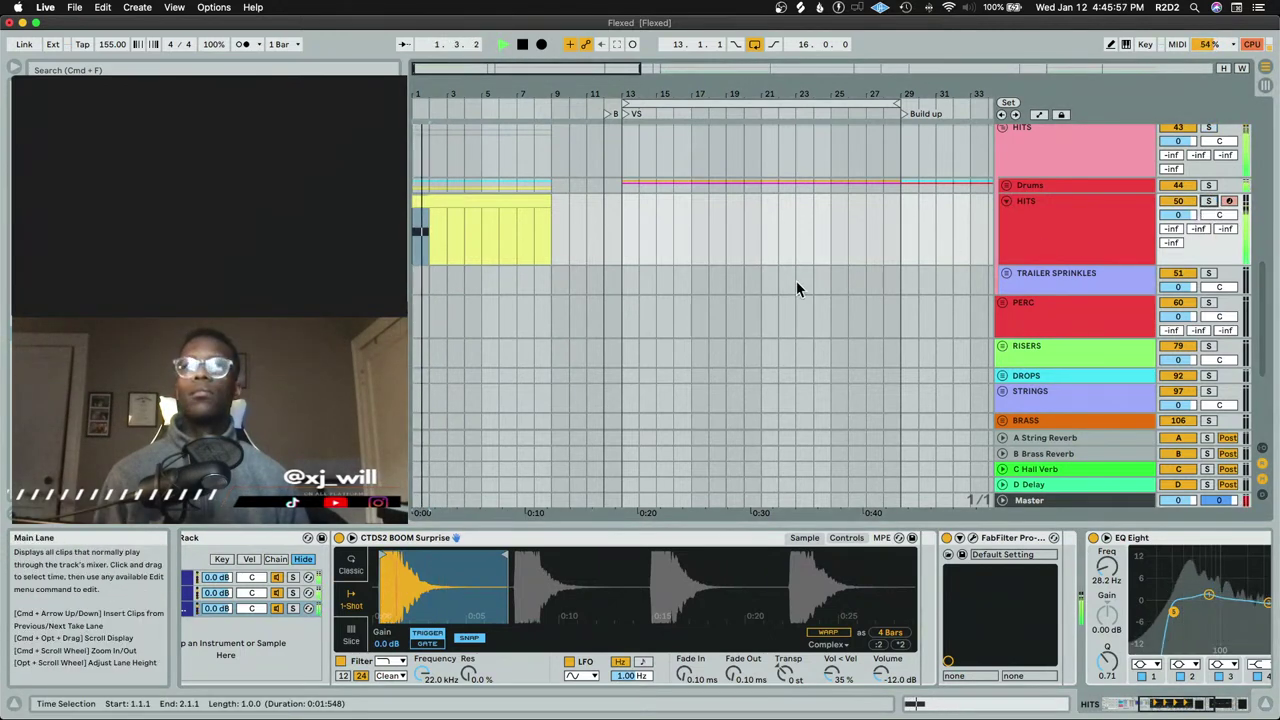
key(minus)
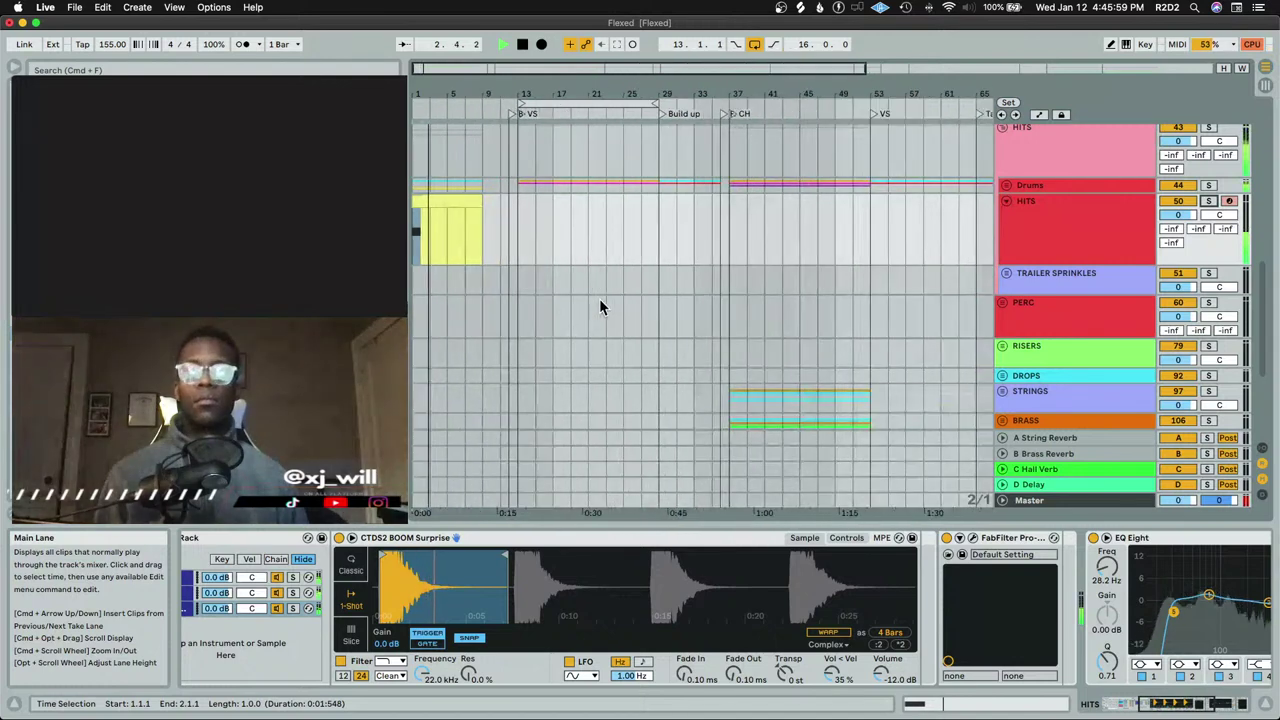
scroll(440, 233, up, 5)
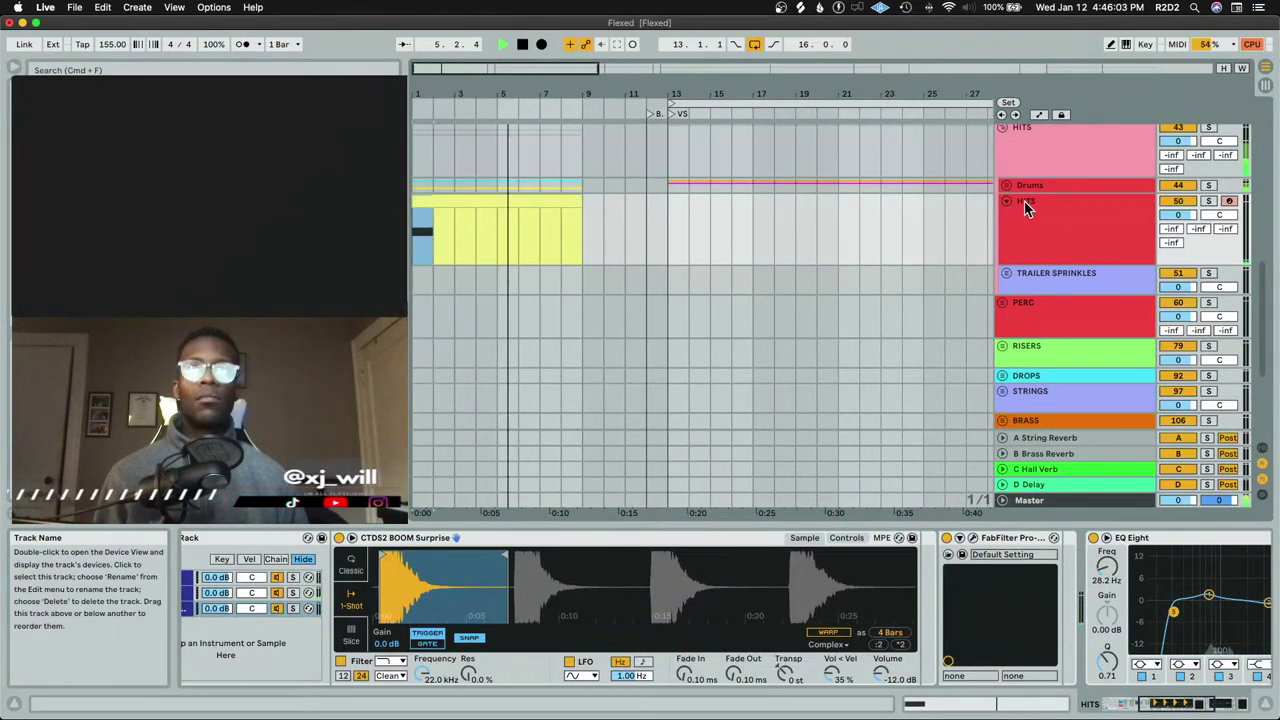
key(space)
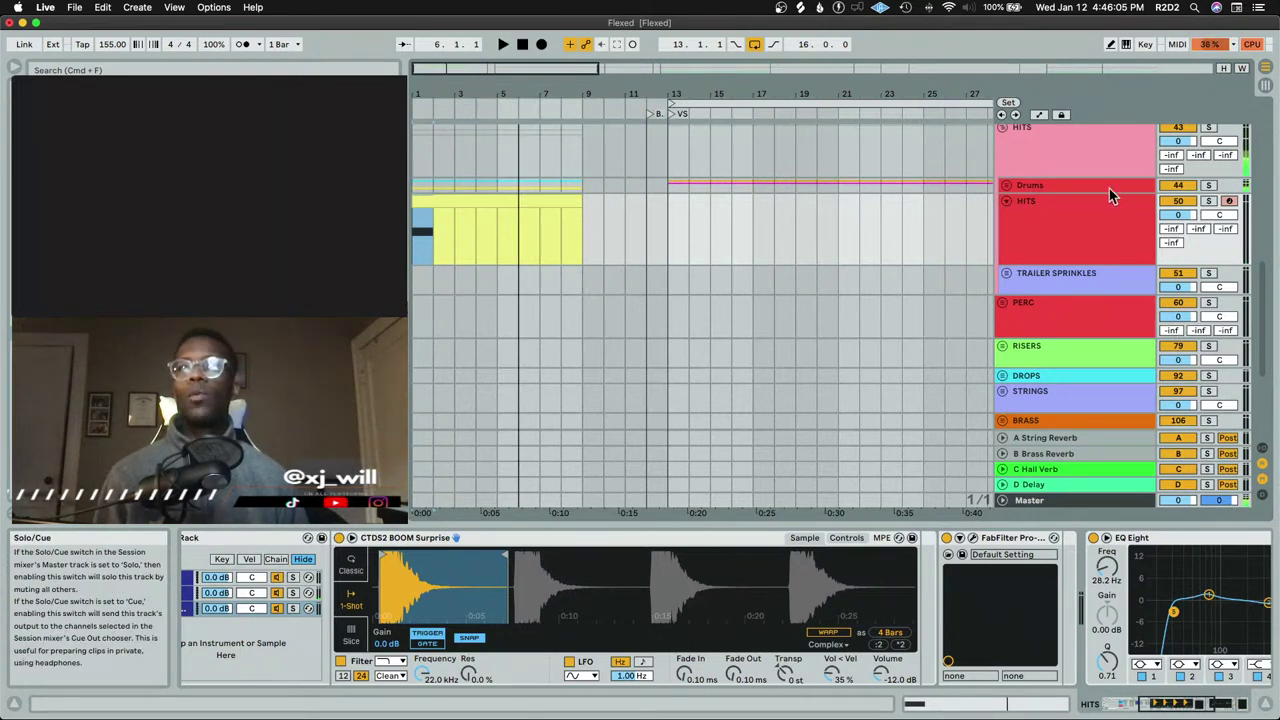
Check the devices on the Drums group, and play the nested HITS track in solo
click(1025, 186)
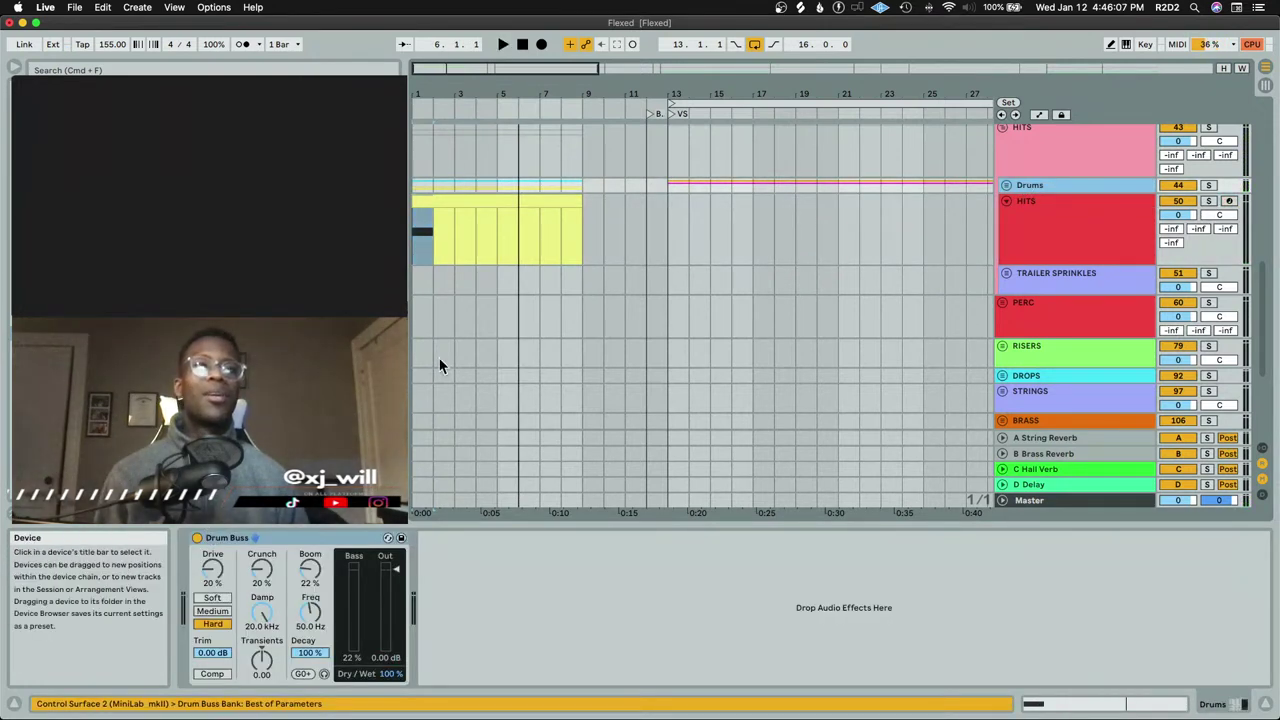
click(1081, 223)
key(space)
click(1209, 202)
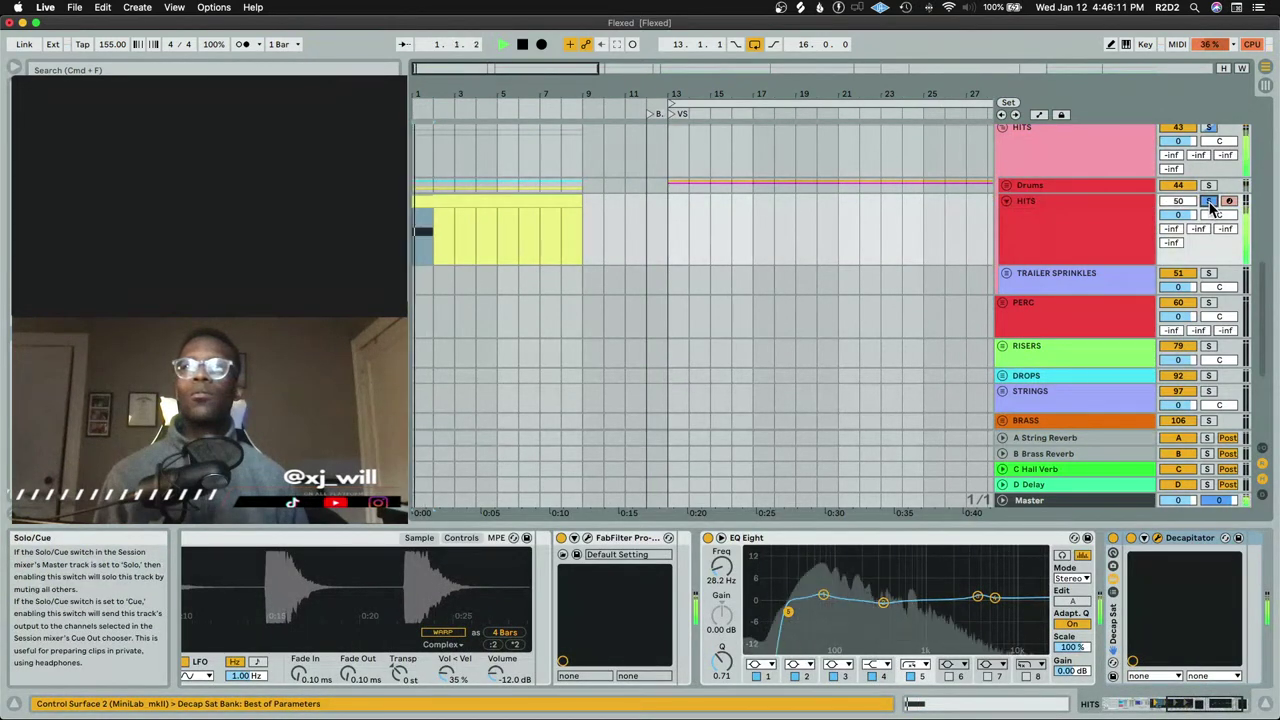
key(space)
Unsolo the nested HITS track, mute its parent HITS group, and play the intro
scroll(1157, 200, up, 2)
click(1209, 232)
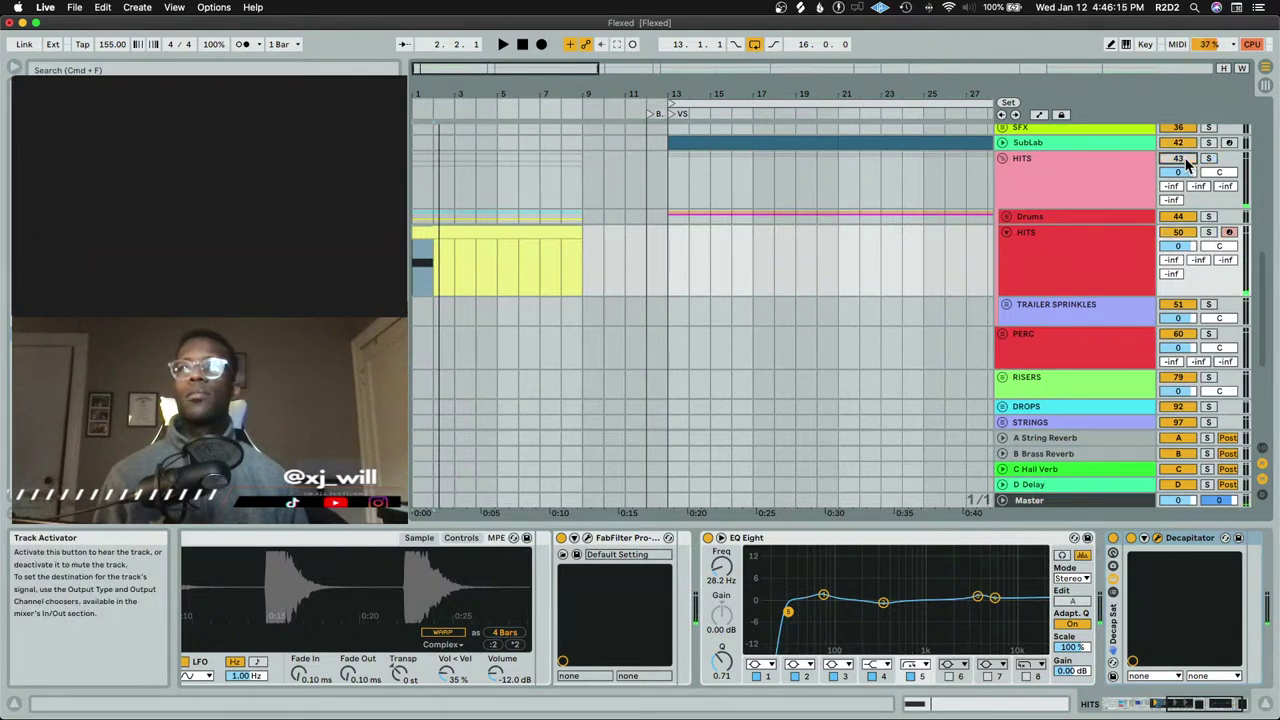
key(space)
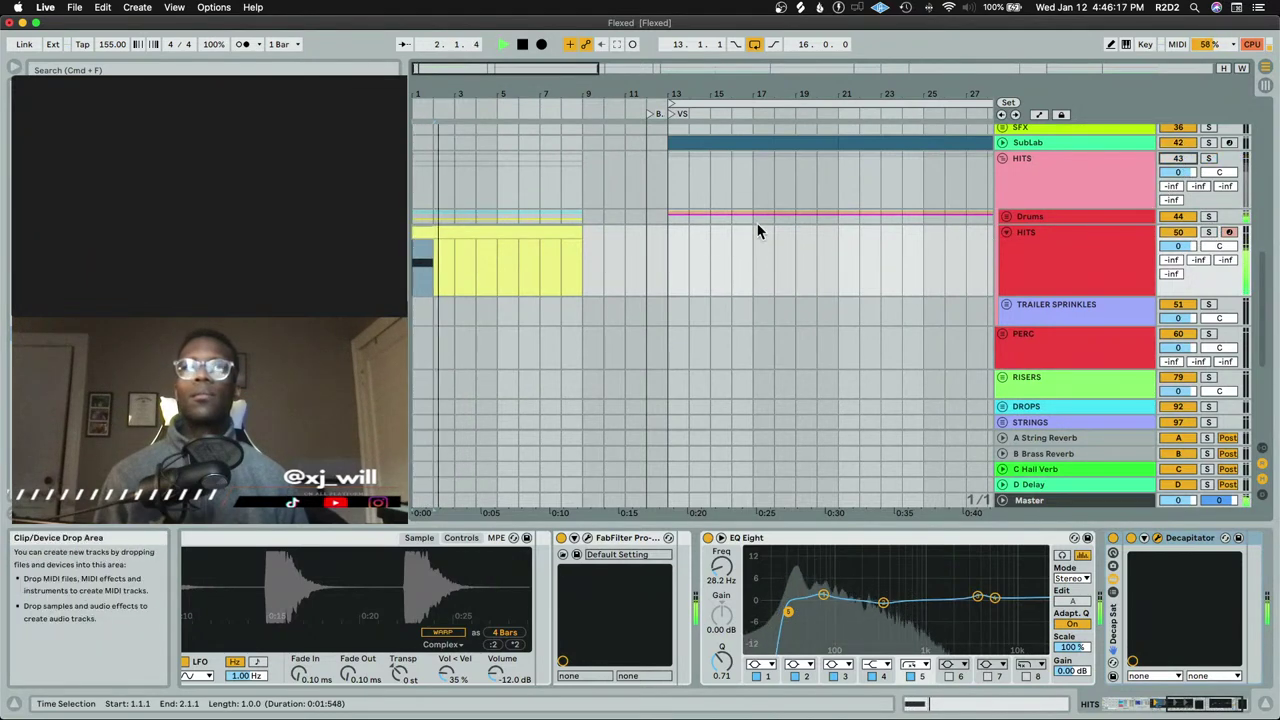
scroll(521, 248, up, 5)
scroll(519, 245, down, 6)
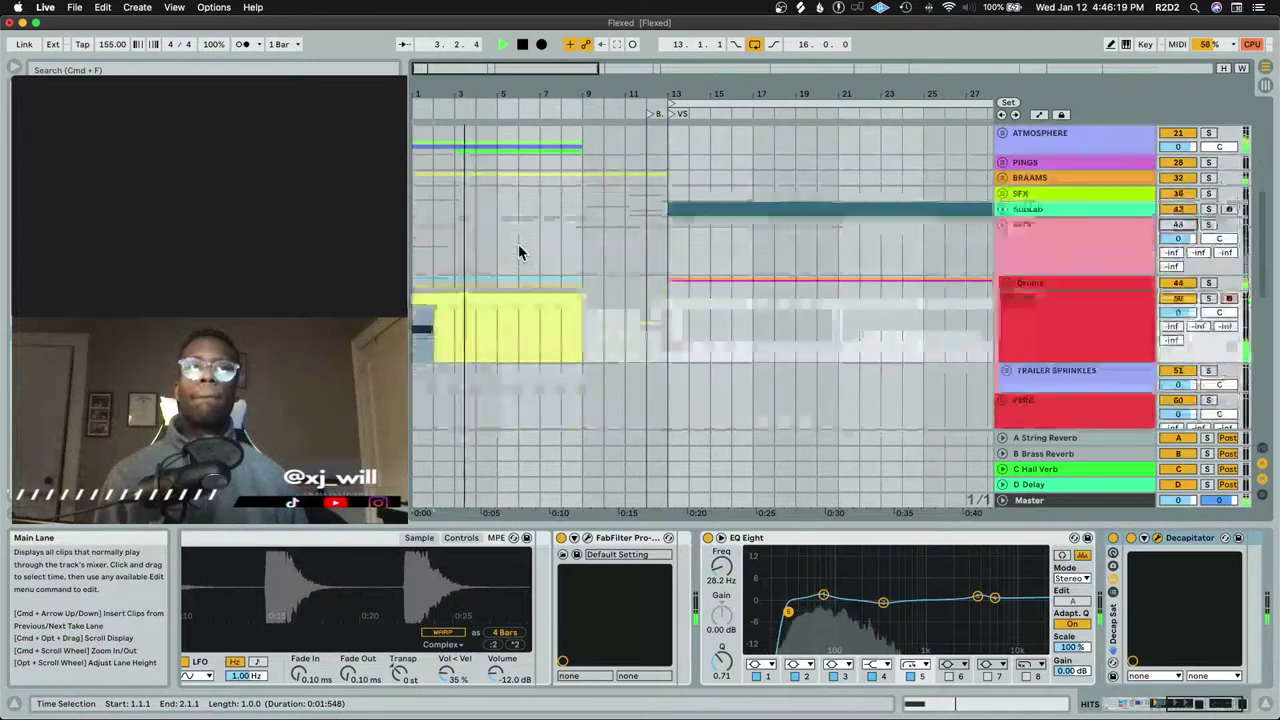
Duplicate the Booms note from bar 1 to bar 4 in the HITS clip
double_click(477, 224)
click(605, 501)
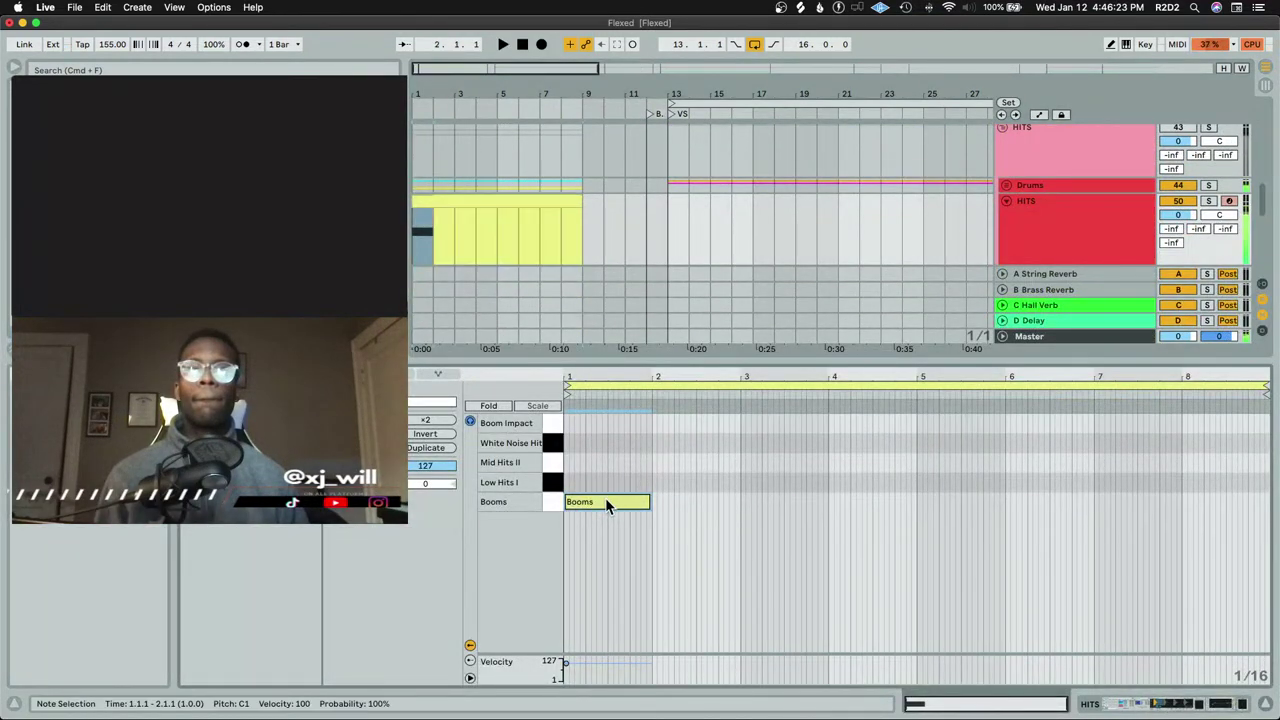
drag(598, 501, 856, 508)
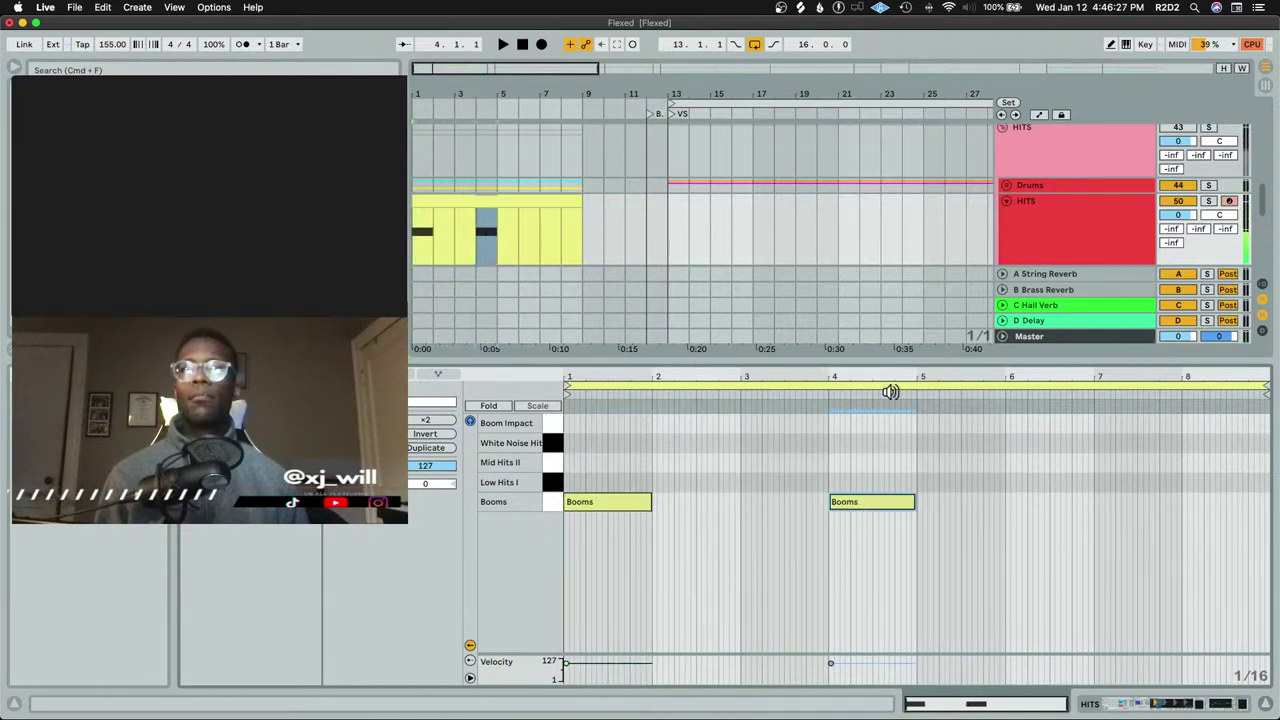
key(shift+Tab)
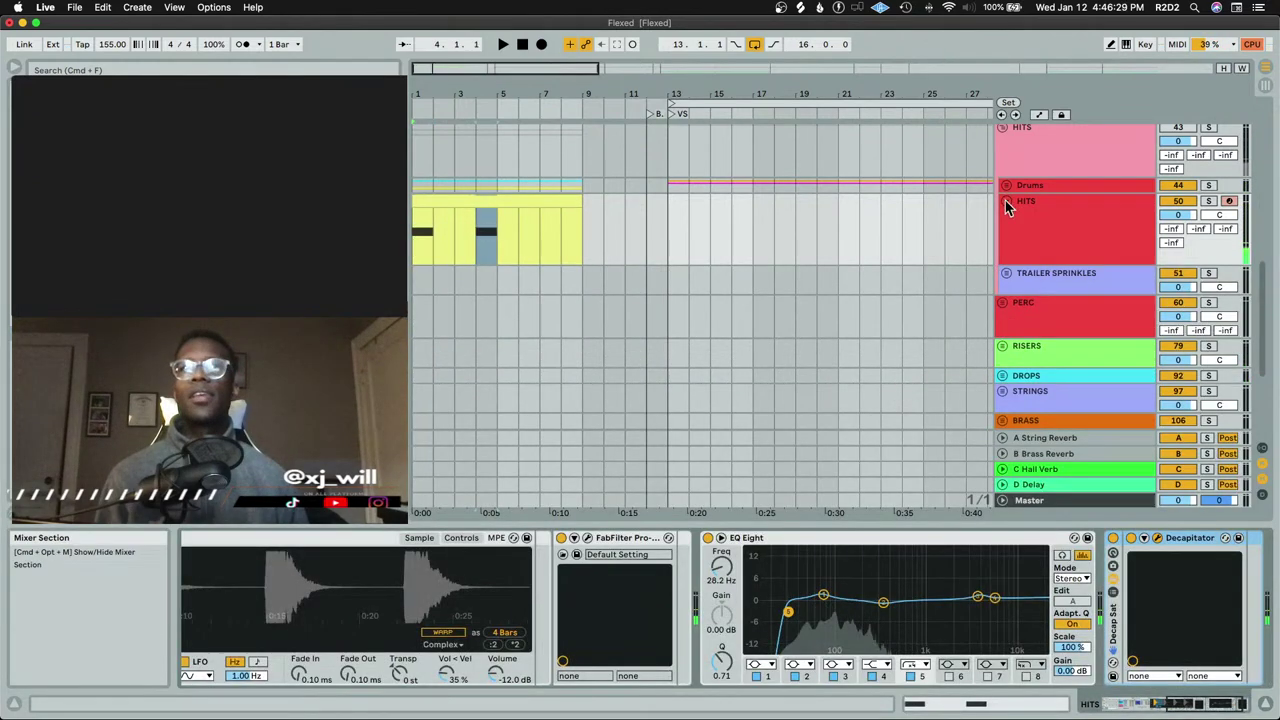
Play the HITS clip from the start with the mix and in solo
click(471, 205)
scroll(815, 265, up, 3)
key(space)
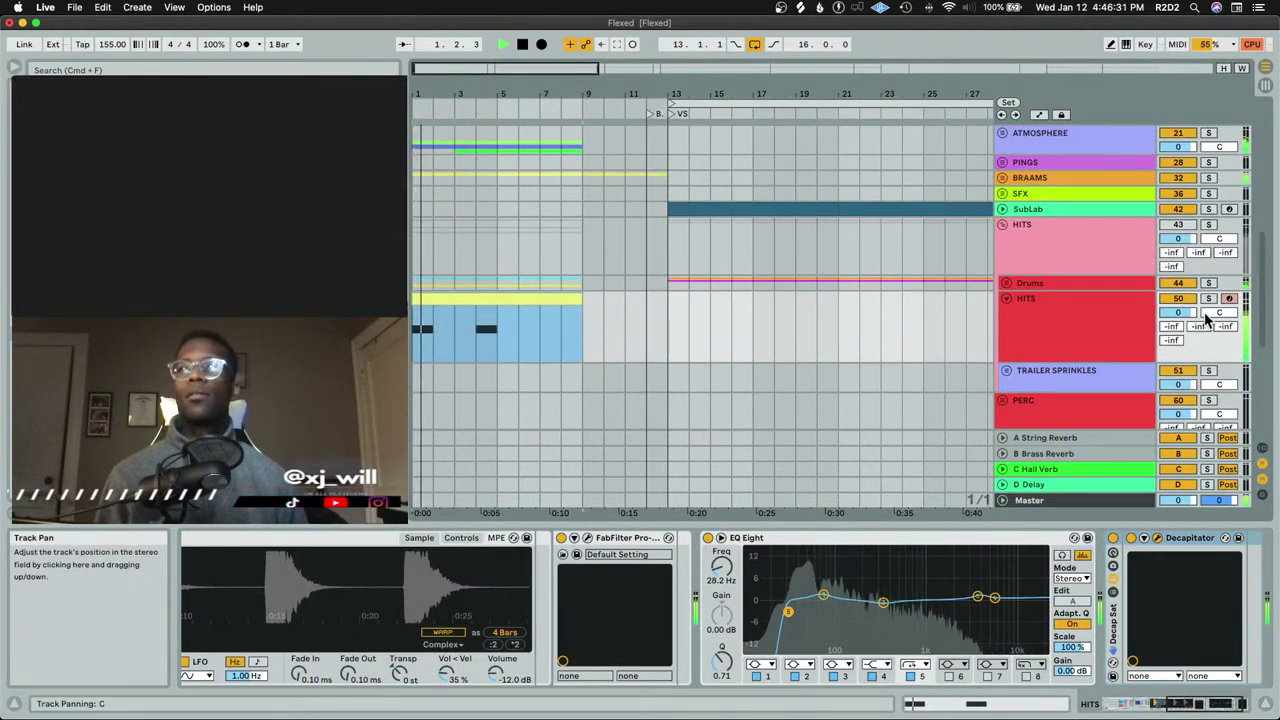
click(1208, 298)
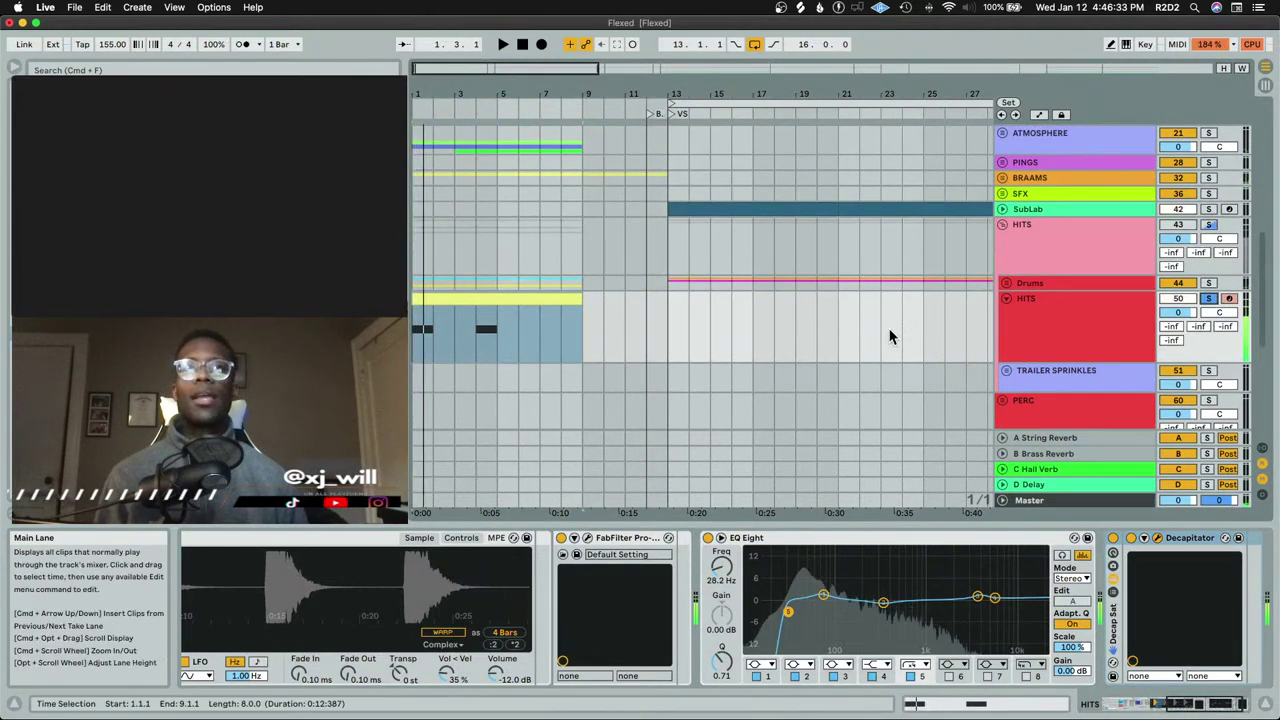
key(space)
Reactivate the parent HITS group, mute the Drums group, and play the booms in solo and with the mix
click(1184, 226)
click(1180, 226)
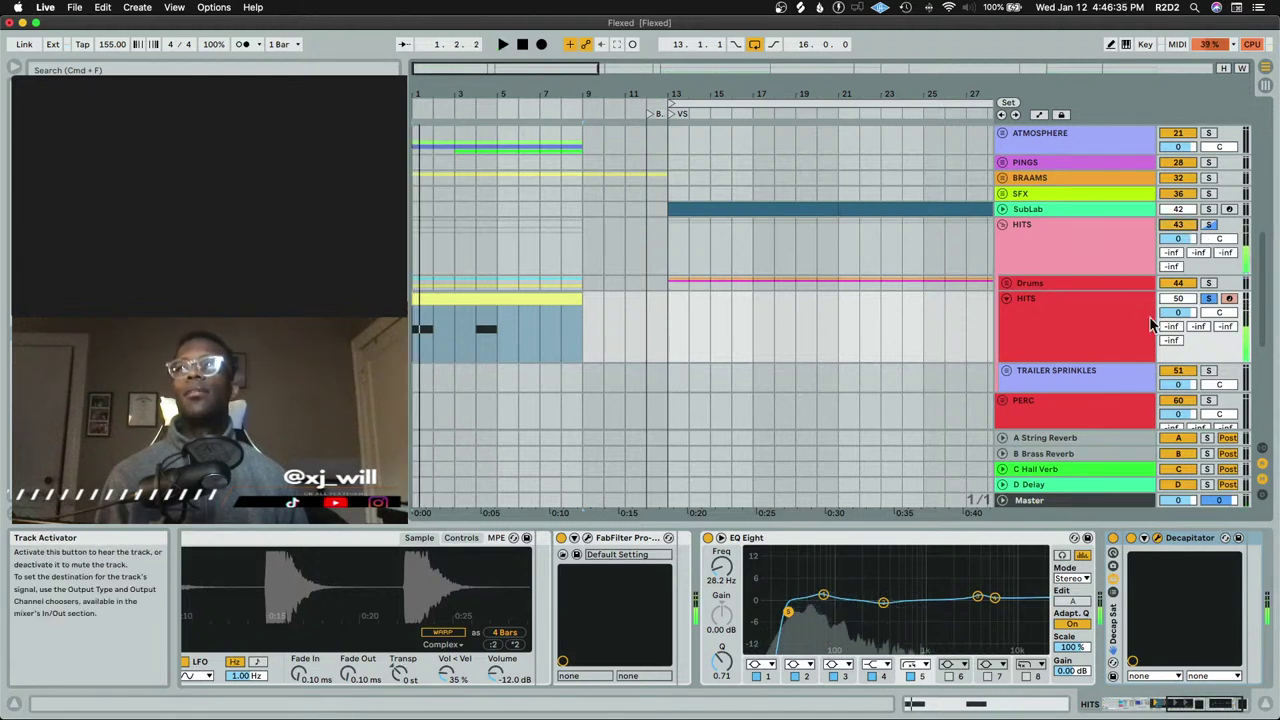
click(1180, 284)
key(space)
click(1180, 284)
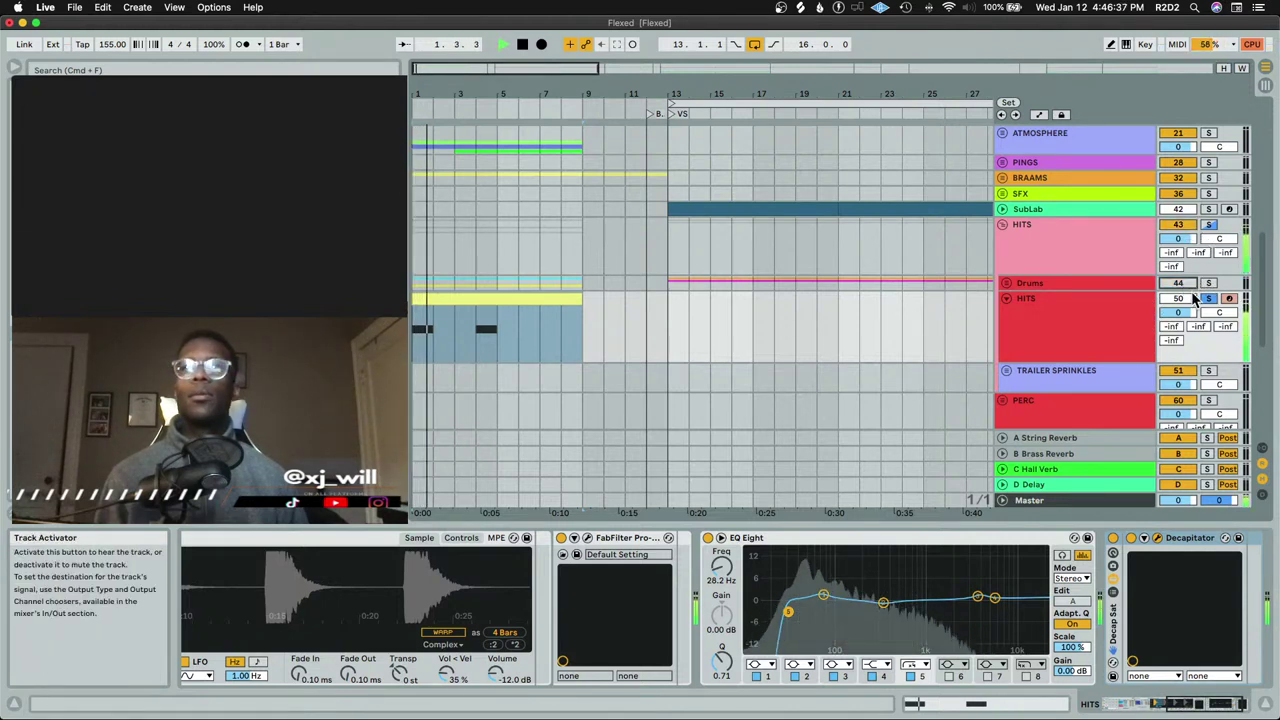
click(1208, 298)
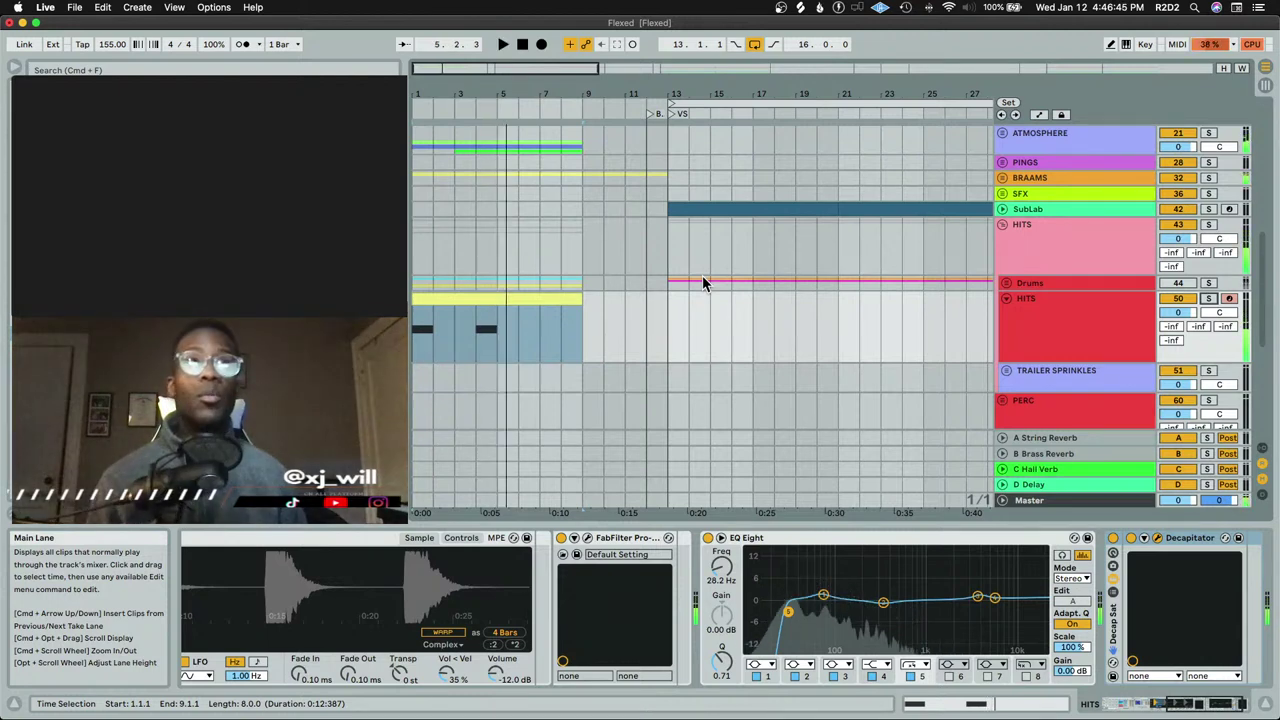
Move the second Booms note in the HITS clip from bar 4 to bar 5
click(487, 342)
key(space)
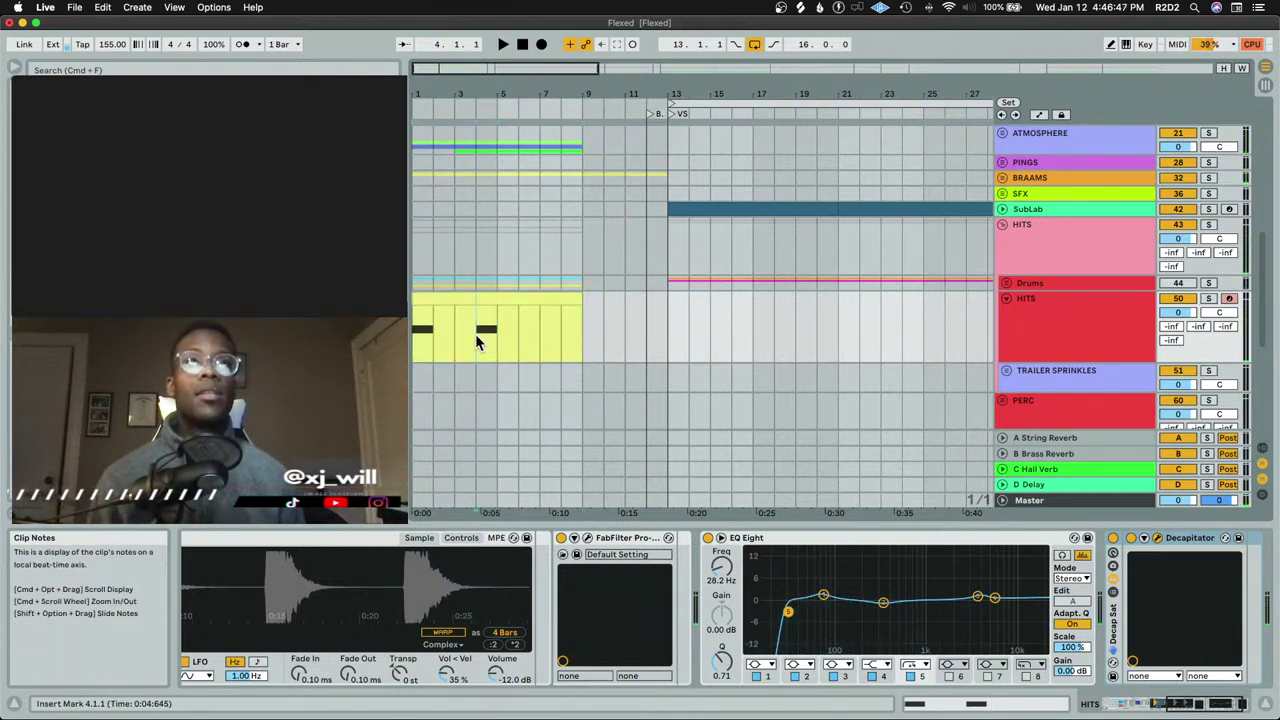
double_click(476, 342)
drag(864, 500, 953, 503)
key(shift+Tab)
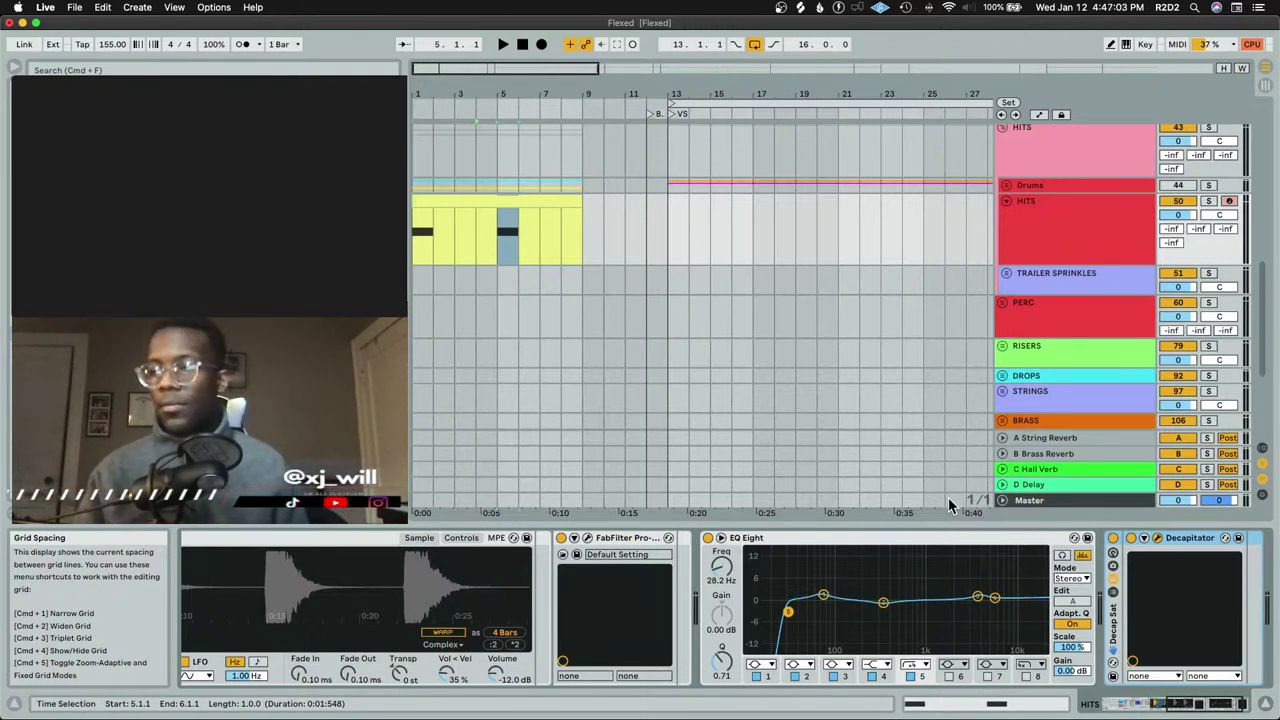
Extend the HITS clip by one bar to end at bar 10, and play the intro
click(535, 202)
click(579, 199)
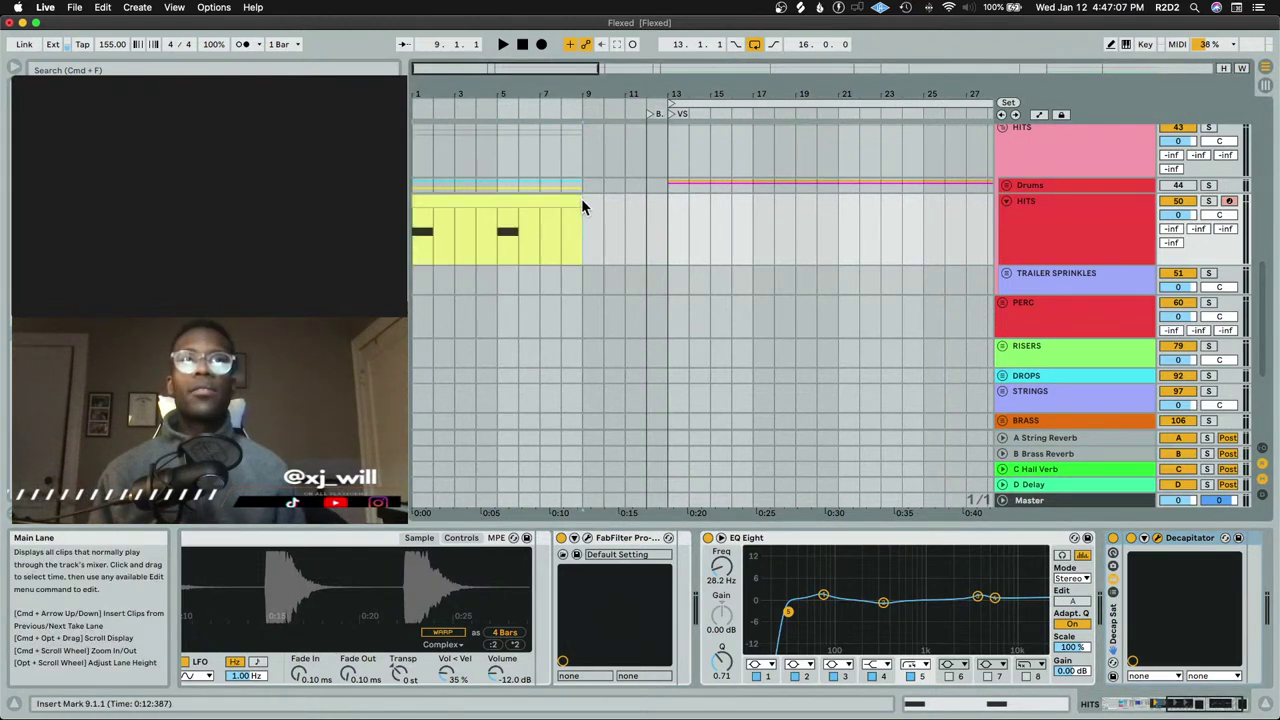
drag(579, 200, 596, 202)
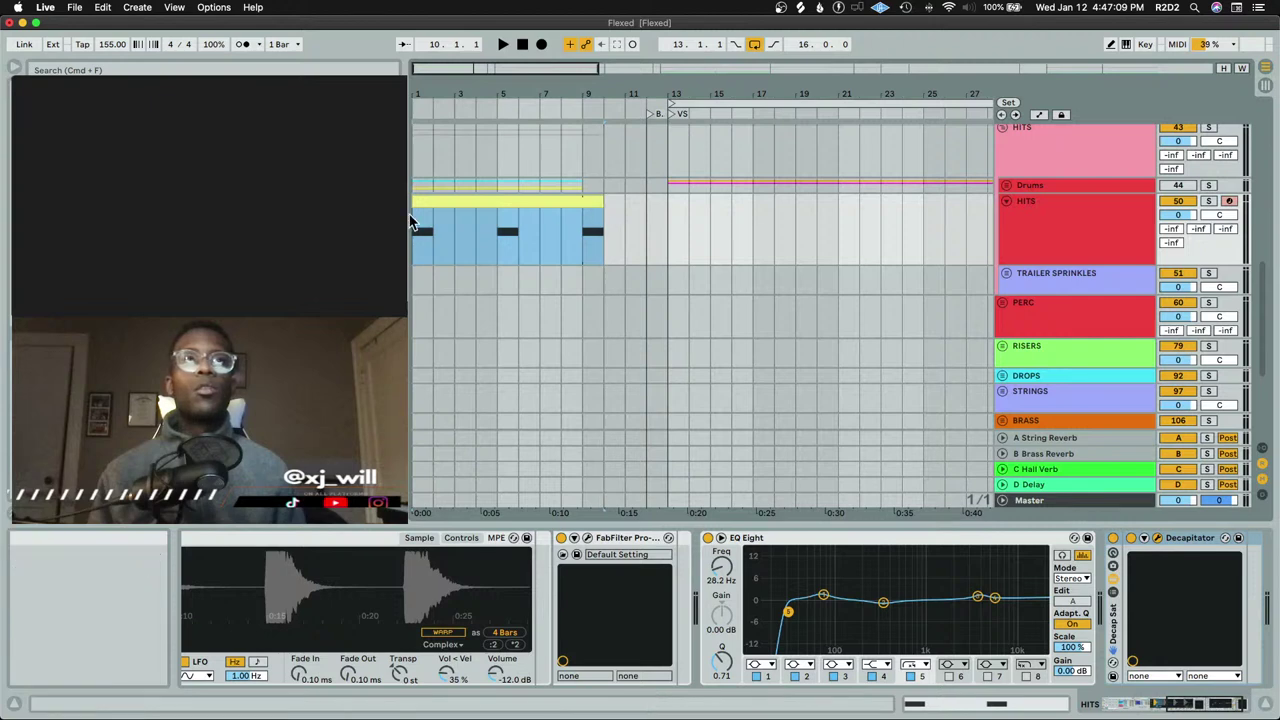
key(space)
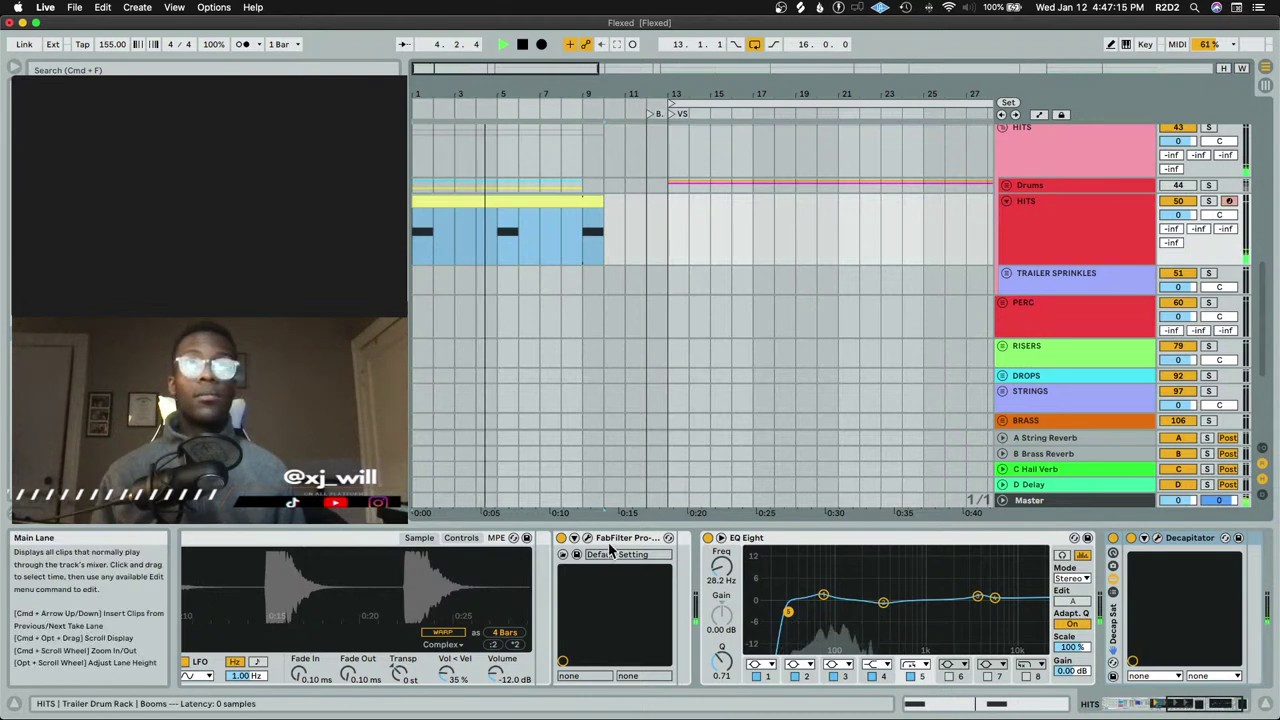
click(540, 245)
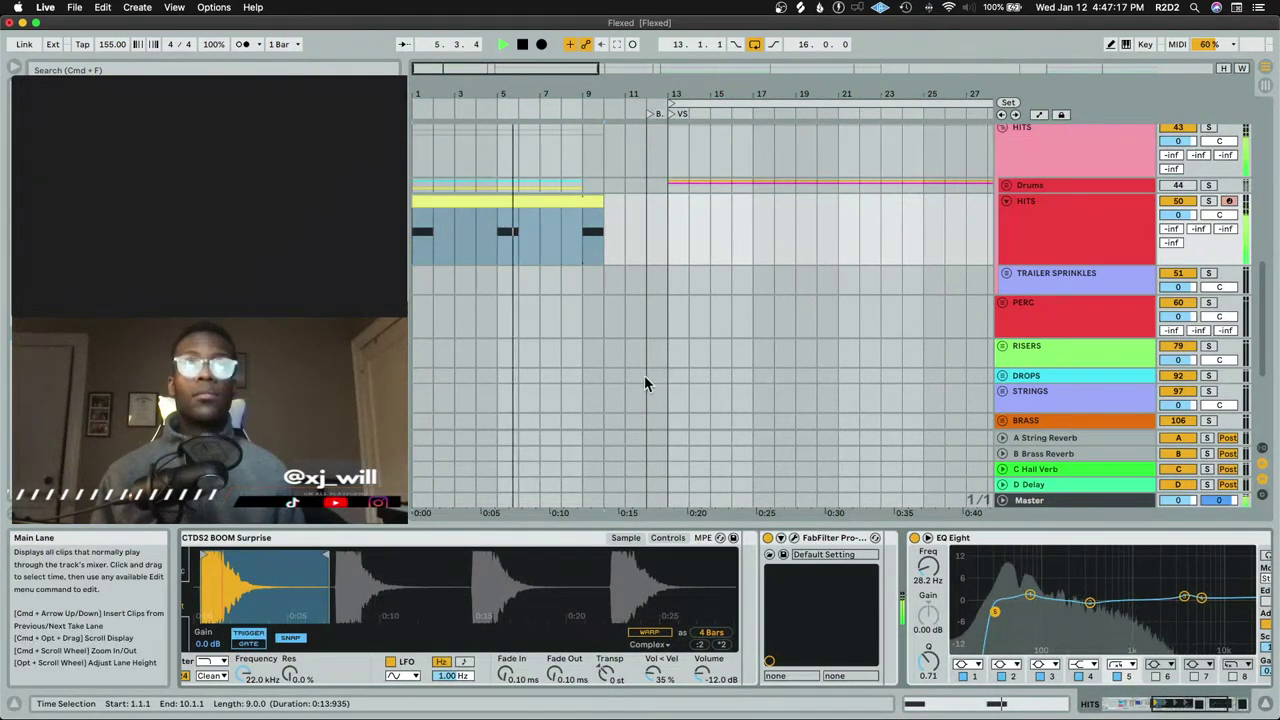
scroll(960, 325, up, 4)
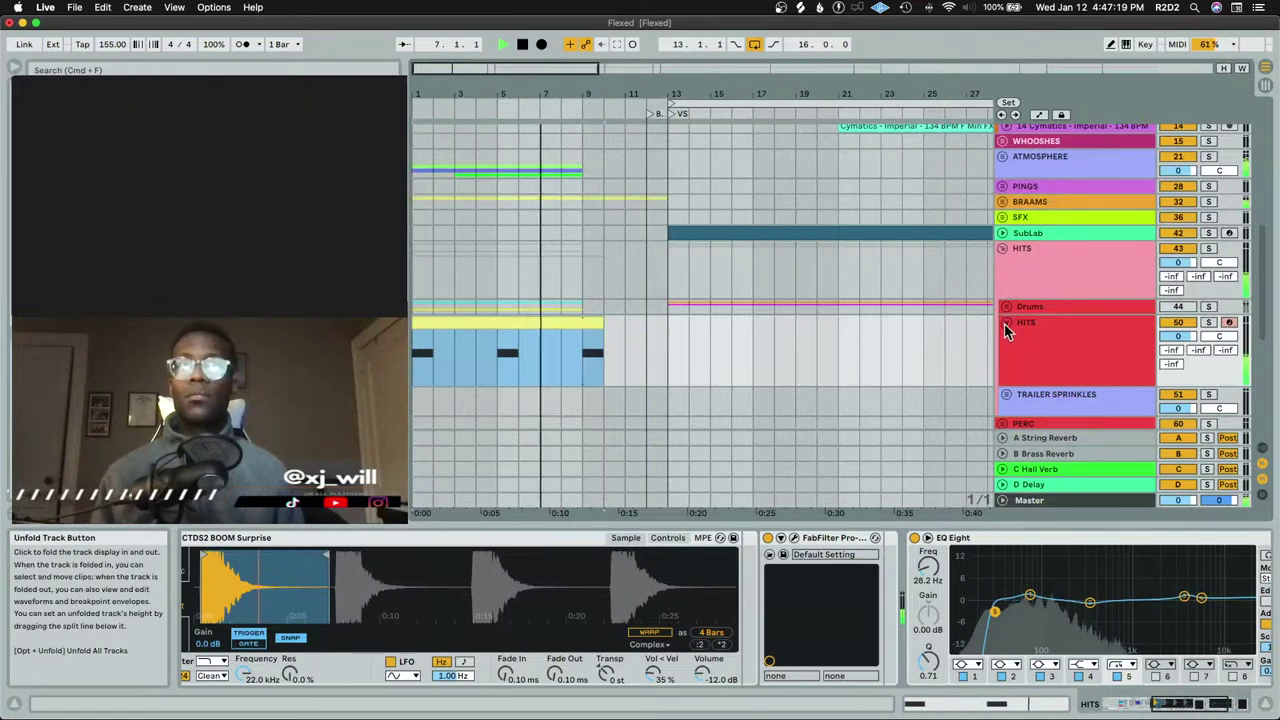
Fold the nested HITS track and its parent HITS group, and stop playback
click(1005, 322)
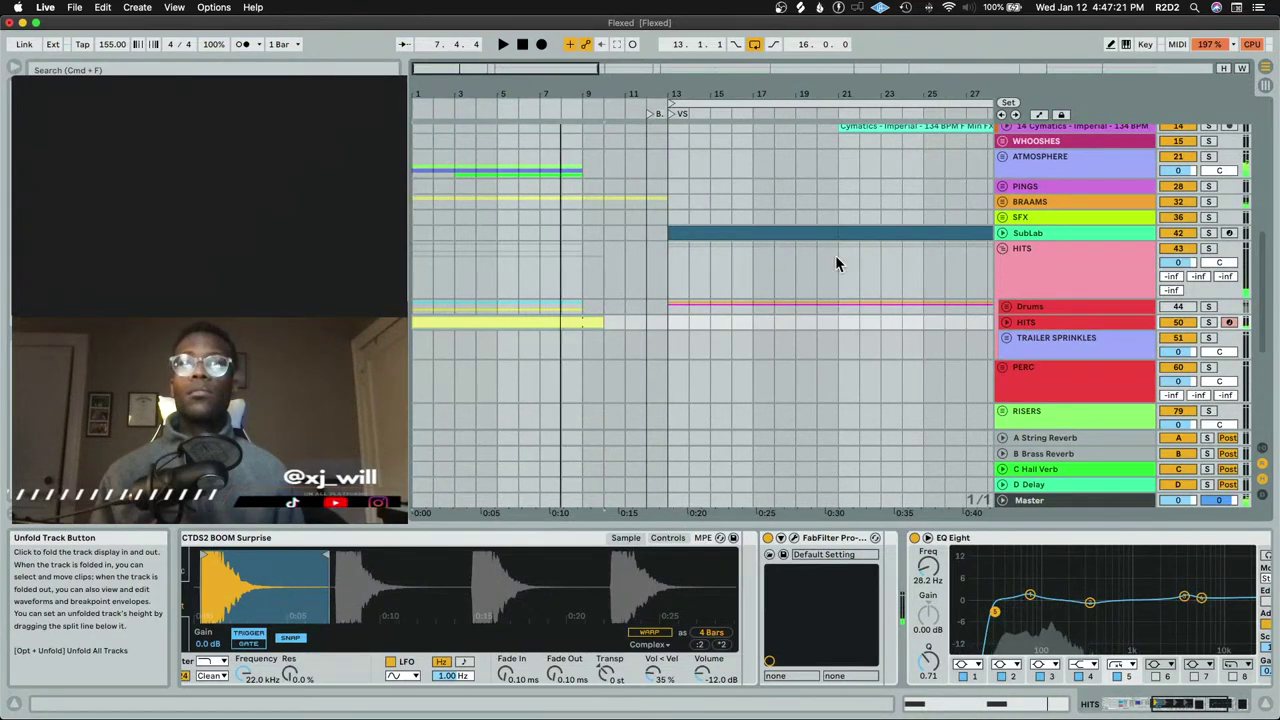
click(1002, 249)
key(space)
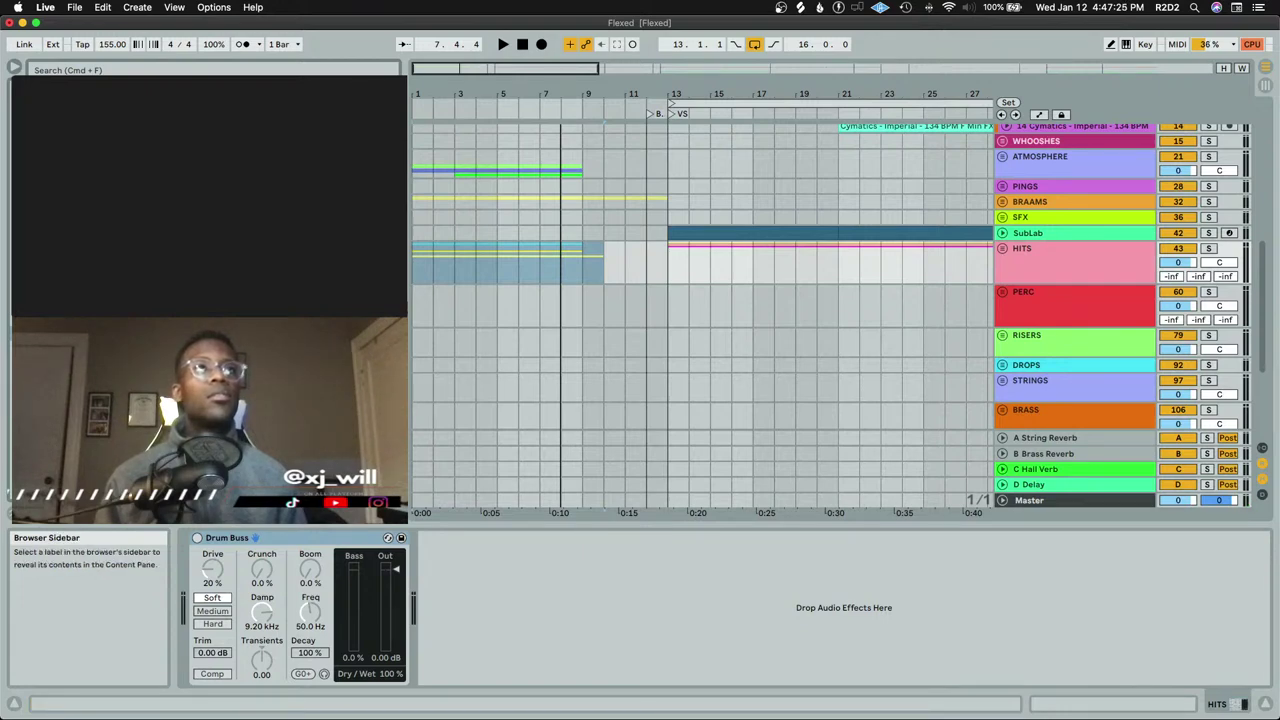
Solo the Down to You track in the Omnisphere group and play it from the start
scroll(809, 291, down, 10)
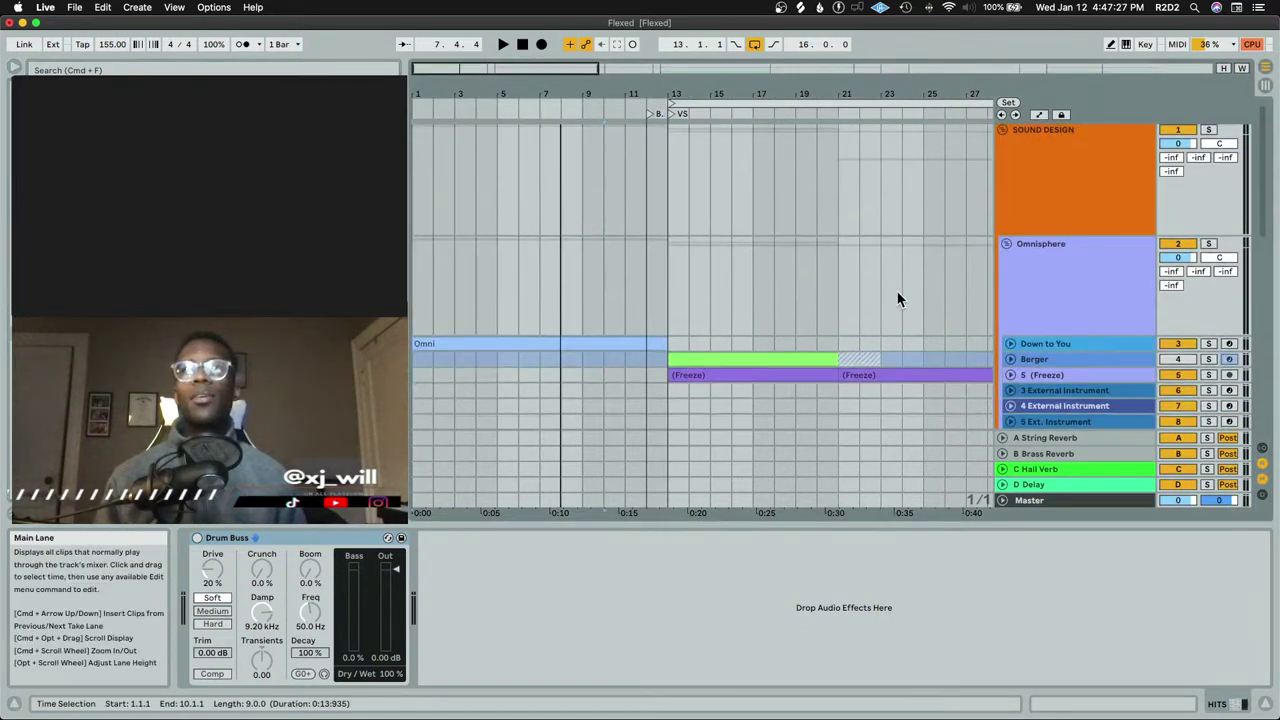
click(1208, 289)
key(space)
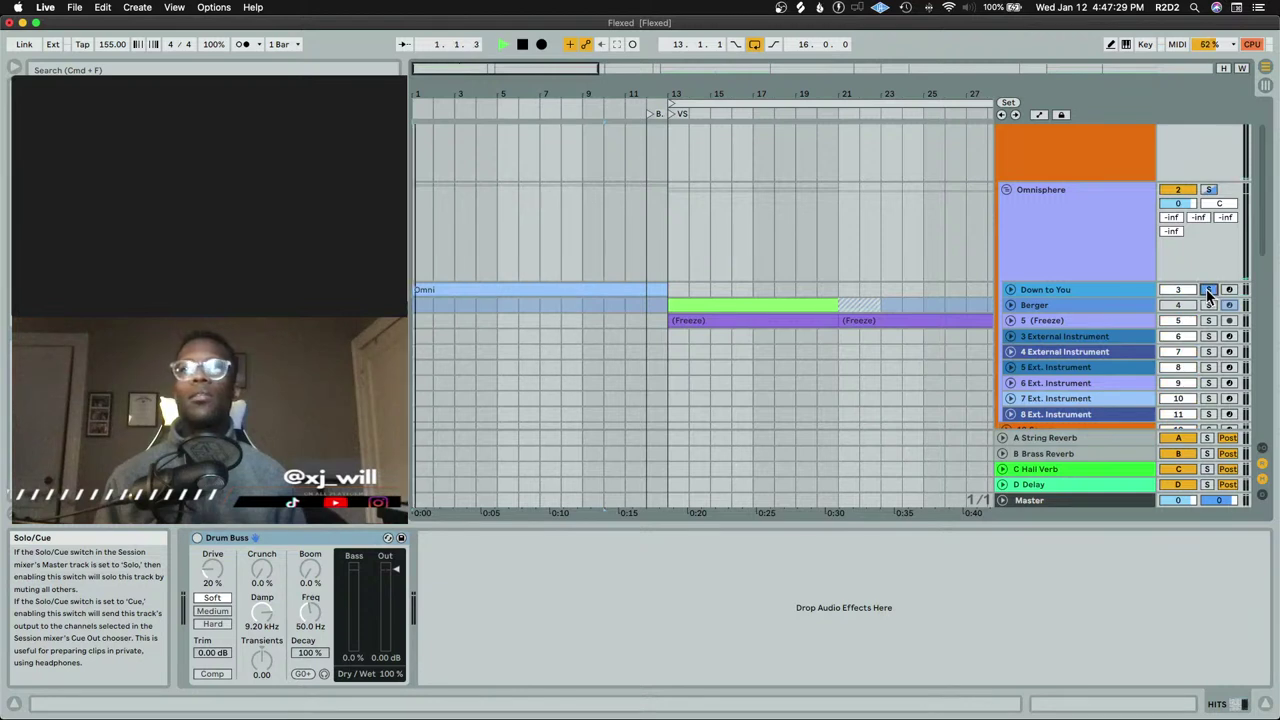
Unfold the Down to You track, display its device chain while it plays soloed, and stop playback
click(1010, 289)
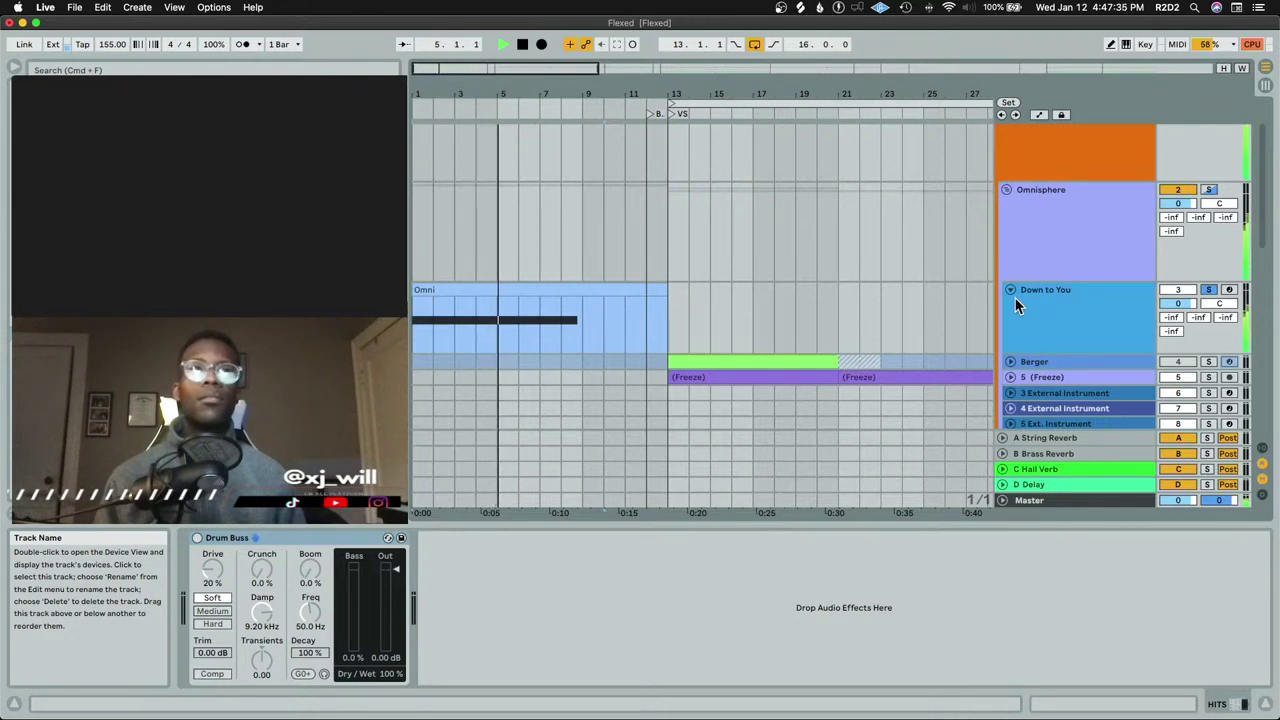
click(1126, 312)
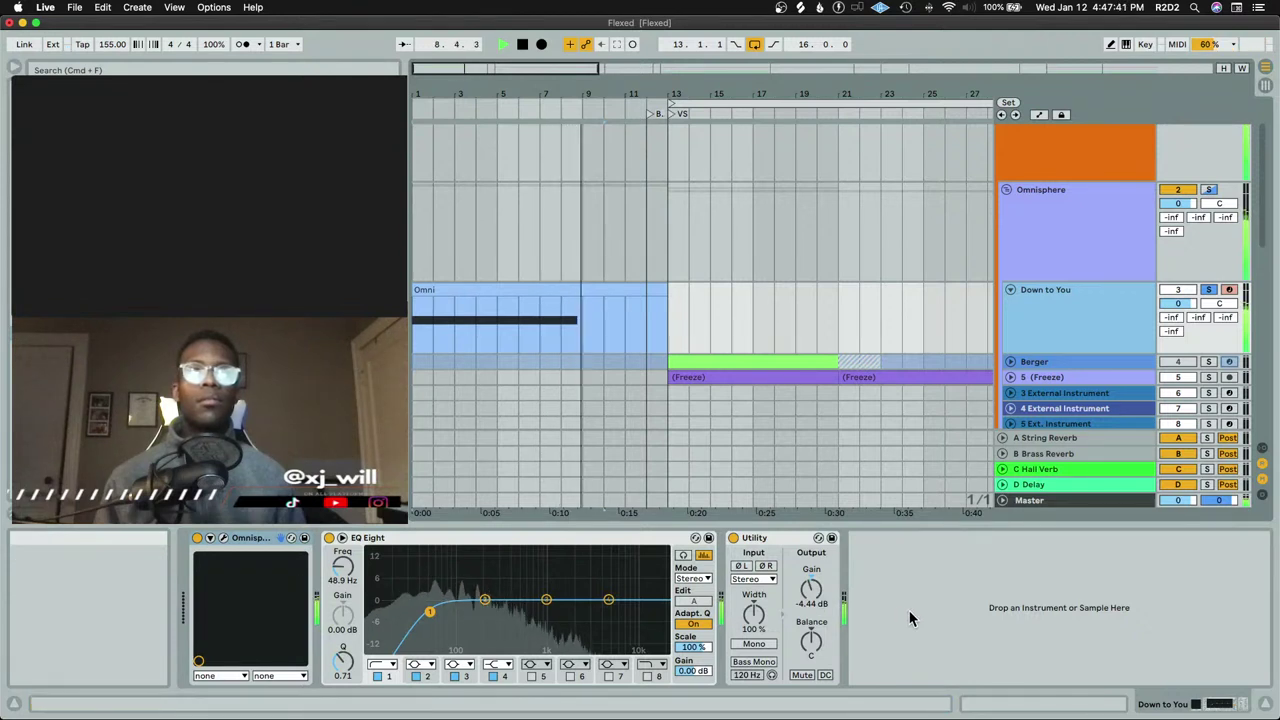
key(space)
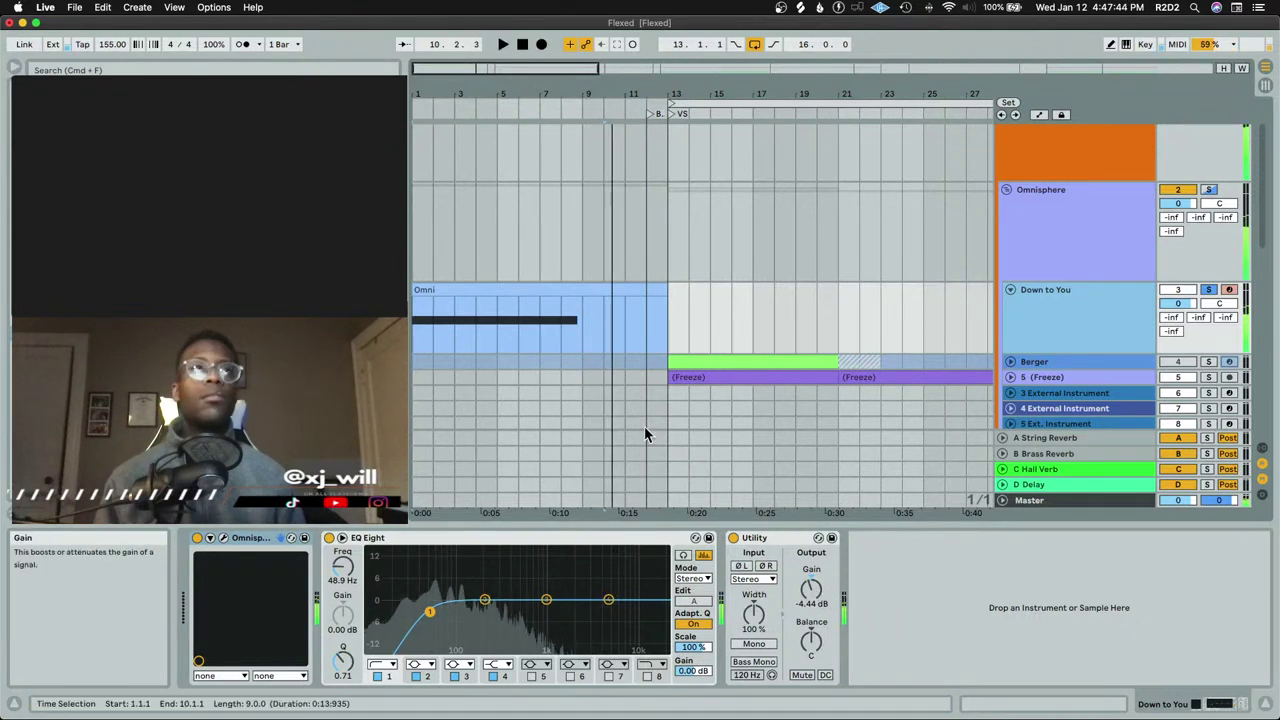
Transpose the long note in the Down to You track's Omni clip up an octave to A#2, play it, and show the track's devices
double_click(480, 287)
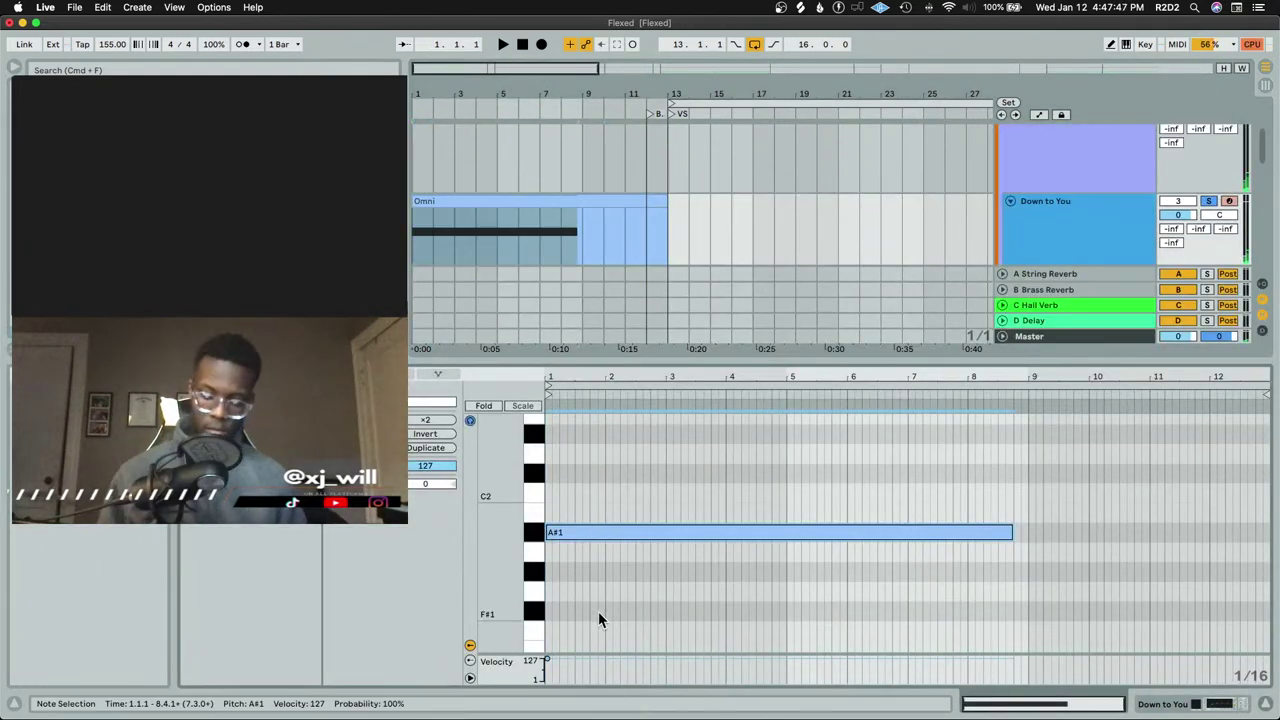
key(space)
key(shift+Tab)
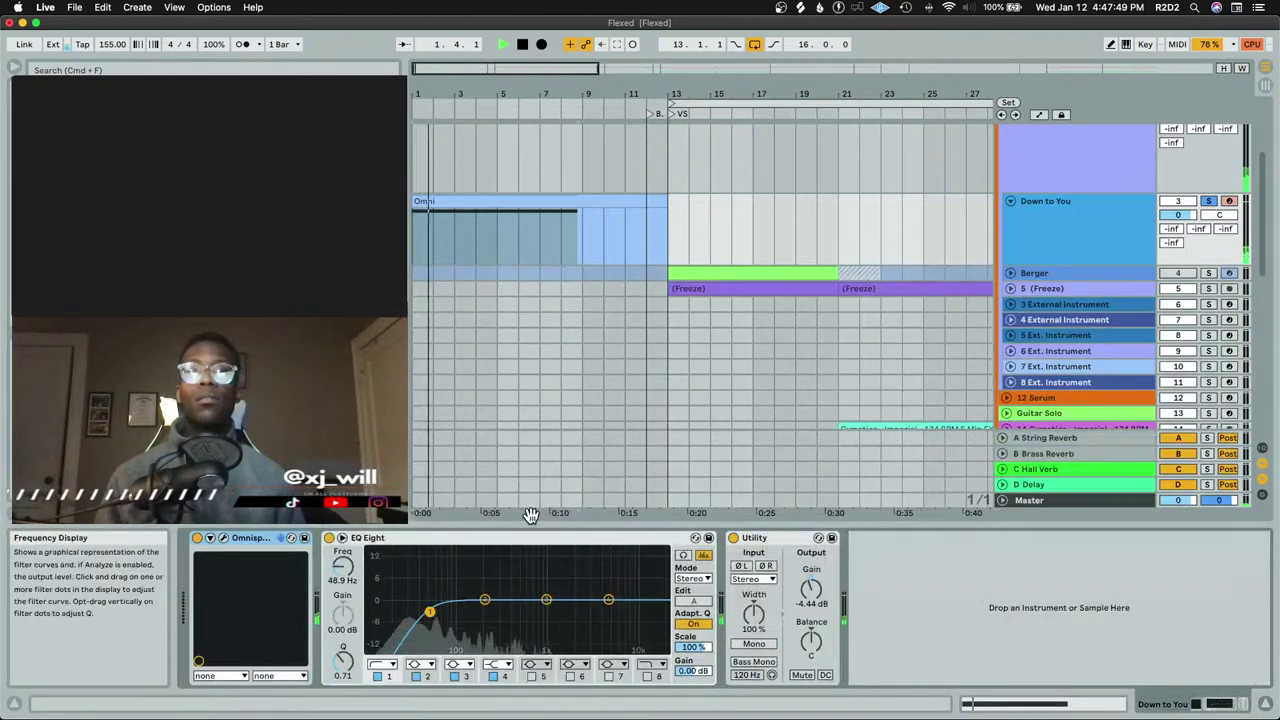
Raise the Down to You EQ Eight low-cut frequency to 115 Hz, stop playback, and unsolo the track
mouse_move(343, 566)
mouse_down()
mouse_move(343, 548)
mouse_move(343, 562)
mouse_up()
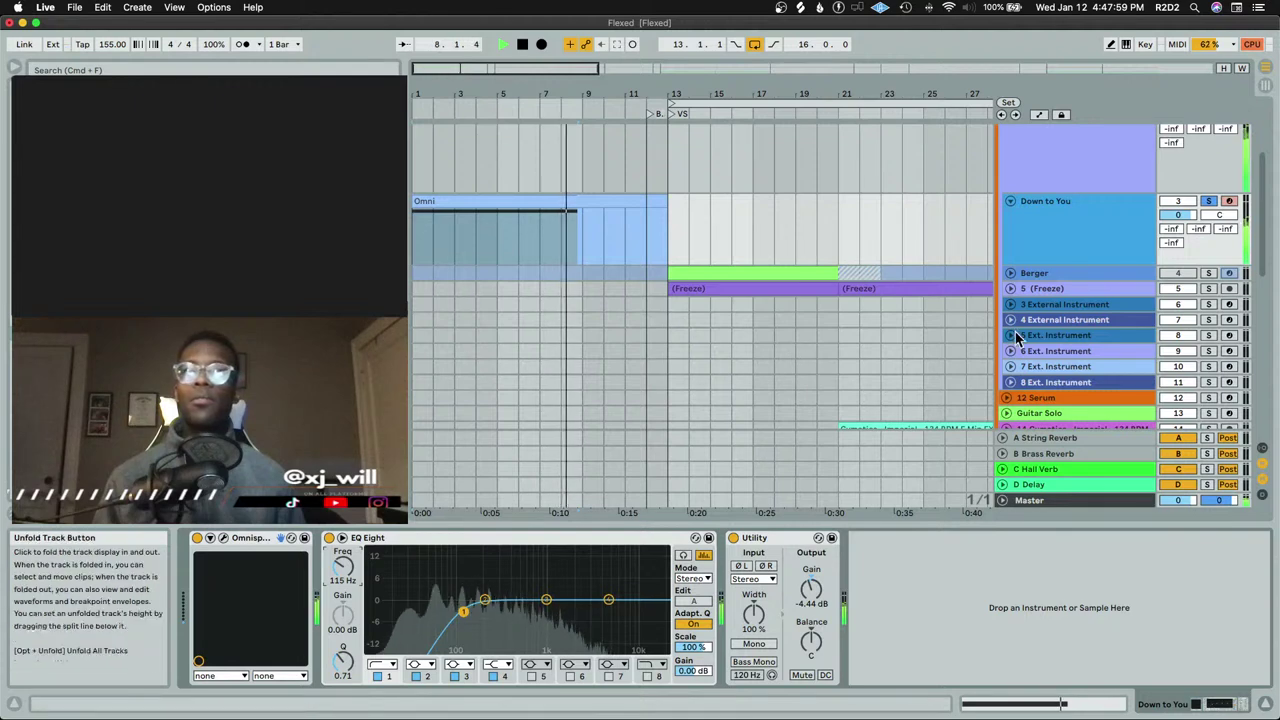
key(space)
click(1208, 201)
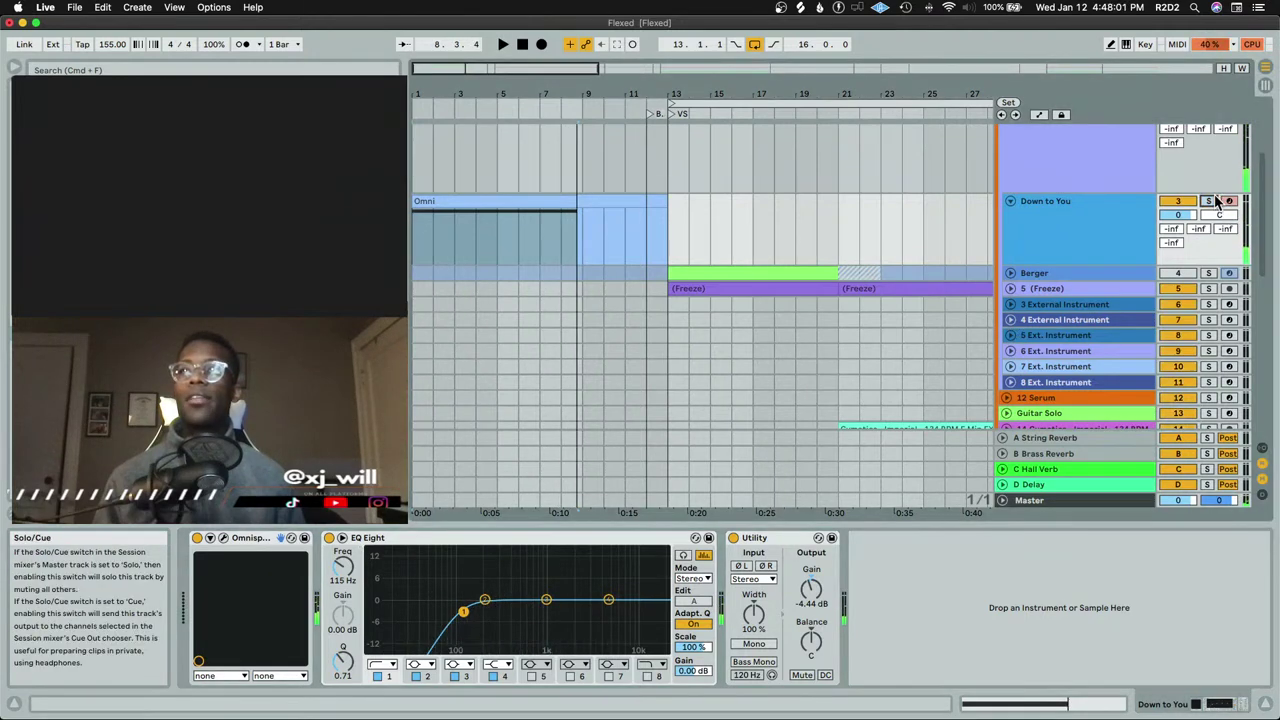
Select the Omni clip and play the intro from bar 1 with the full mix
click(516, 201)
key(space)
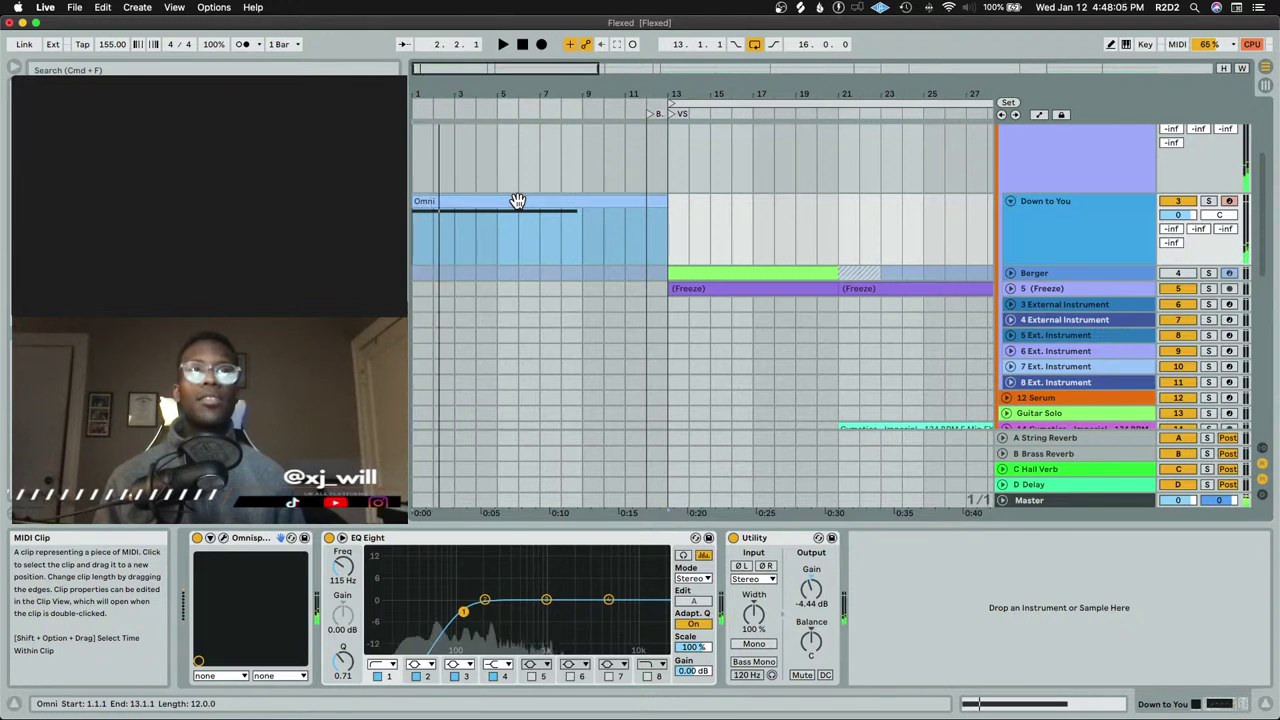
key(space)
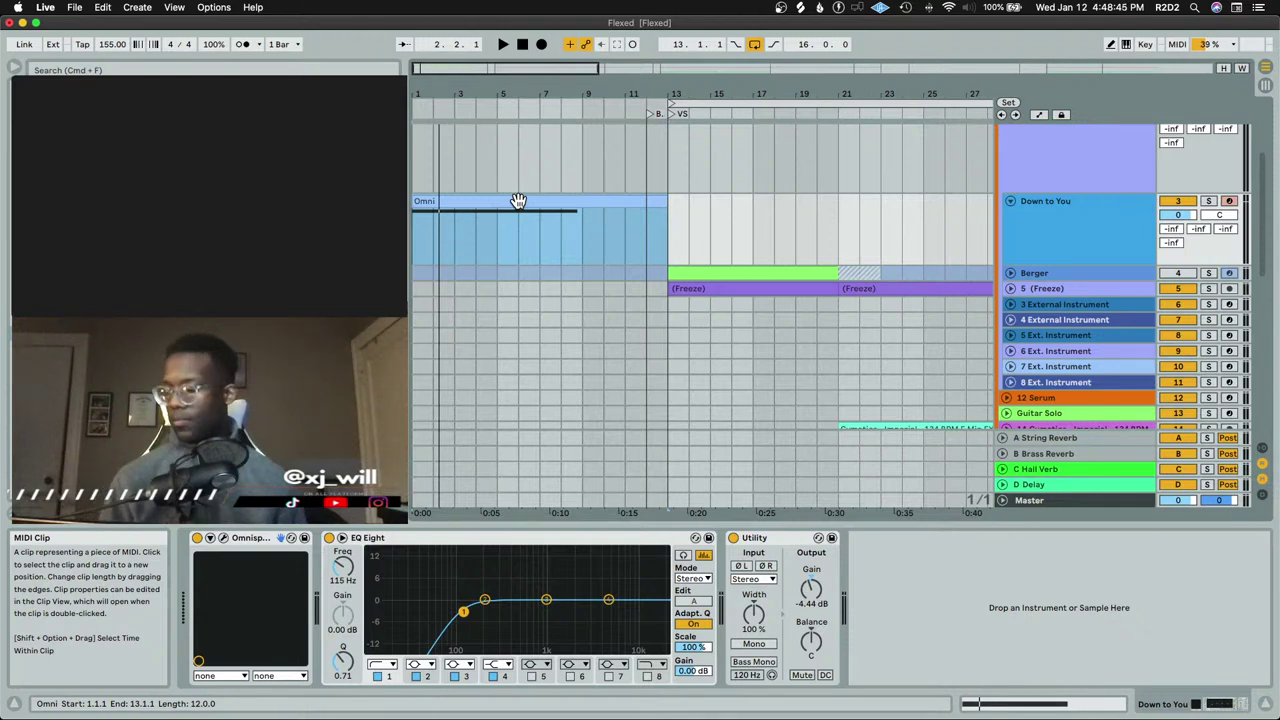
key(space)
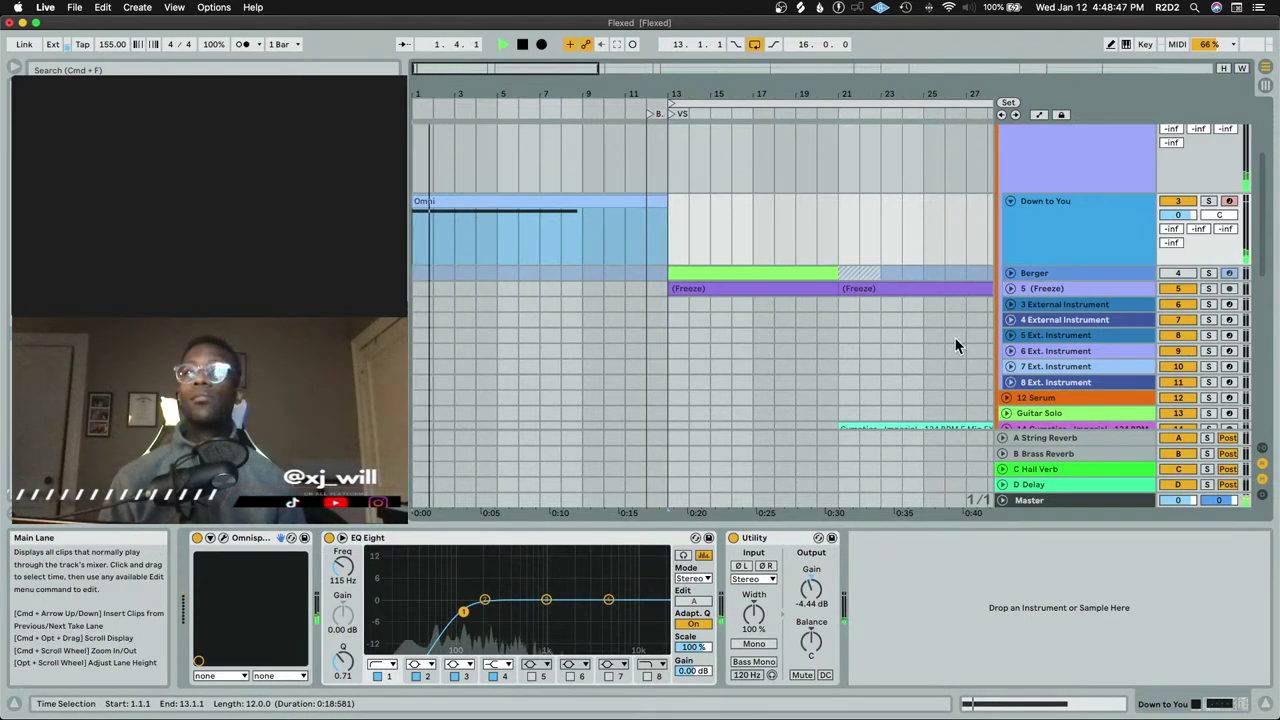
Solo the Down to You track, transpose the Omni clip's note up to A#3, and replay it from the start
scroll(905, 377, up, 3)
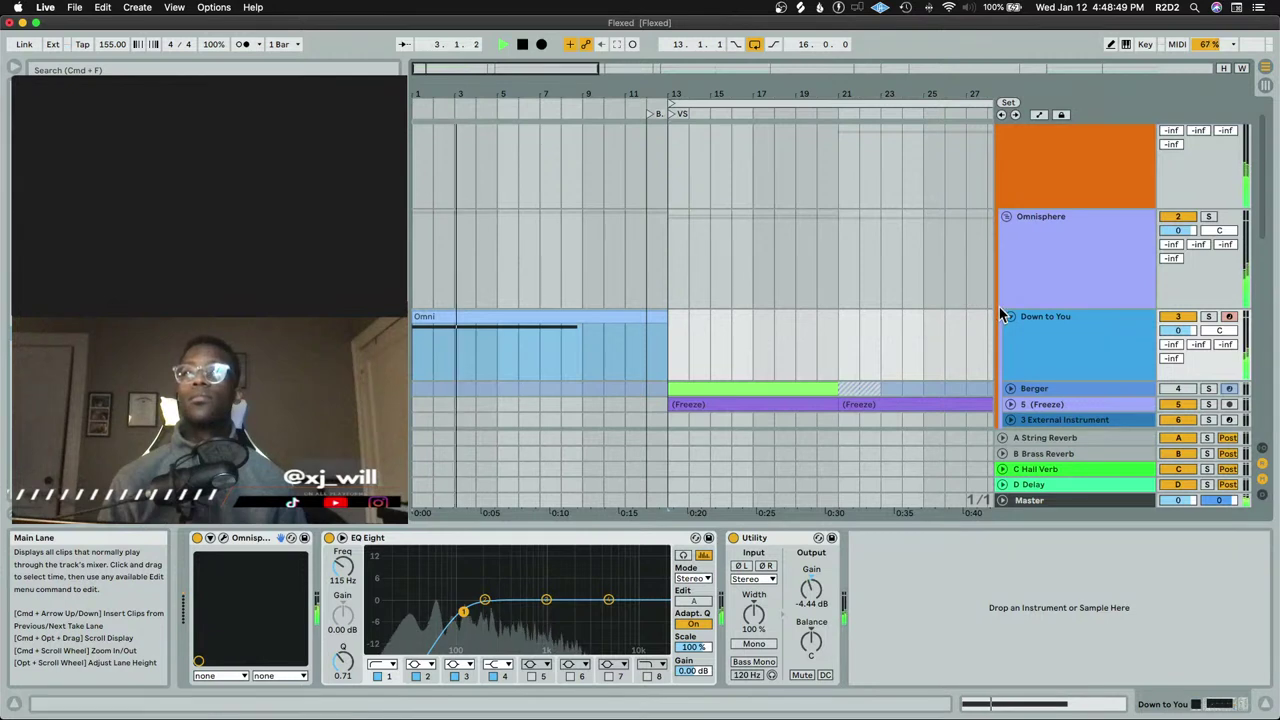
click(1208, 316)
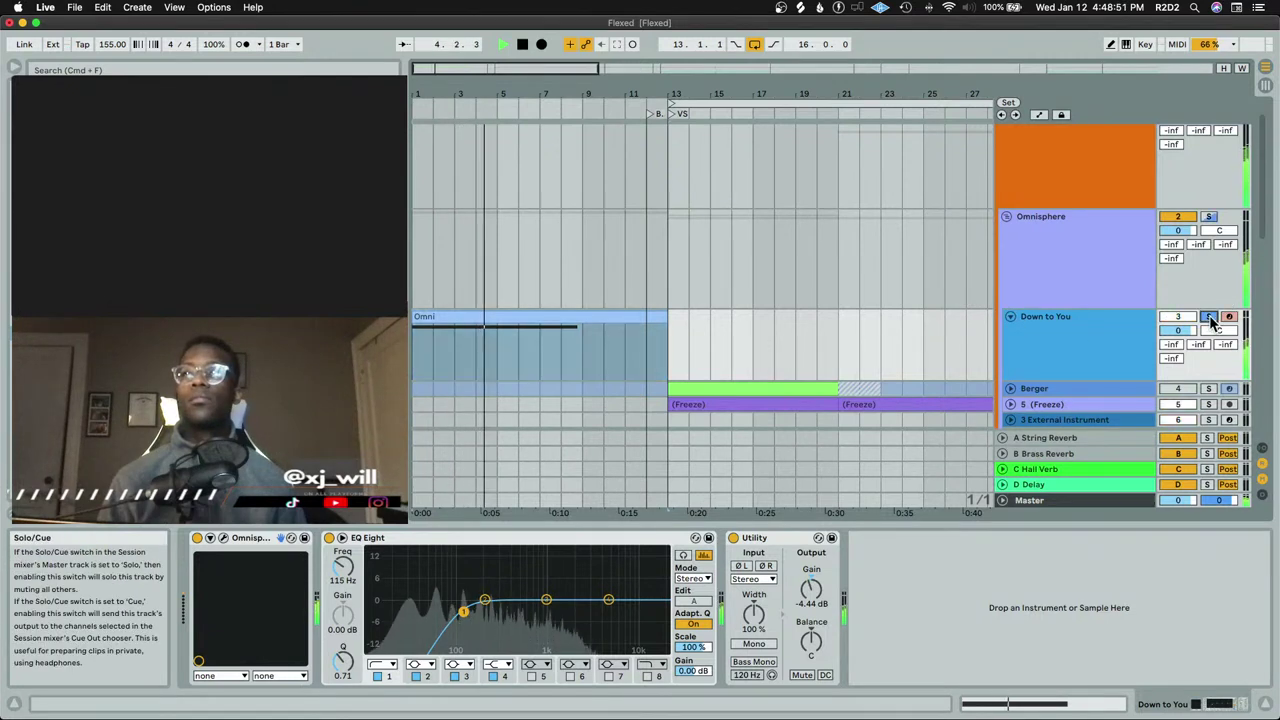
click(604, 317)
double_click(604, 317)
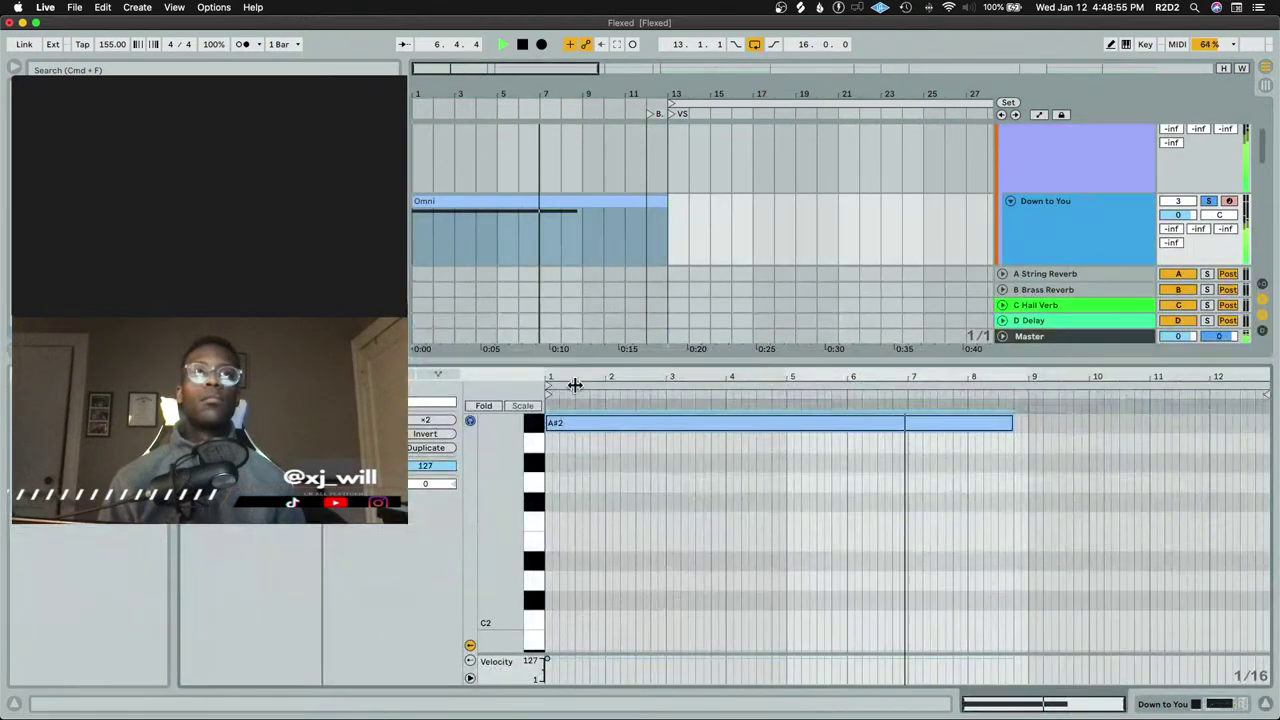
key(space)
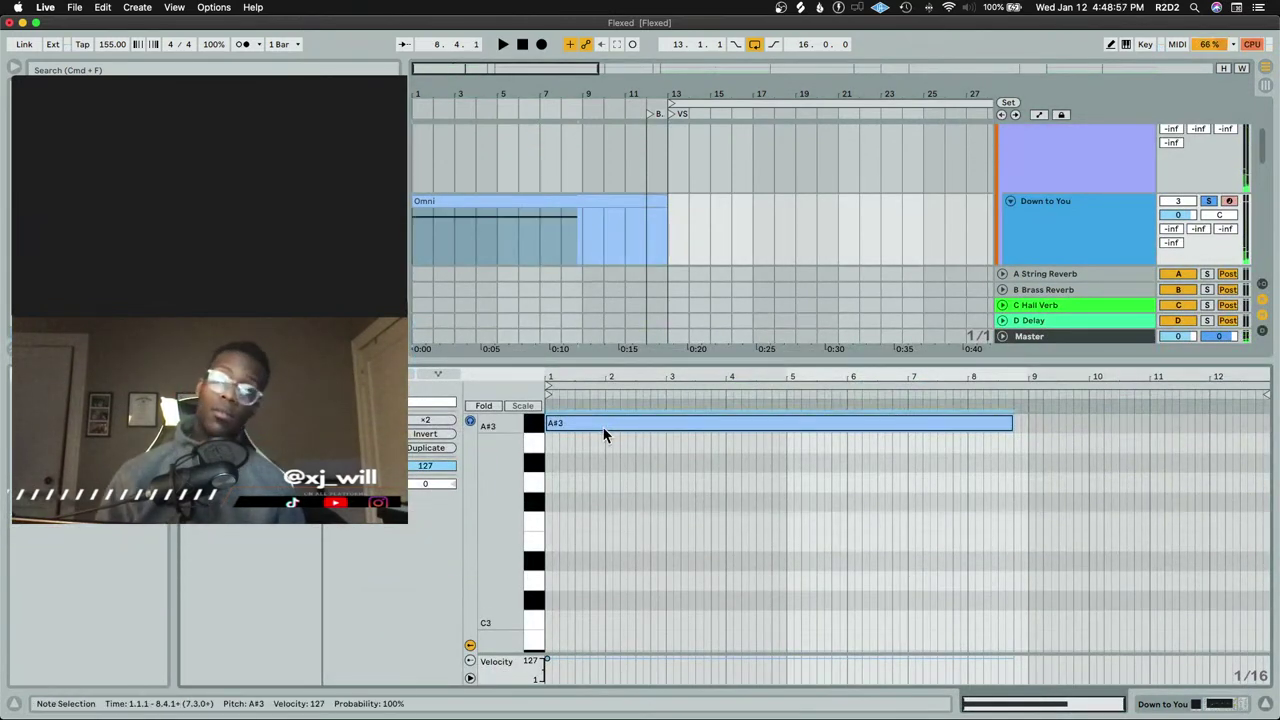
key(space)
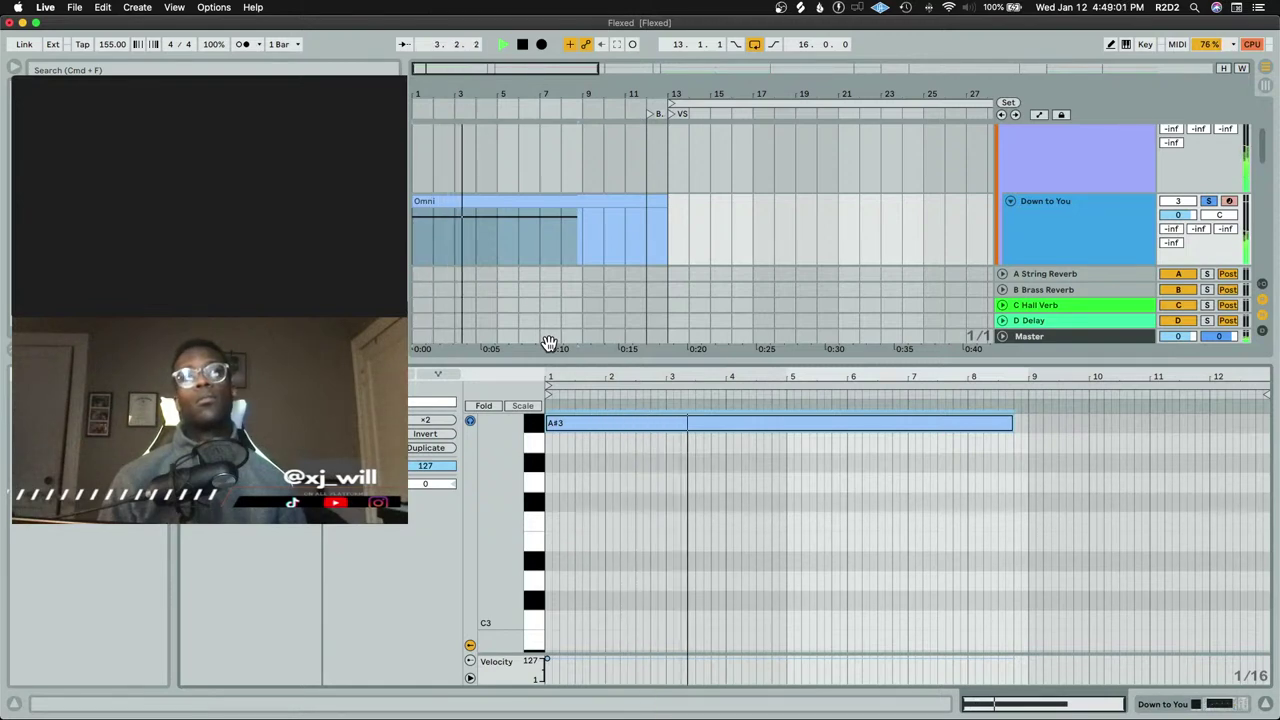
Open Omnisphere on the Down to You track, close its full patch browser, and show part 1
key(shift+Tab)
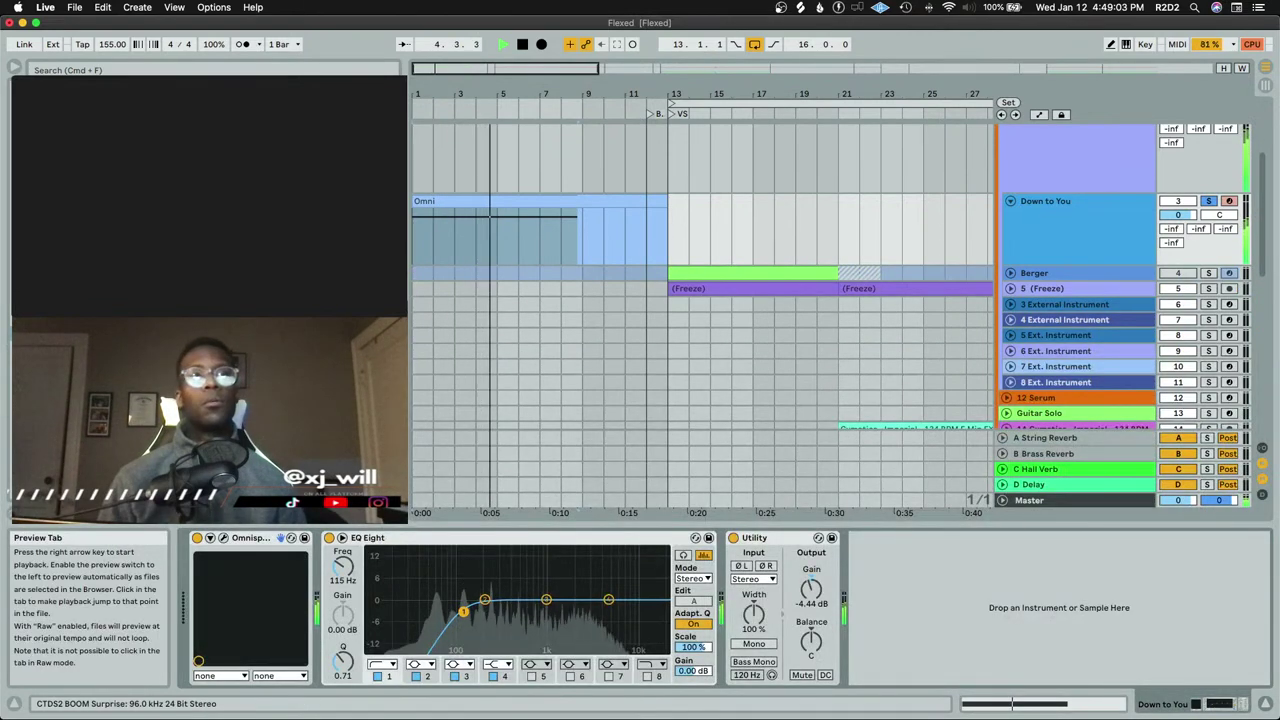
click(224, 539)
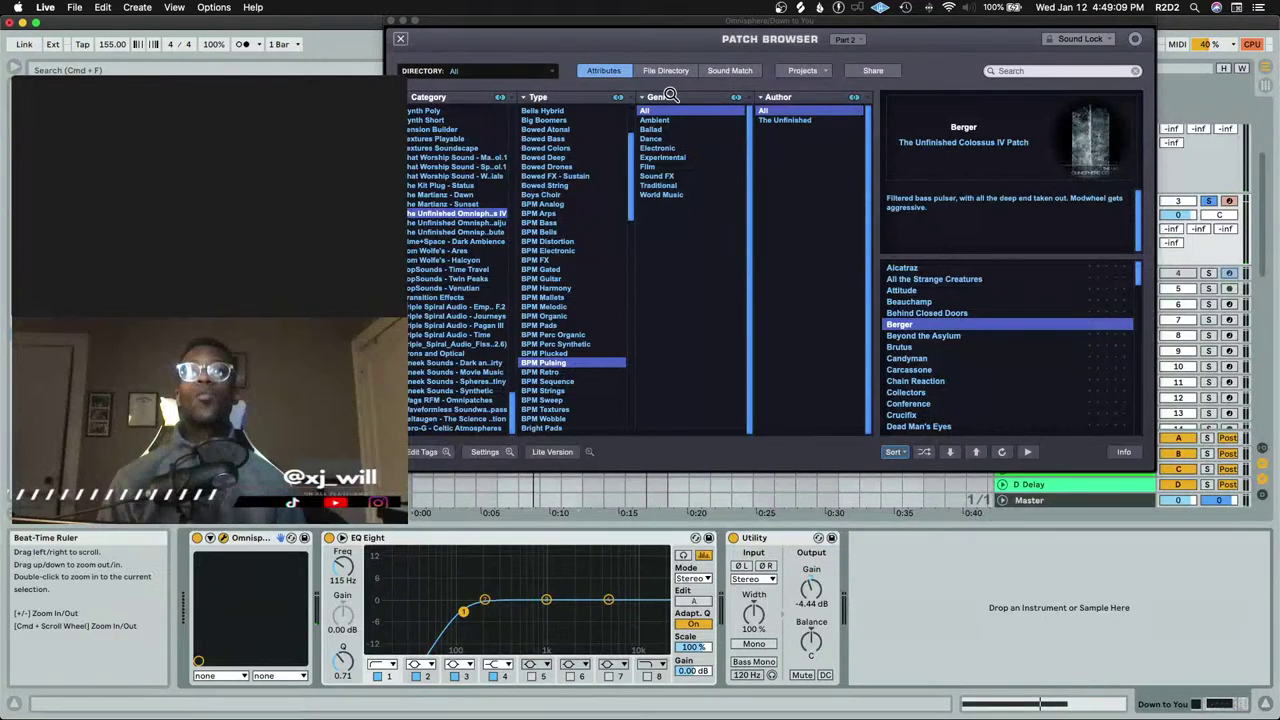
click(401, 42)
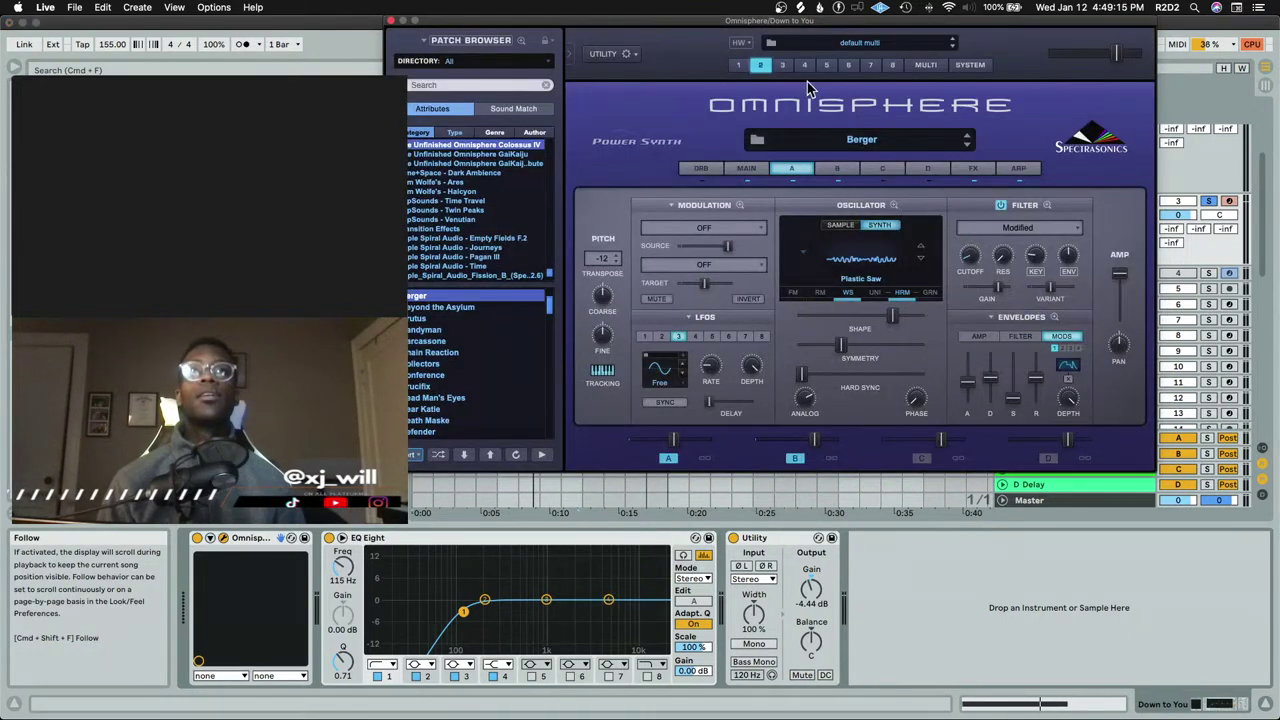
click(739, 66)
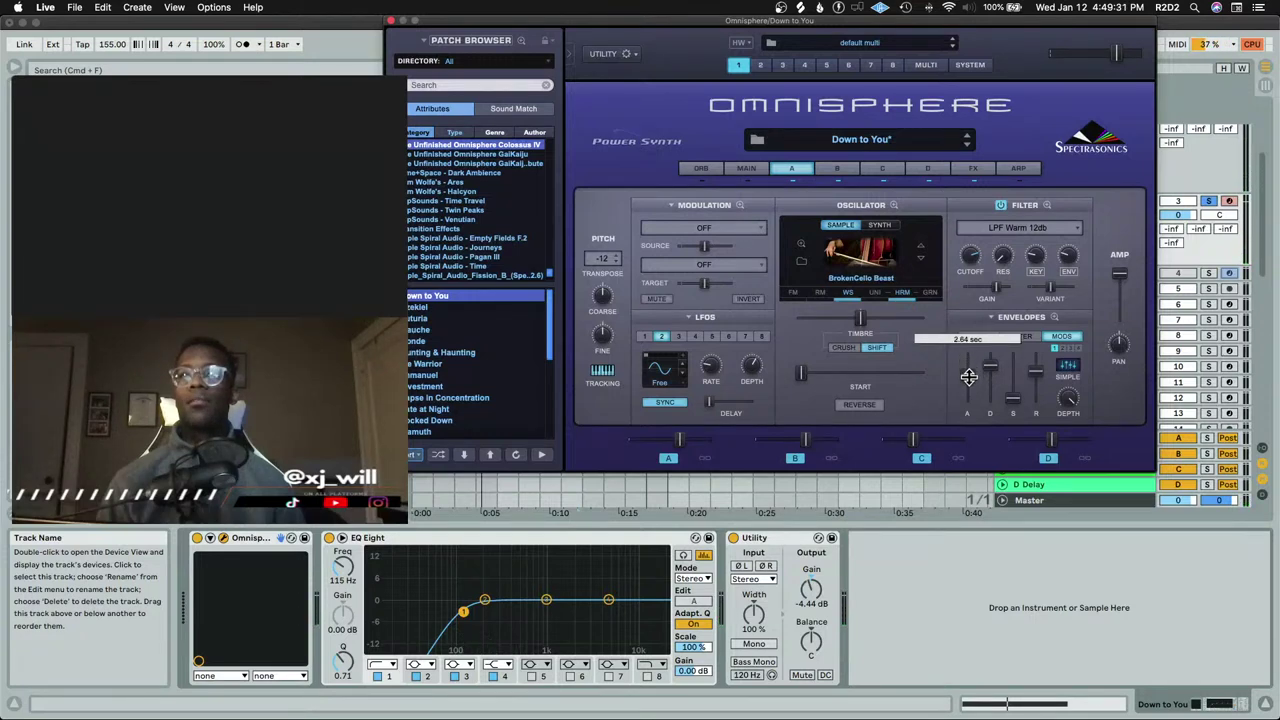
Examine the filter and amp envelopes of layer A in Omnisphere part 1, and close the plug-in window
click(1030, 338)
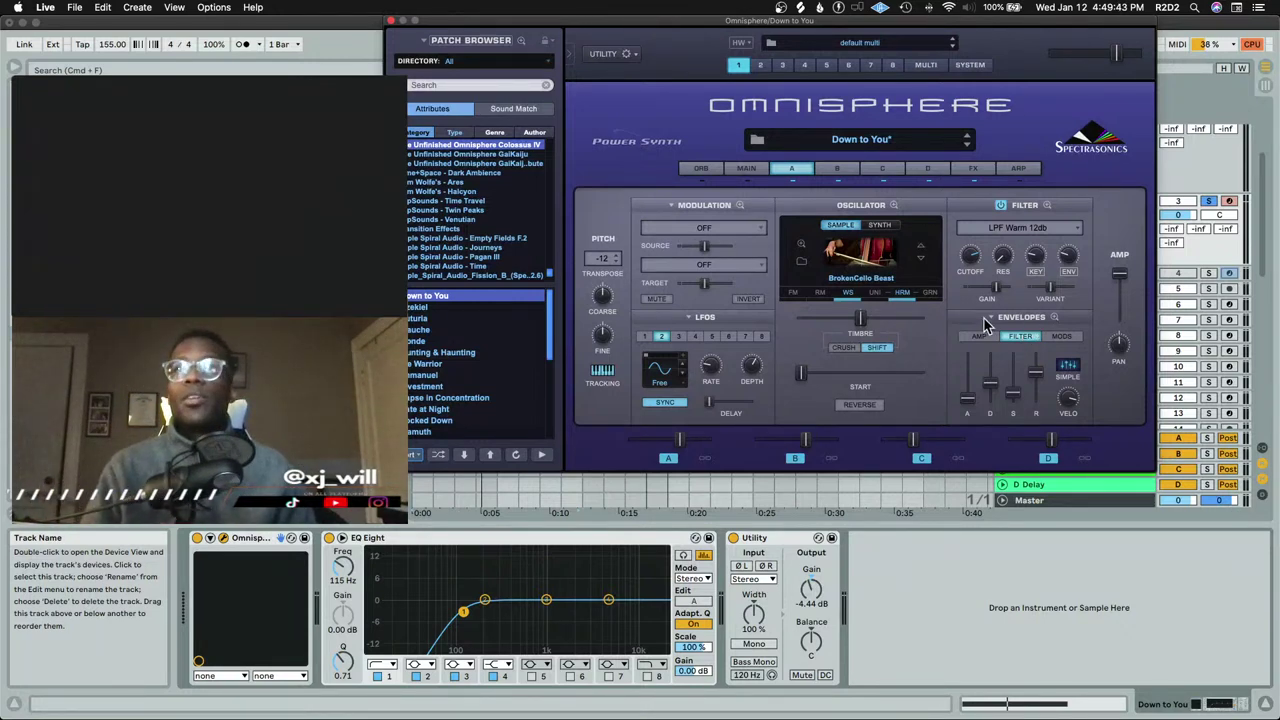
click(981, 337)
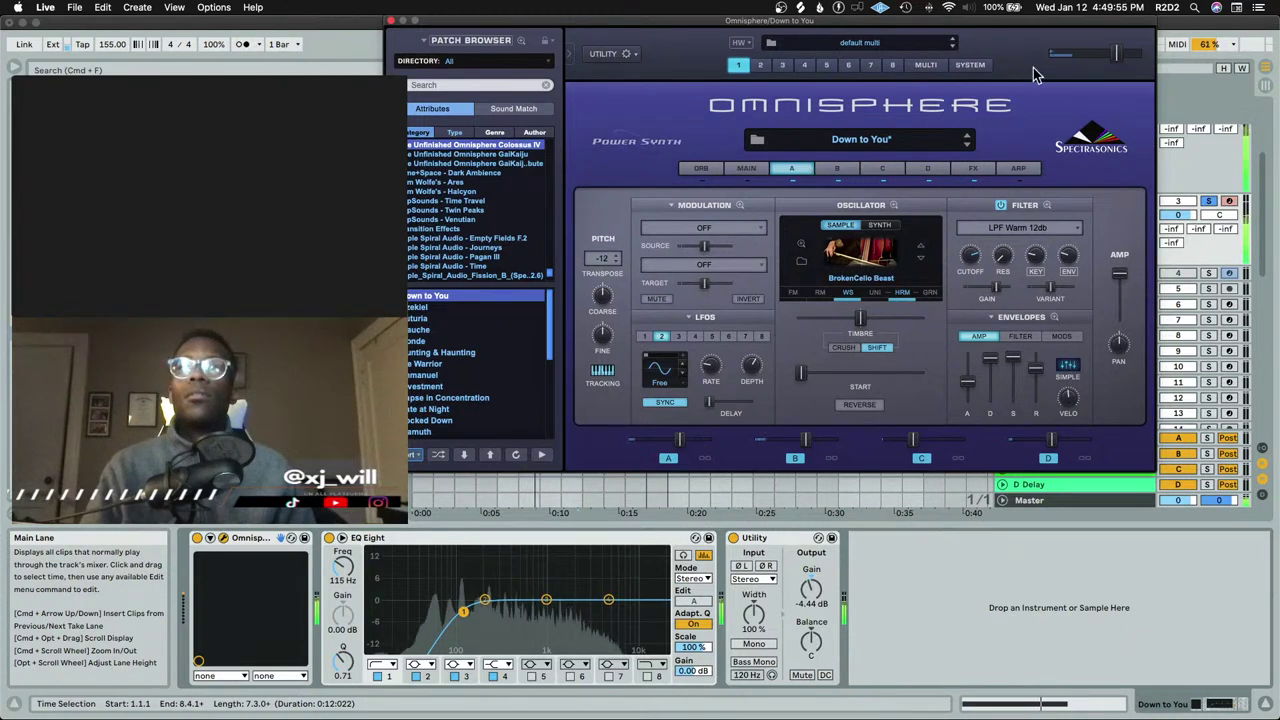
click(392, 20)
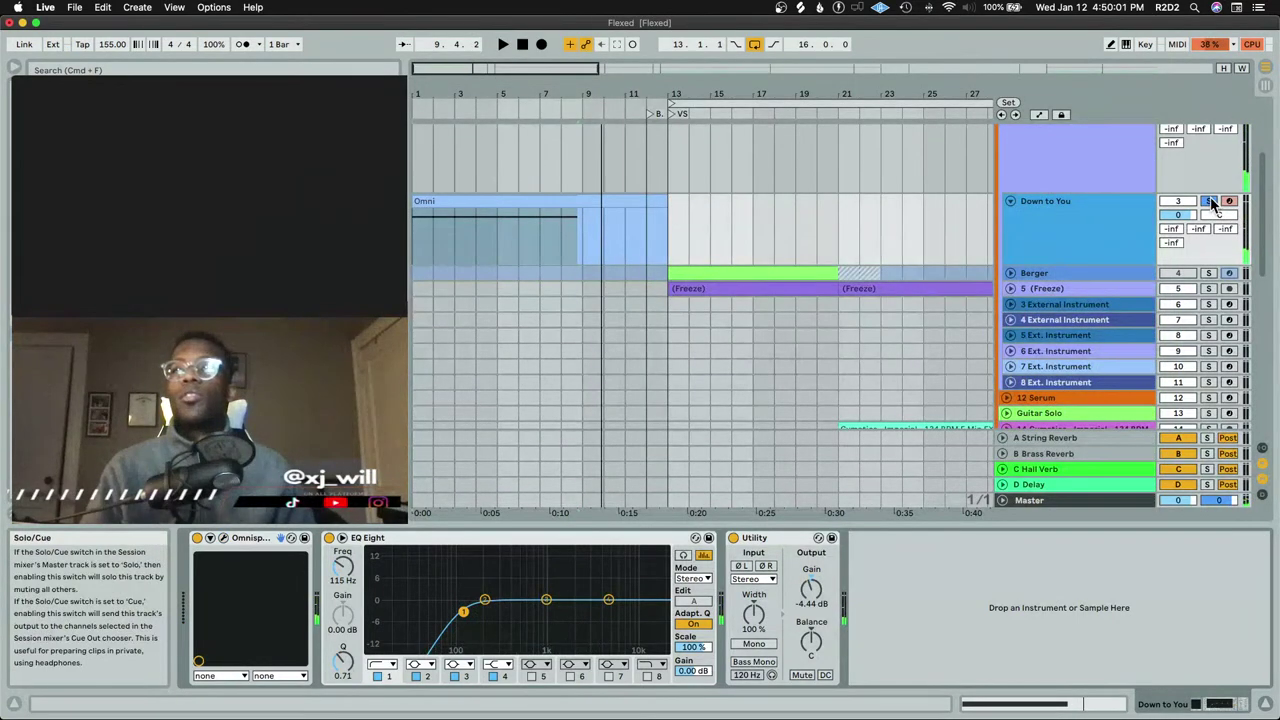
Unsolo the Down to You track, play the intro in the full mix, fold the track, and stop playback
click(1209, 201)
key(space)
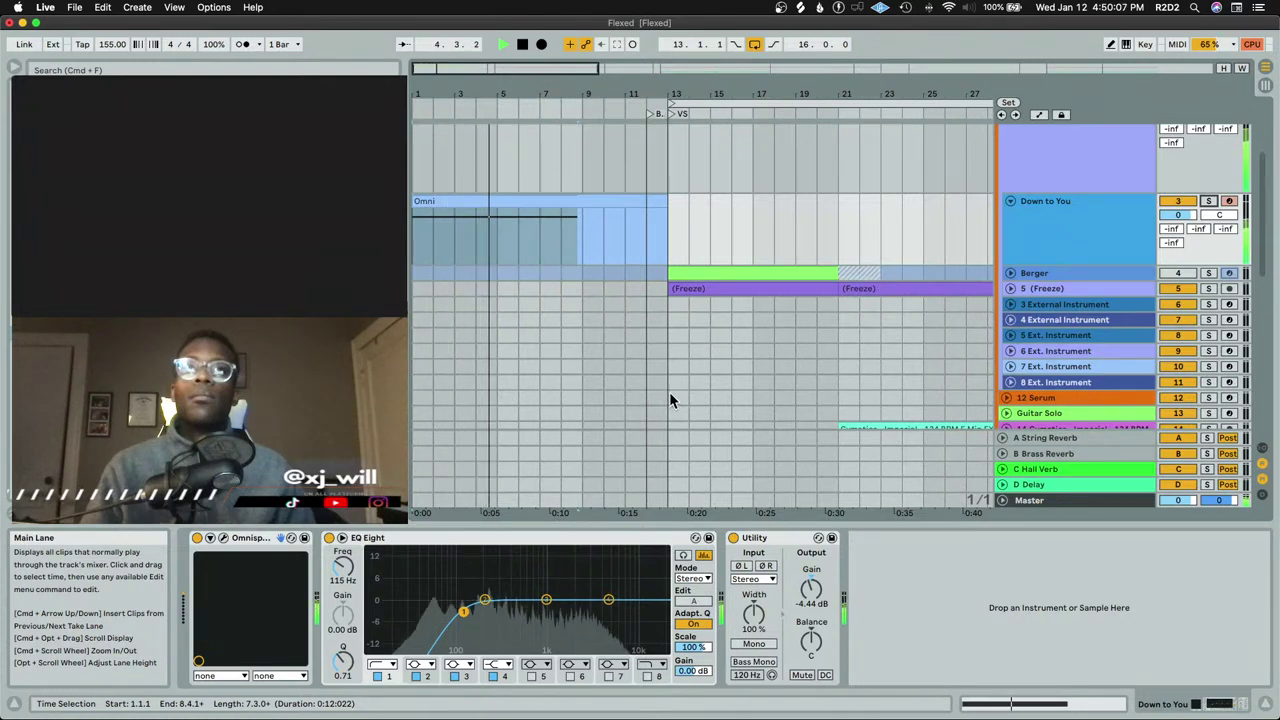
click(1010, 201)
scroll(990, 315, down, 1)
scroll(1014, 380, down, 5)
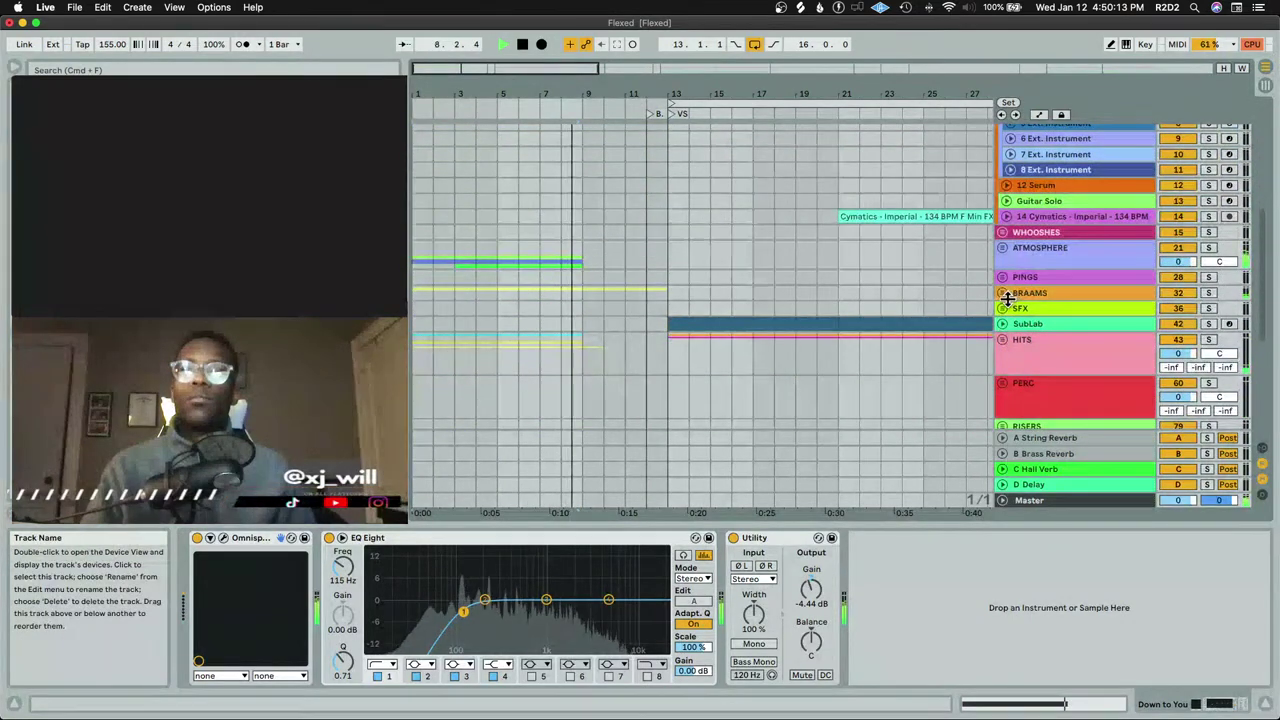
scroll(1060, 280, up, 10)
key(space)
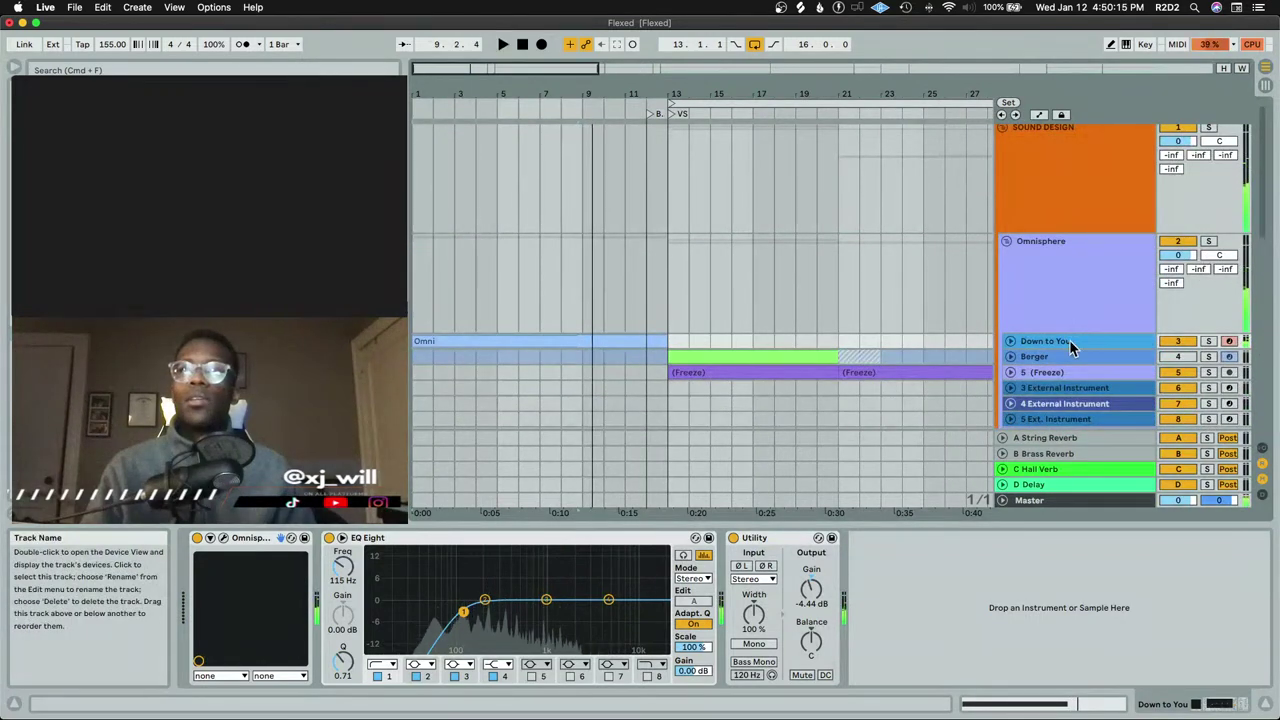
Lower the Utility gain on the Down to You track to -9.44 dB, fold the track, and play the intro
click(1012, 342)
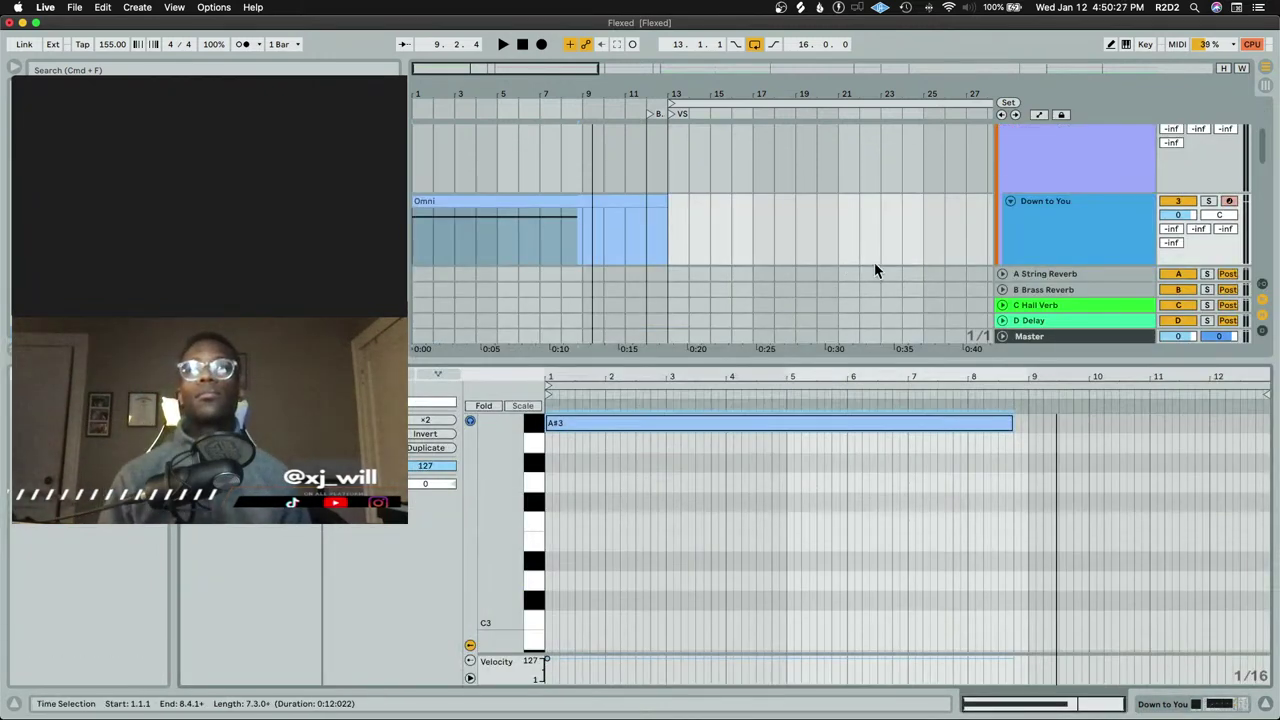
click(1010, 203)
click(1010, 203)
key(space)
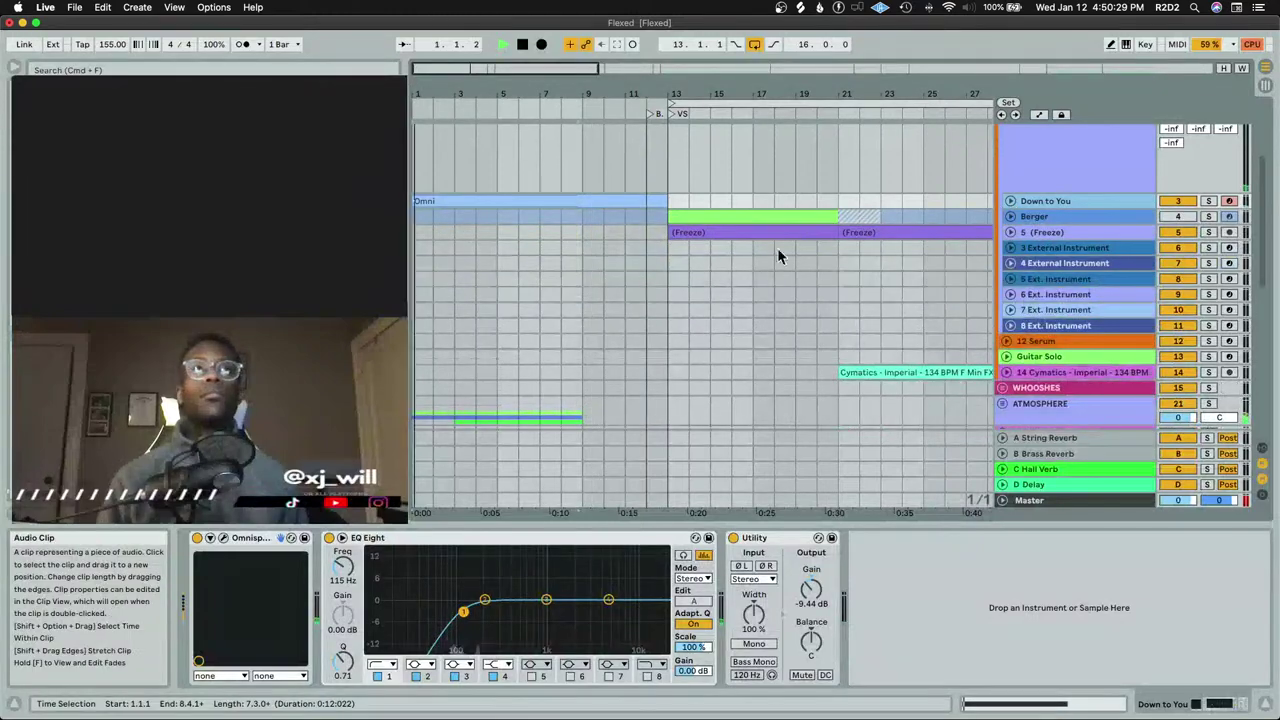
Fold the Omnisphere group inside SOUND DESIGN
scroll(640, 385, down, 3)
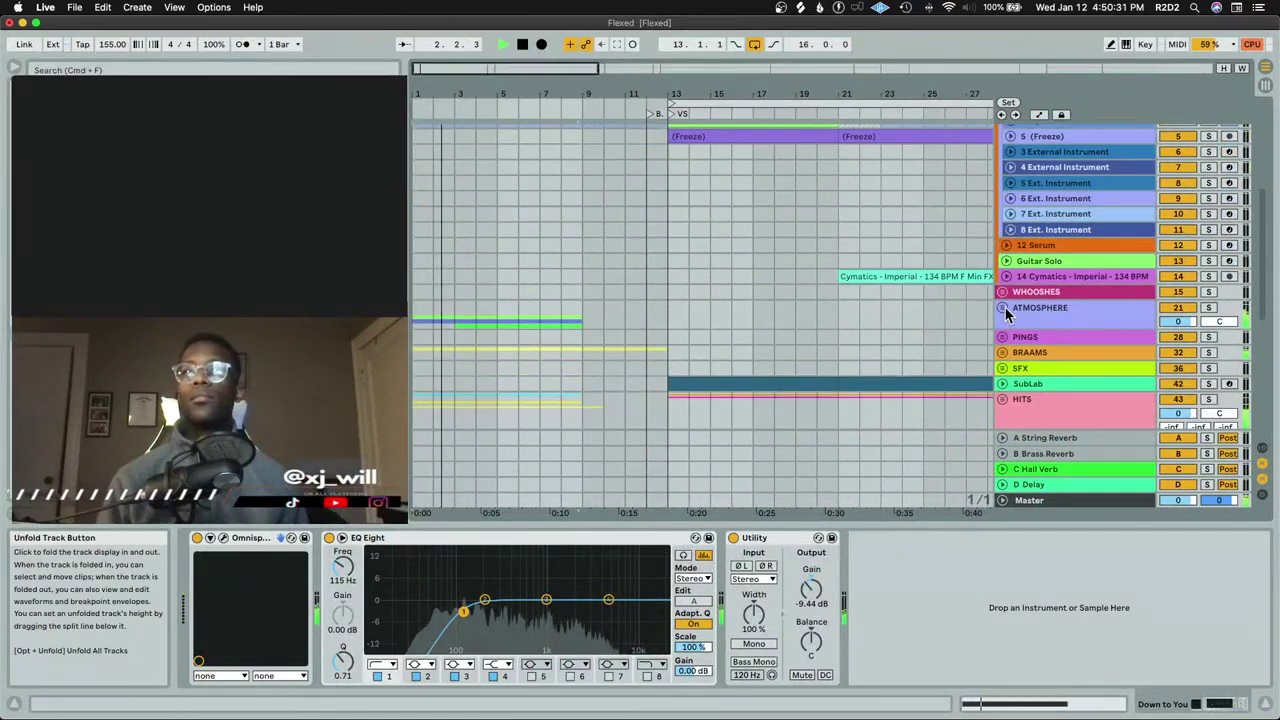
scroll(1000, 300, up, 5)
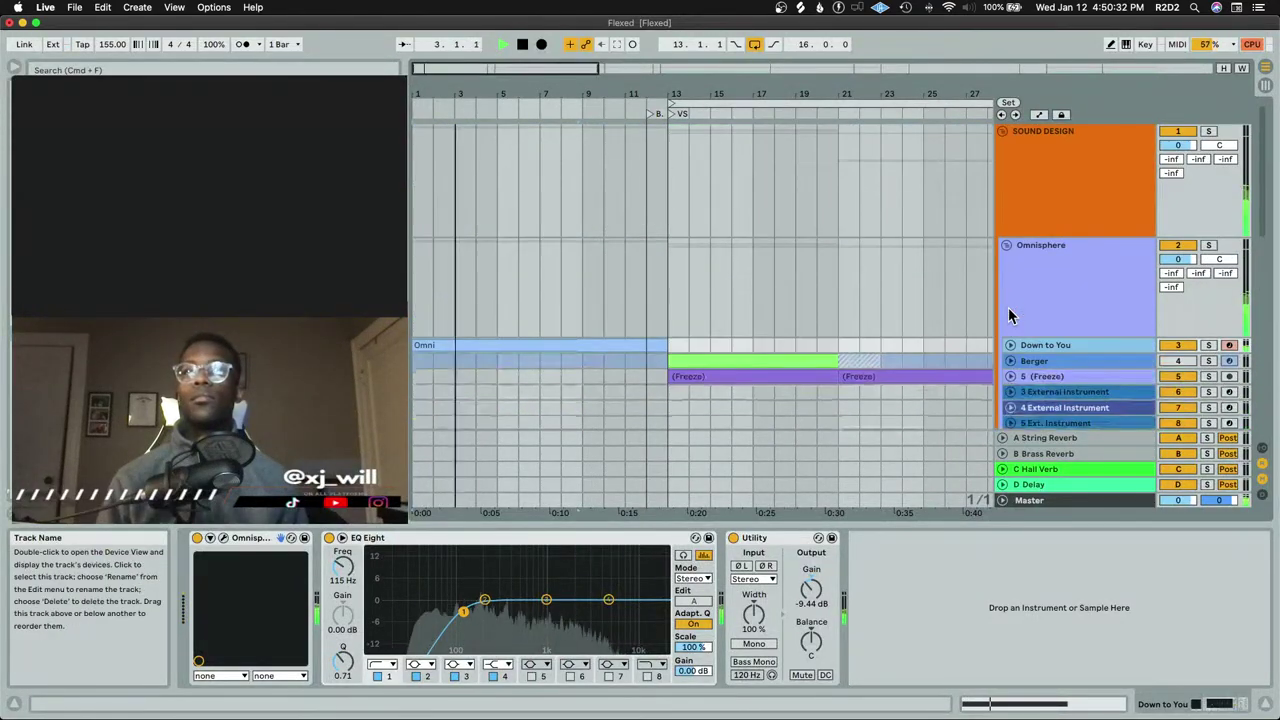
click(1006, 245)
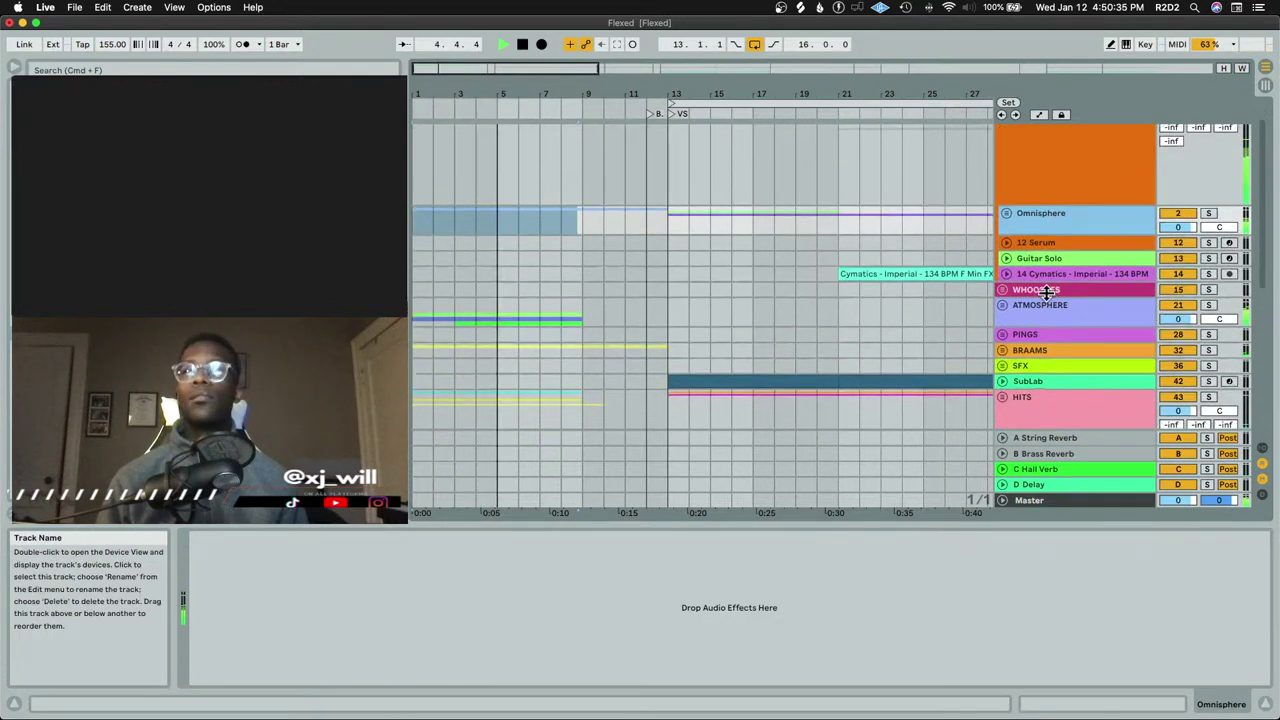
Solo the ATMOSPHERE group and unfold it to show its tracks
scroll(1040, 286, down, 2)
click(1208, 275)
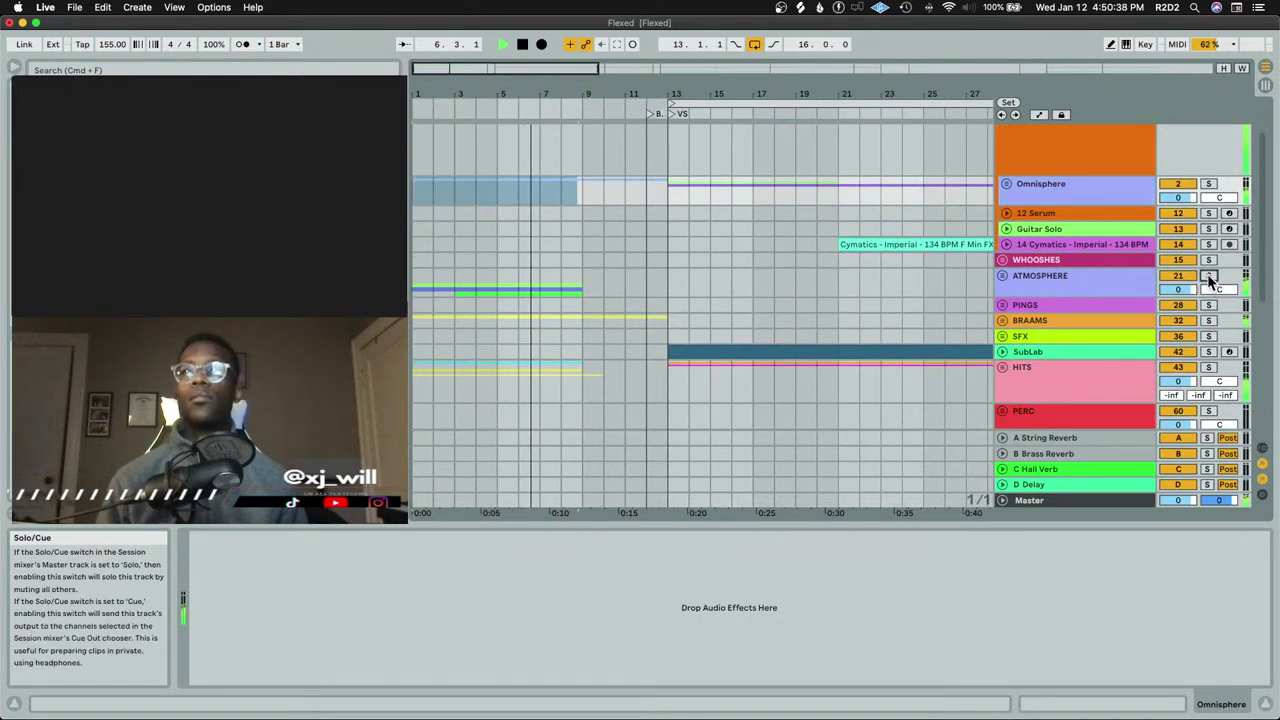
click(1002, 275)
scroll(1025, 305, down, 5)
Inspect the device chains of the TM_GodPresence_CT, MX_Atmos_Ater_CT and 02_The_Well_Hi tracks, and stop playback
click(1018, 315)
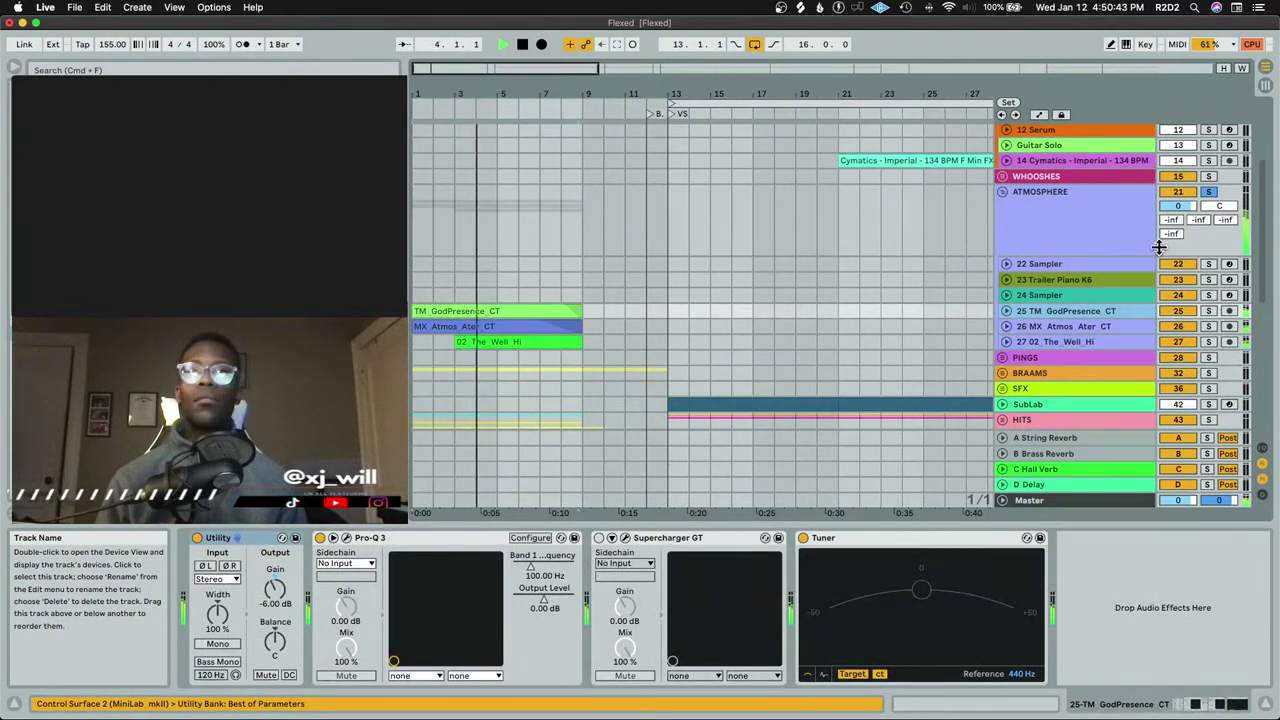
click(1064, 327)
click(1066, 343)
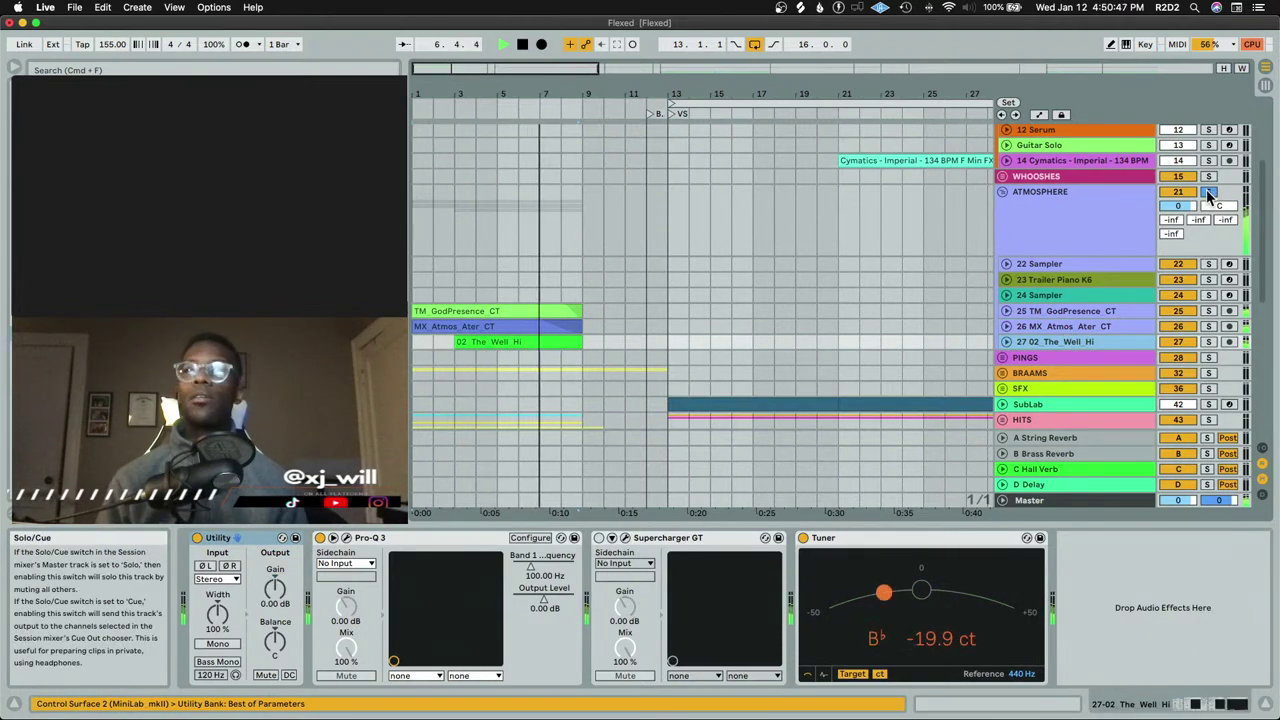
key(space)
Unfold the 02_The_Well_Hi track, set its String Reverb send to -20 dB, and play the intro with ATMOSPHERE unsoloed
click(1006, 342)
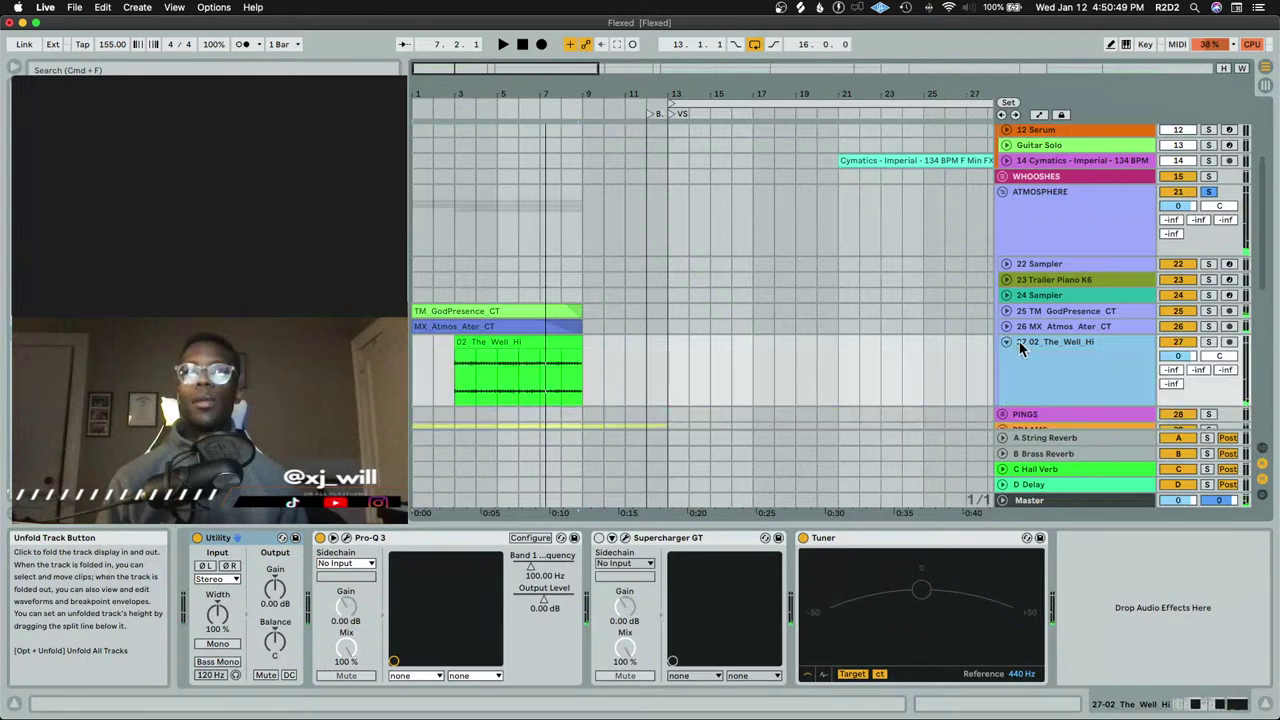
click(1236, 371)
drag(1236, 371, 1236, 395)
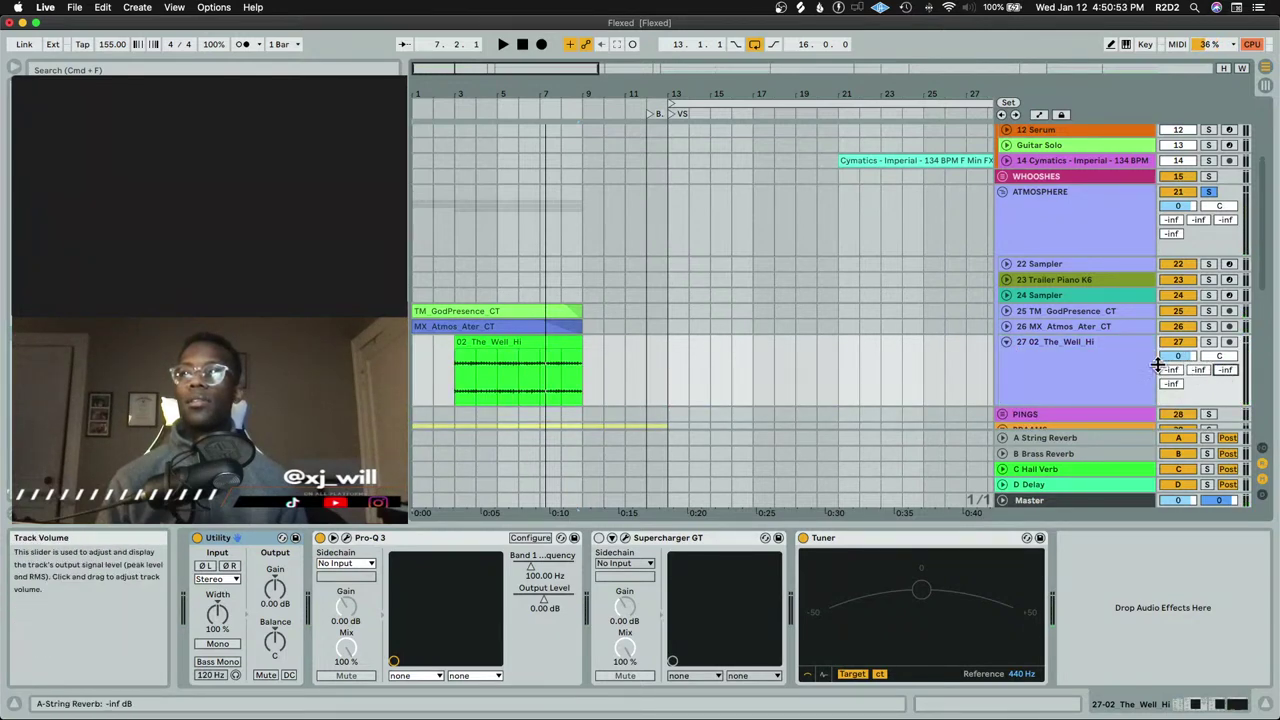
drag(1172, 370, 1172, 346)
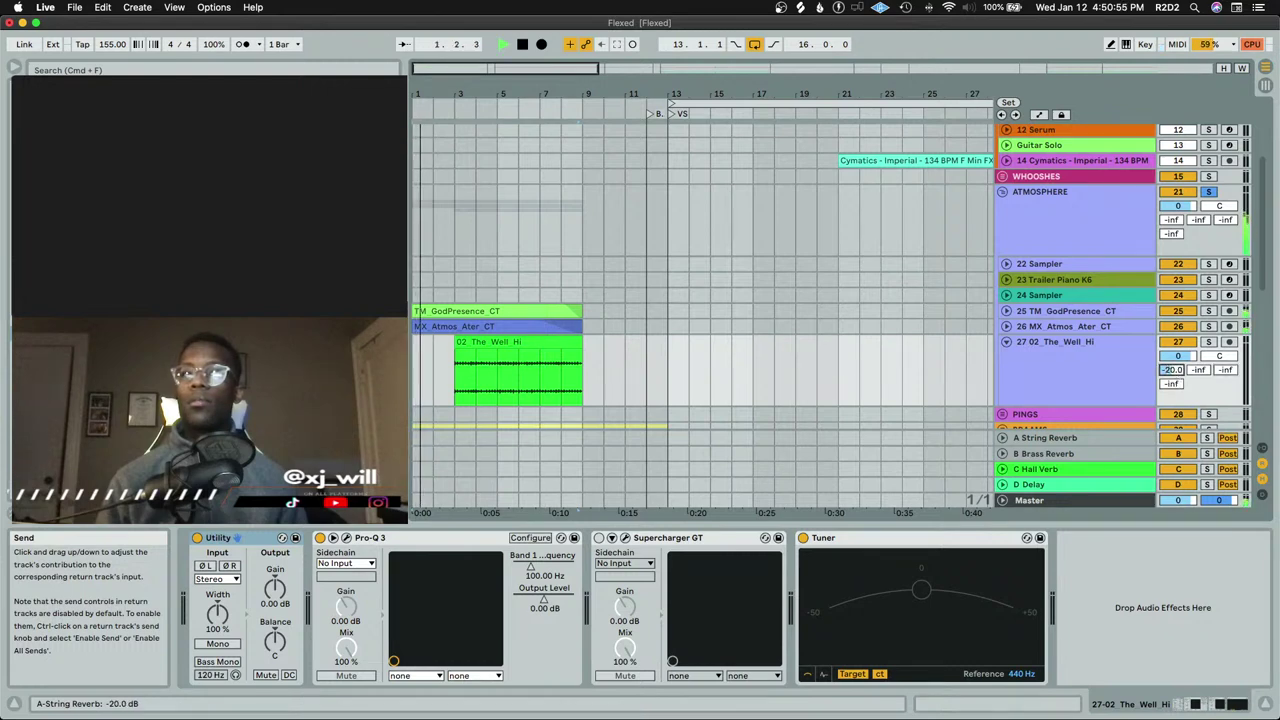
click(530, 346)
key(space)
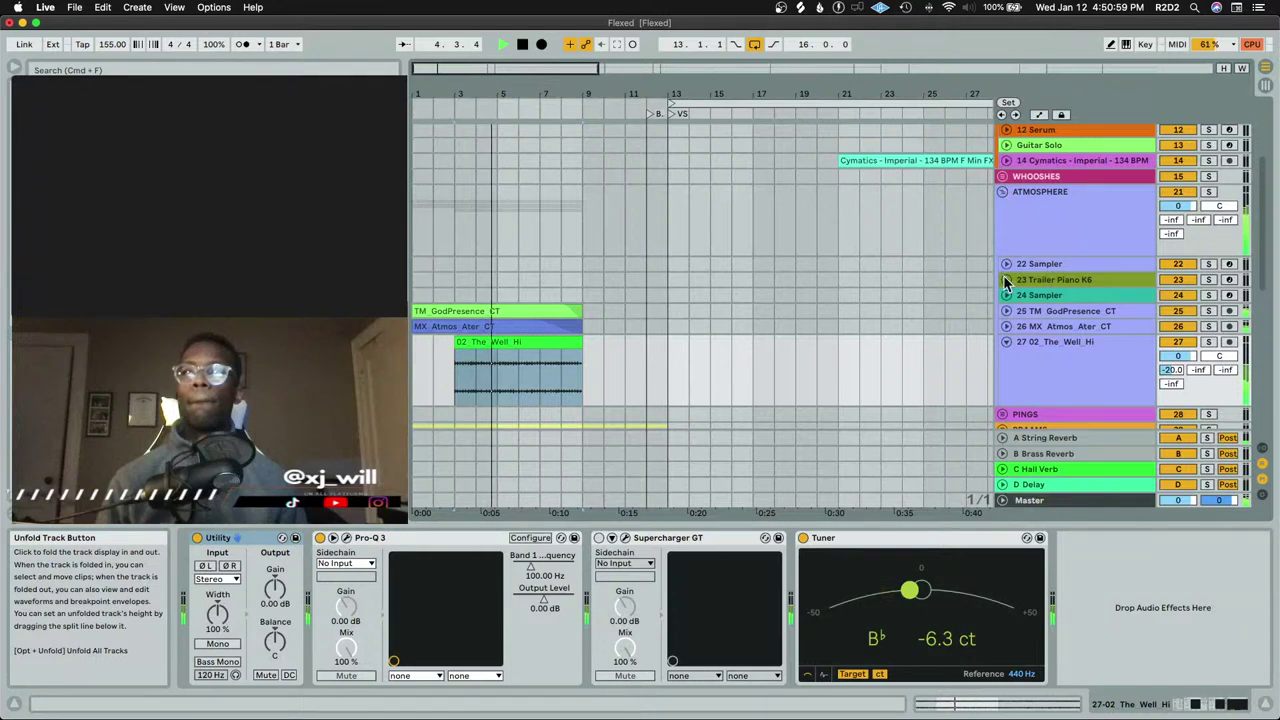
Fold the ATMOSPHERE group, unfold the HITS group, and play the arrangement from bar 1
click(1003, 190)
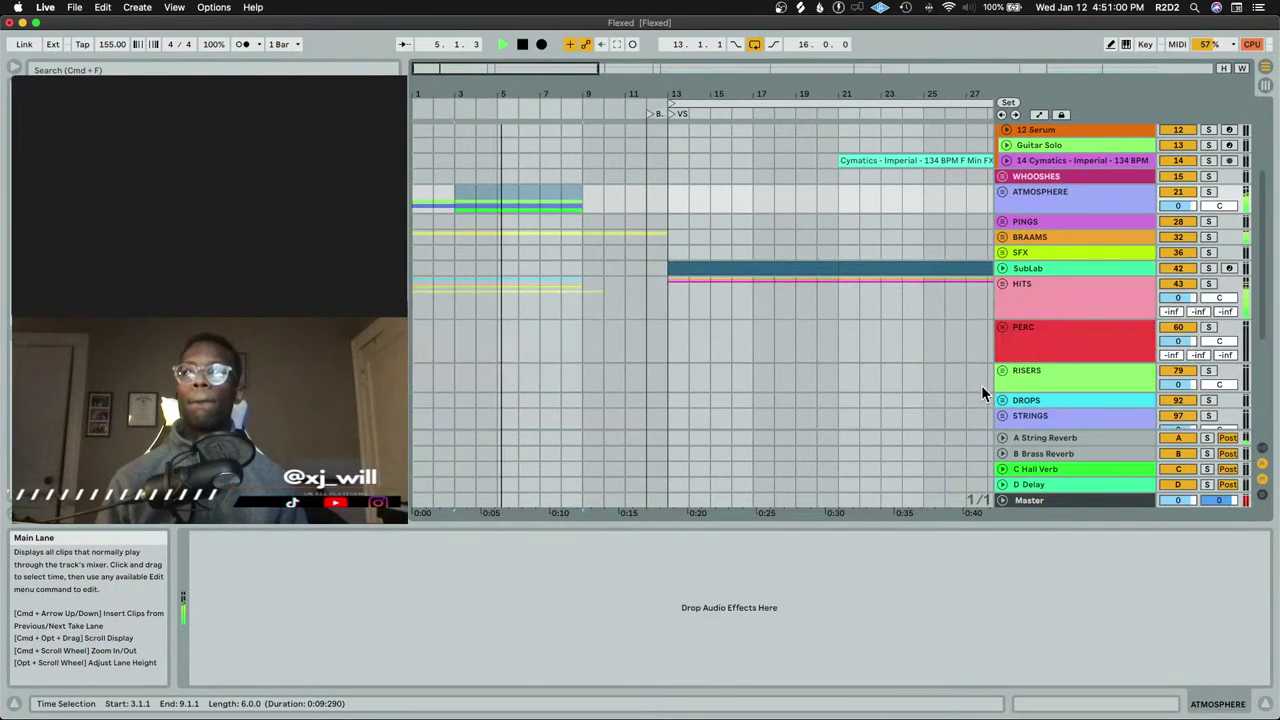
click(1003, 284)
key(space)
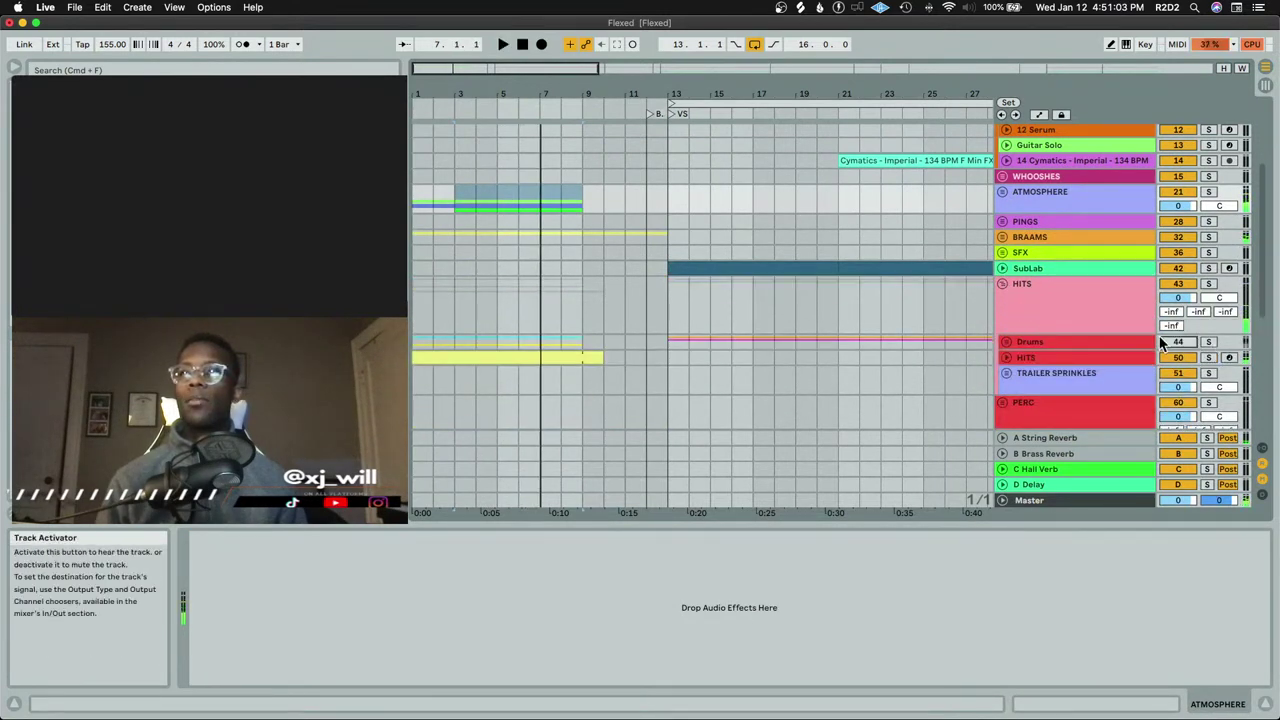
key(space)
click(417, 305)
click(418, 308)
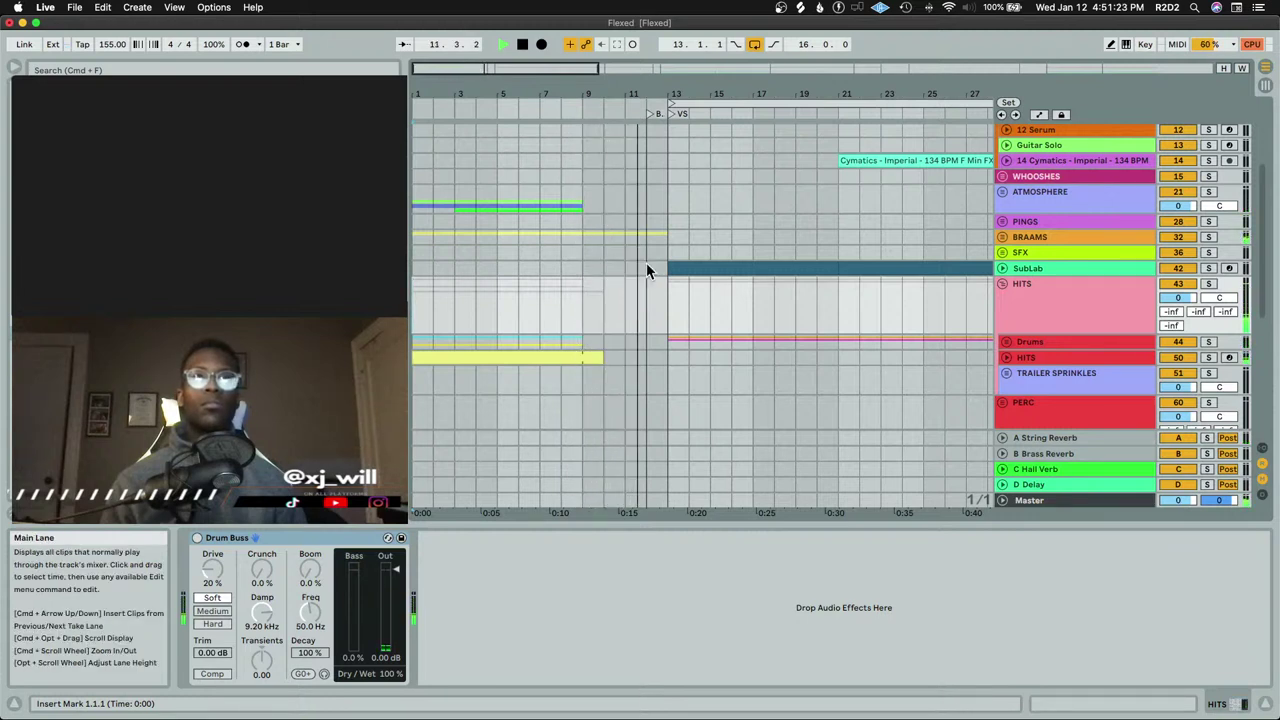
Arm the 12 Serum track inside SOUND DESIGN for recording and fold the track
scroll(661, 268, up, 5)
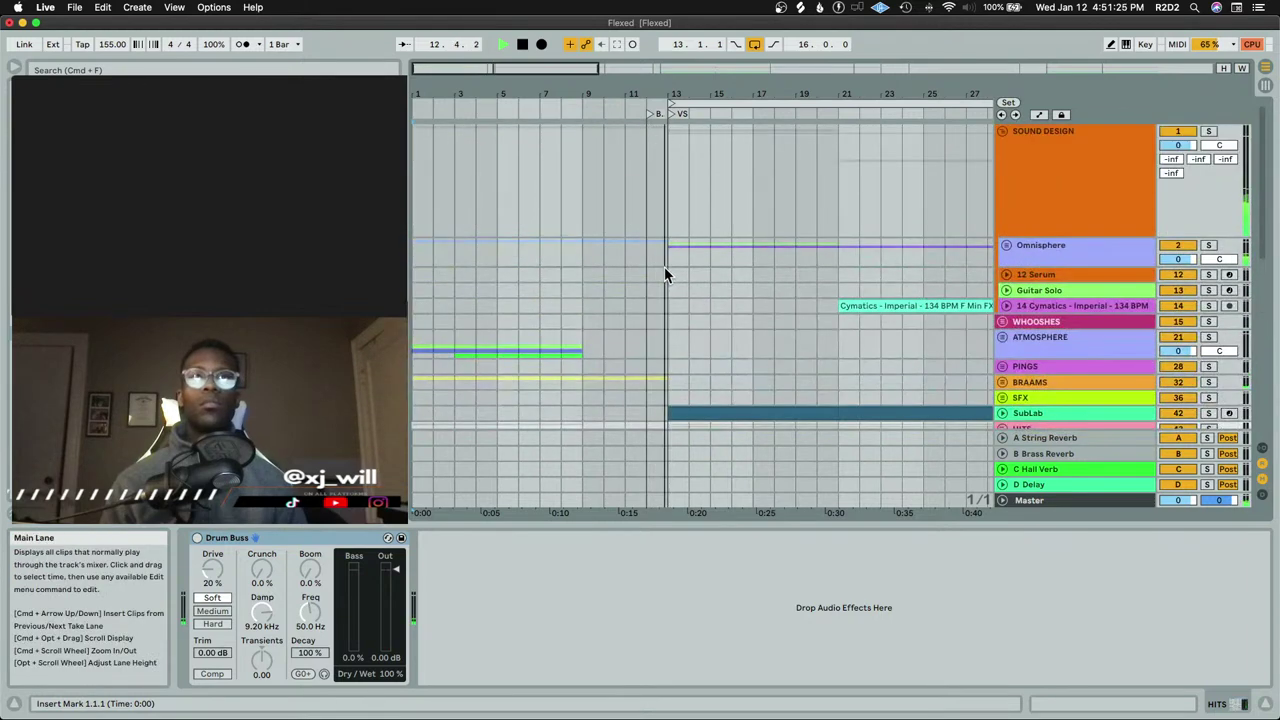
scroll(668, 294, right, 5)
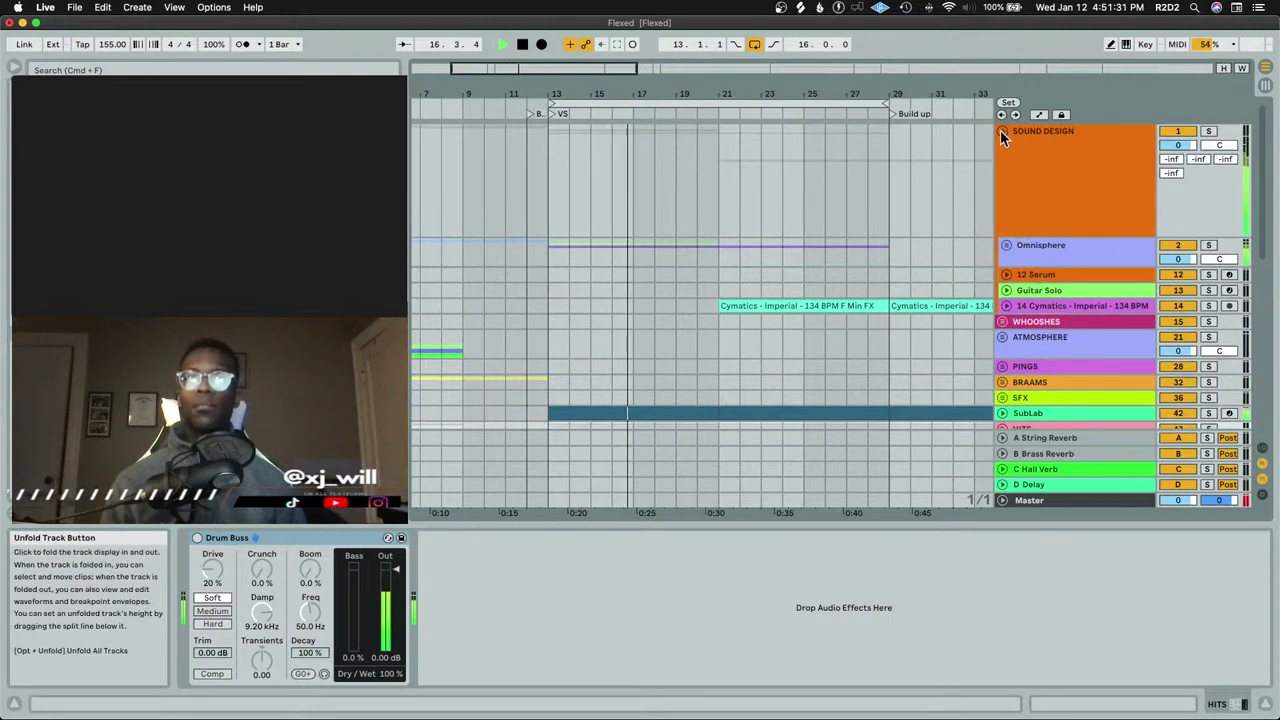
click(1006, 274)
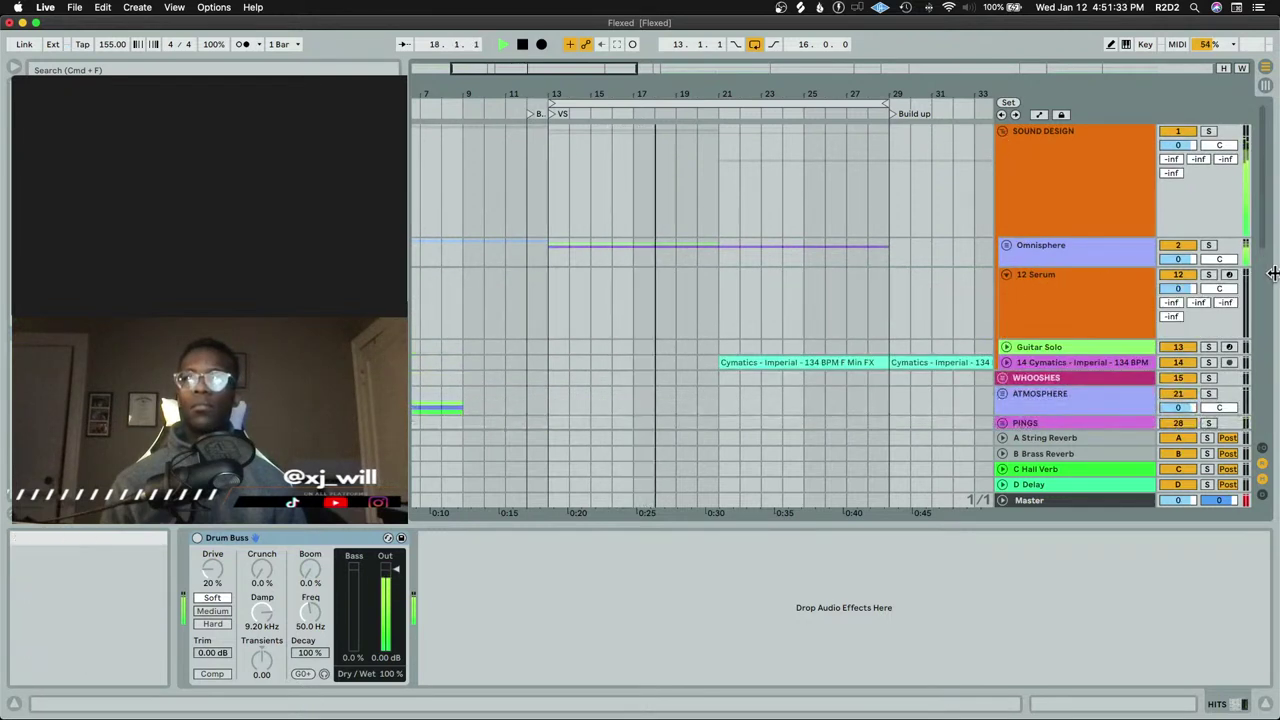
click(1229, 274)
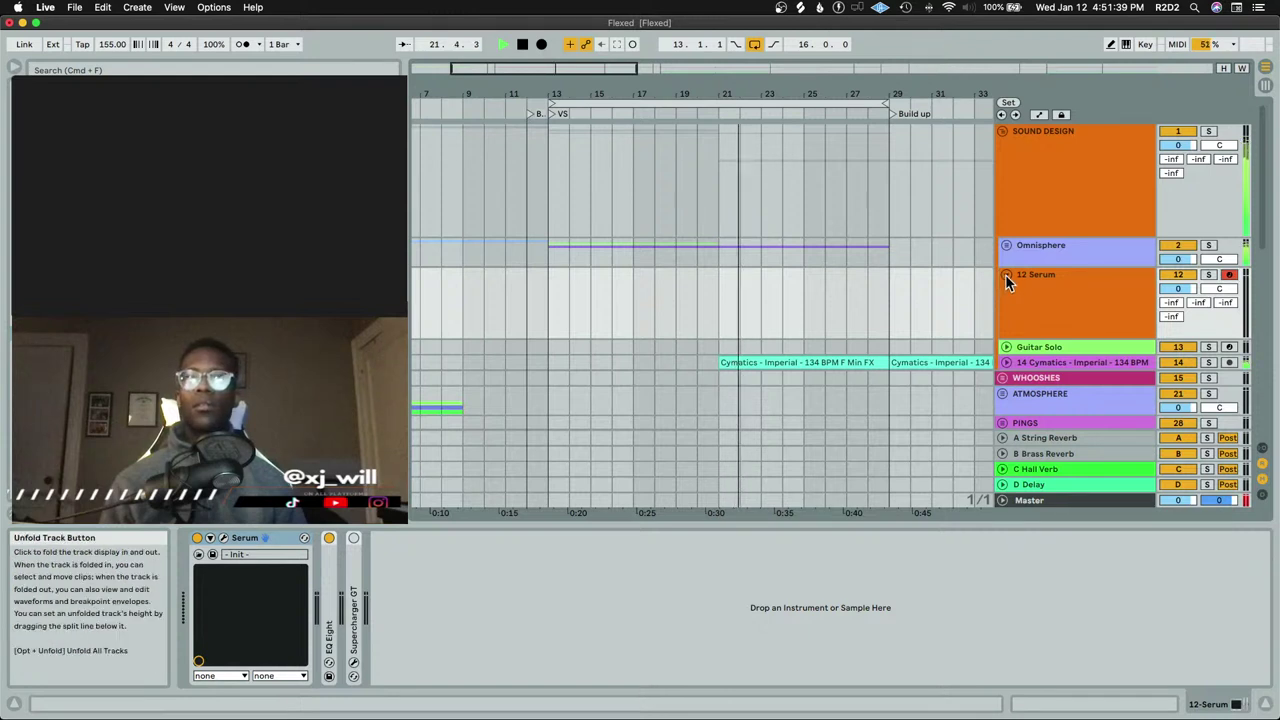
click(1005, 274)
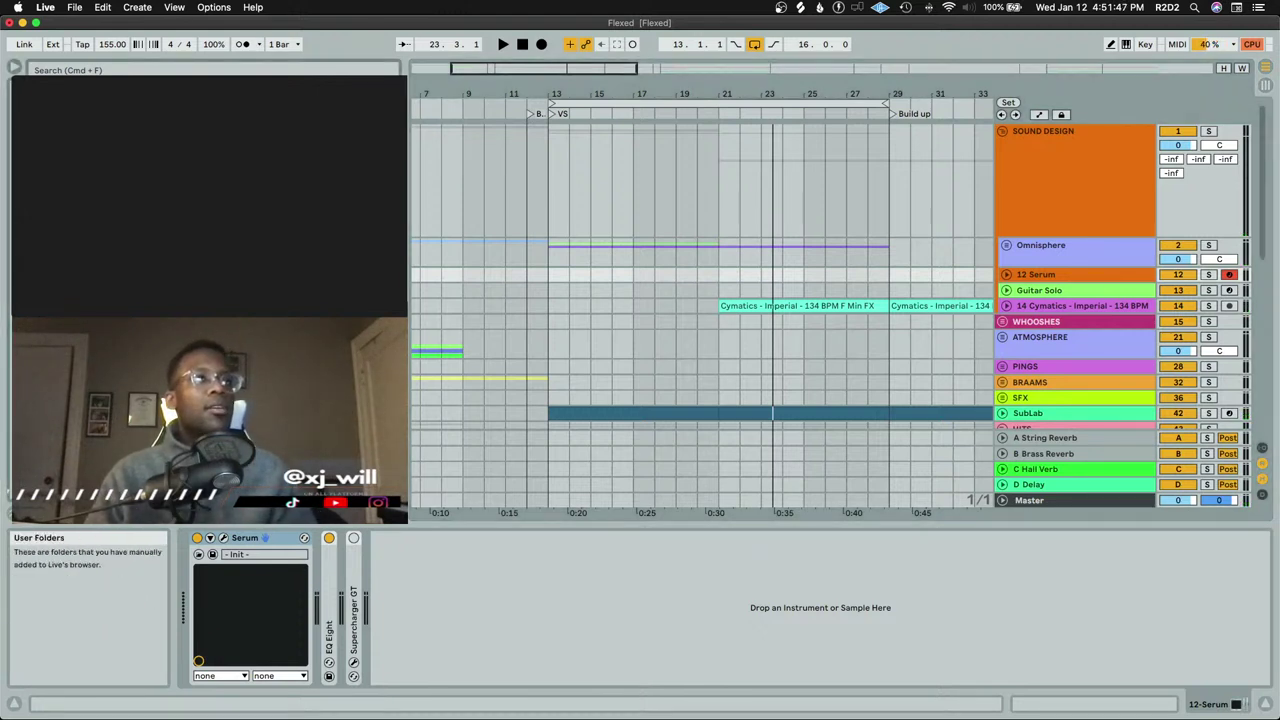
Fold the SOUND DESIGN and HITS groups and look over the remaining track groups
click(1001, 130)
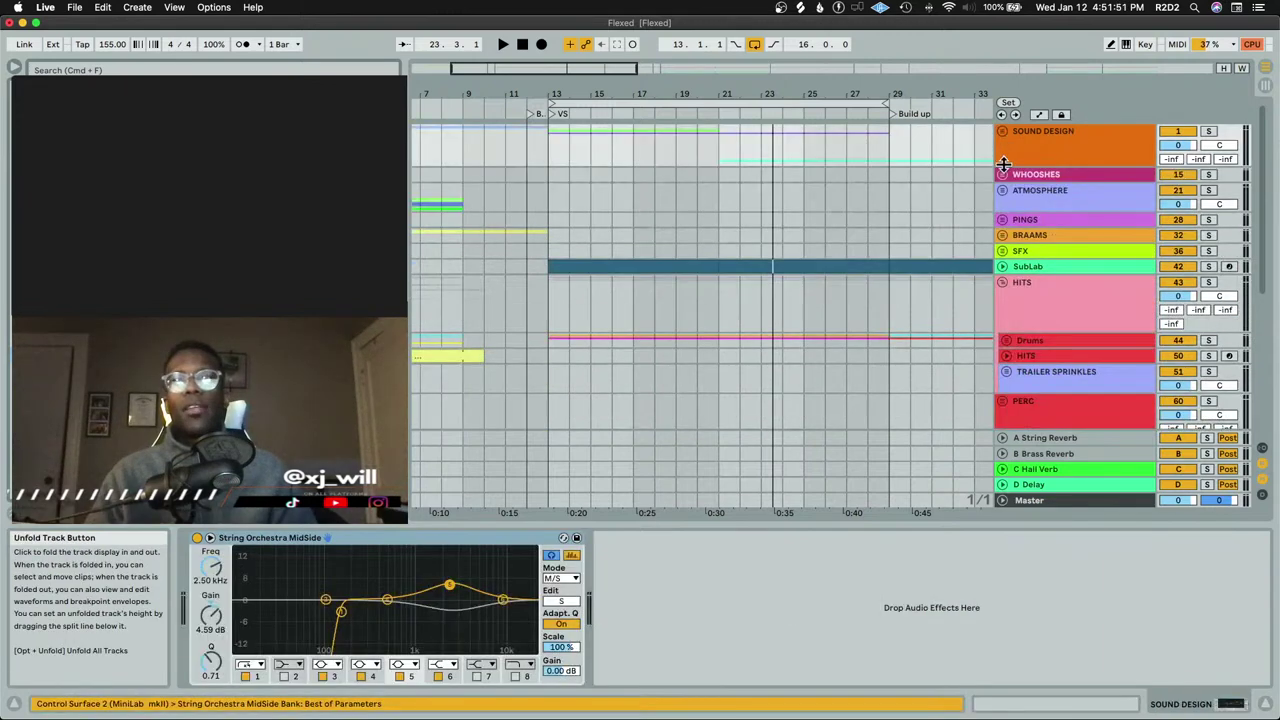
click(1002, 283)
scroll(1005, 288, down, 5)
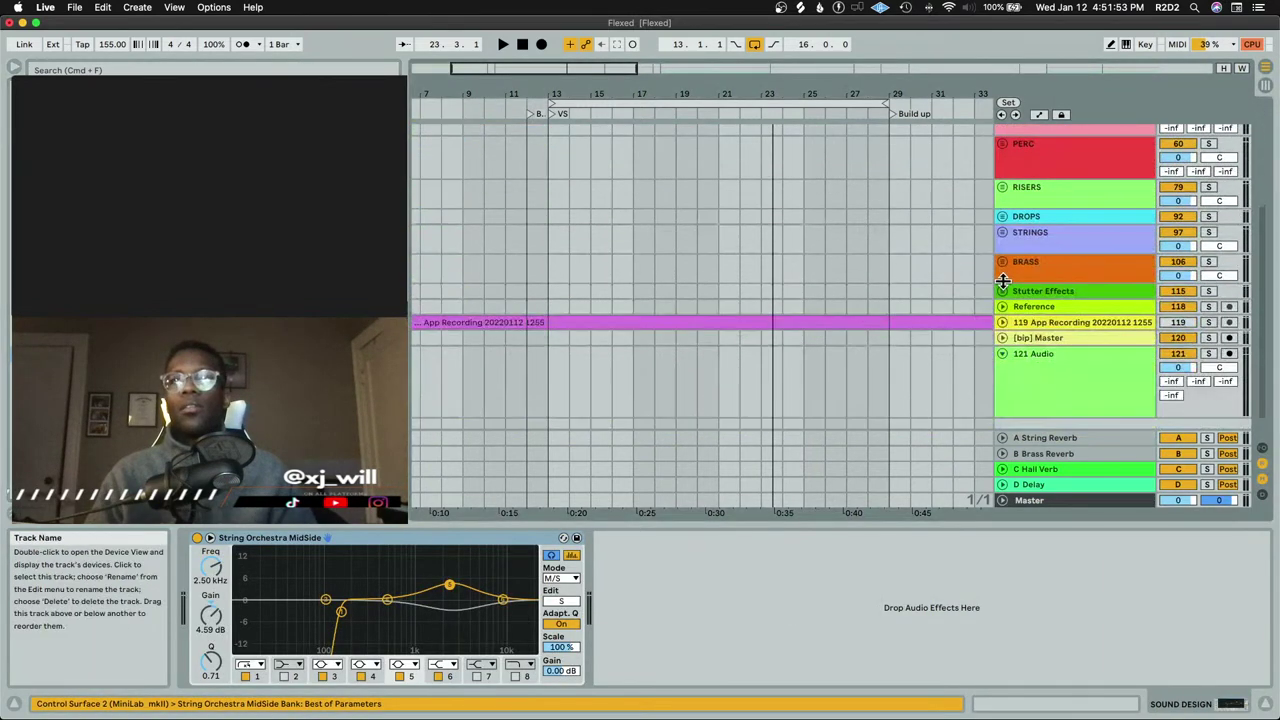
scroll(1005, 288, up, 2)
scroll(1005, 288, up, 5)
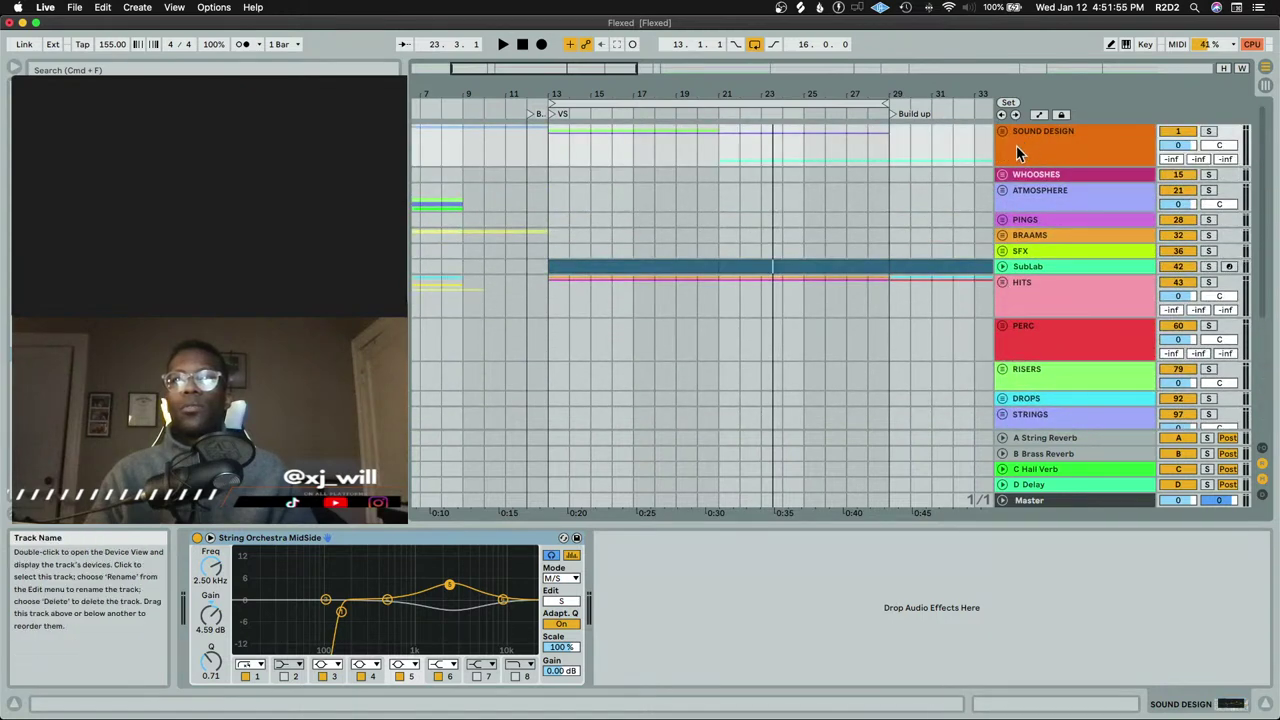
Unfold SOUND DESIGN, insert a new audio track below Guitar Solo, and unfold the new track
click(1003, 131)
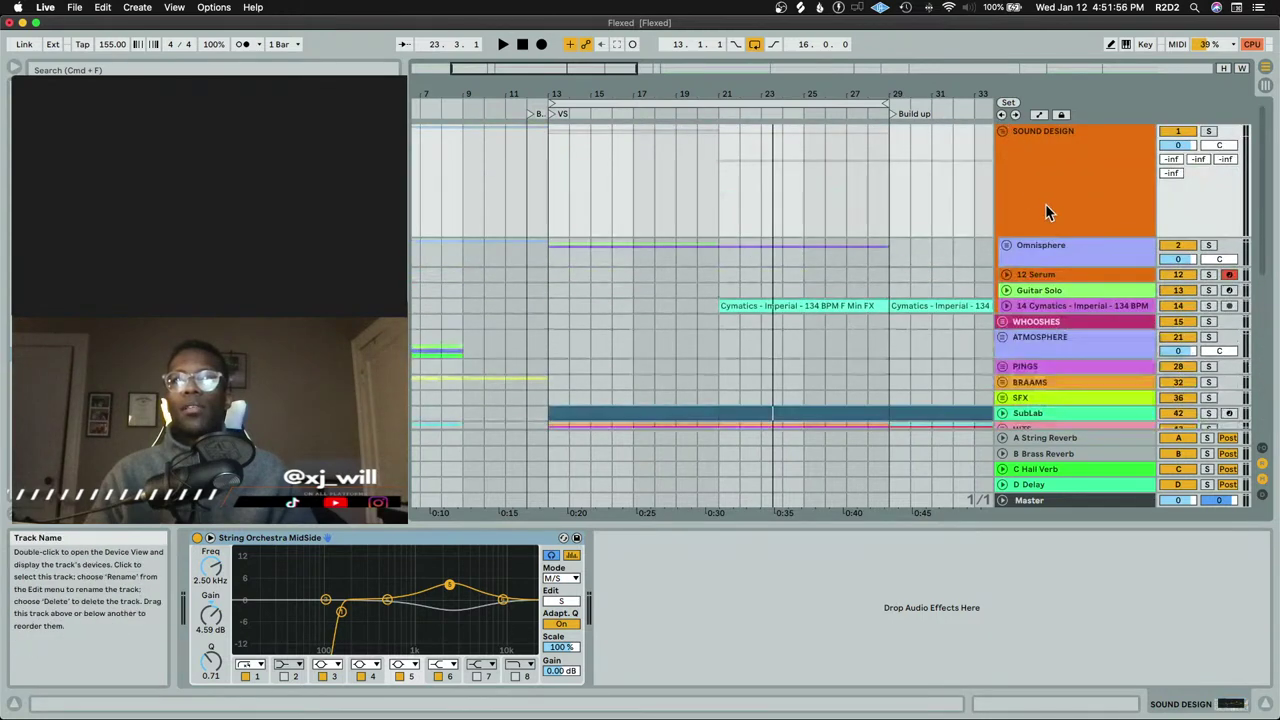
click(1065, 291)
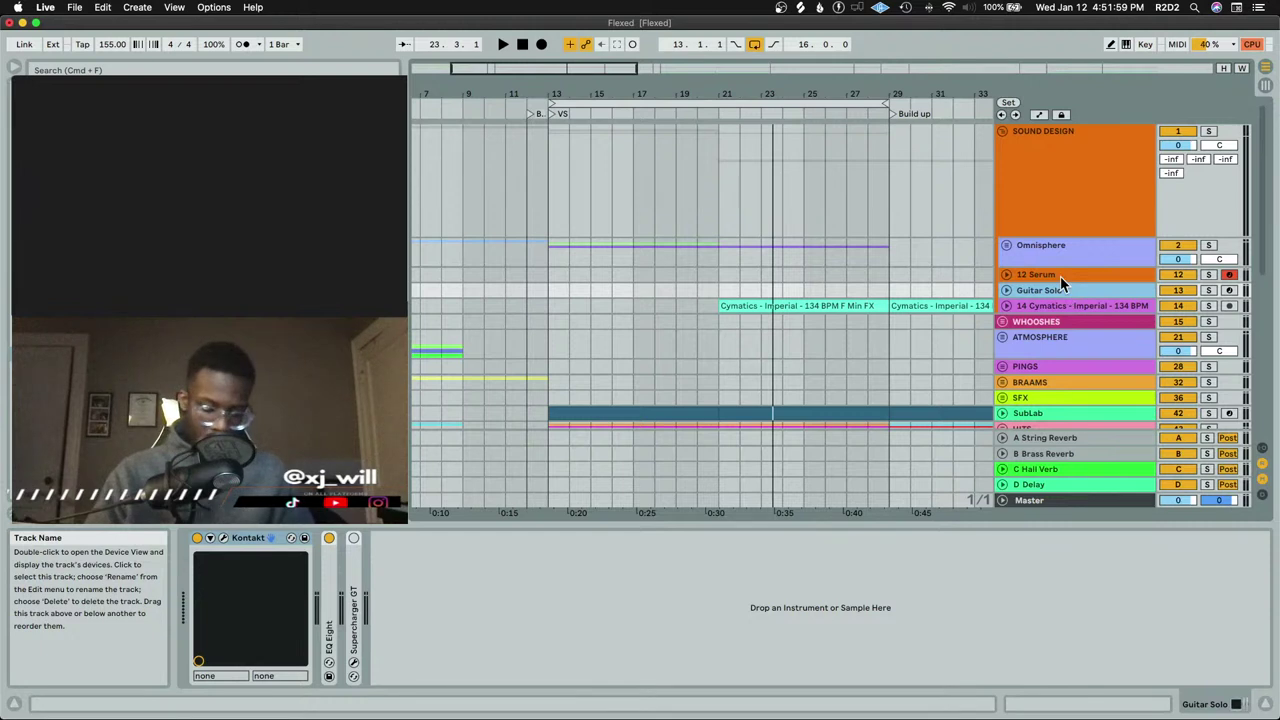
key(super+shift+t)
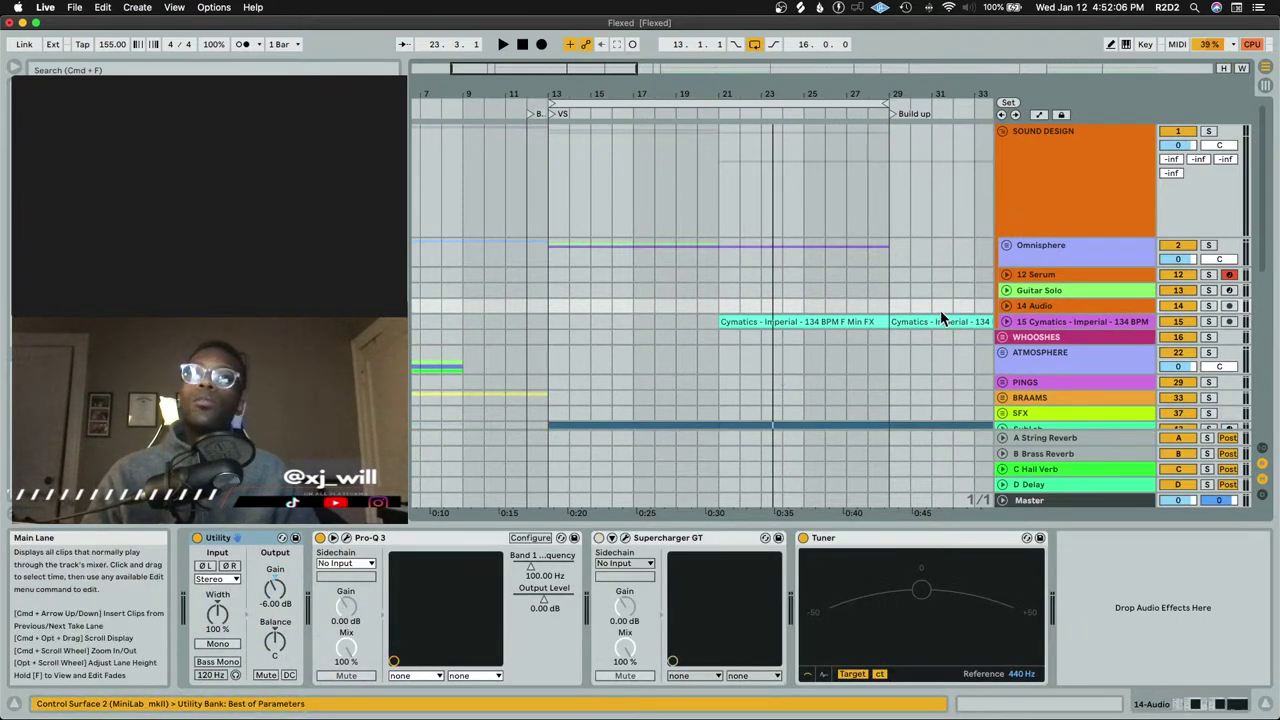
click(1006, 305)
Place the Cymatics - SOS - 141 BPM F# Min sample at bar 13 on the new audio track and trim it to bars 21 to 29
click(720, 341)
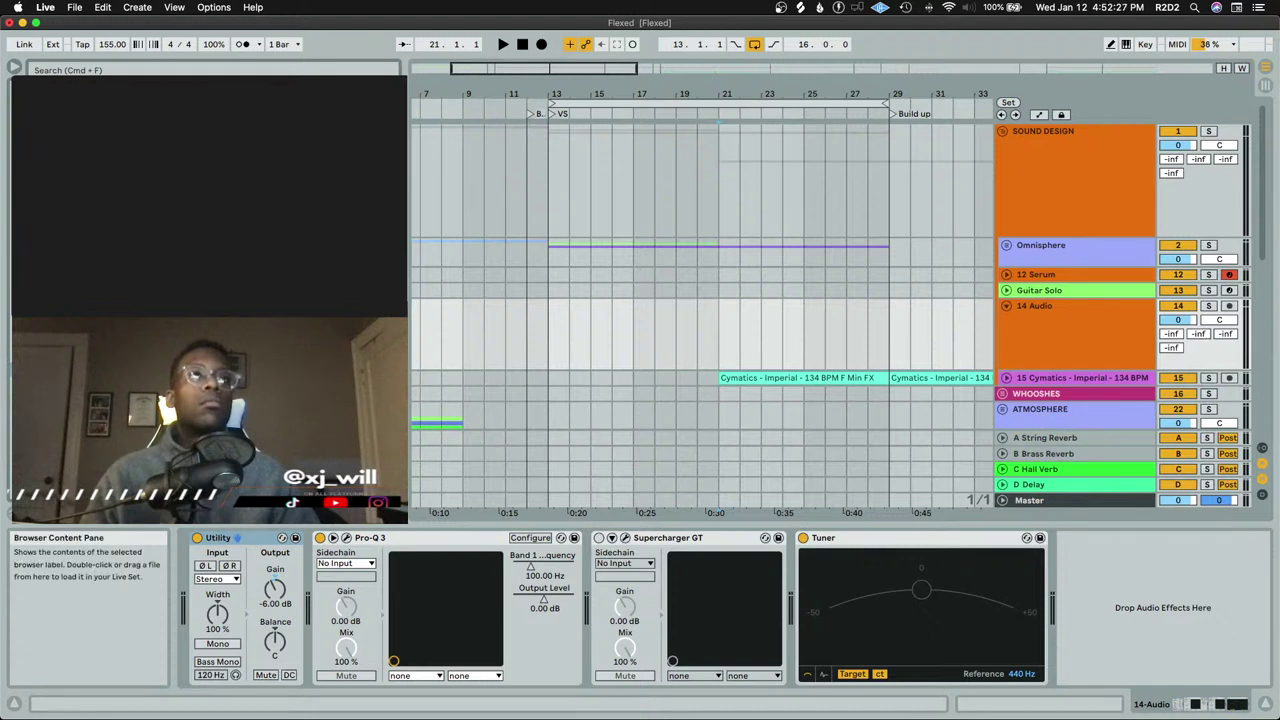
drag(250, 250, 551, 320)
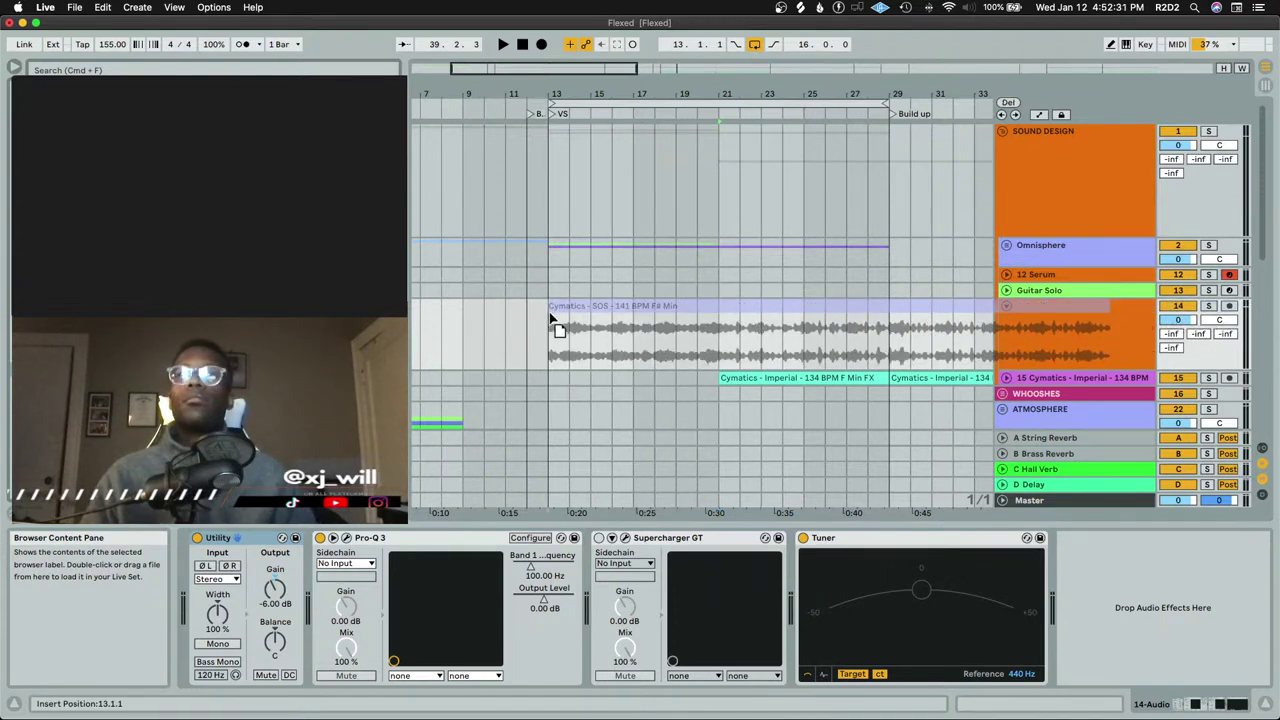
drag(716, 352, 728, 337)
key(minus)
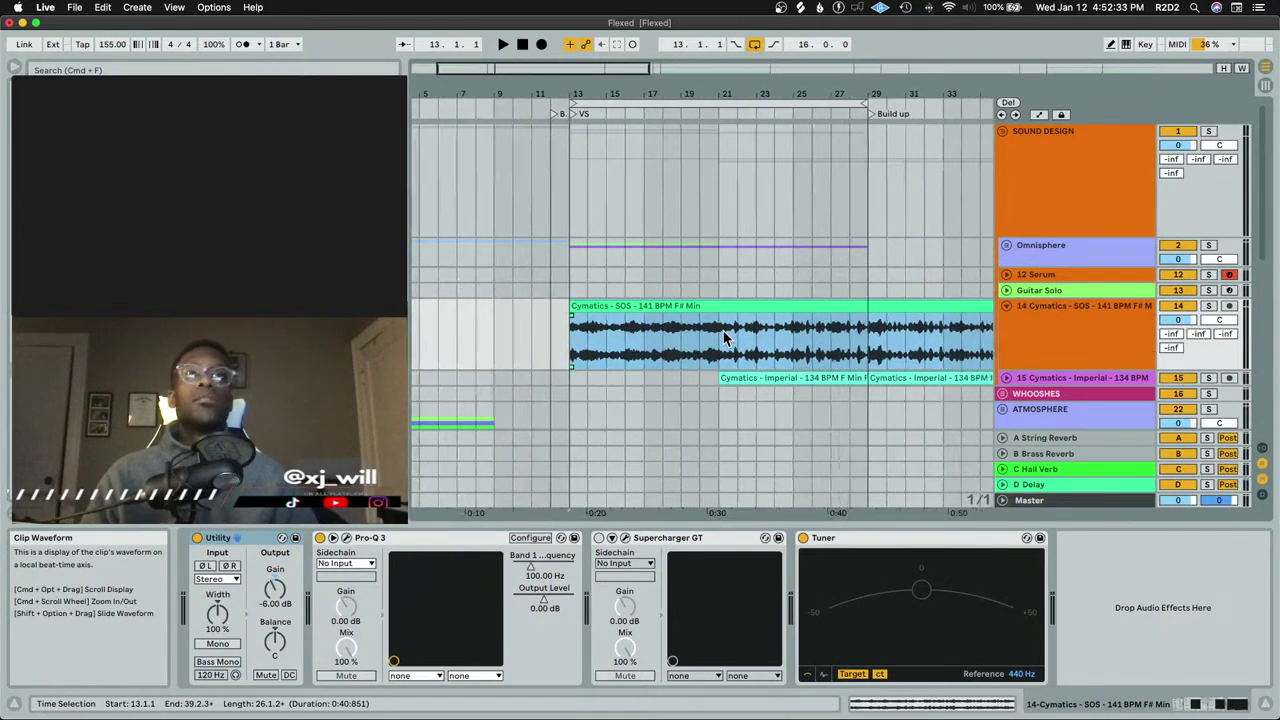
drag(799, 312, 697, 308)
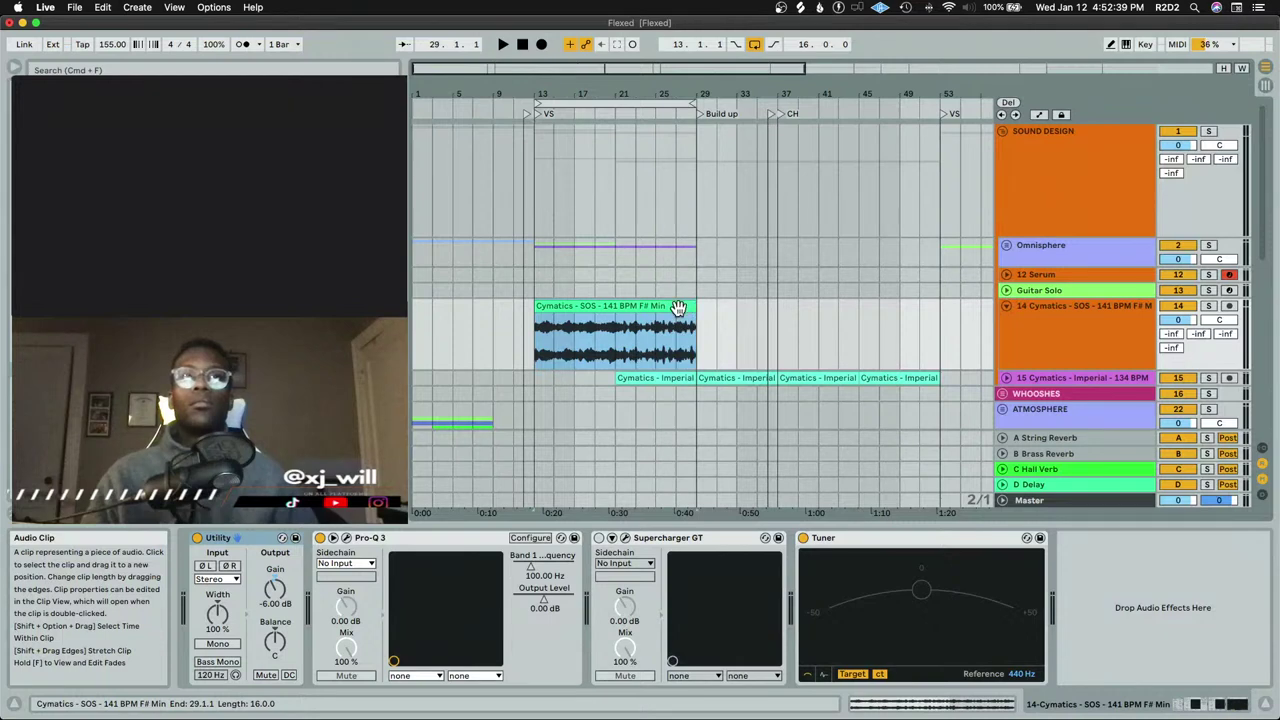
drag(537, 309, 616, 309)
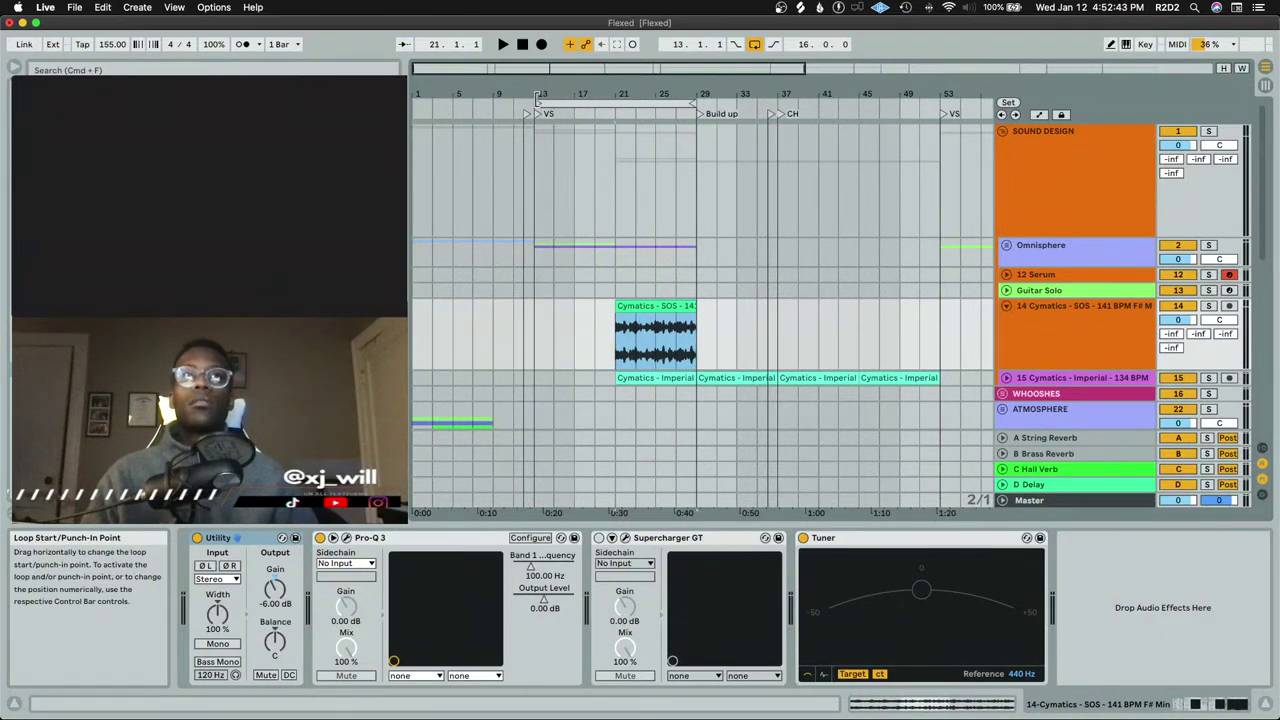
Move the loop start to bar 21 so bars 21 to 29 loop, and audition the Cymatics SOS track soloed
drag(536, 108, 607, 108)
key(space)
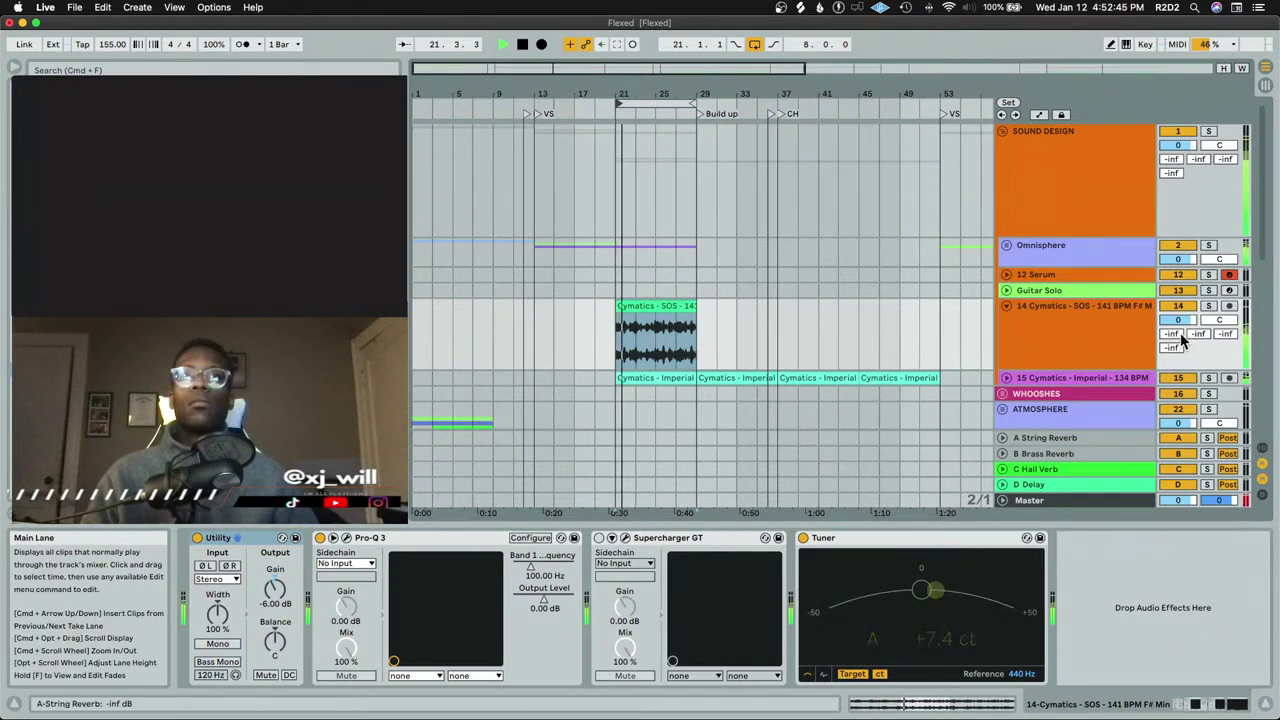
click(1208, 305)
scroll(811, 342, up, 5)
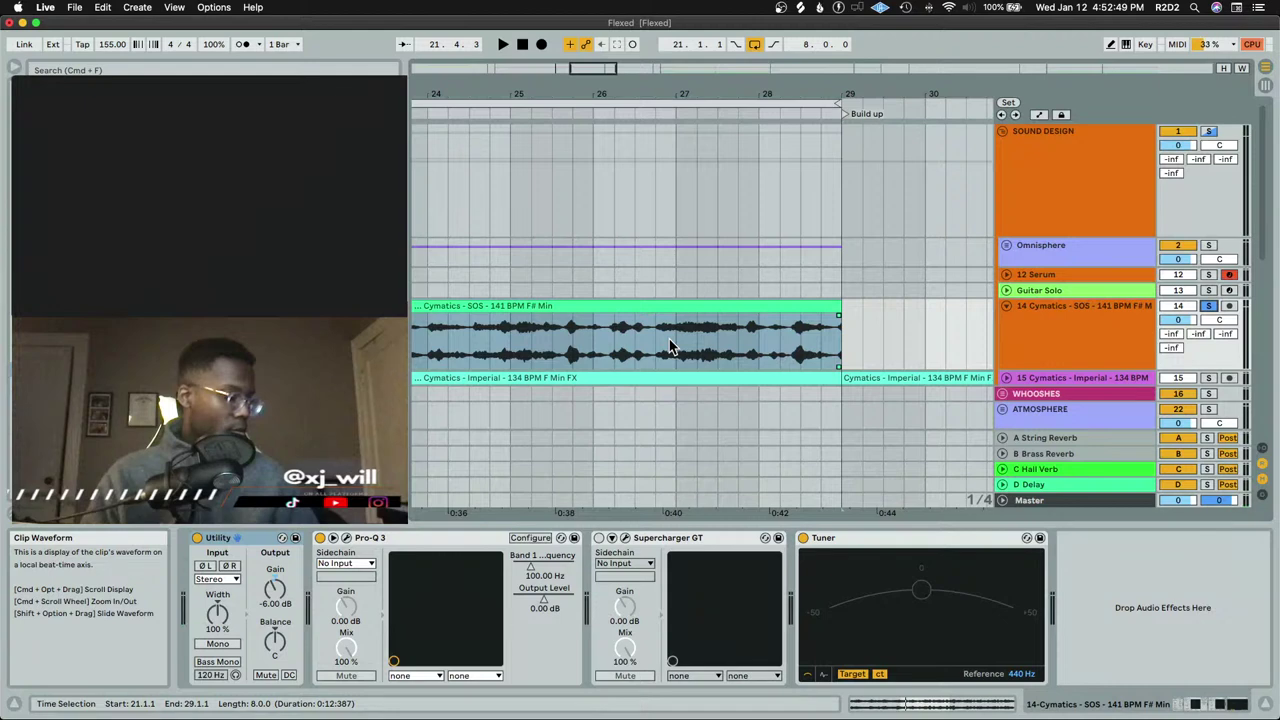
Check the SOS clip's pitch settings, and play the clip with the Omnisphere group and the Cymatics Imperial track also soloed
double_click(680, 367)
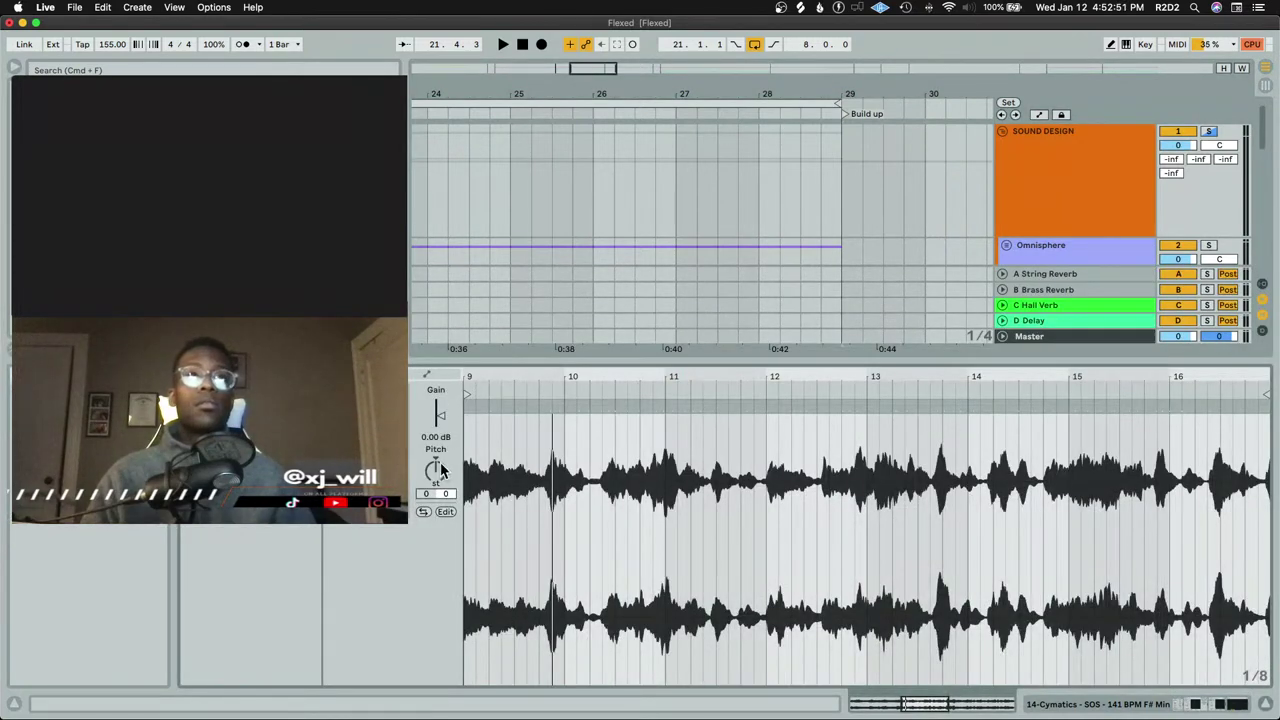
key(shift+Tab)
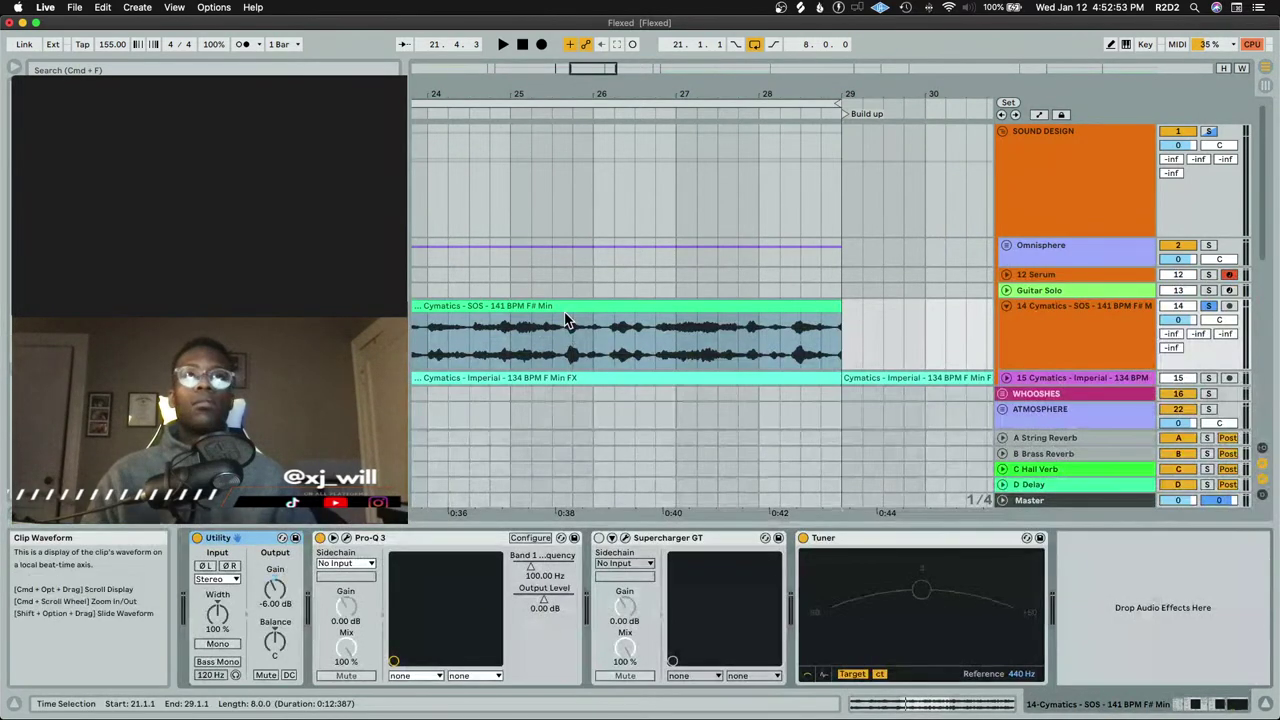
key(space)
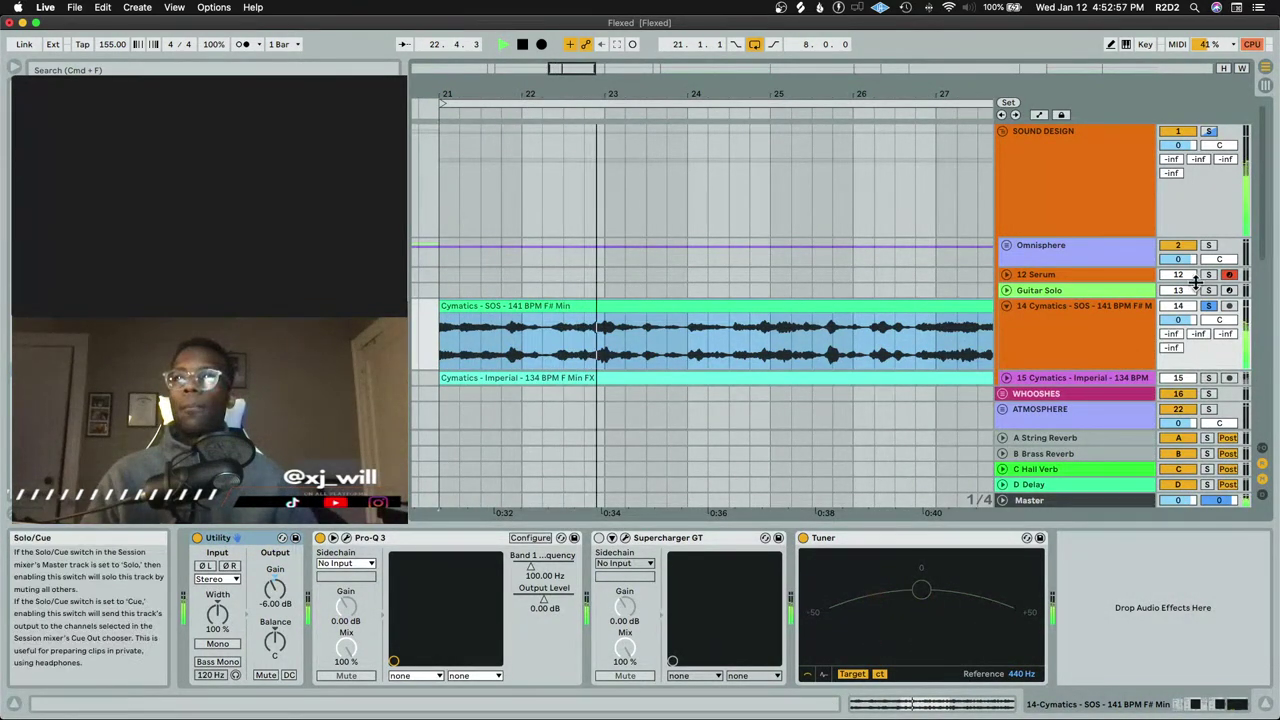
click(1208, 245)
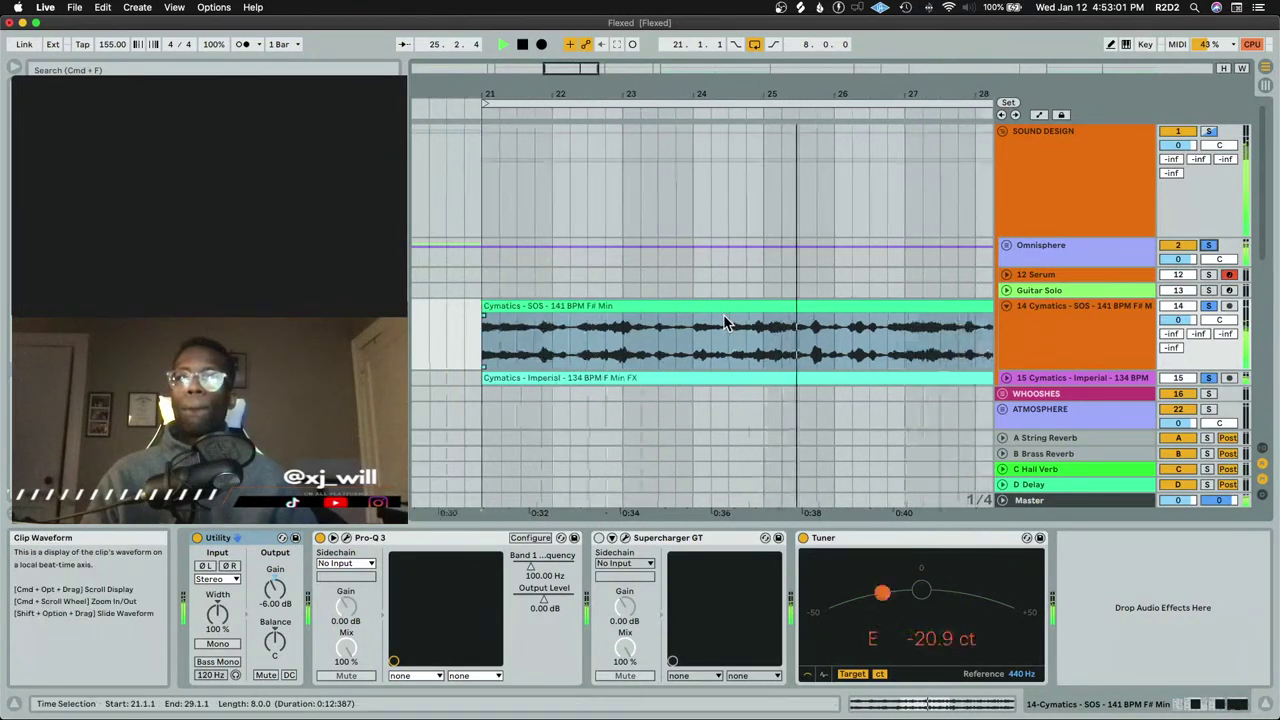
scroll(729, 340, down, 5)
key(space)
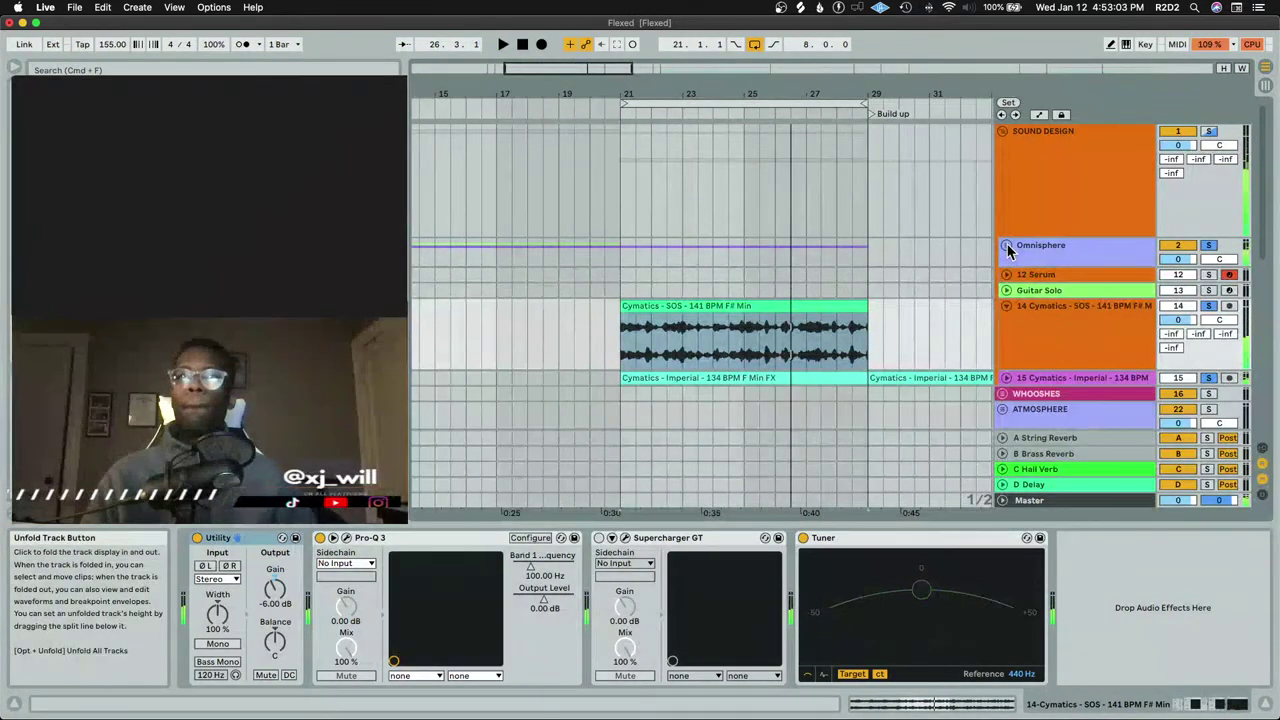
Unfold the Omnisphere group, play the loop, and open the device chain of the unfolded 5 (Freeze) track
click(1006, 246)
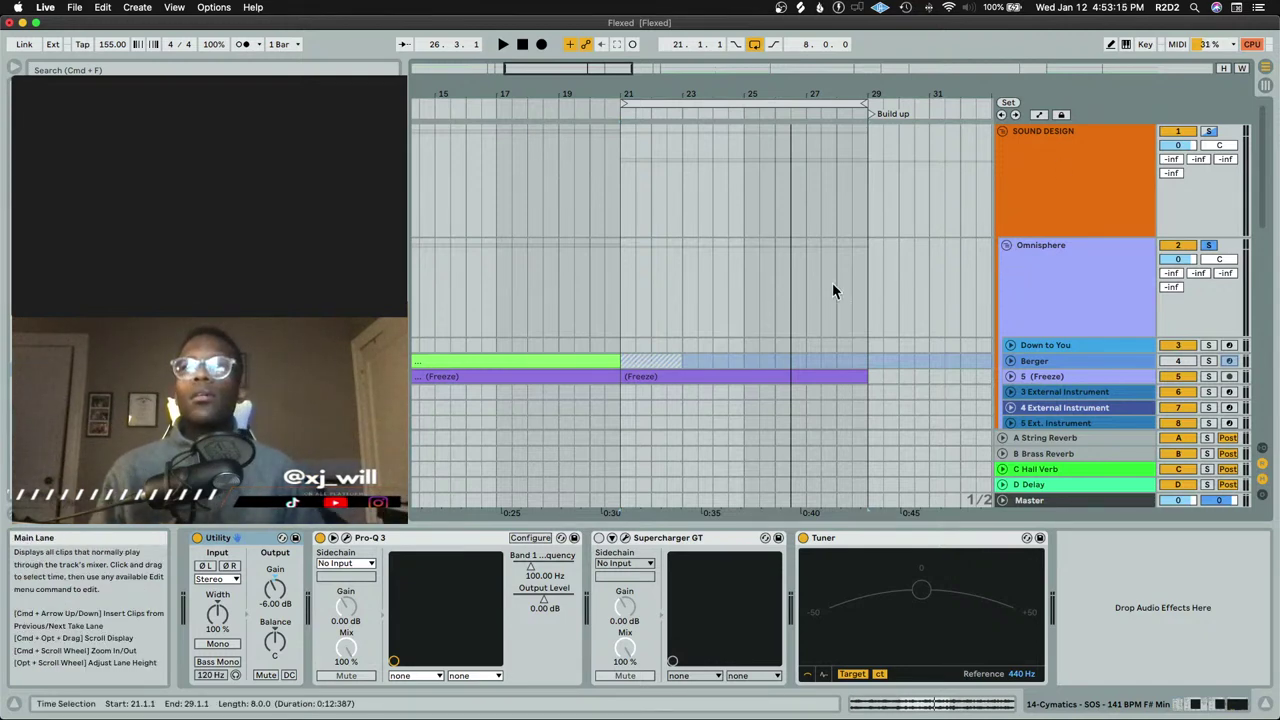
scroll(736, 306, down, 3)
key(space)
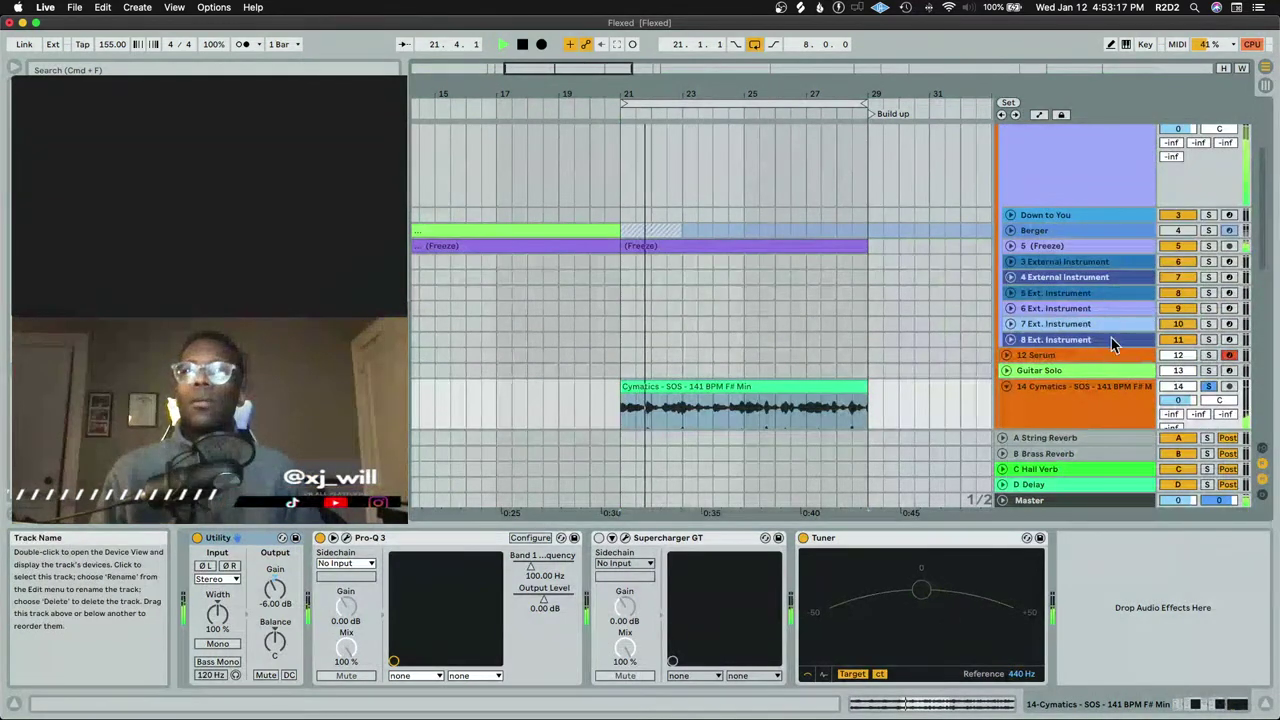
scroll(1180, 190, up, 3)
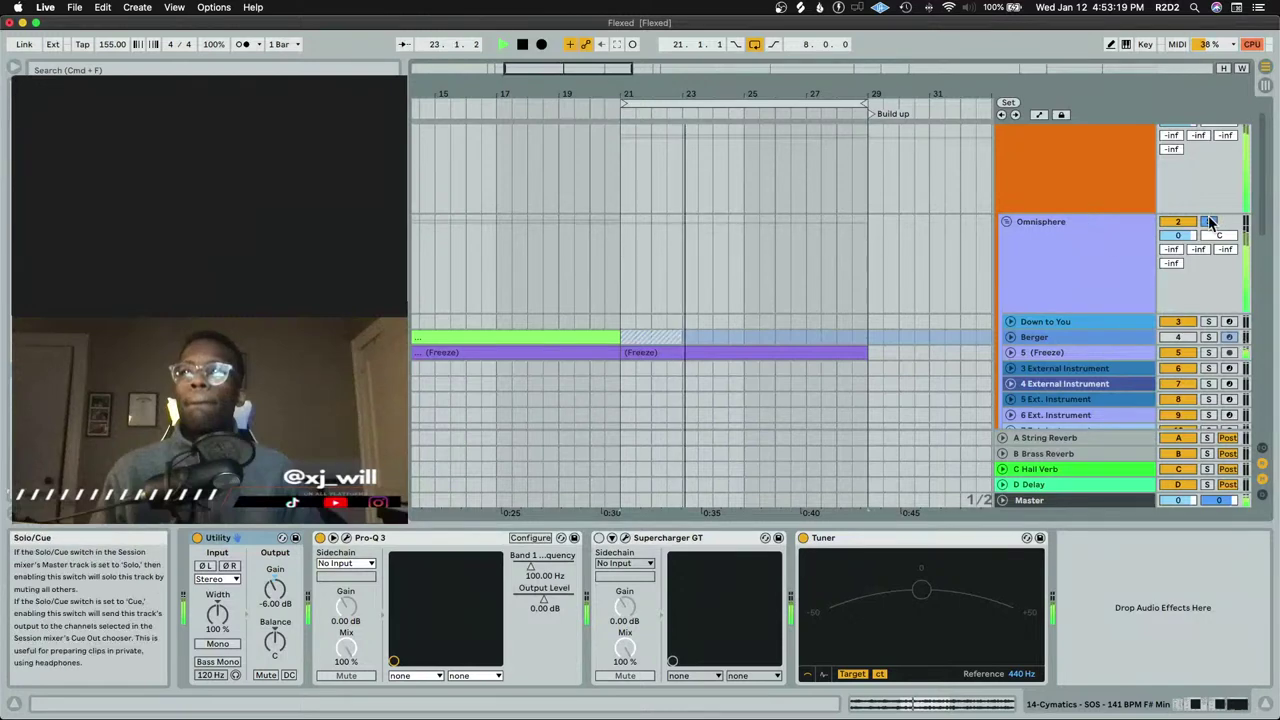
key(space)
click(1010, 352)
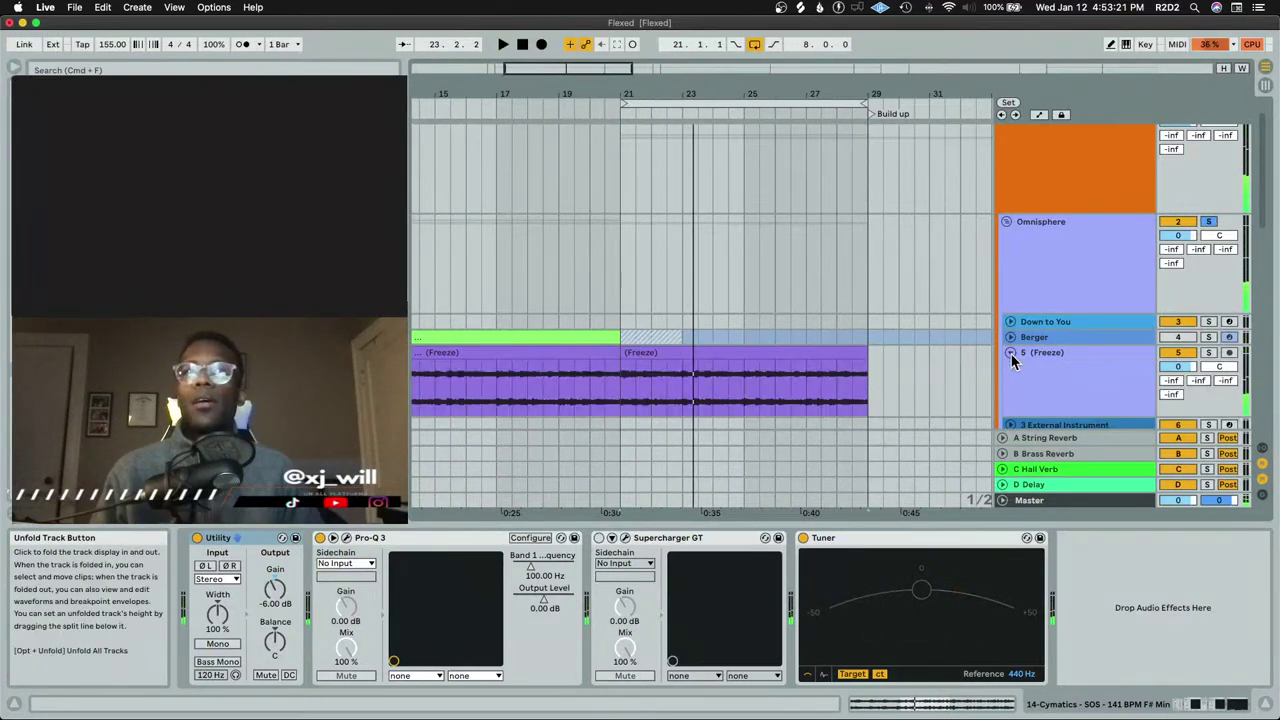
click(1085, 368)
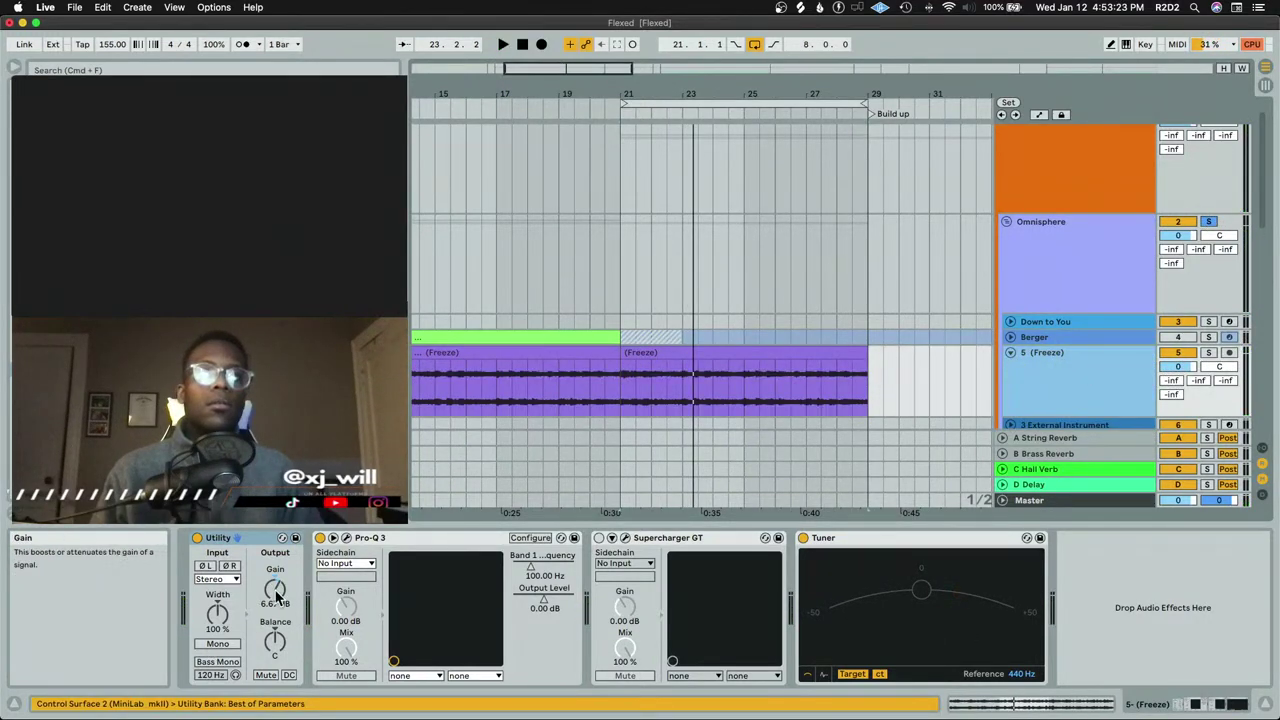
Reset the Utility gain to 0 dB on the frozen track 5 and play from bar 21
drag(275, 590, 275, 602)
key(Delete)
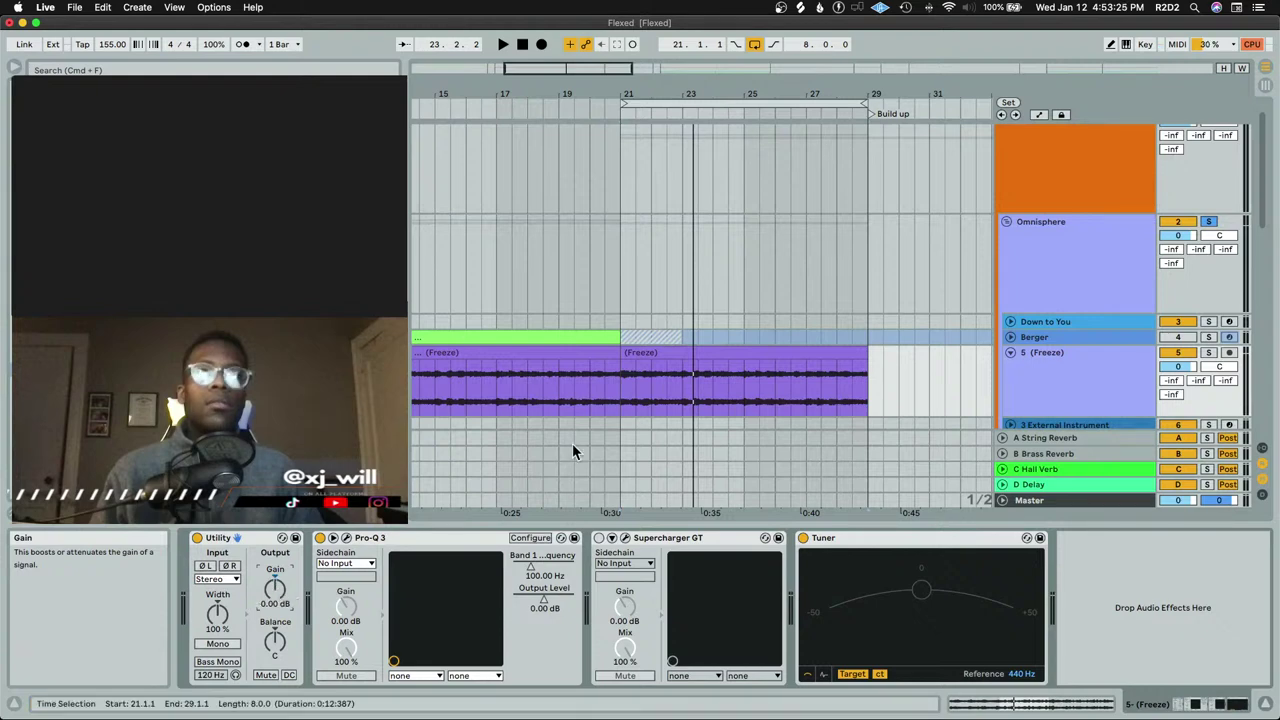
click(618, 378)
key(space)
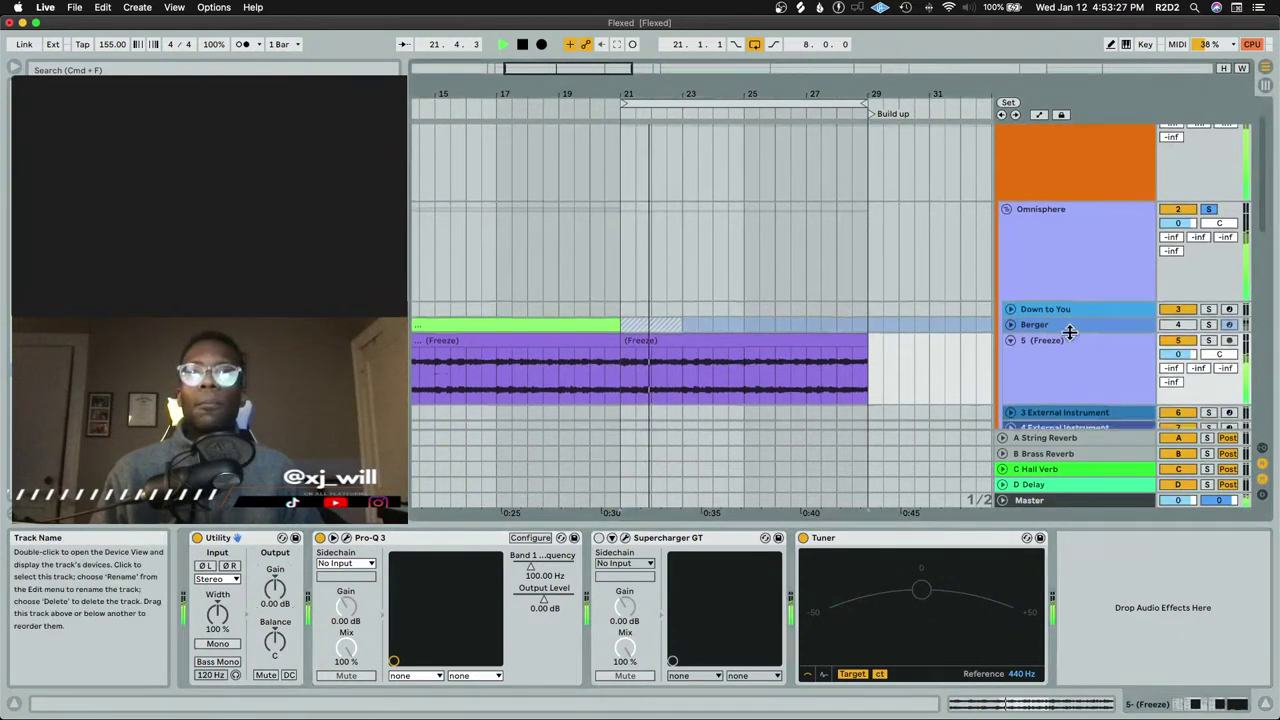
Collapse the frozen track 5 in the arrangement and stop playback
click(1010, 350)
scroll(1082, 336, down, 3)
key(space)
scroll(1182, 303, up, 5)
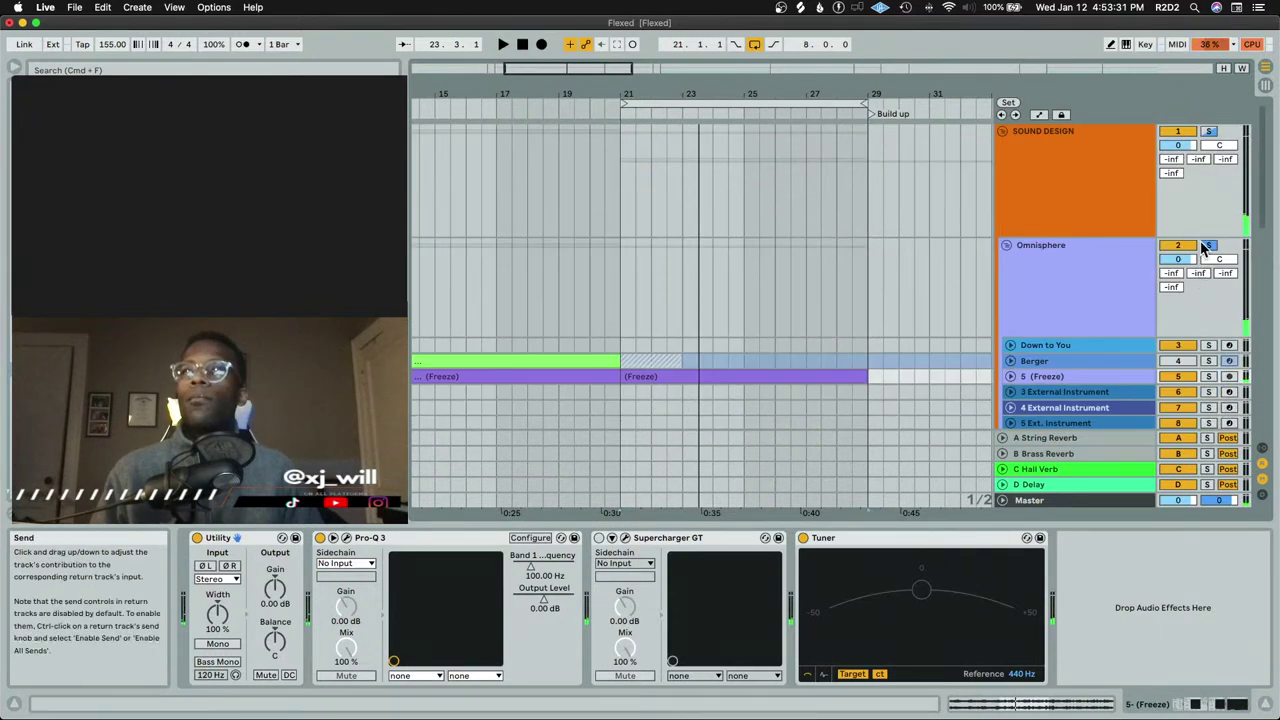
Play the loop from bar 21 and select track 14 with the Cymatics - SOS clip
key(space)
scroll(1021, 284, down, 5)
scroll(996, 292, down, 1)
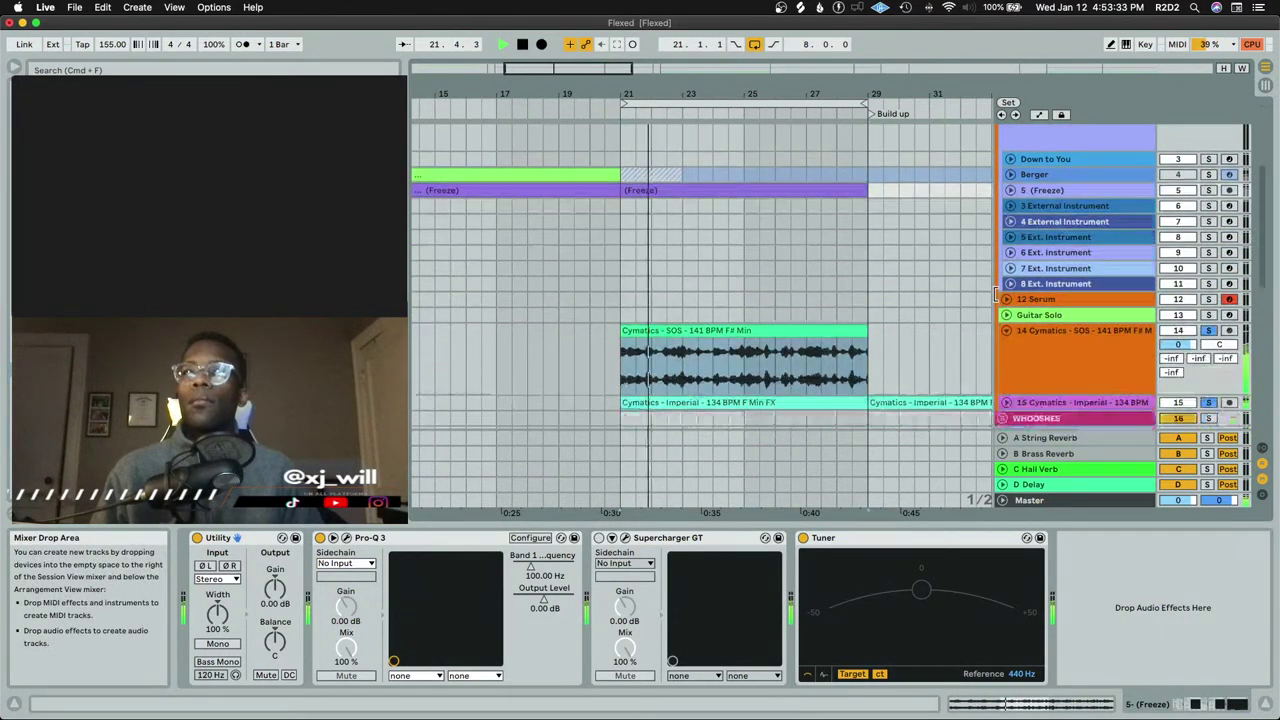
click(804, 314)
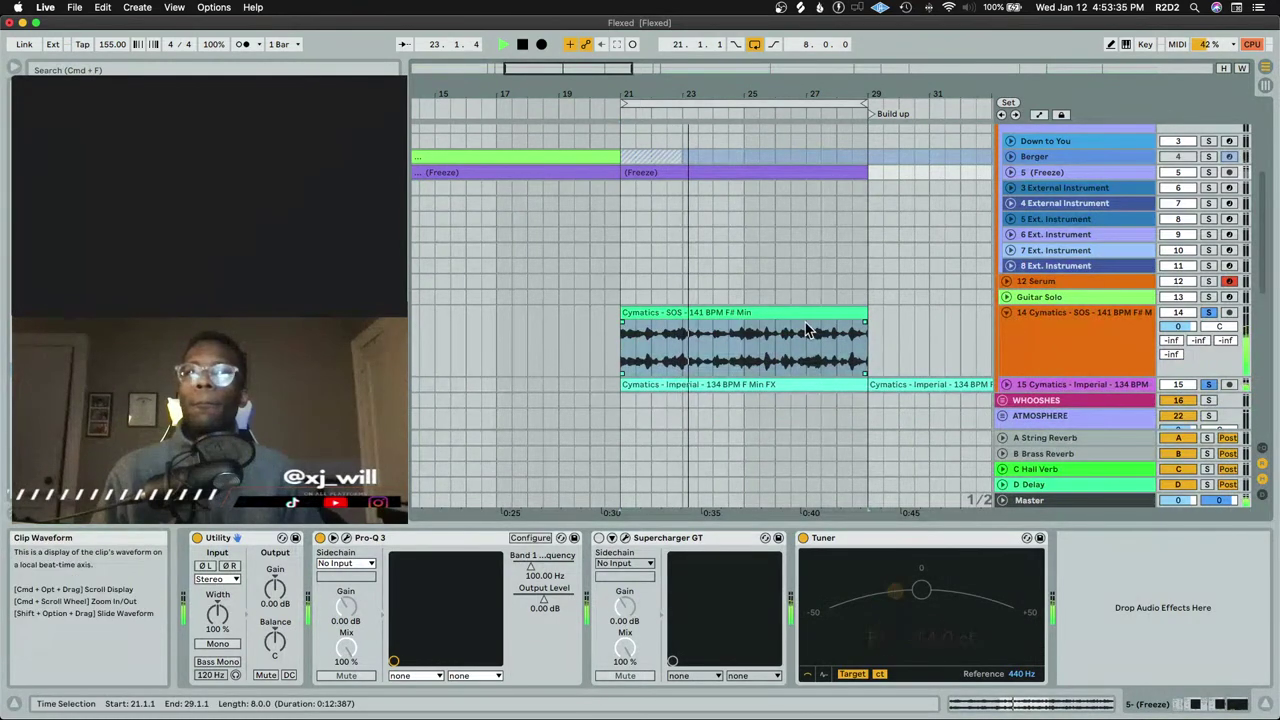
key(space)
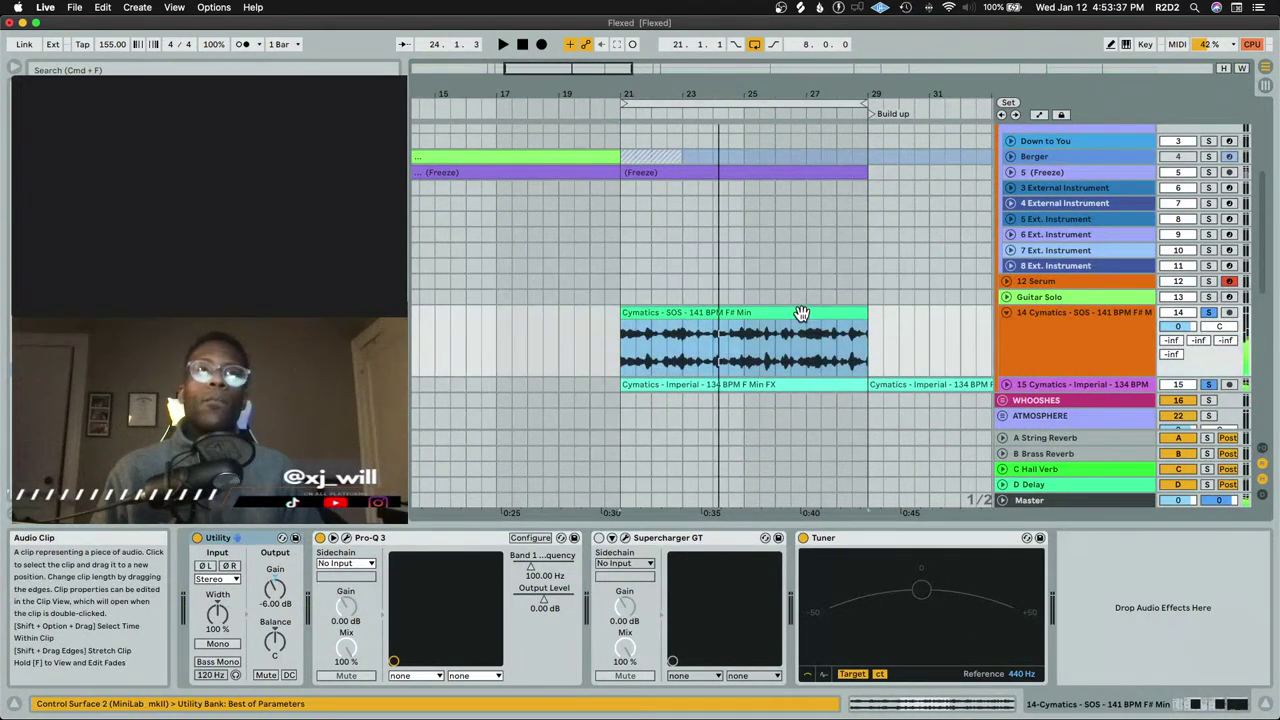
Move the start marker of the Cymatics - SOS clip to bar 1 and trim the clip's end to bar 29
double_click(802, 314)
key(minus)
key(minus)
key(minus)
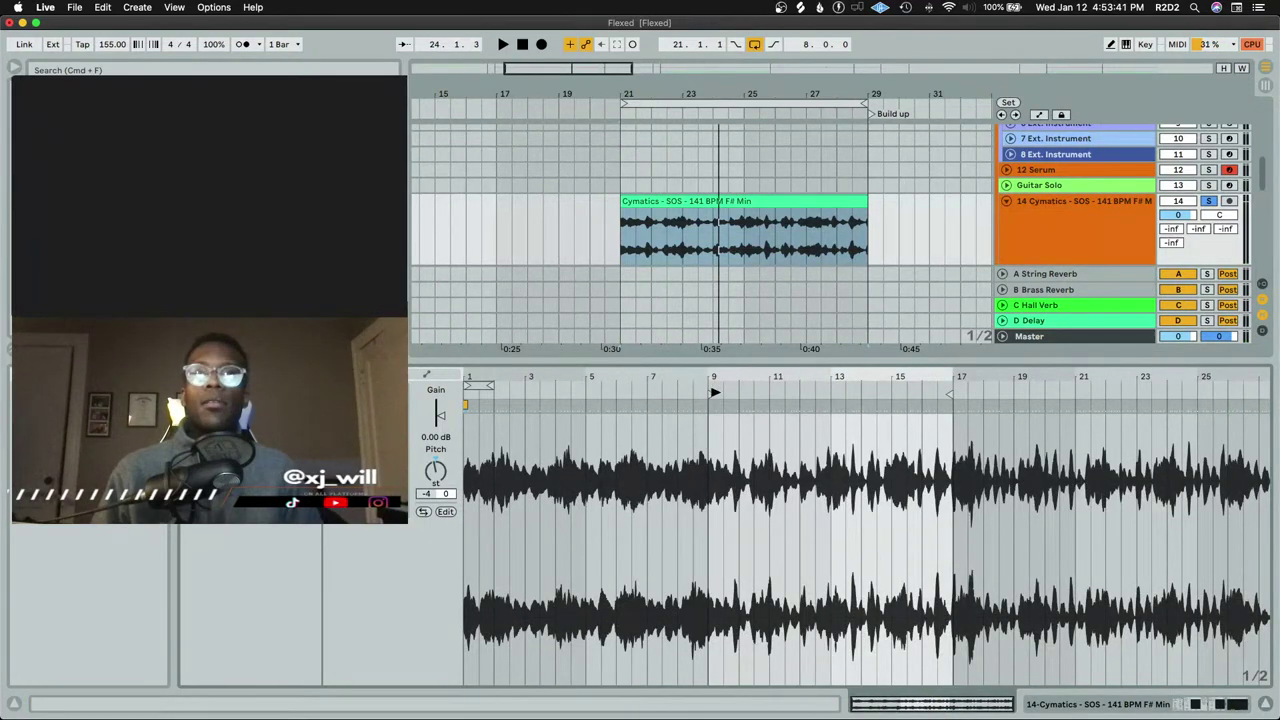
drag(678, 396, 466, 396)
key(space)
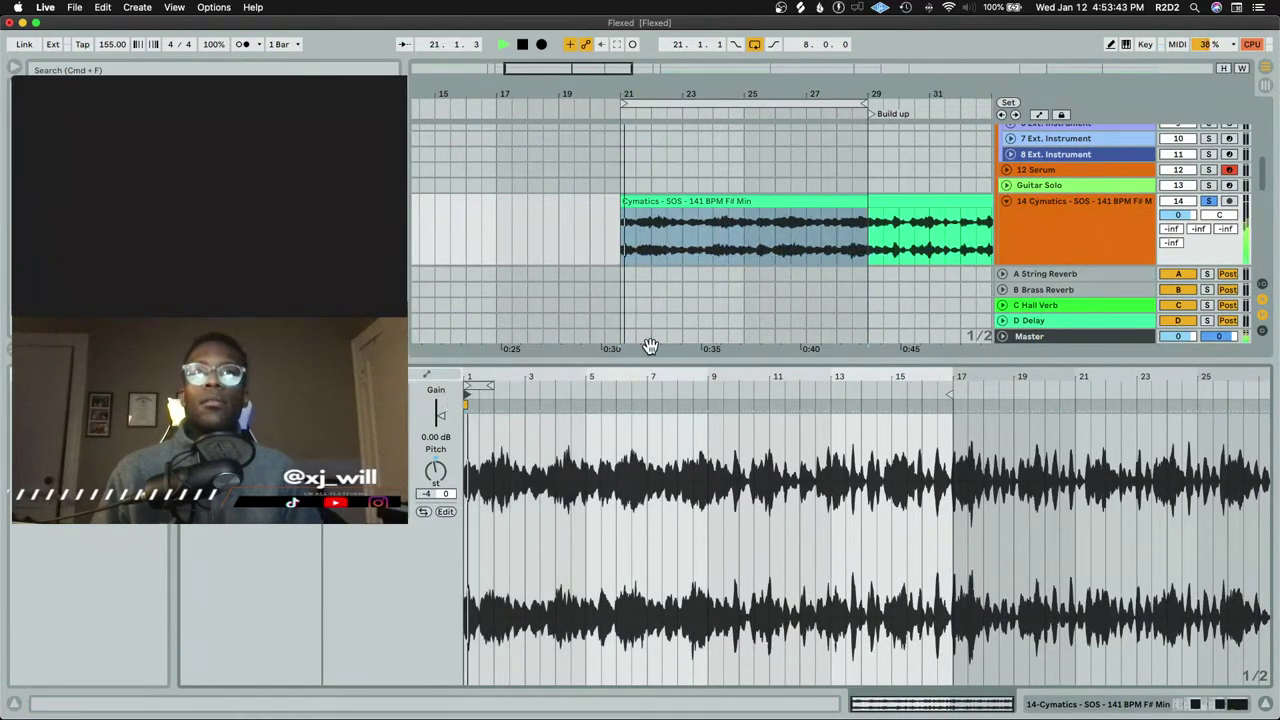
scroll(790, 230, down, 2)
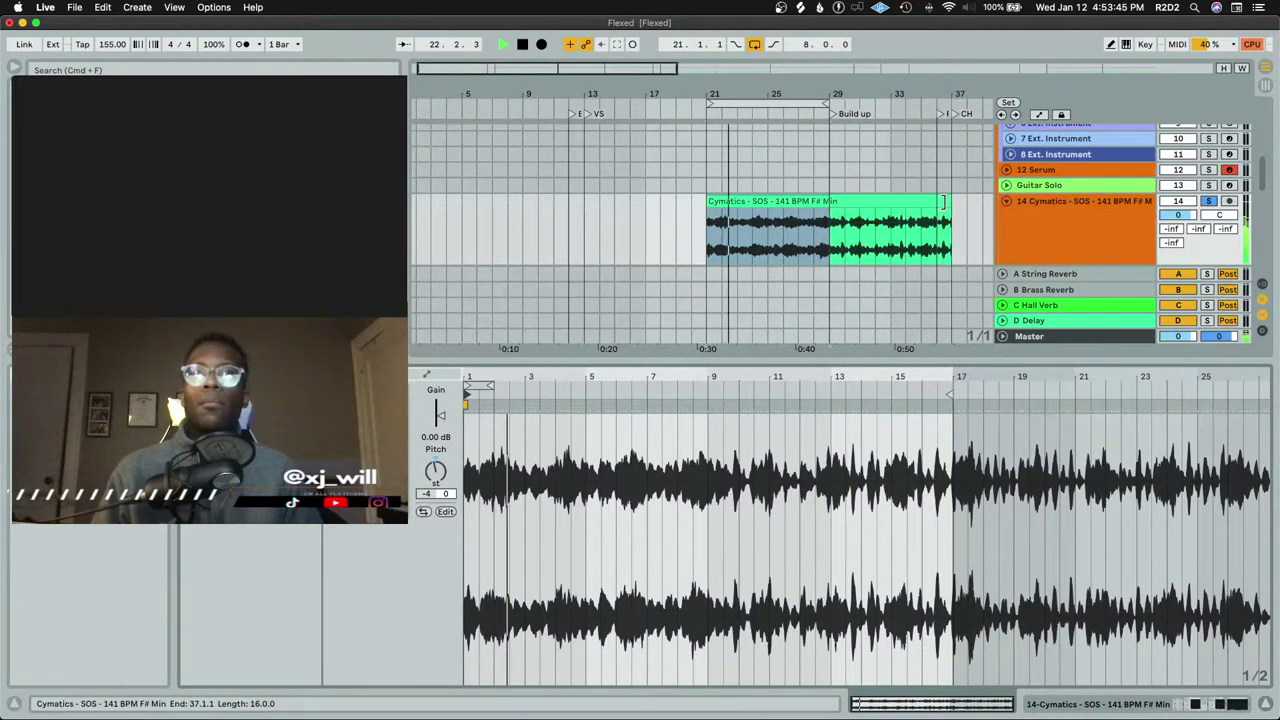
key(super+z)
Turn on the metronome and play the loop to check the SOS clip's timing against the beat
key(space)
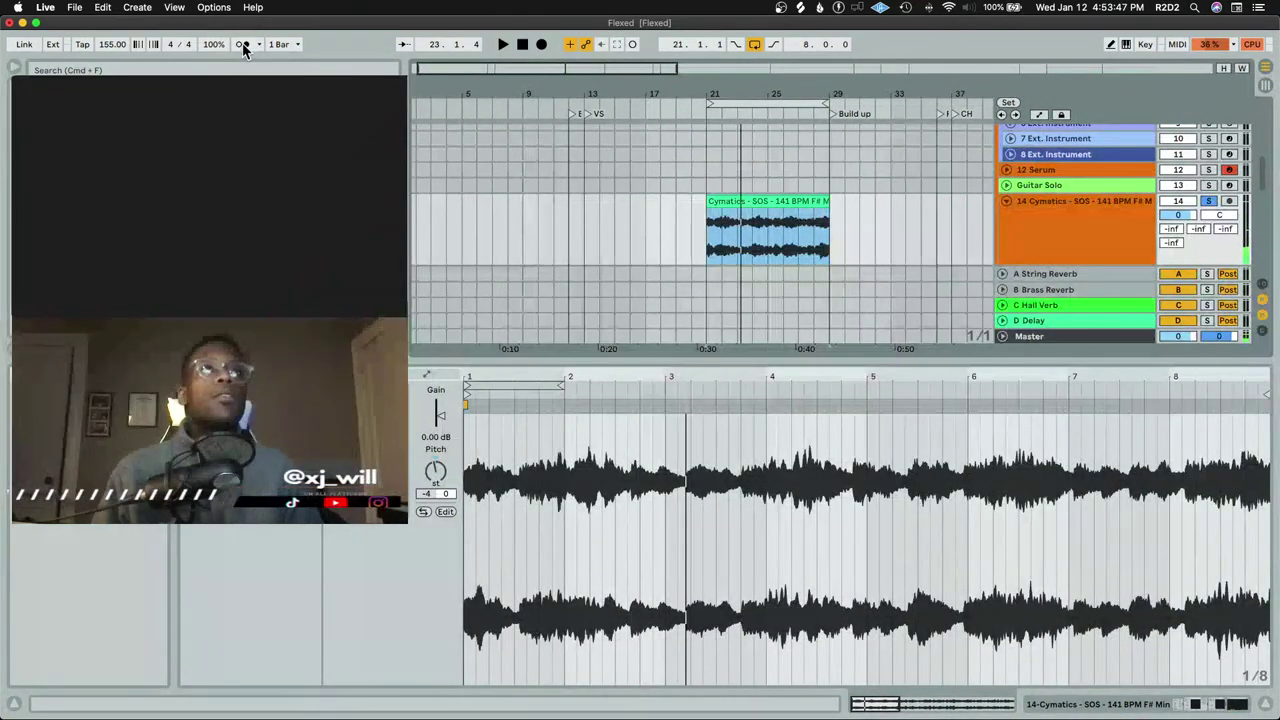
key(space)
scroll(1085, 237, down, 2)
key(space)
key(shift+Tab)
key(shift+Tab)
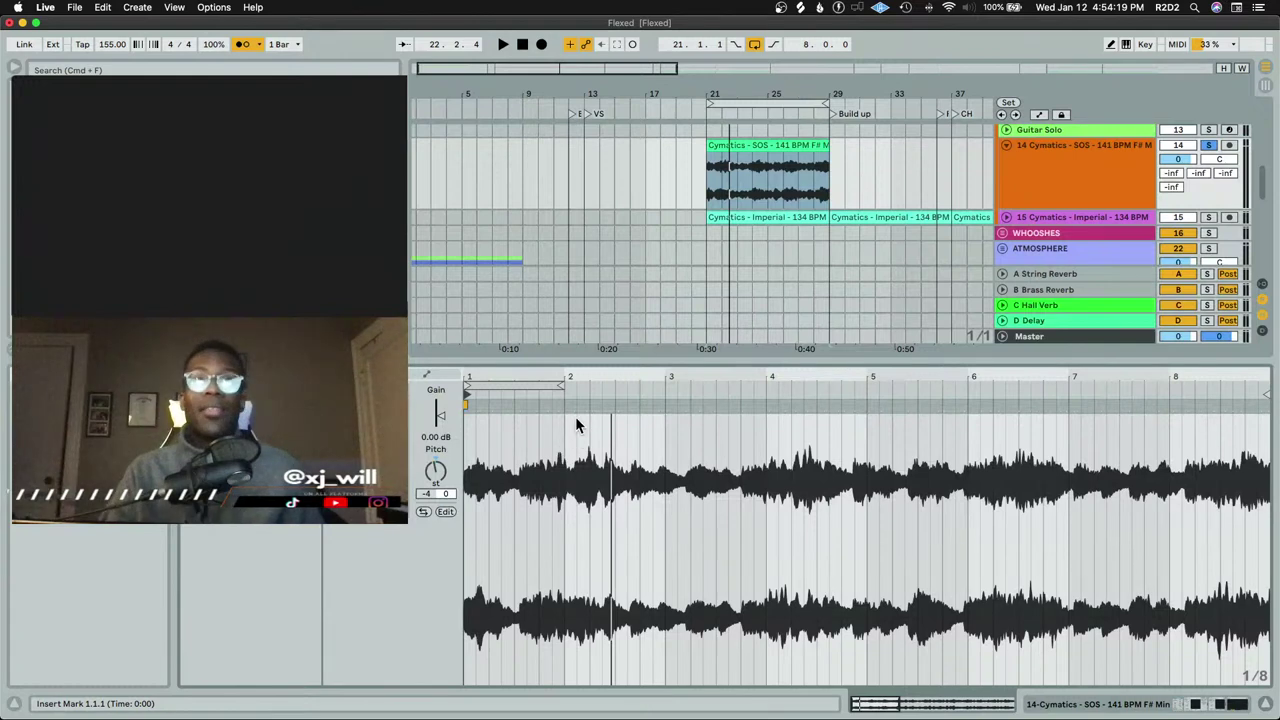
Warp the SOS clip so the audio just after bar 2 lands on 2.1.1, check it against the metronome, and turn the metronome off
scroll(680, 465, down, 5)
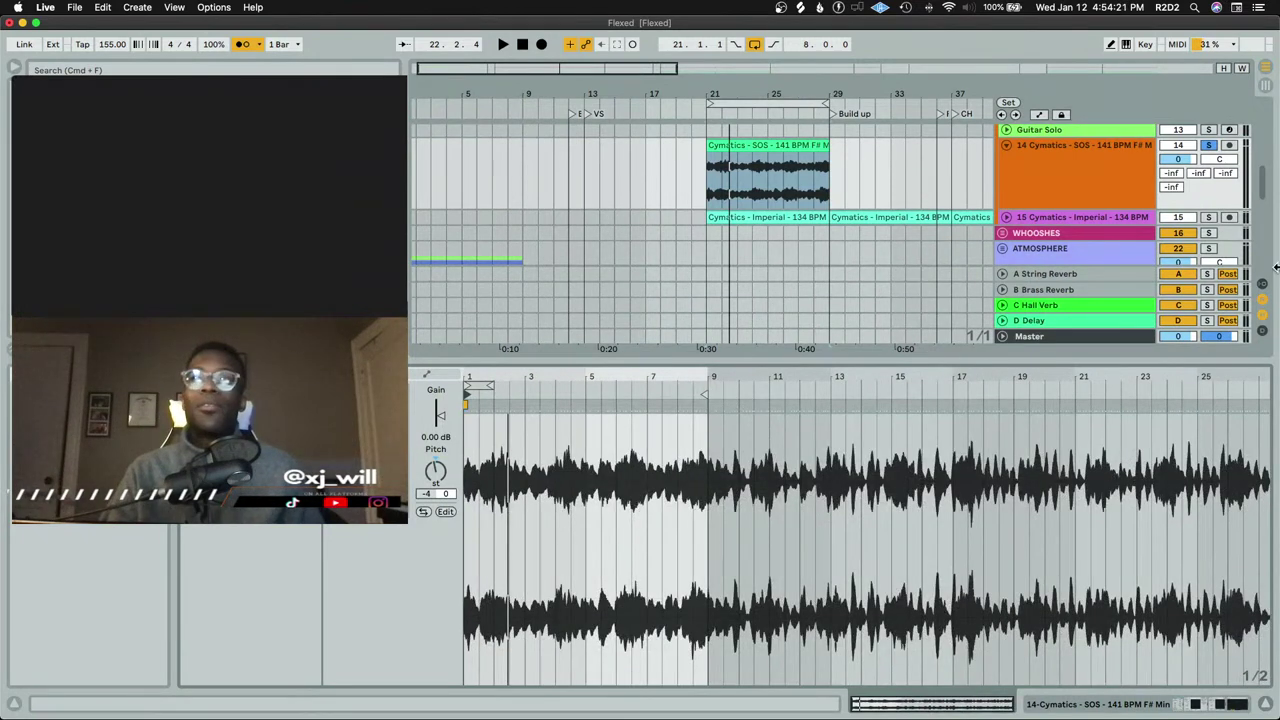
key(space)
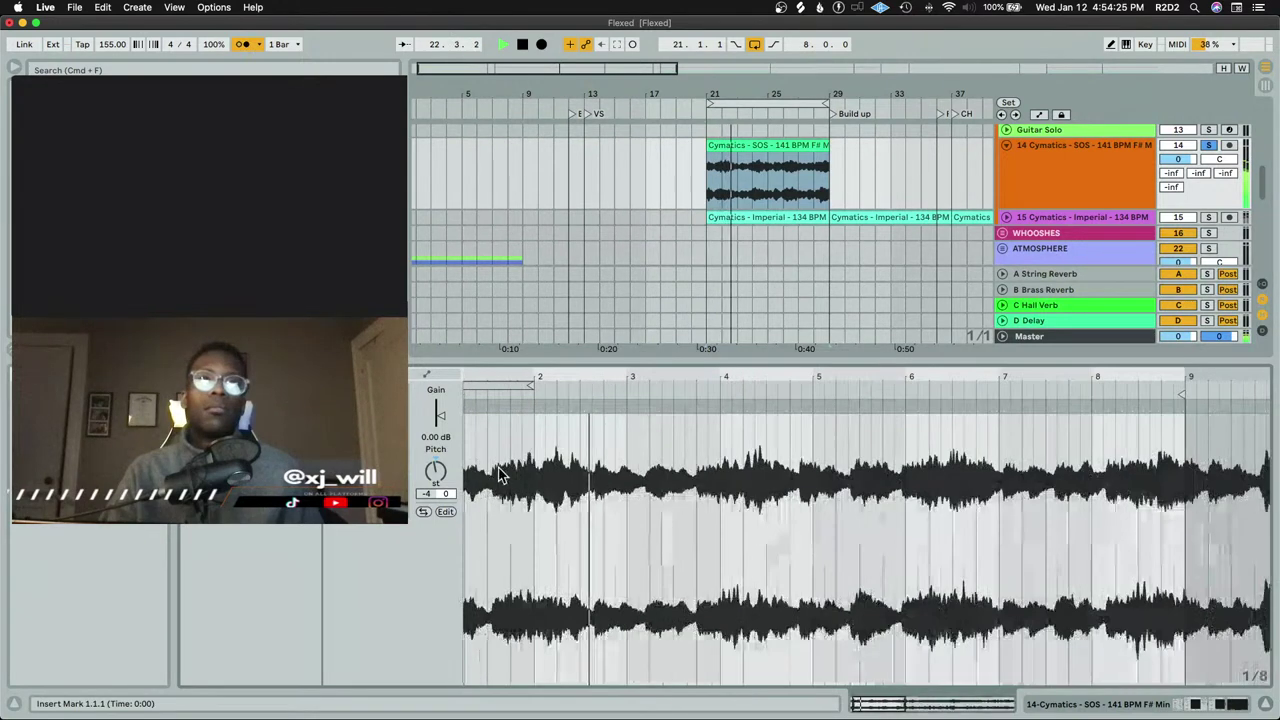
key(space)
scroll(590, 505, up, 5)
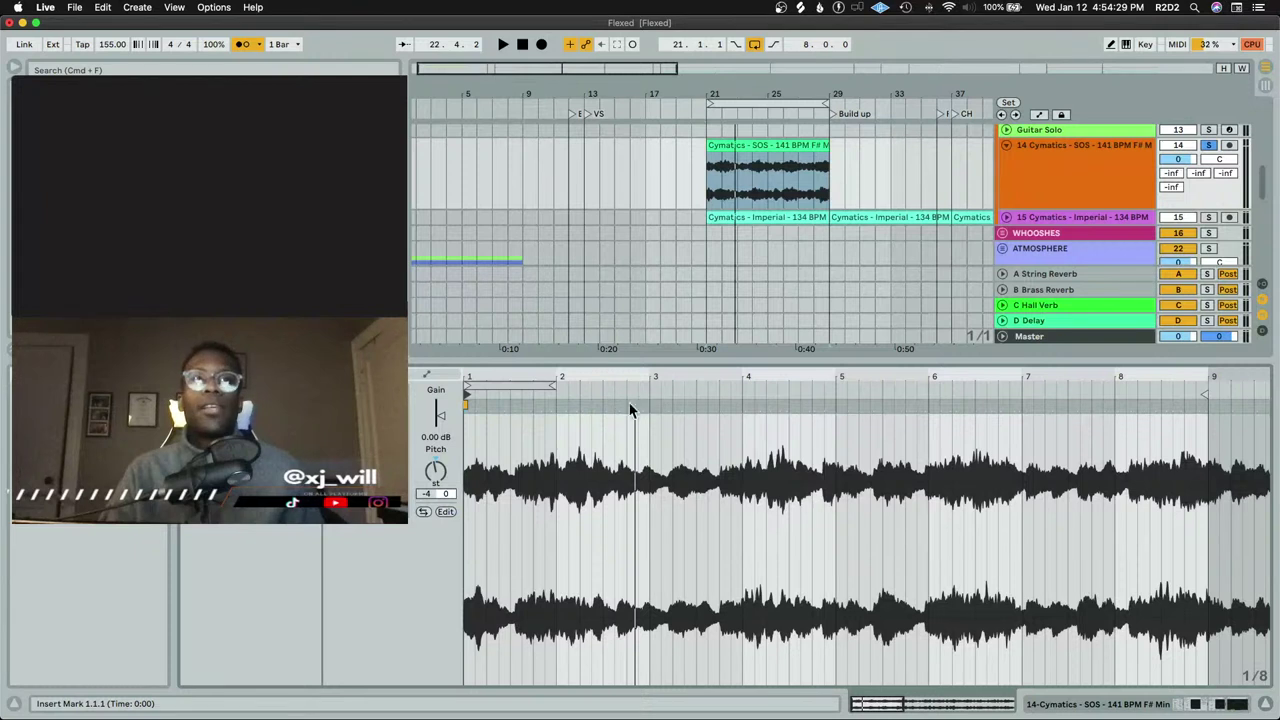
key(space)
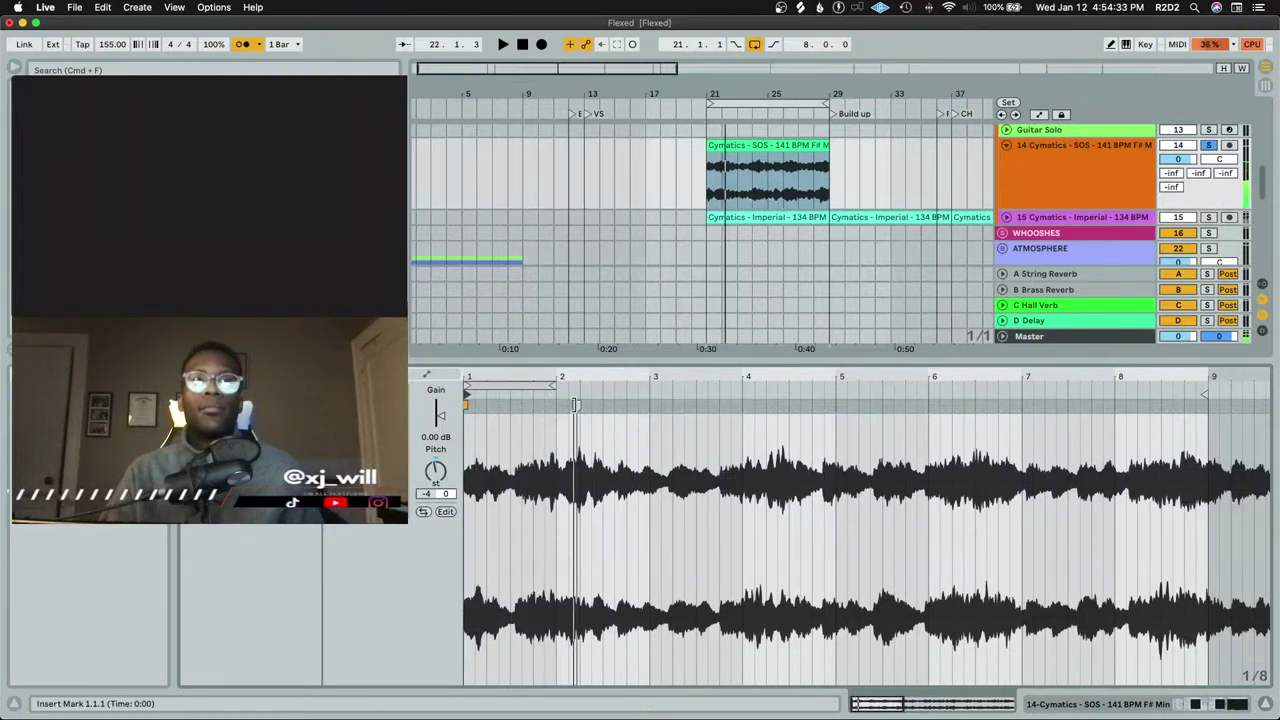
click(557, 405)
key(space)
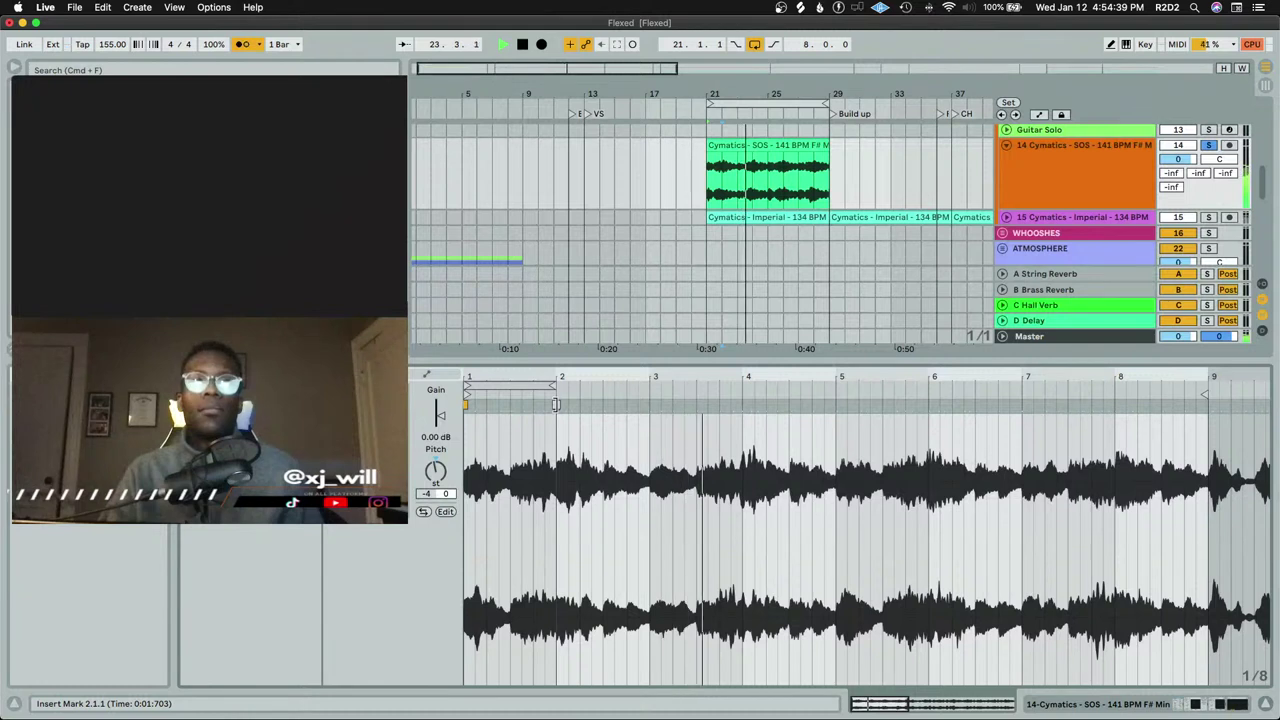
click(243, 45)
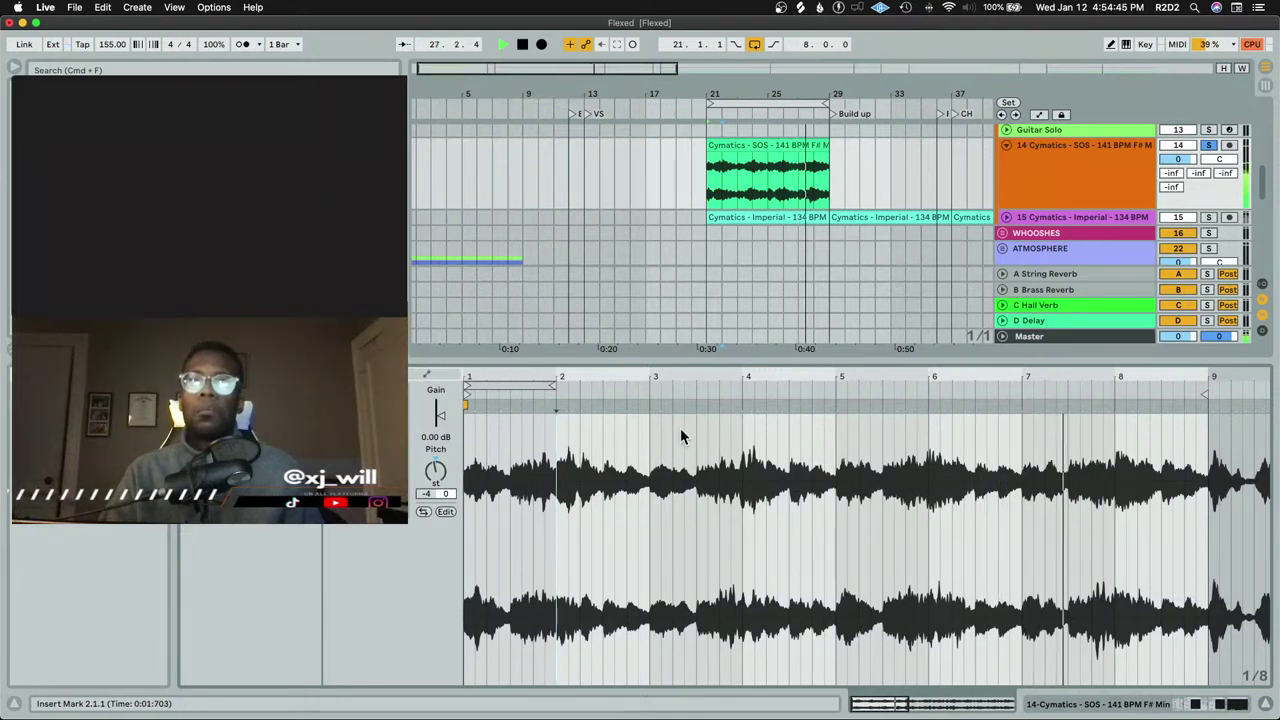
Split the SOS clip on track 14 at bar 25 into two four-bar clips and audition them
key(shift+Tab)
click(1074, 170)
key(space)
mouse_move(709, 150)
mouse_down()
mouse_move(757, 151)
mouse_move(727, 150)
mouse_up()
click(768, 150)
key(space)
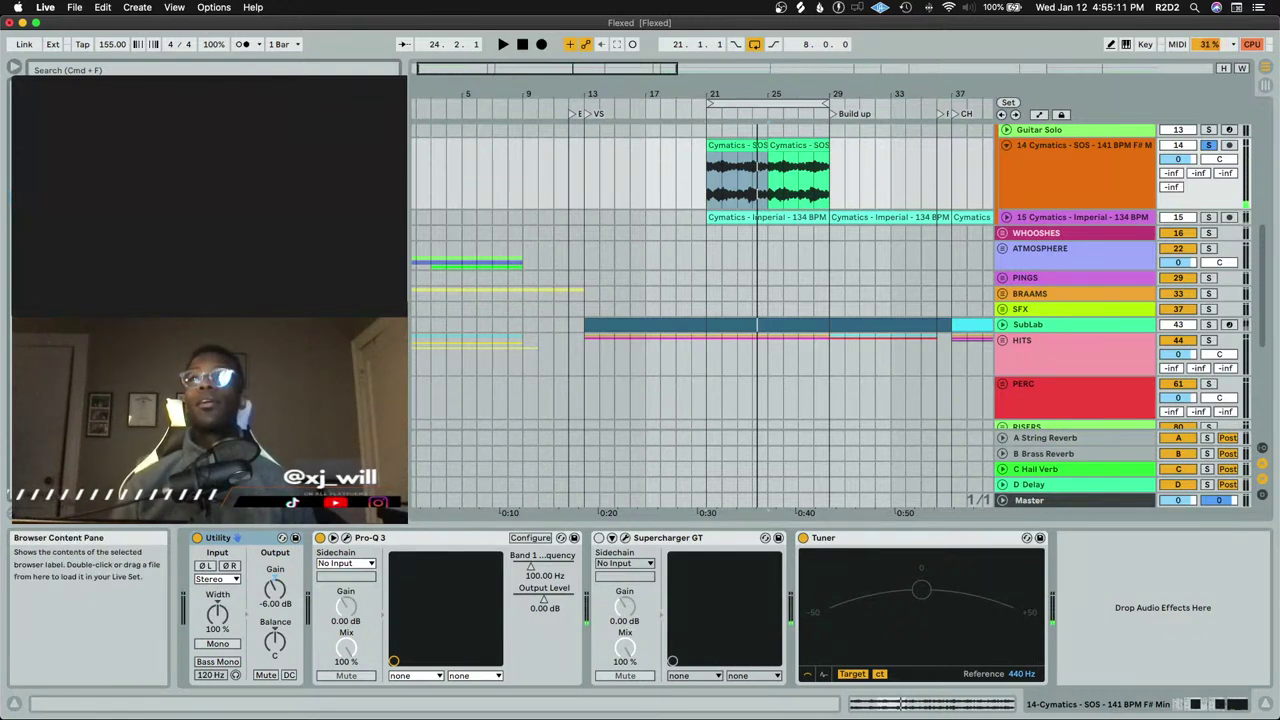
Audition the loop and add a Beat Repeat effect after the Tuner on track 14
key(space)
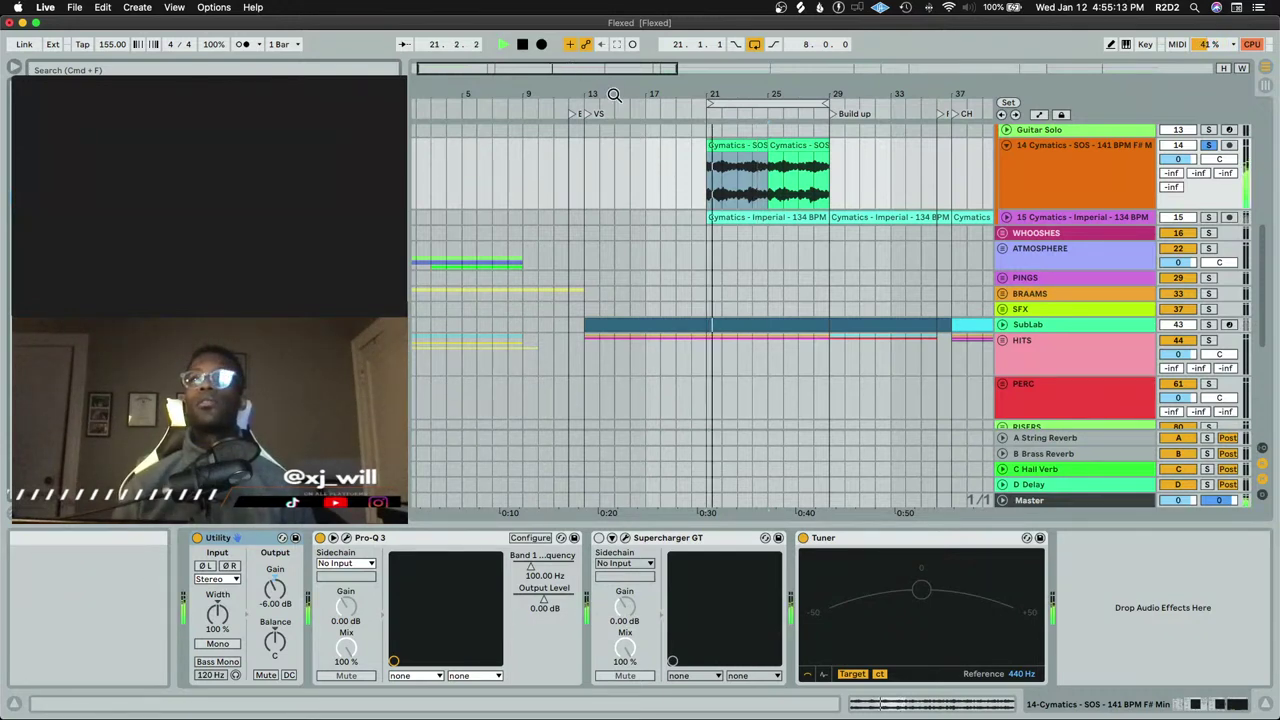
key(space)
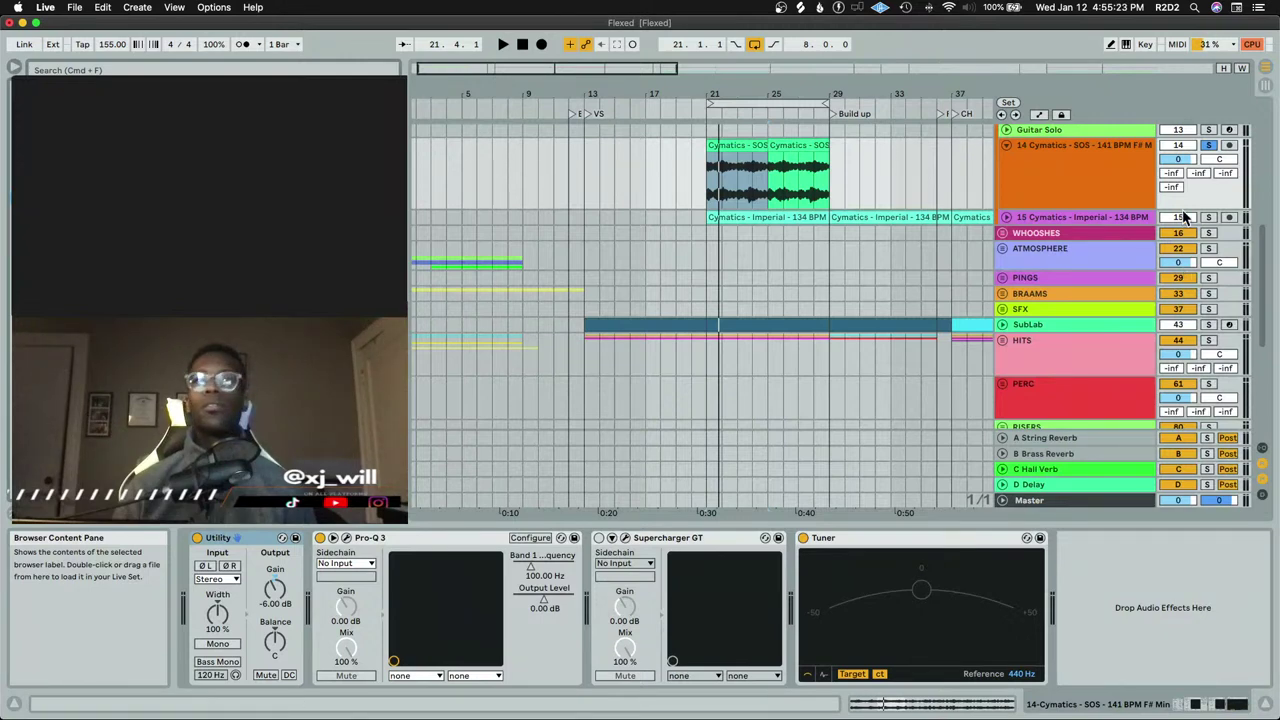
click(1080, 170)
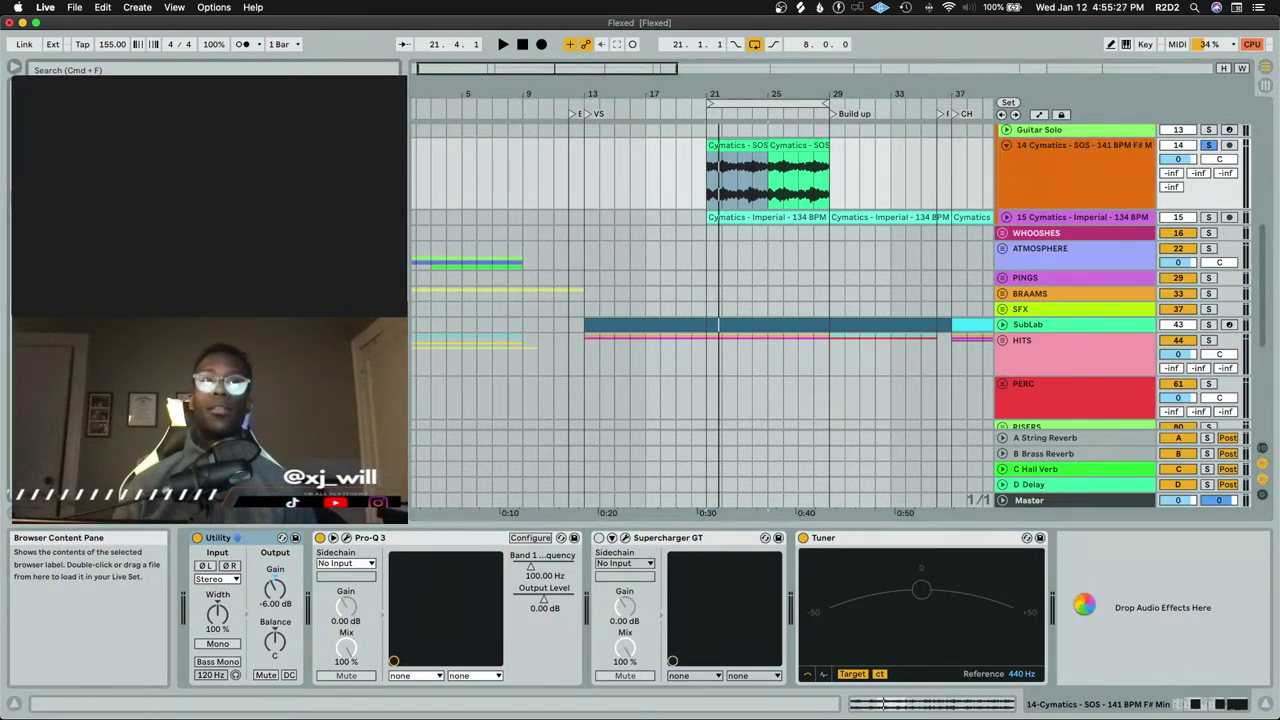
key(Return)
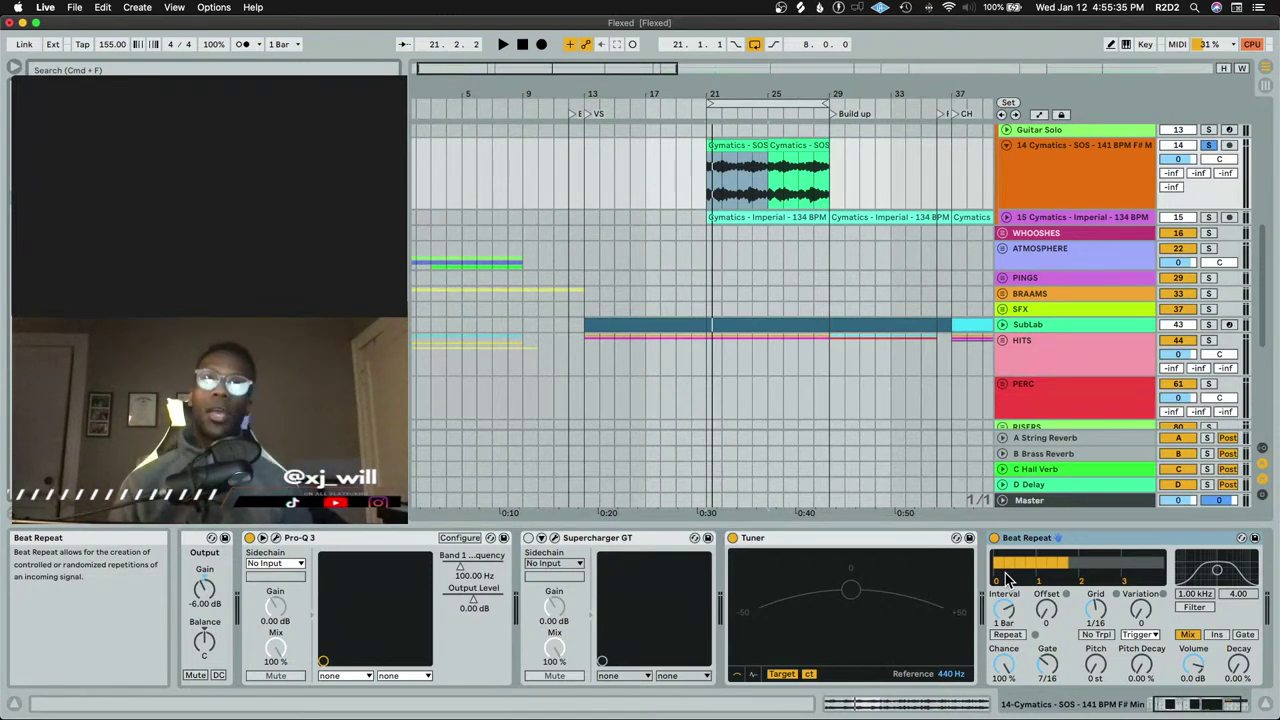
While the loop plays, set Beat Repeat's variation to 4, its output mode to Ins and its grid to 1/8
scroll(672, 235, right, 5)
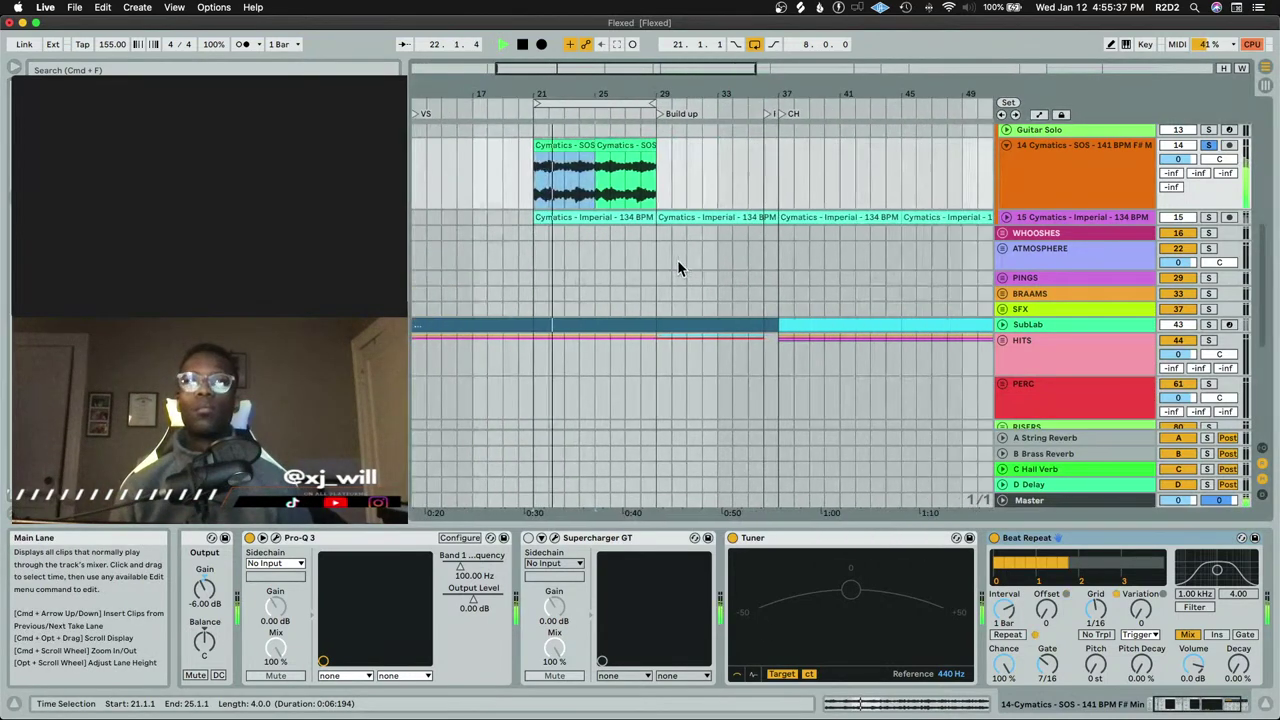
scroll(650, 296, up, 3)
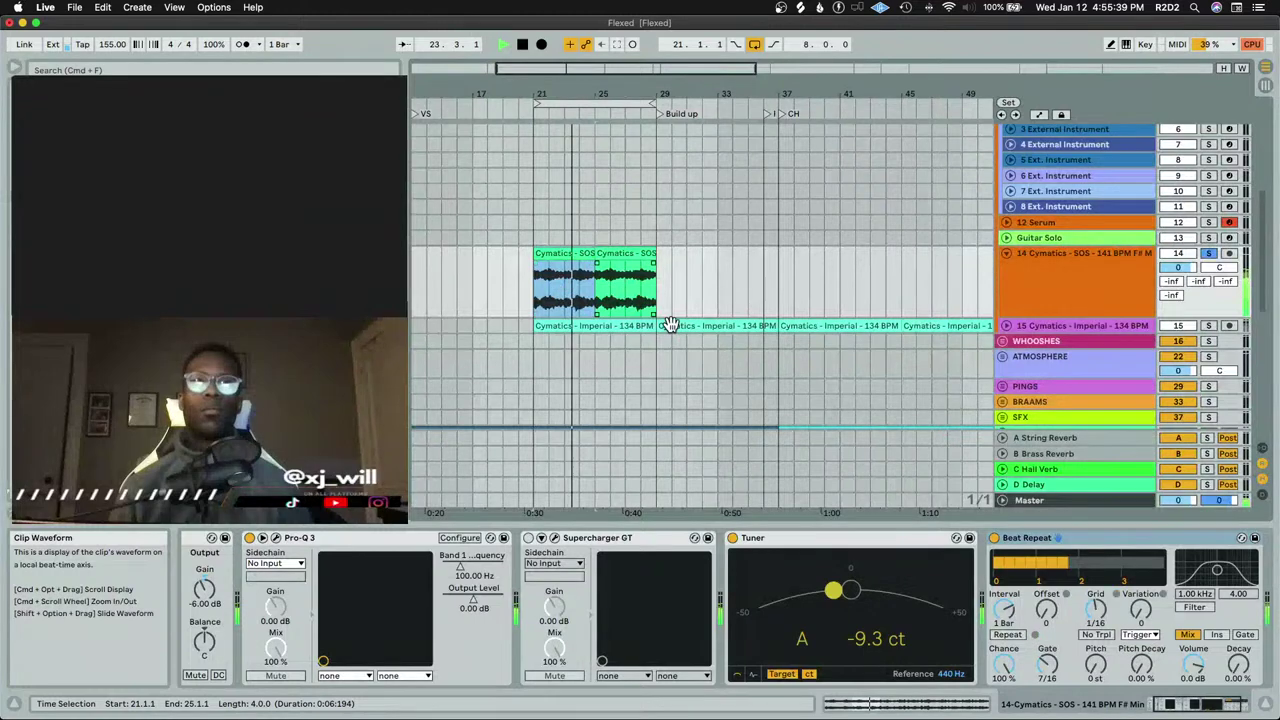
drag(1140, 610, 1140, 596)
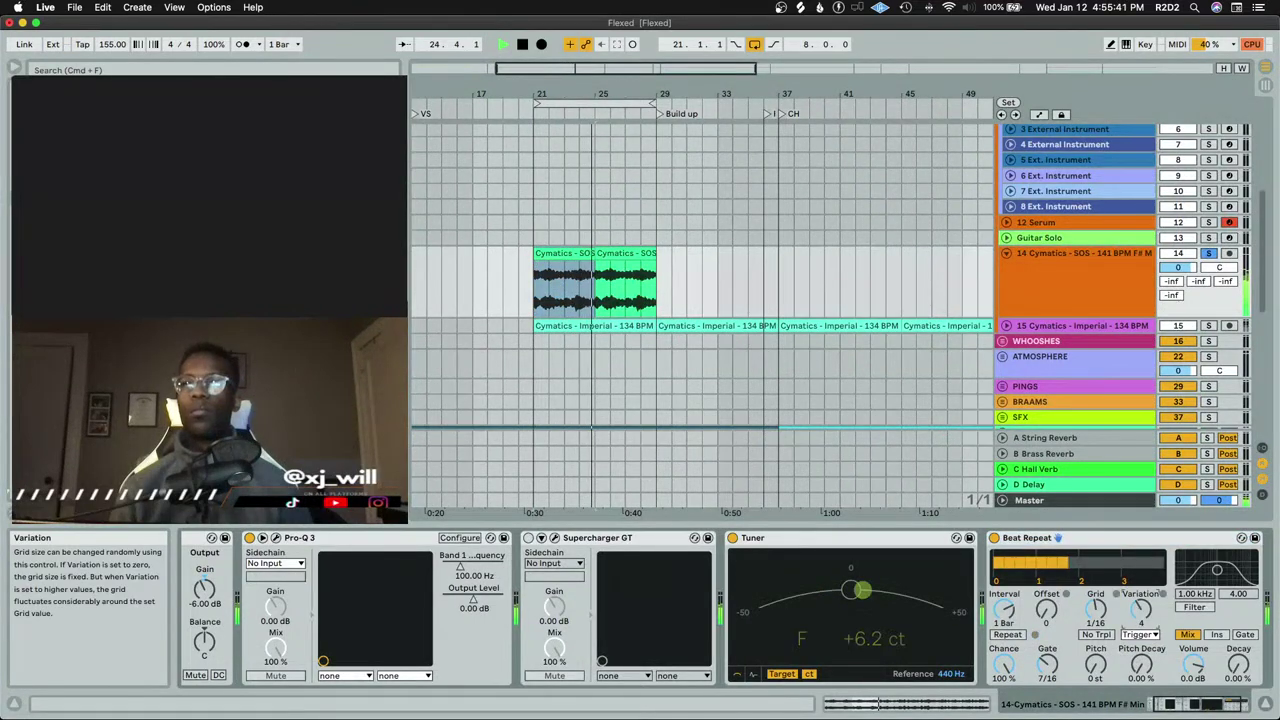
click(1216, 634)
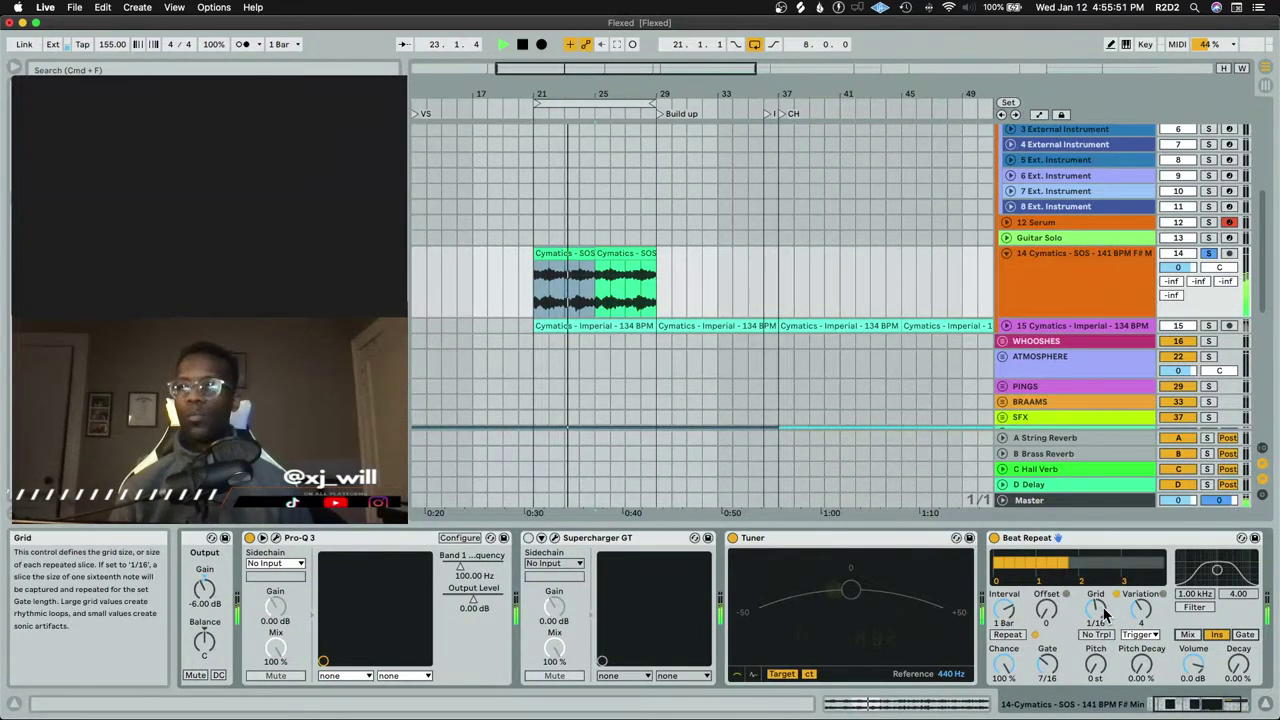
drag(1096, 608, 1096, 598)
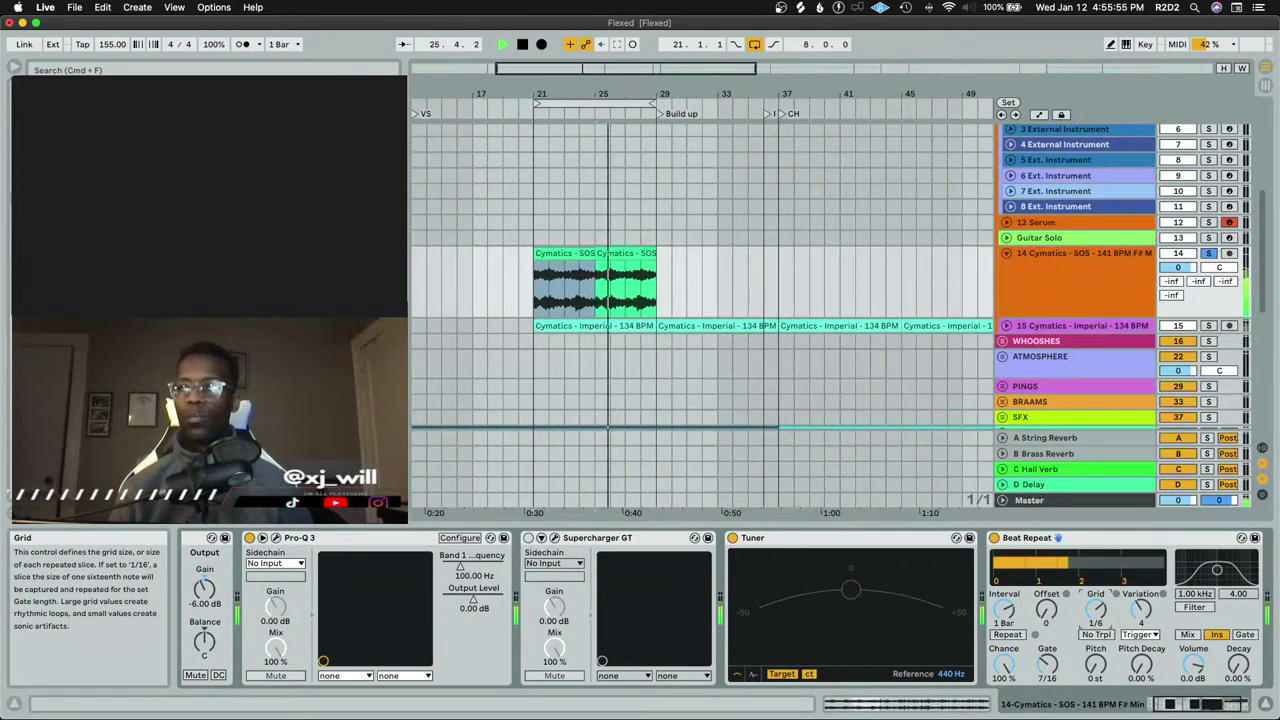
drag(1096, 608, 1096, 600)
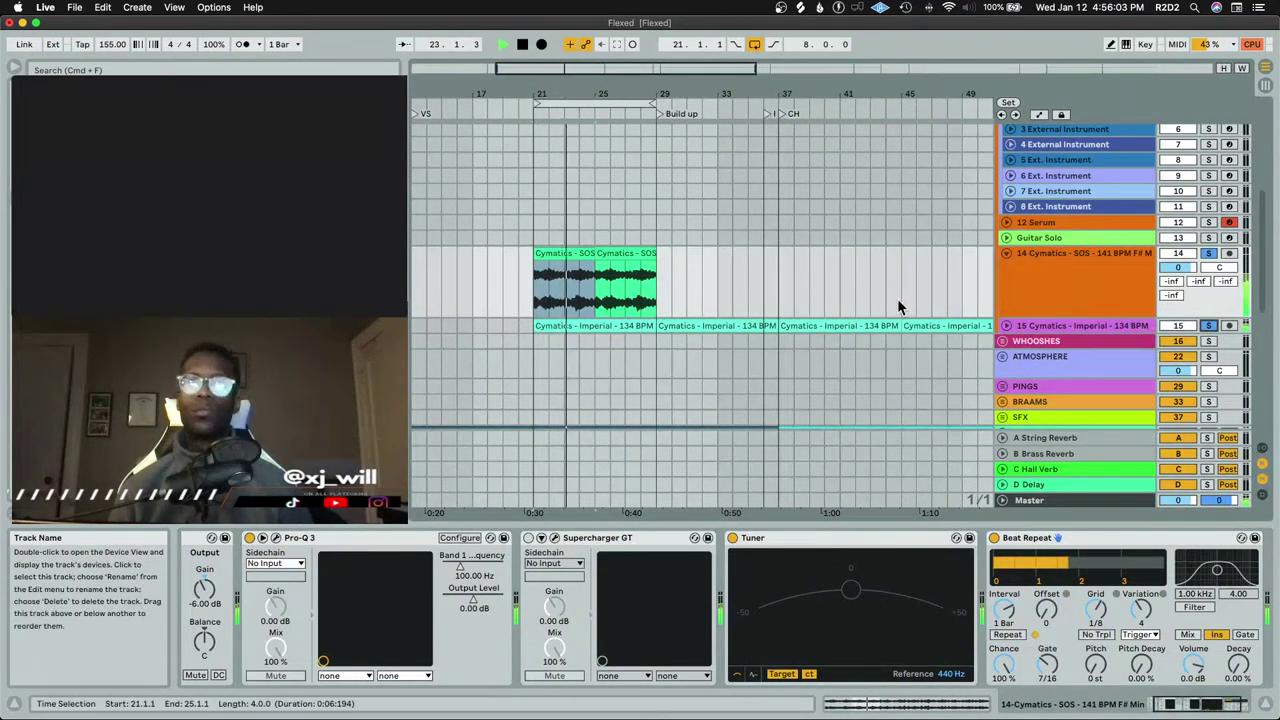
Fold the Tuner on track 14 and add Decapitator after Beat Repeat
click(1027, 267)
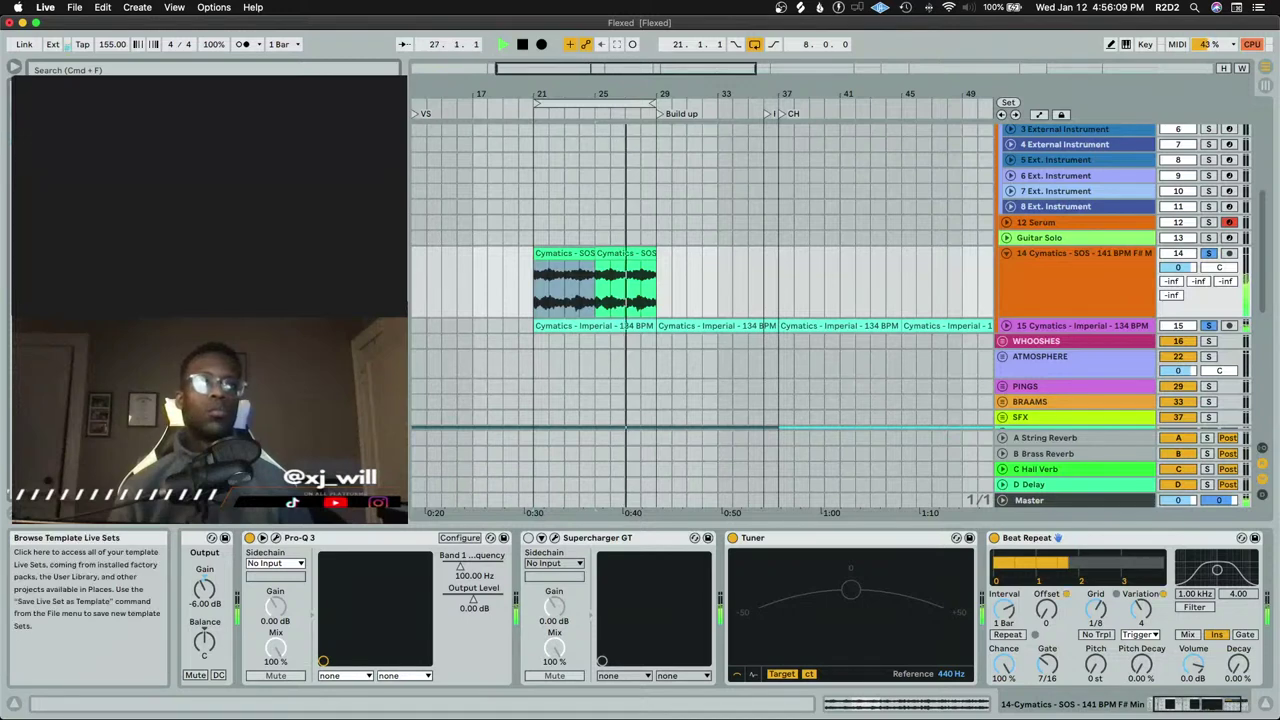
double_click(800, 543)
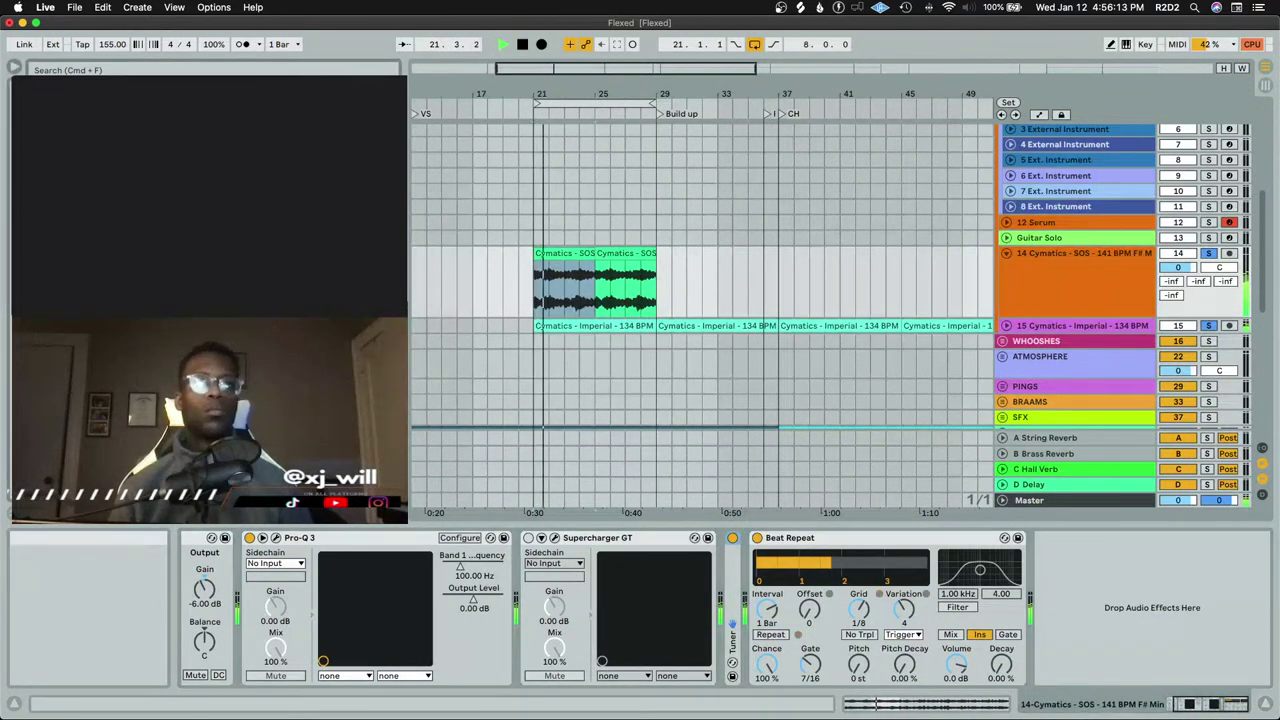
key(space)
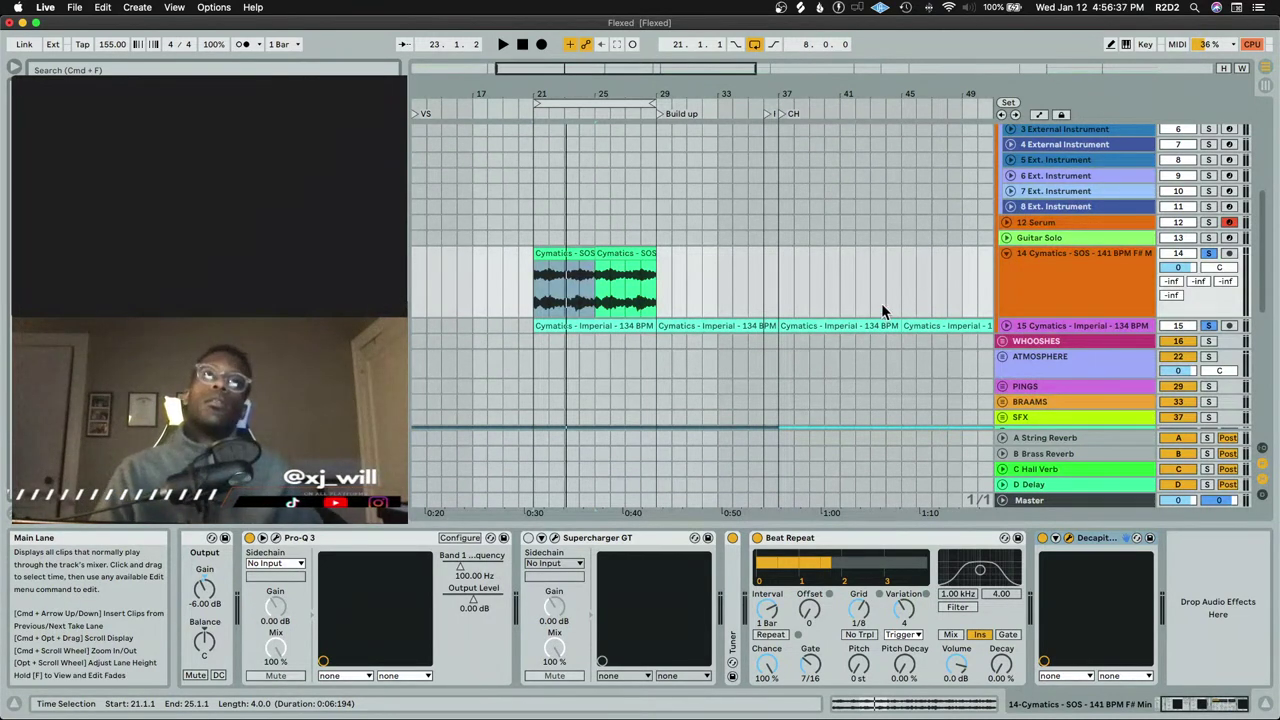
Play the loop with Decapitator's plug-in window open and moved up just below the SOS clips
key(space)
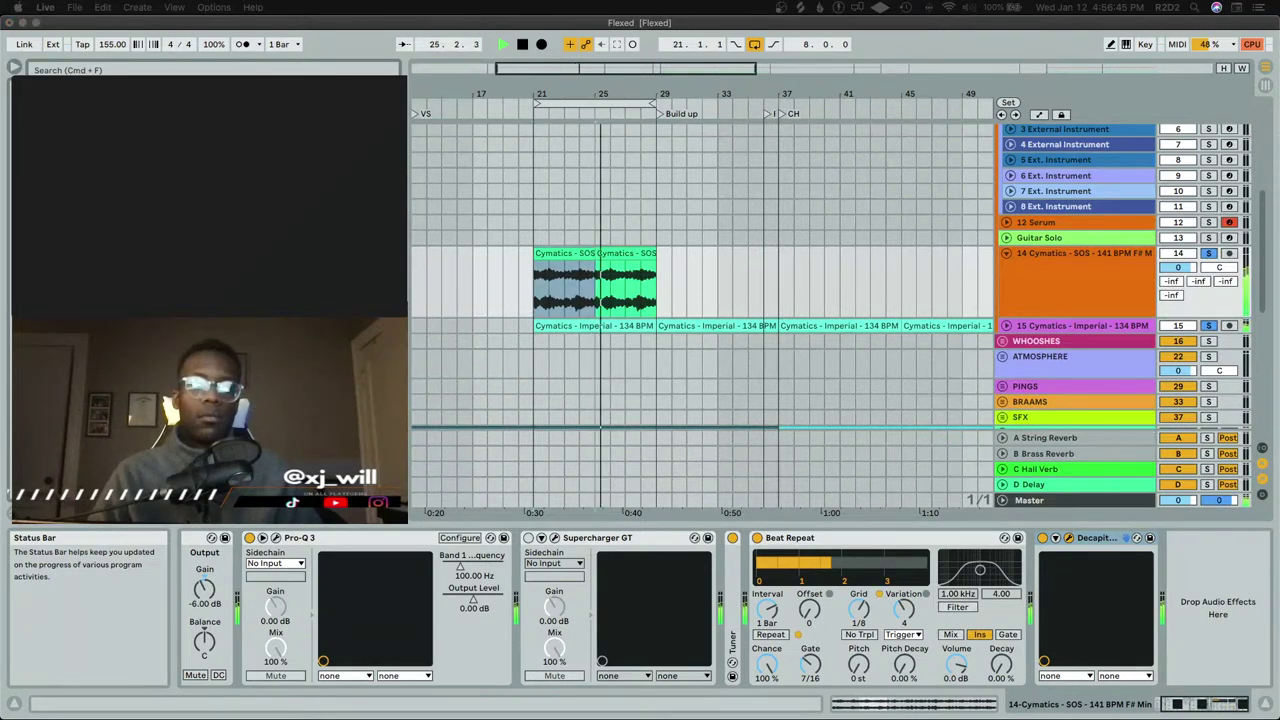
key(super+alt+p)
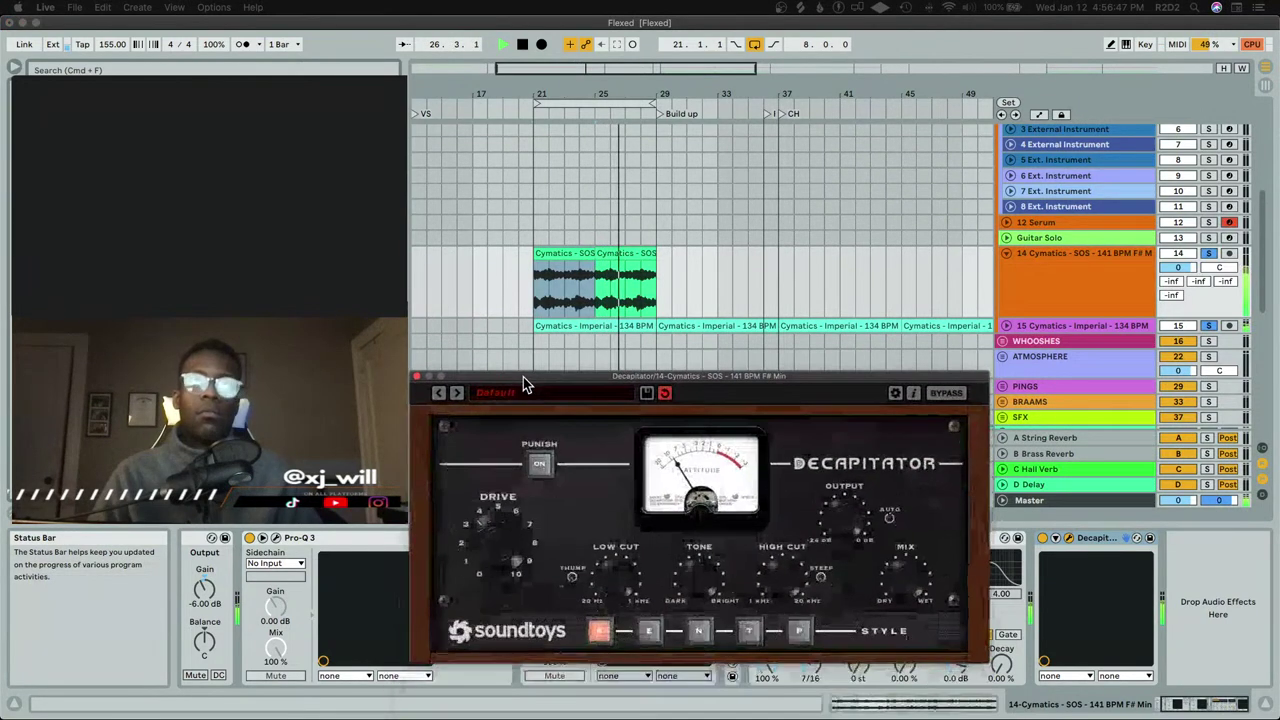
drag(523, 378, 514, 337)
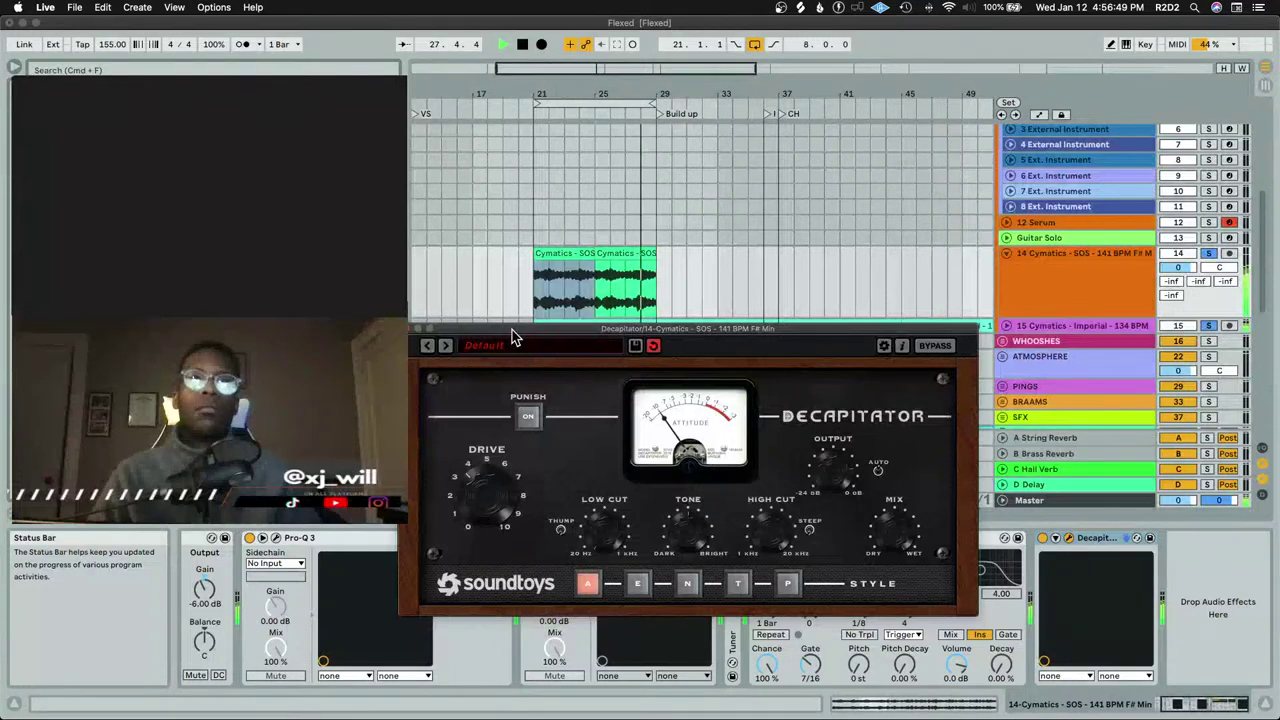
key(space)
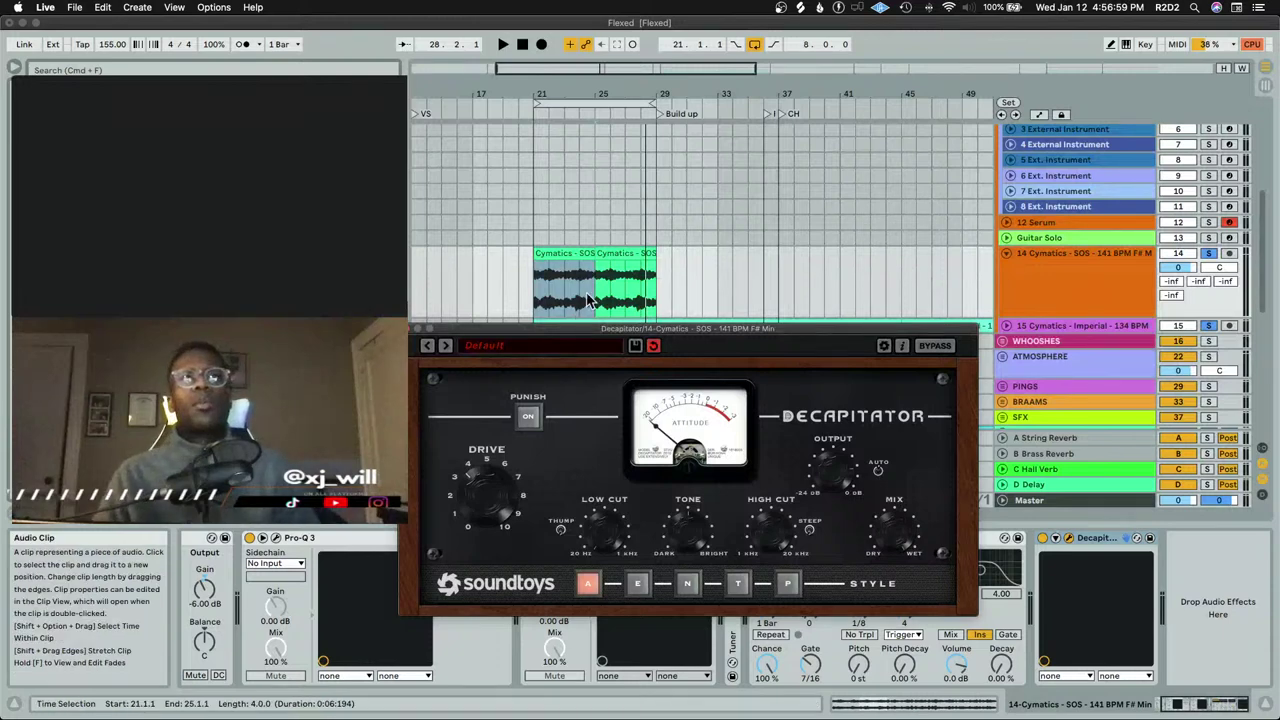
Audition the SOS loop, close Decapitator's plug-in window and add Effectrix after Decapitator on track 14
key(space)
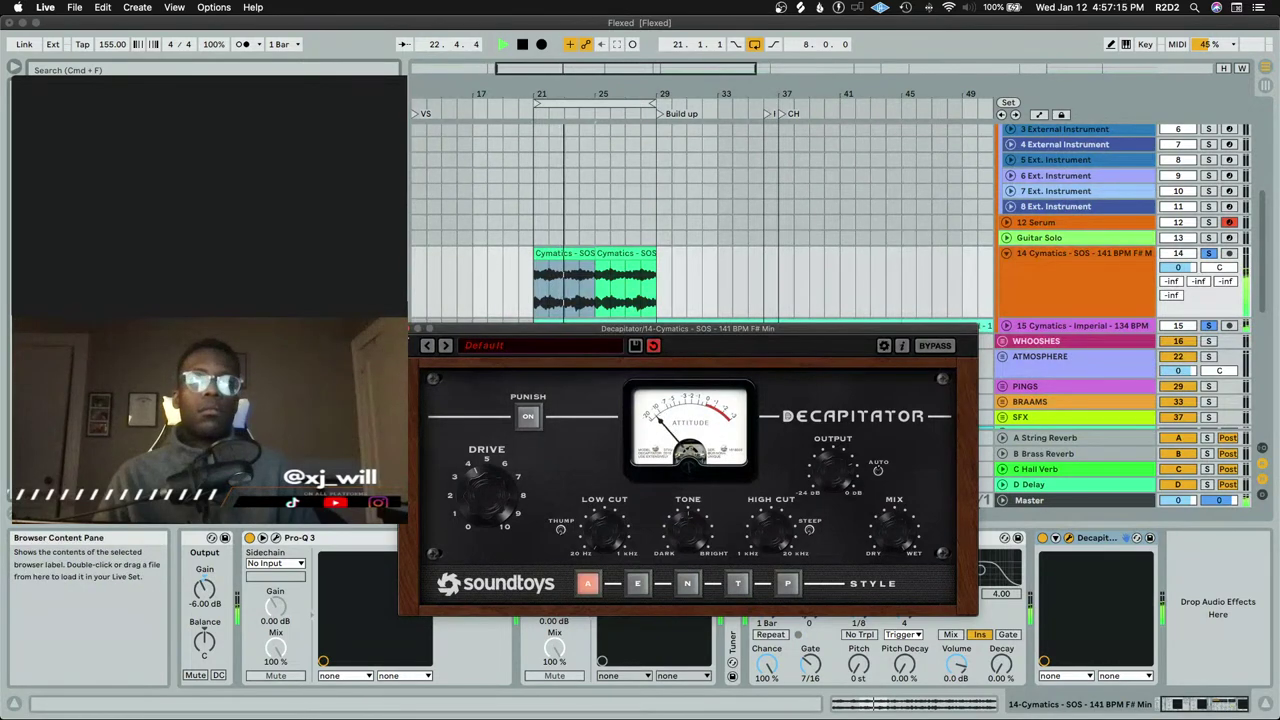
click(418, 329)
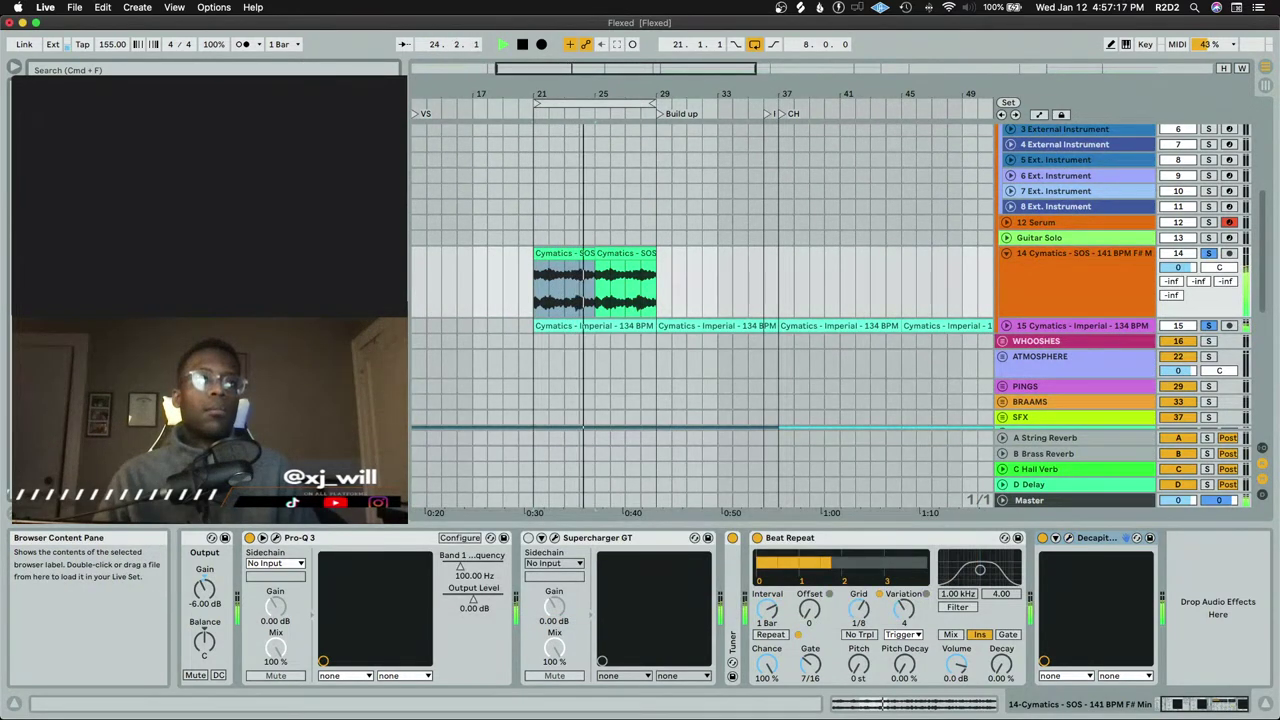
key(space)
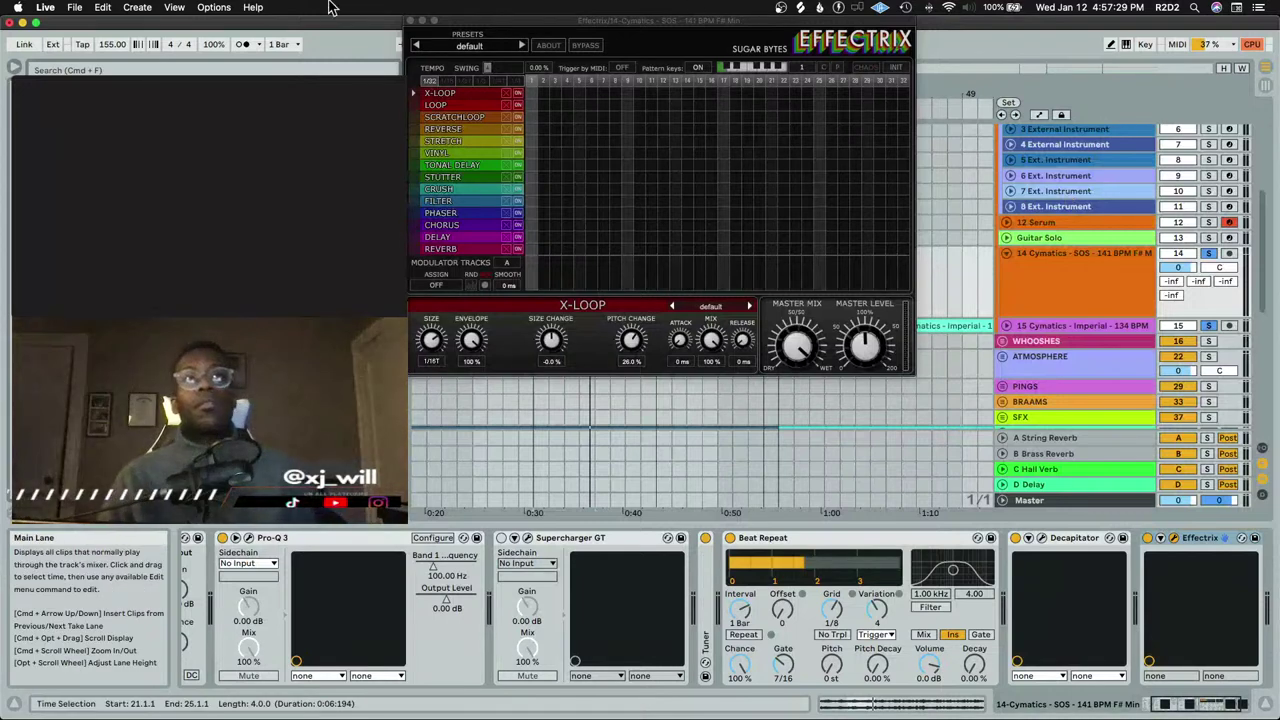
Load the Beat Alternations factory preset in Effectrix and move its window lower while the loop plays
click(480, 48)
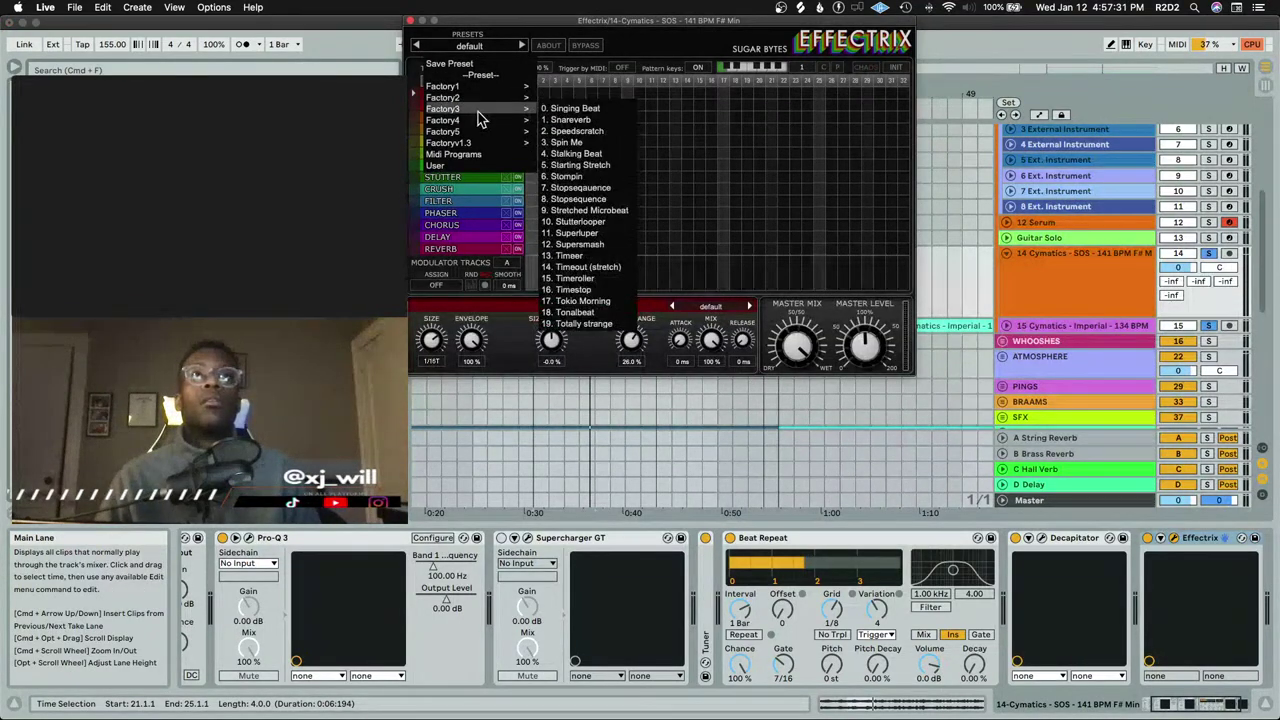
mouse_move(480, 120)
mouse_move(481, 145)
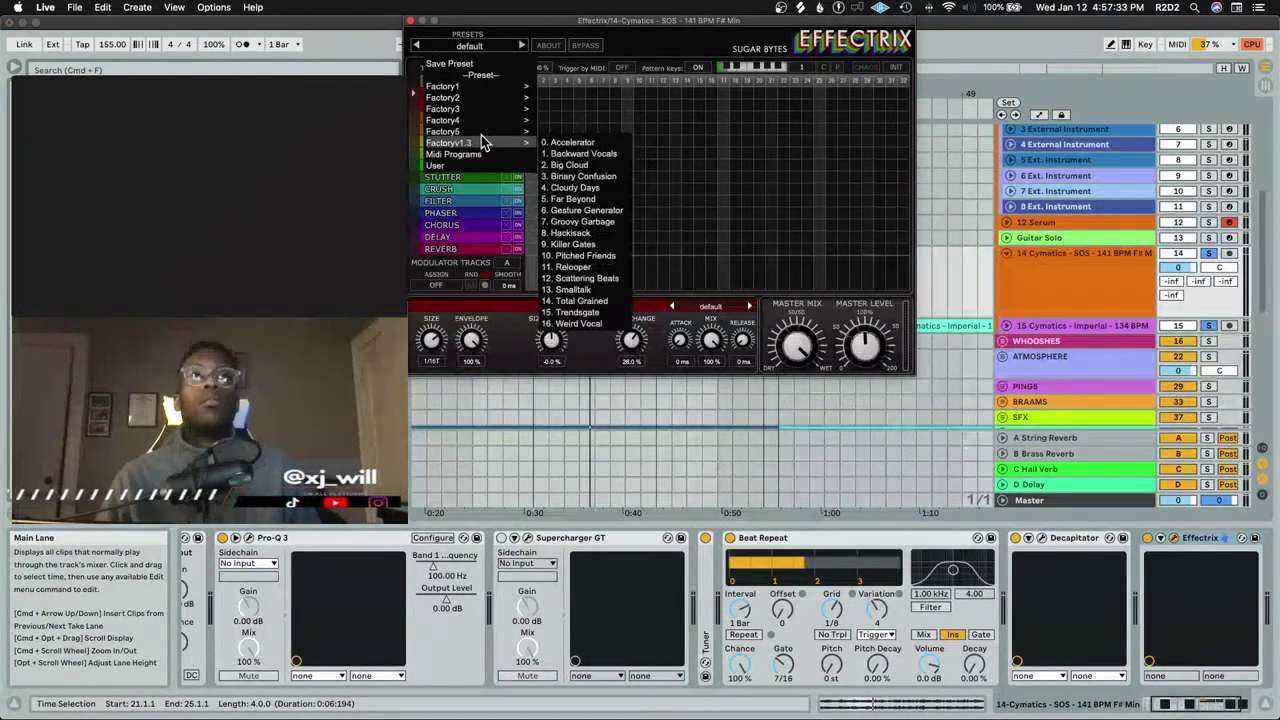
click(563, 130)
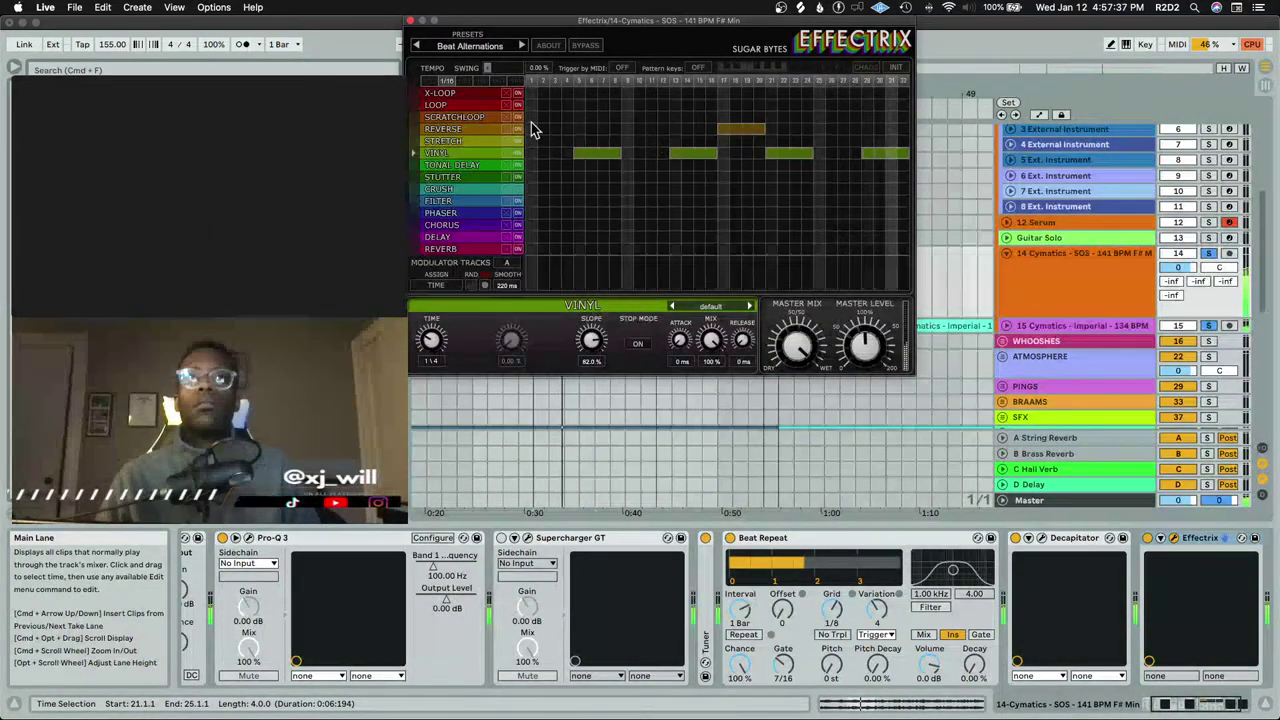
drag(560, 20, 396, 187)
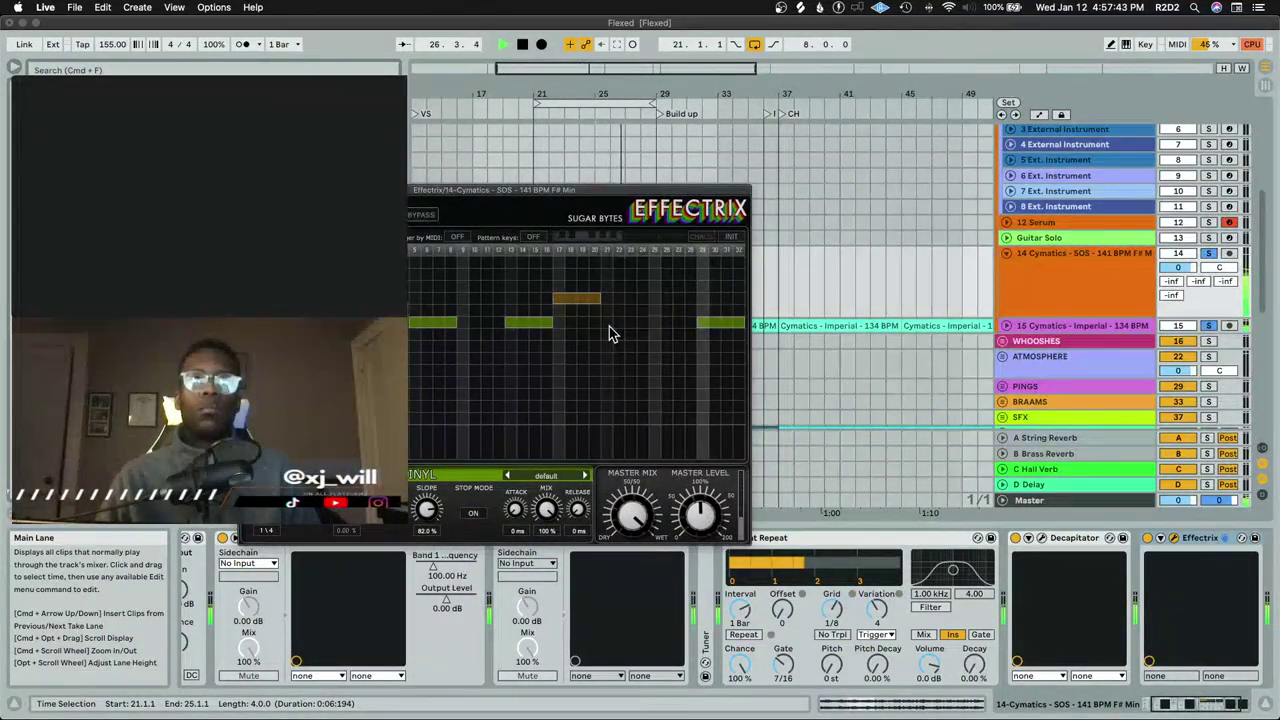
Remove the last two Vinyl blocks, add a second Reverse block over steps 22 to 25, and audition the edited Effectrix pattern
click(710, 323)
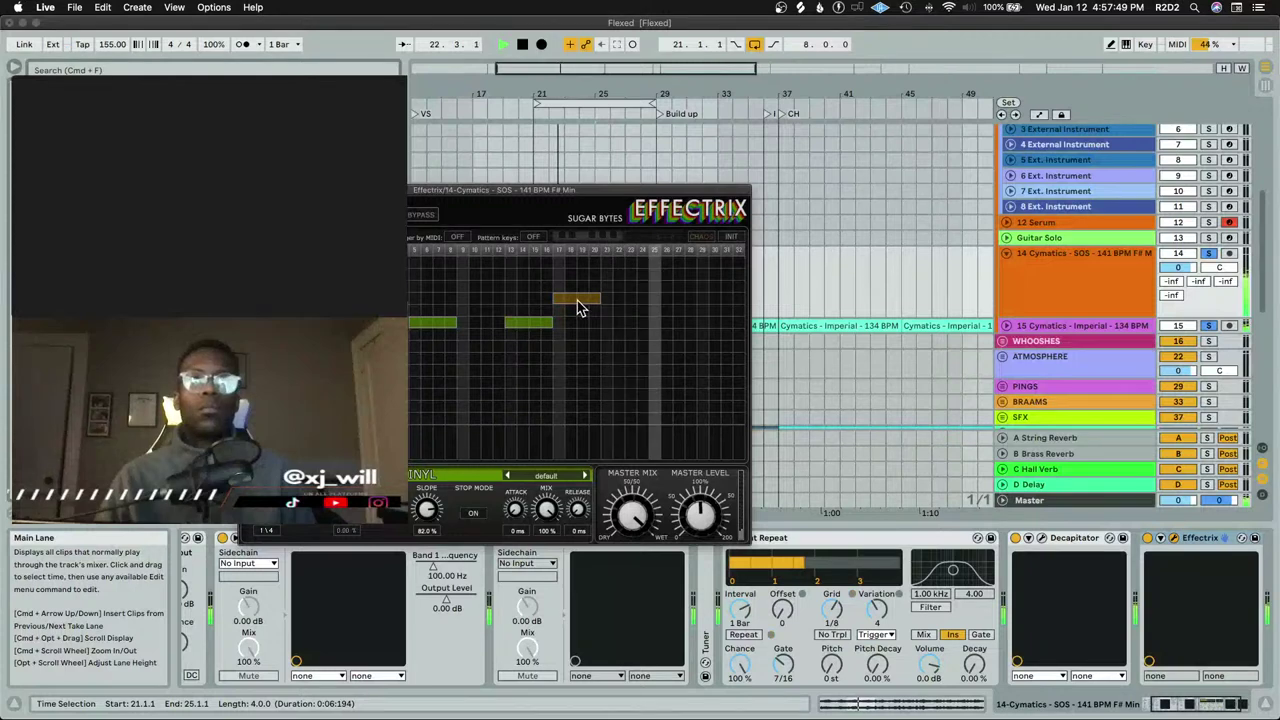
key(space)
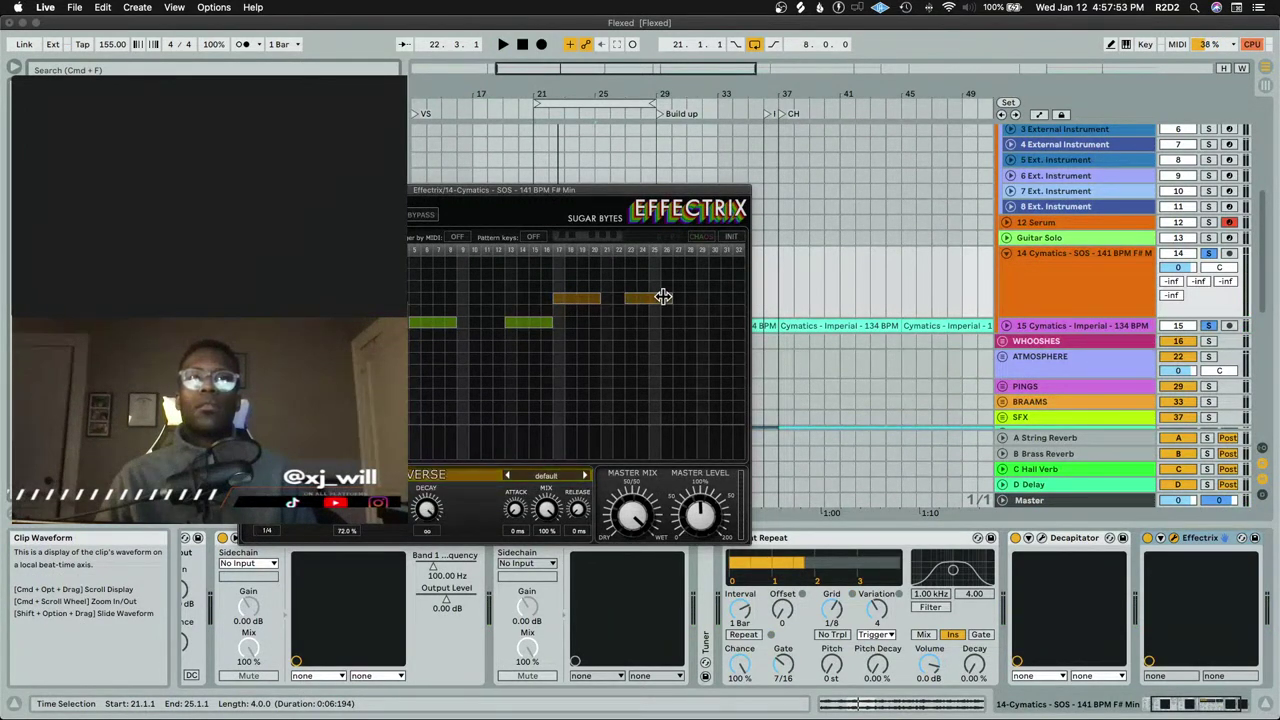
key(space)
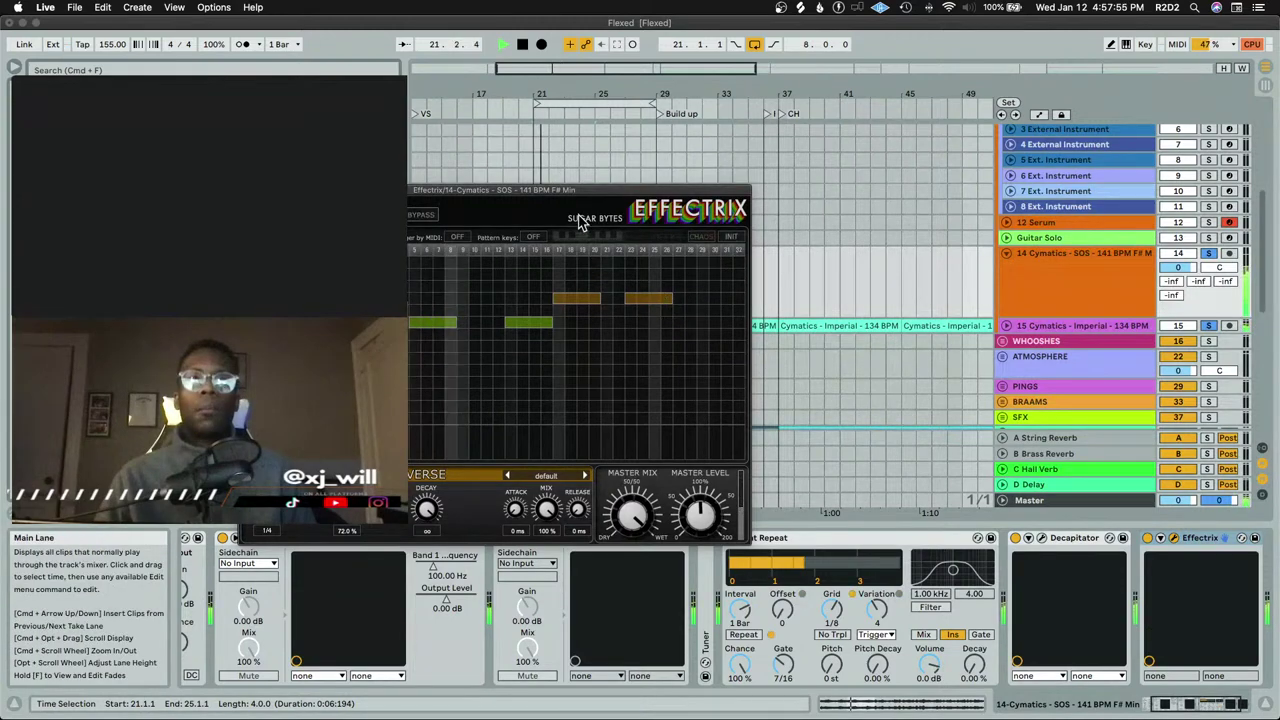
drag(585, 186, 764, 169)
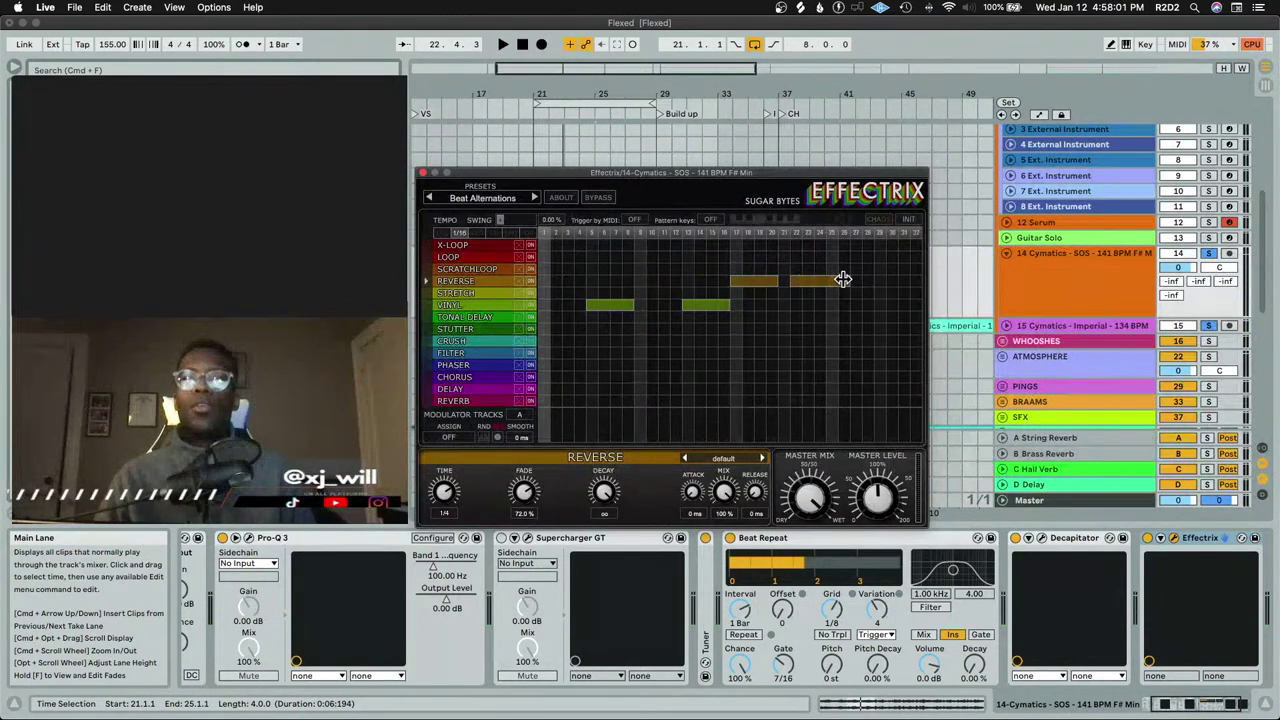
key(space)
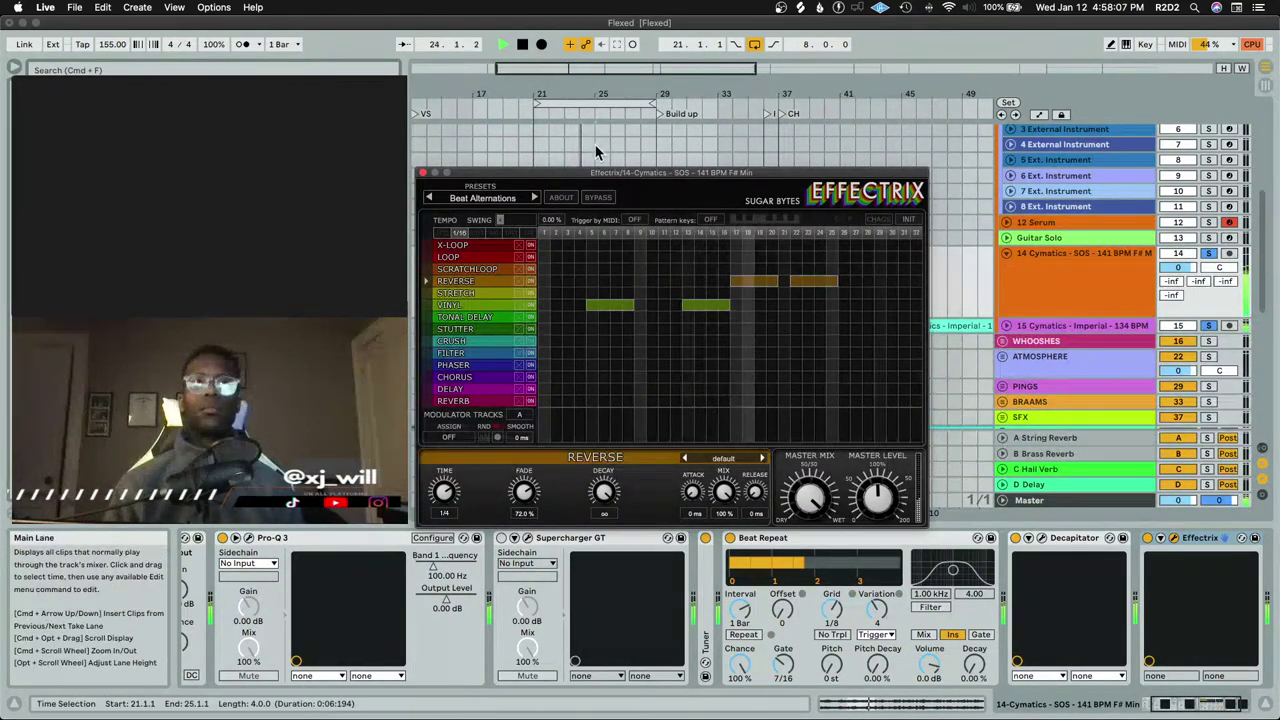
key(space)
Step through Effectrix presets from Beat Concrete to Dogs in Space during playback, and lower the master level
click(535, 198)
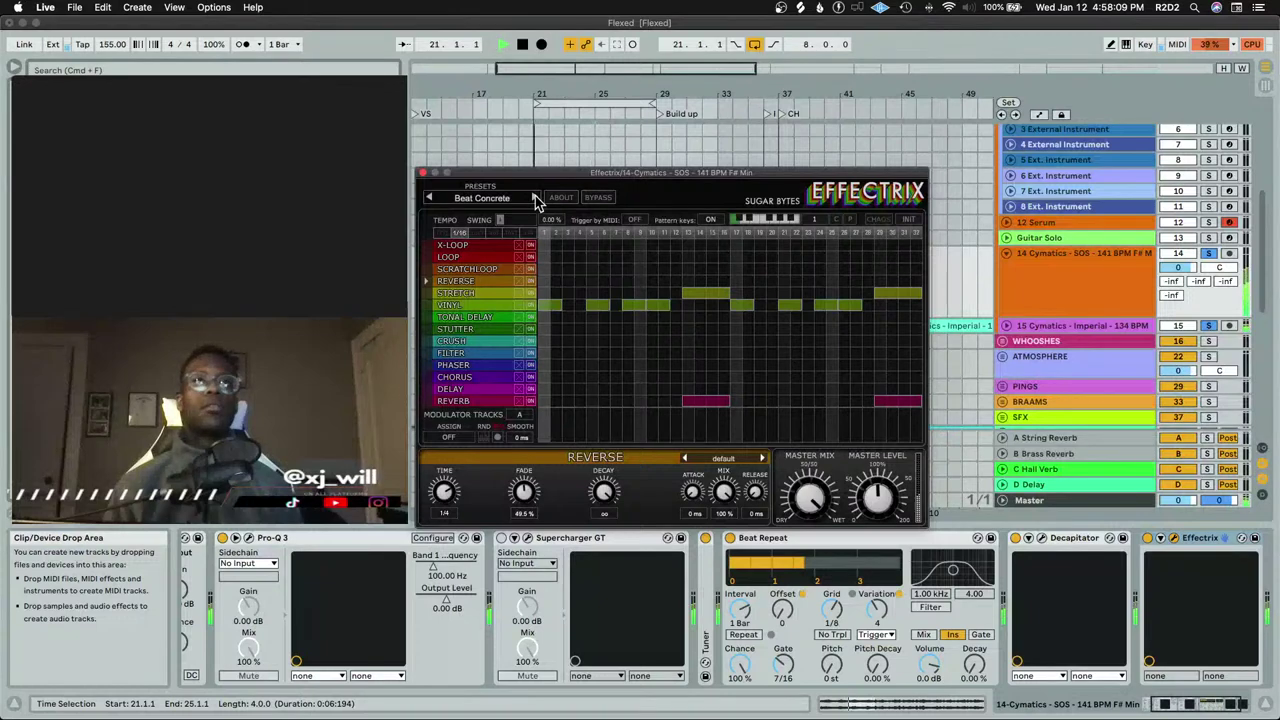
key(space)
click(535, 198)
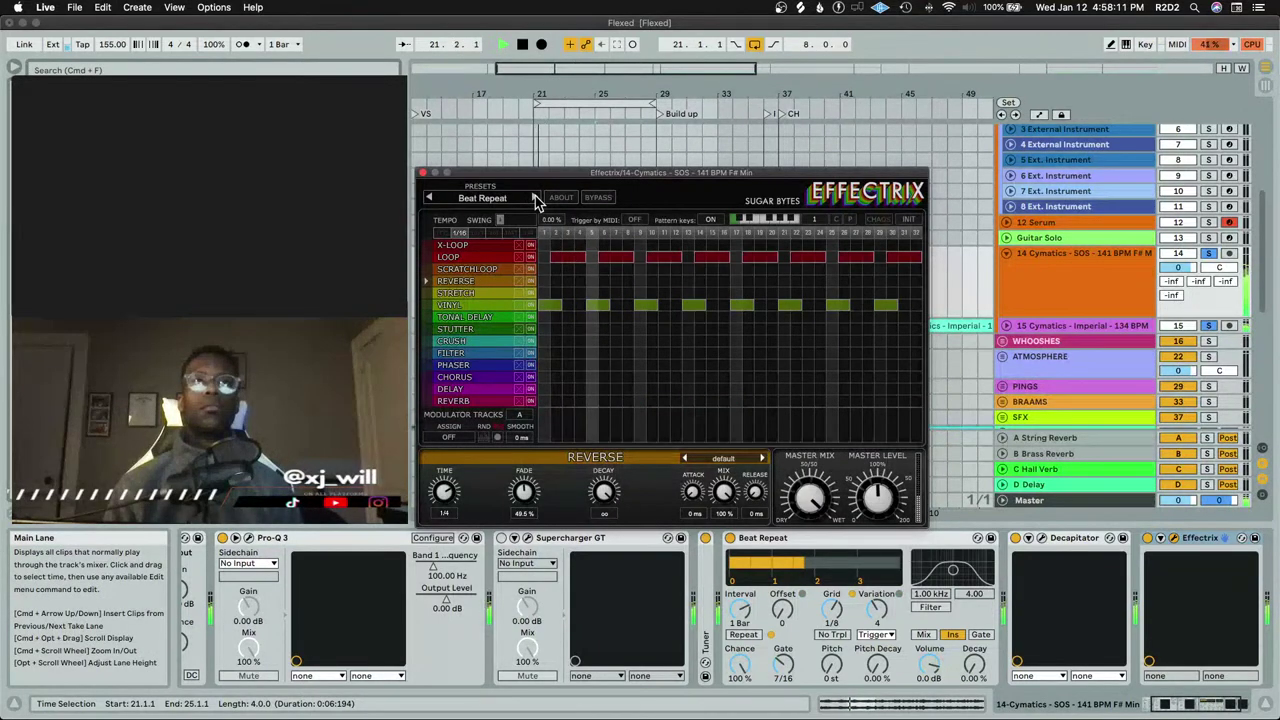
click(535, 198)
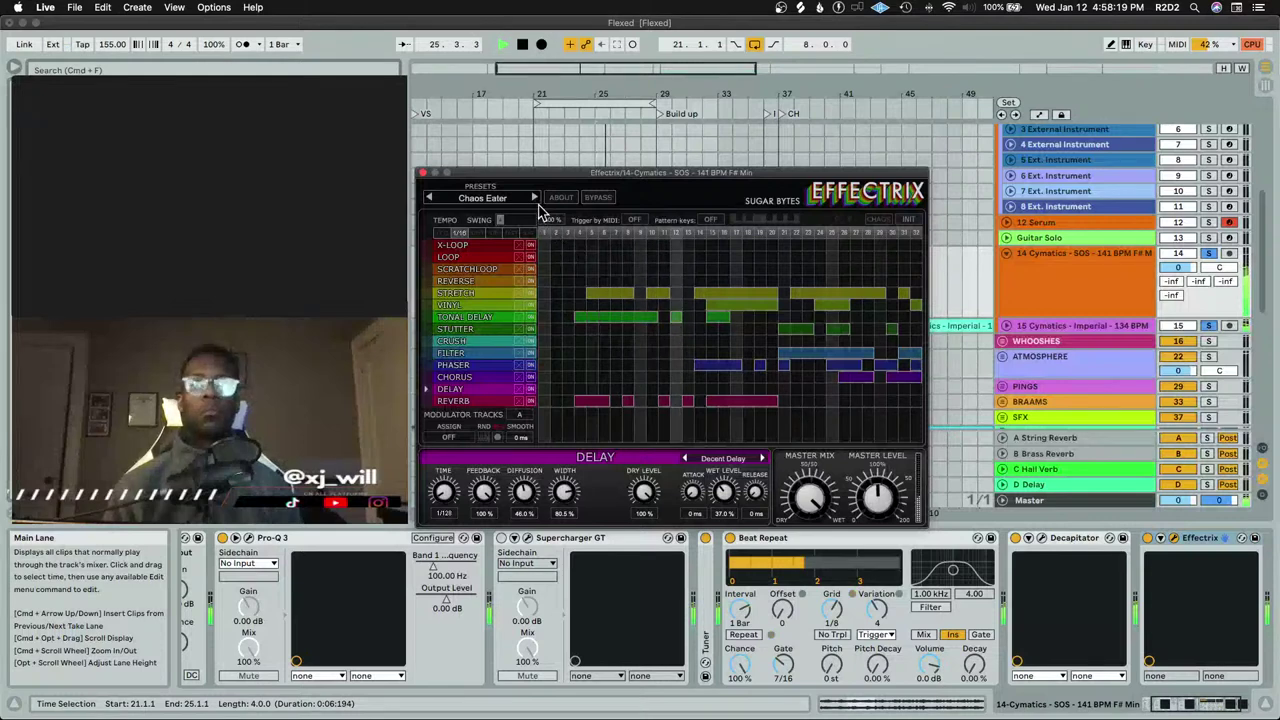
click(534, 198)
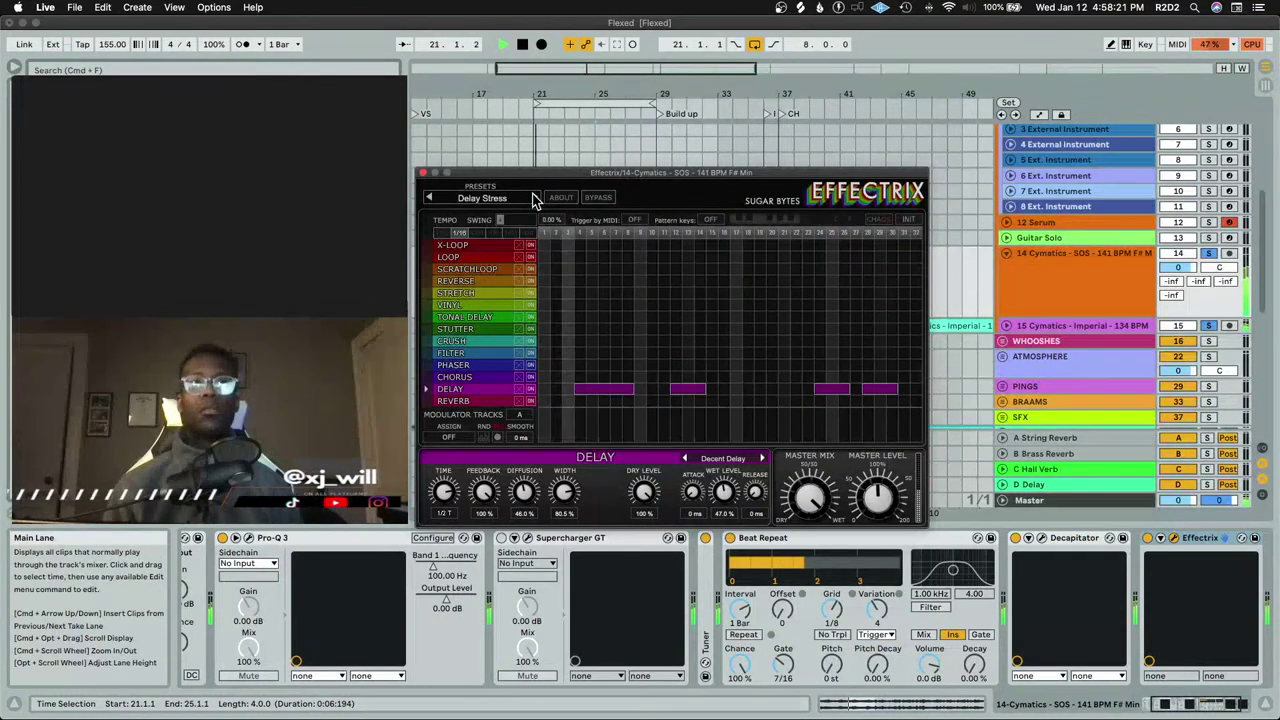
click(534, 198)
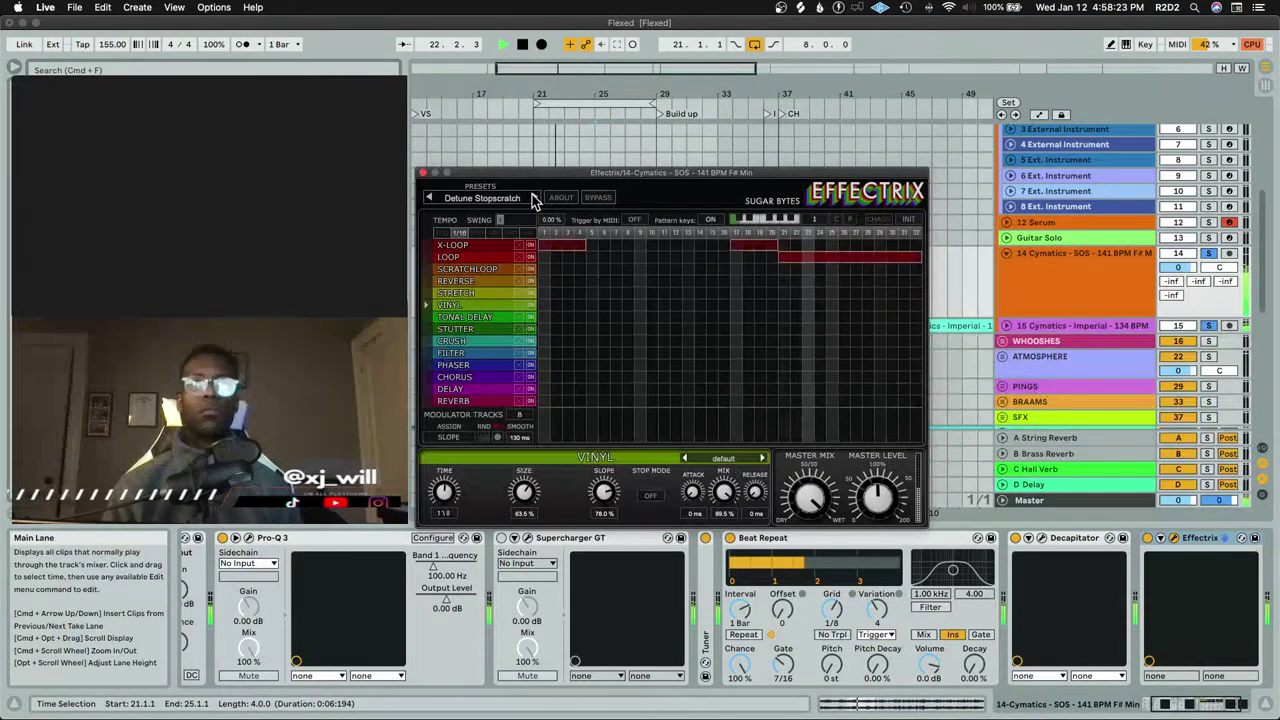
click(534, 198)
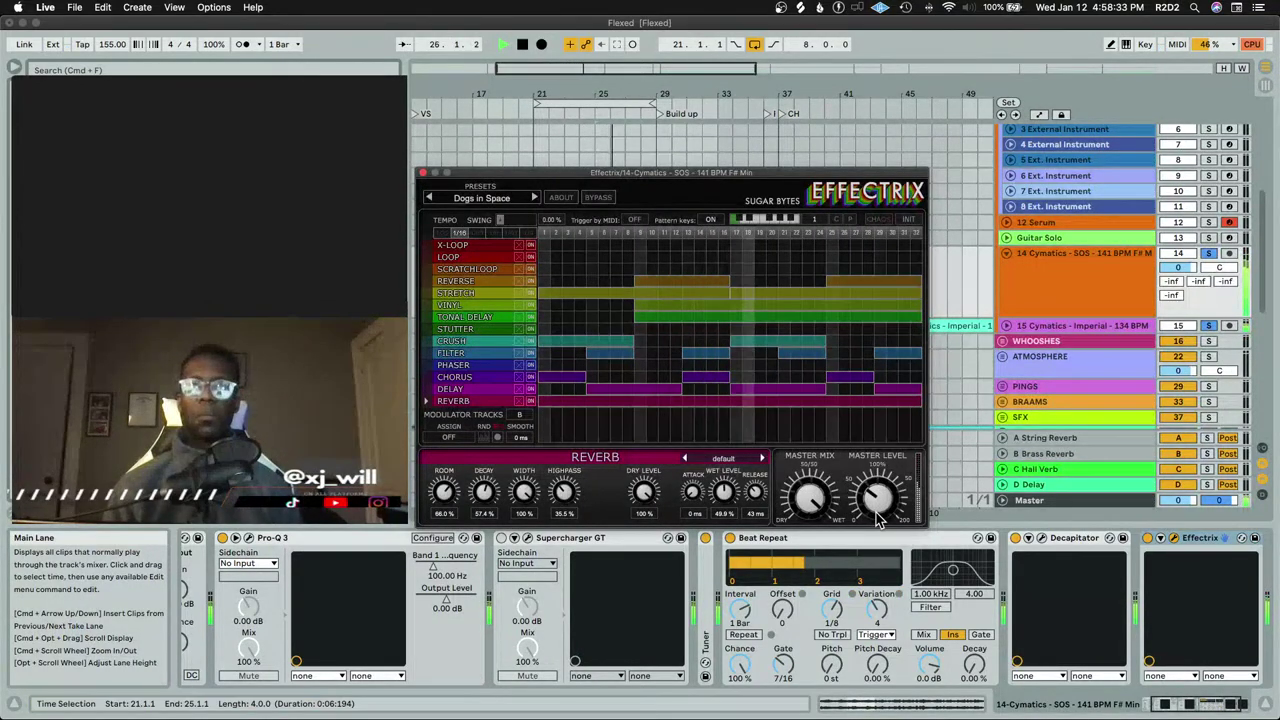
Turn Effectrix's master mix down toward dry and replay the loop several times to judge the Dogs in Space pattern
key(space)
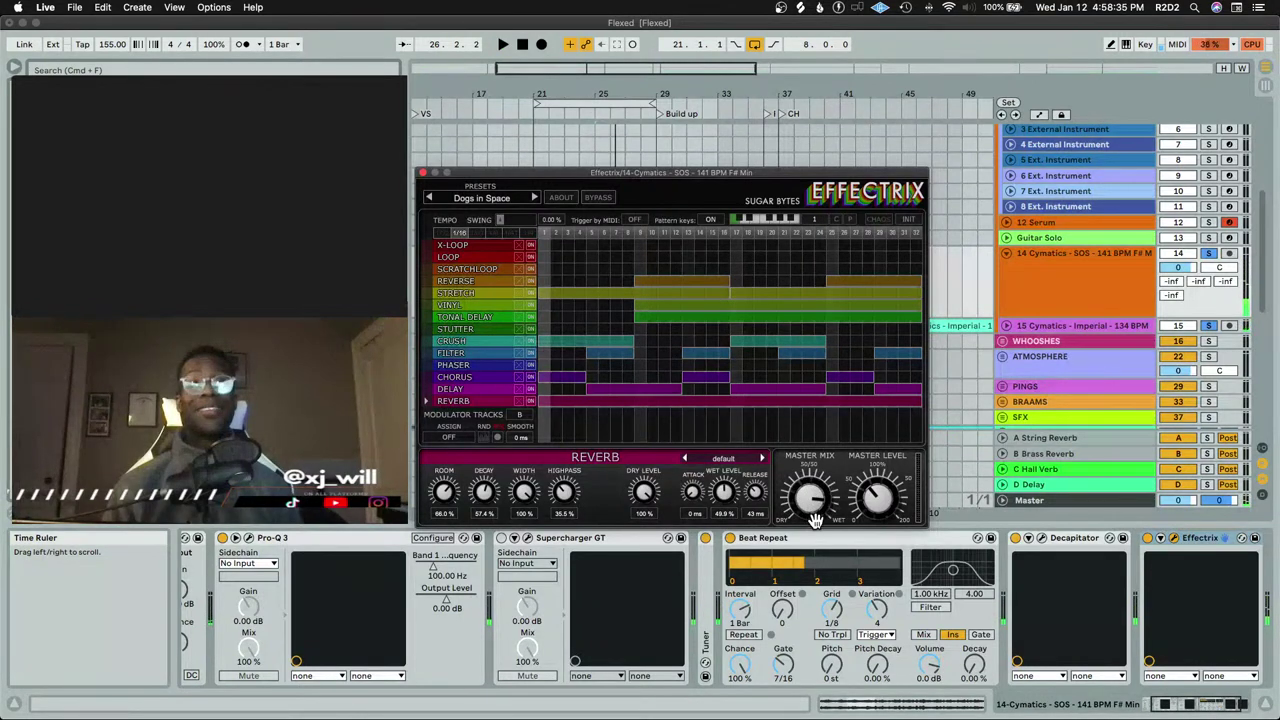
key(space)
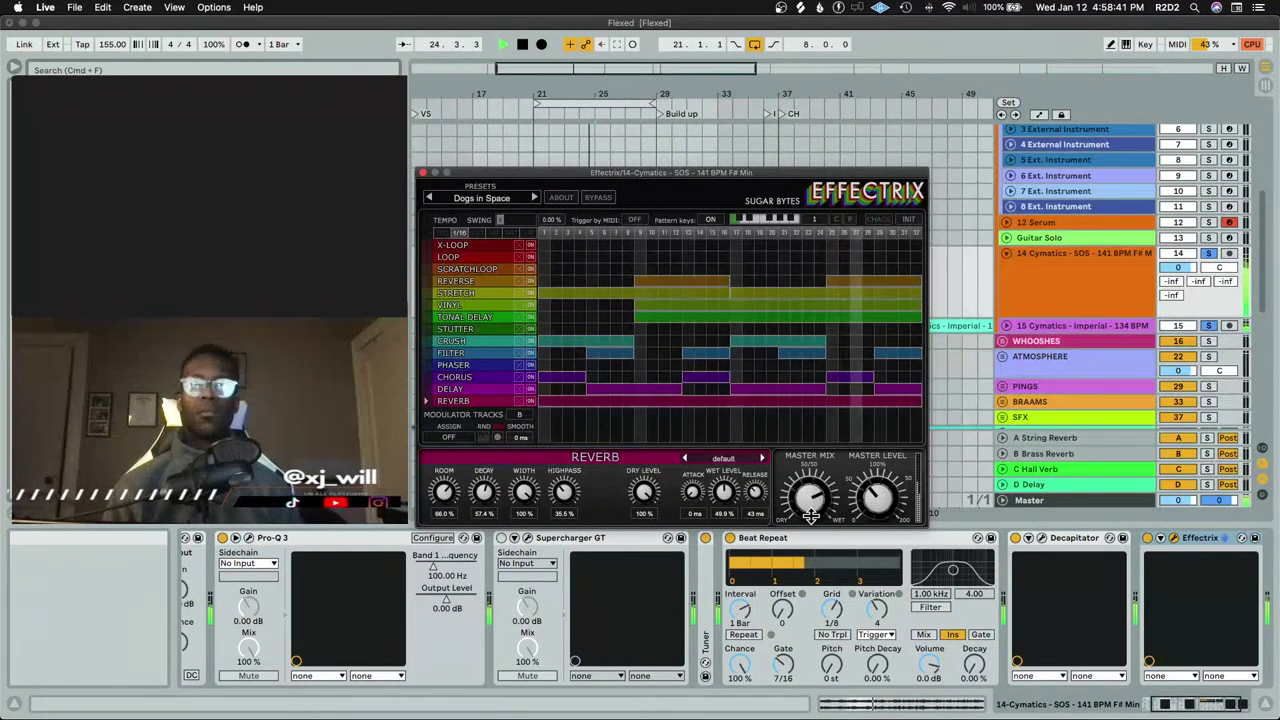
key(space)
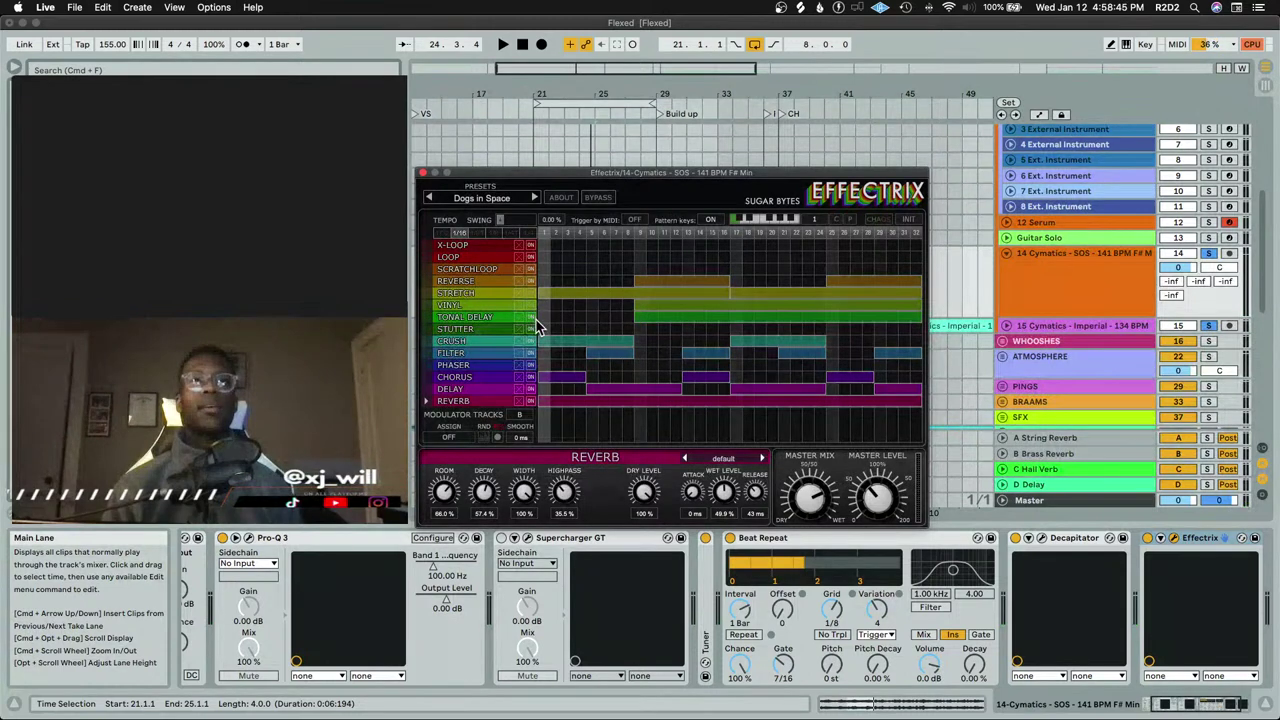
key(space)
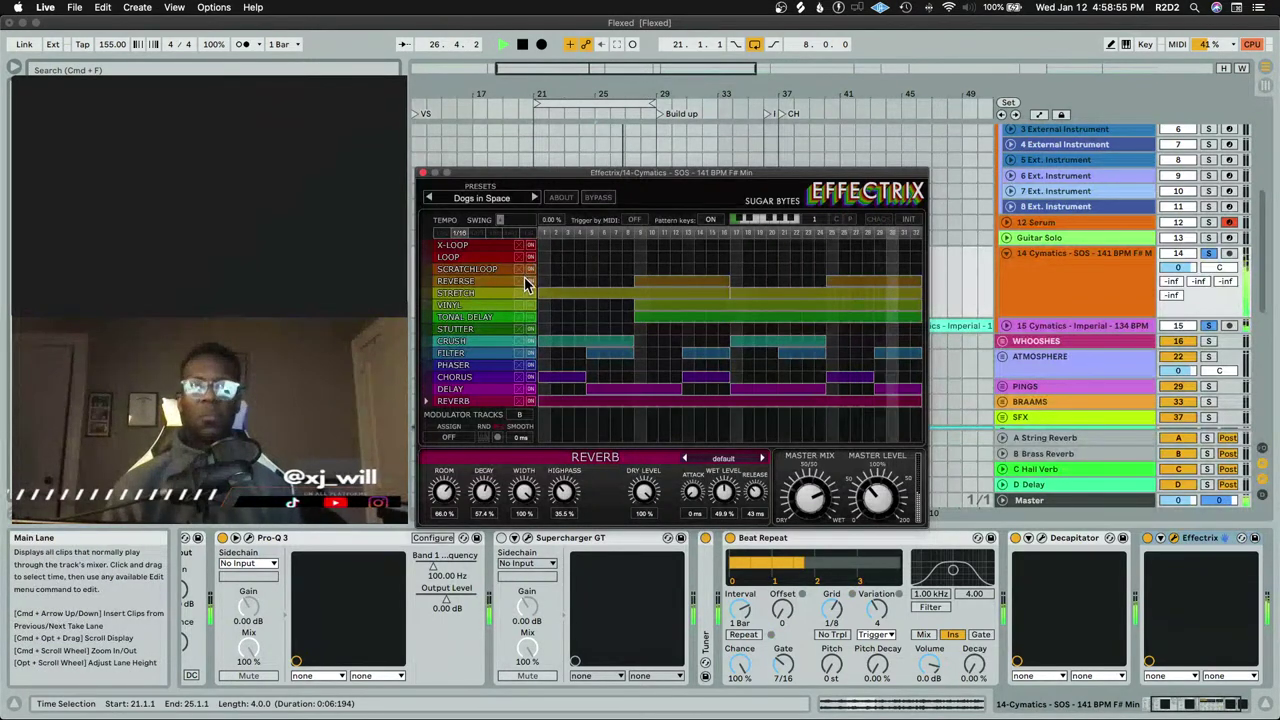
key(space)
key(space)
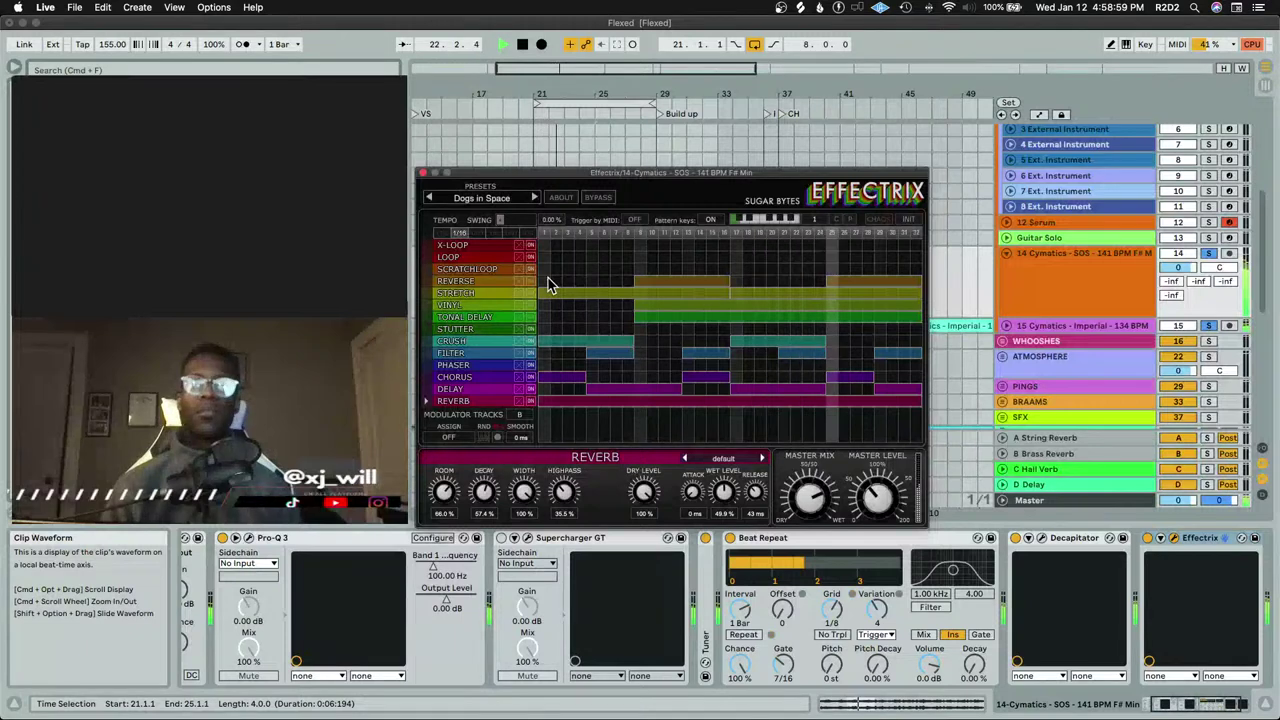
key(space)
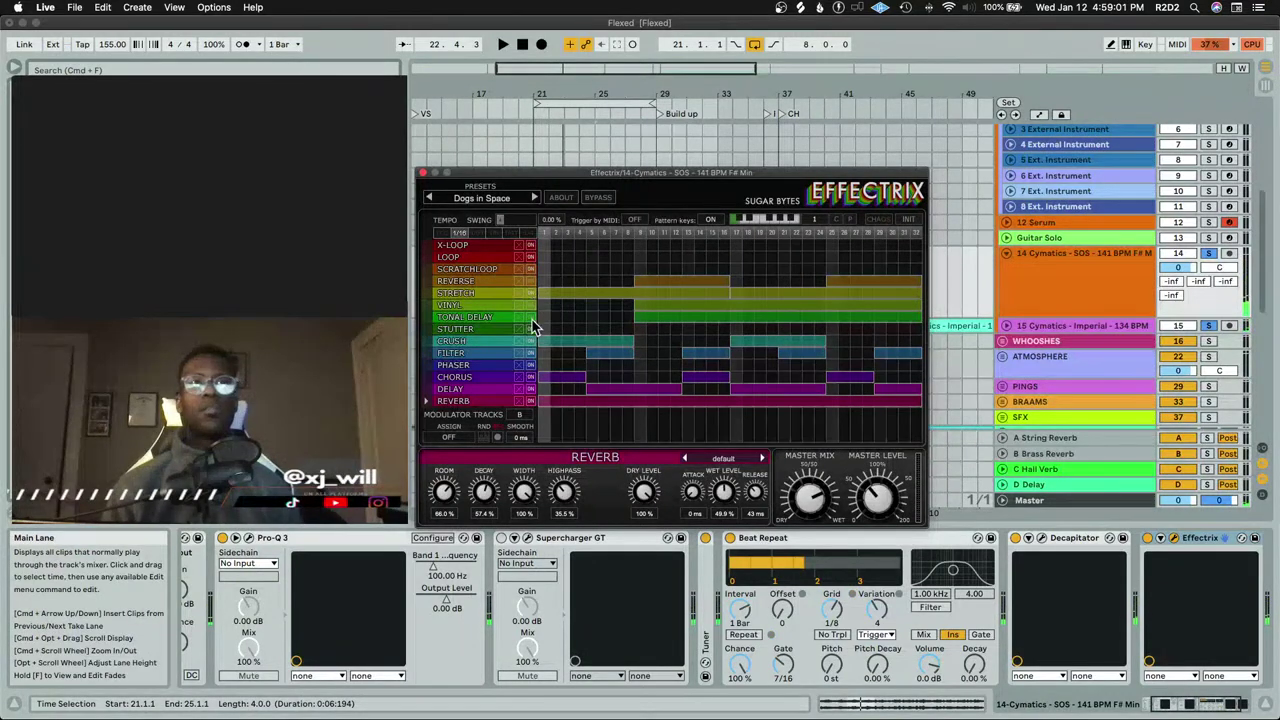
key(space)
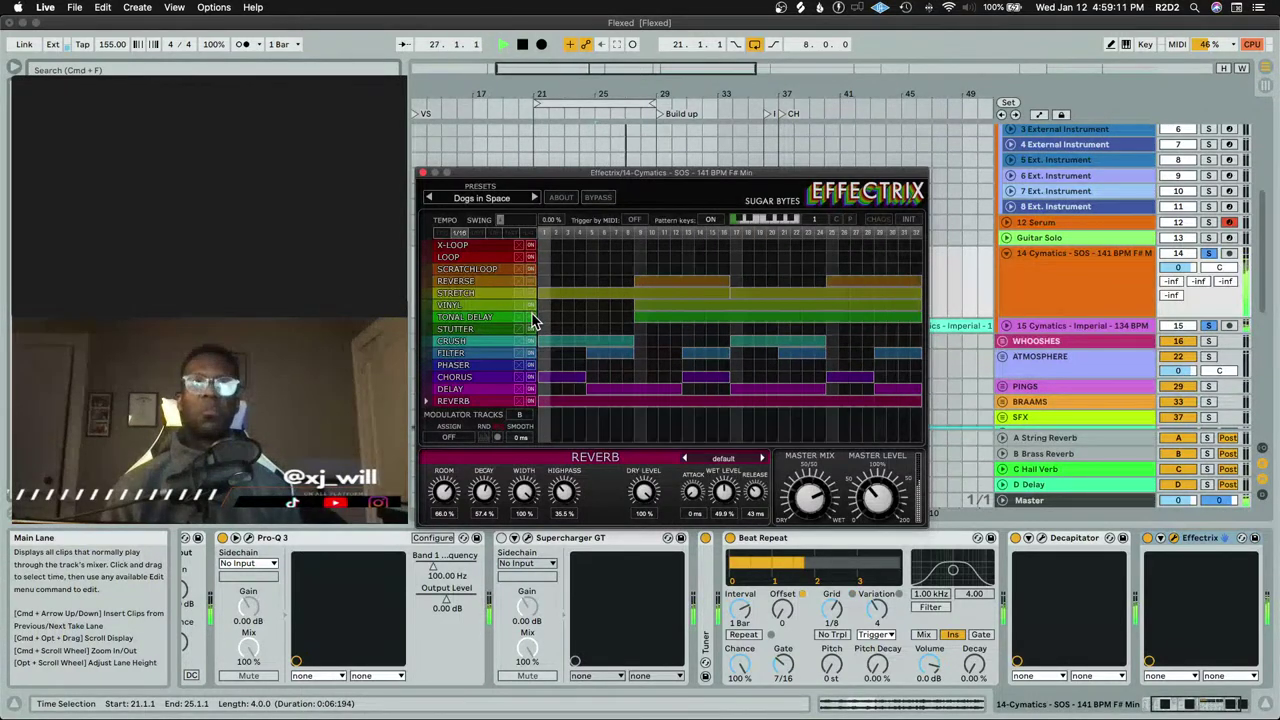
Close the Effectrix window and fold Beat Repeat, Decapitator and Effectrix in track 14's device chain
click(423, 172)
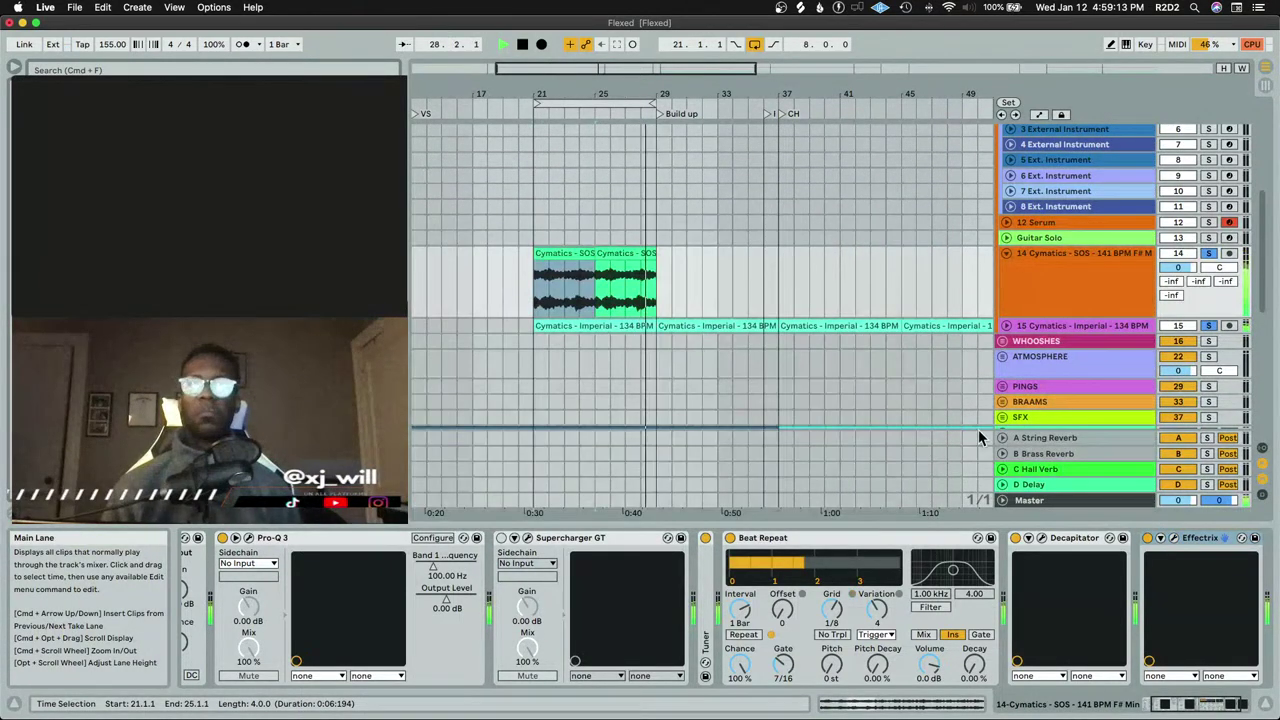
double_click(801, 538)
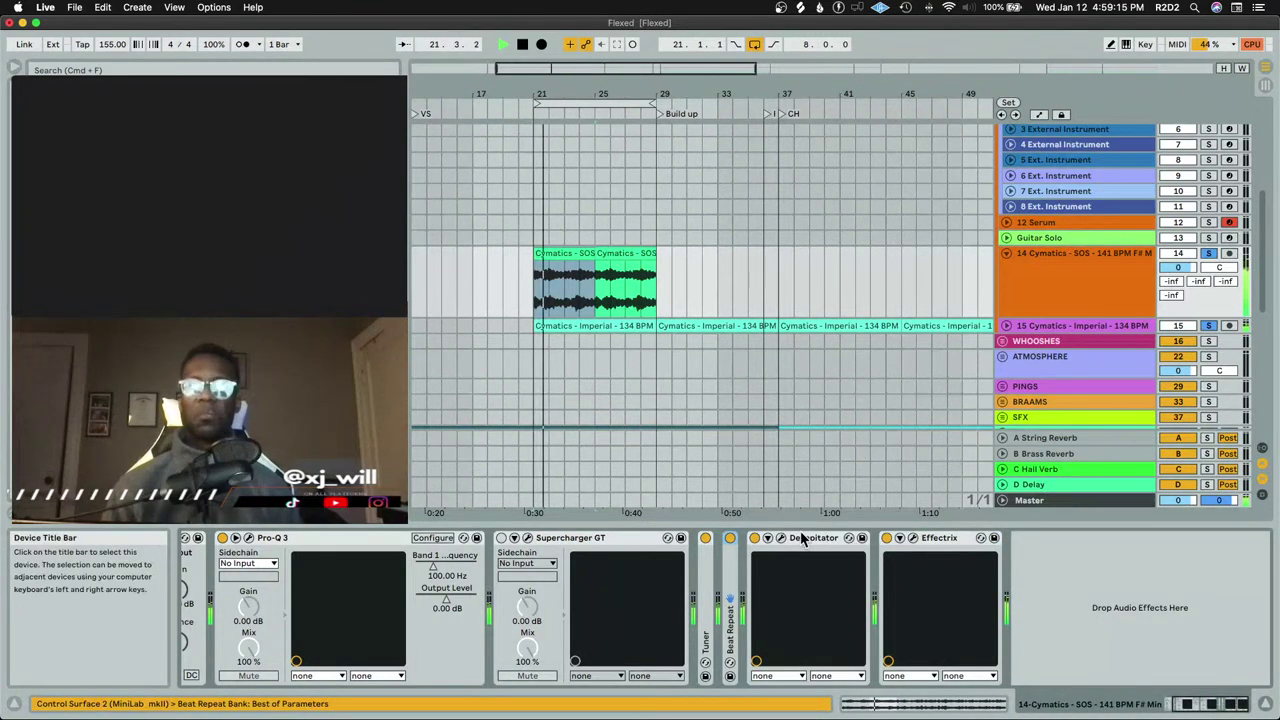
double_click(821, 539)
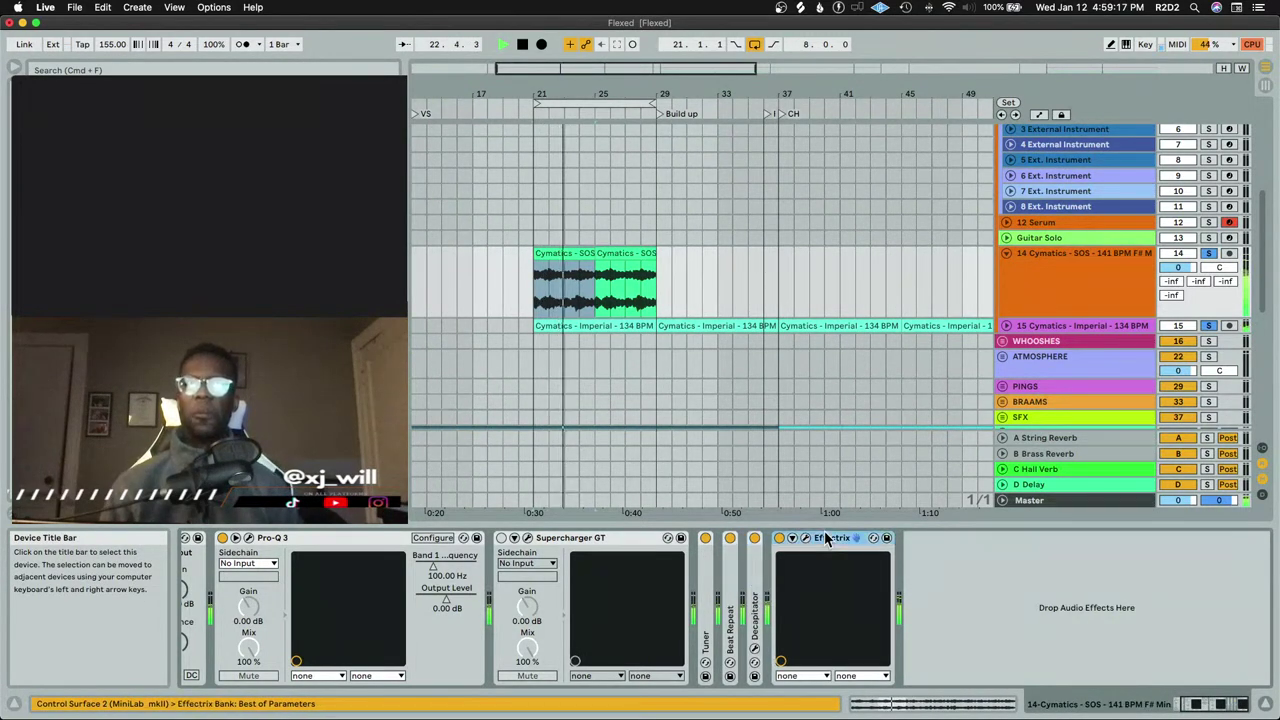
double_click(824, 538)
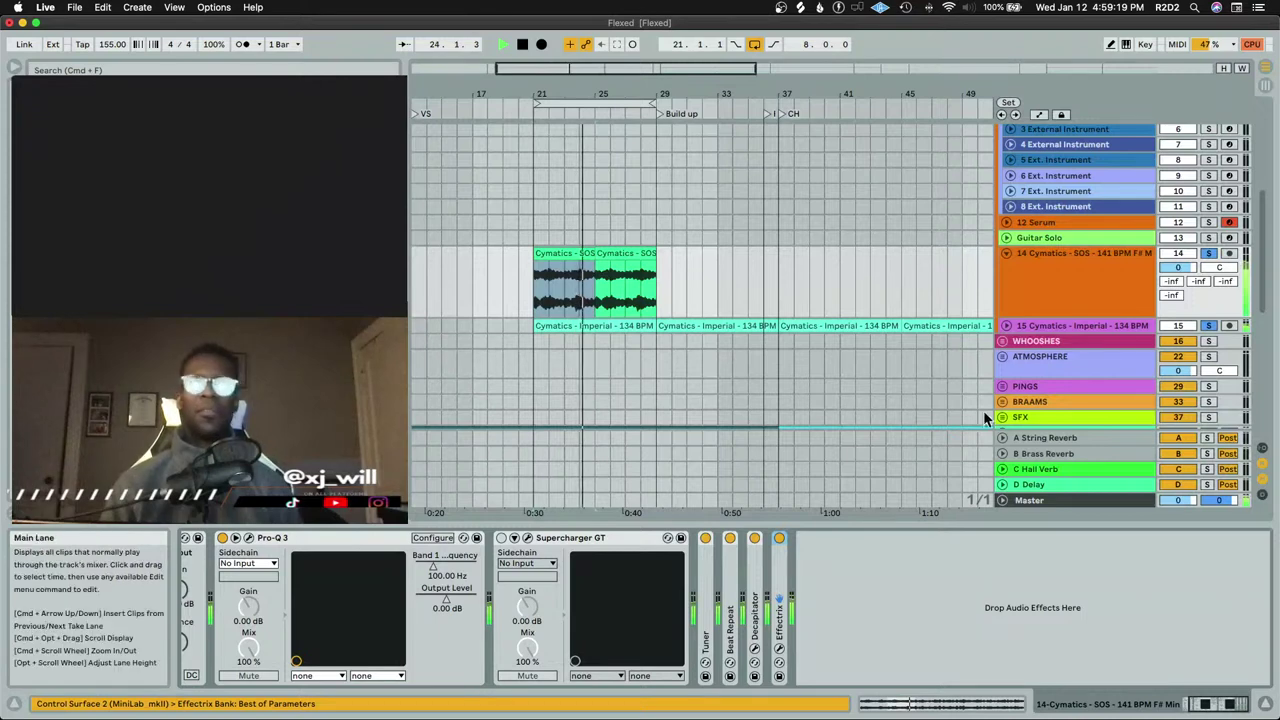
Solo the Omnisphere group to hear it with the other soloed tracks while the loop plays
key(space)
scroll(1187, 354, down, 5)
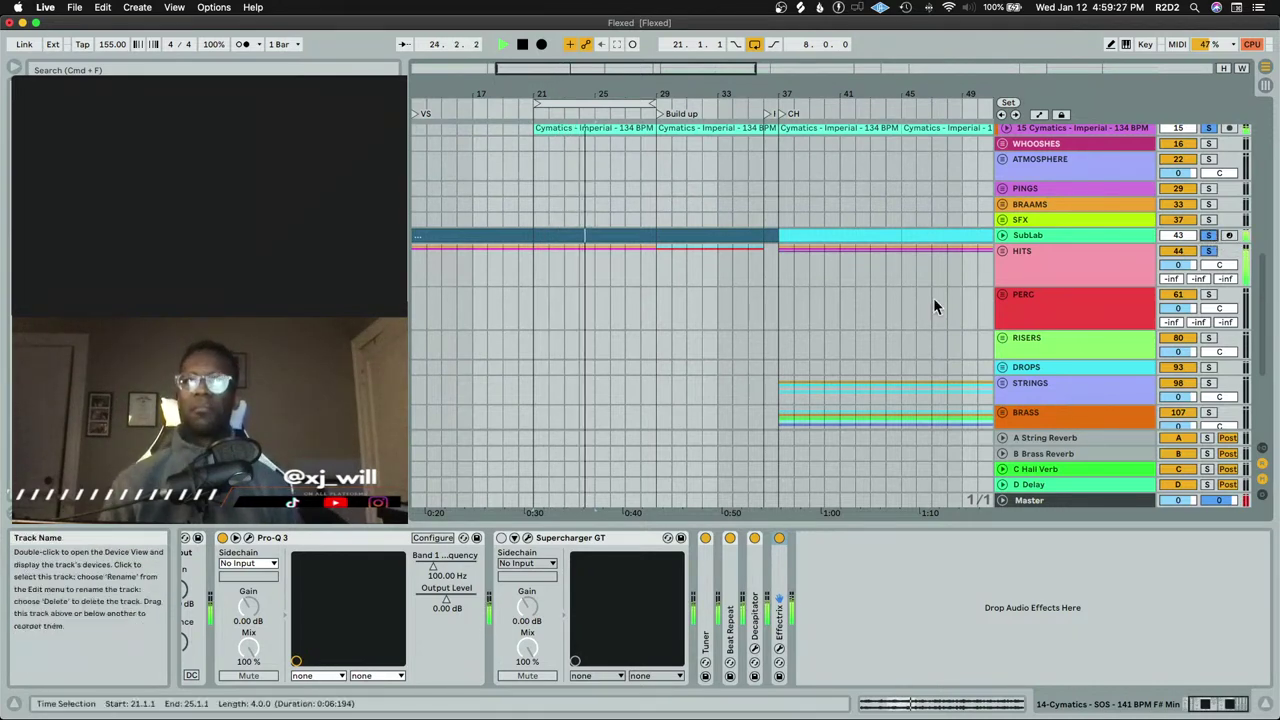
scroll(777, 306, up, 5)
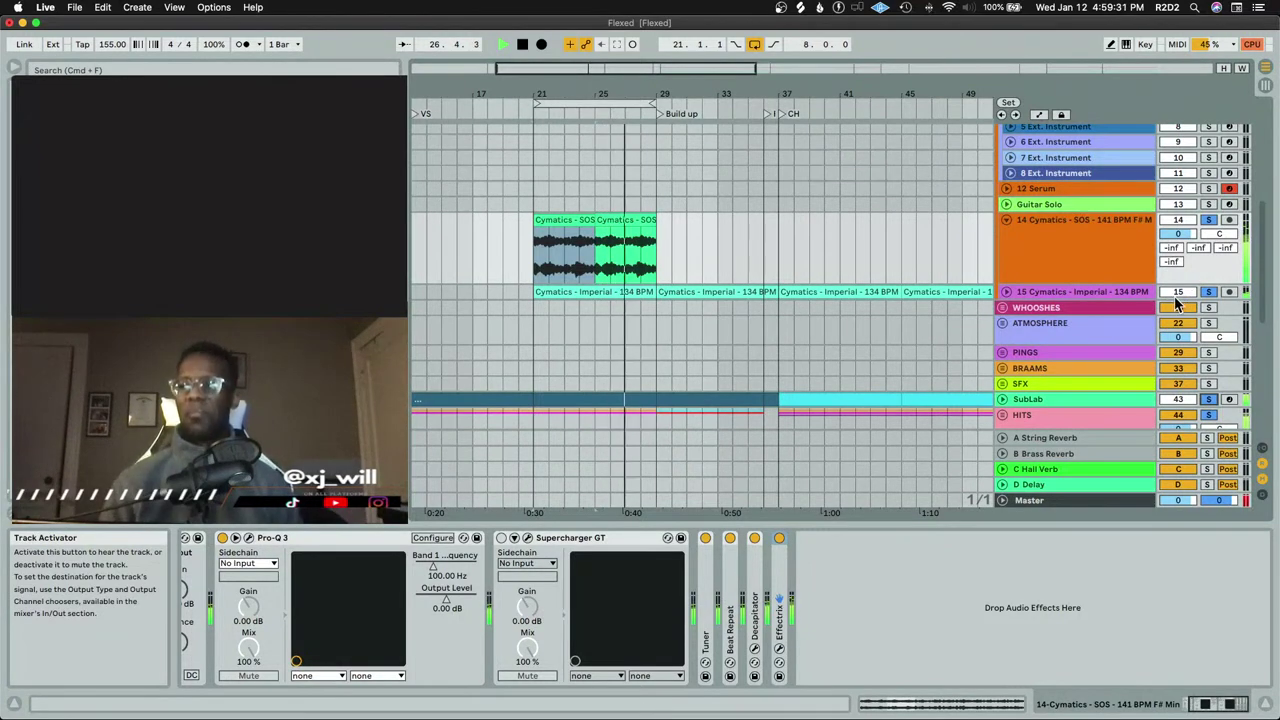
scroll(1131, 291, up, 10)
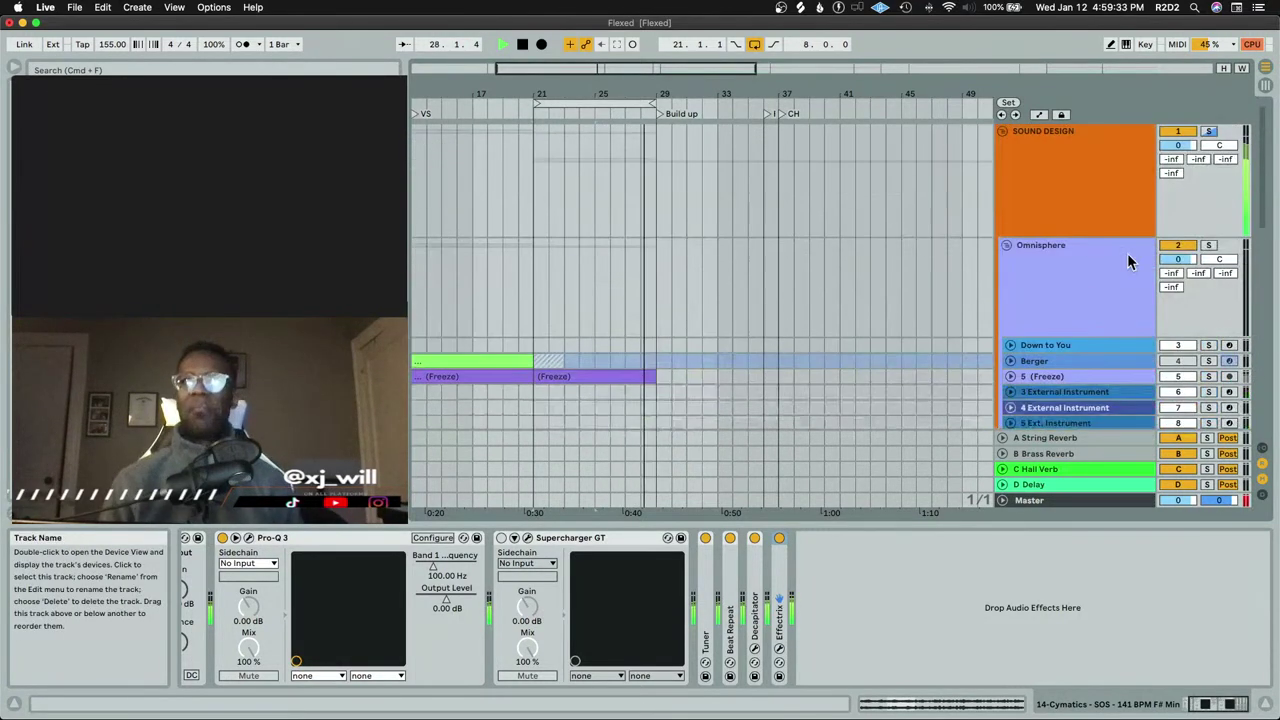
click(1208, 245)
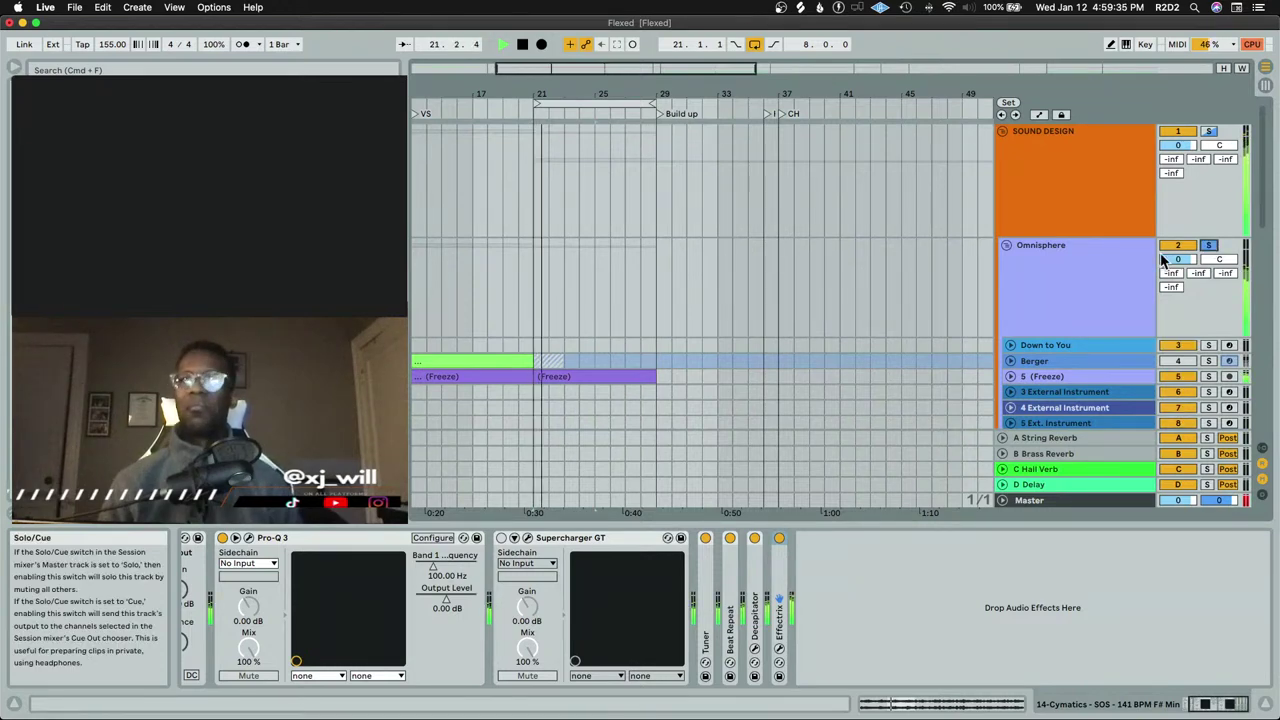
Stop playback and turn off solo on tracks 14 and 15, SubLab and HITS
scroll(1100, 280, down, 8)
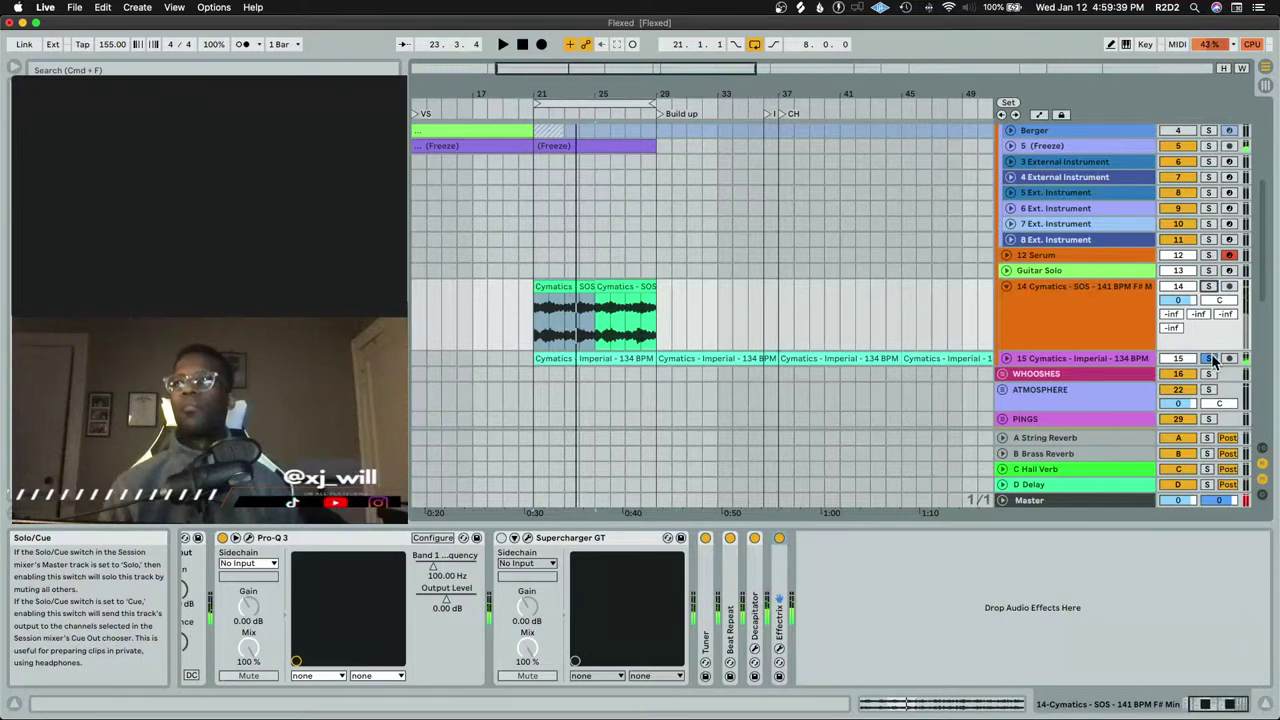
scroll(1192, 347, down, 3)
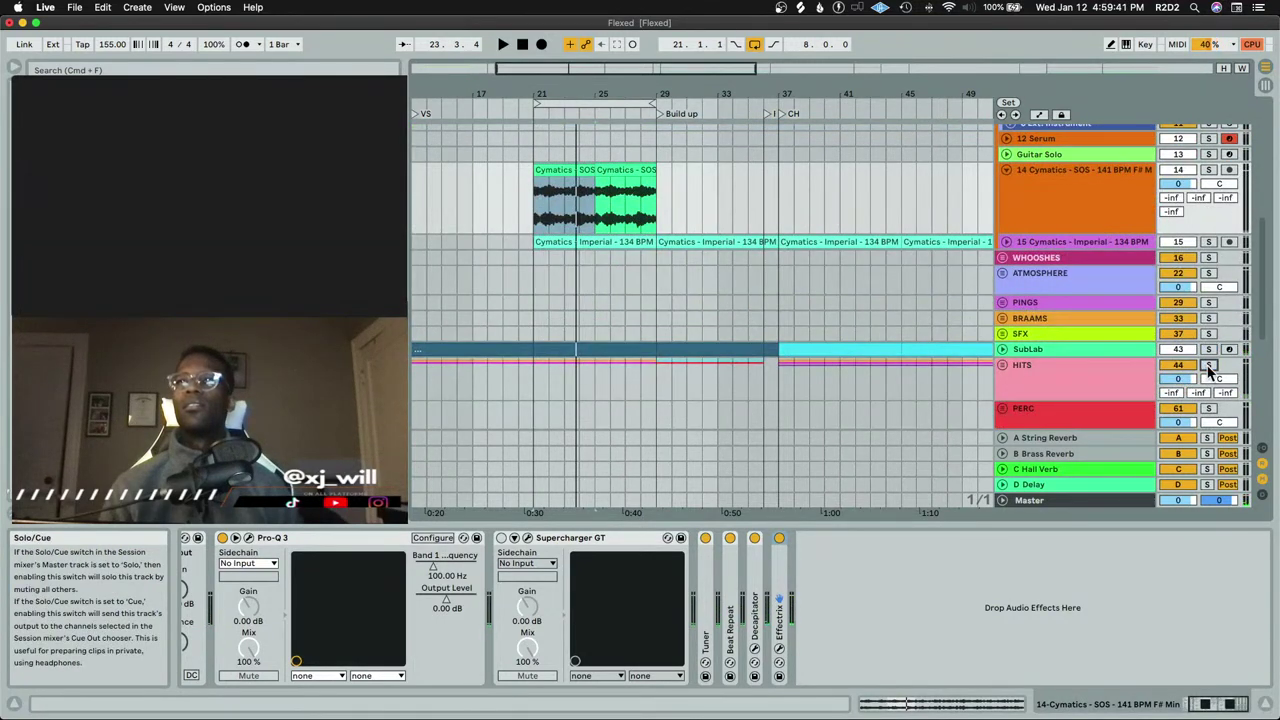
Solo the Berger track and play the loop to hear its melody on its own
scroll(687, 329, up, 5)
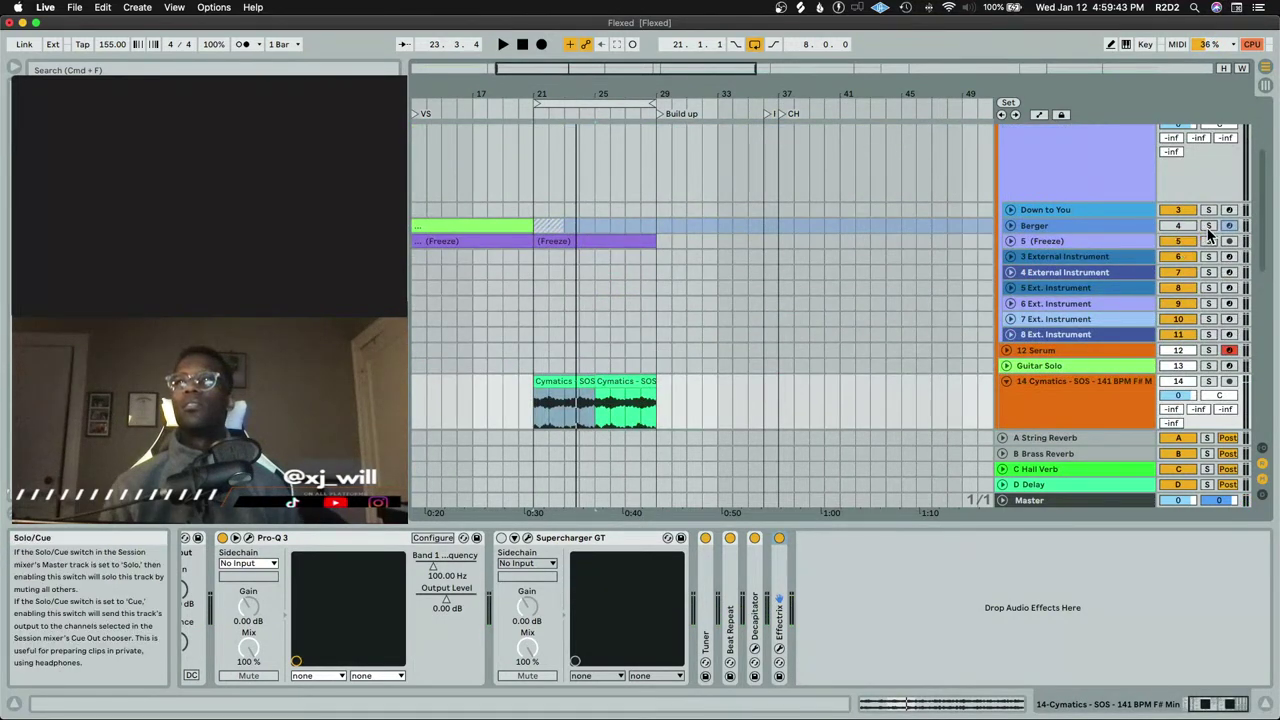
key(space)
click(1208, 226)
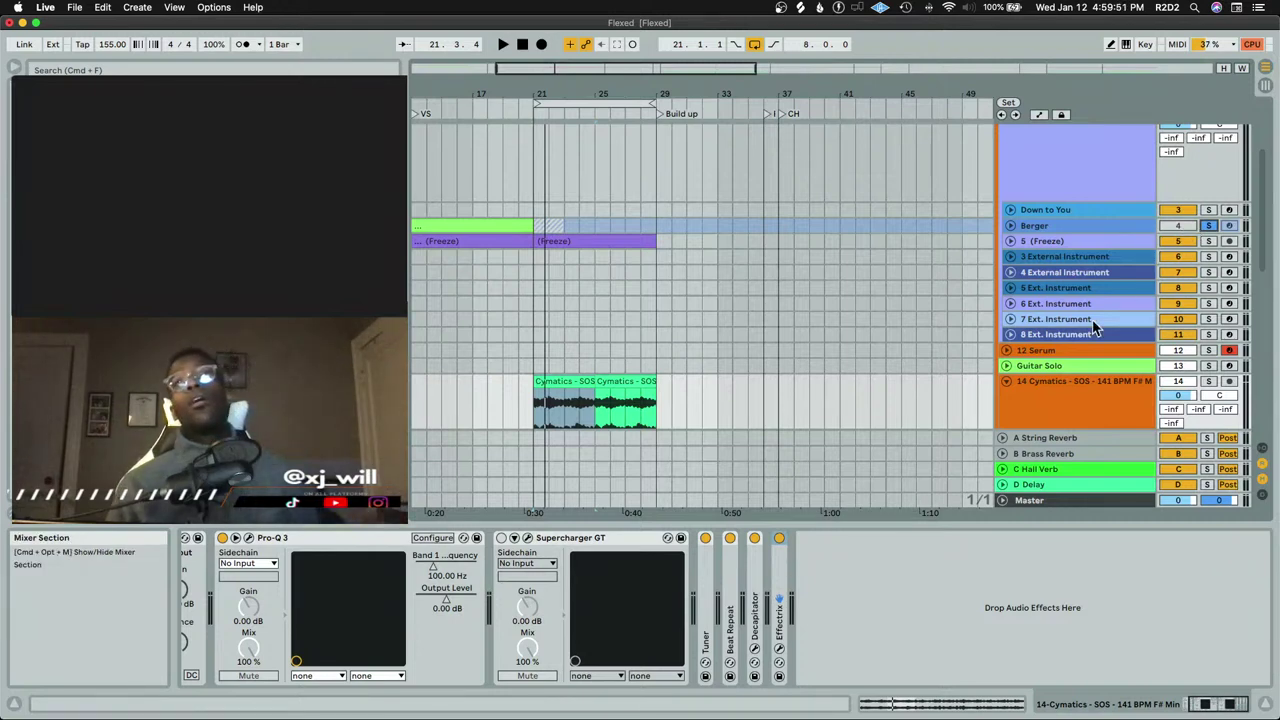
Try transposing both Cymatics - SOS clips on track 14 to -8 st and to -4 st
click(569, 378)
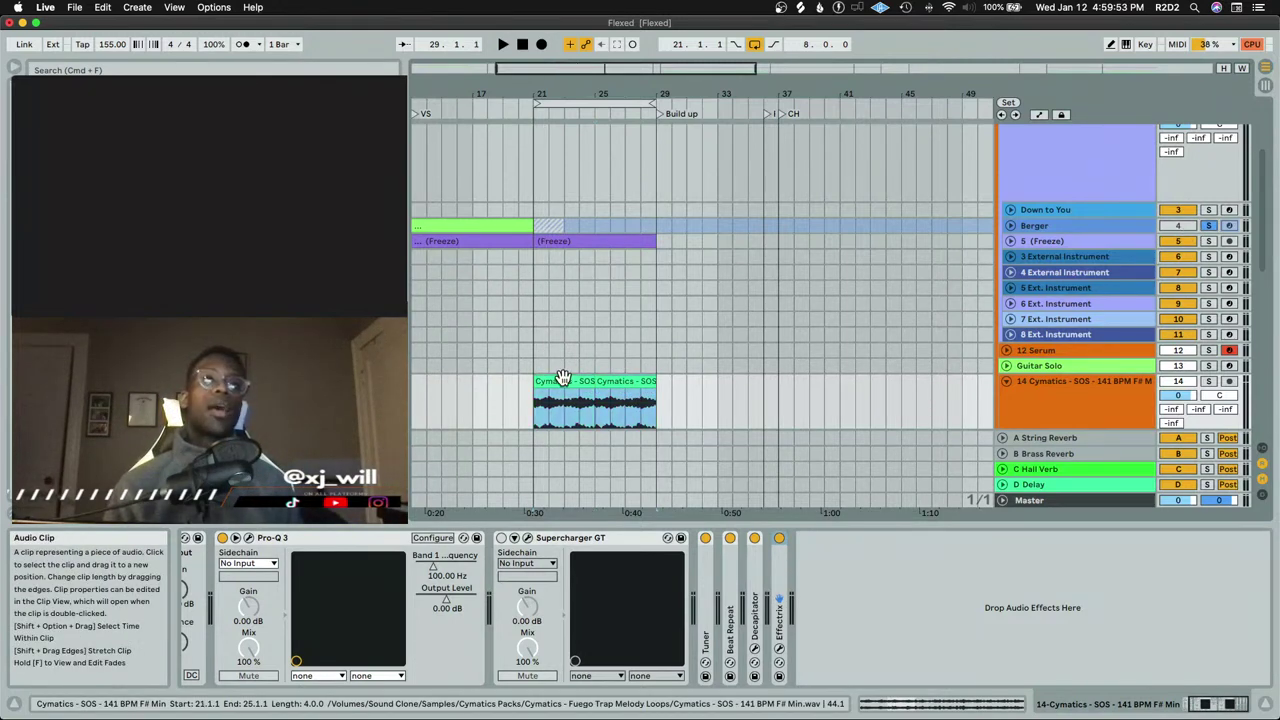
double_click(563, 380)
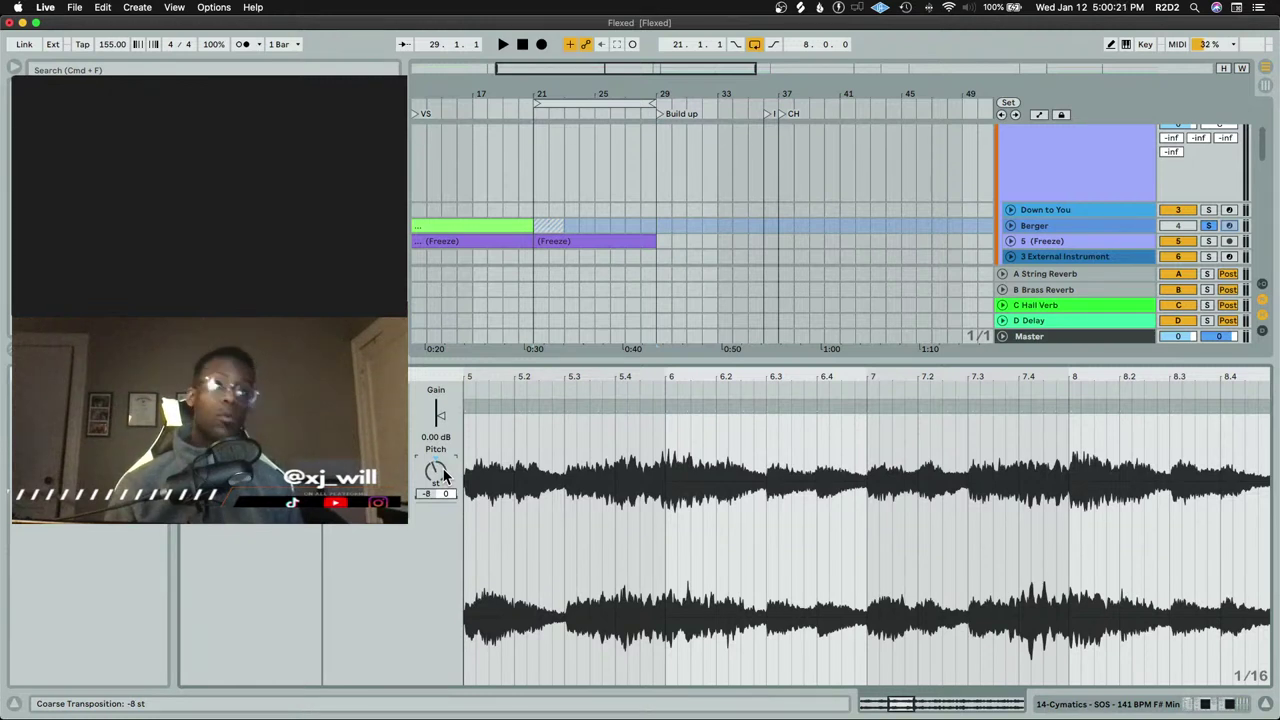
key(space)
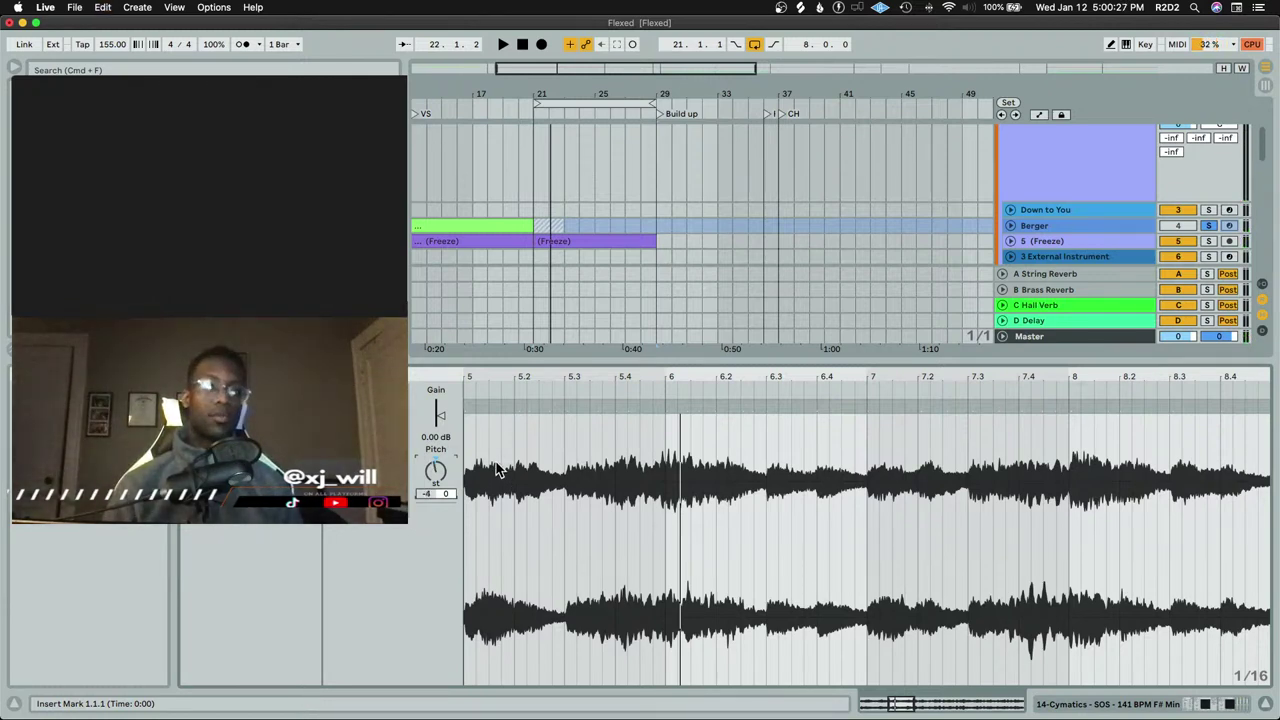
key(shift+Tab)
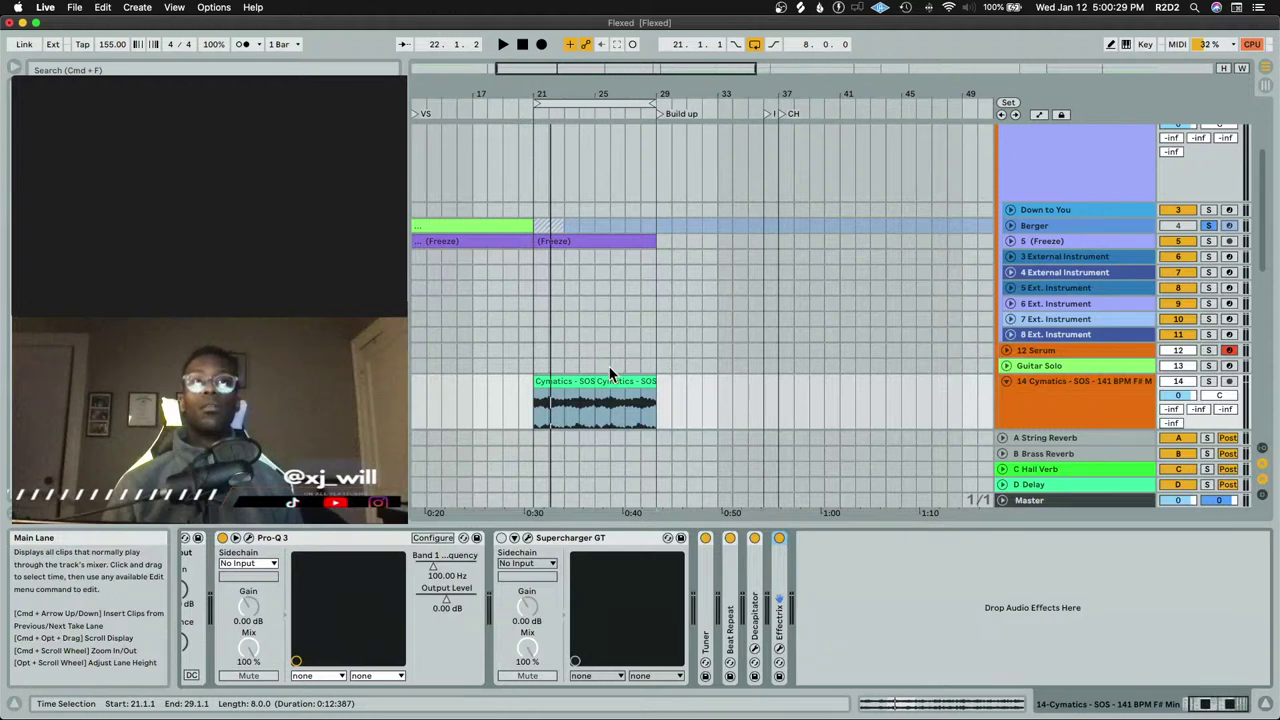
Transpose both Cymatics - SOS clips to -8 st and play the loop with track 14 soloed alongside Berger
double_click(571, 381)
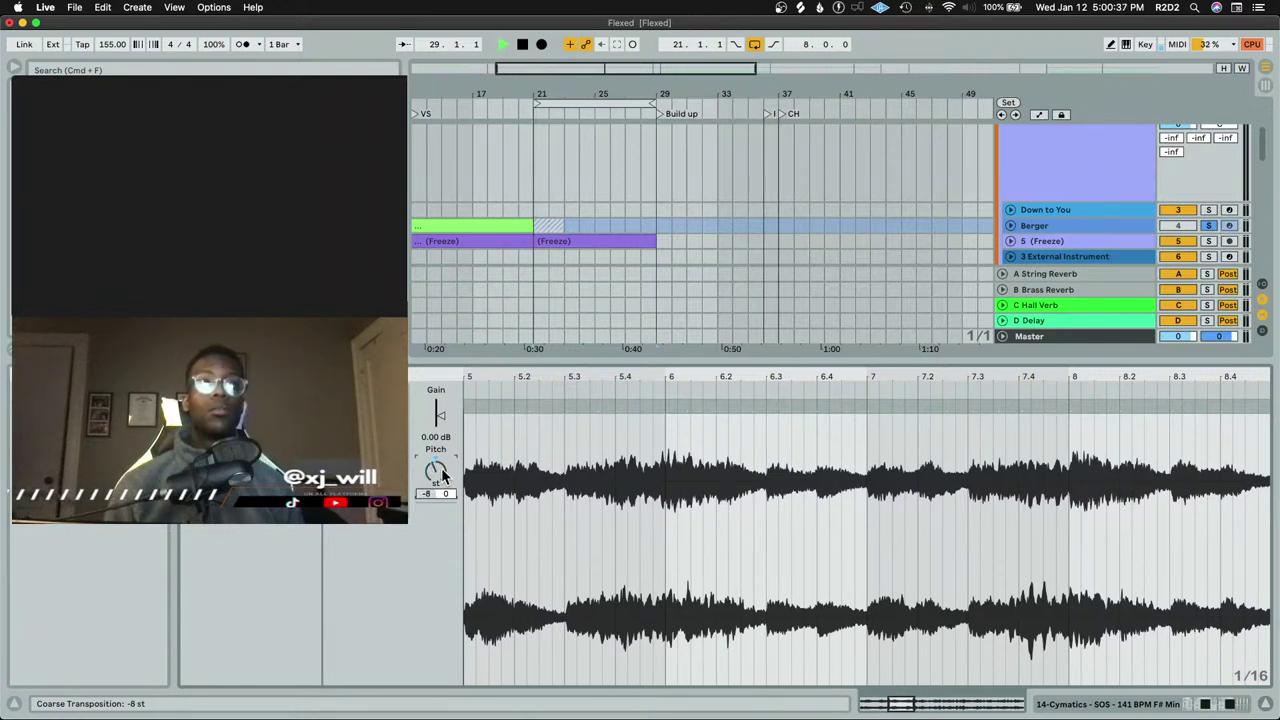
key(shift+Tab)
key(space)
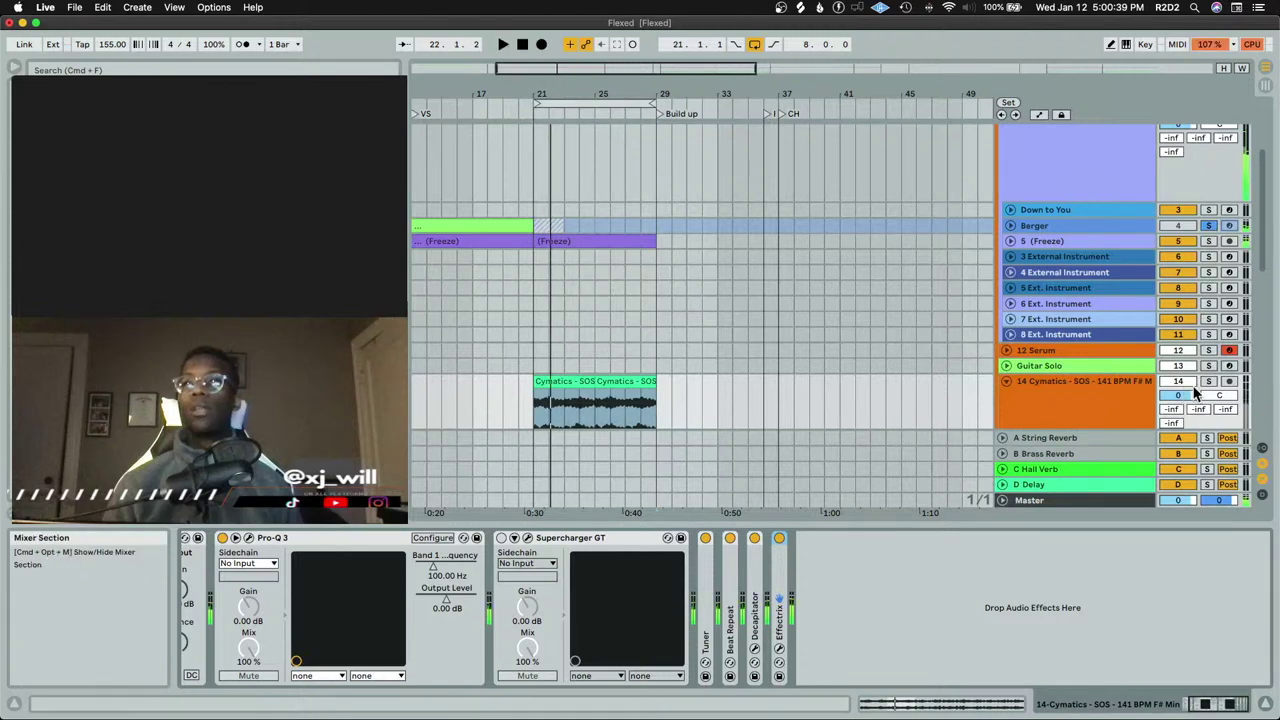
key(space)
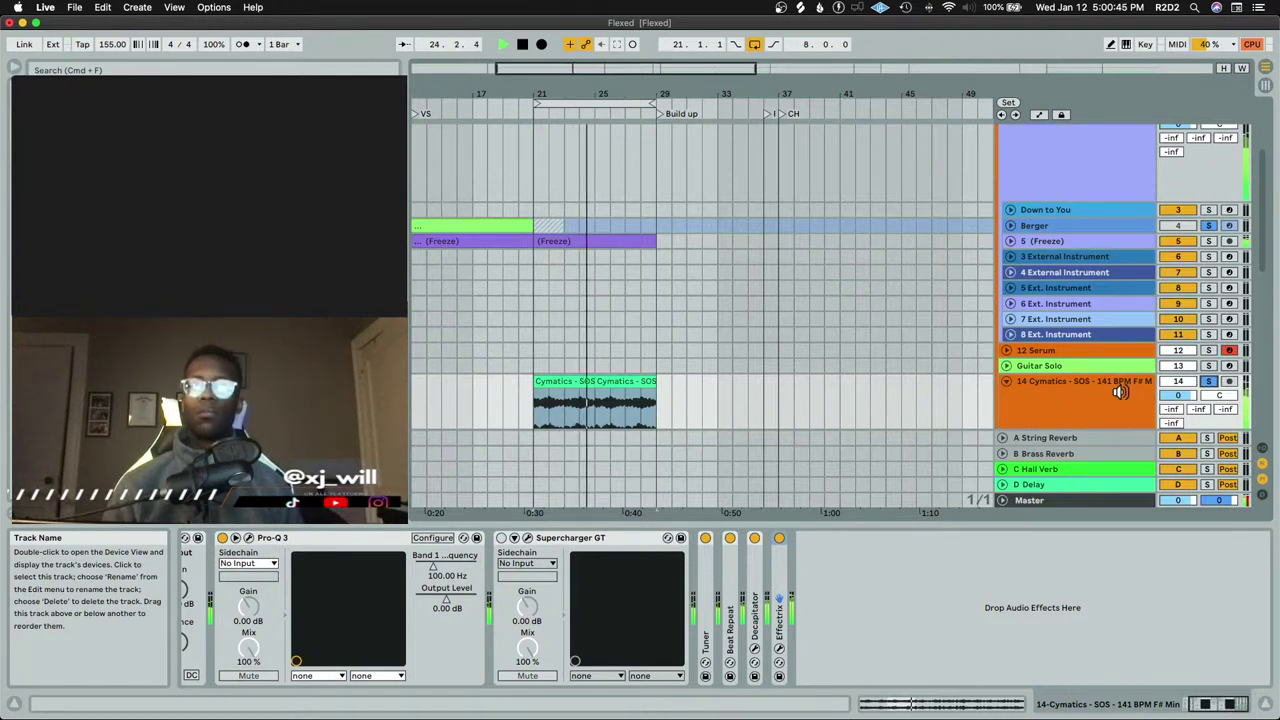
Raise the transposition of both Cymatics - SOS clips to -5 st while the loop plays against Berger
key(shift+Tab)
key(space)
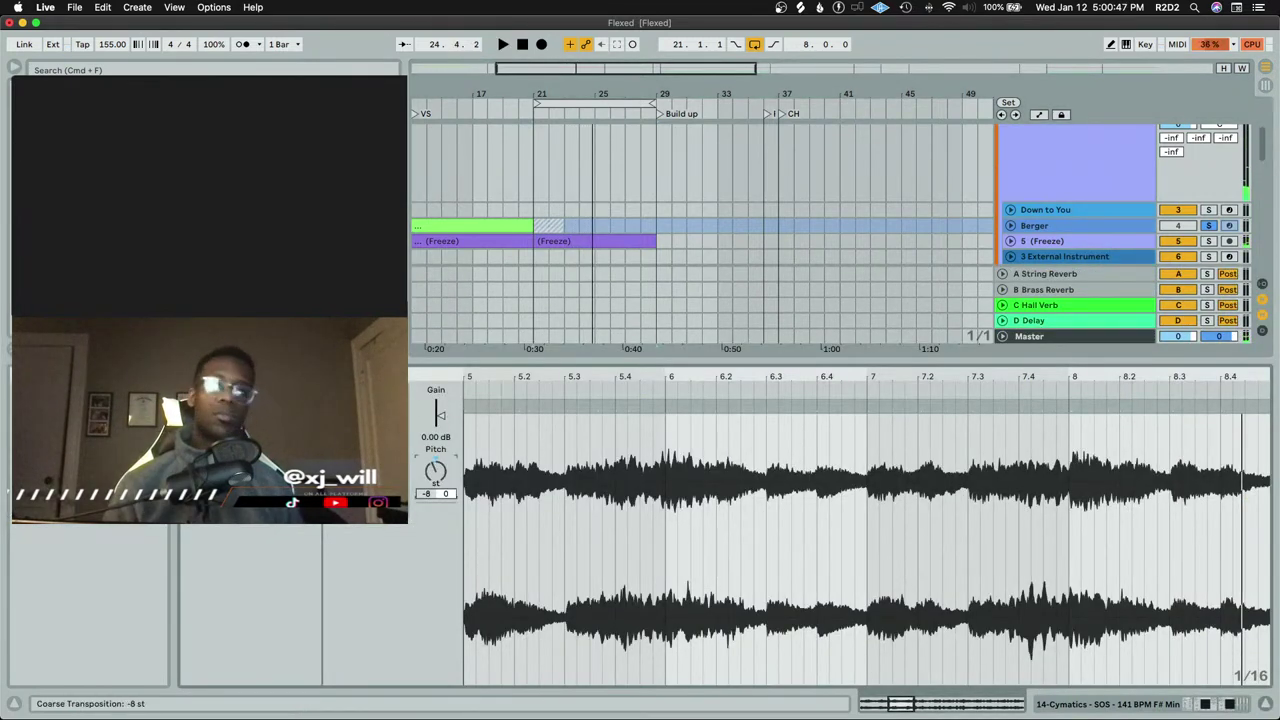
key(space)
drag(436, 474, 436, 471)
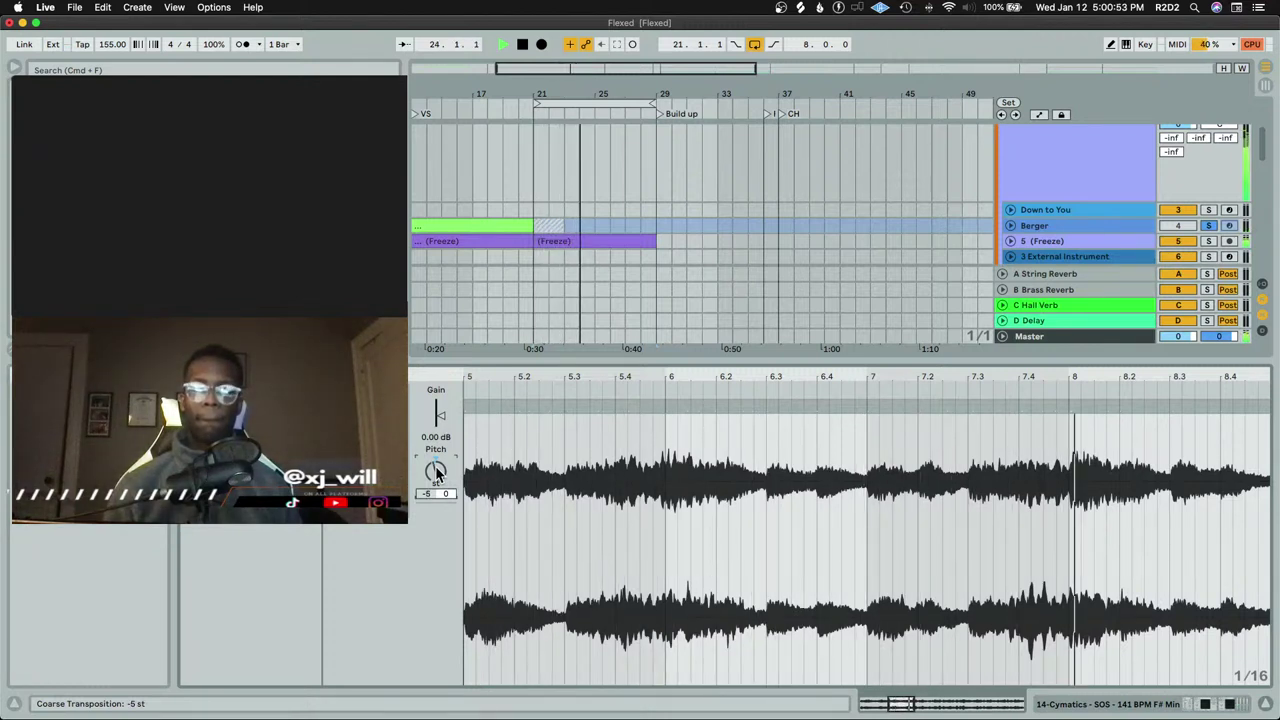
Move the Tuner to the end of track 14's device chain, after Effectrix, and unfold it
key(shift+Tab)
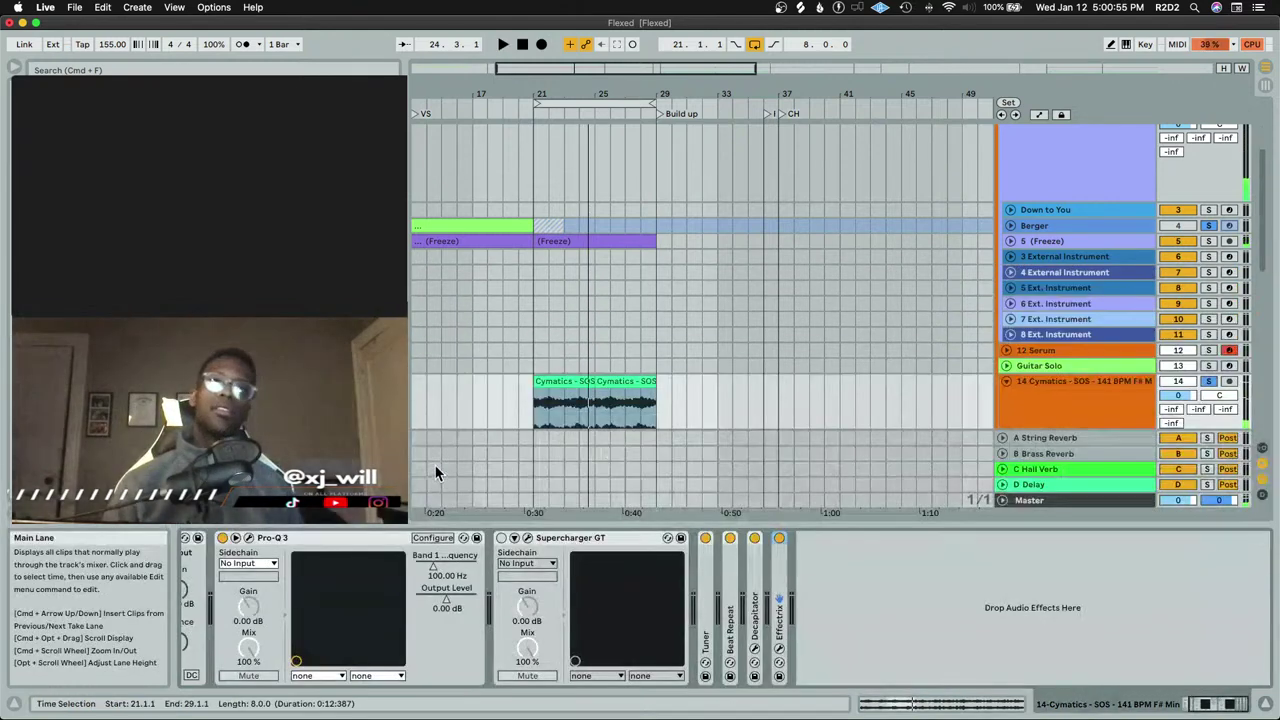
scroll(730, 607, right, 2)
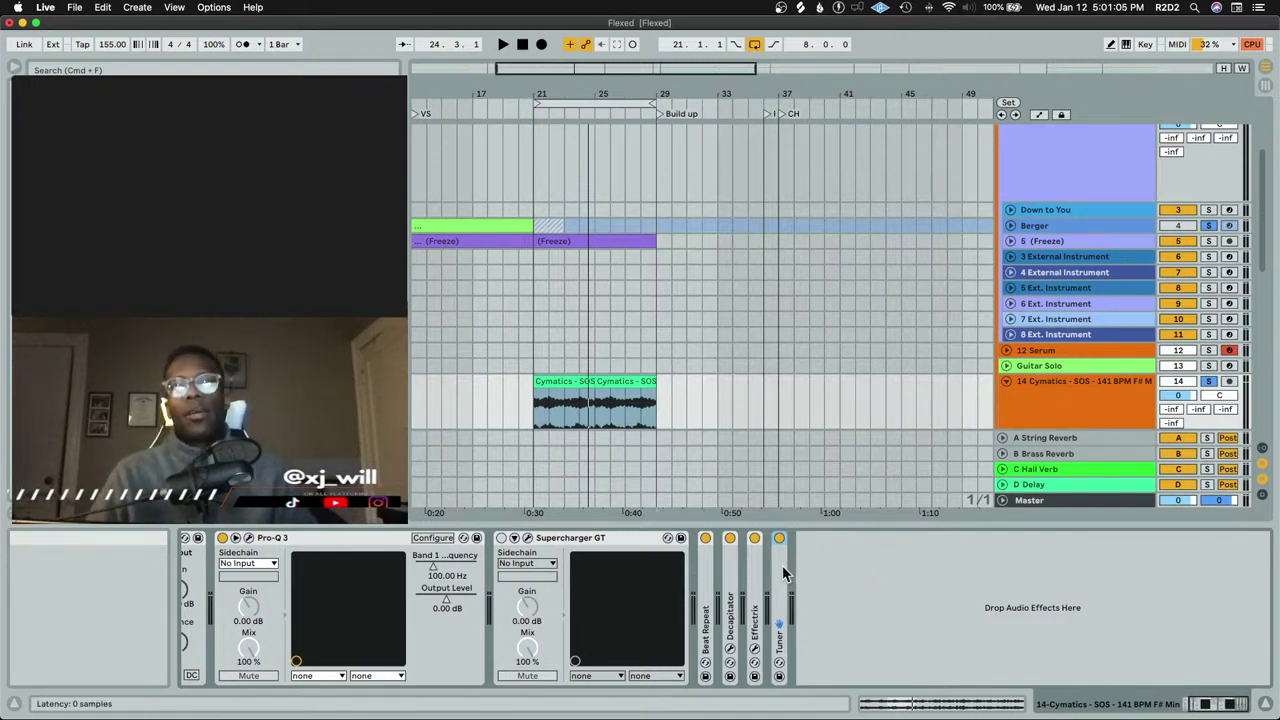
double_click(785, 573)
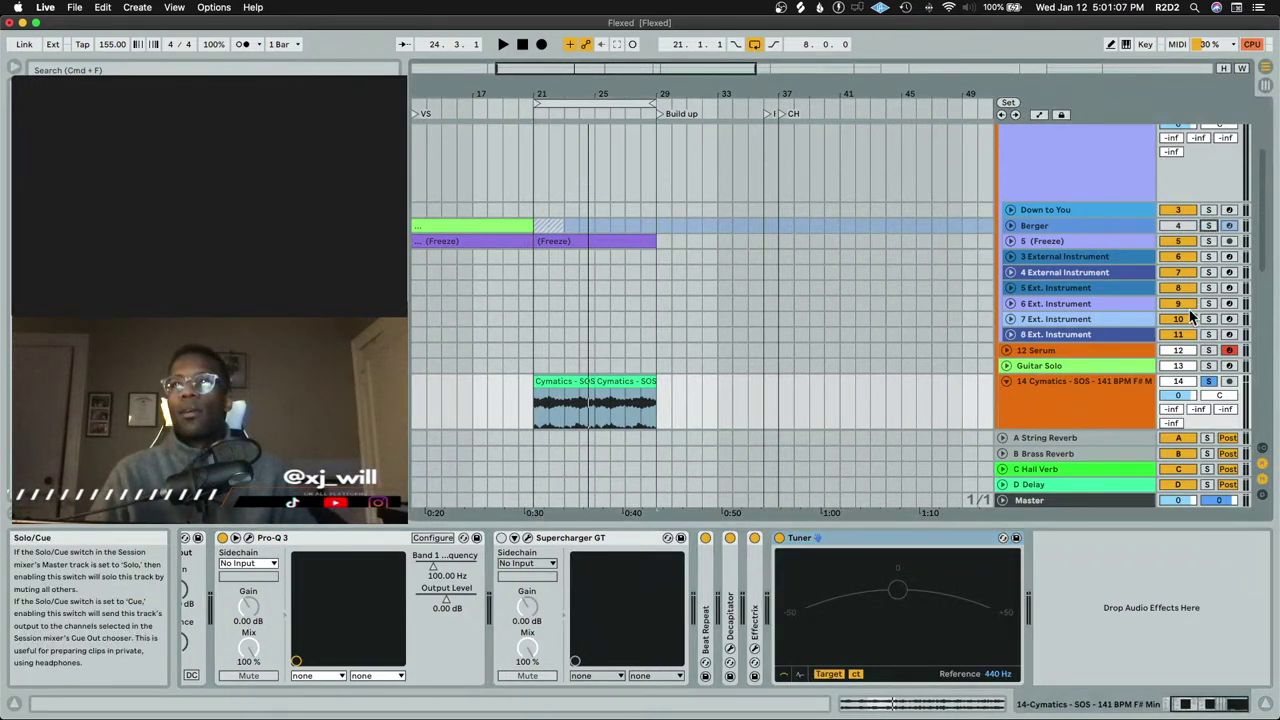
Replace the Berger solo with a solo on SubLab and play the loop with track 14 still soloed
scroll(1192, 316, down, 5)
scroll(1200, 318, down, 5)
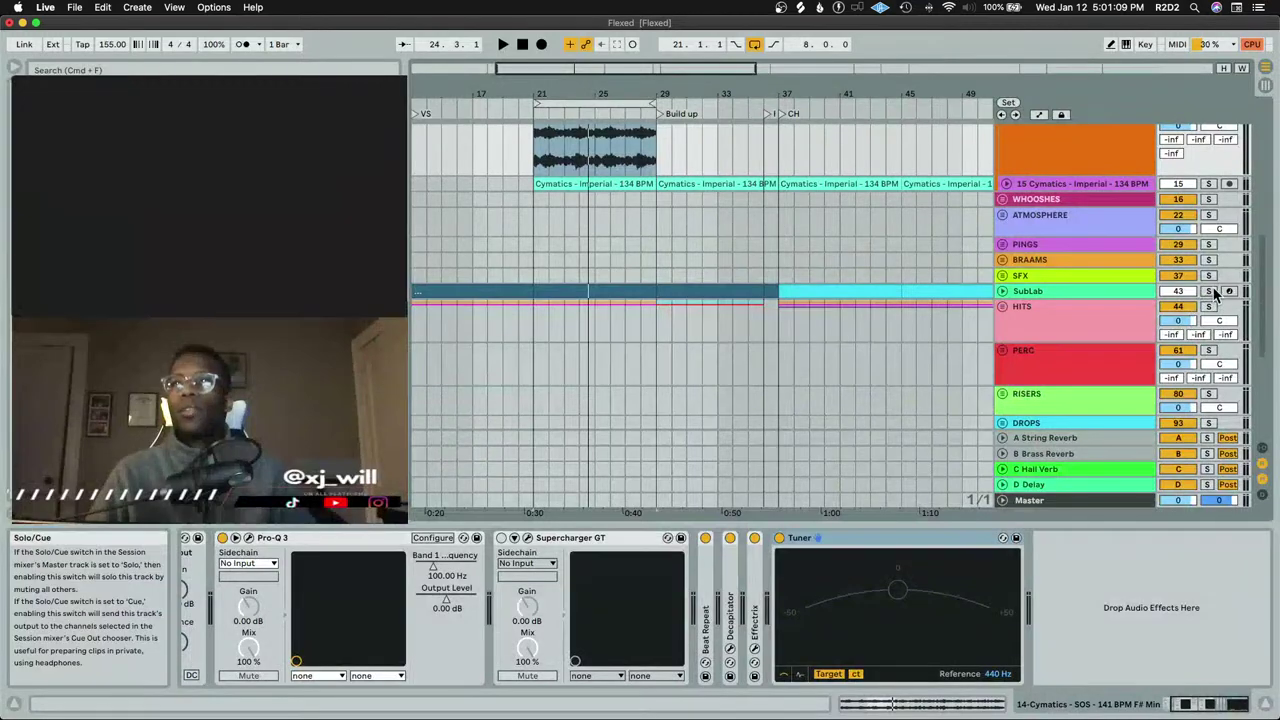
click(1209, 291)
key(space)
scroll(785, 402, up, 5)
Transpose both Cymatics - SOS clips down to -8 st during playback and compare the result with SubLab
click(1035, 267)
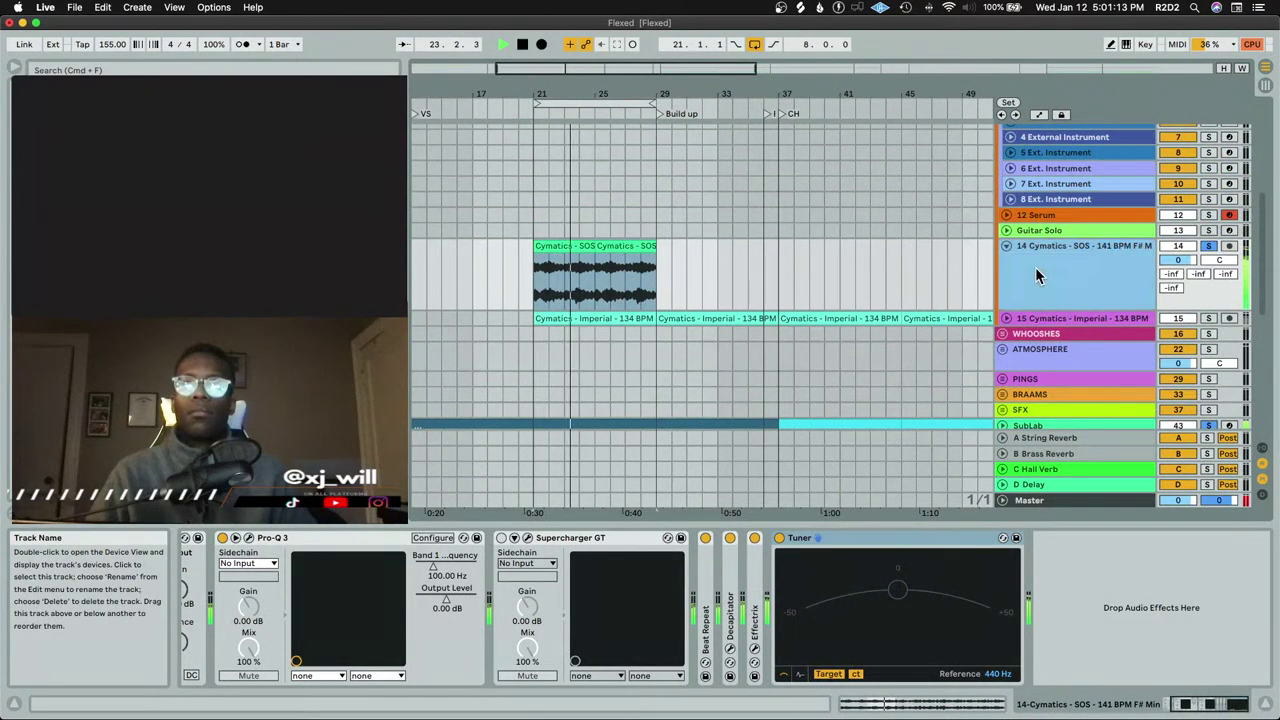
click(627, 245)
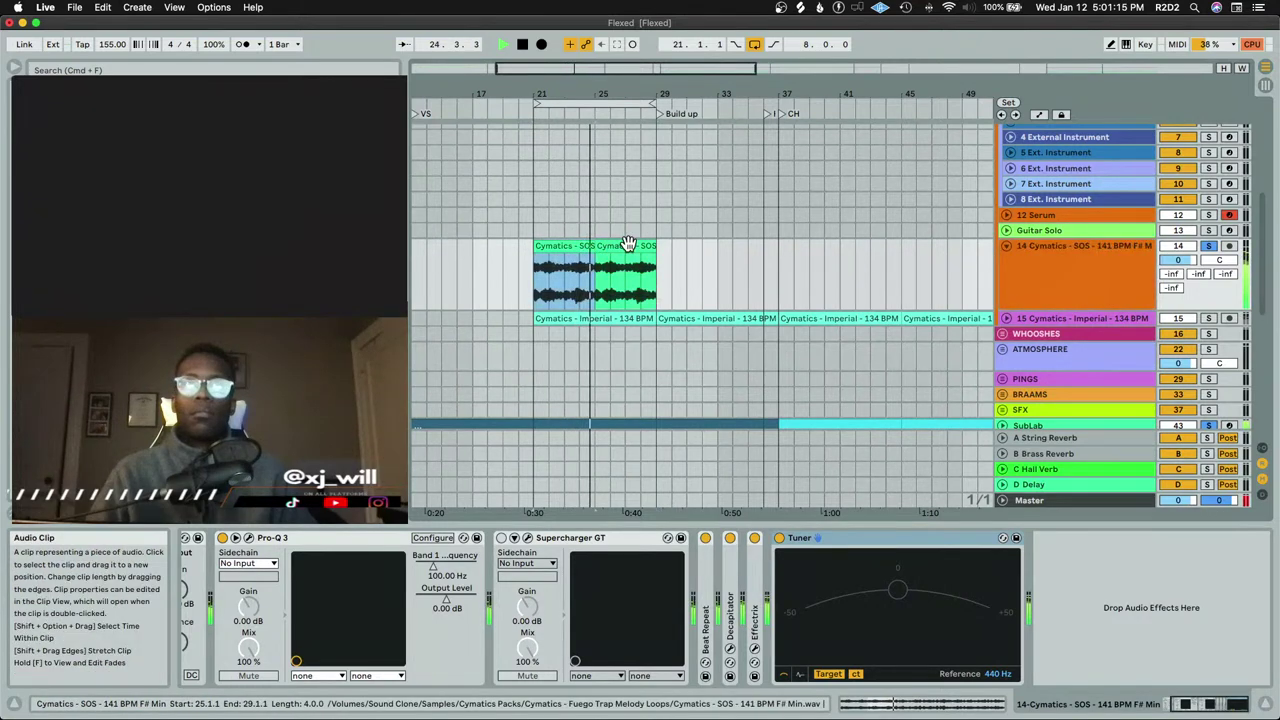
double_click(566, 250)
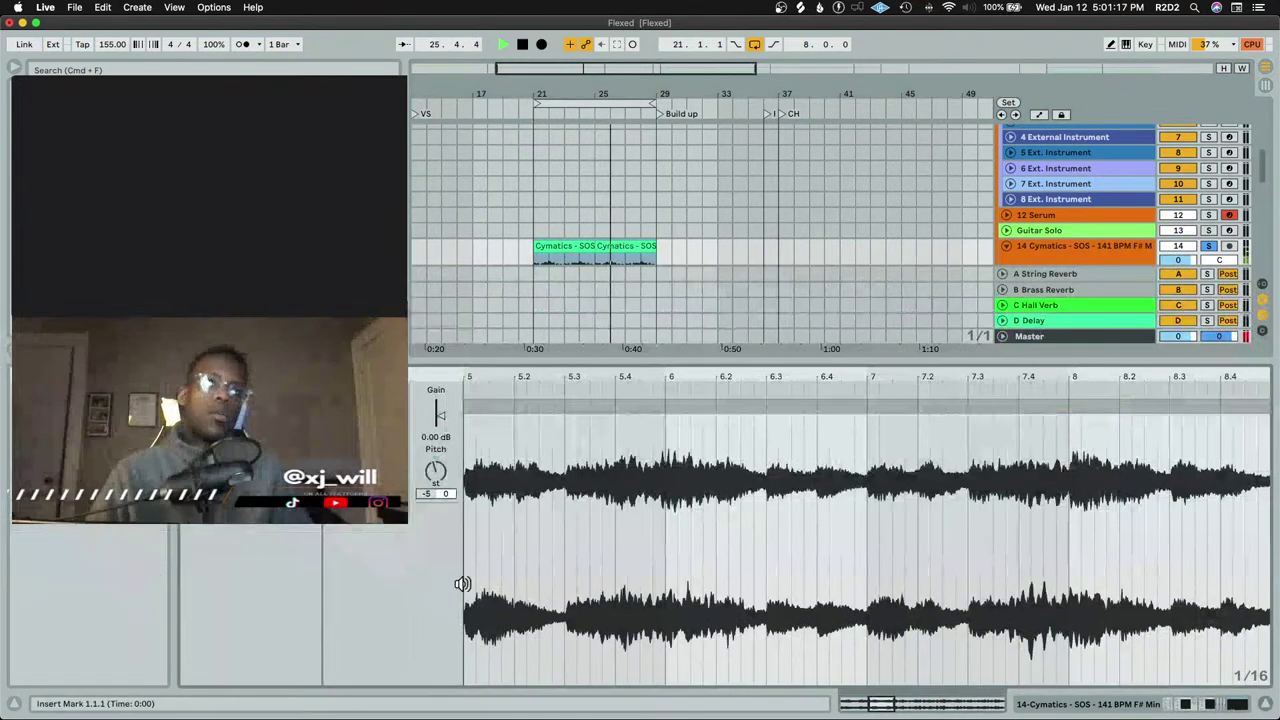
scroll(441, 473, down, 1)
scroll(441, 473, down, 2)
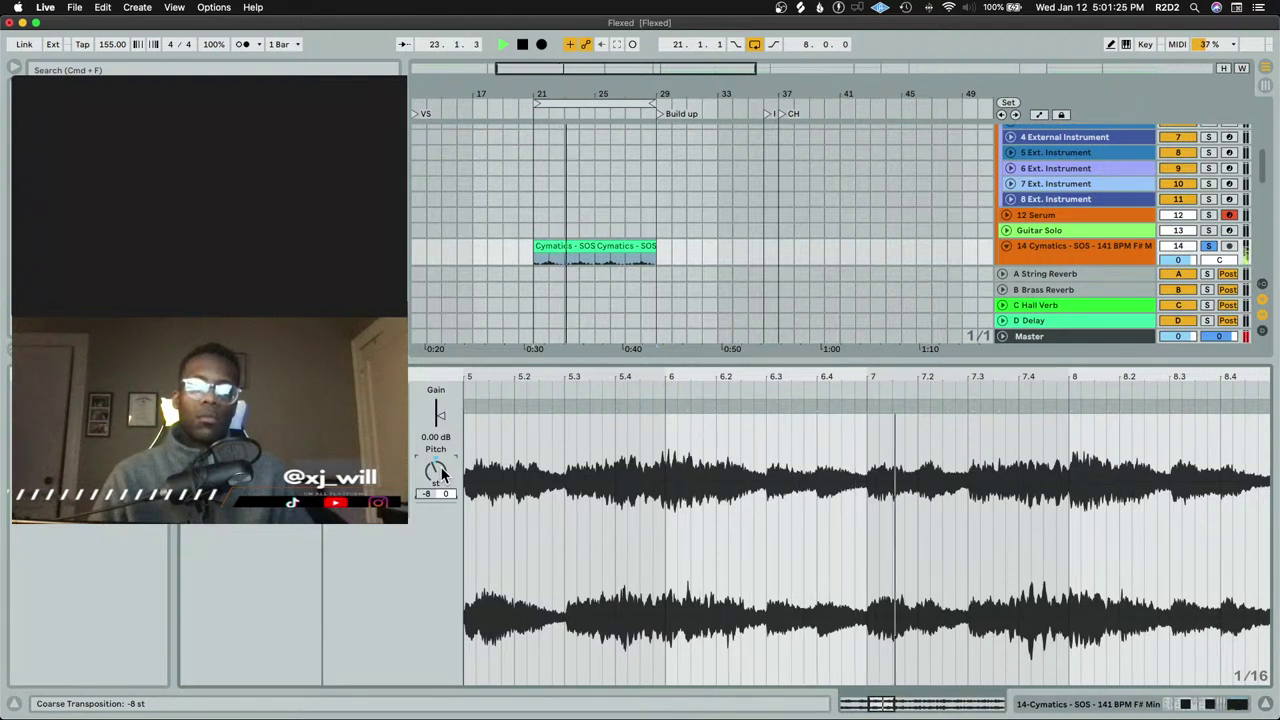
scroll(441, 473, down, 1)
scroll(441, 473, up, 1)
key(shift+Tab)
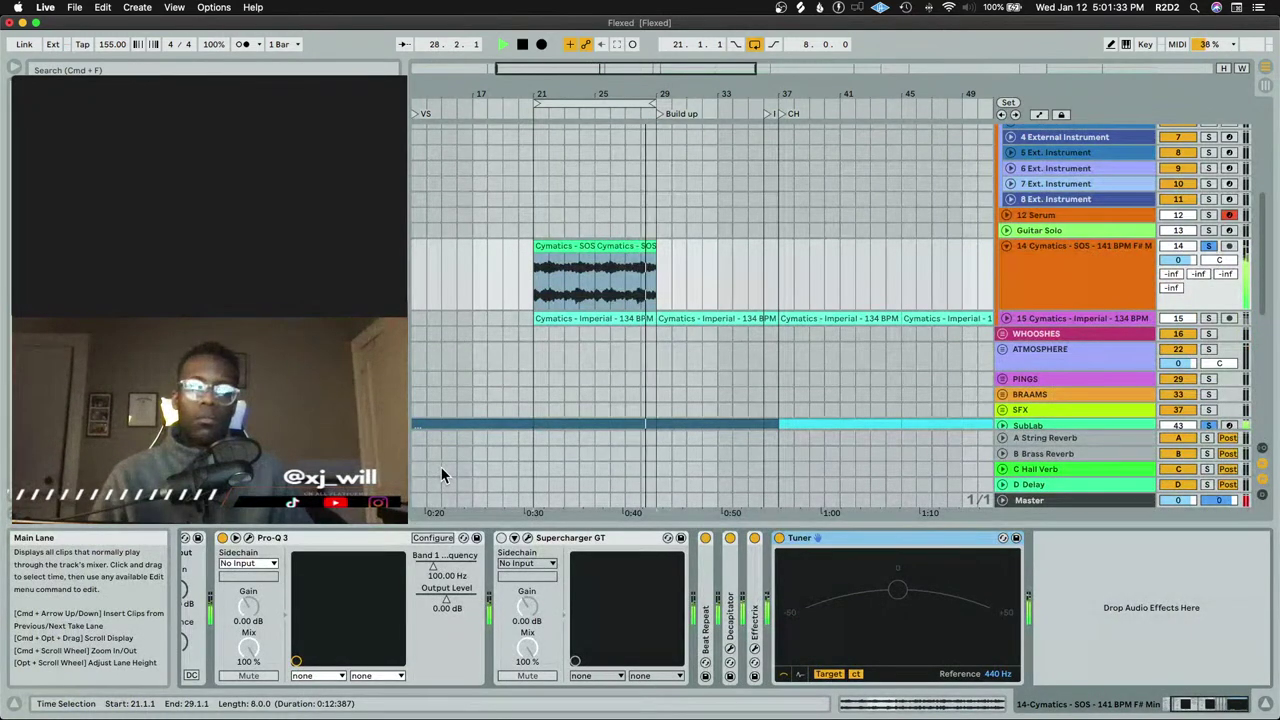
Try the two Cymatics - SOS clips at -5 st and then -4 st, replaying the loop against SubLab
key(shift+Tab)
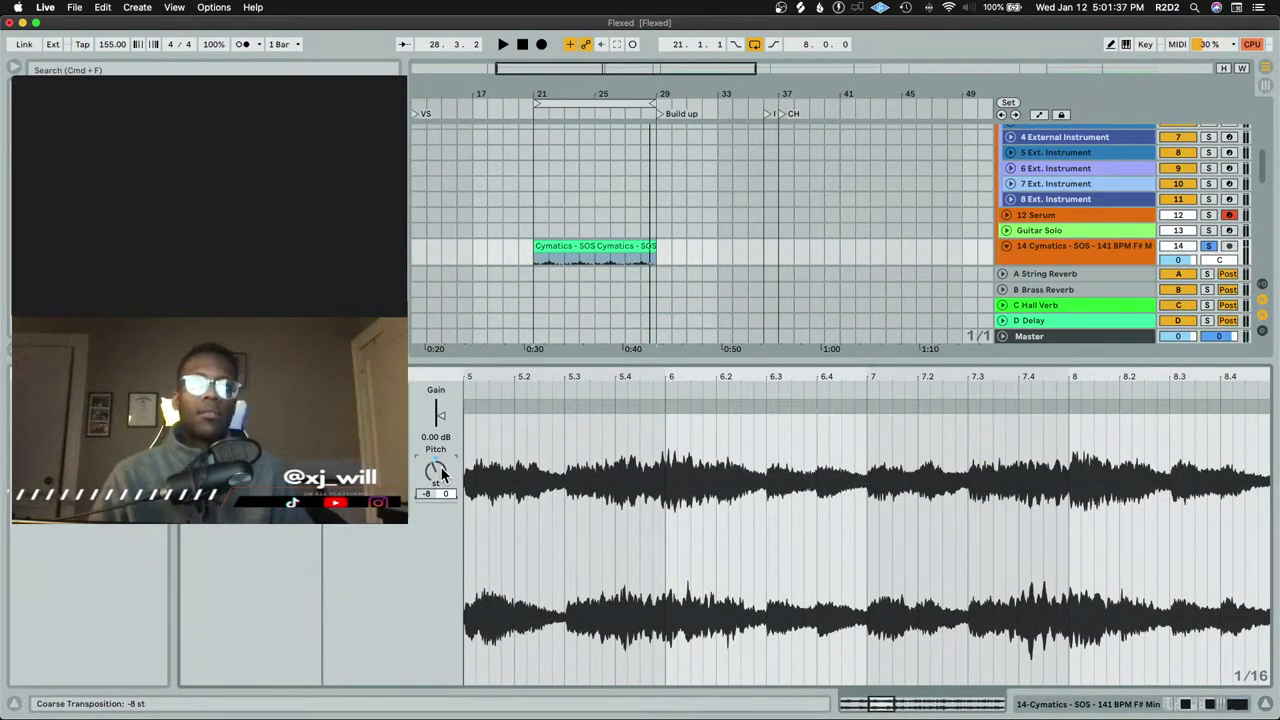
scroll(437, 470, up, 1)
key(space)
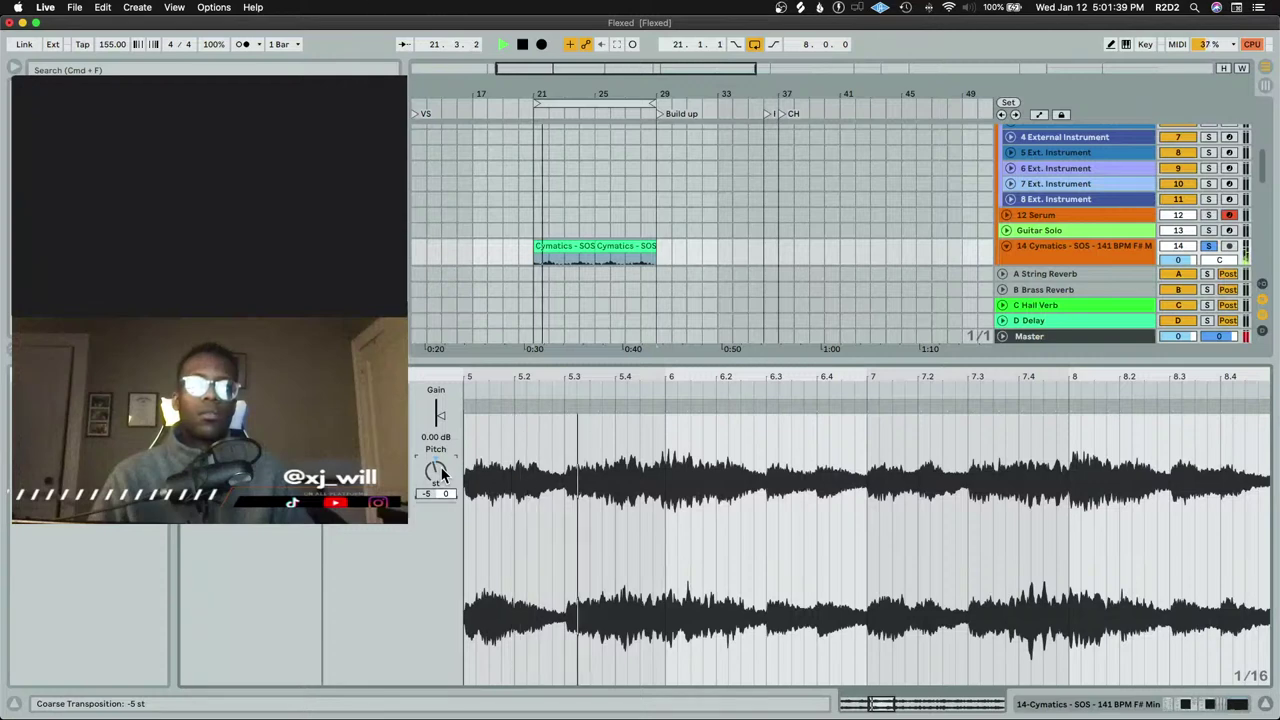
scroll(441, 473, up, 1)
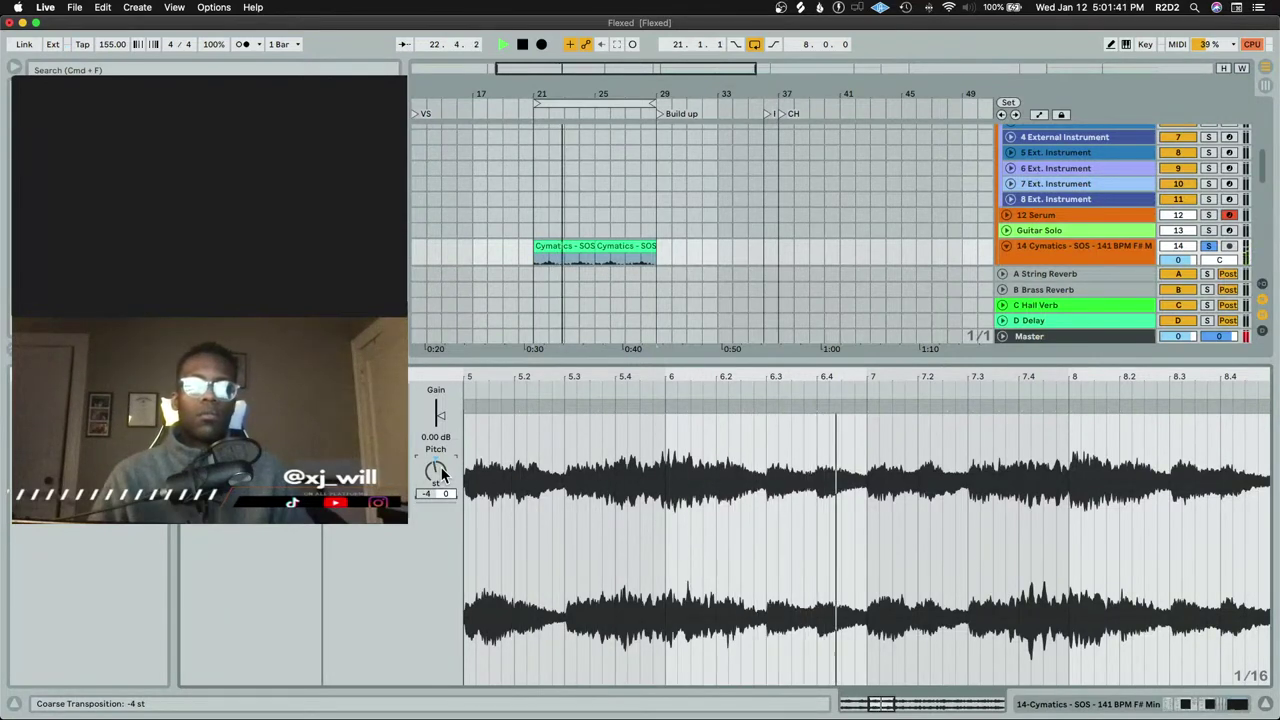
key(shift+Tab)
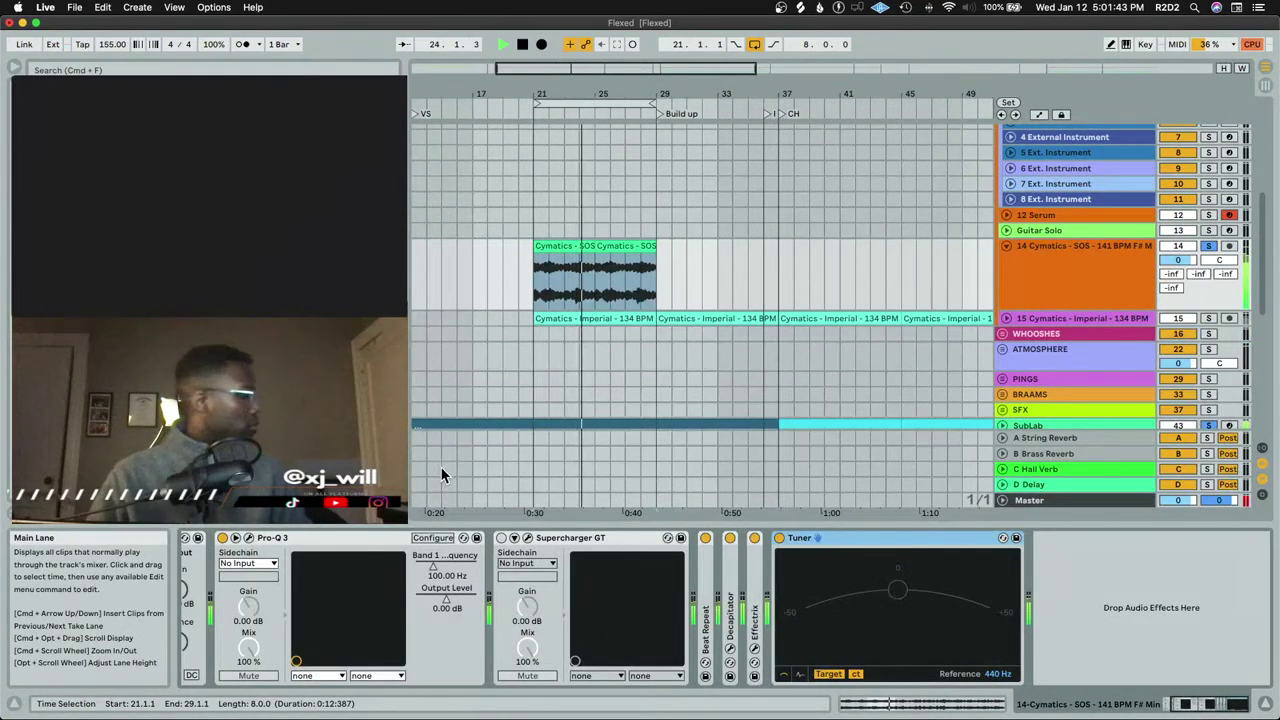
key(space)
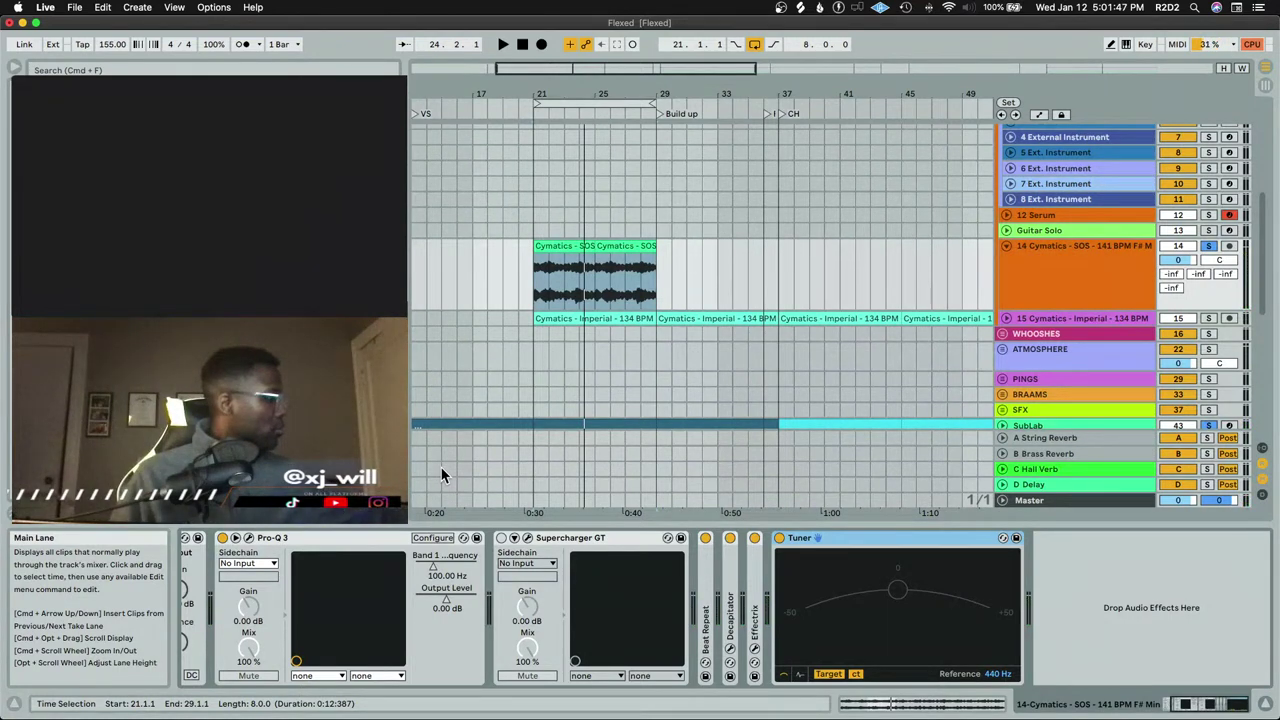
key(space)
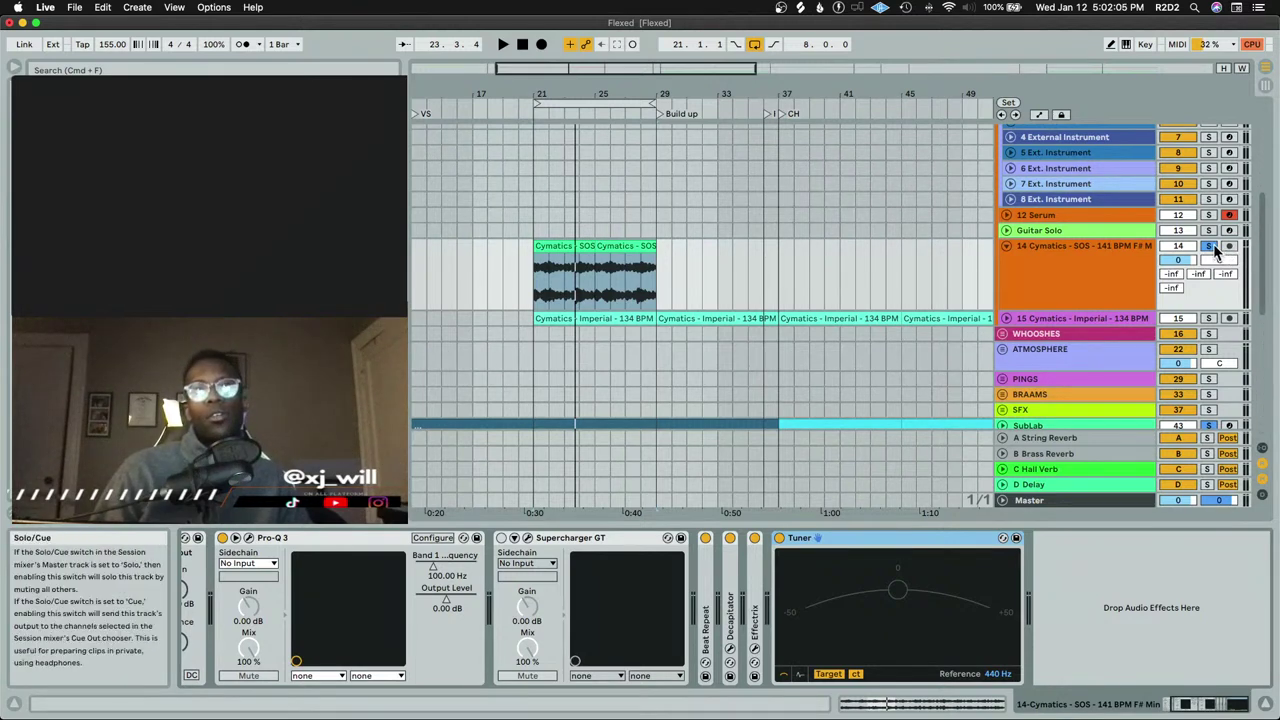
Turn off solo on track 14 and SubLab
scroll(1055, 283, down, 3)
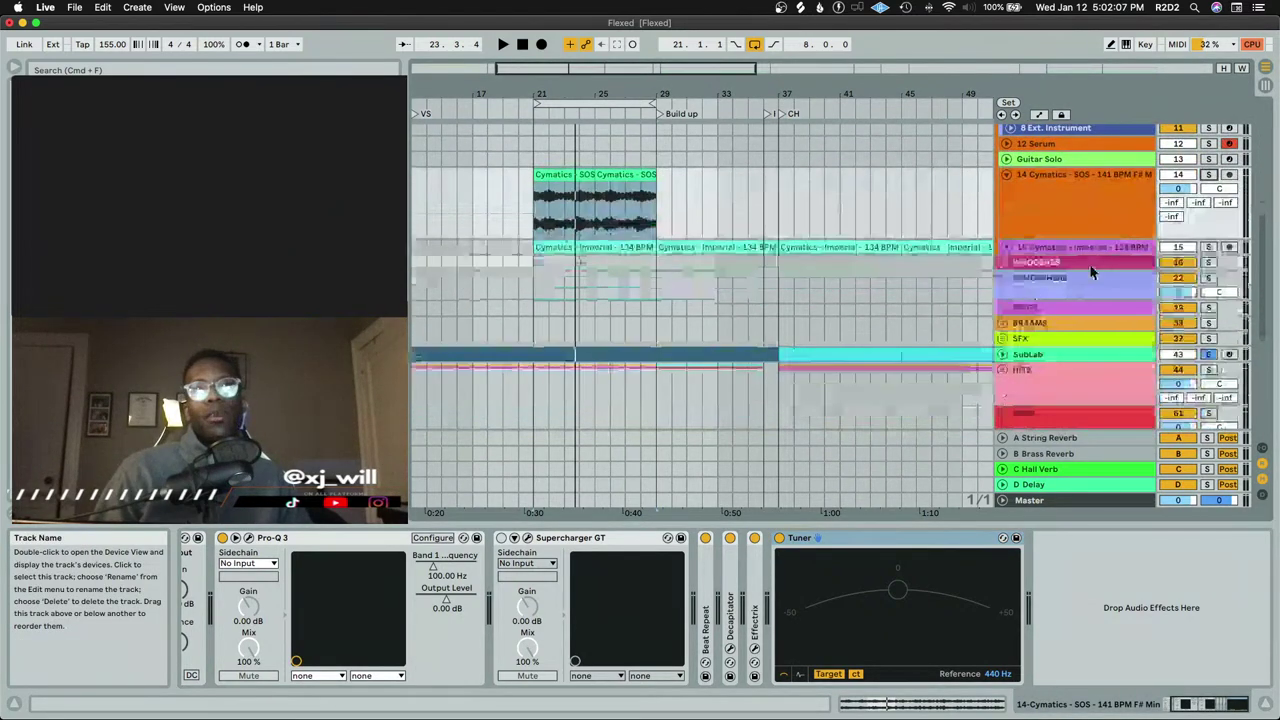
scroll(1100, 290, down, 2)
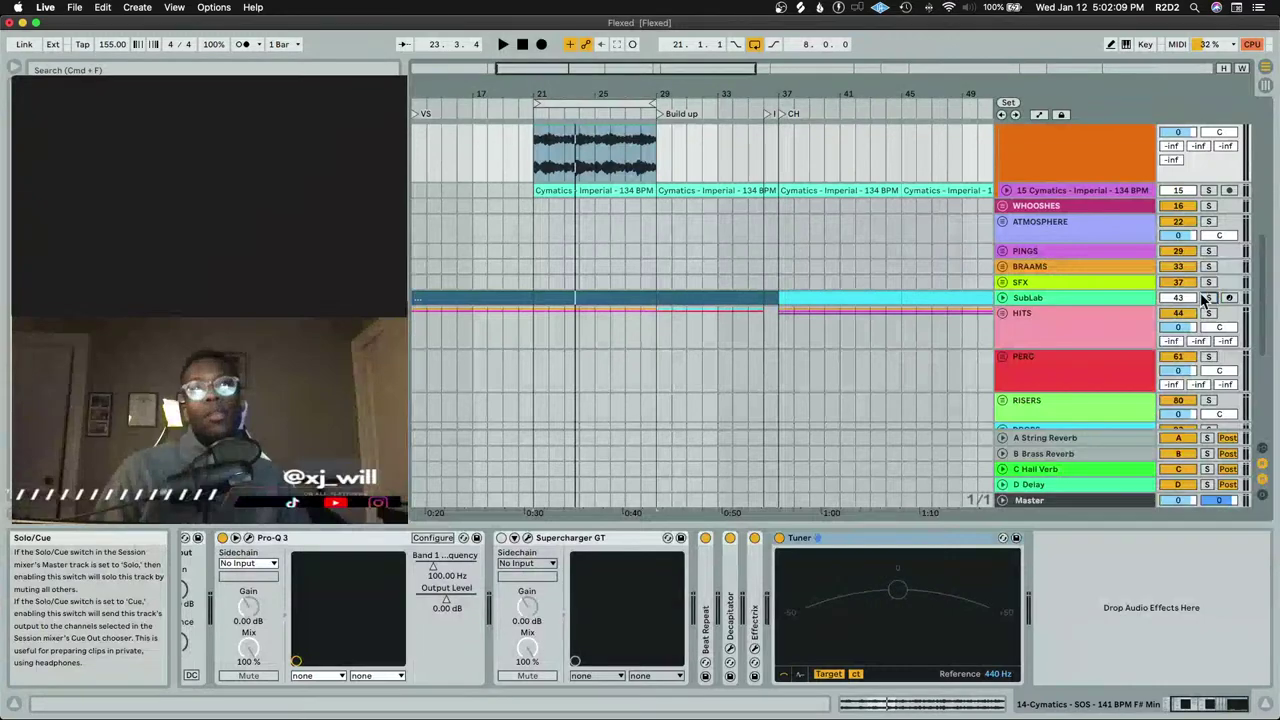
scroll(594, 244, down, 10)
key(shift+Tab)
key(shift+Tab)
scroll(594, 244, up, 10)
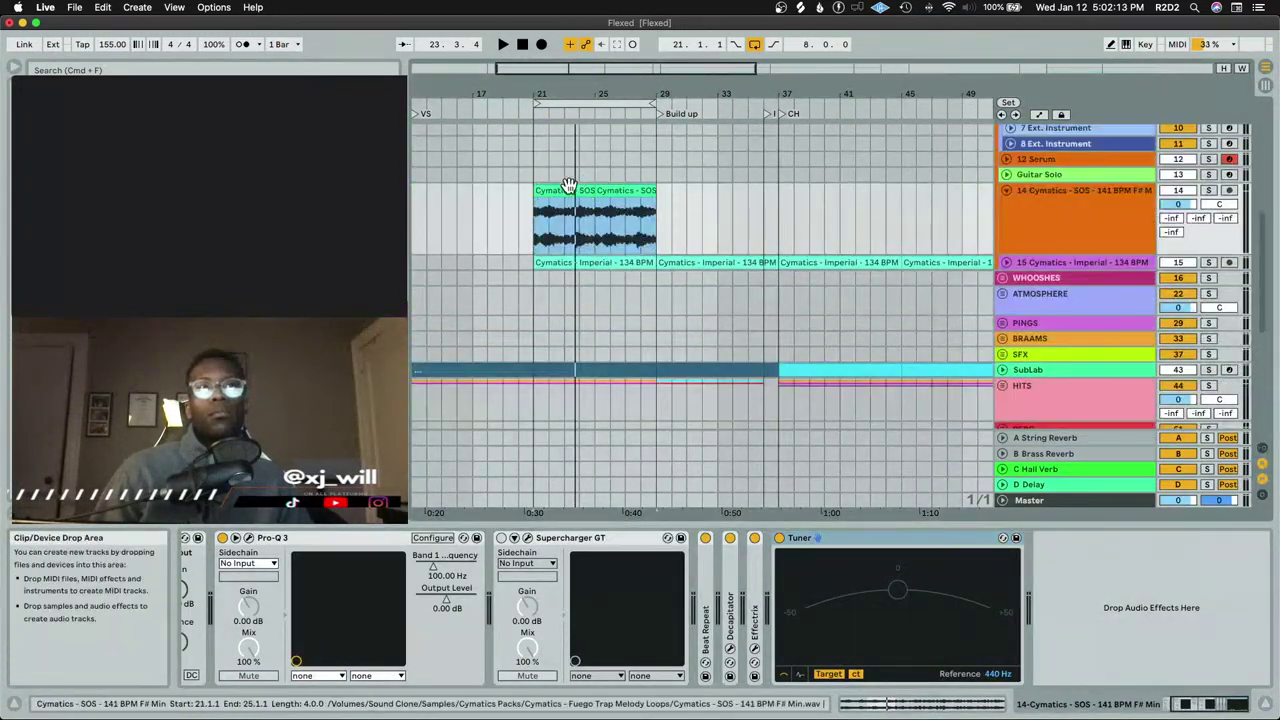
Play the loop and solo track 14 while it runs
key(space)
scroll(1017, 251, up, 4)
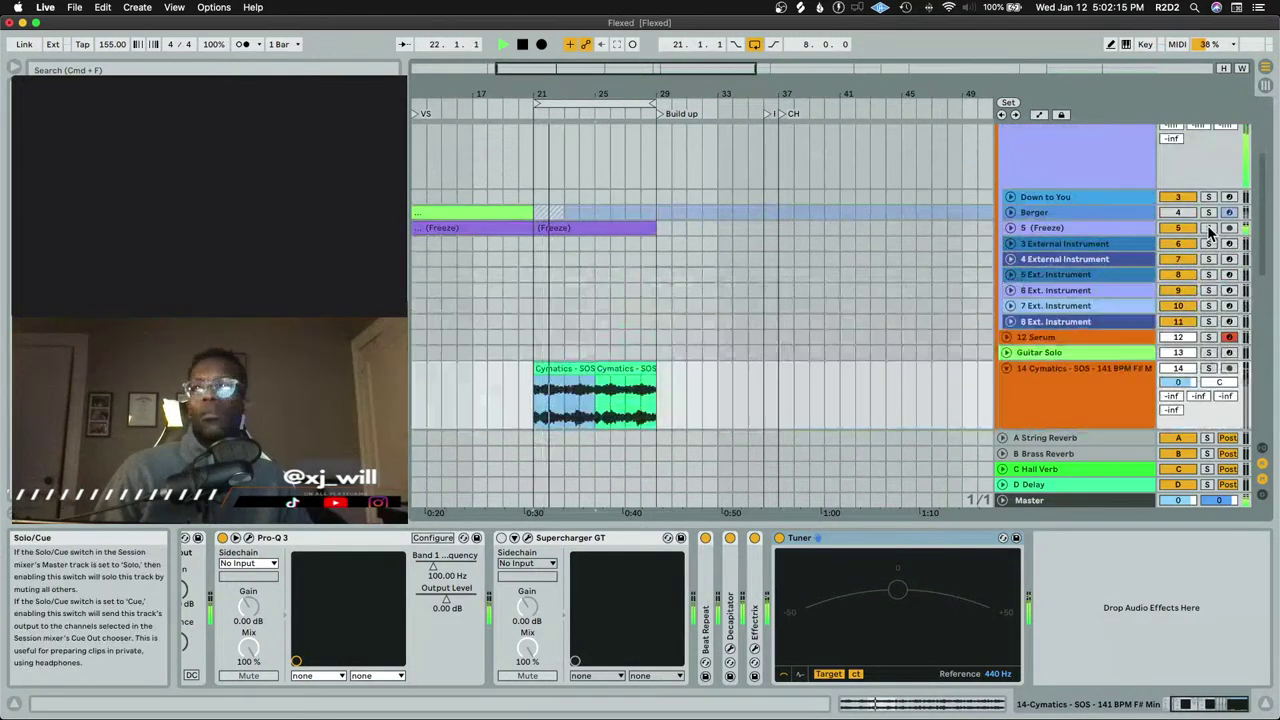
click(1208, 368)
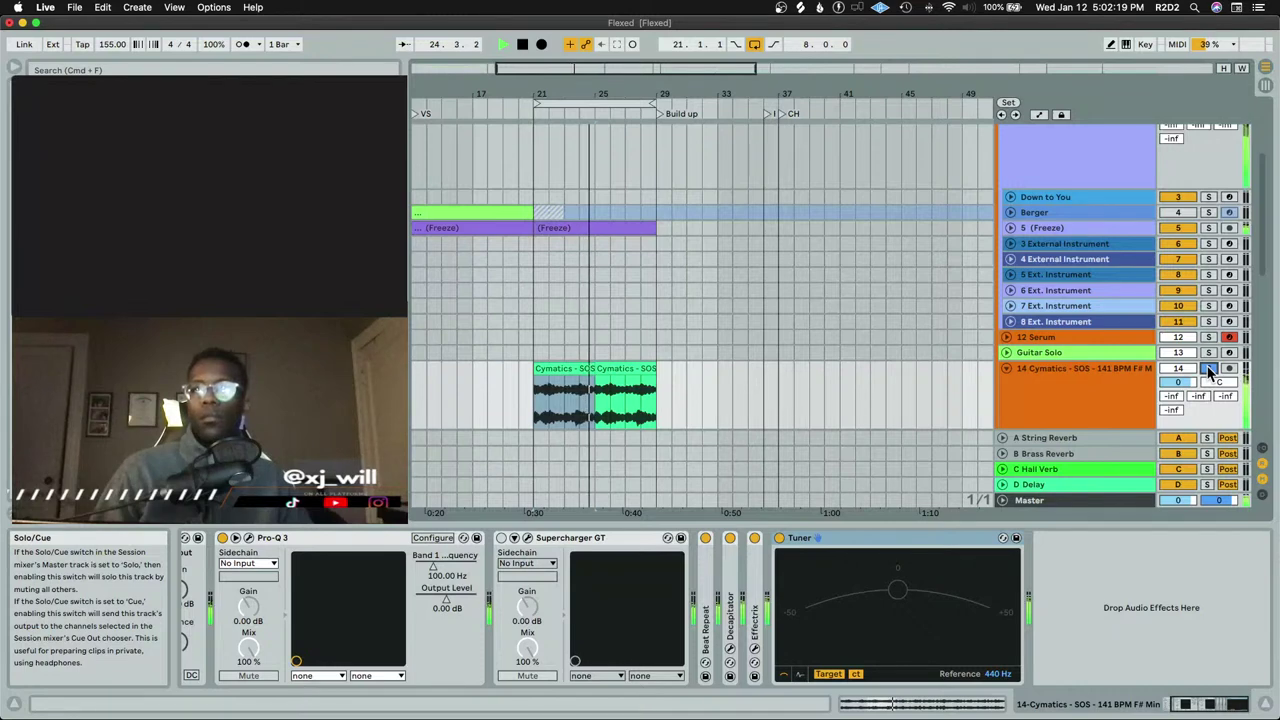
Set the transposition of both Cymatics - SOS clips to -3 st during playback
click(628, 368)
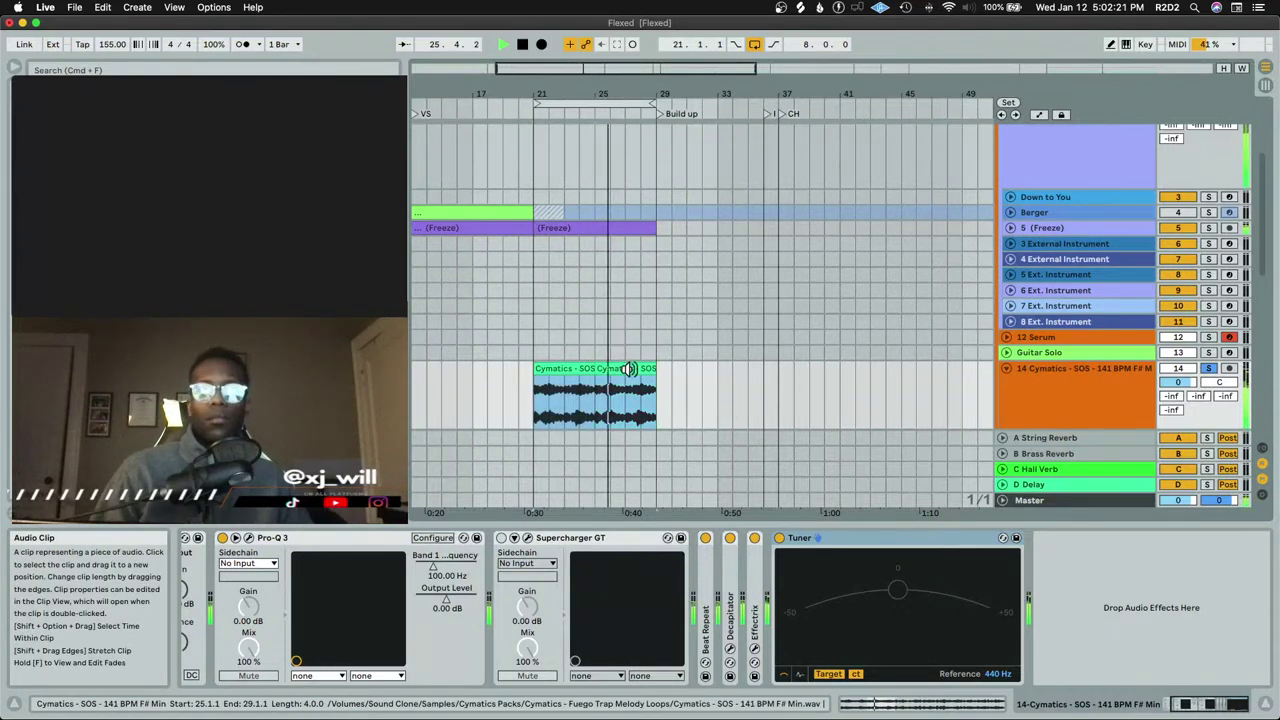
double_click(628, 368)
click(570, 358)
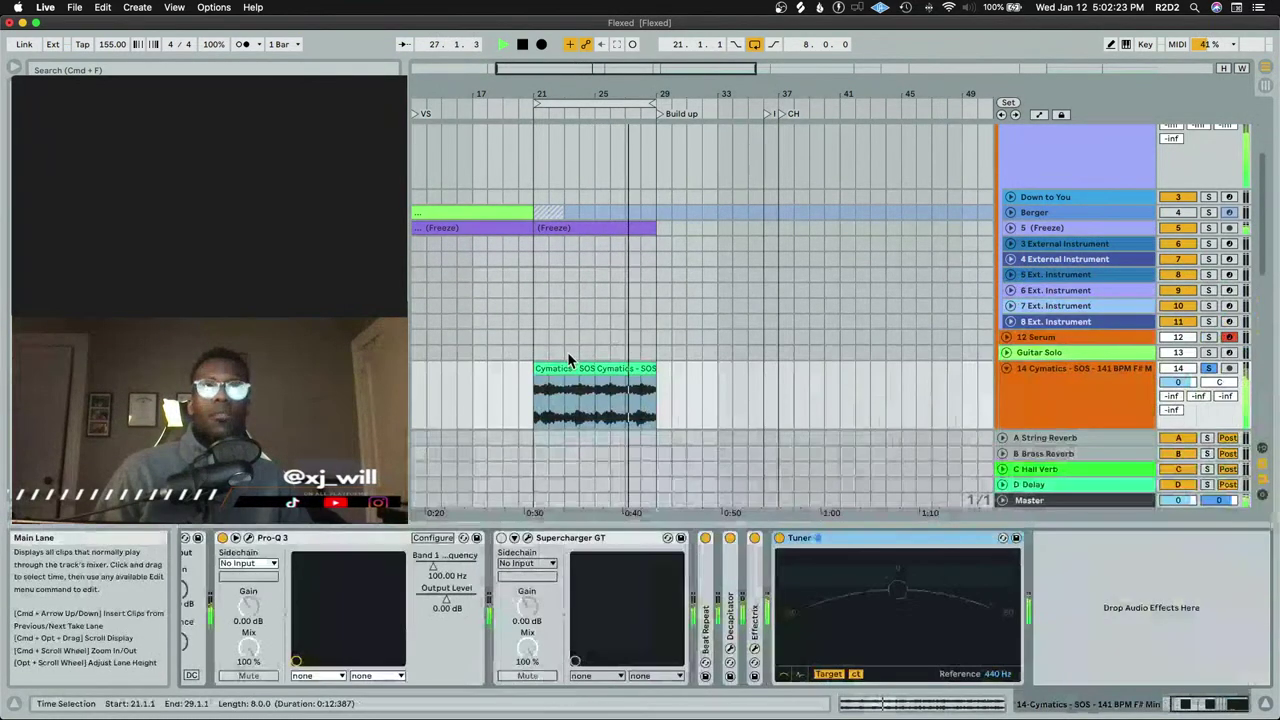
click(566, 364)
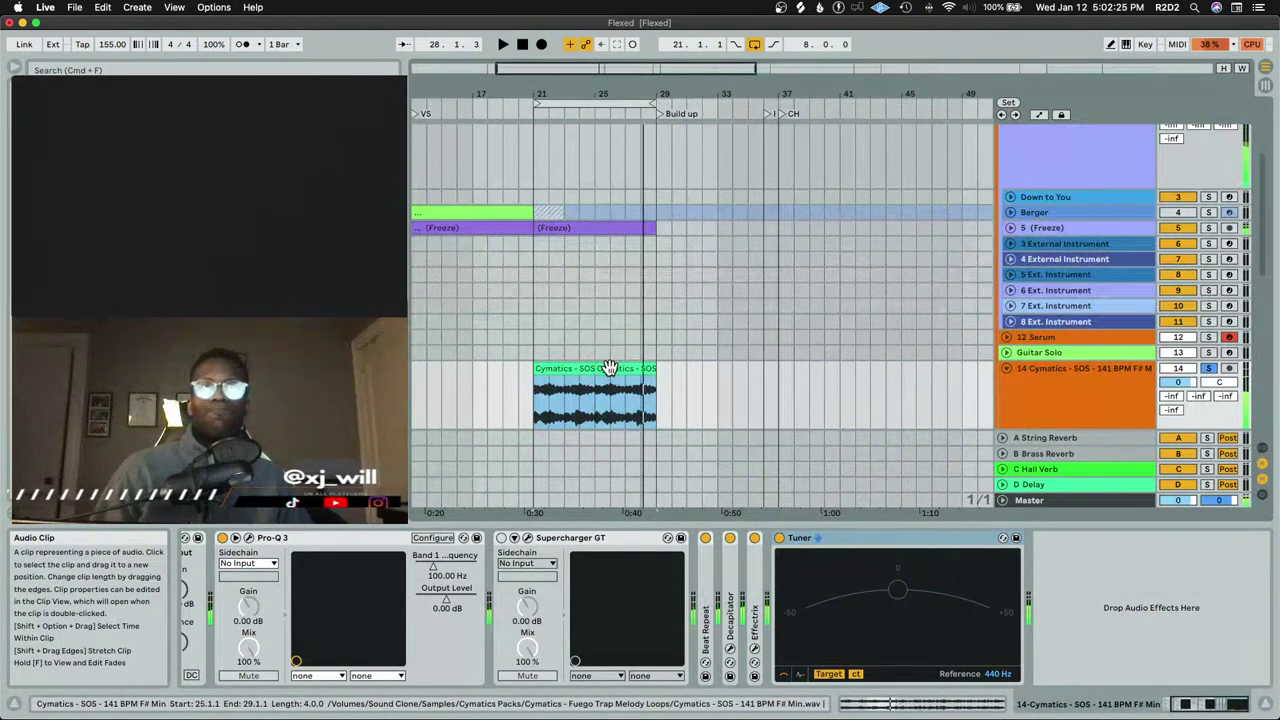
double_click(610, 367)
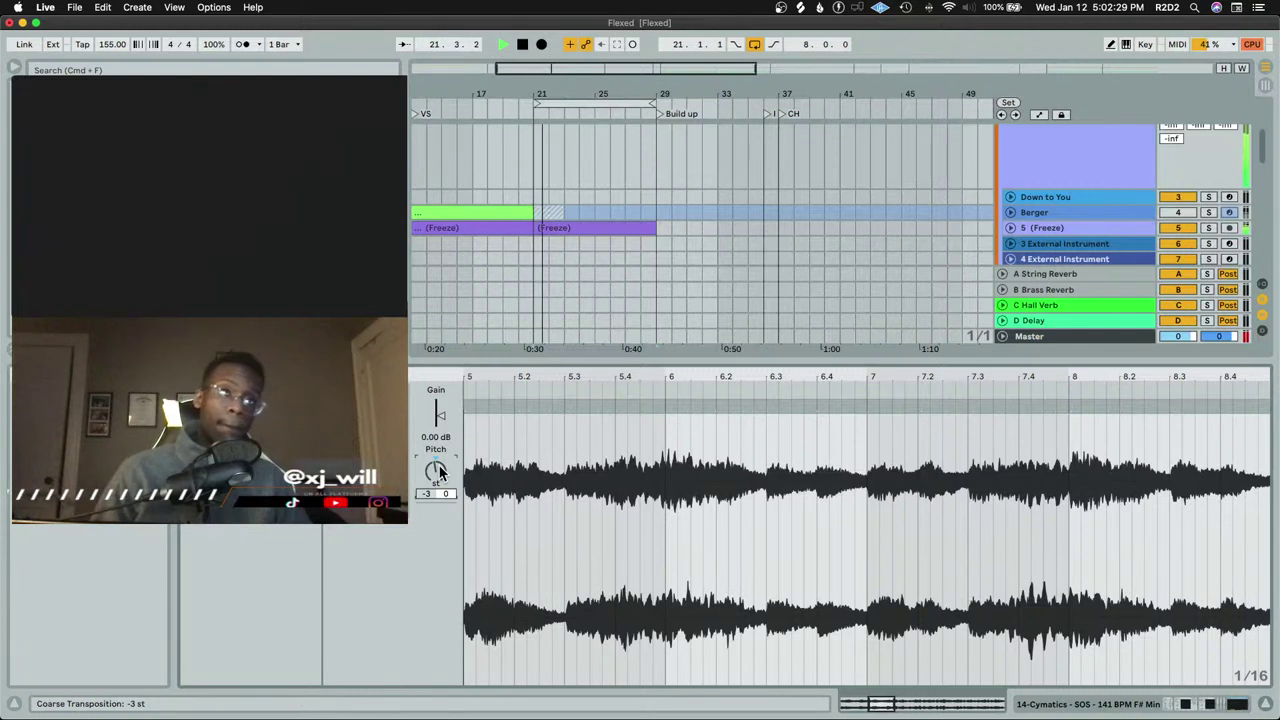
Try both Cymatics - SOS clips at -1 st, 0 st and -2 st during playback, leaving them at -2 st
scroll(440, 472, up, 1)
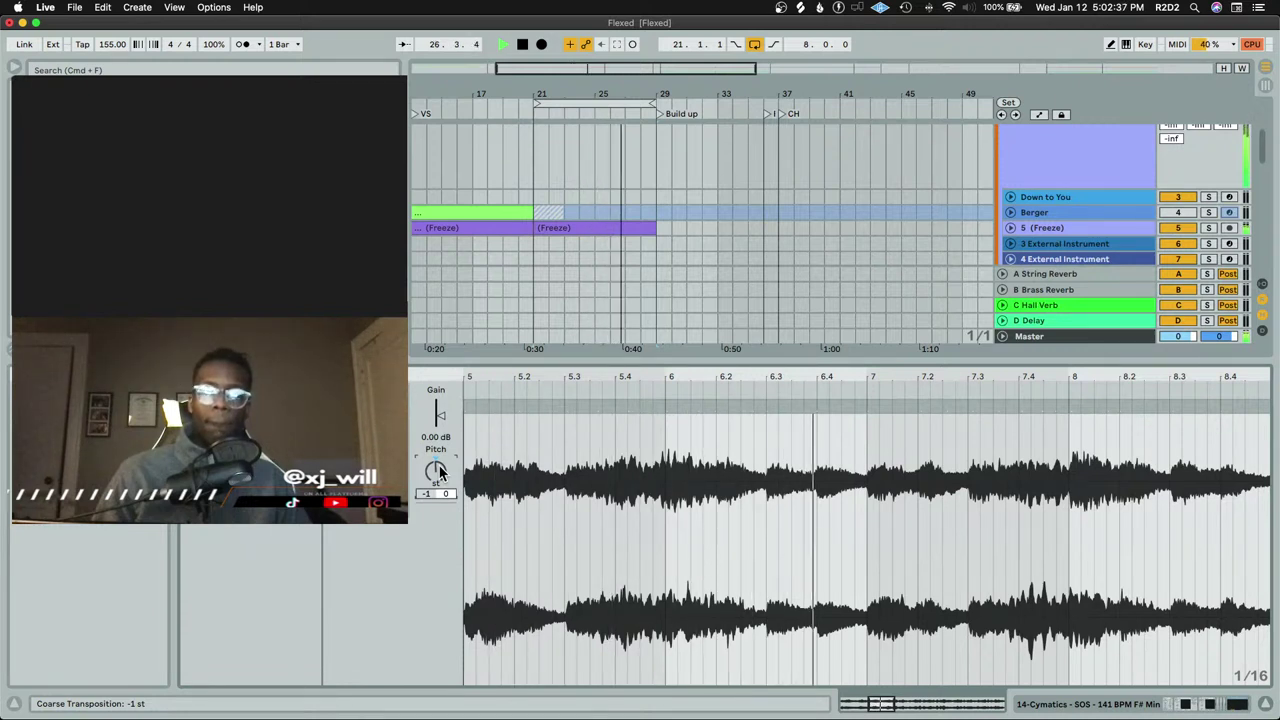
drag(440, 472, 440, 468)
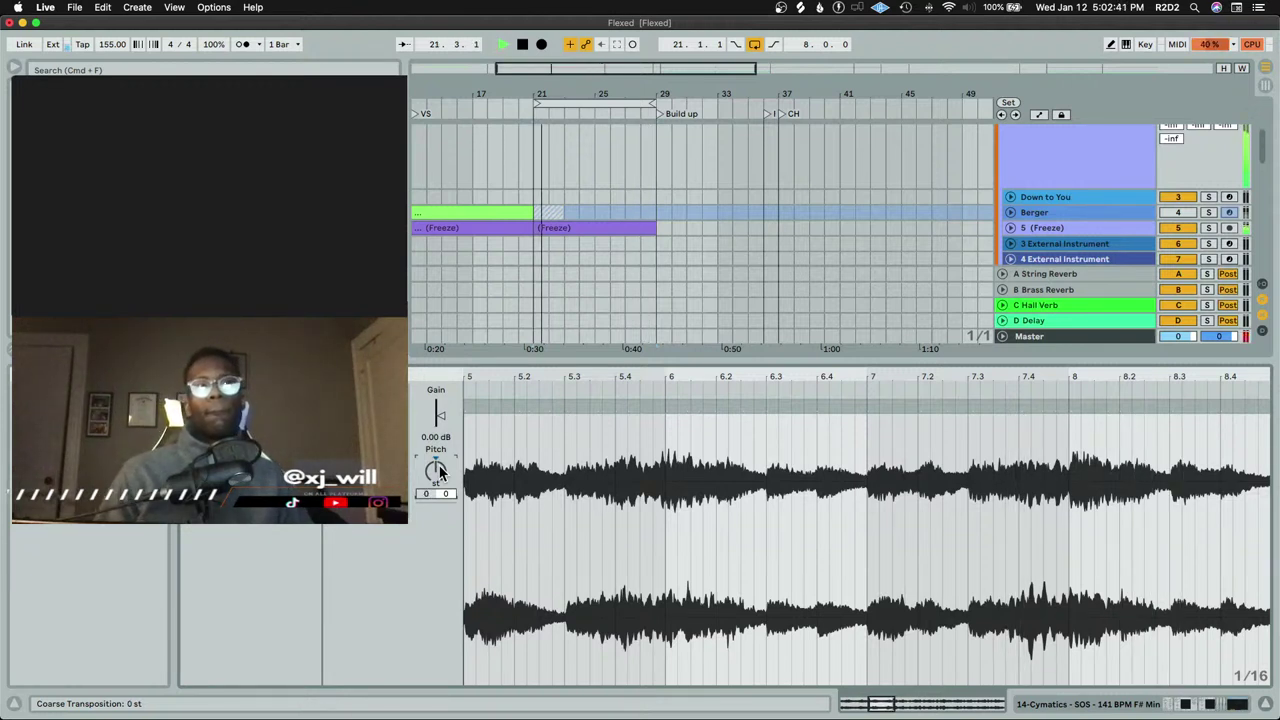
key(space)
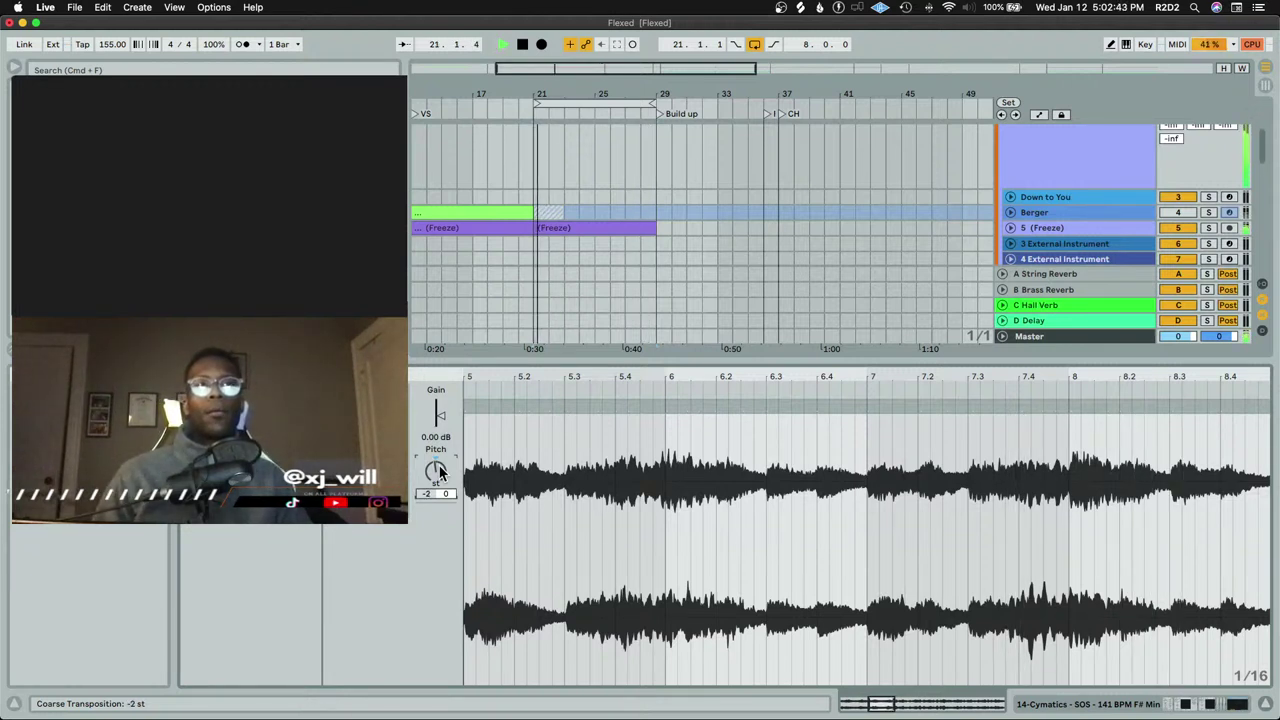
key(space)
Consolidate the first Cymatics - SOS clip at bar 21 and open the consolidated clip for editing
click(570, 367)
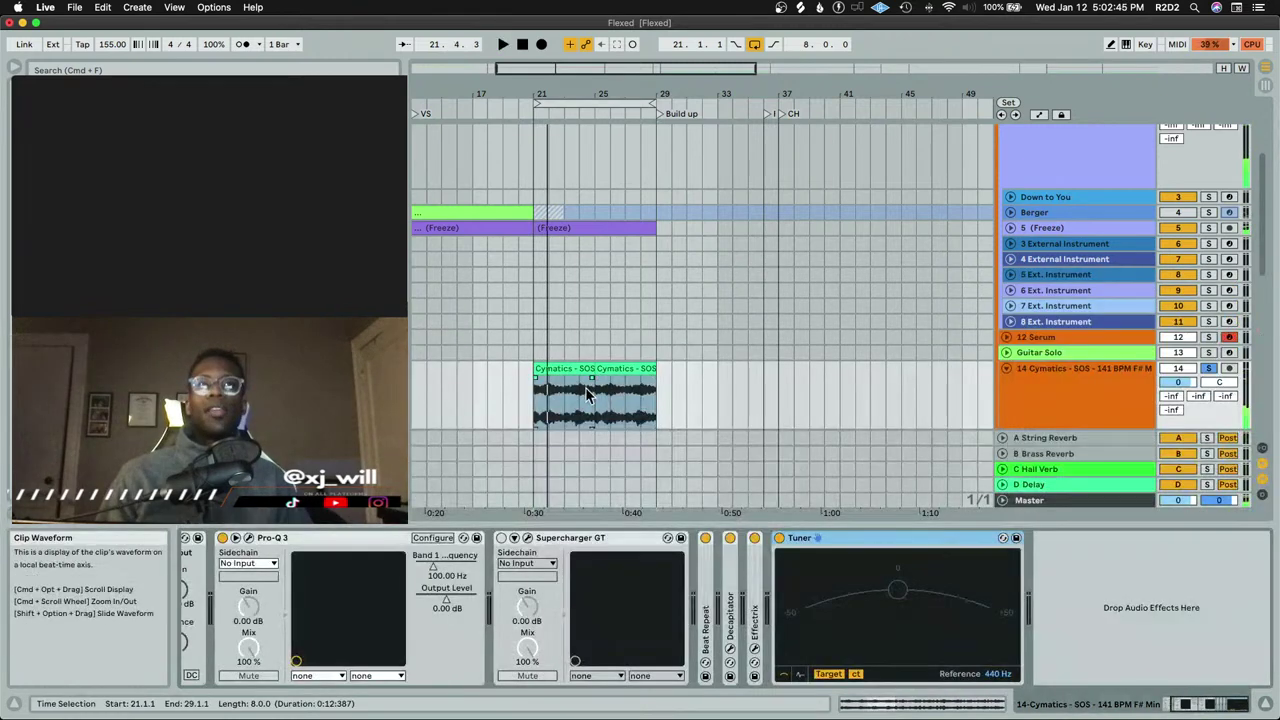
key(super+j)
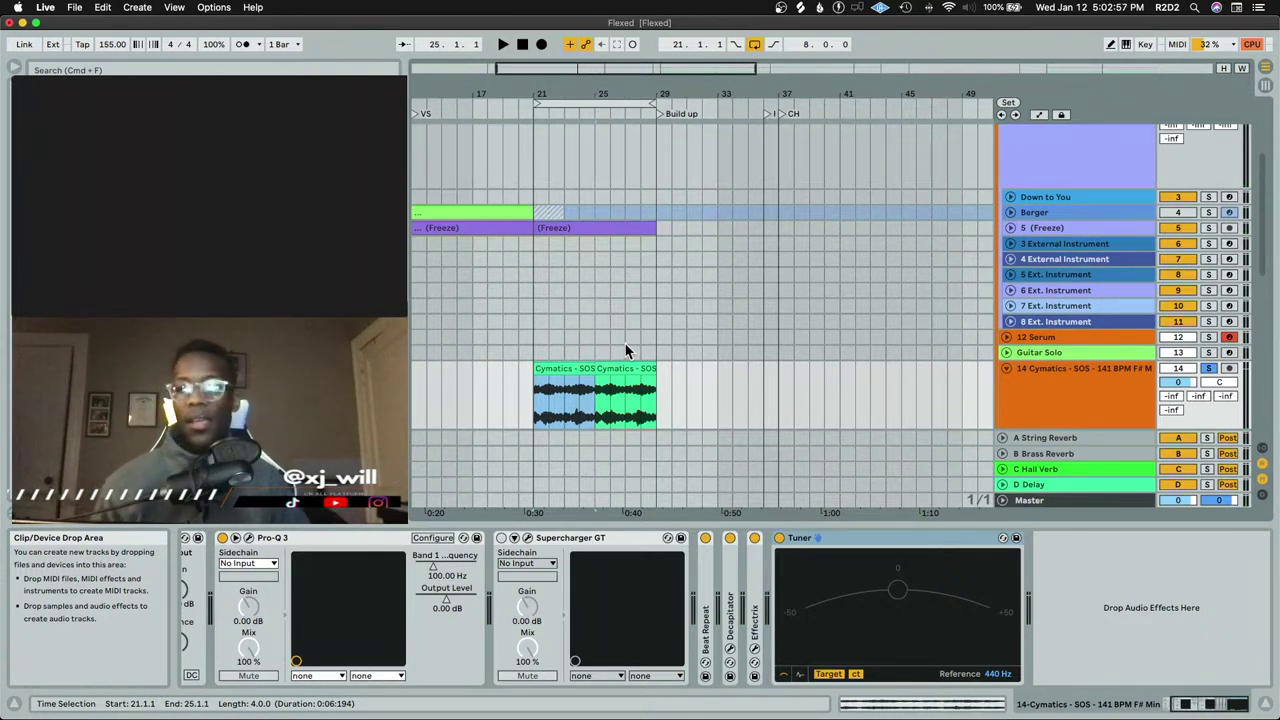
double_click(571, 371)
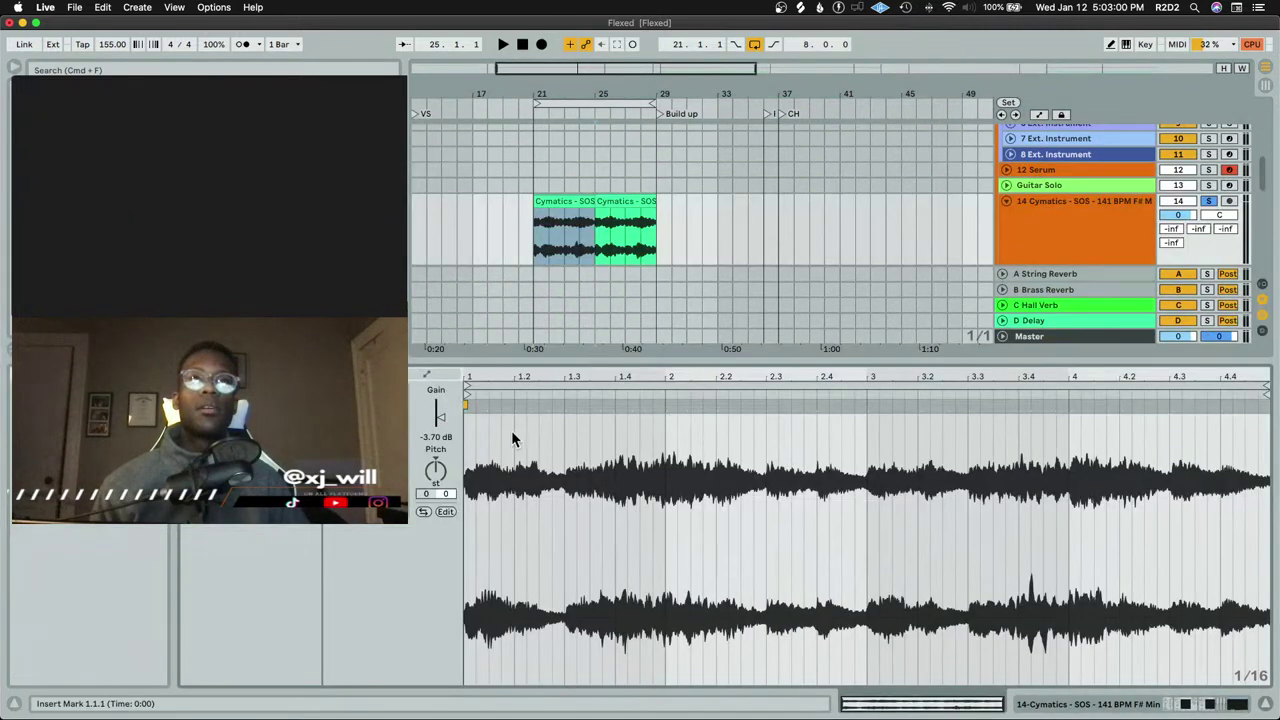
Show the consolidated clip's transposition envelope, play the loop briefly, and hide the envelope again
click(431, 369)
key(space)
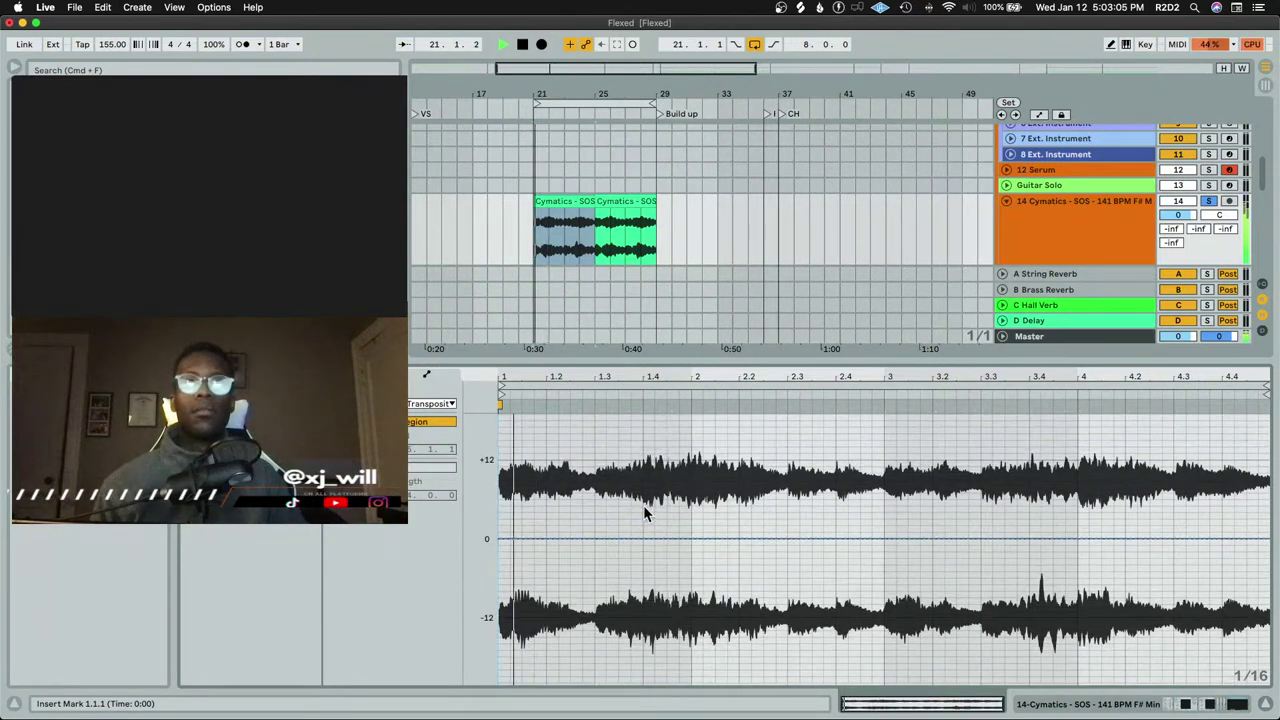
key(space)
click(431, 370)
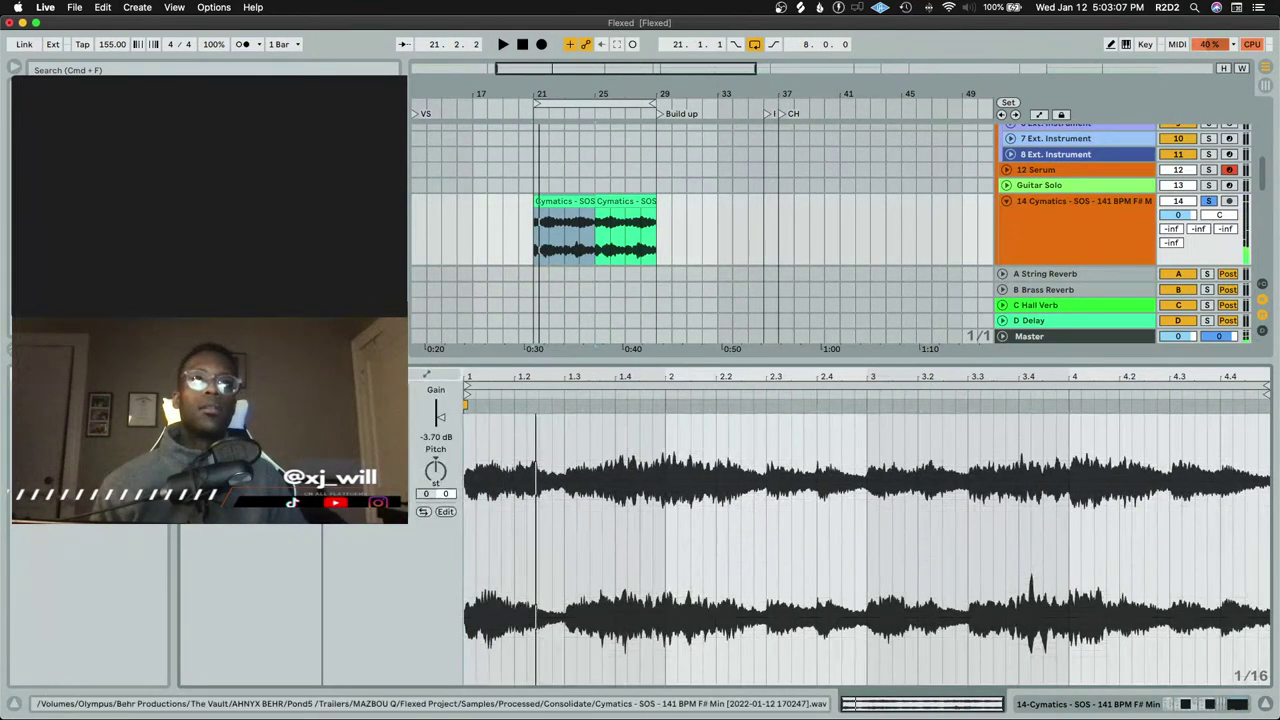
key(space)
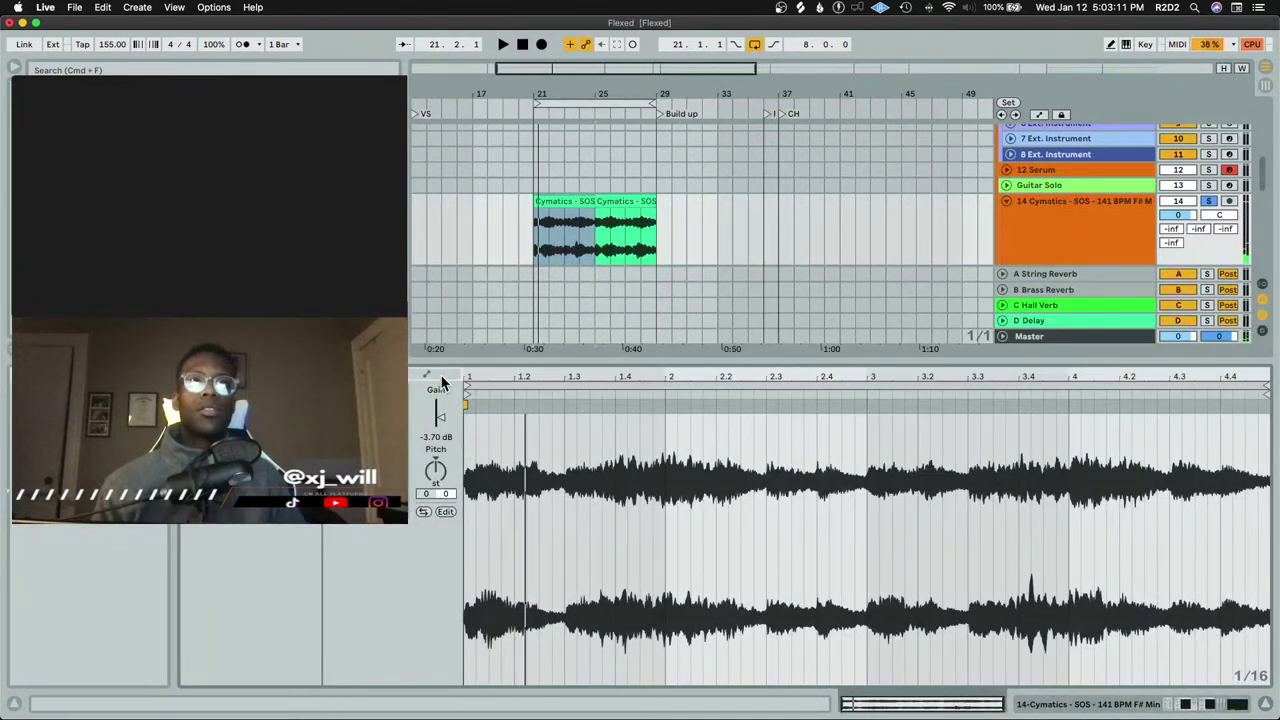
Try lowering the clip's transposition envelope to about -2.38 st between 1.2.1 and 1.3.1, play it, and undo the change
click(441, 379)
drag(542, 566, 572, 560)
key(space)
key(space)
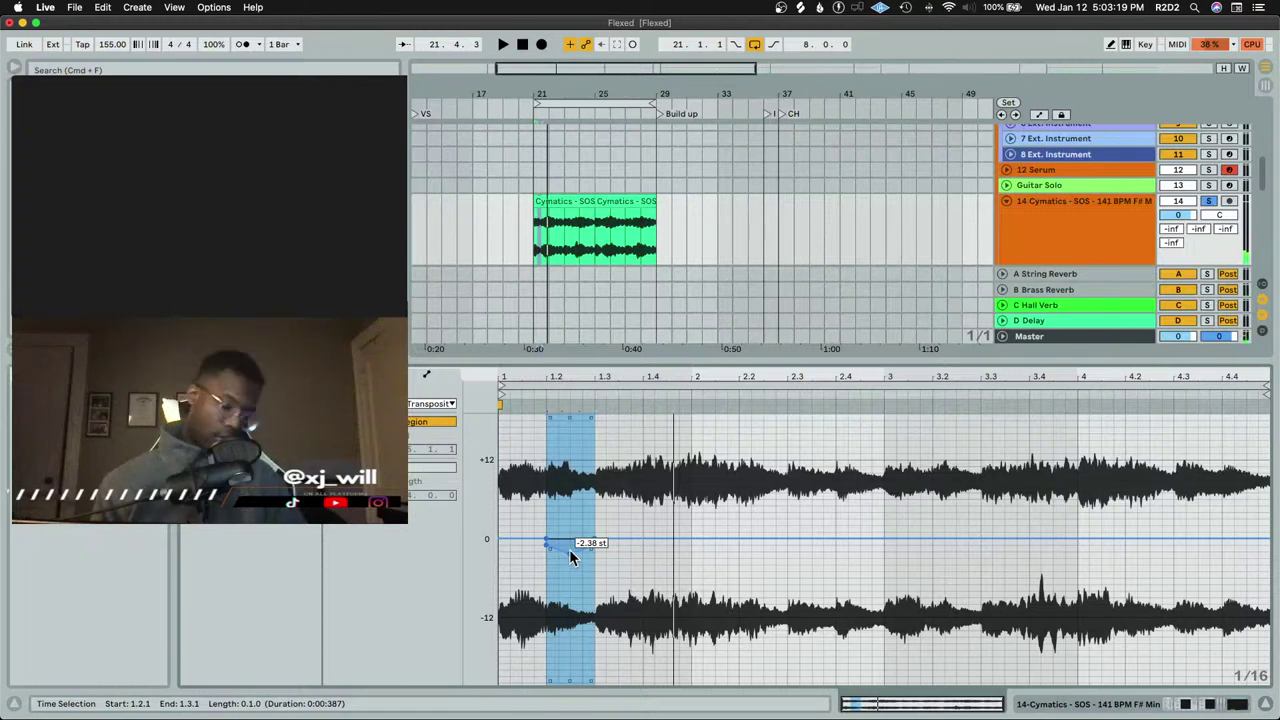
key(super+z)
Turn off Effectrix on track 14 and play the loop
key(shift+Tab)
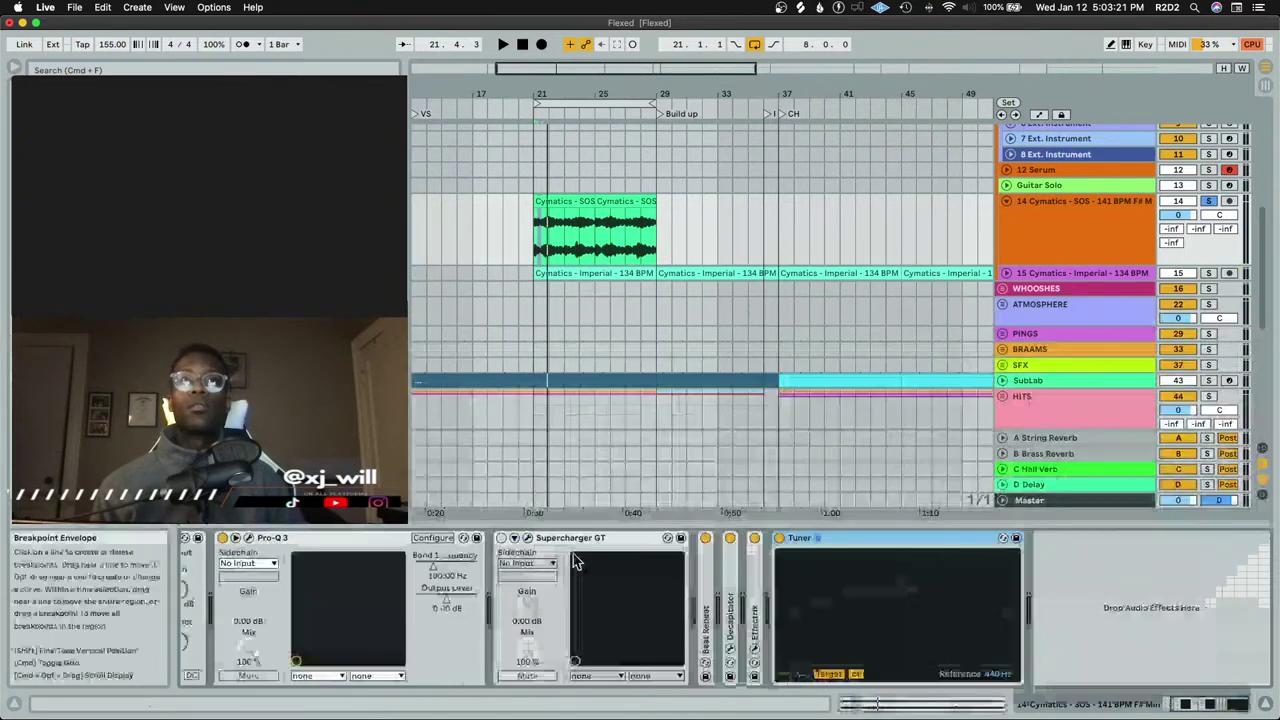
click(755, 541)
key(space)
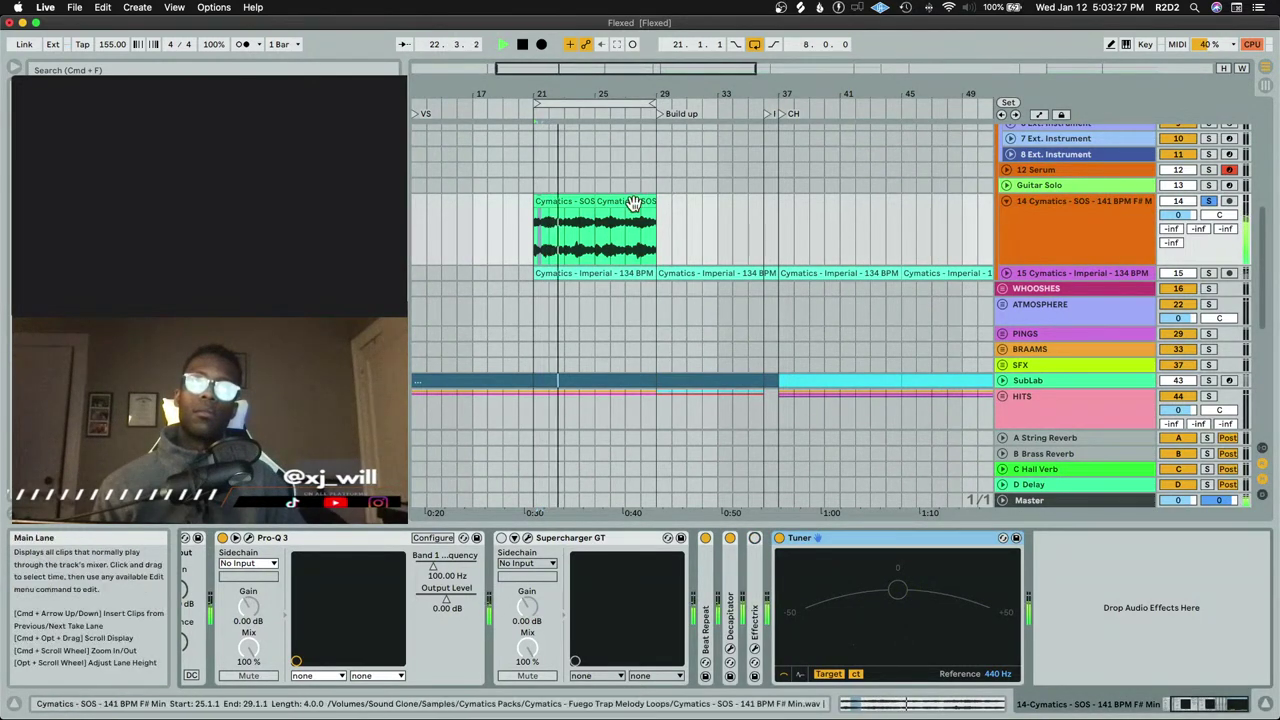
click(573, 200)
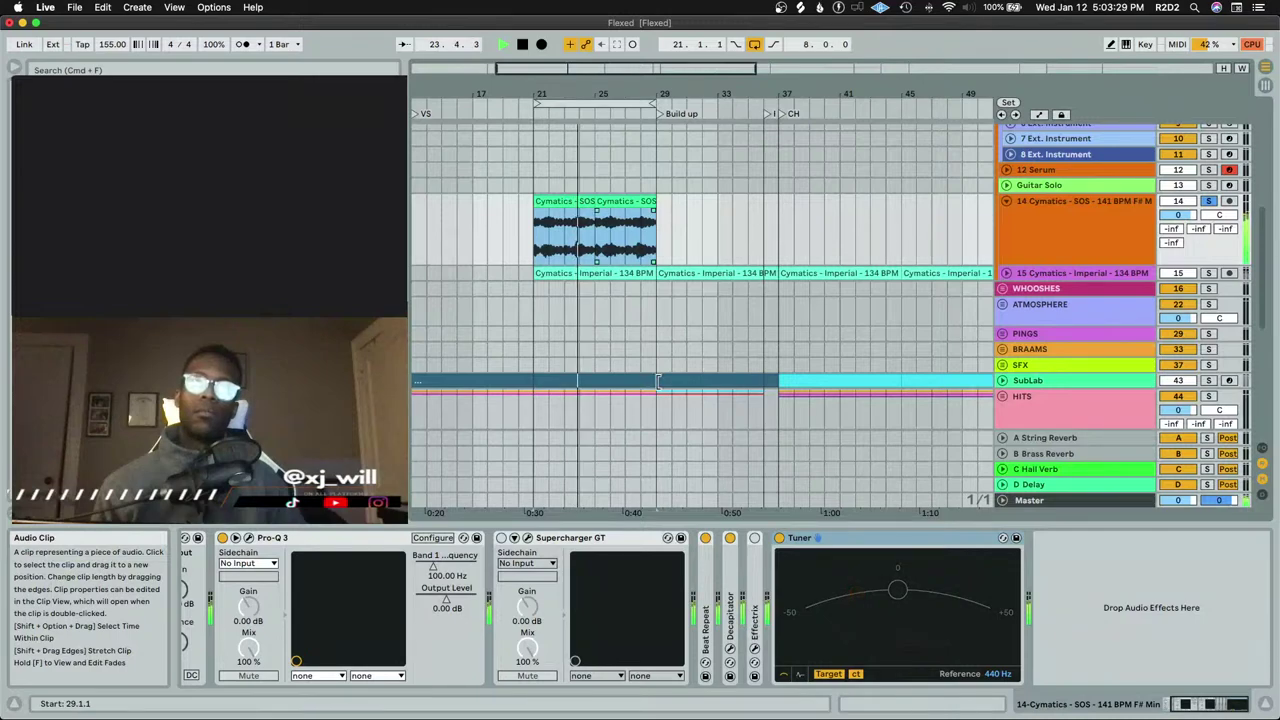
Turn off solo on the Omnisphere group and replay the loop
scroll(1108, 220, up, 5)
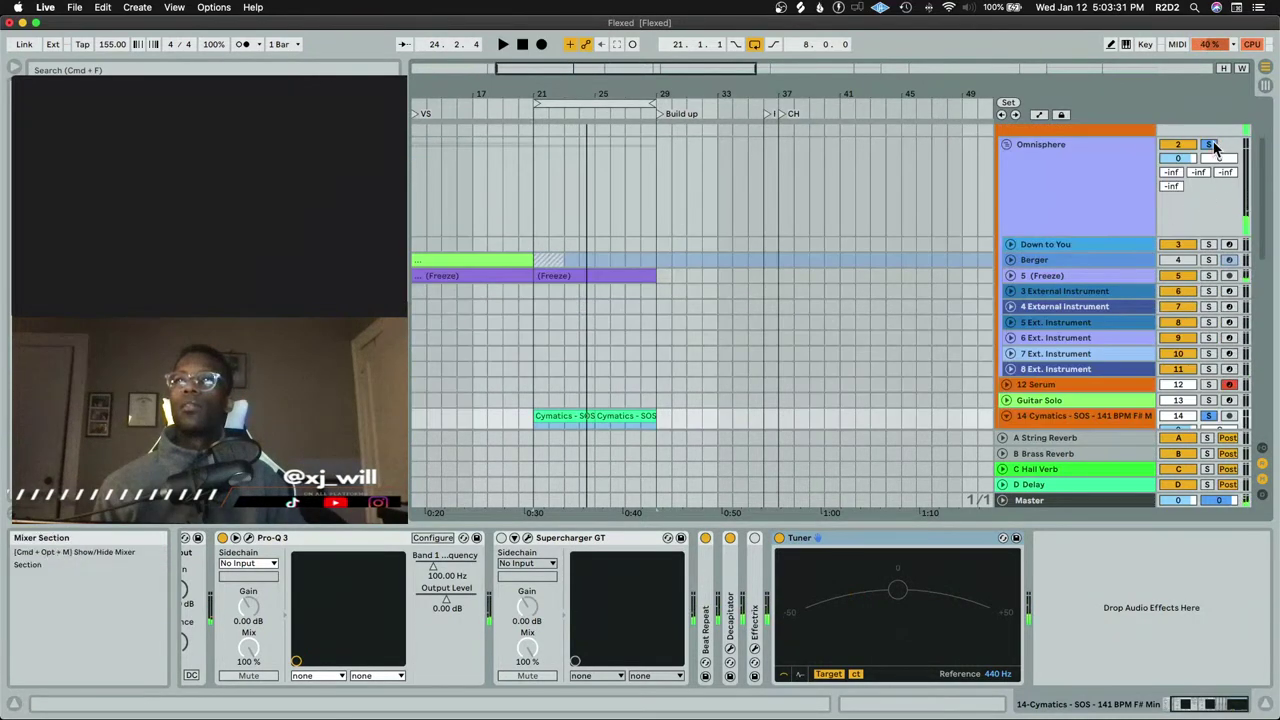
key(space)
key(space)
scroll(563, 320, down, 4)
Replace the consolidated first Cymatics - SOS clip at bar 21 with a copy of the second clip
click(610, 306)
double_click(580, 306)
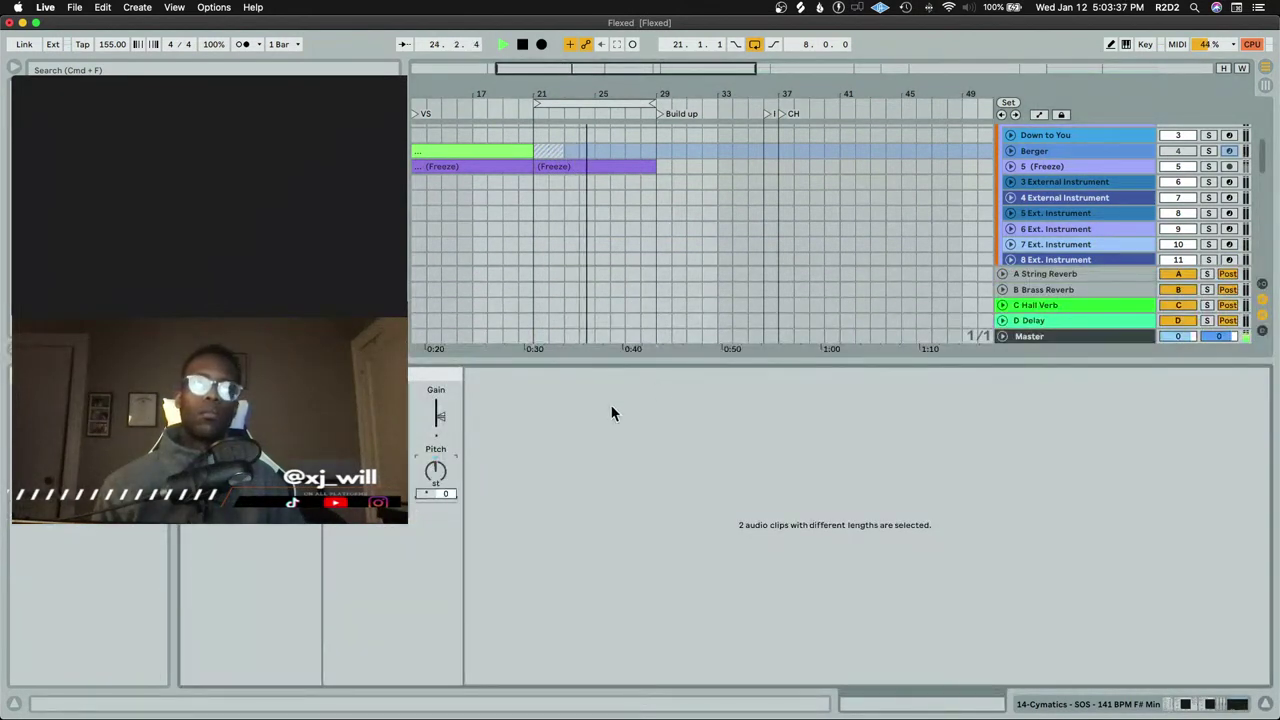
key(shift+Tab)
key(space)
click(623, 307)
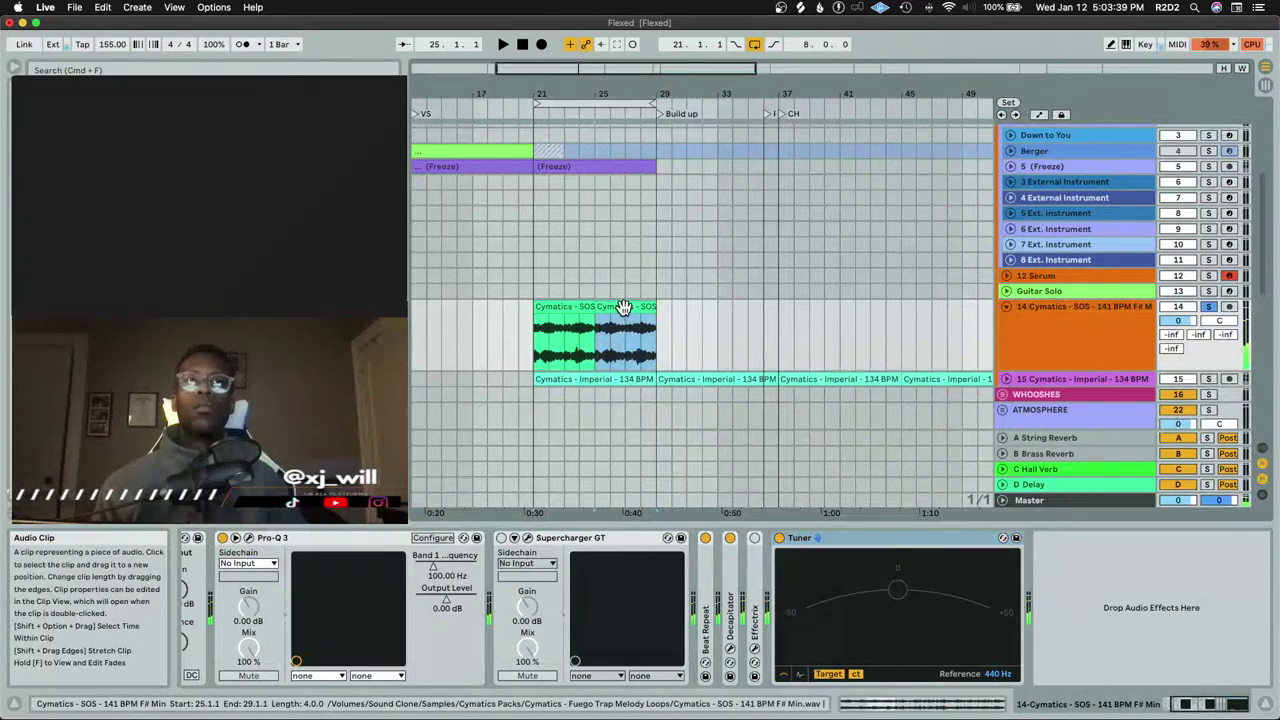
click(563, 309)
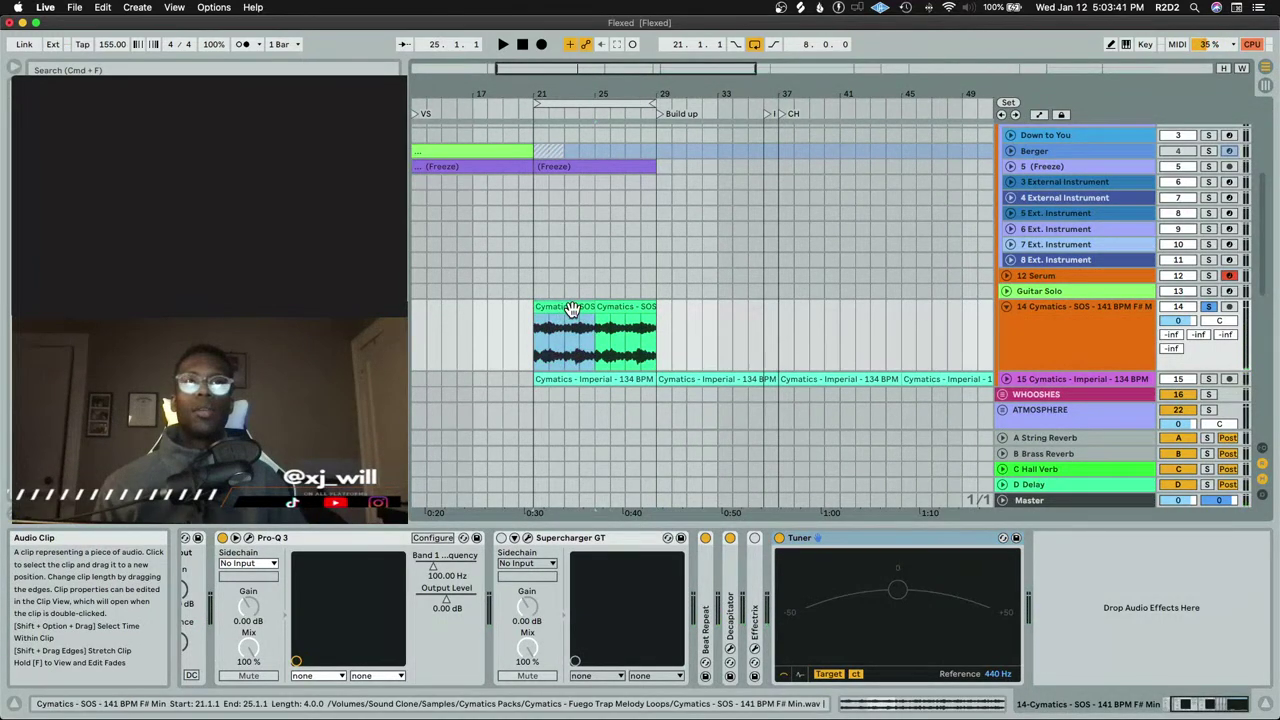
Lower the transposition of both Cymatics - SOS clips to -4 st and on to -8 st while the loop plays, and stop playback
double_click(620, 308)
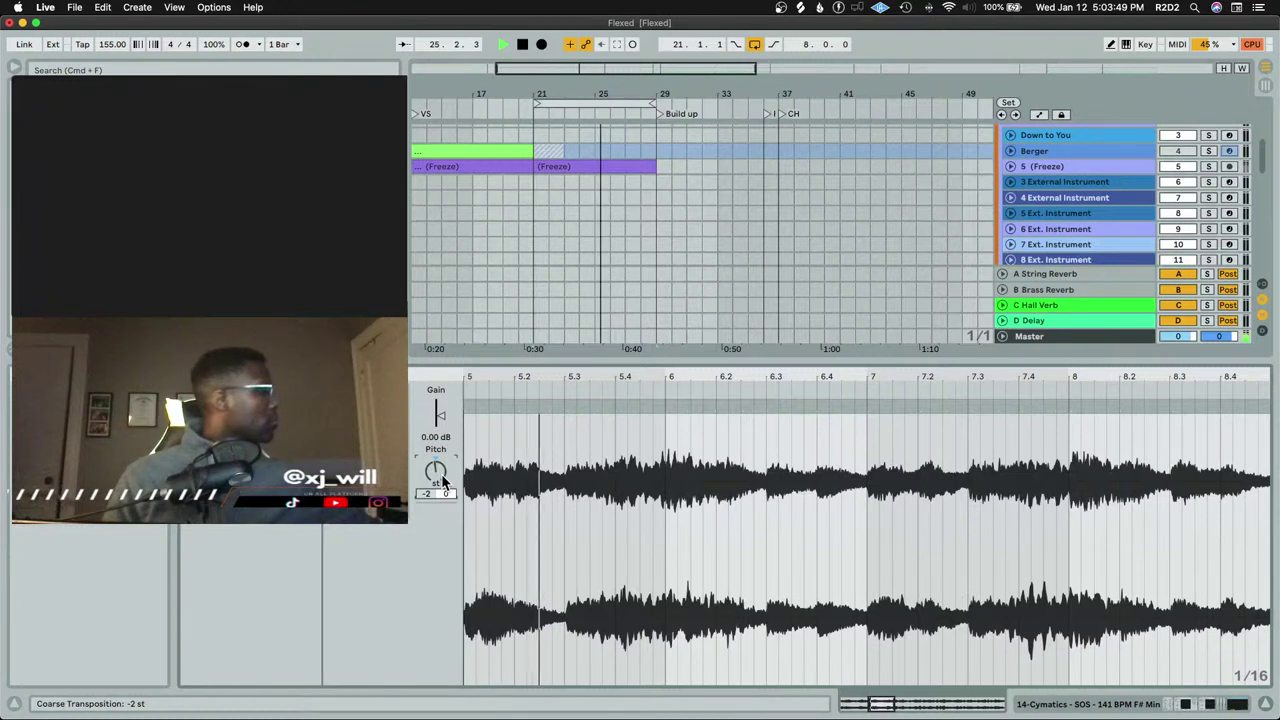
key(Down)
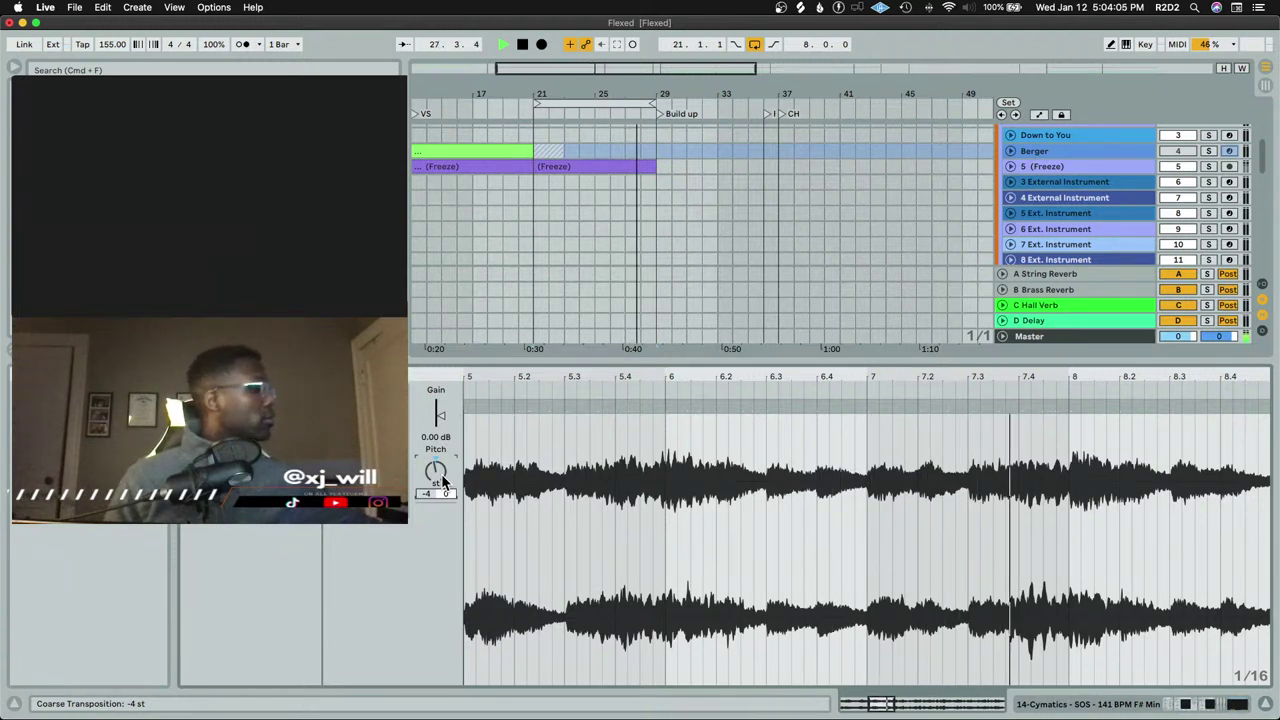
key(Down)
key(Down)
key(Down)
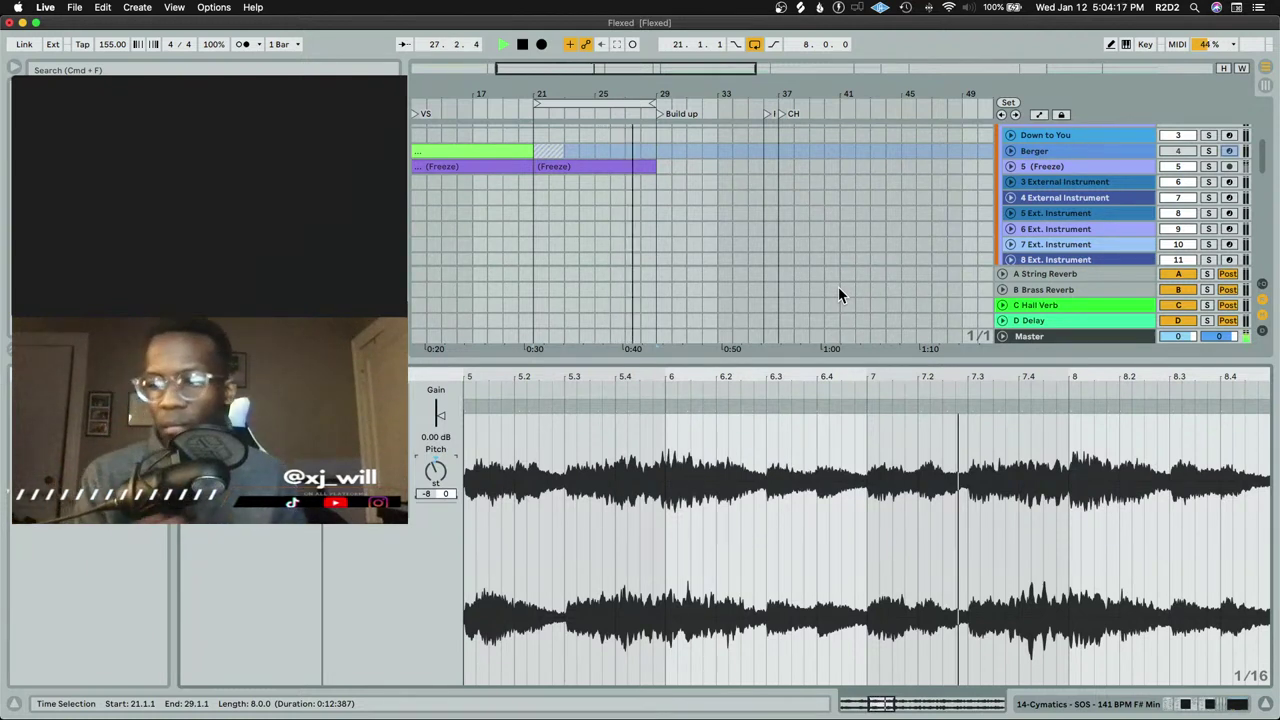
key(space)
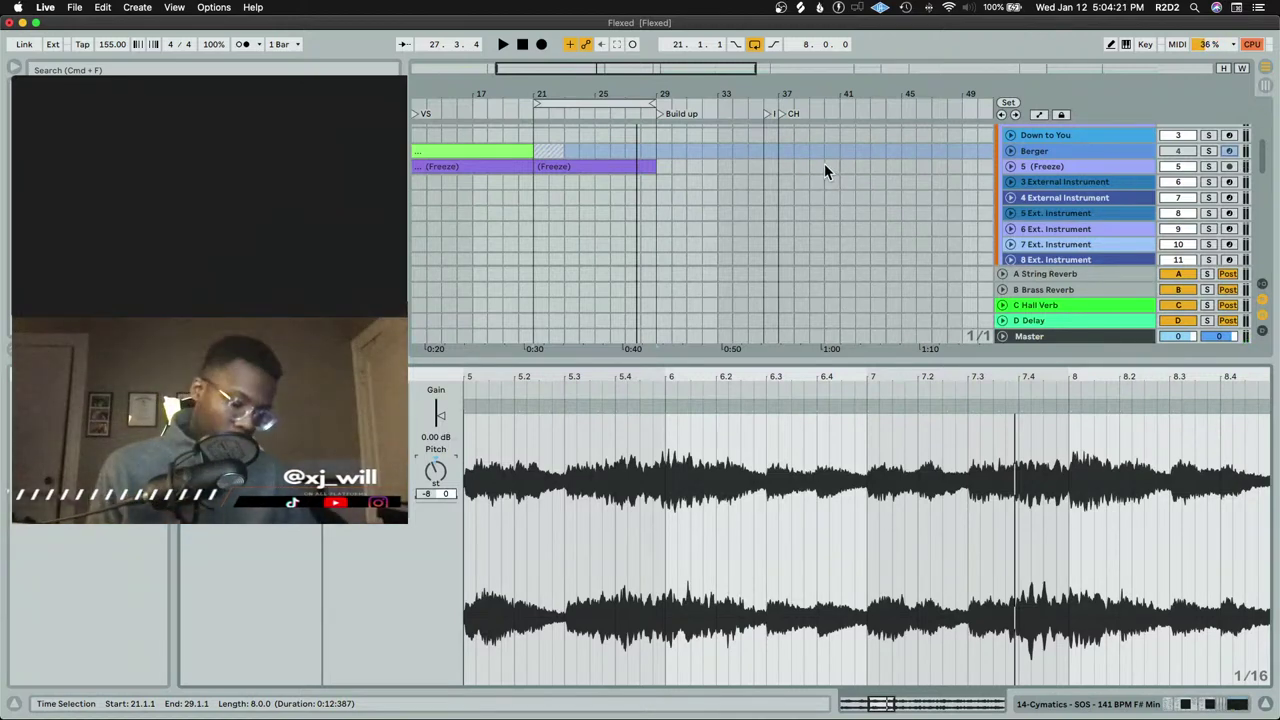
key(shift+Tab)
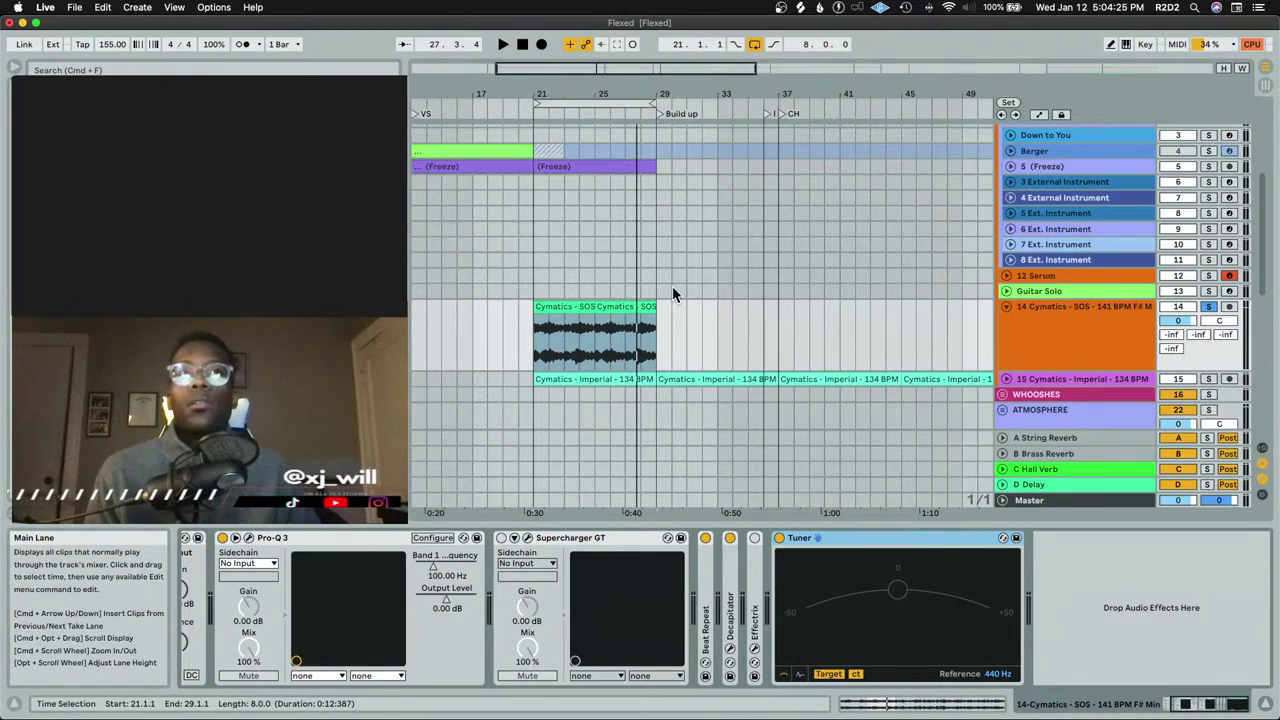
Reveal the source sample of the first Cymatics - SOS clip in the browser
scroll(673, 295, down, 3)
scroll(974, 274, up, 5)
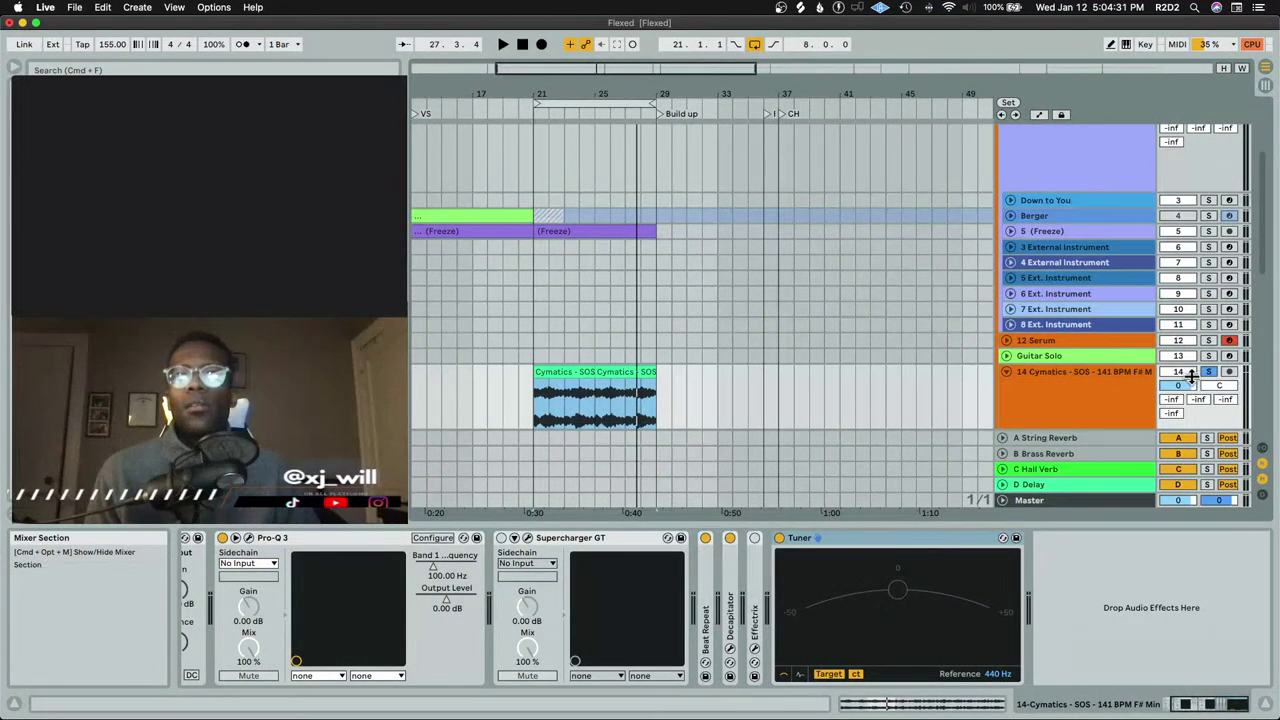
right_click(568, 373)
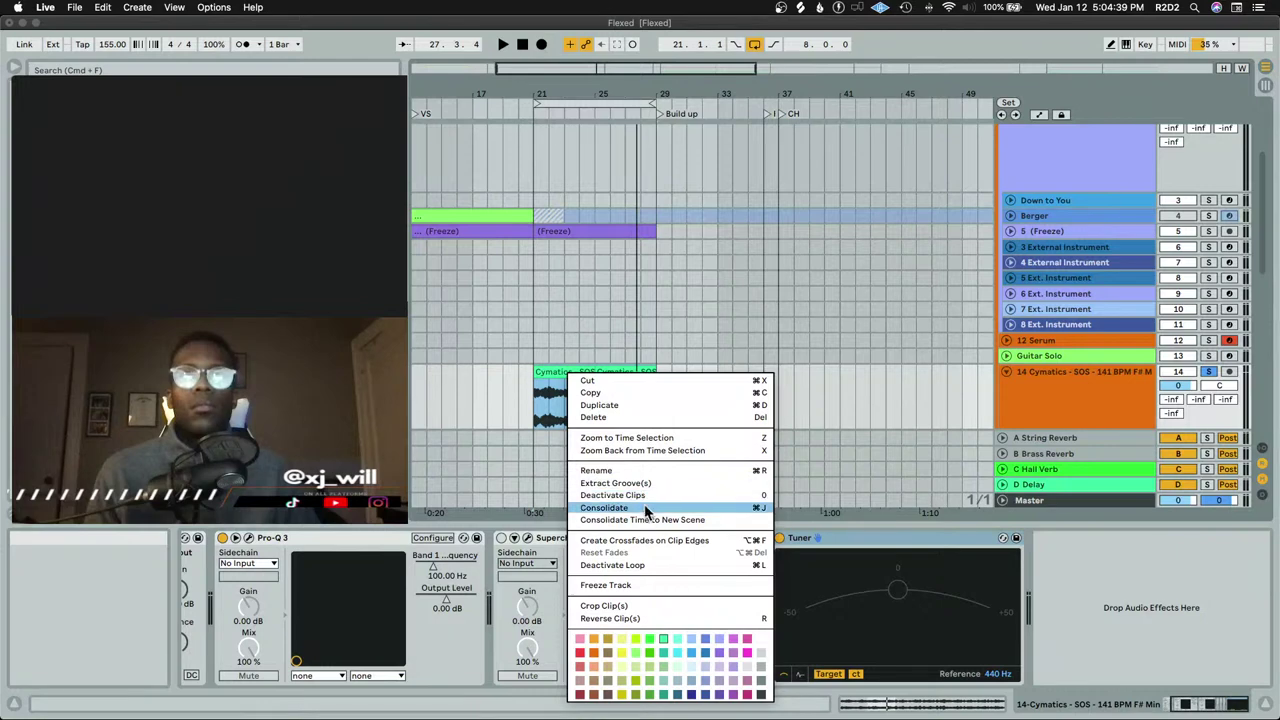
click(481, 381)
click(548, 370)
right_click(548, 370)
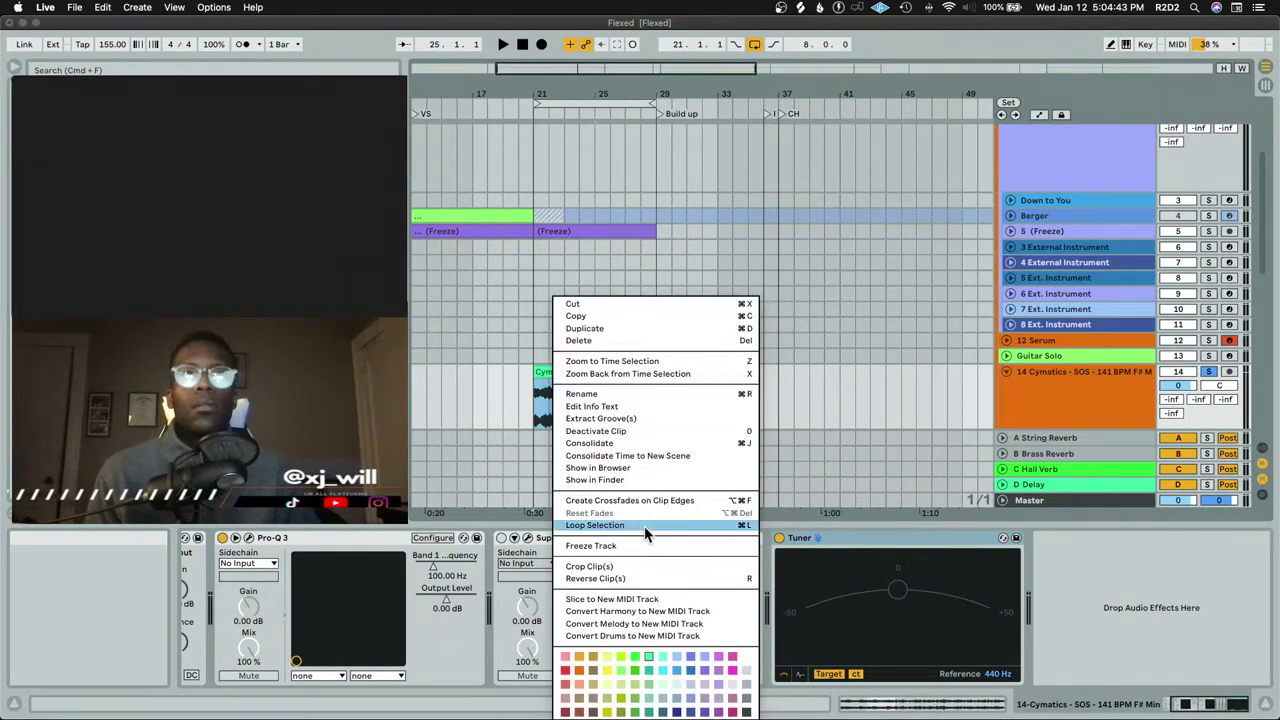
click(626, 467)
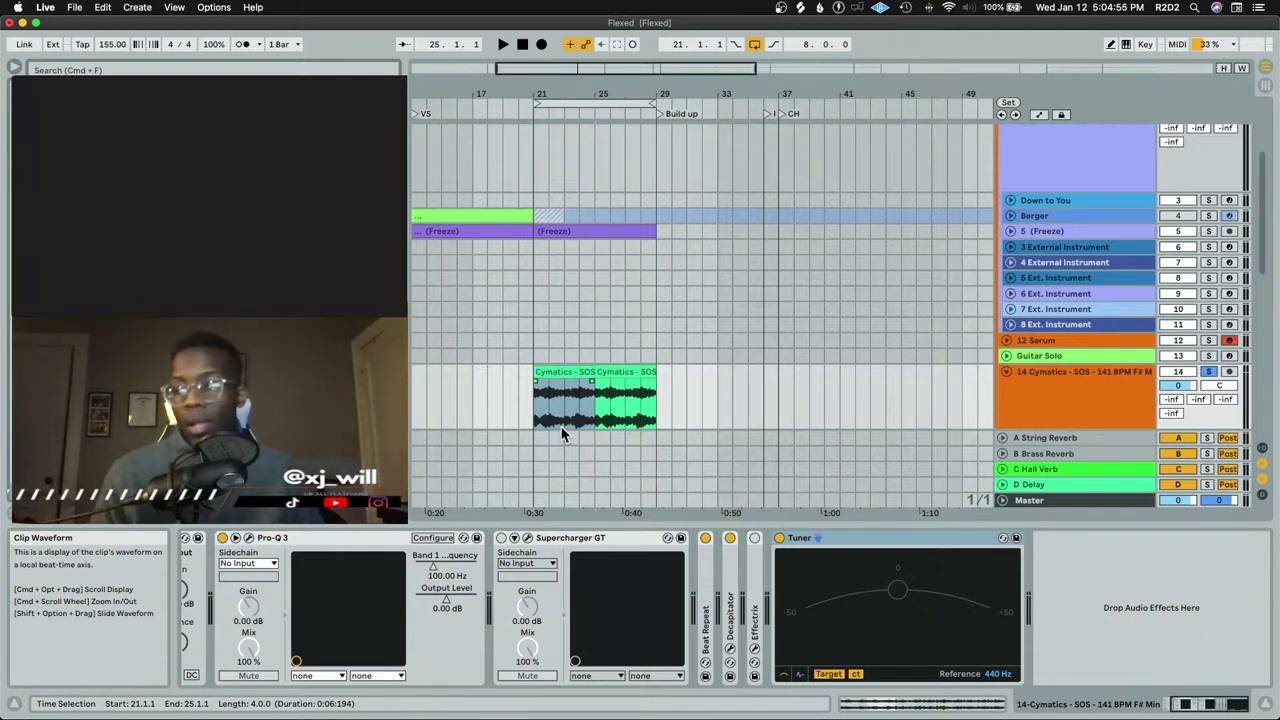
Open both Cymatics - SOS clips together to check their transposition, and return to the device chain
click(605, 372)
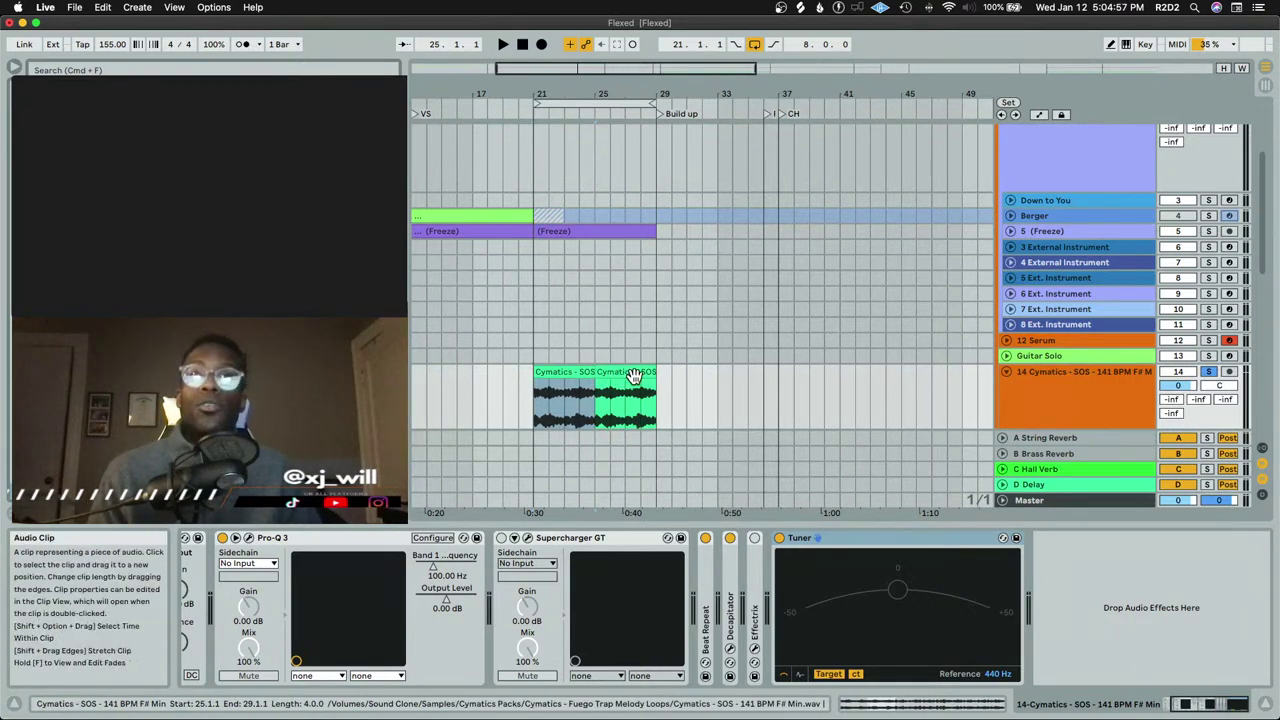
double_click(624, 372)
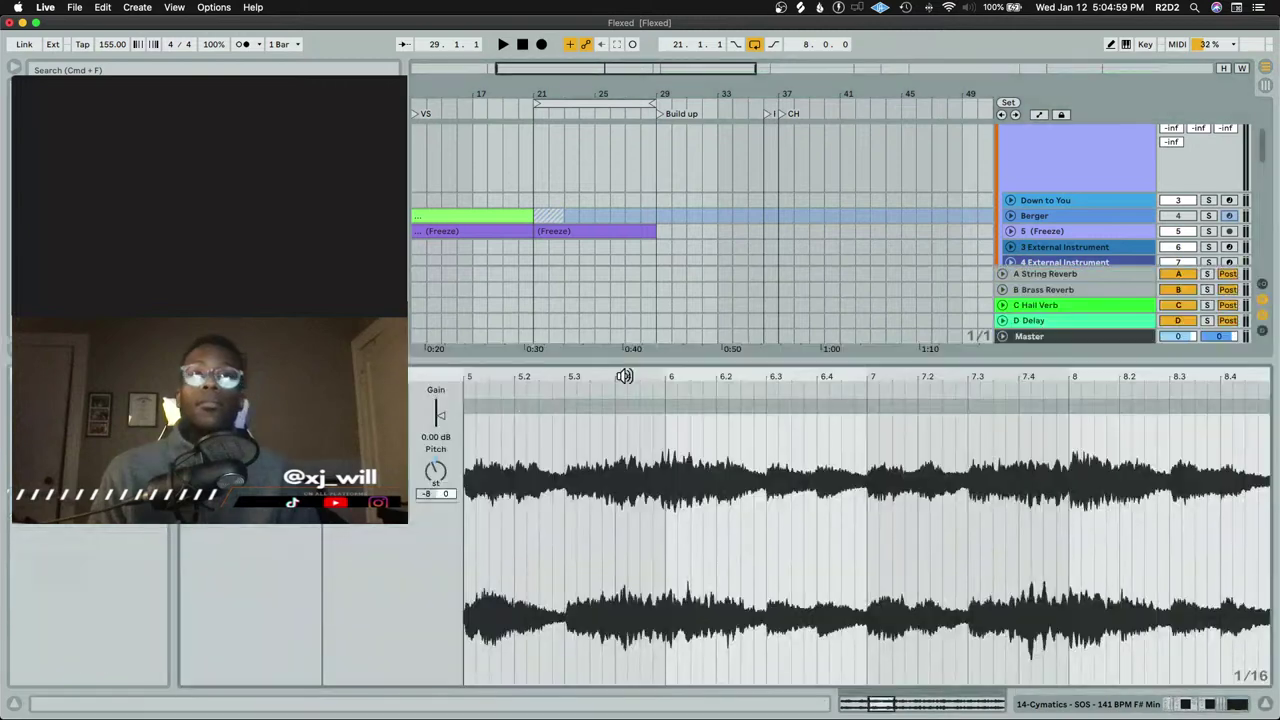
key(shift+Tab)
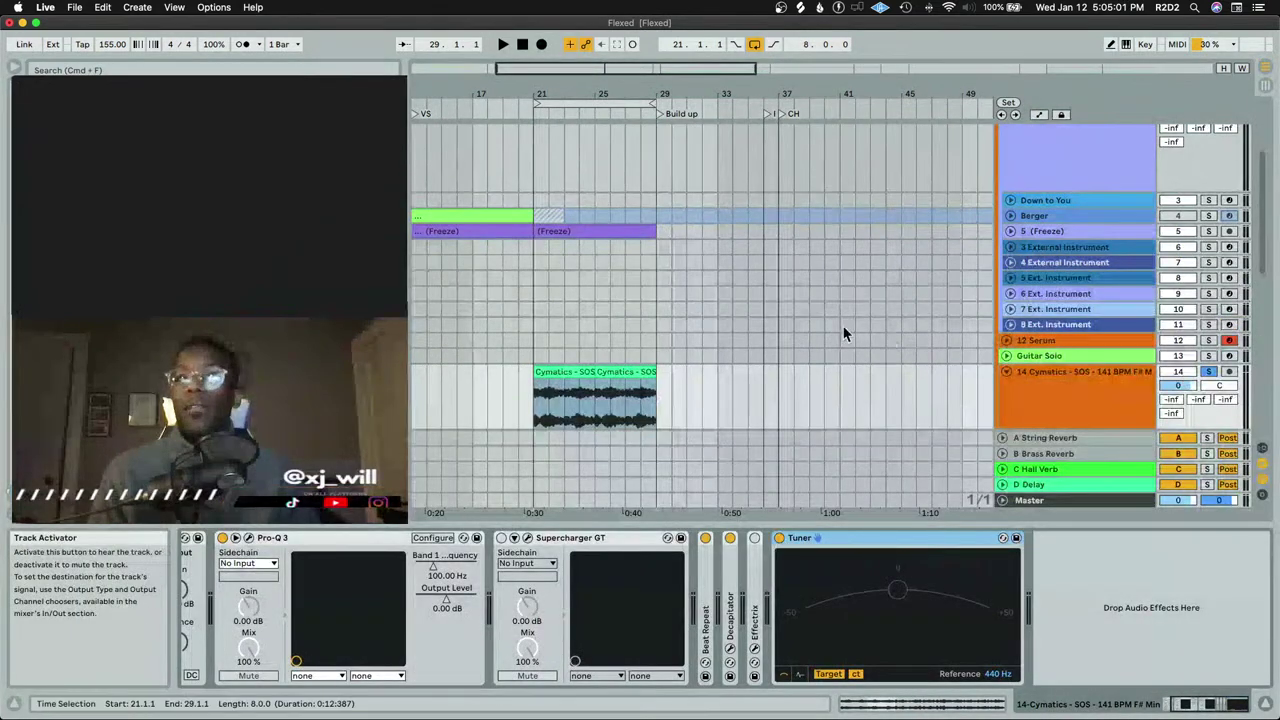
Collapse track 14 and play the loop with the track soloed
scroll(795, 328, down, 3)
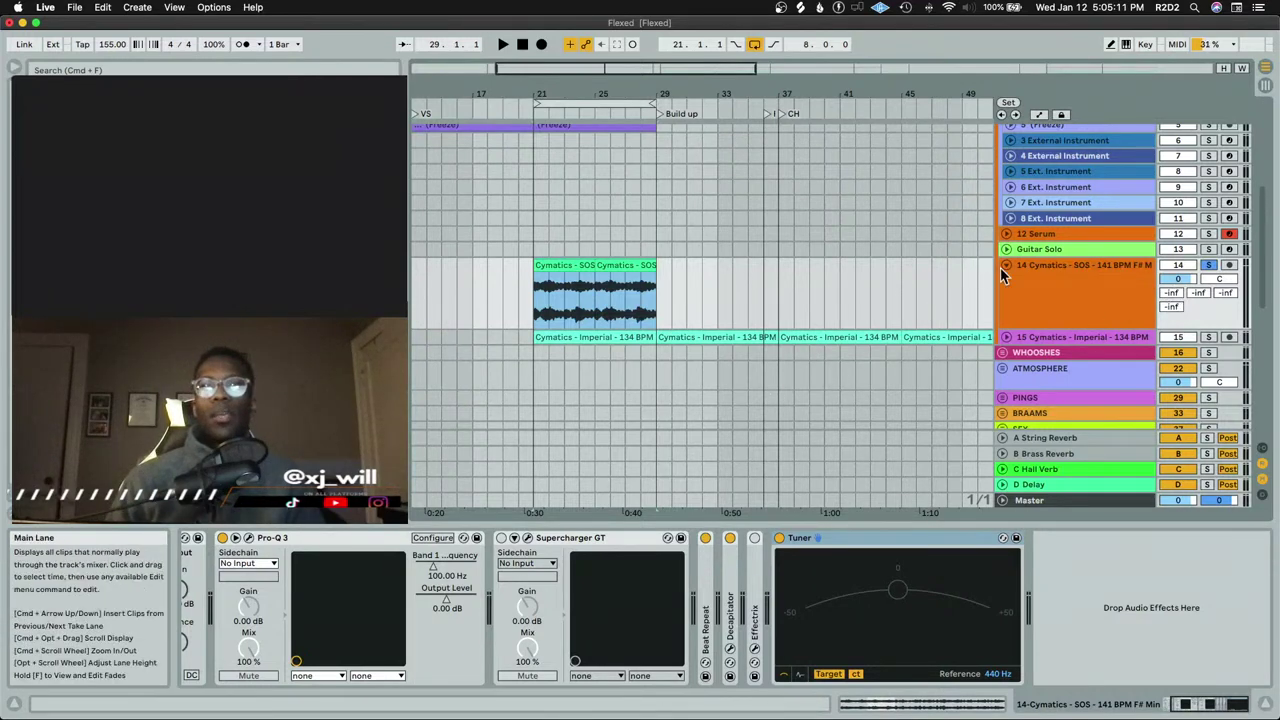
scroll(690, 296, up, 6)
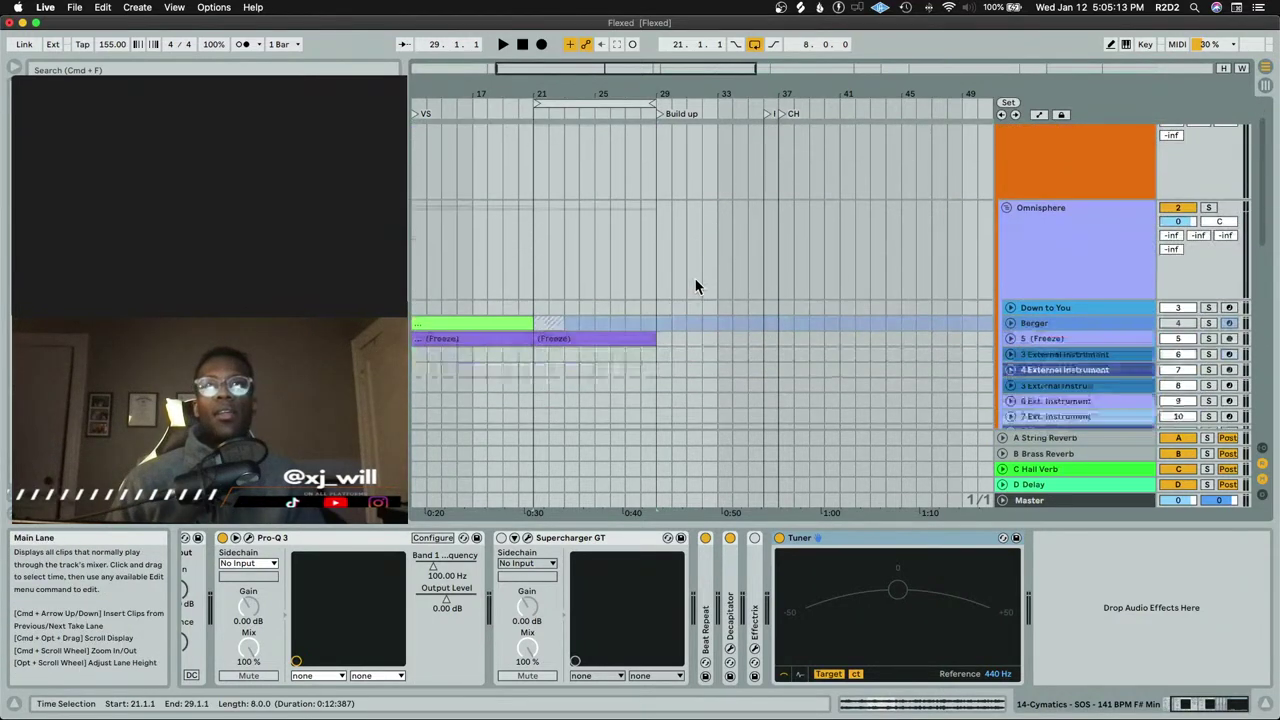
scroll(697, 275, down, 10)
key(space)
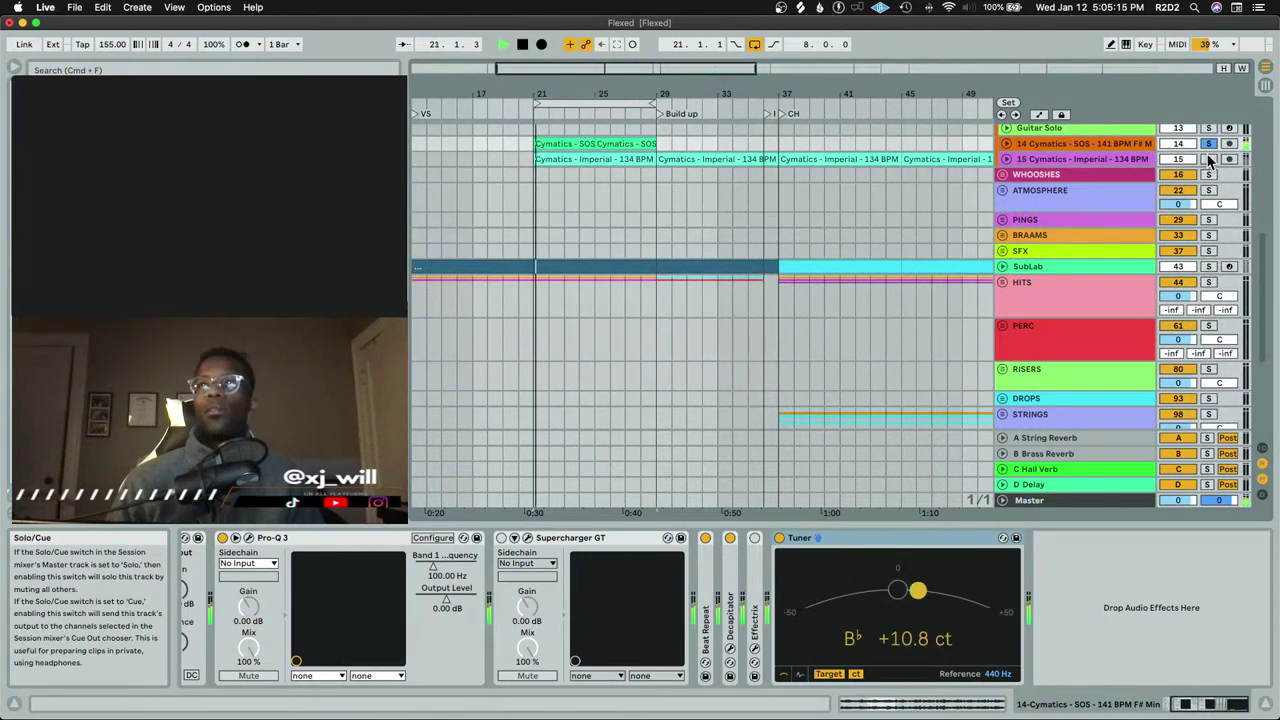
scroll(1040, 230, up, 3)
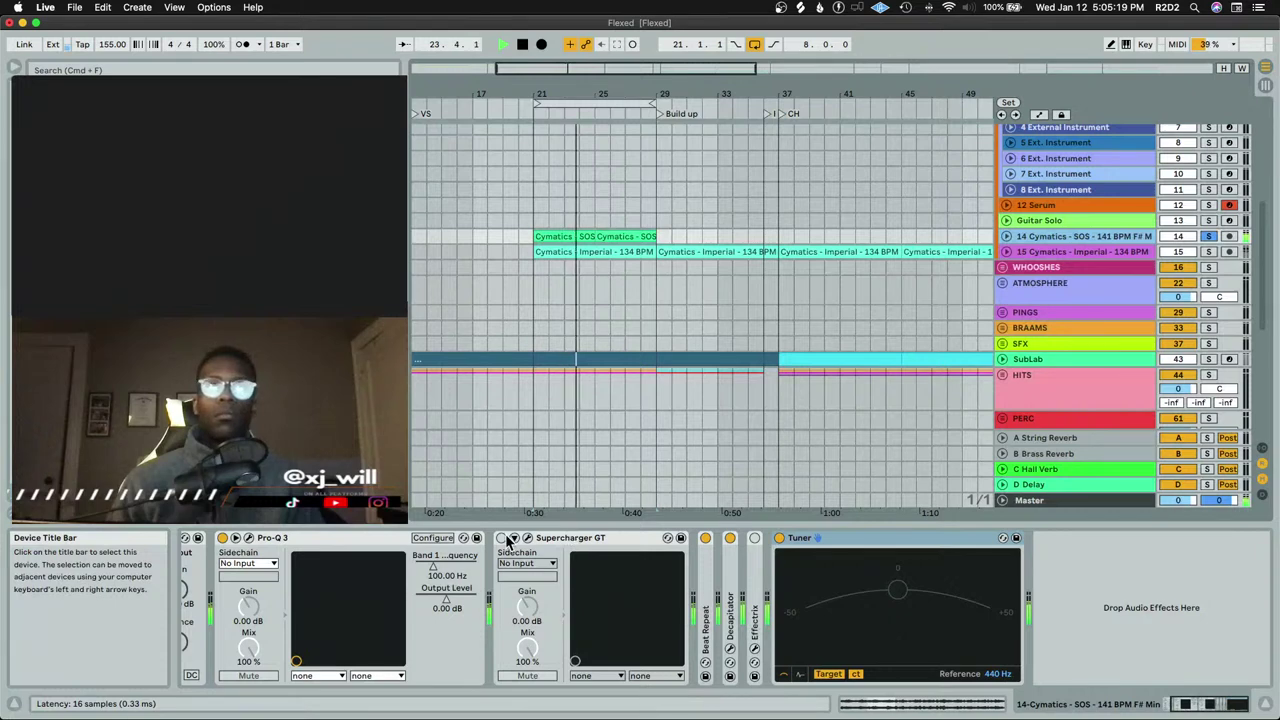
Turn Effectrix back on for track 14, replay the loop, and open the Effectrix plug-in window
click(754, 539)
key(space)
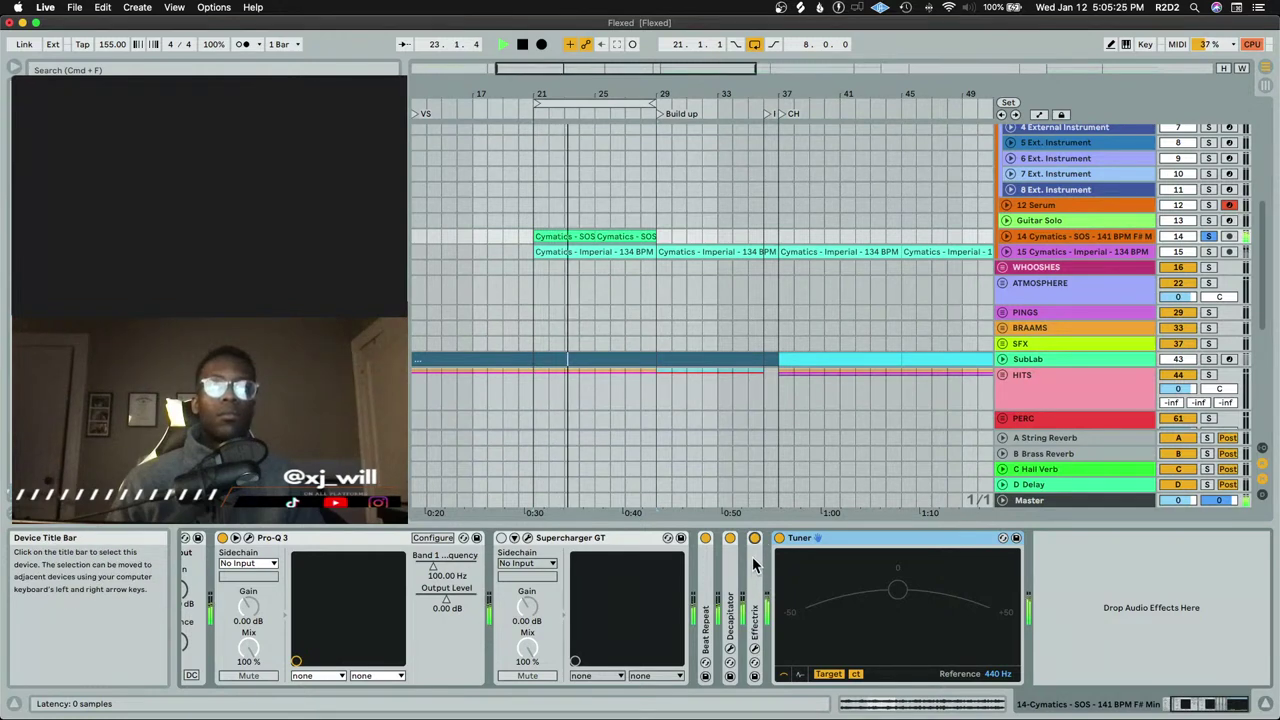
click(754, 648)
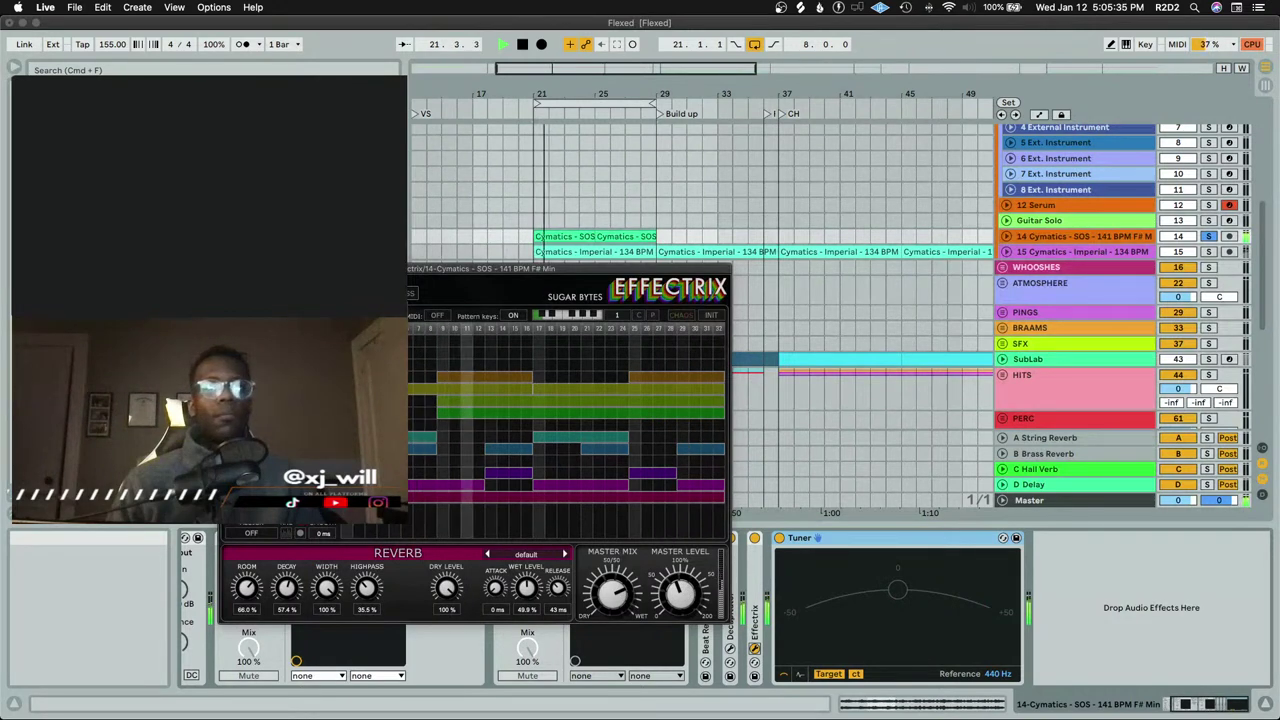
Replay the loop while checking Effectrix's Reverb and Vinyl settings, and hide the plug-in window
key(space)
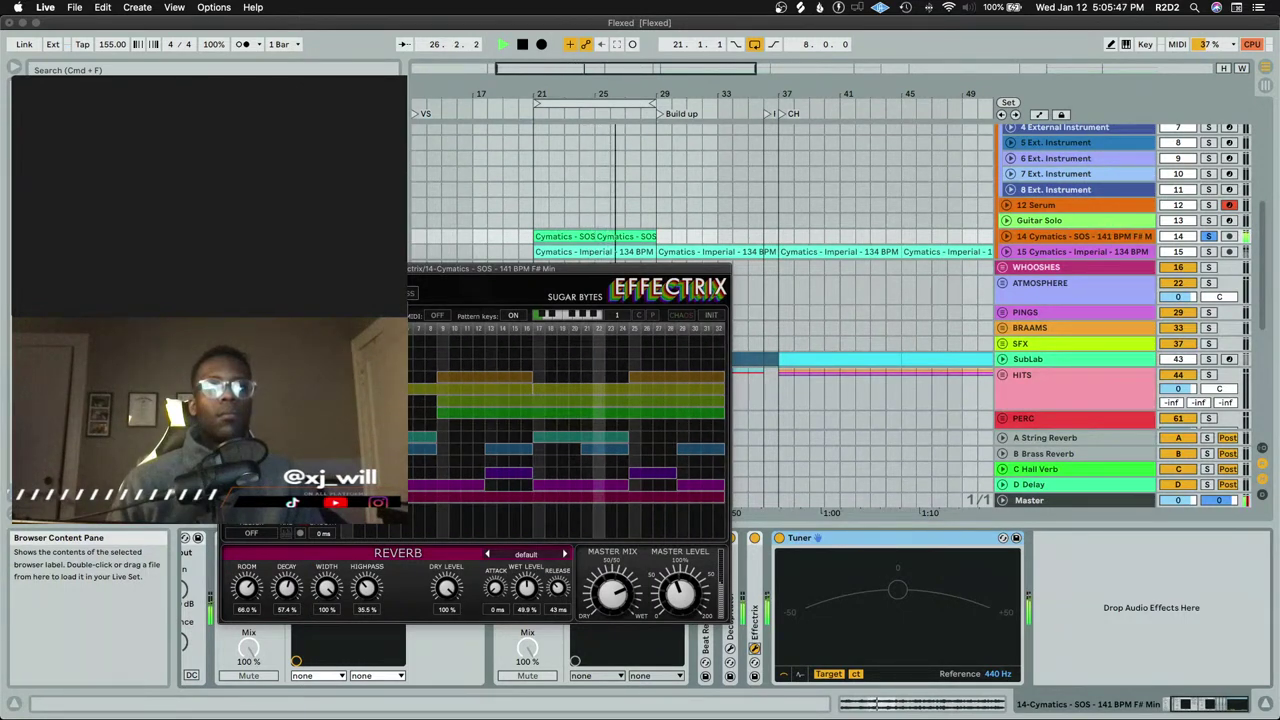
drag(527, 588, 537, 645)
key(space)
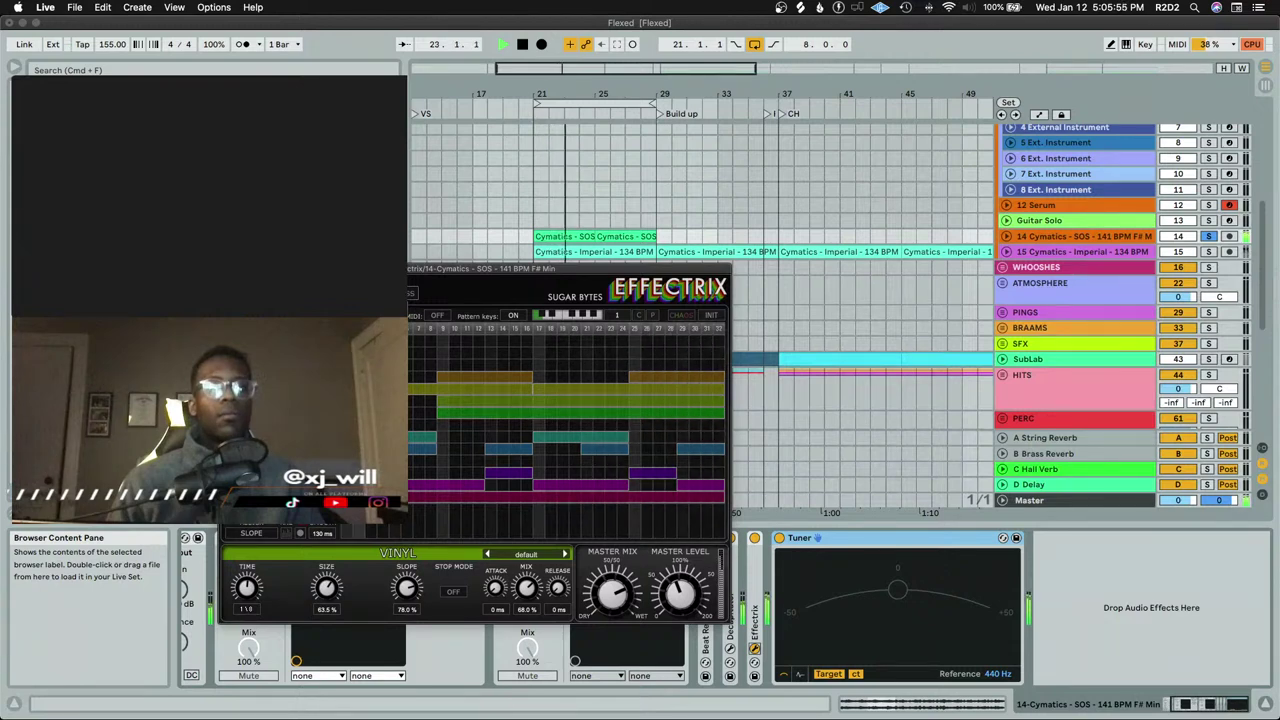
key(space)
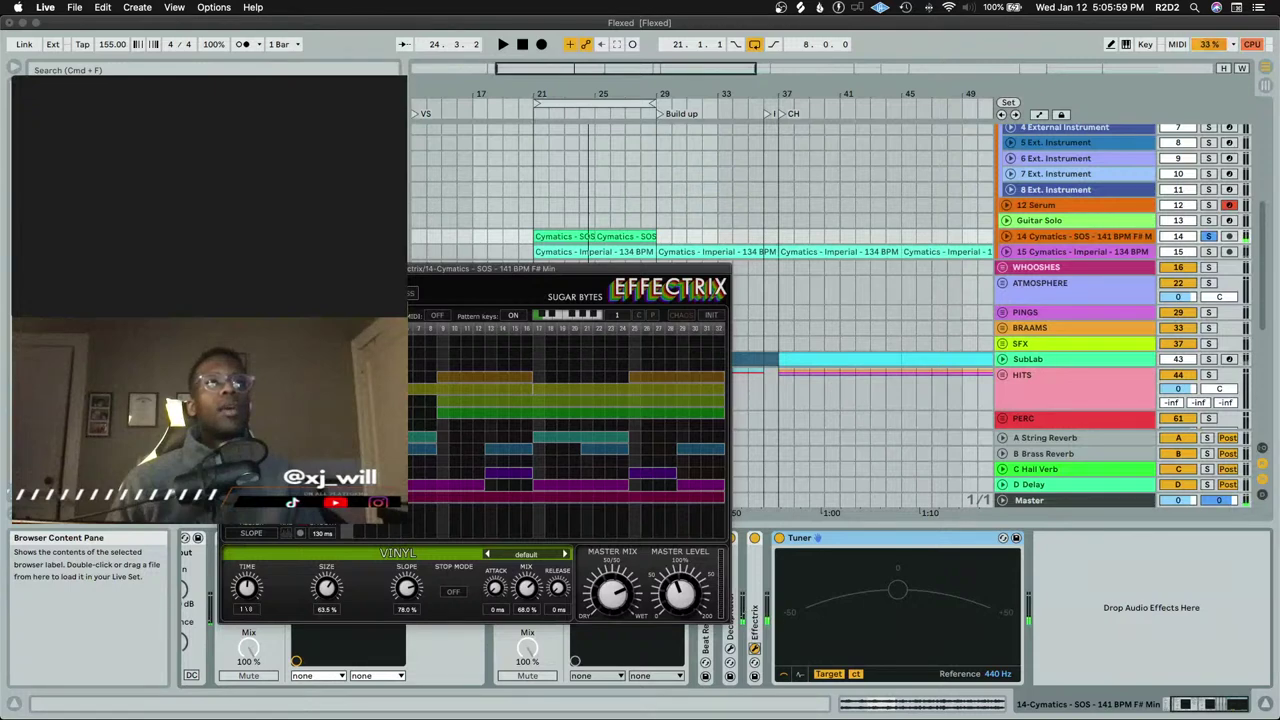
key(space)
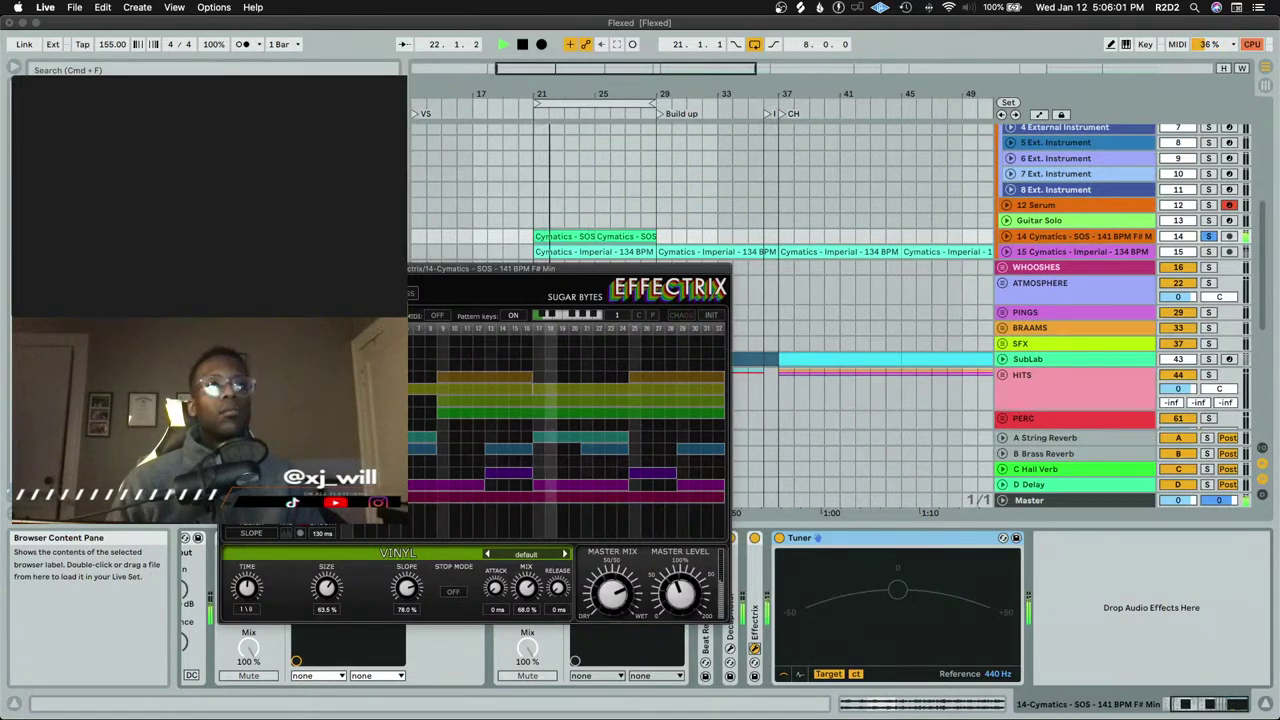
key(space)
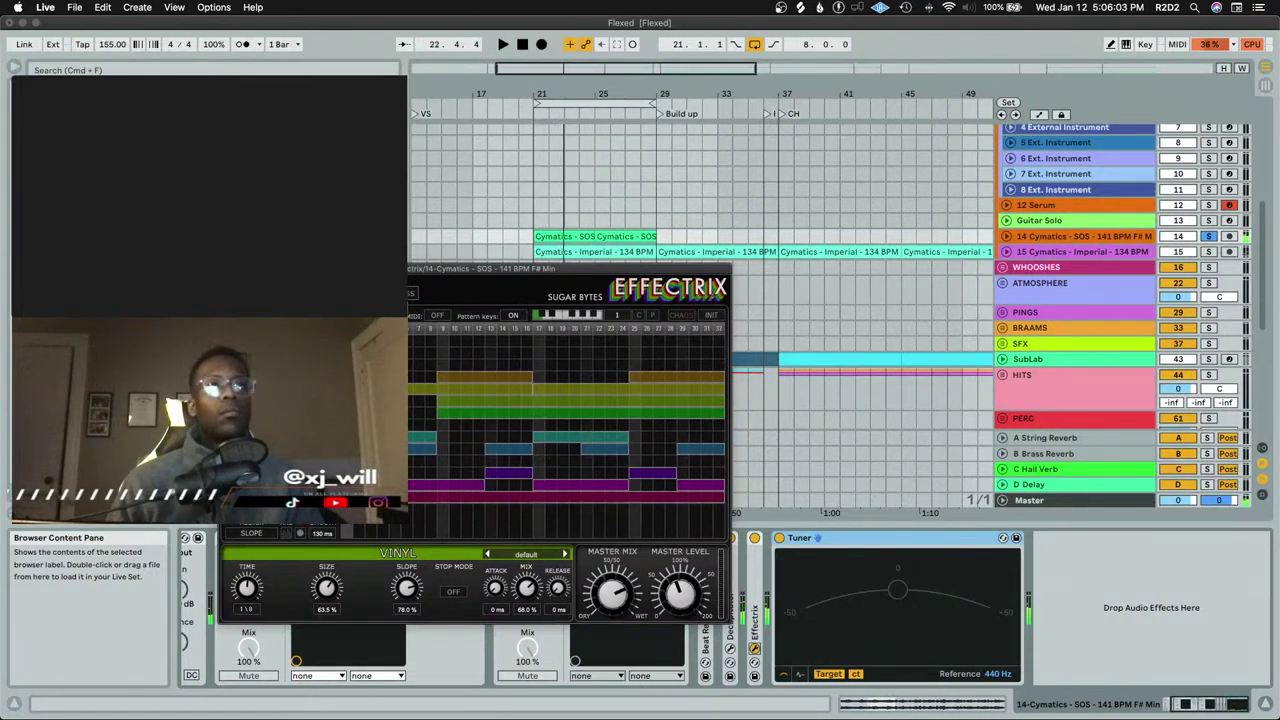
key(super+alt+p)
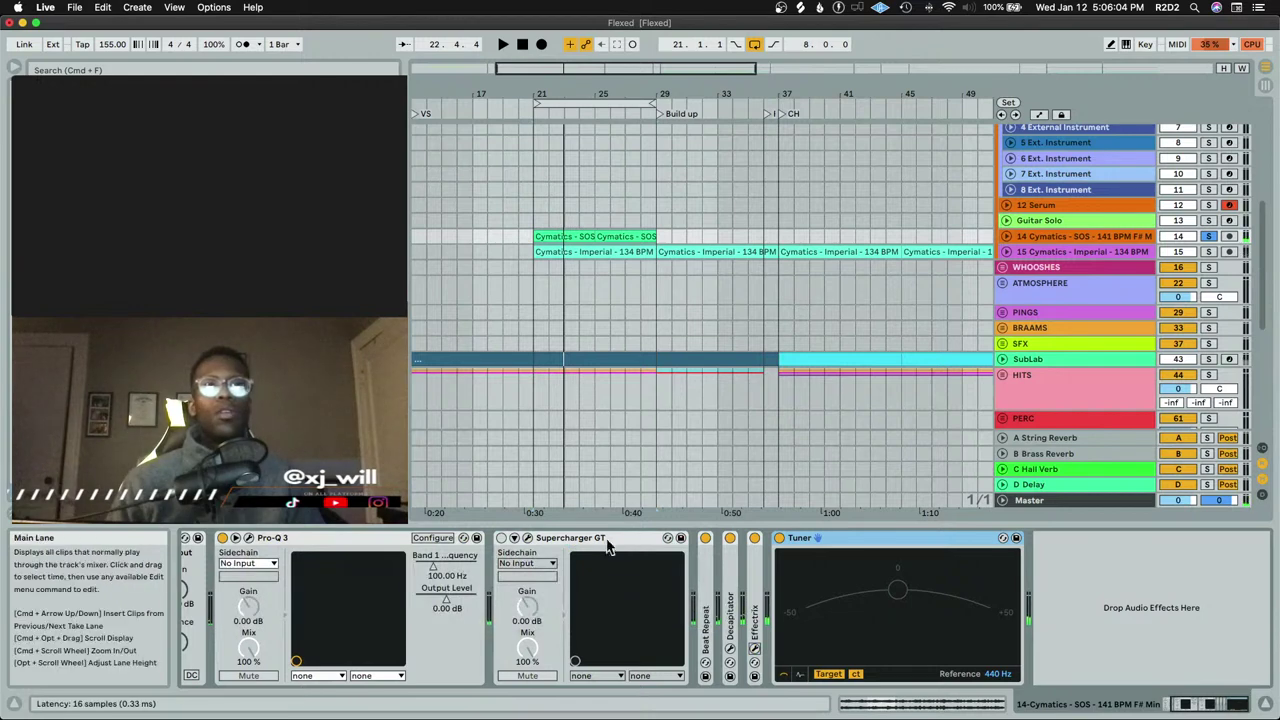
Place a copy of Pro-Q 3 after the Tuner at the end of track 14's device chain and open its window
click(375, 541)
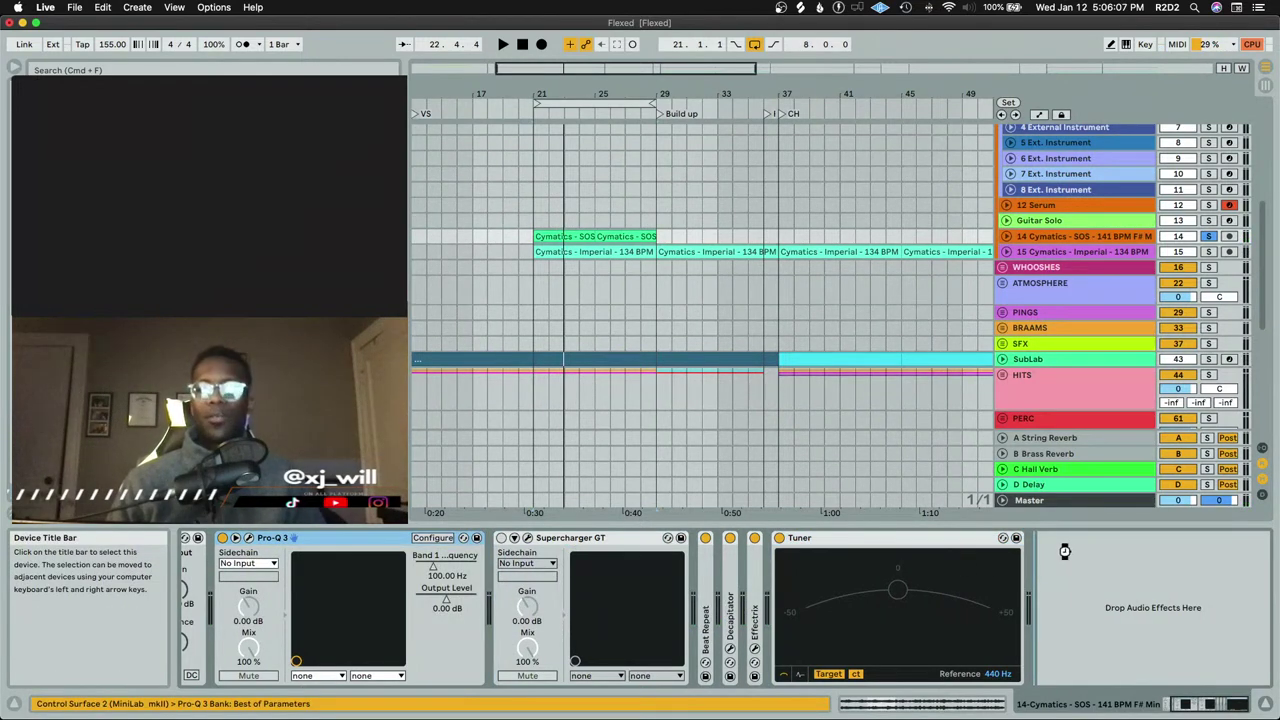
drag(1049, 548, 1052, 556)
key(space)
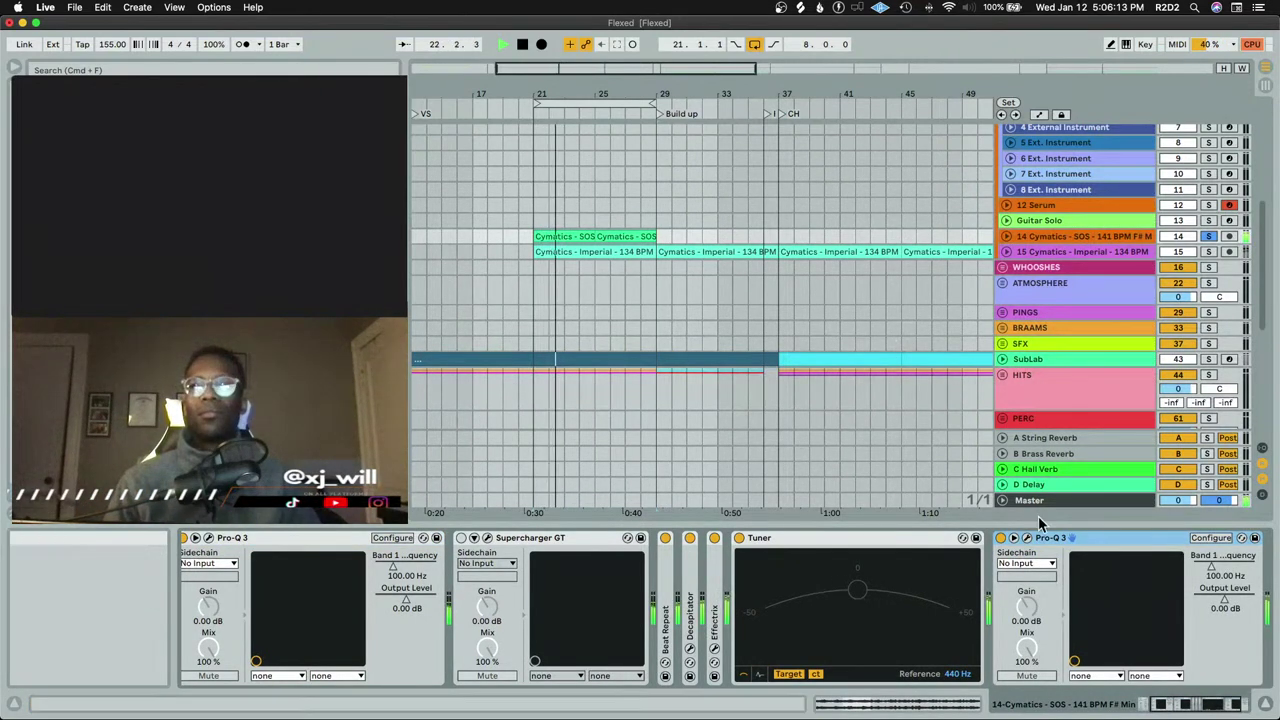
key(space)
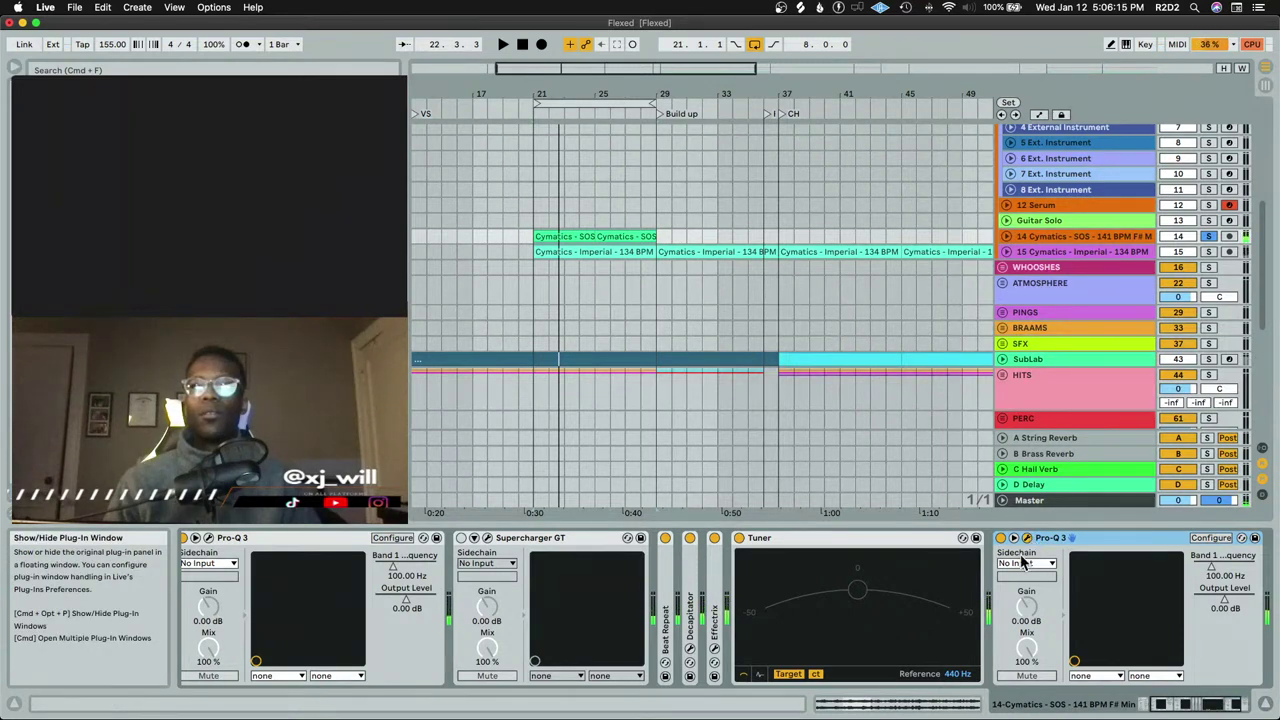
click(1027, 539)
Freeze the spectrum peaks of the playing loop, add a narrow cut of about 4 dB near F#4, and hide the EQ window
key(space)
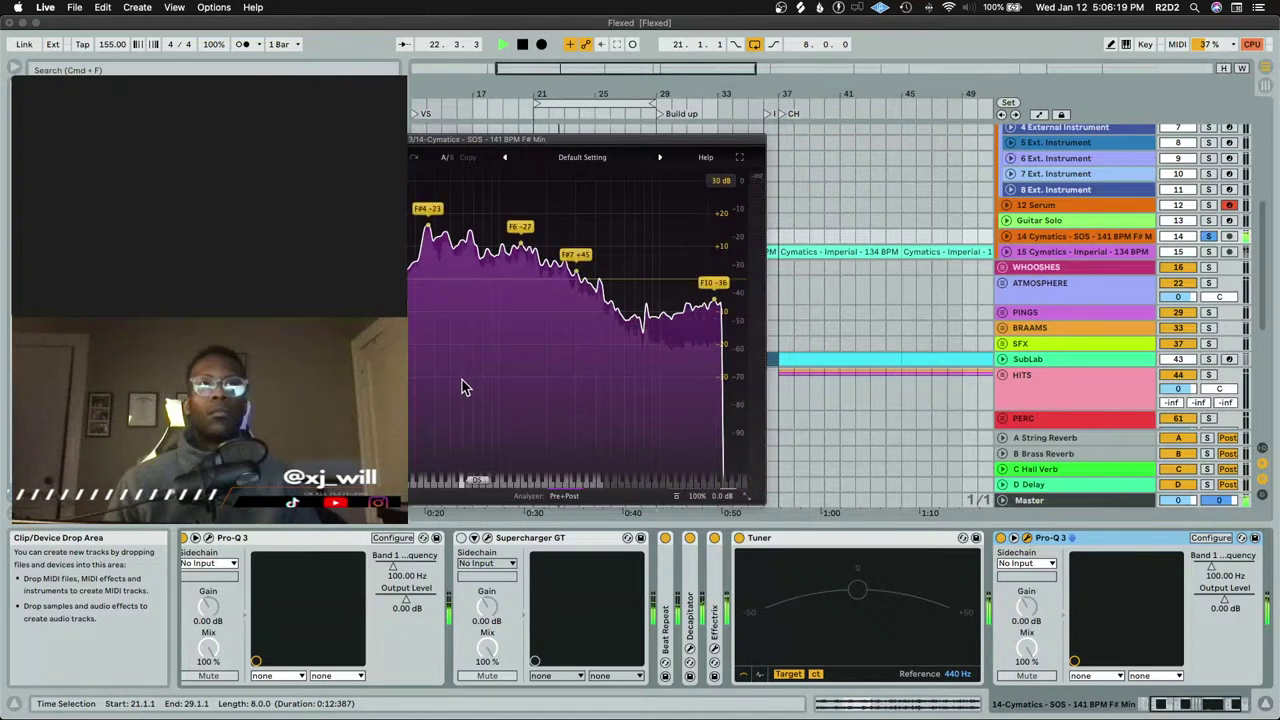
key(space)
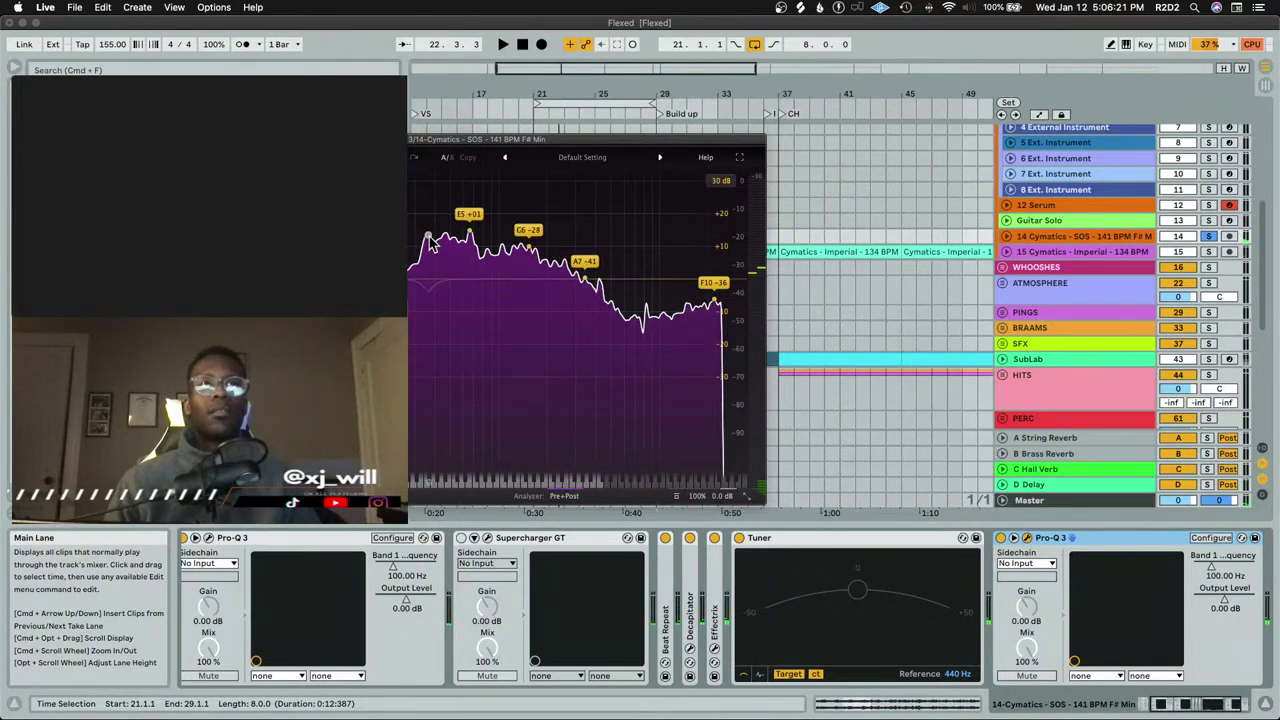
click(428, 290)
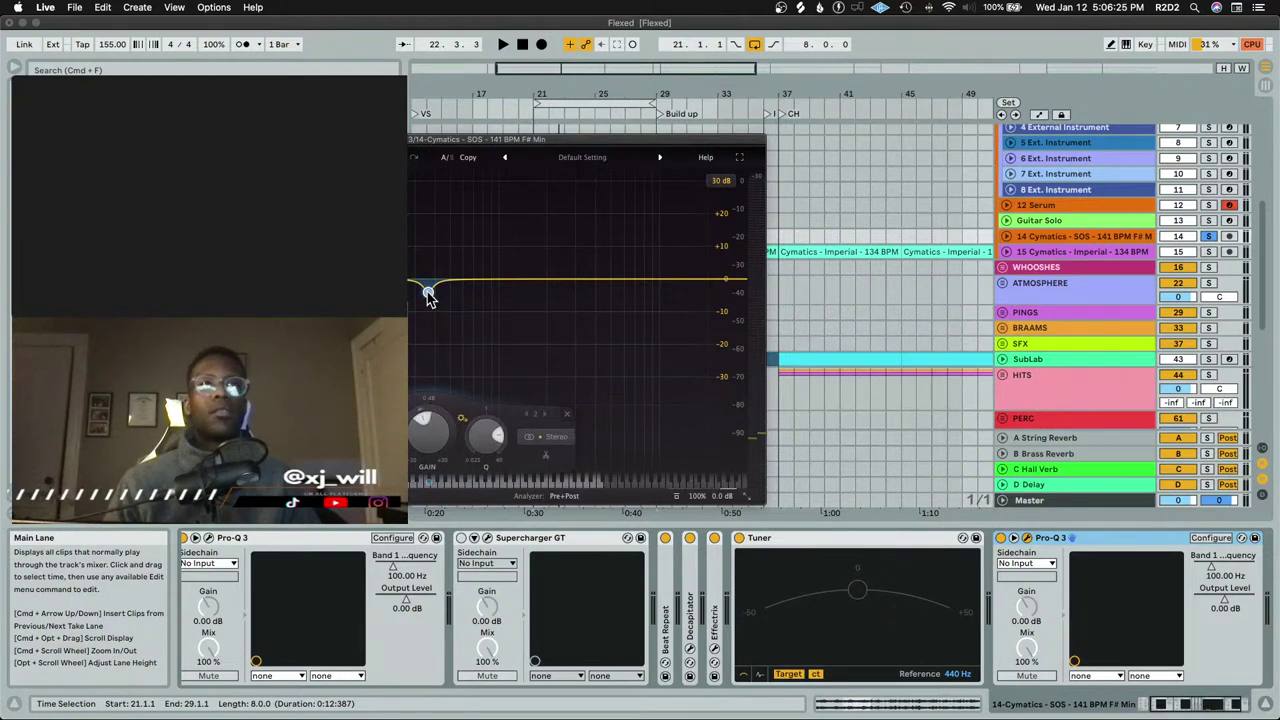
key(space)
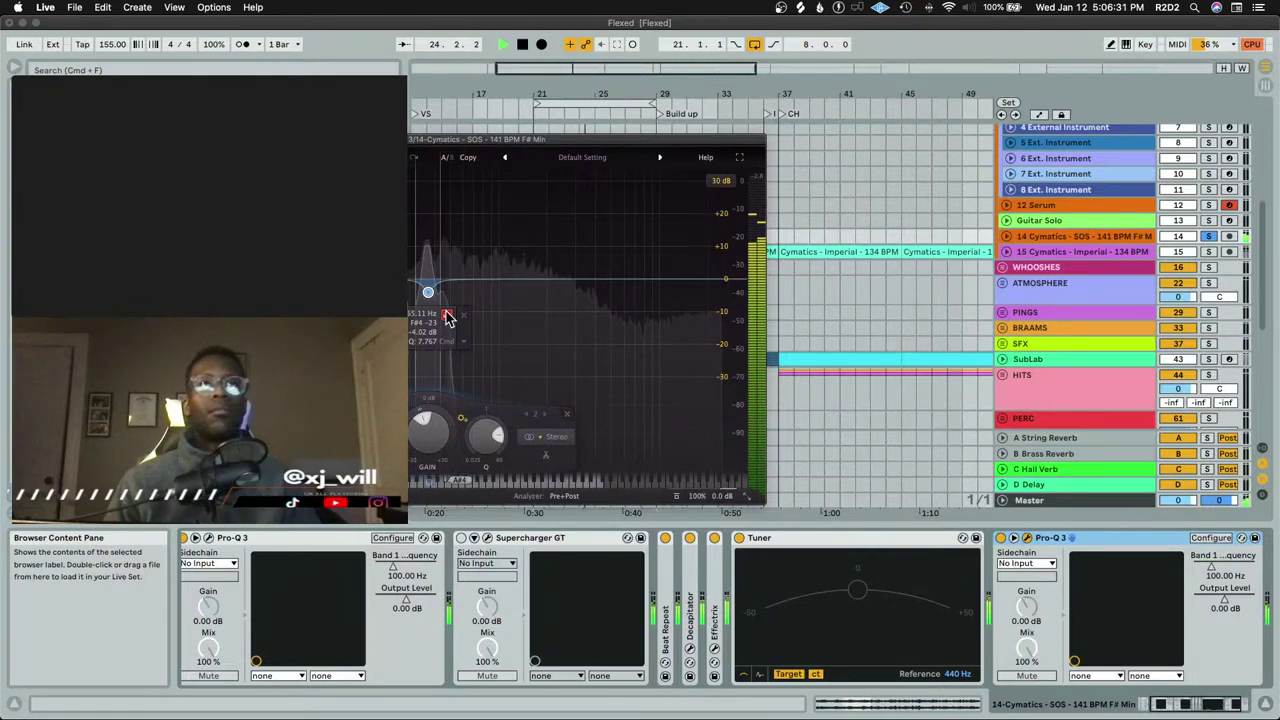
key(space)
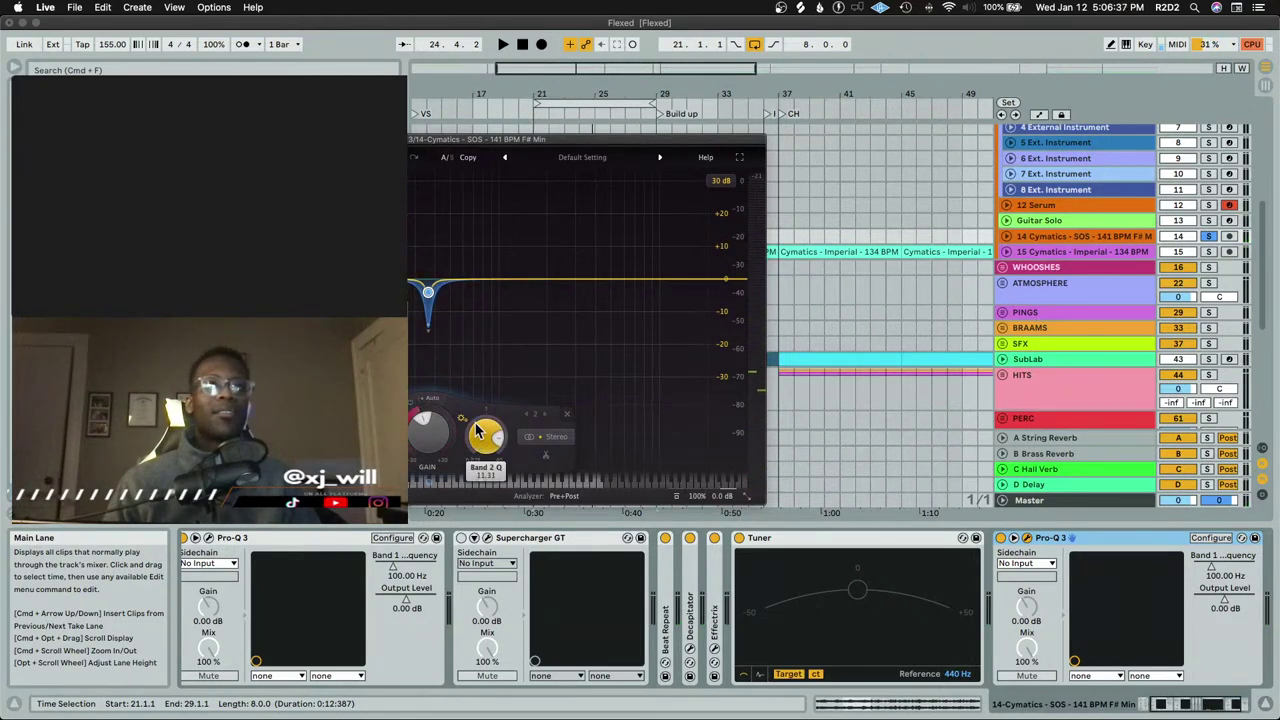
key(super+alt+p)
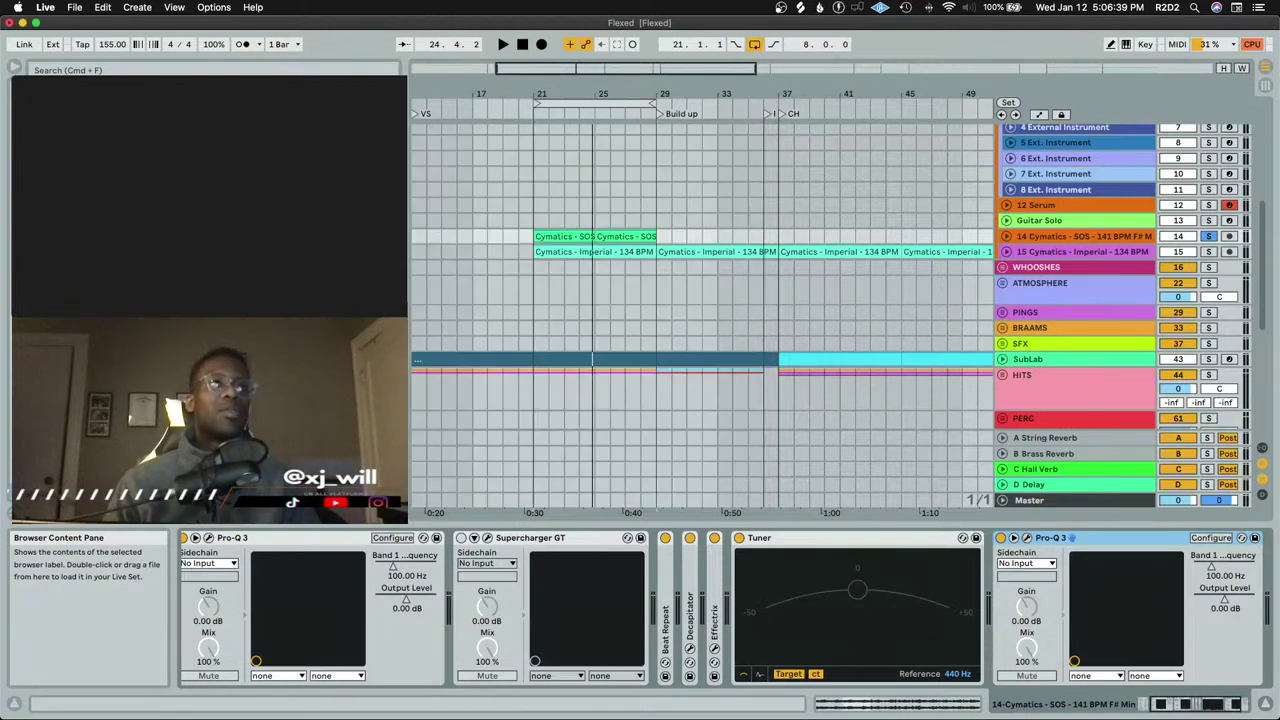
Reopen the last Pro-Q 3, reposition its window, and replay the loop to hear the F#4 cut
key(space)
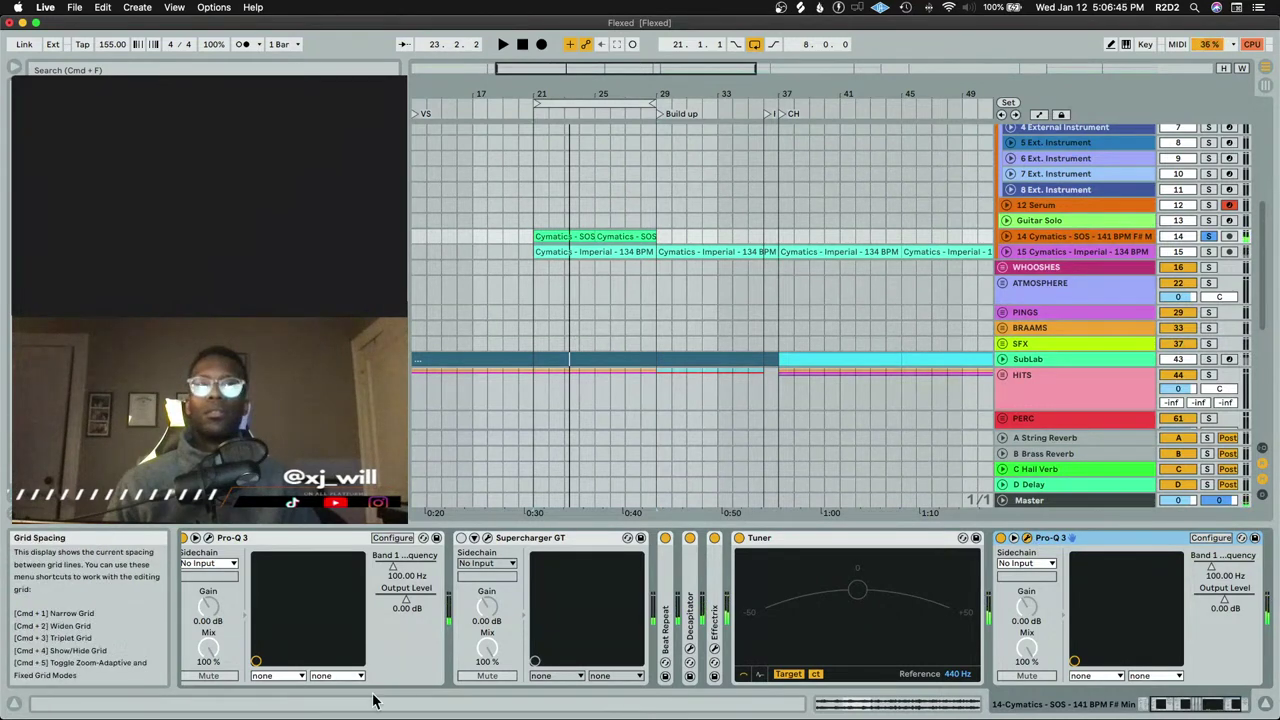
click(196, 537)
drag(523, 405, 491, 222)
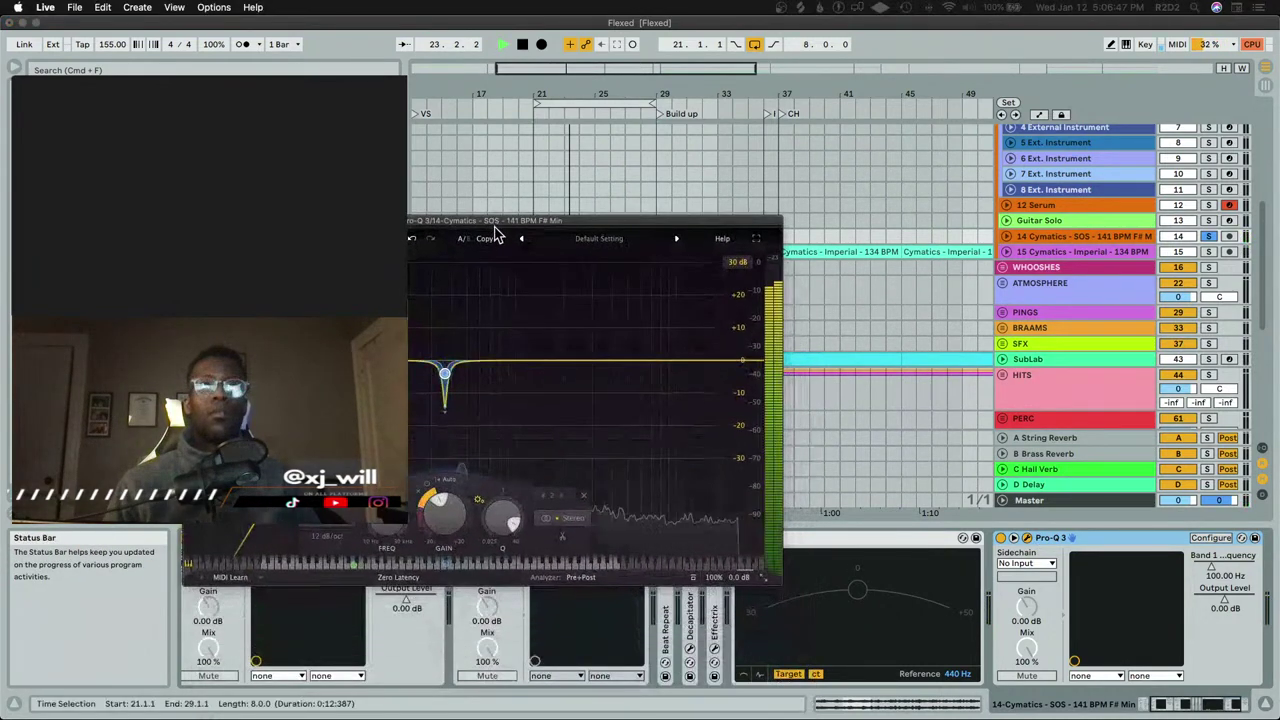
key(space)
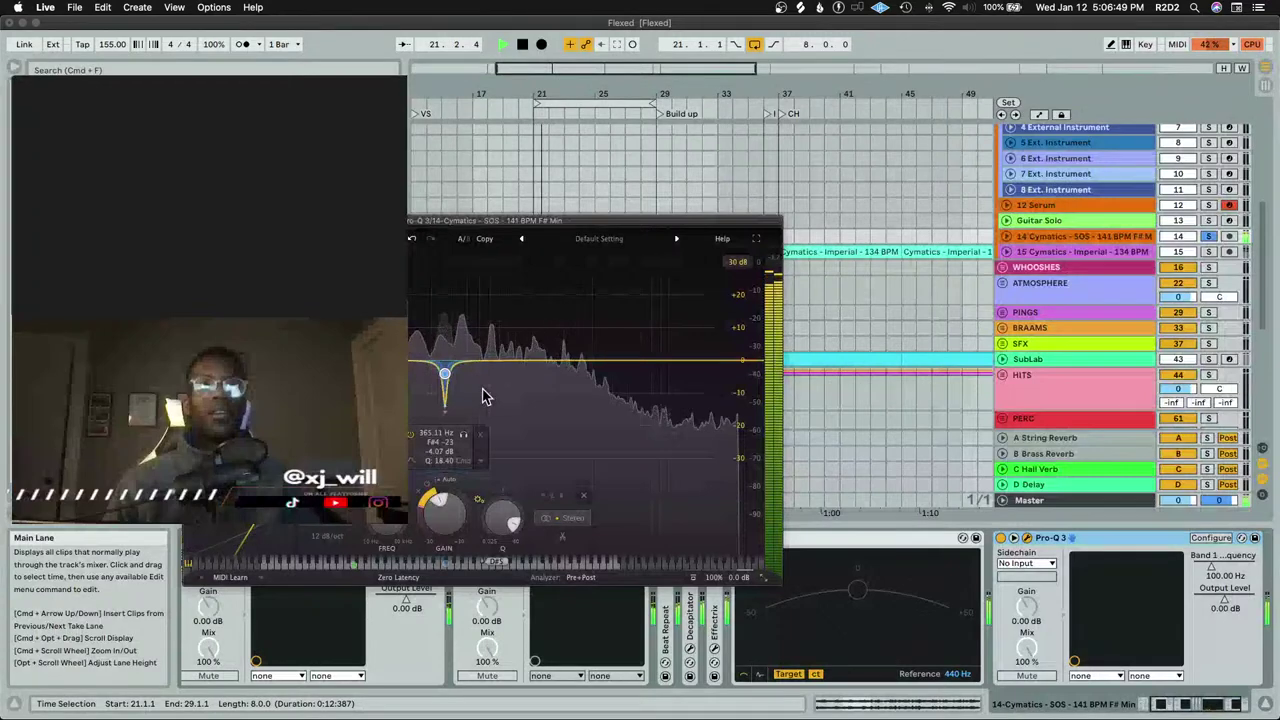
key(space)
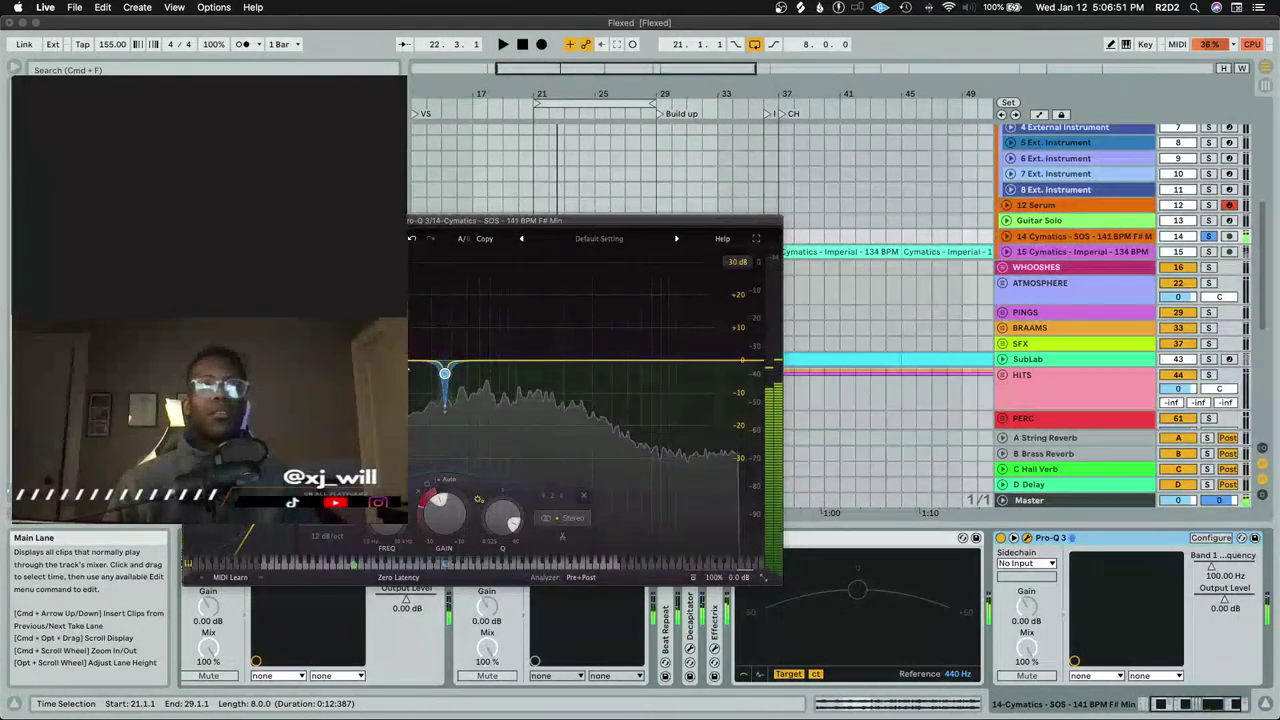
Add a second narrow cut near A#4 in the last Pro-Q 3, hide its window, and switch the device off
key(space)
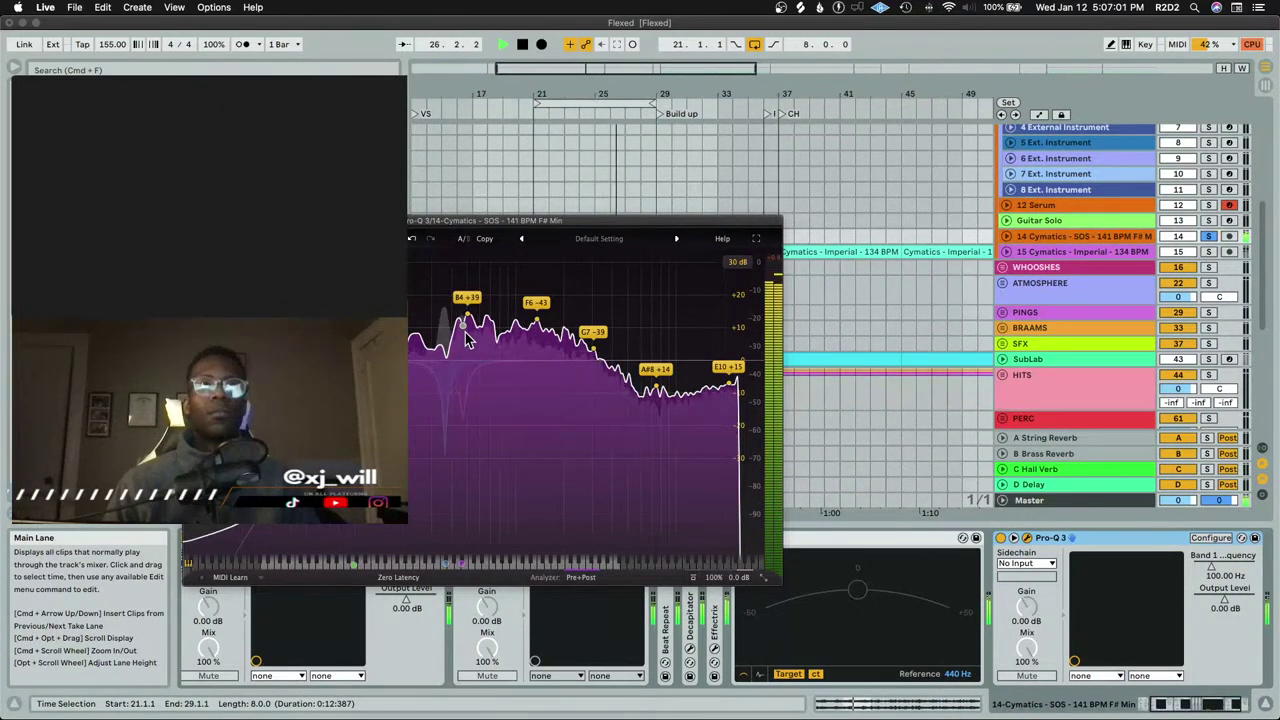
mouse_move(517, 517)
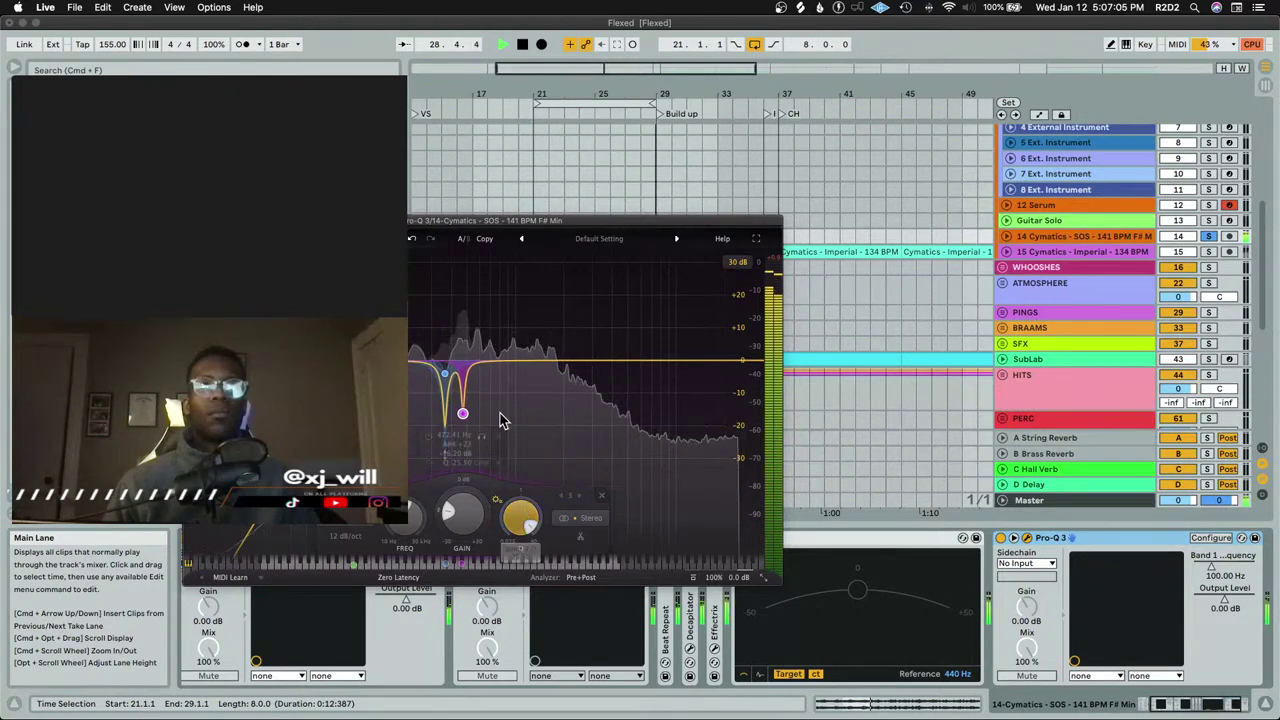
key(super+alt+p)
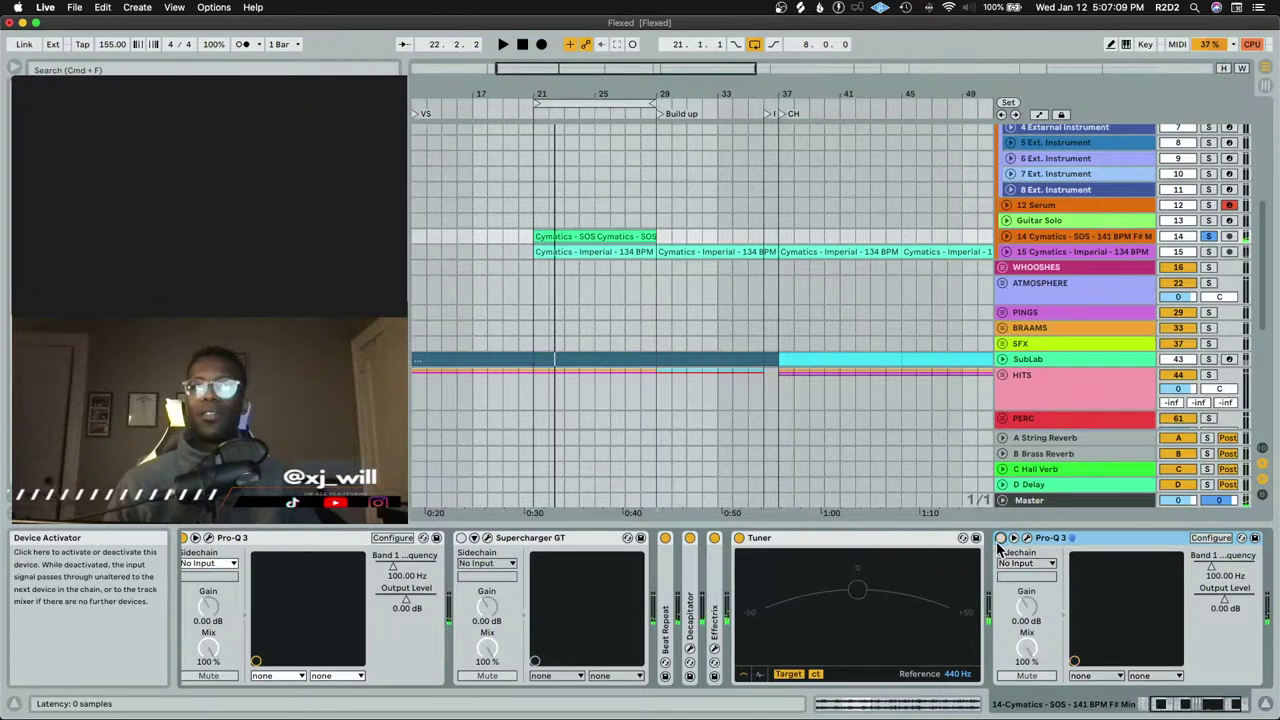
Play the loop with HITS, SubLab and Omnisphere soloed alongside track 14 to hear how the parts fit
scroll(1197, 228, down, 5)
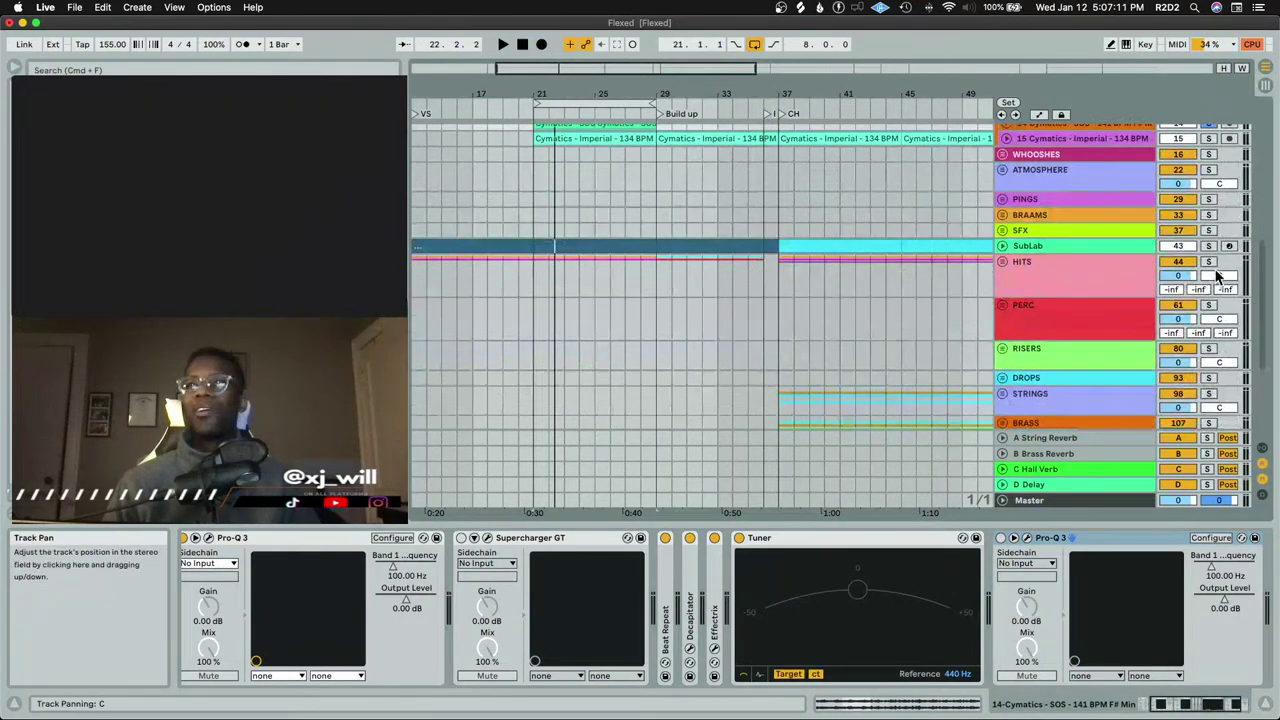
key(space)
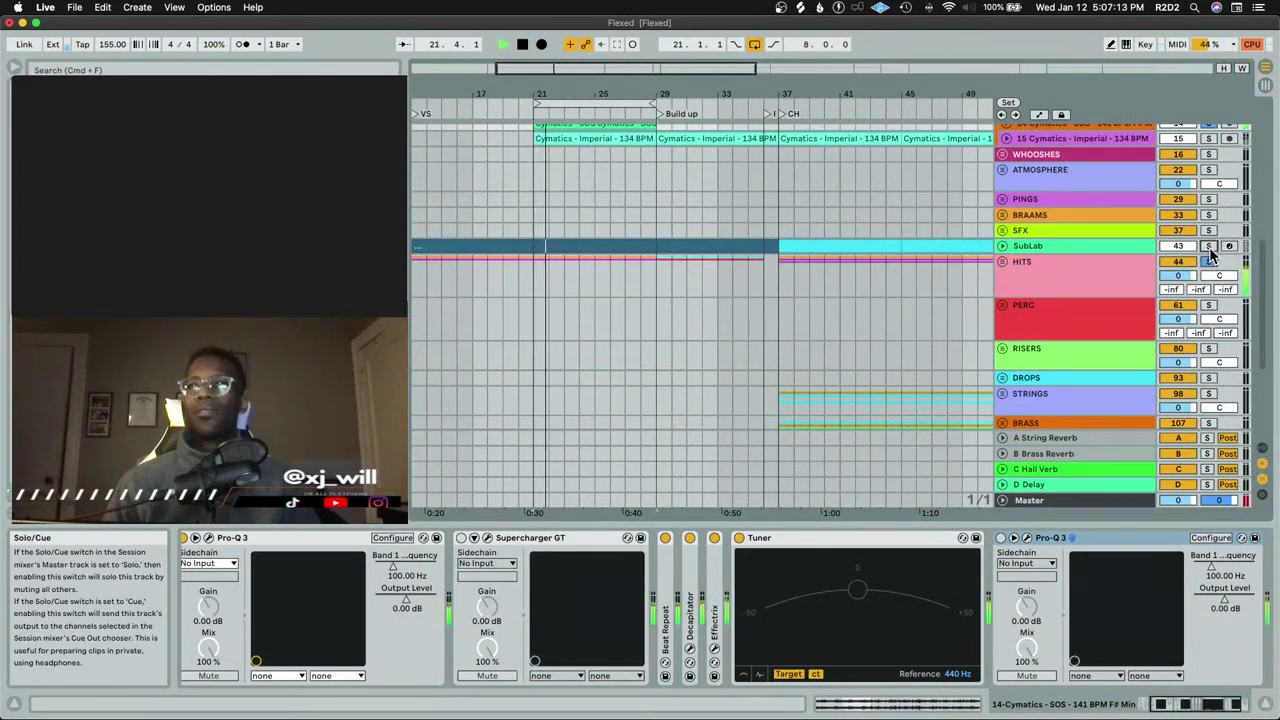
scroll(1180, 280, up, 10)
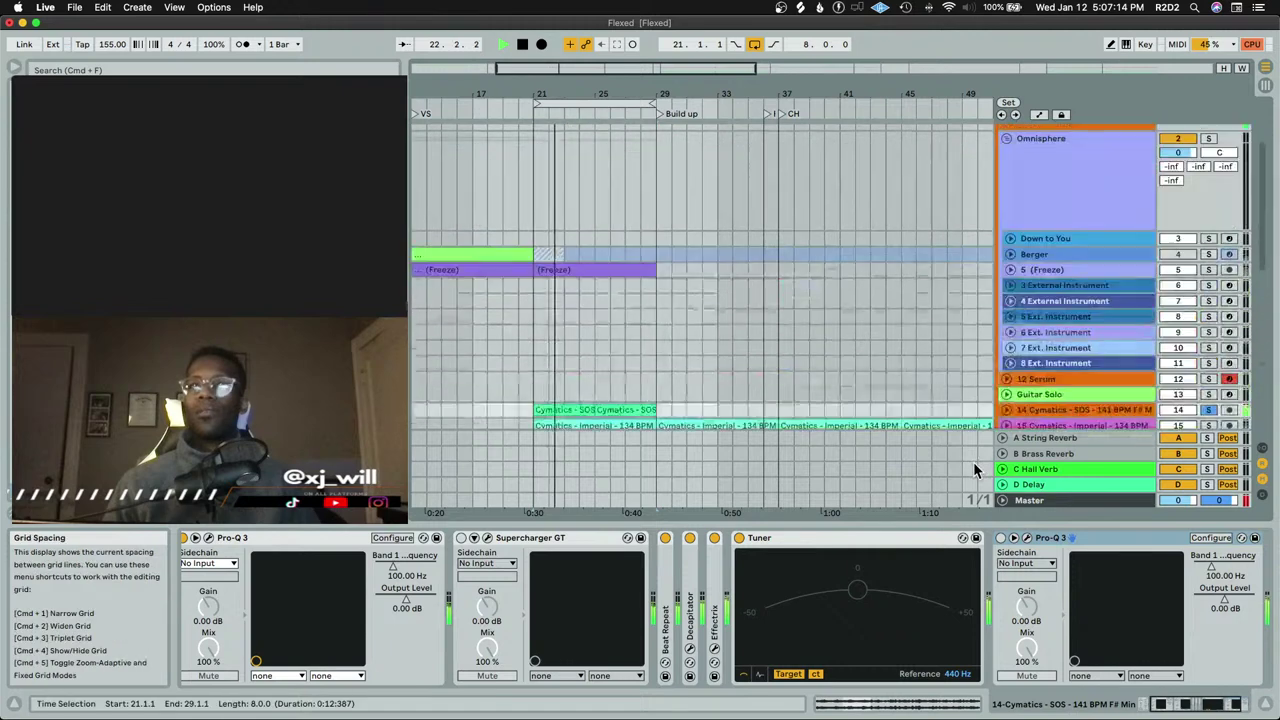
click(1208, 140)
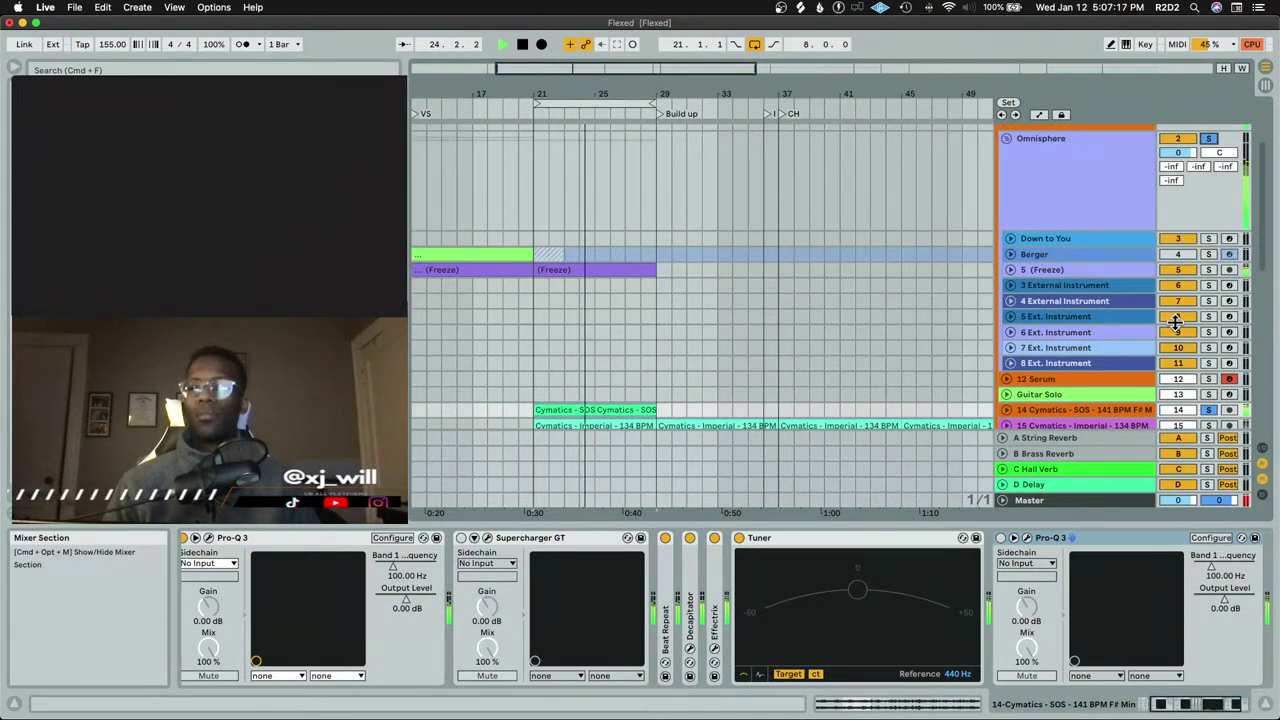
key(space)
Clear all the solos and play the loop with the full mix
scroll(1134, 283, up, 2)
scroll(1210, 280, down, 5)
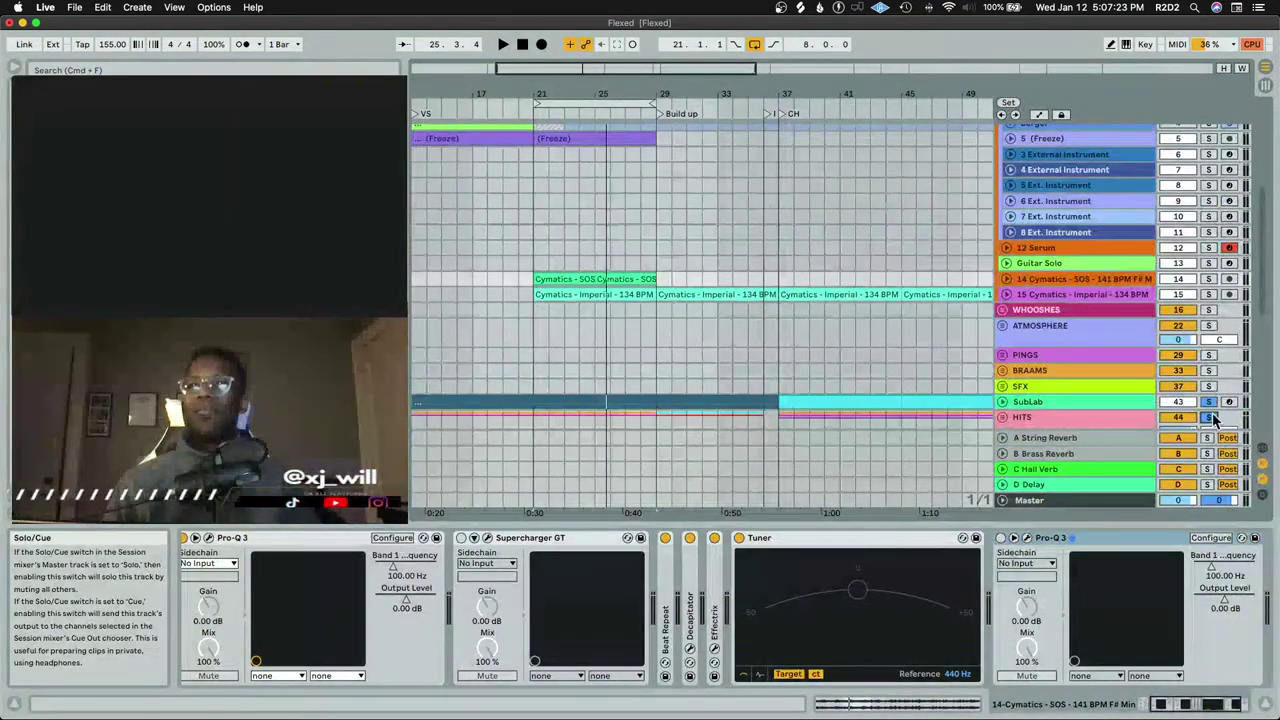
key(space)
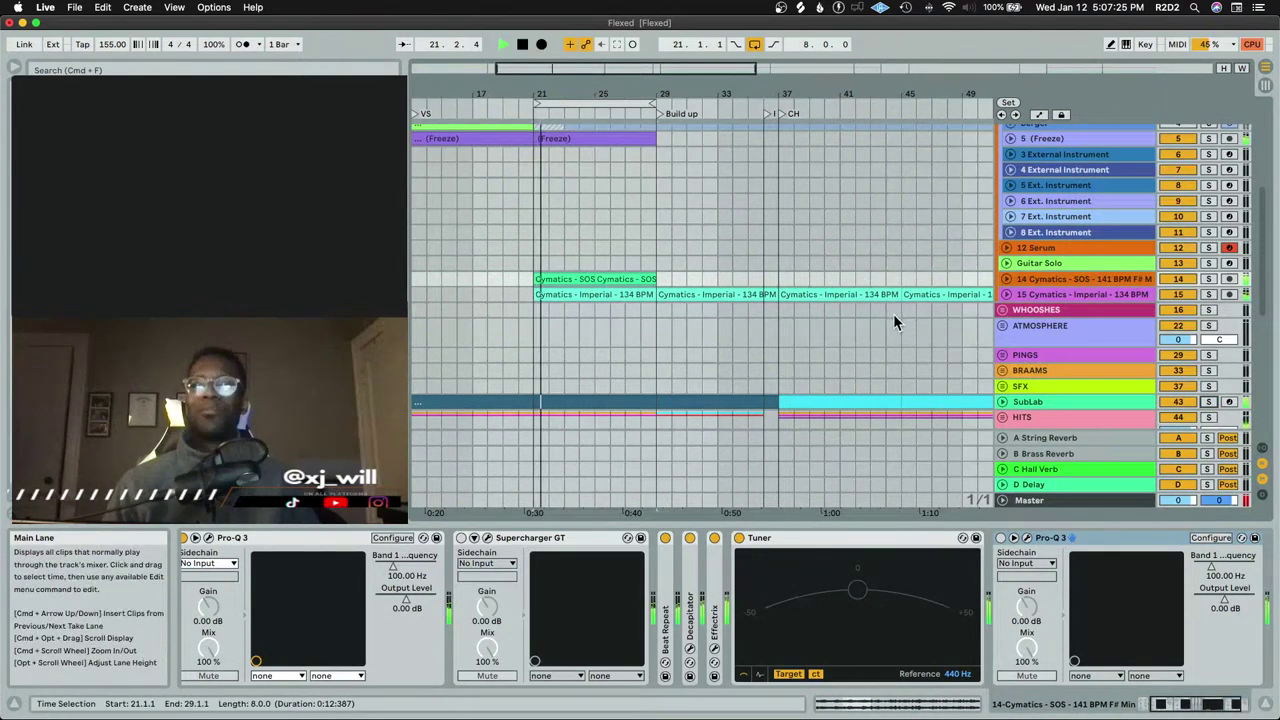
Expand track 14, open its Effectrix window, and audition presets with the full mix, stopping at Gentle Stops
click(1006, 279)
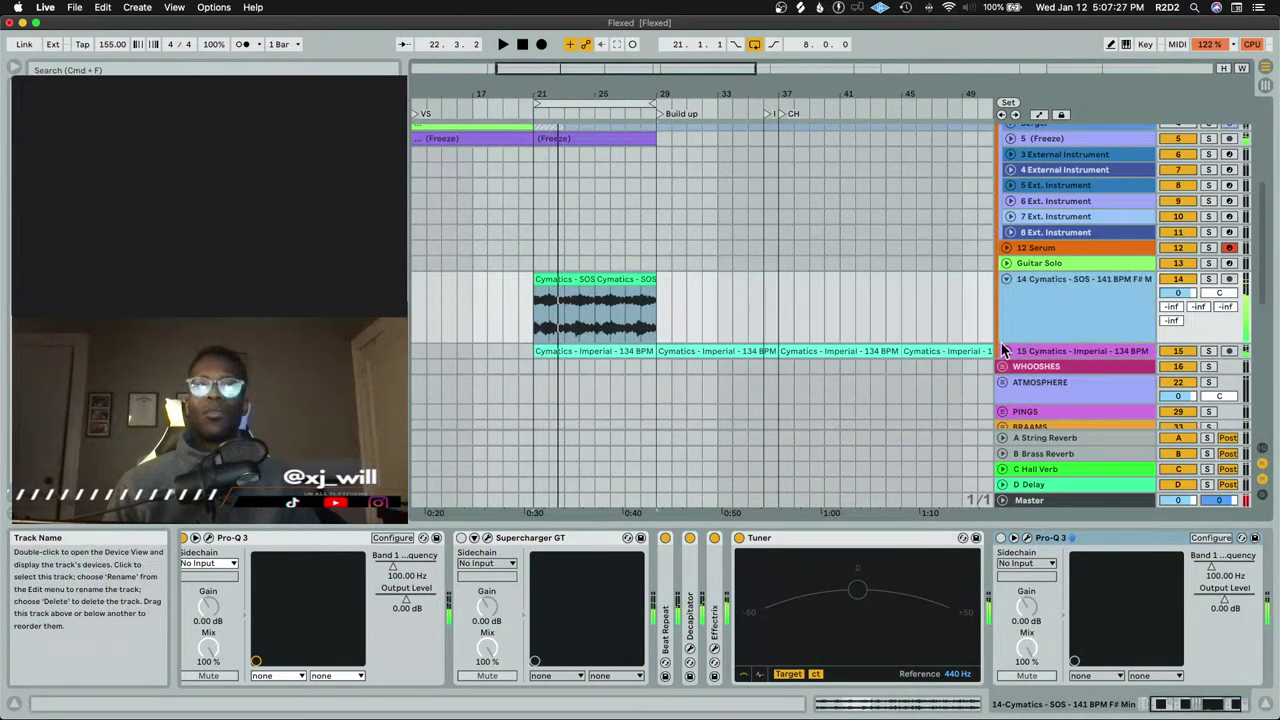
click(714, 648)
drag(366, 21, 591, 144)
click(562, 170)
key(space)
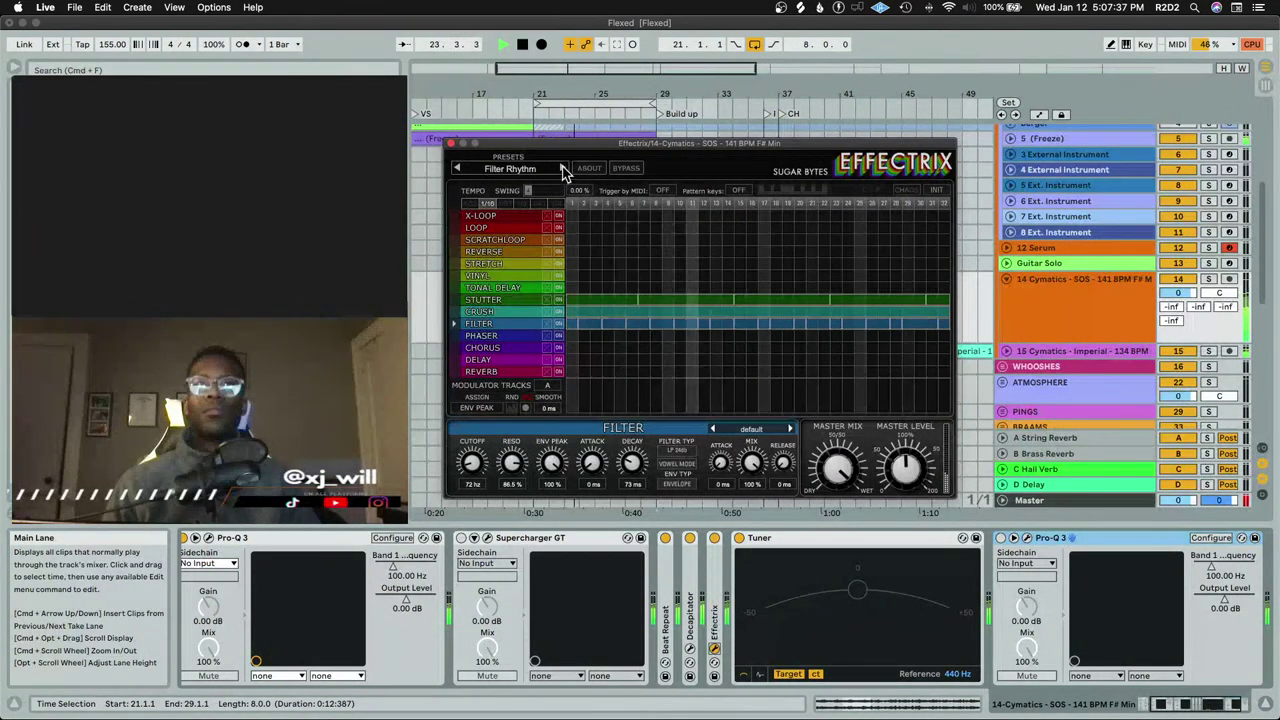
click(562, 170)
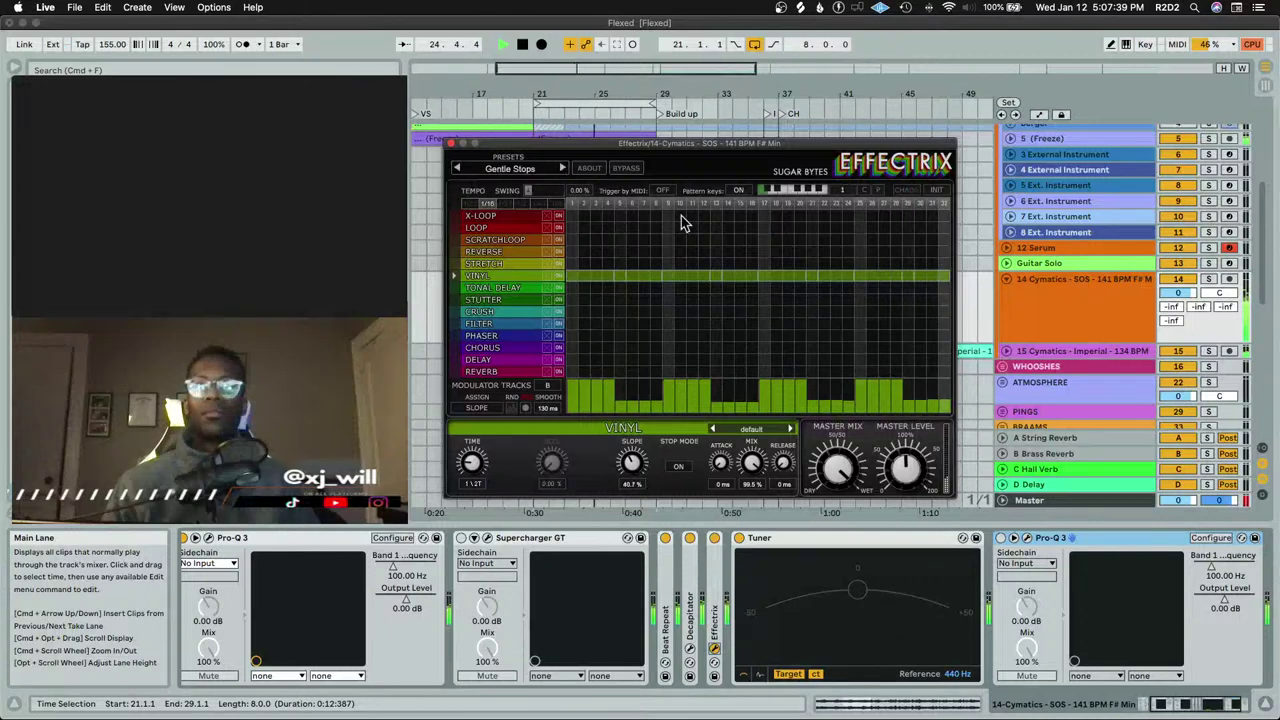
Solo track 14 together with HITS and change the Effectrix preset to GlitchBeat
click(1209, 279)
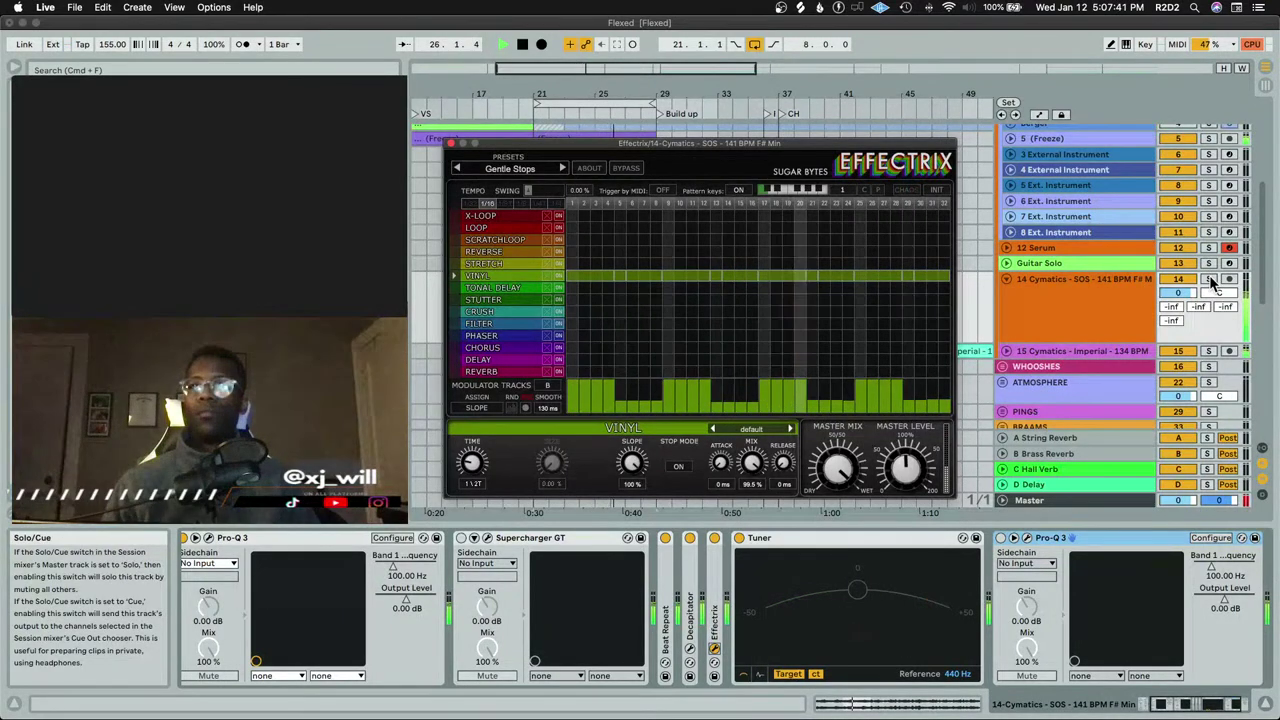
scroll(1203, 370, down, 3)
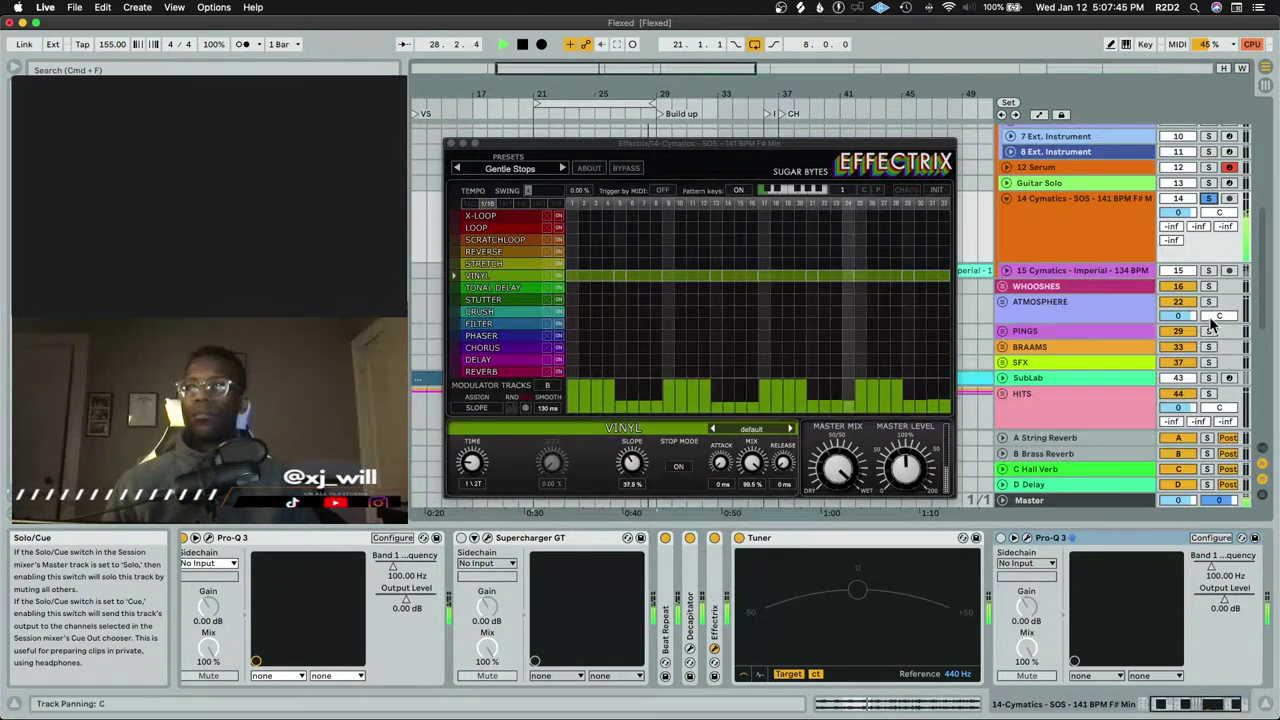
scroll(1212, 322, down, 1)
click(1209, 372)
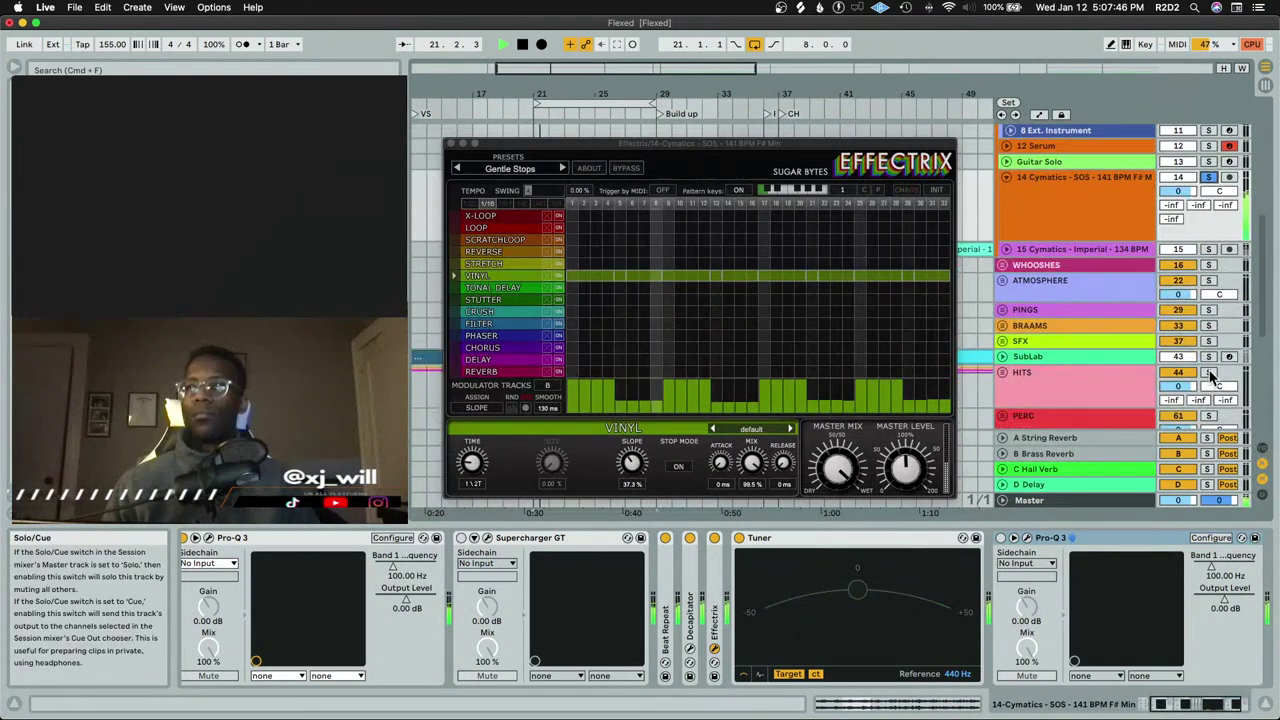
click(562, 169)
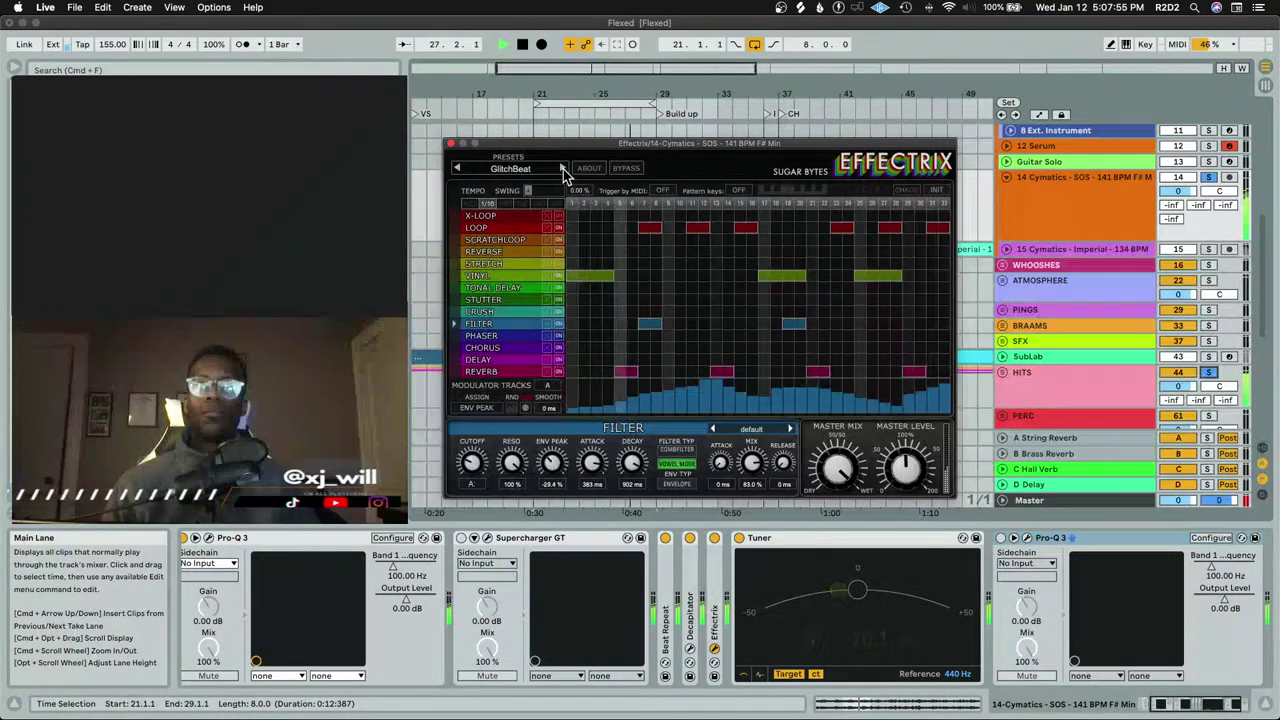
Audition the Effectrix presets on track 14 from HalfTime through Strange Bits over the soloed loop, then stop playback
click(563, 169)
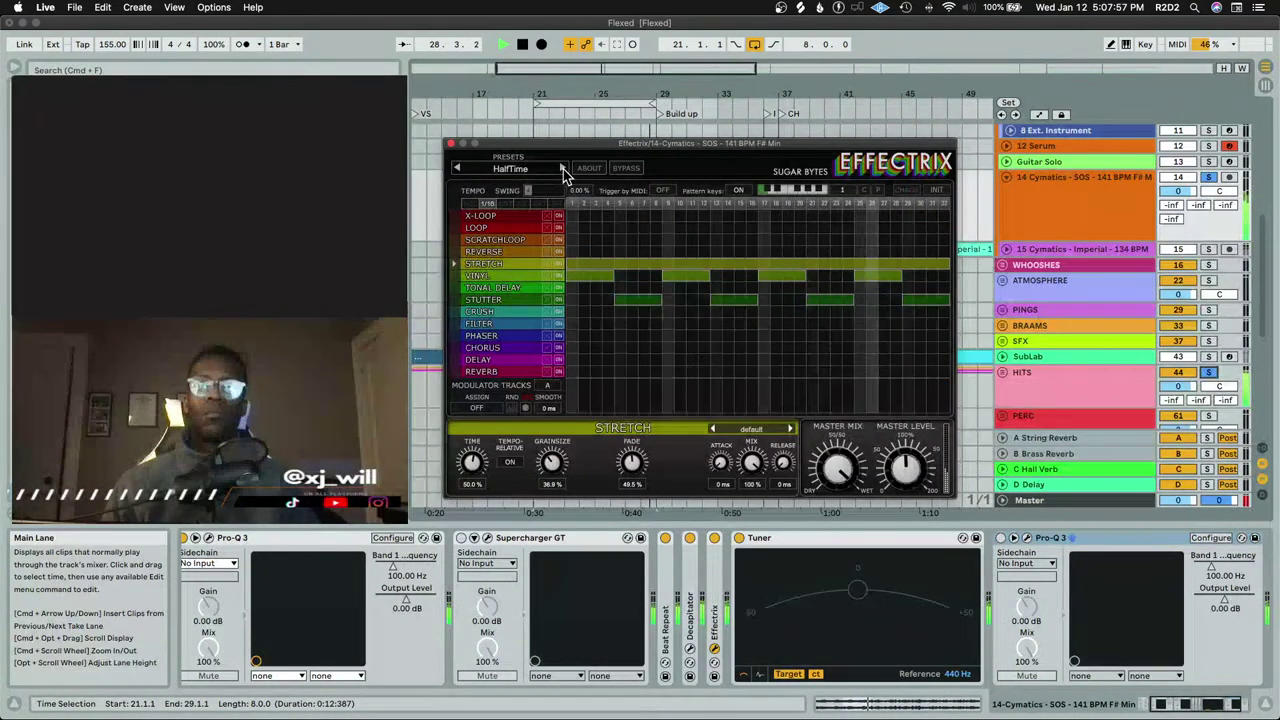
click(563, 169)
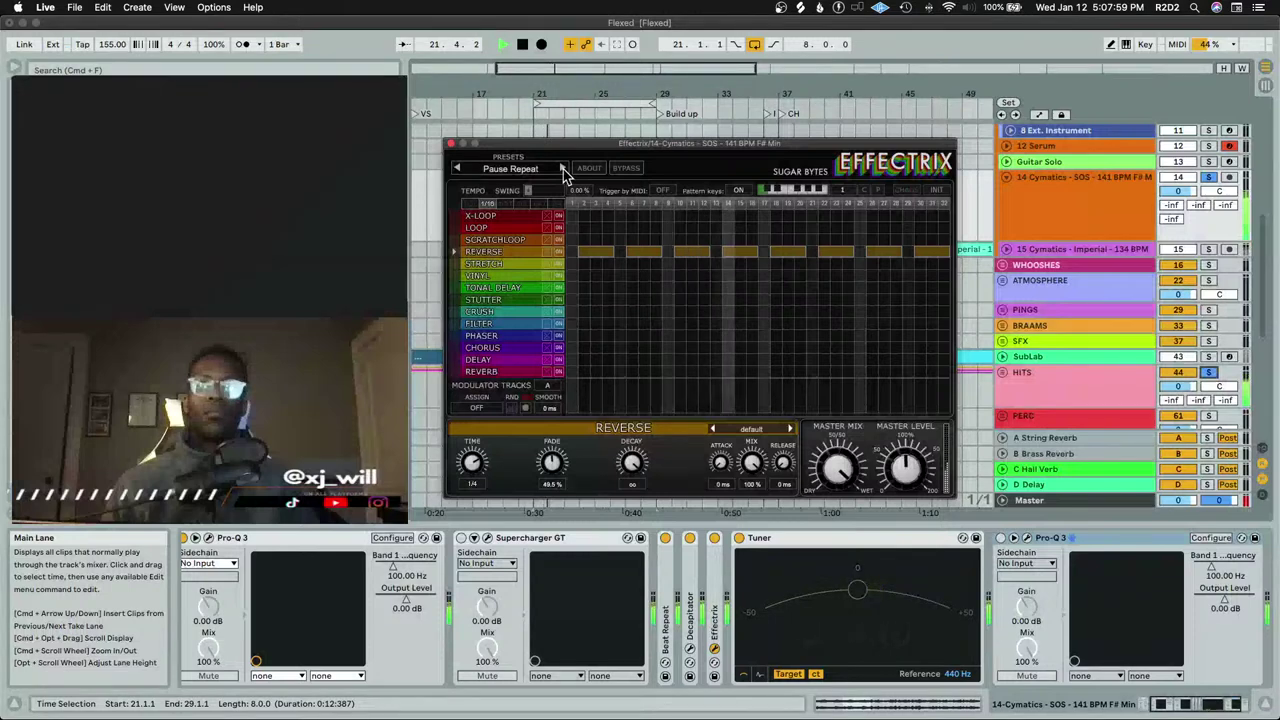
click(563, 169)
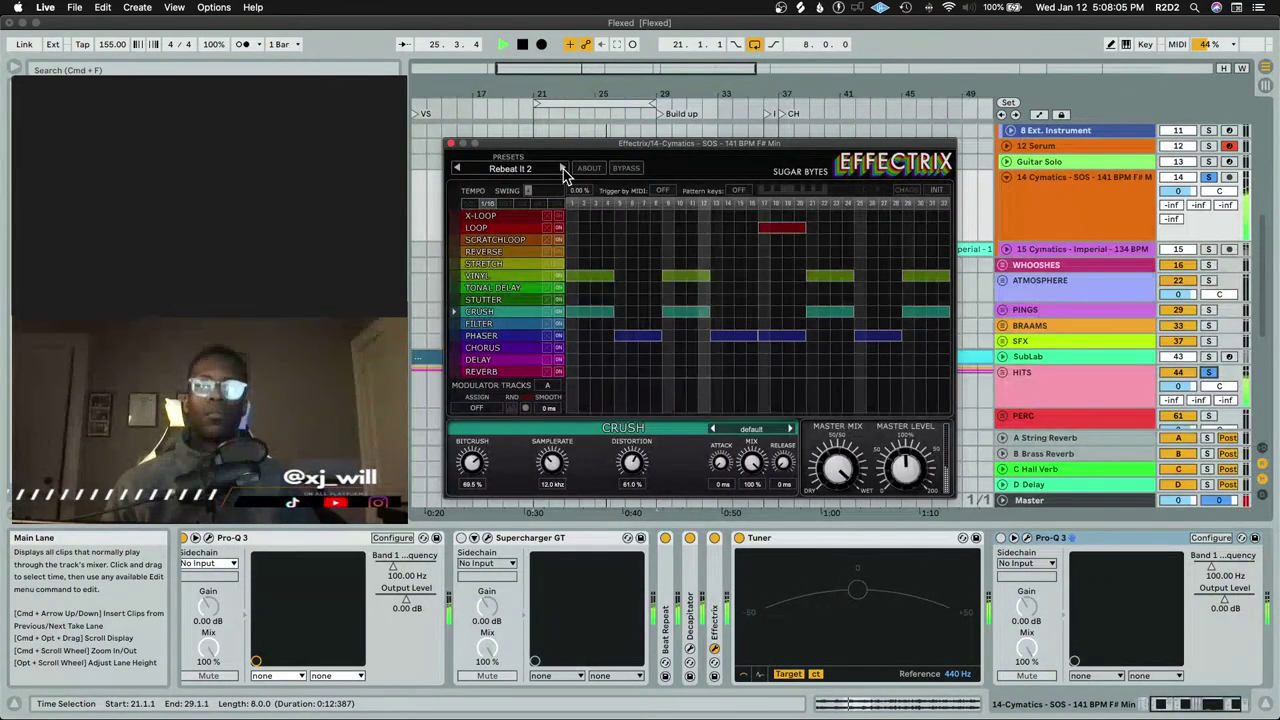
click(563, 169)
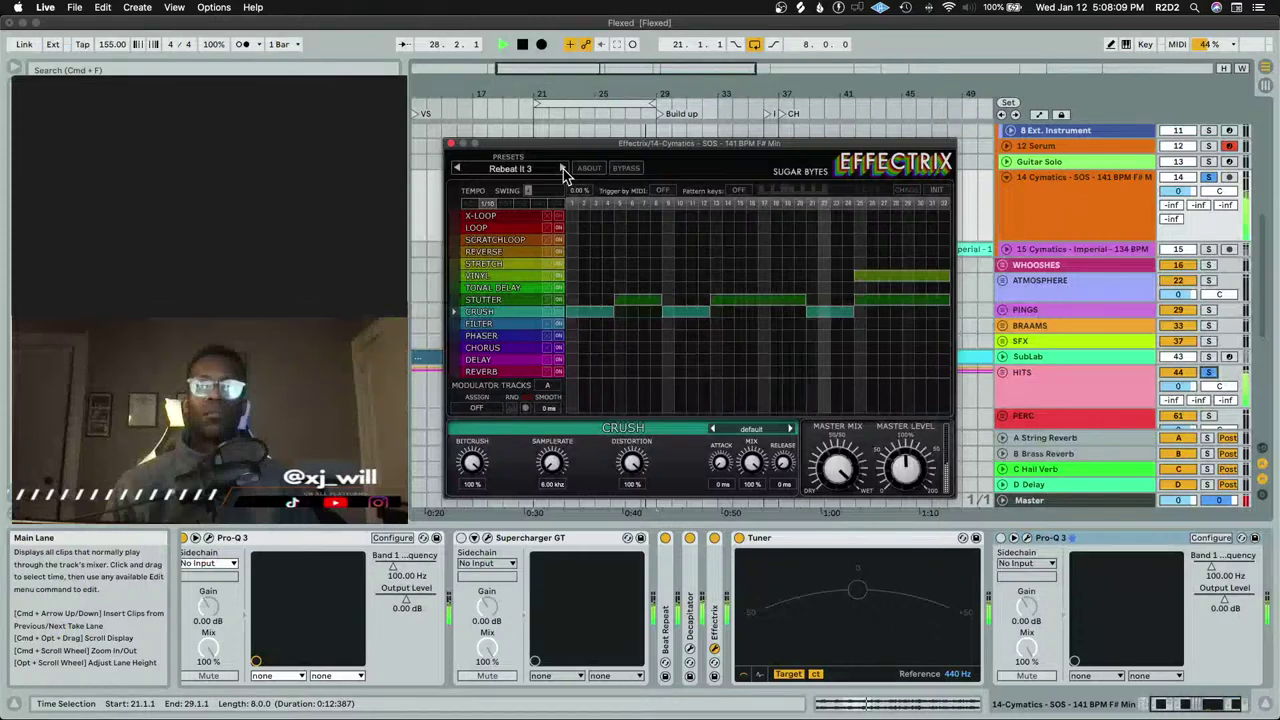
click(563, 169)
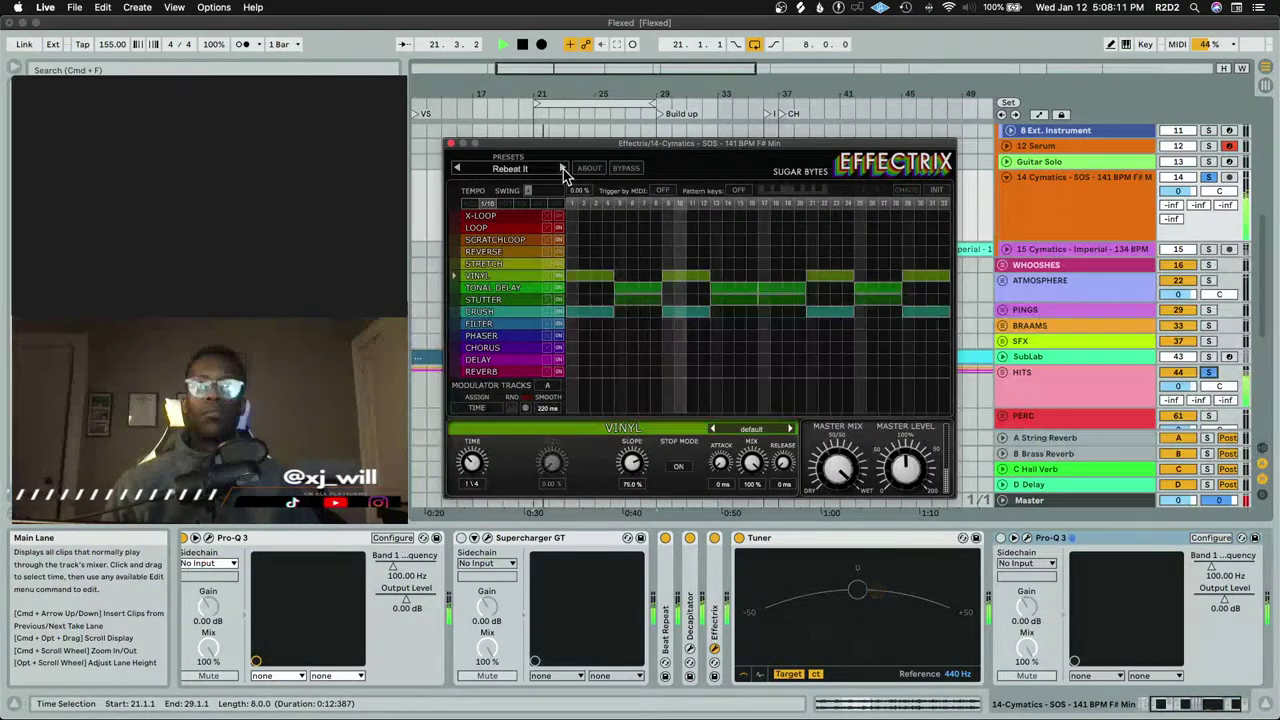
click(563, 169)
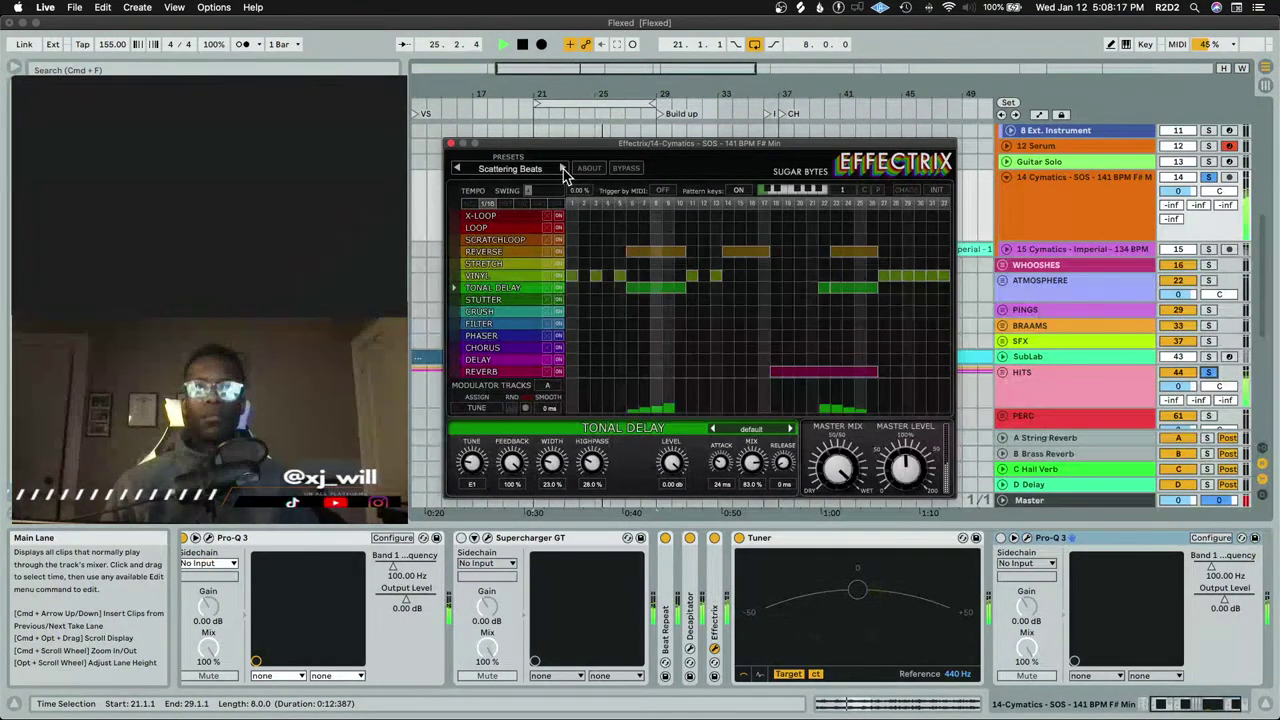
click(563, 169)
key(space)
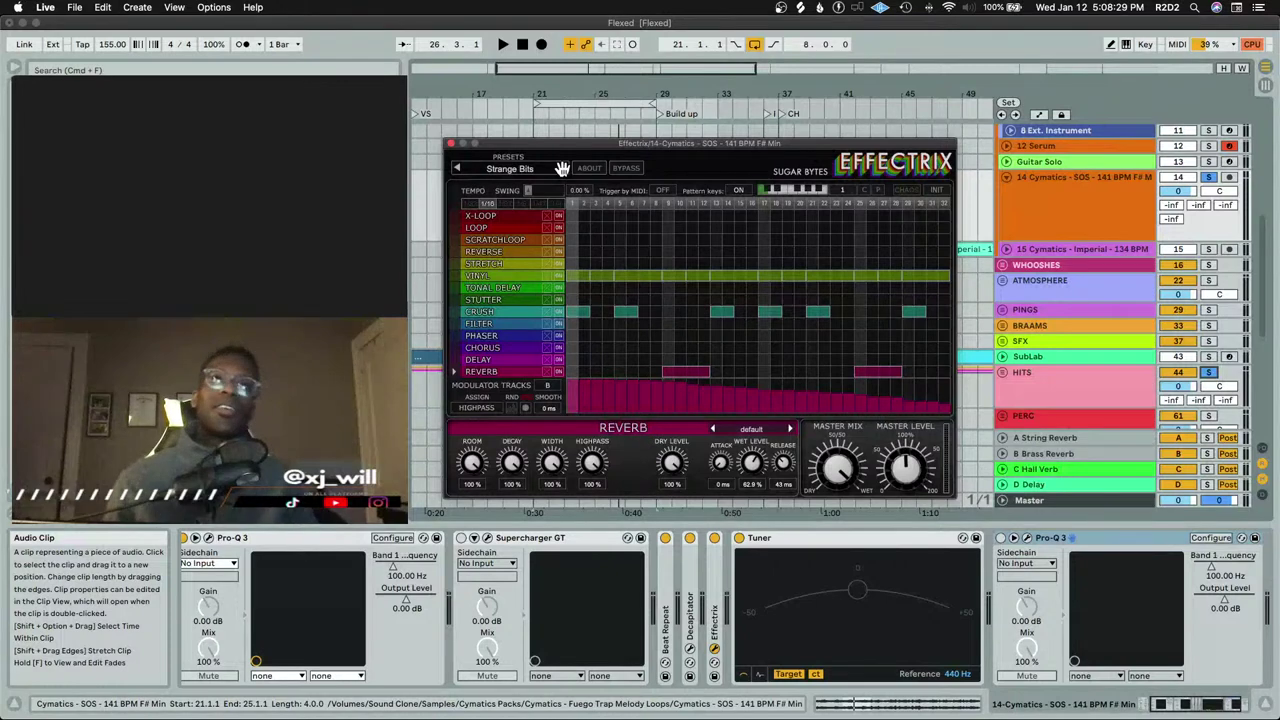
key(shift+Right)
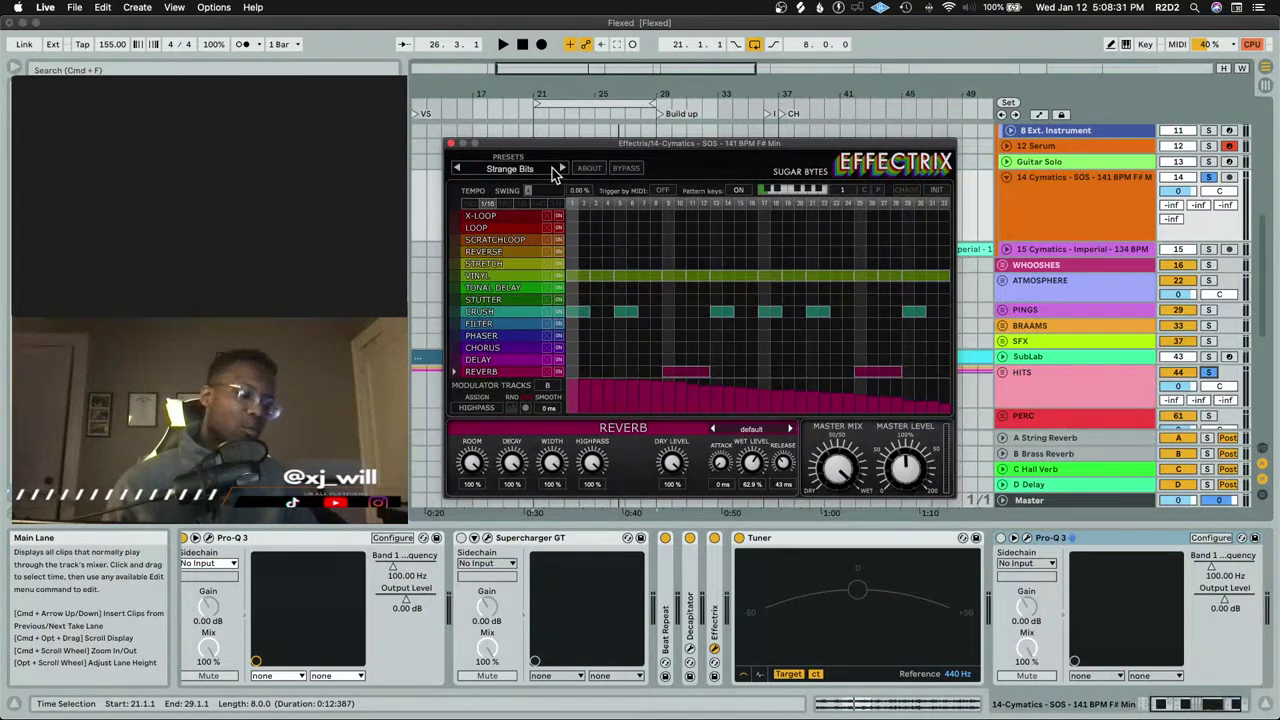
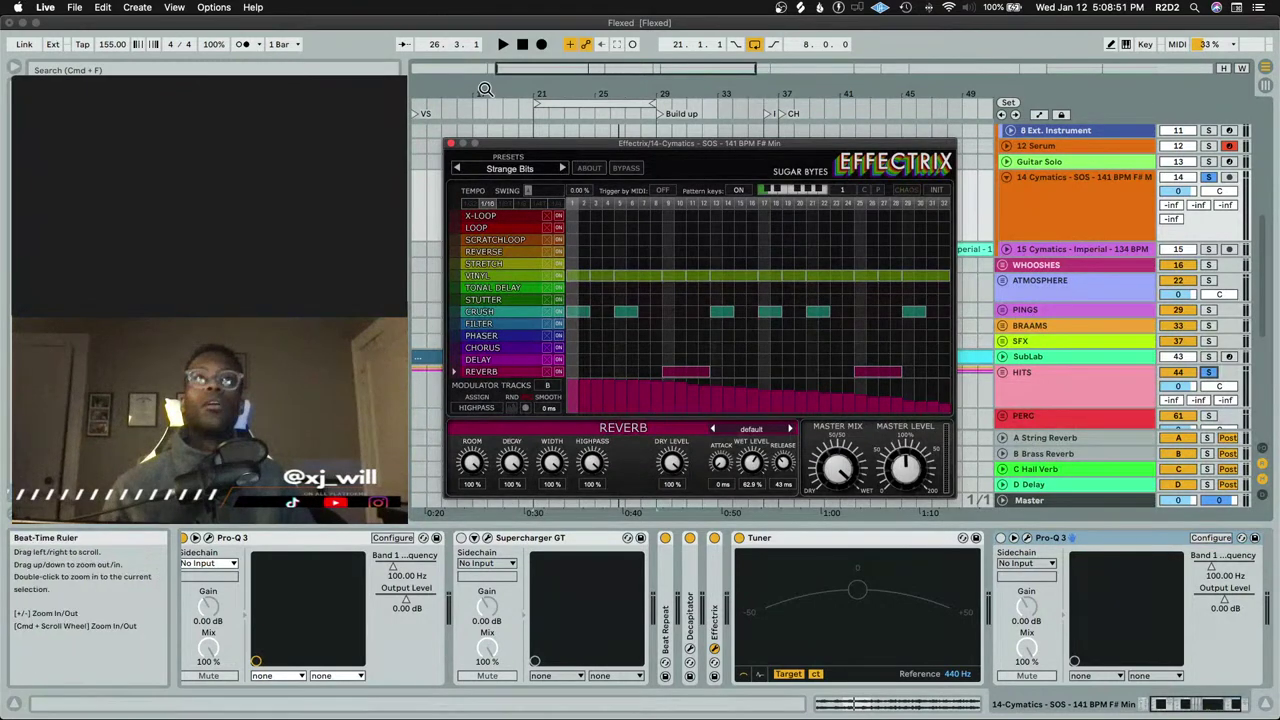
Load the Swish preset in Effectrix and try its pattern at the slower step tempos 1/16 and 1/8T
drag(666, 140, 576, 150)
key(space)
click(519, 176)
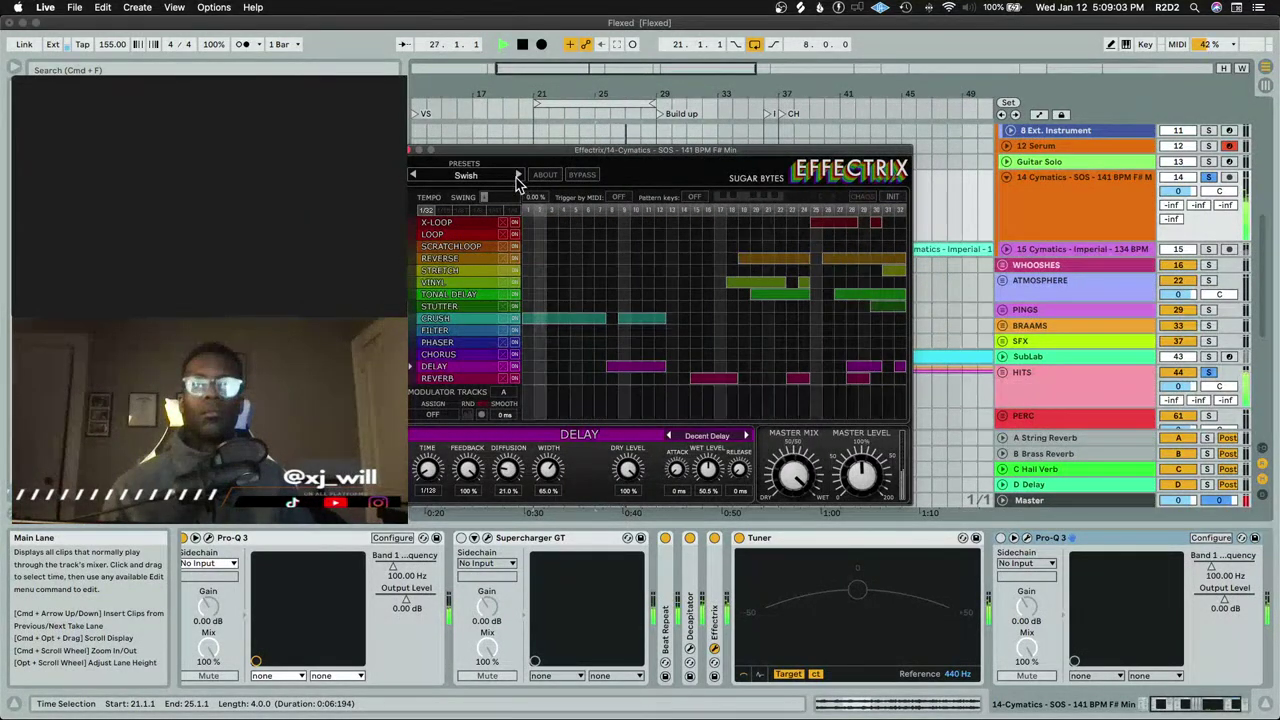
key(space)
drag(445, 212, 450, 211)
key(space)
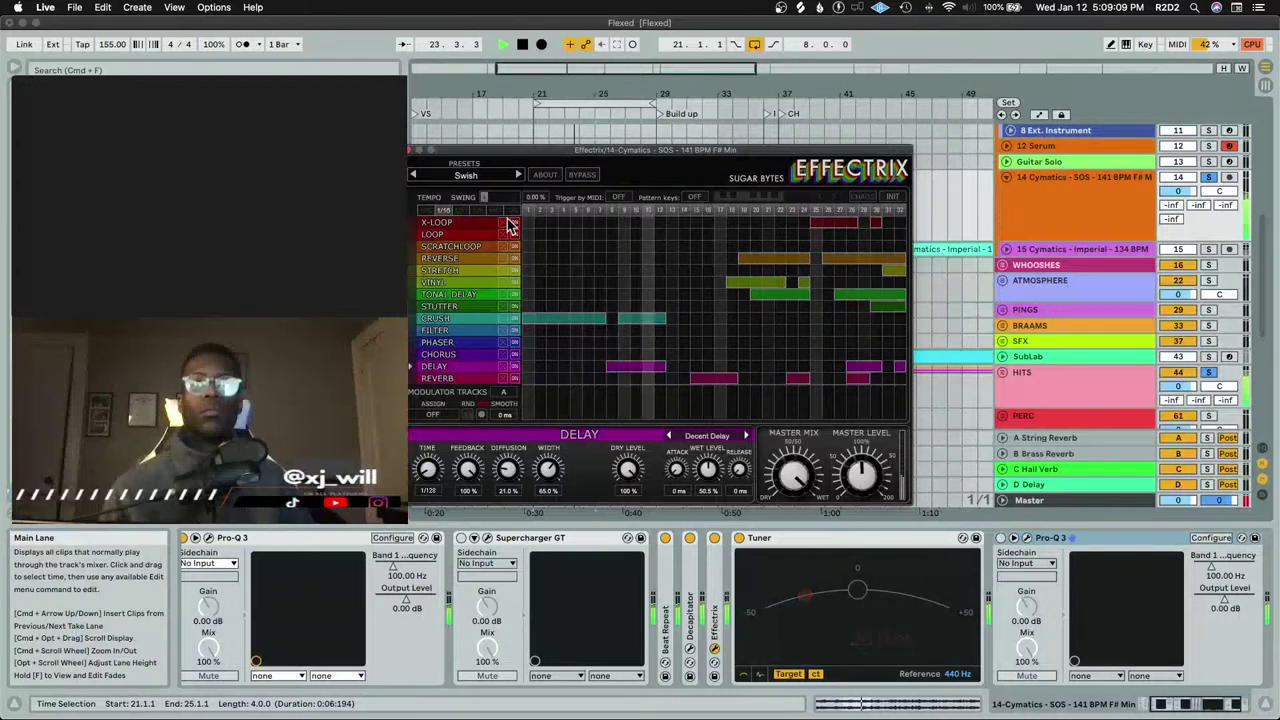
drag(445, 212, 438, 212)
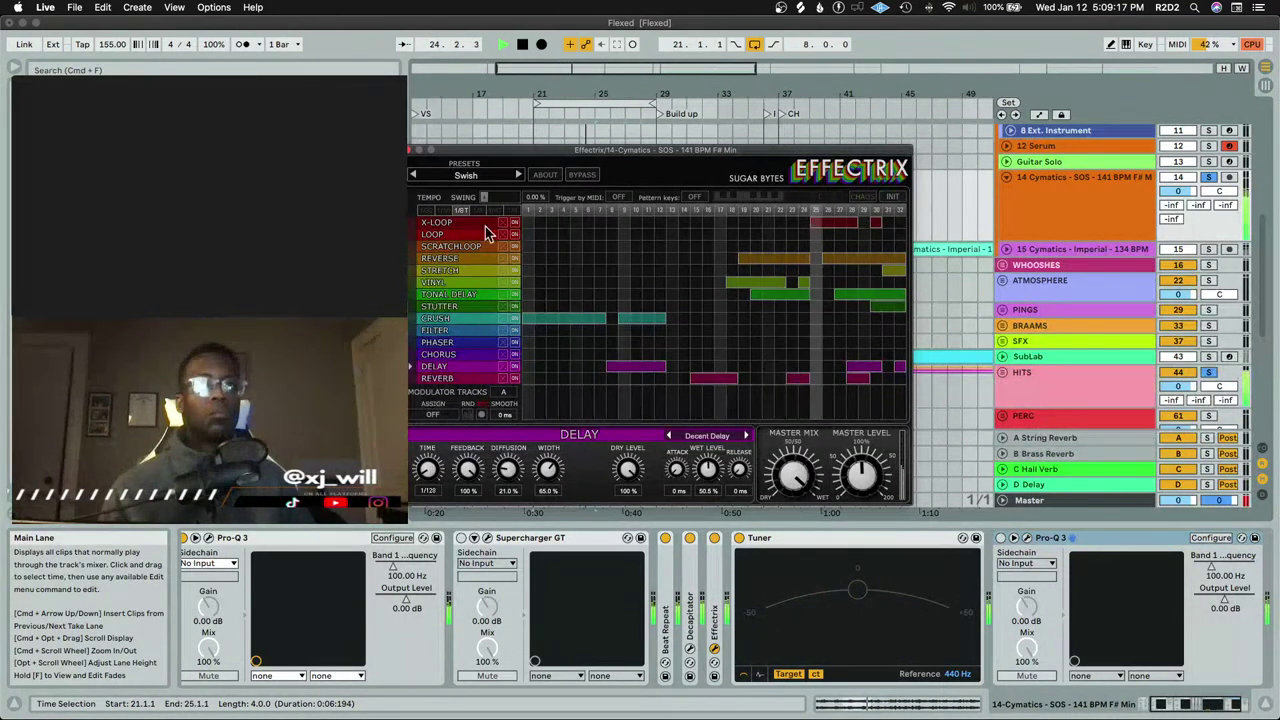
Audition the Effectrix presets from Talking Drums through Big Cloud to Binary Confusion while the loop plays
click(518, 176)
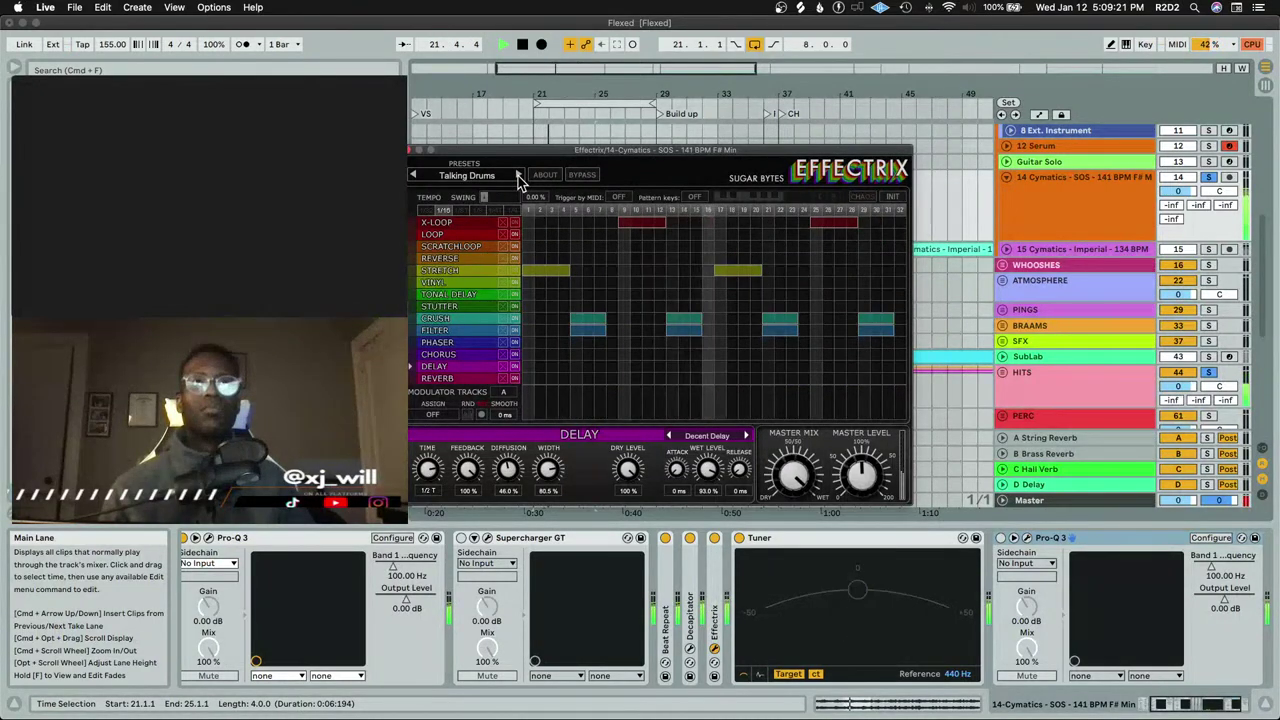
click(518, 176)
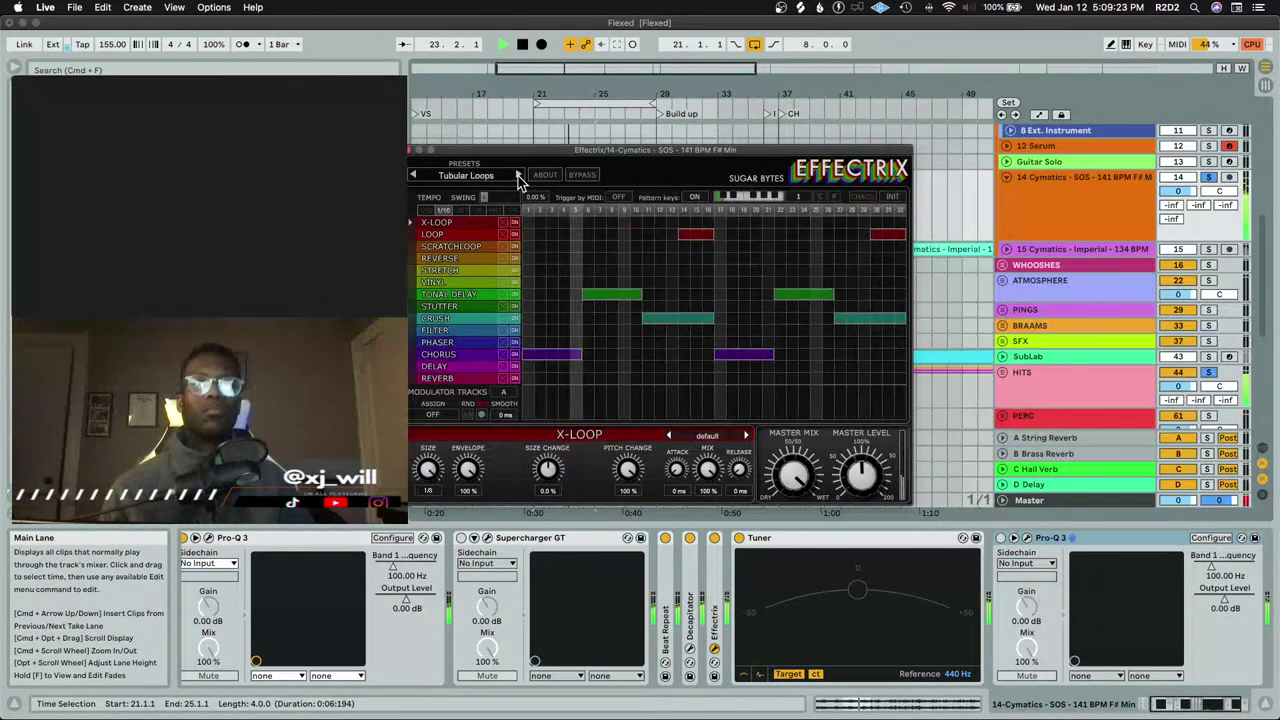
click(518, 176)
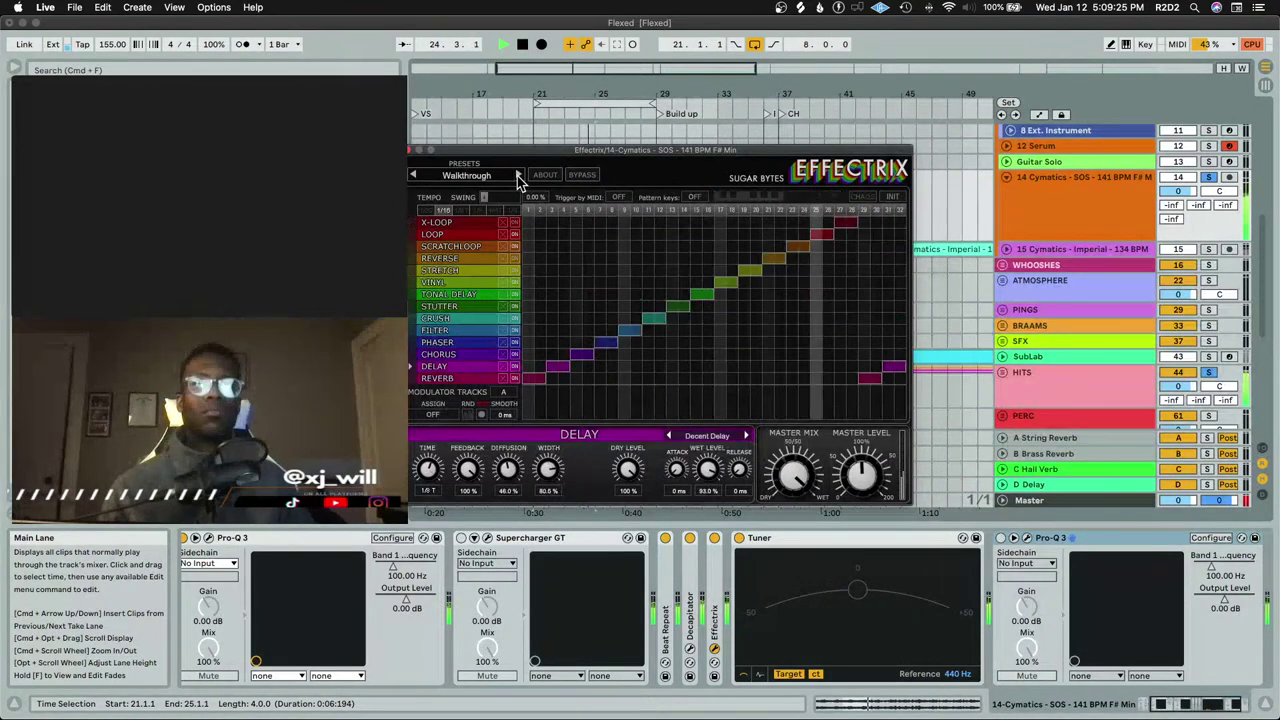
click(518, 176)
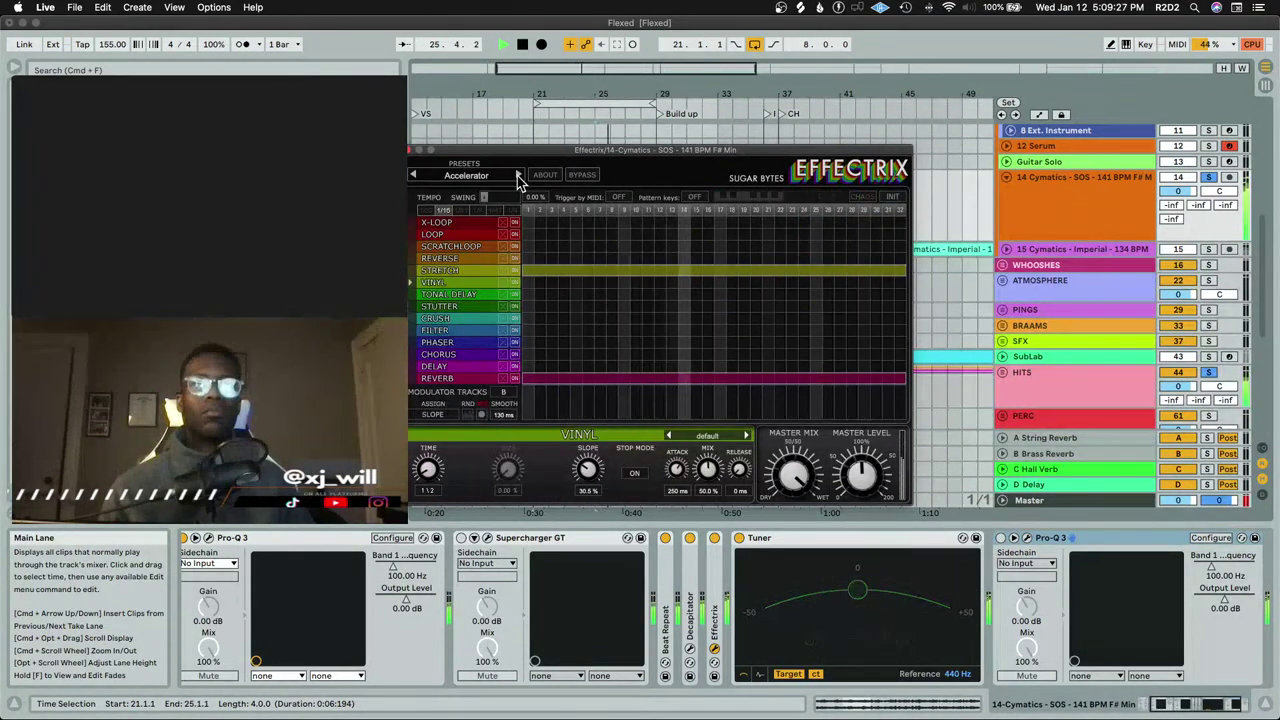
click(518, 176)
click(518, 176)
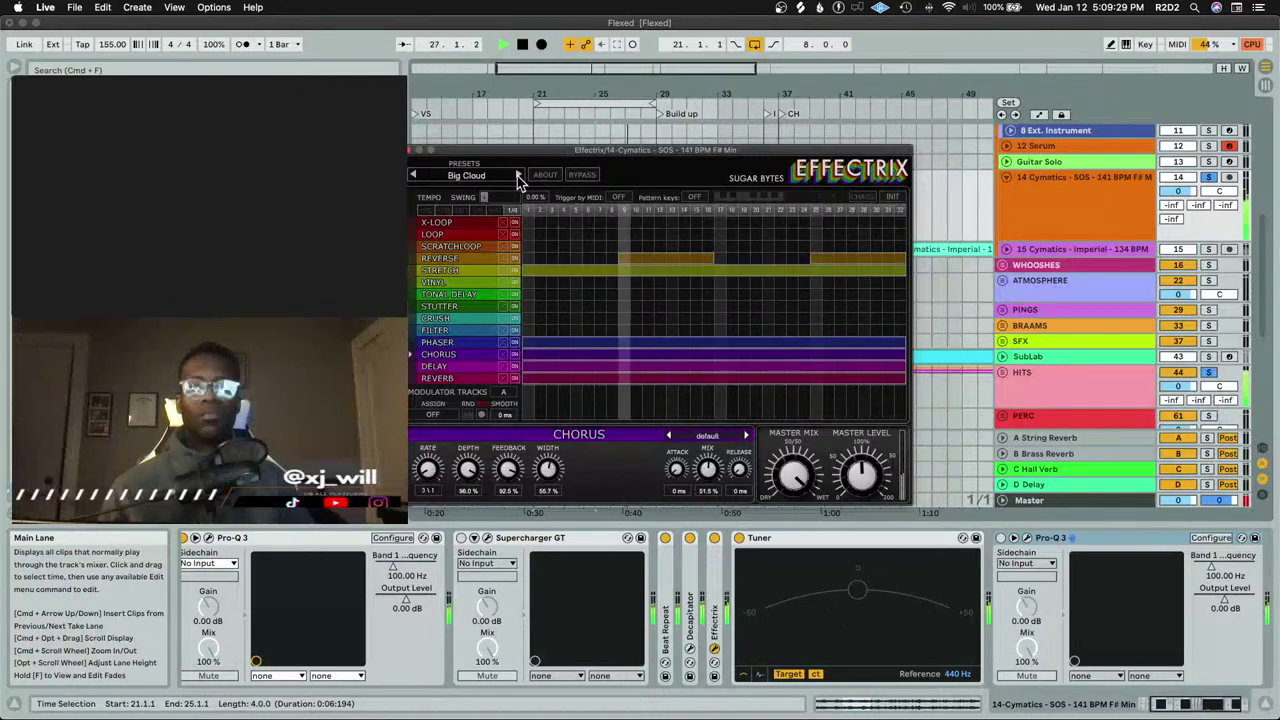
click(518, 176)
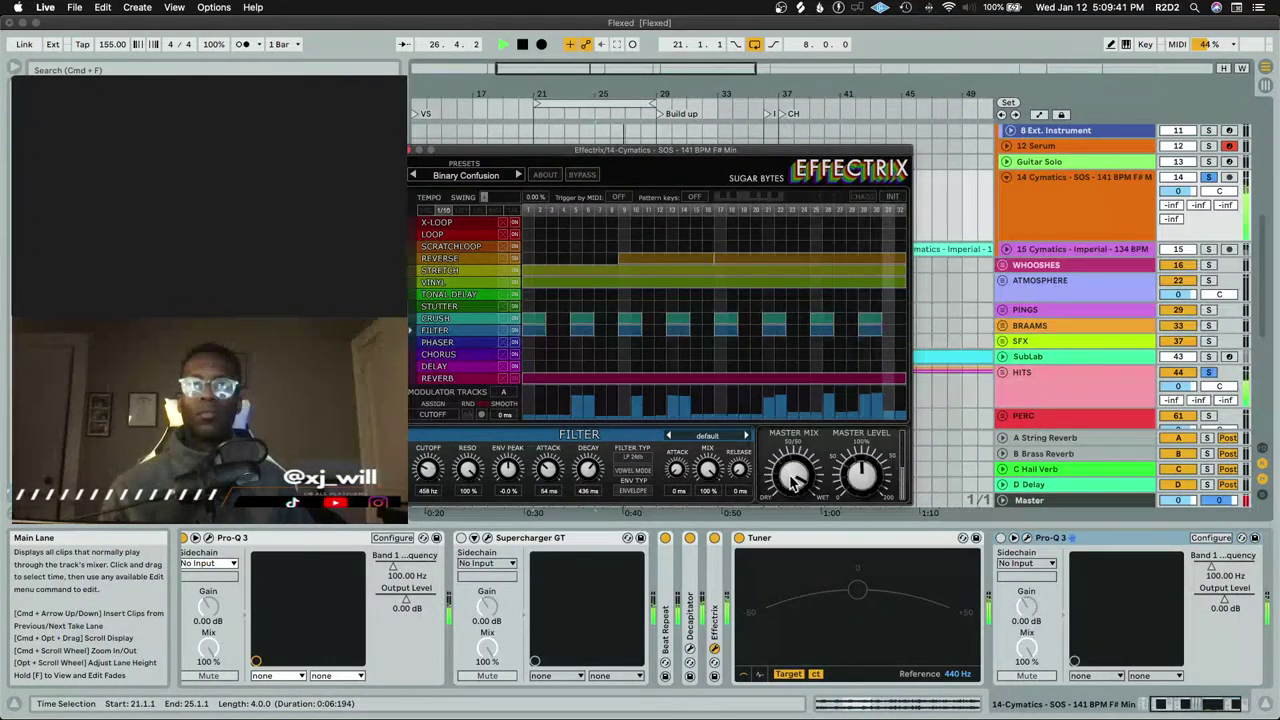
Advance the Effectrix preset past Cloudy Days to Far Beyond and close the plug-in window
key(space)
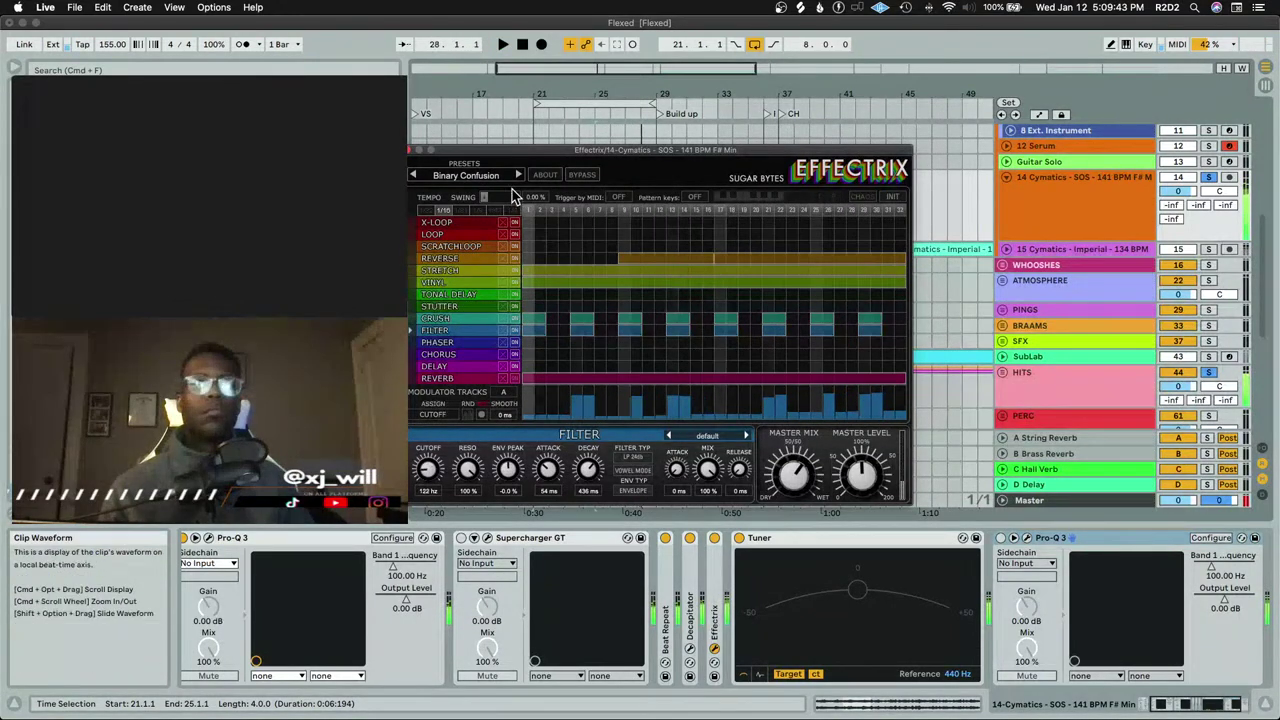
click(520, 175)
key(space)
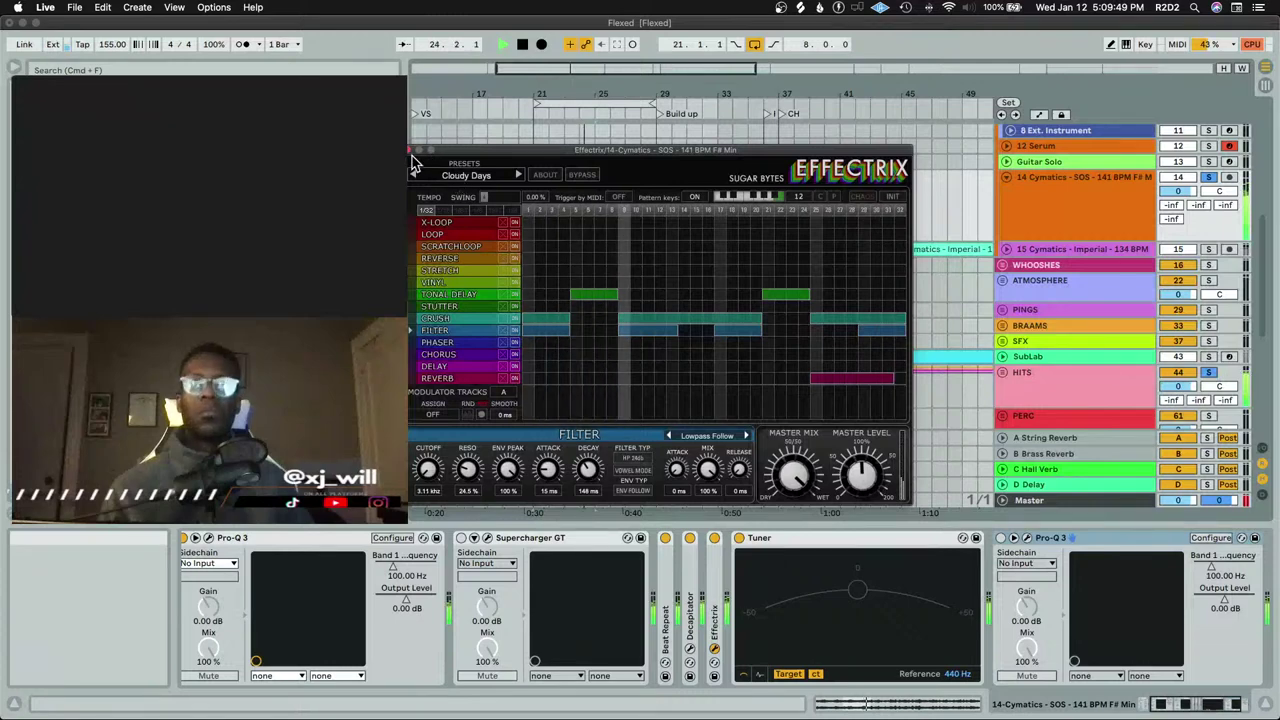
click(519, 176)
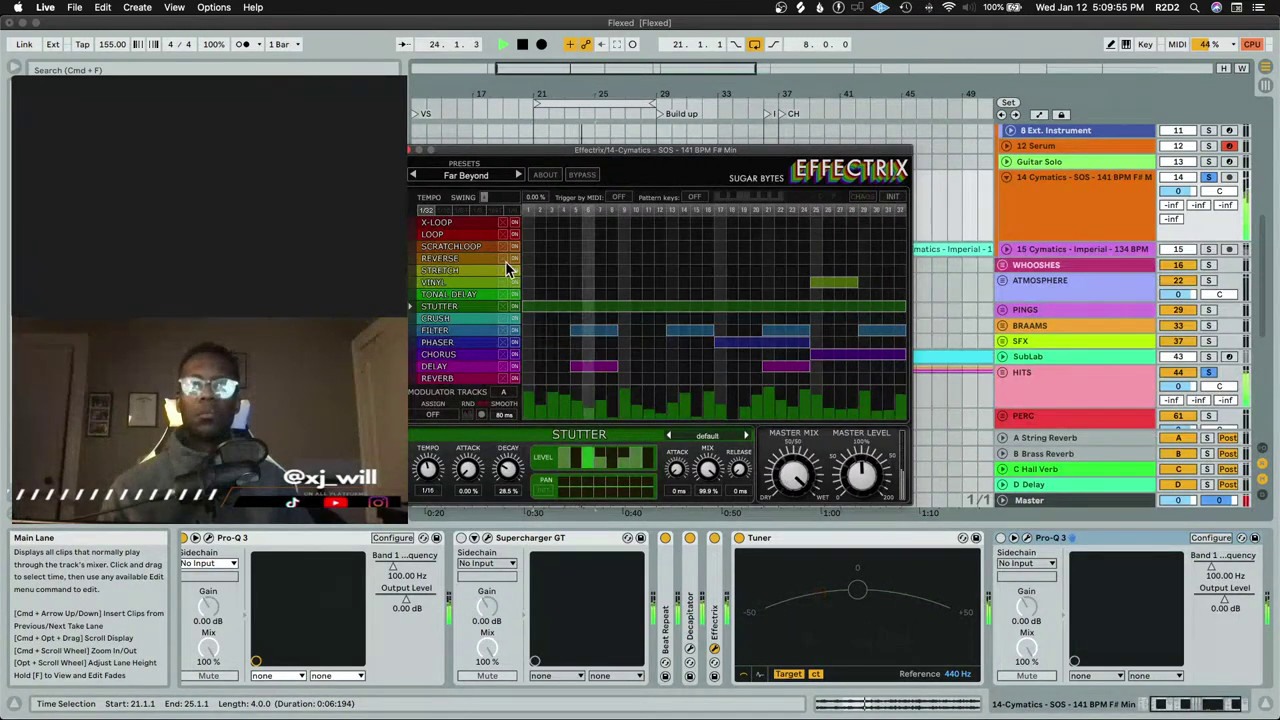
click(411, 149)
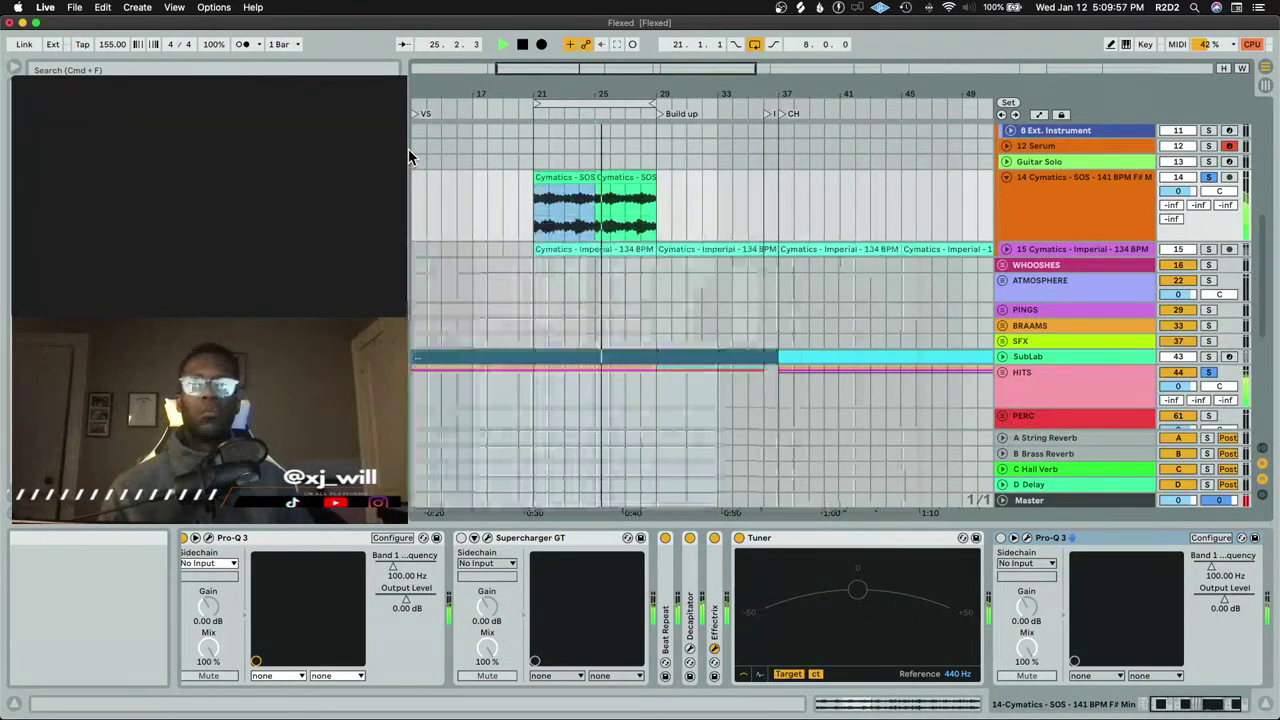
Hear the full mix without solos, solo only track 14, and raise its C-Hall Verb send to -23.4 dB
key(space)
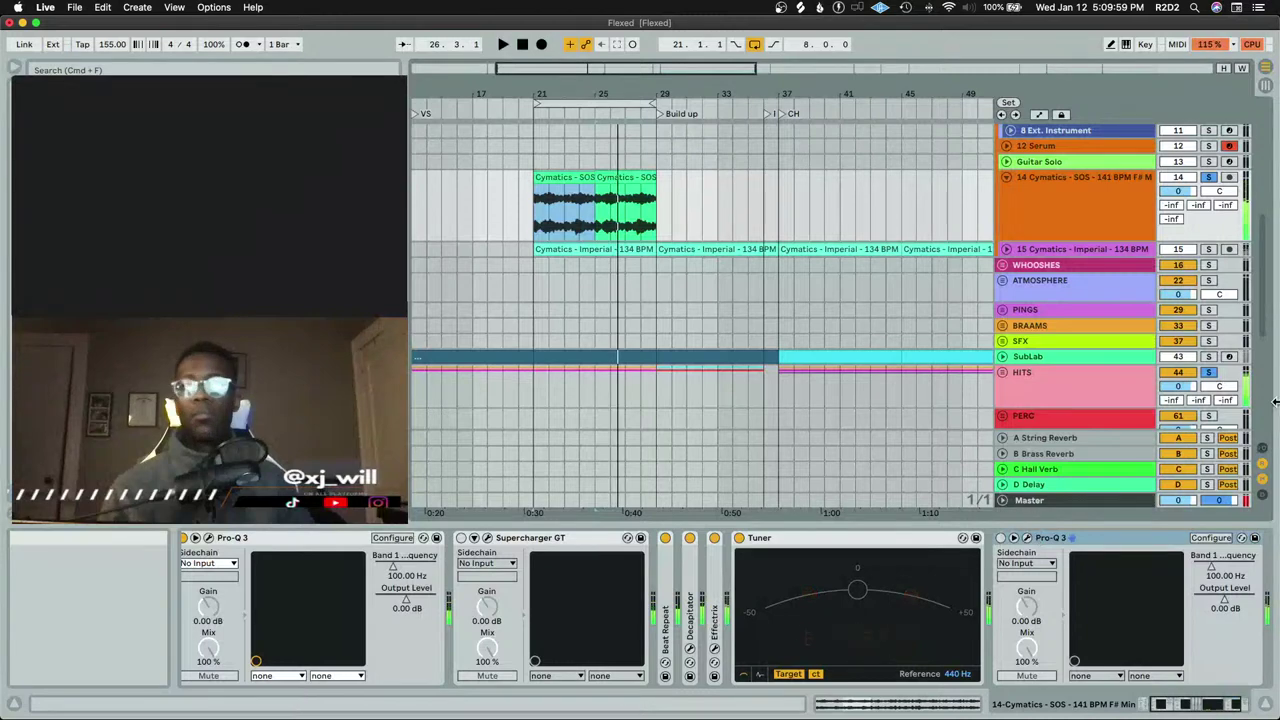
key(space)
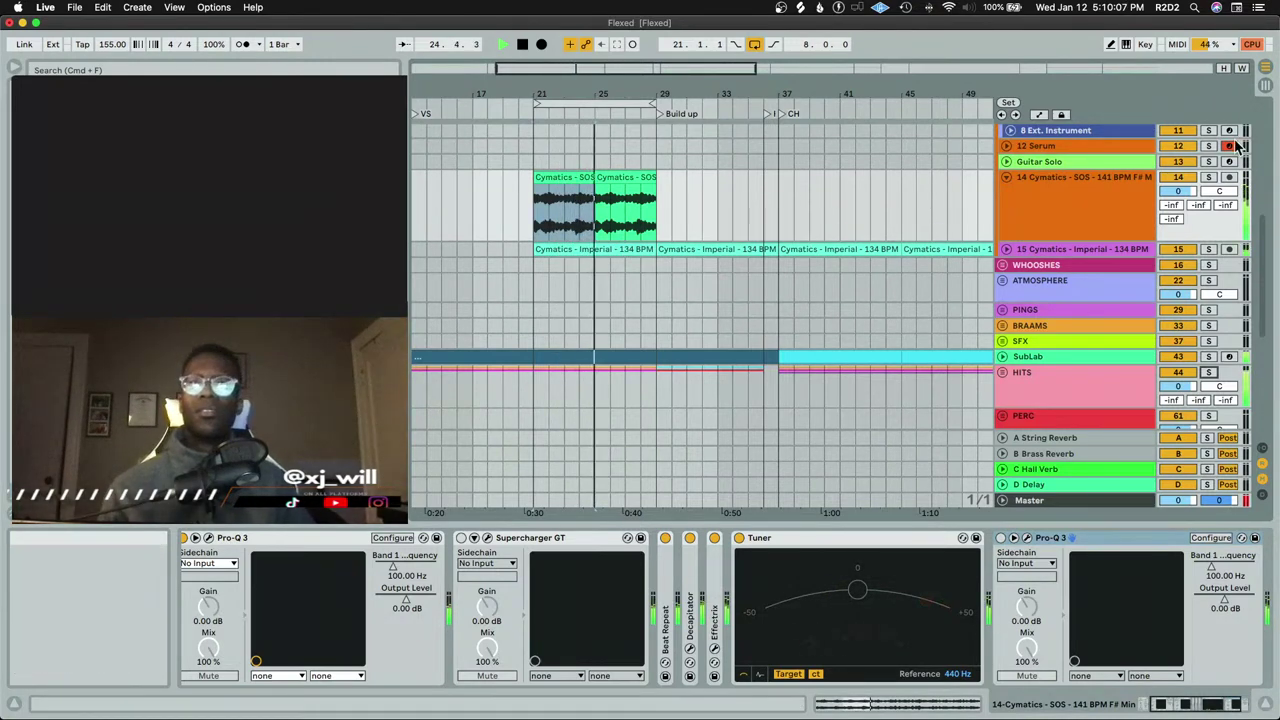
click(1208, 177)
drag(1226, 205, 1226, 192)
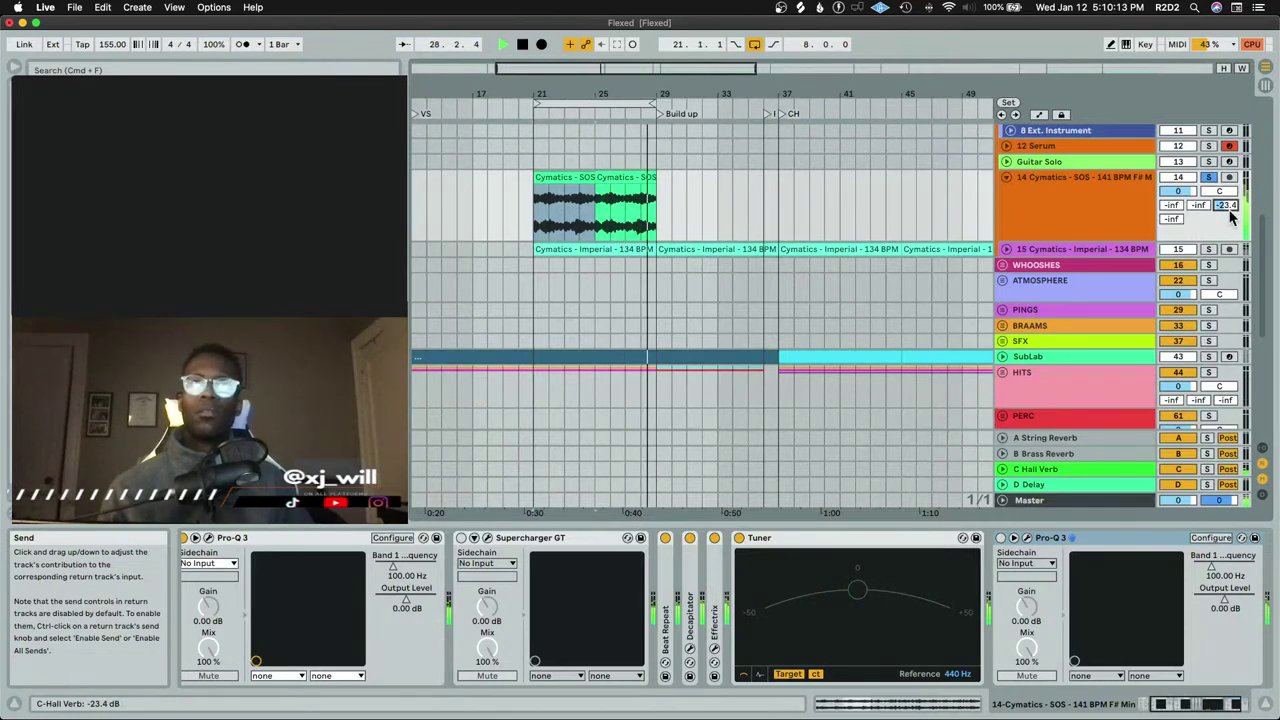
click(1130, 208)
key(space)
Reopen Effectrix on track 14, check the Far Beyond pattern while the soloed loop plays, and close the window
click(715, 648)
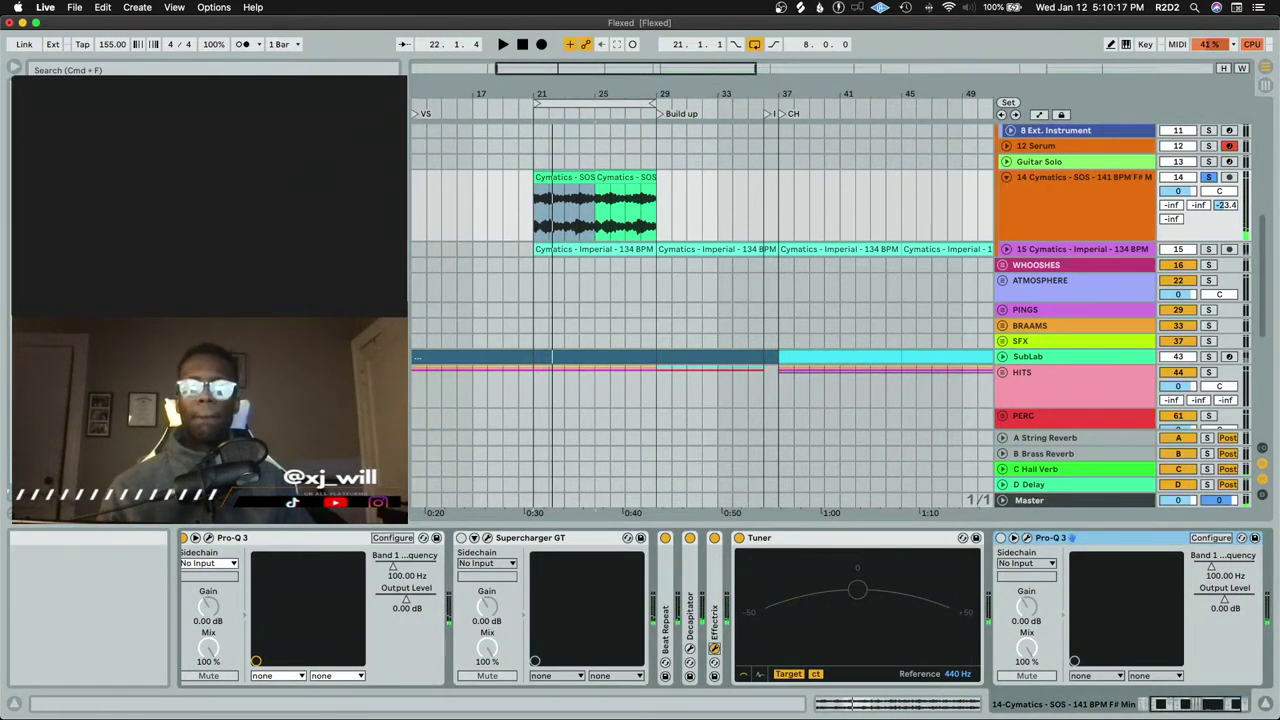
drag(608, 527, 608, 181)
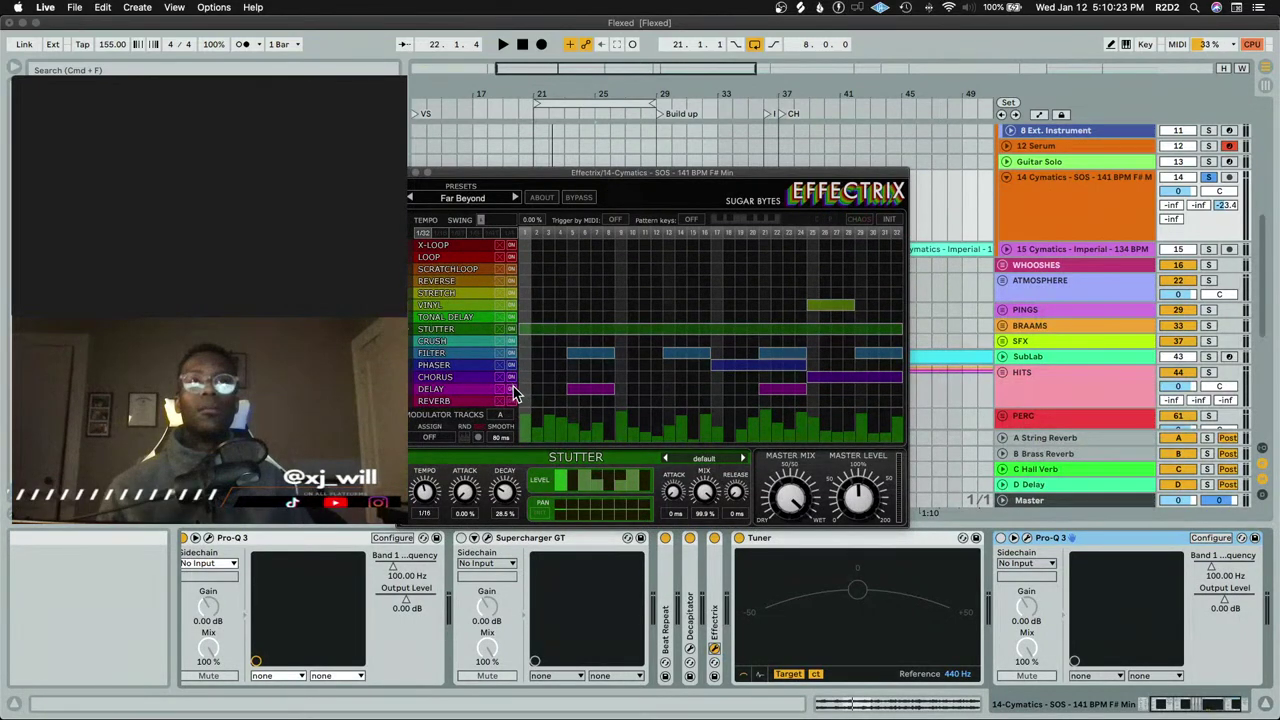
key(space)
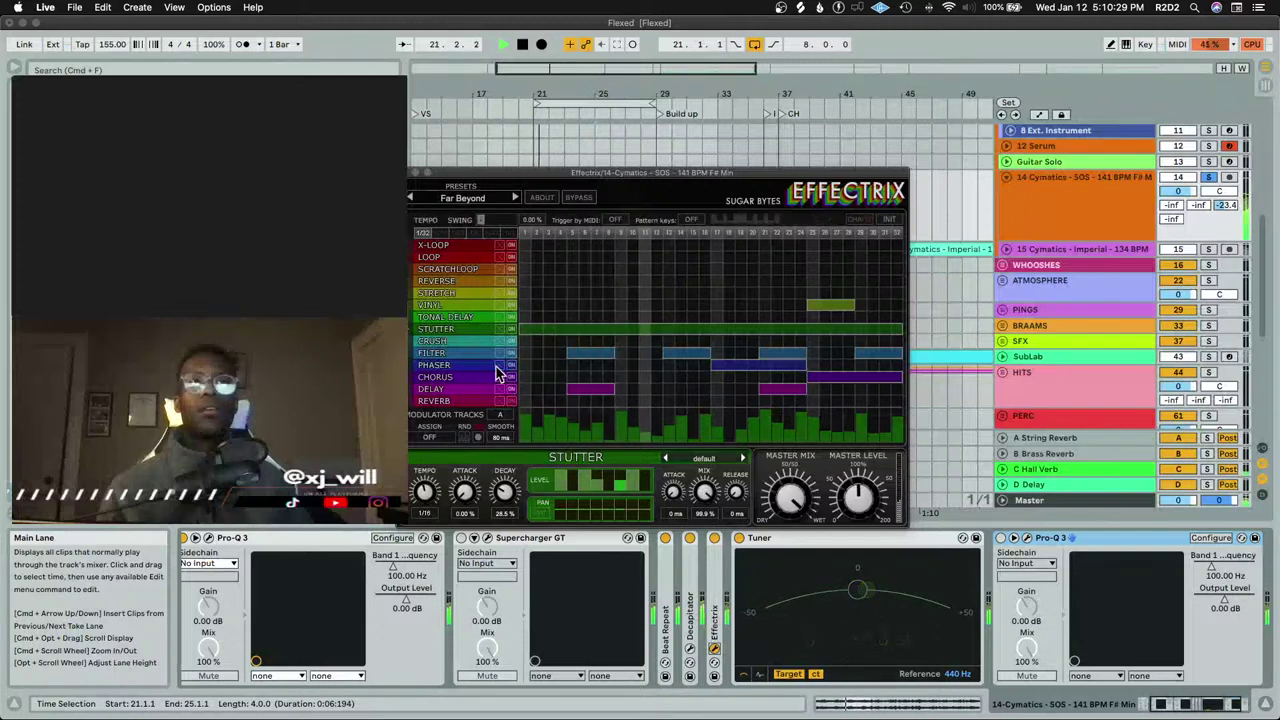
click(414, 172)
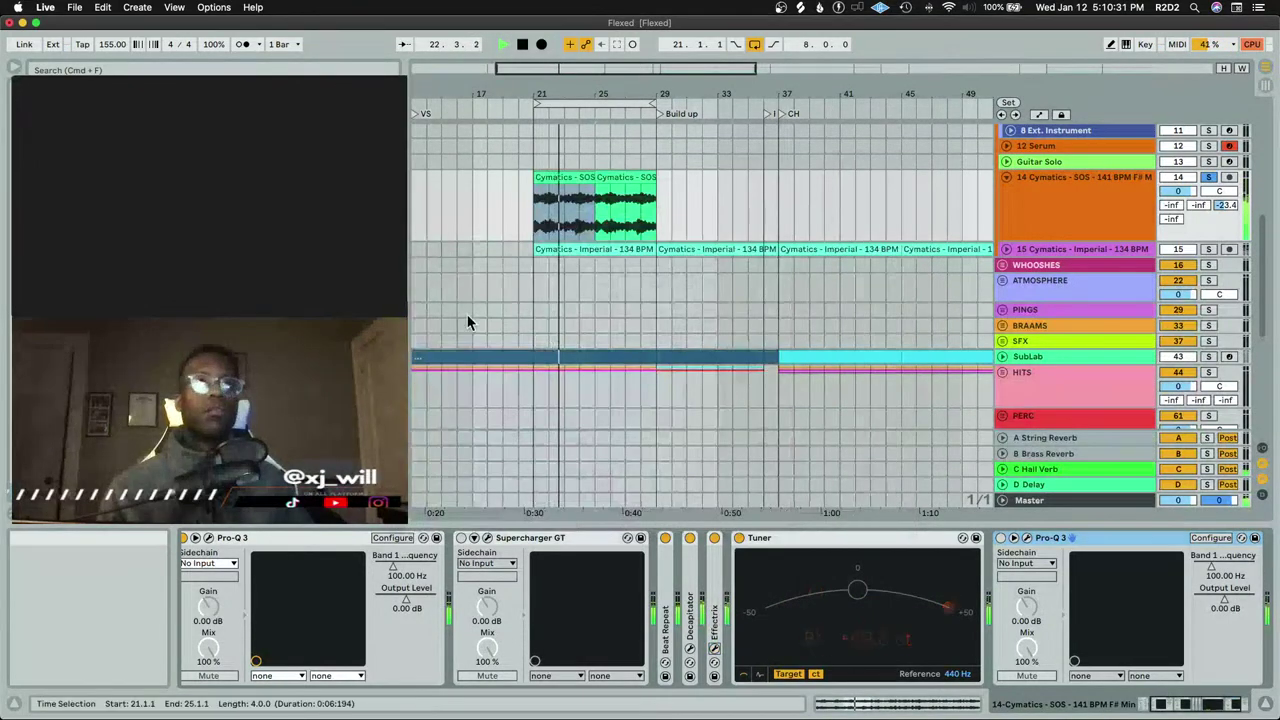
Collapse the Tuner device on track 14 and delete the Pro-Q 3 that follows it
double_click(870, 539)
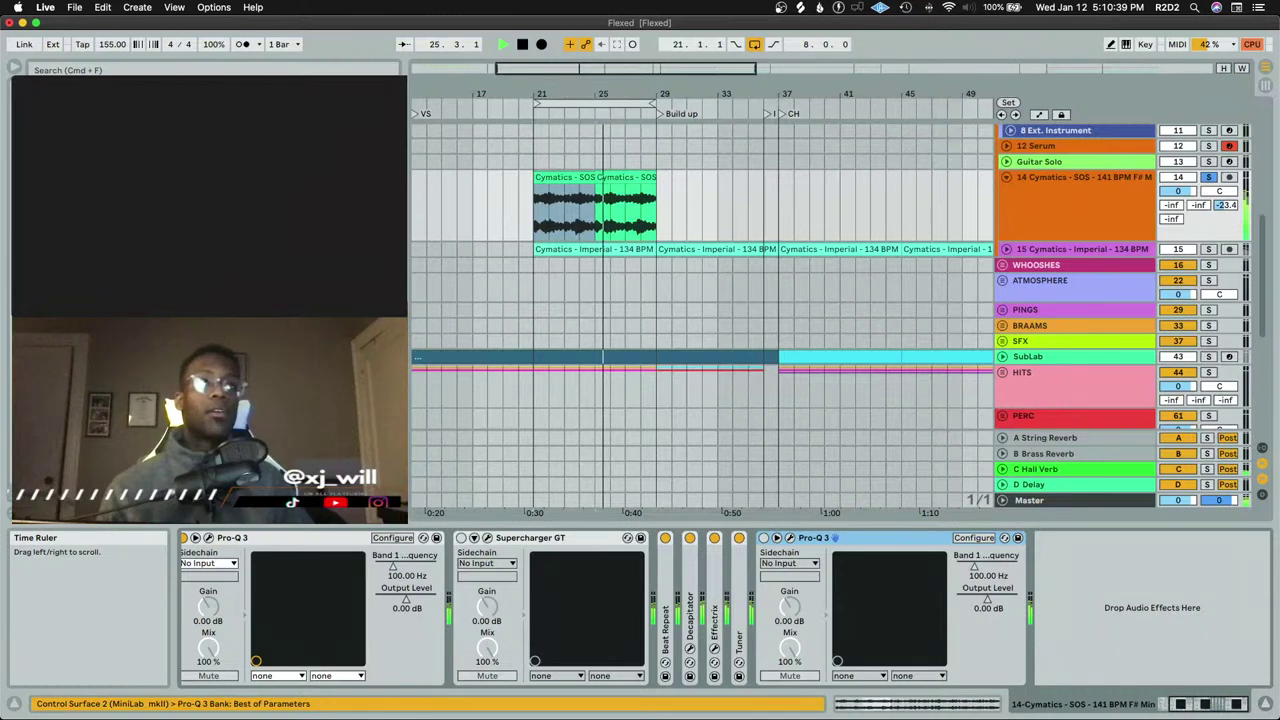
key(Delete)
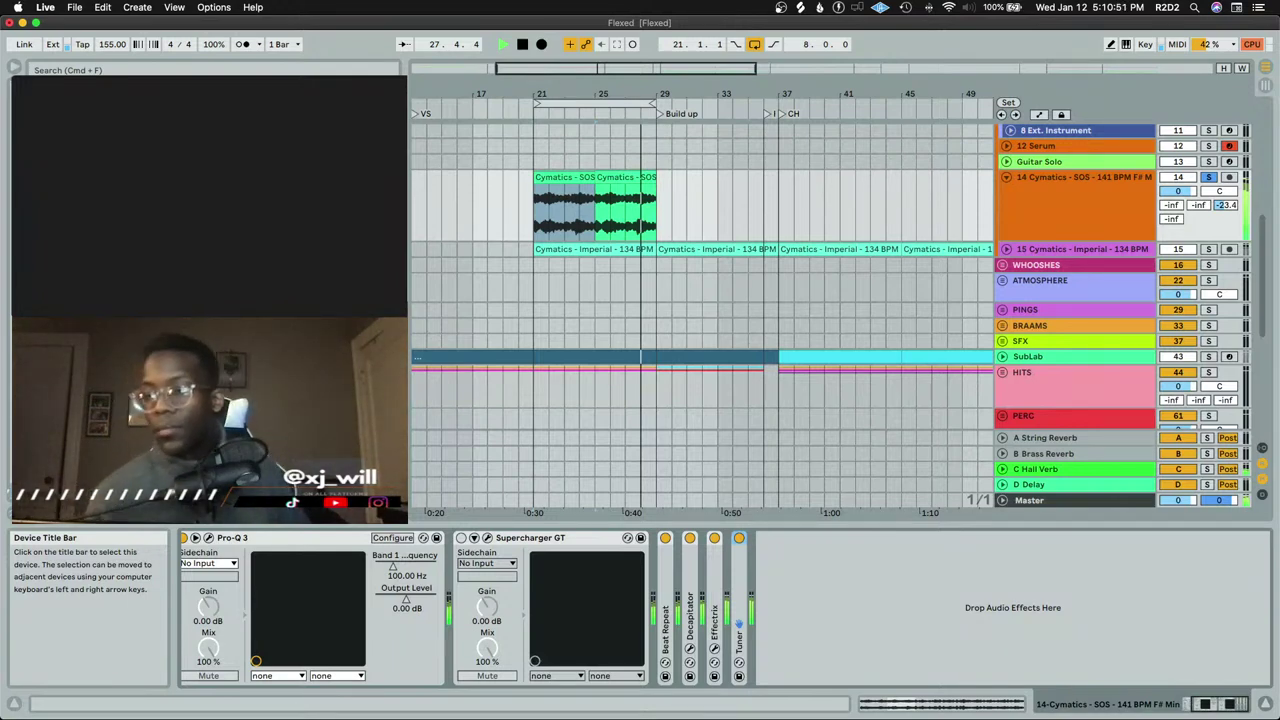
Select the whole Cymatics - SOS track 14 instead of its second clip
click(613, 176)
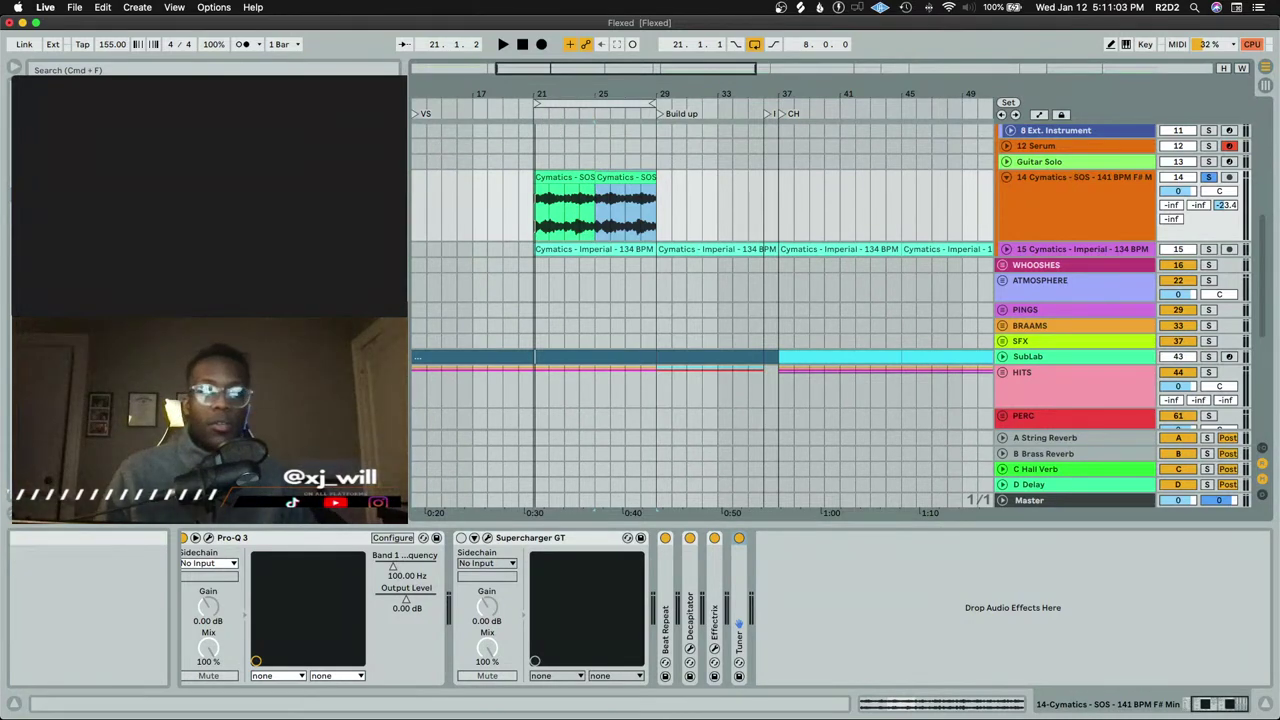
key(ctrl+Up)
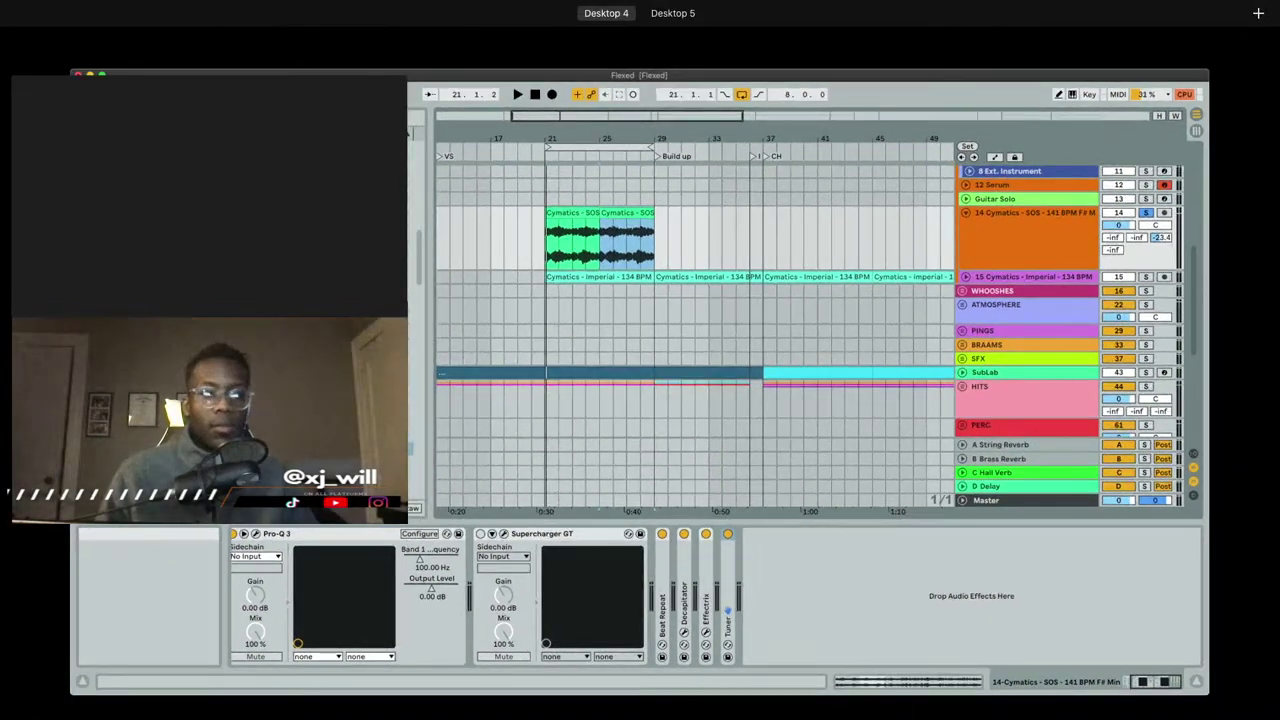
key(ctrl+Up)
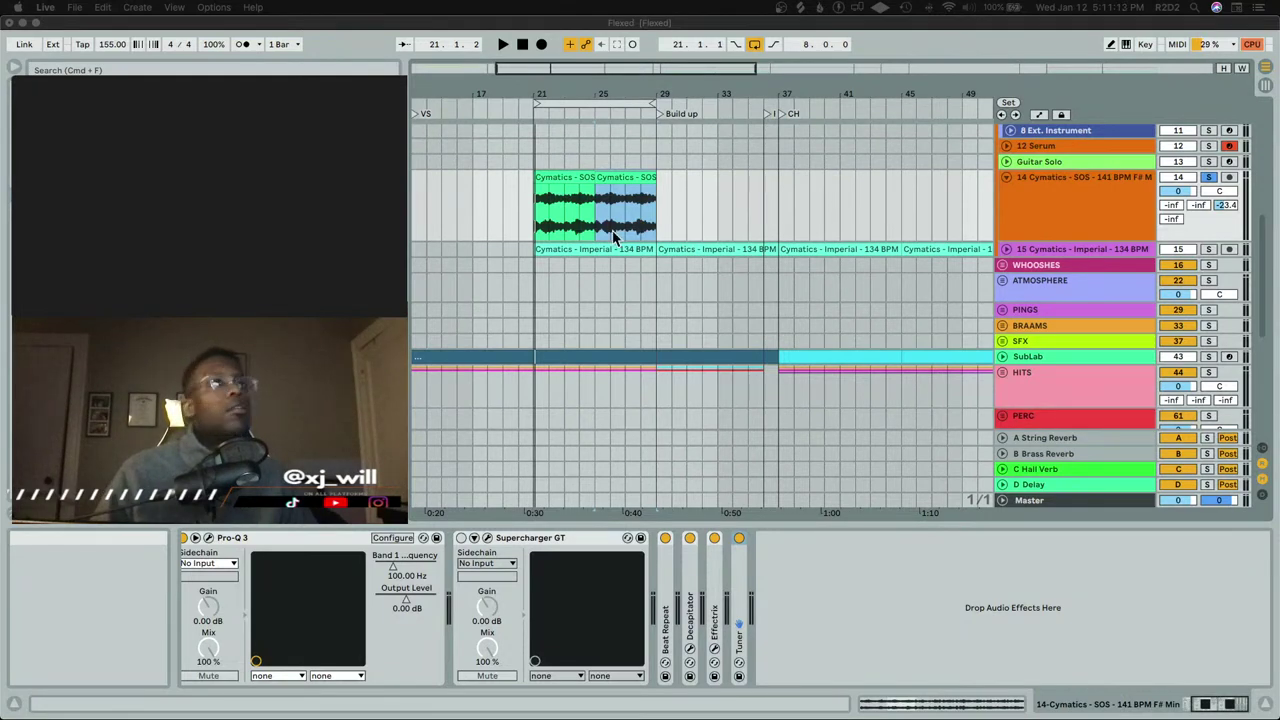
click(1066, 172)
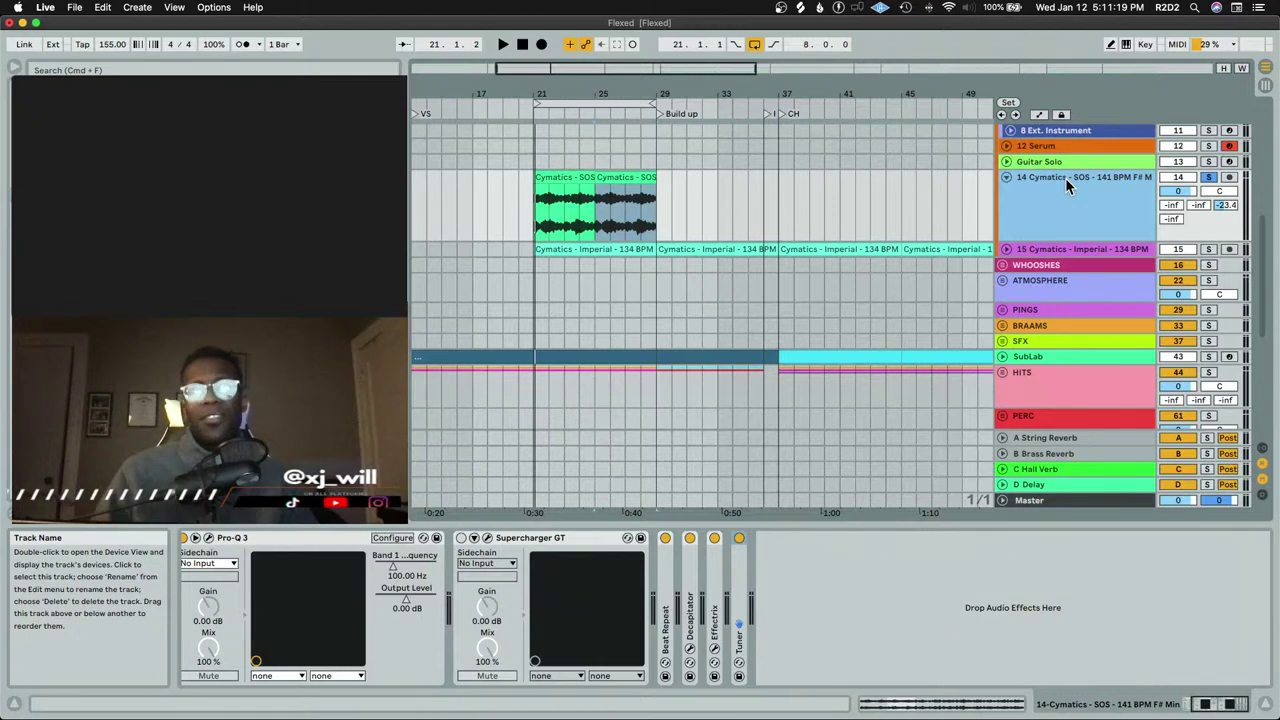
Select the first Cymatics - SOS clip on track 14 and listen to the soloed loop
click(571, 177)
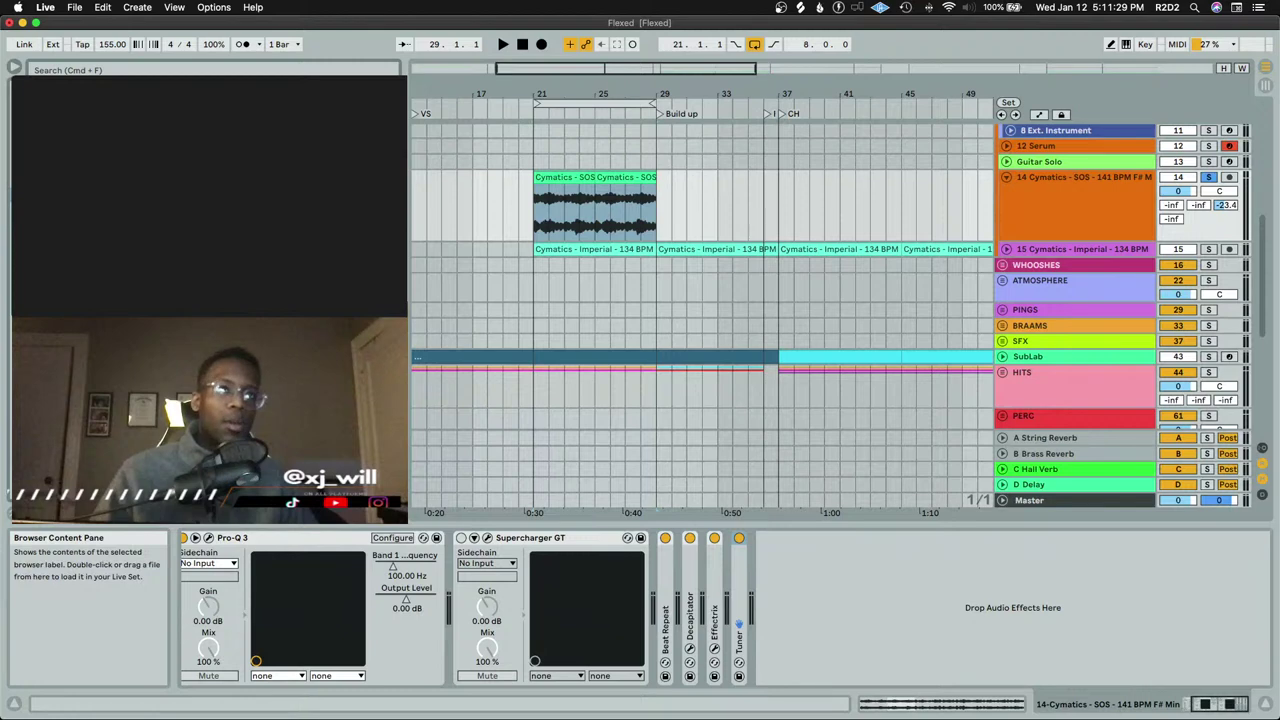
click(1124, 189)
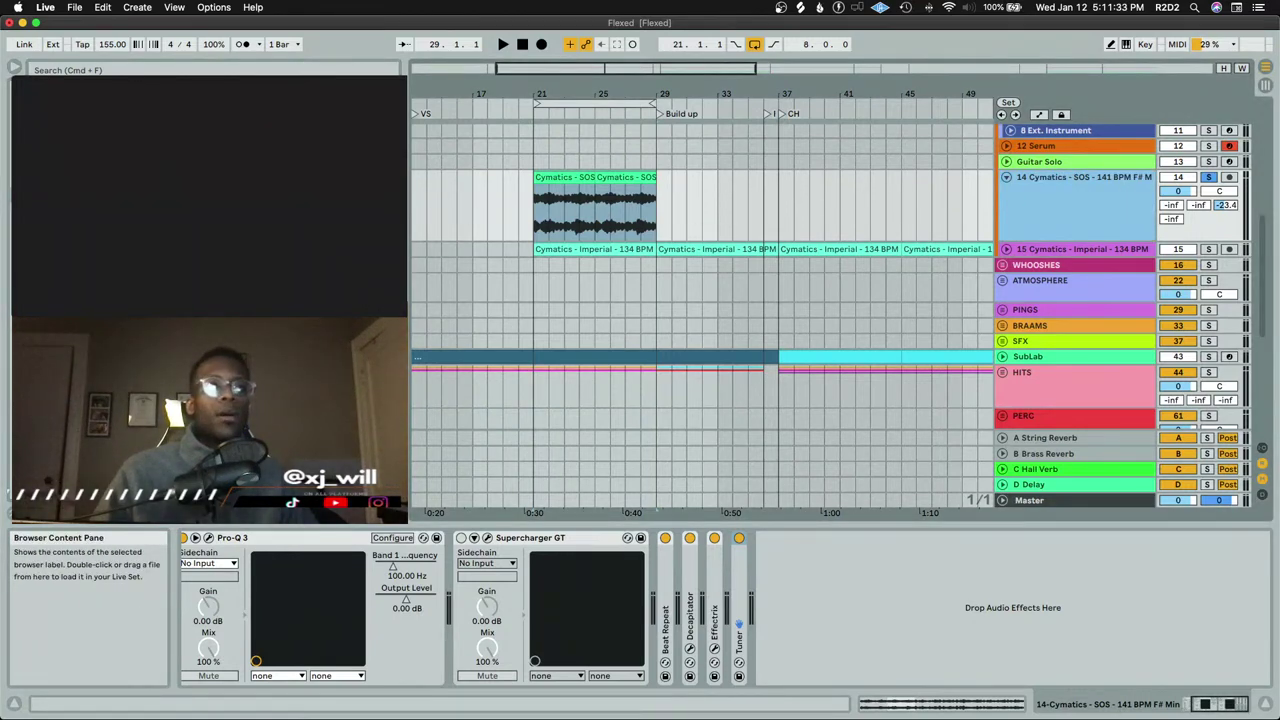
click(583, 177)
key(space)
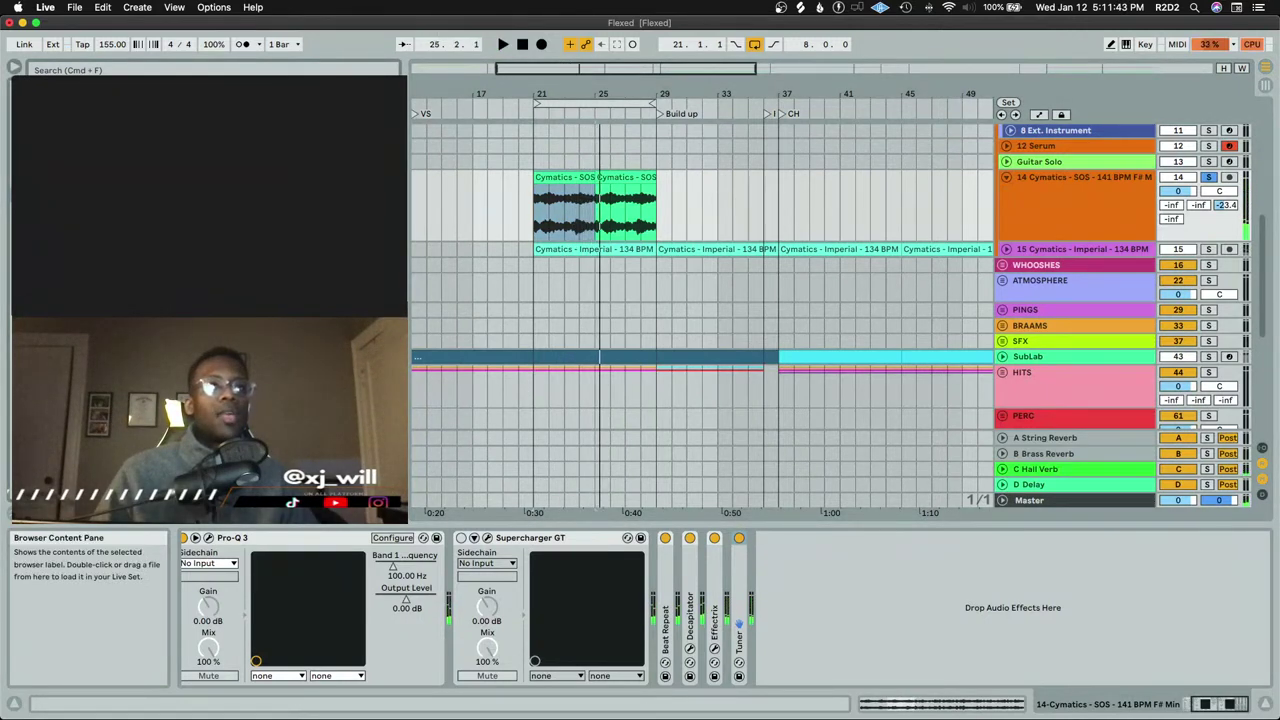
Add the Radiator plug-in at the end of track 14's device chain and audition it on the soloed loop
click(1079, 215)
click(1007, 178)
click(1007, 178)
click(200, 200)
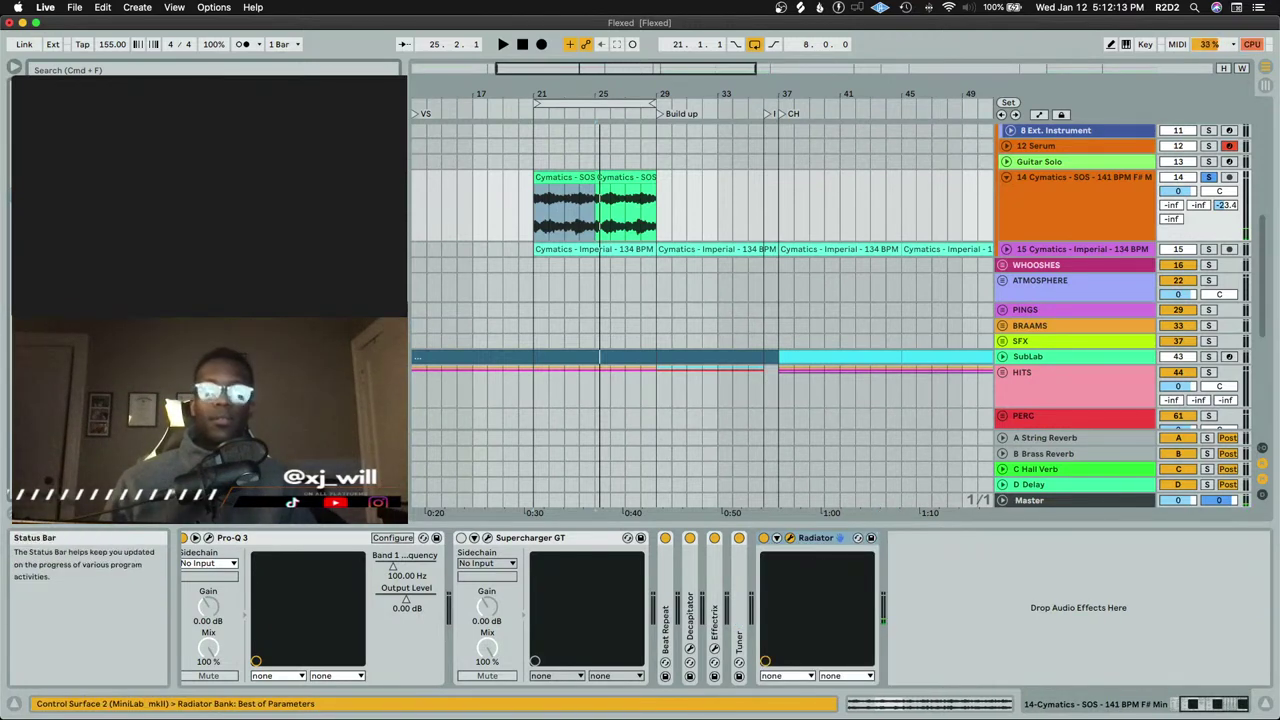
drag(715, 412, 591, 245)
key(space)
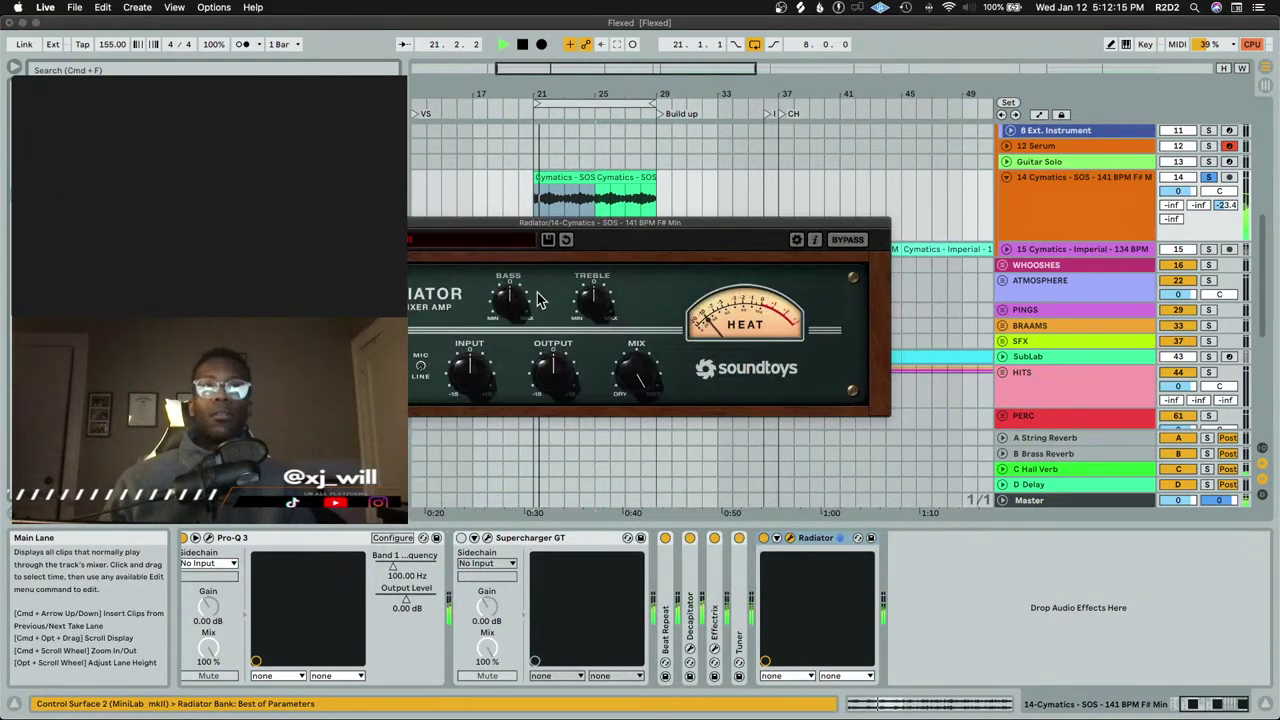
key(space)
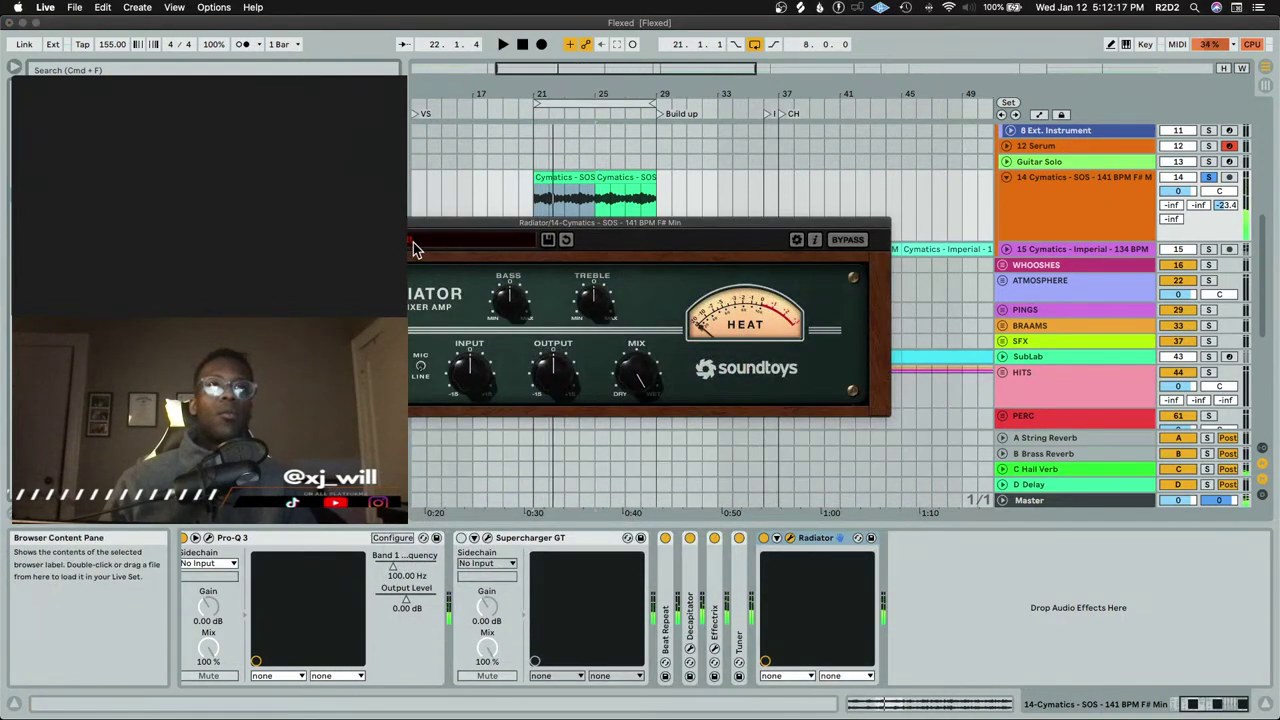
Load Radiator's Tube Amp preset, lower its output level while auditioning the loop, and hide the plug-in window
click(415, 242)
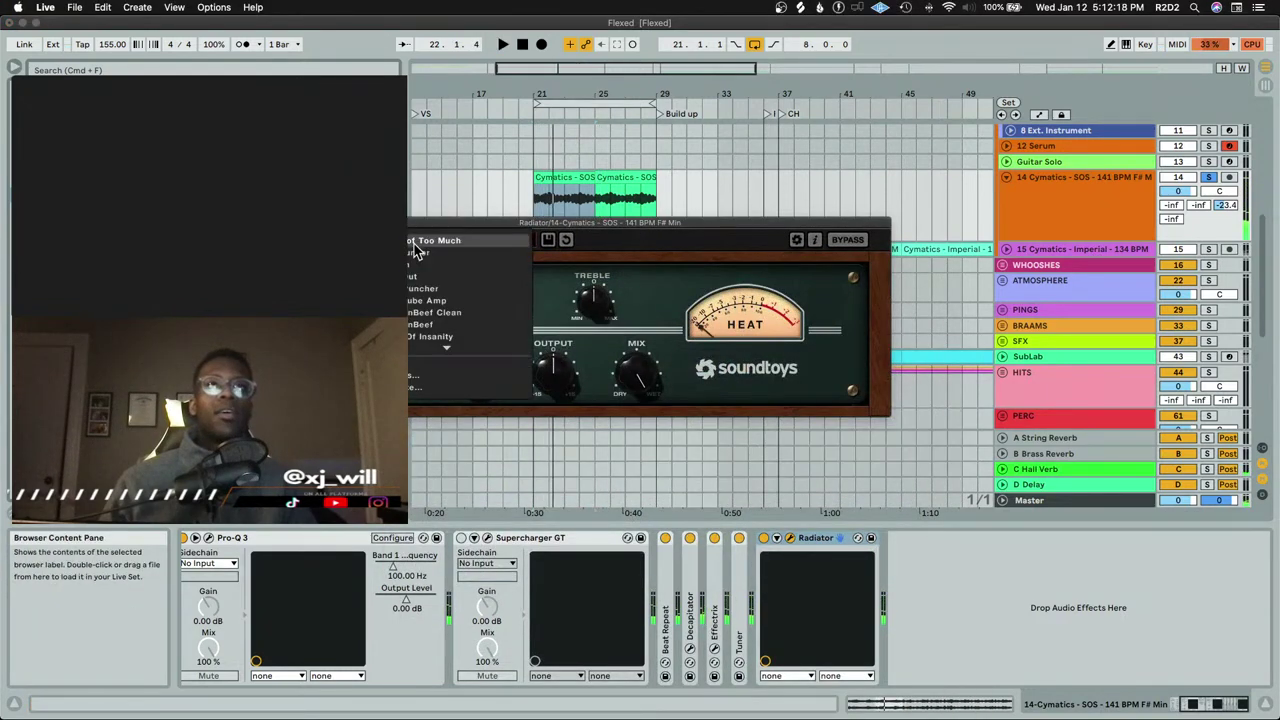
click(445, 300)
key(space)
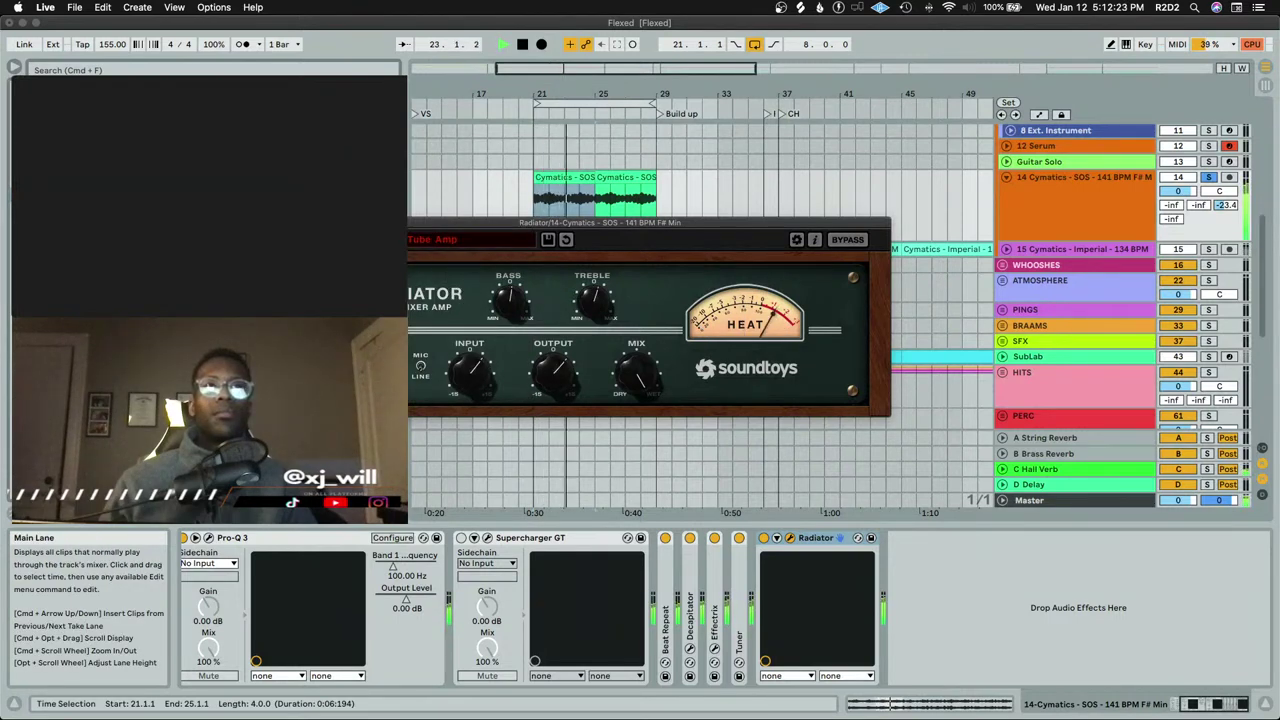
key(space)
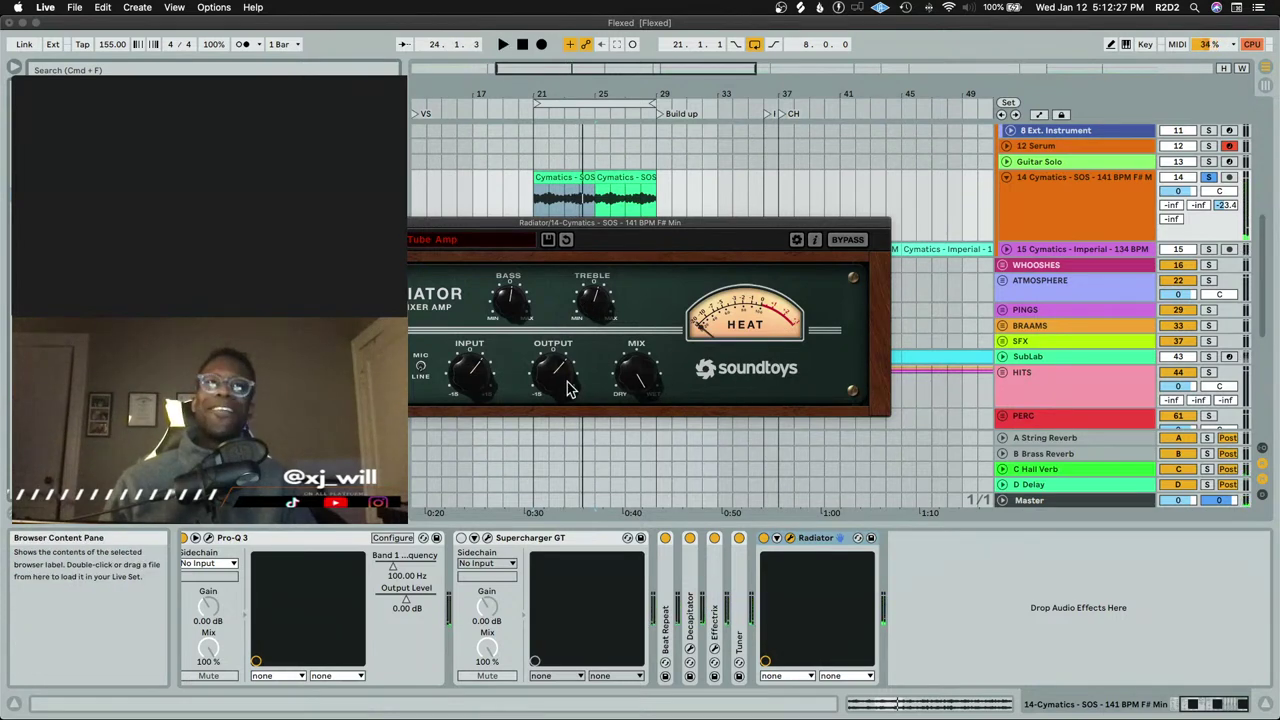
key(space)
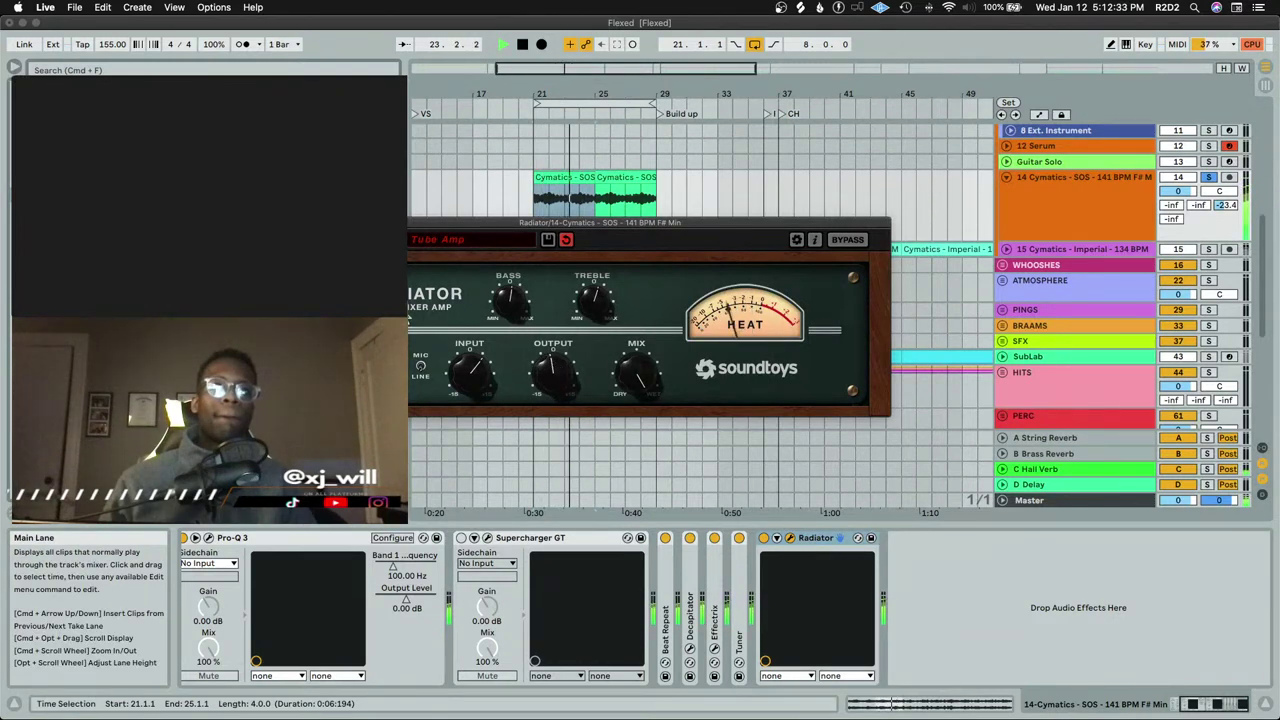
key(space)
key(super+alt+p)
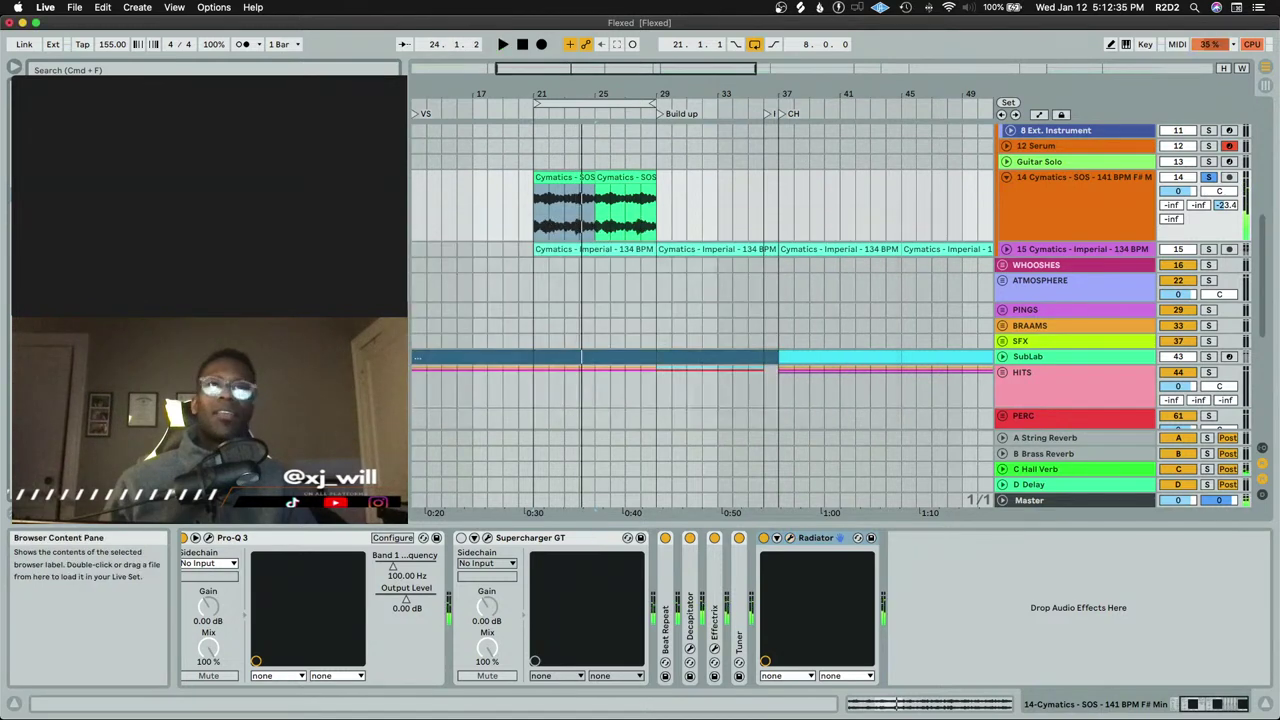
Unsolo track 14, listen to the sample within the full mix, and fold the track
key(space)
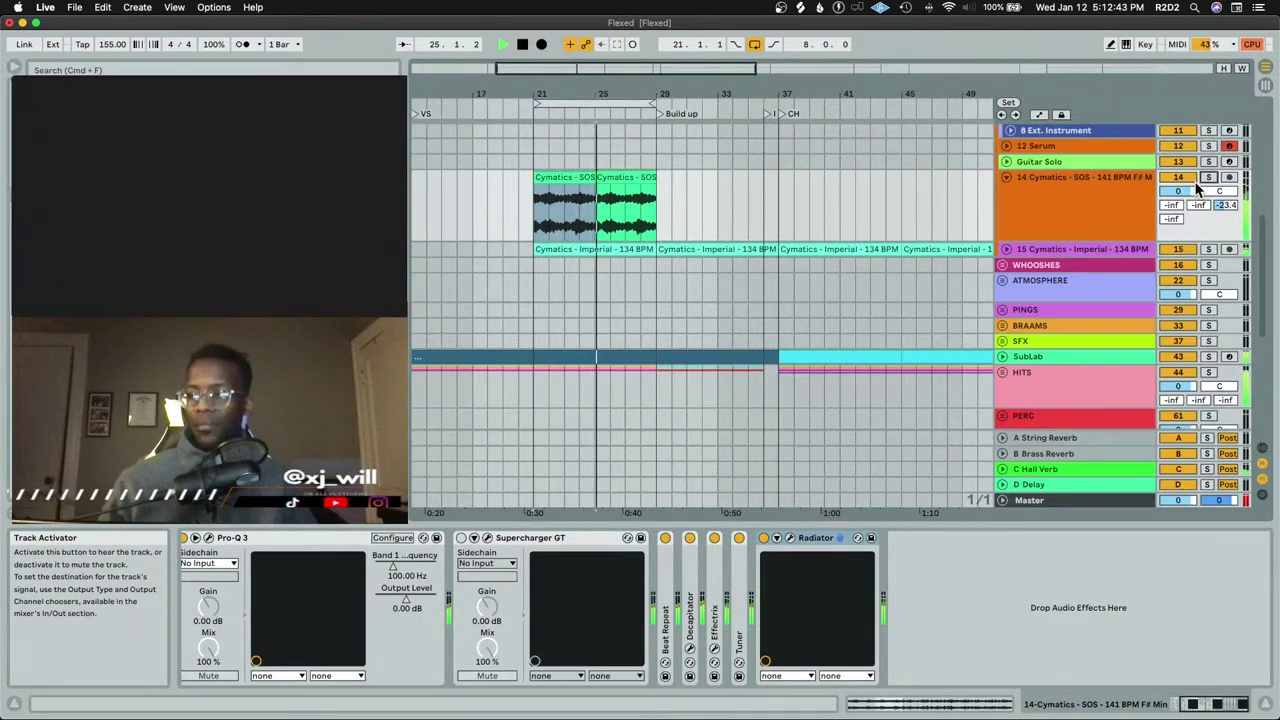
key(space)
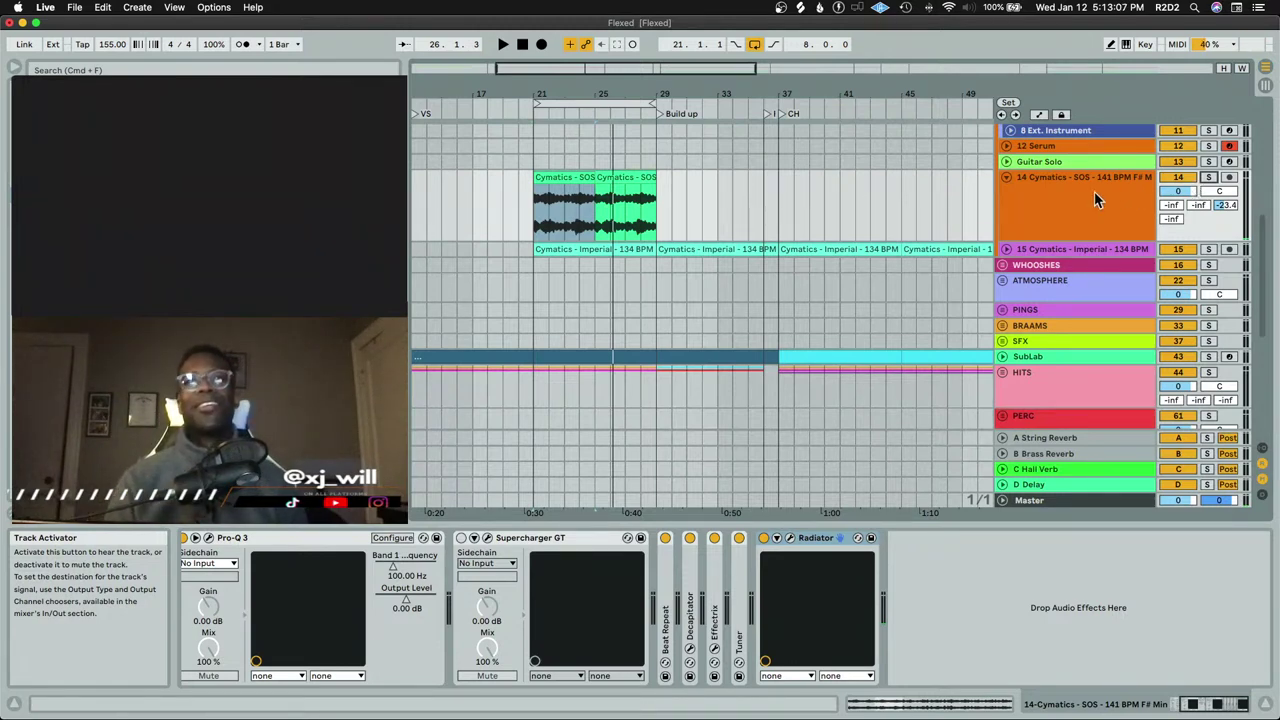
click(1007, 181)
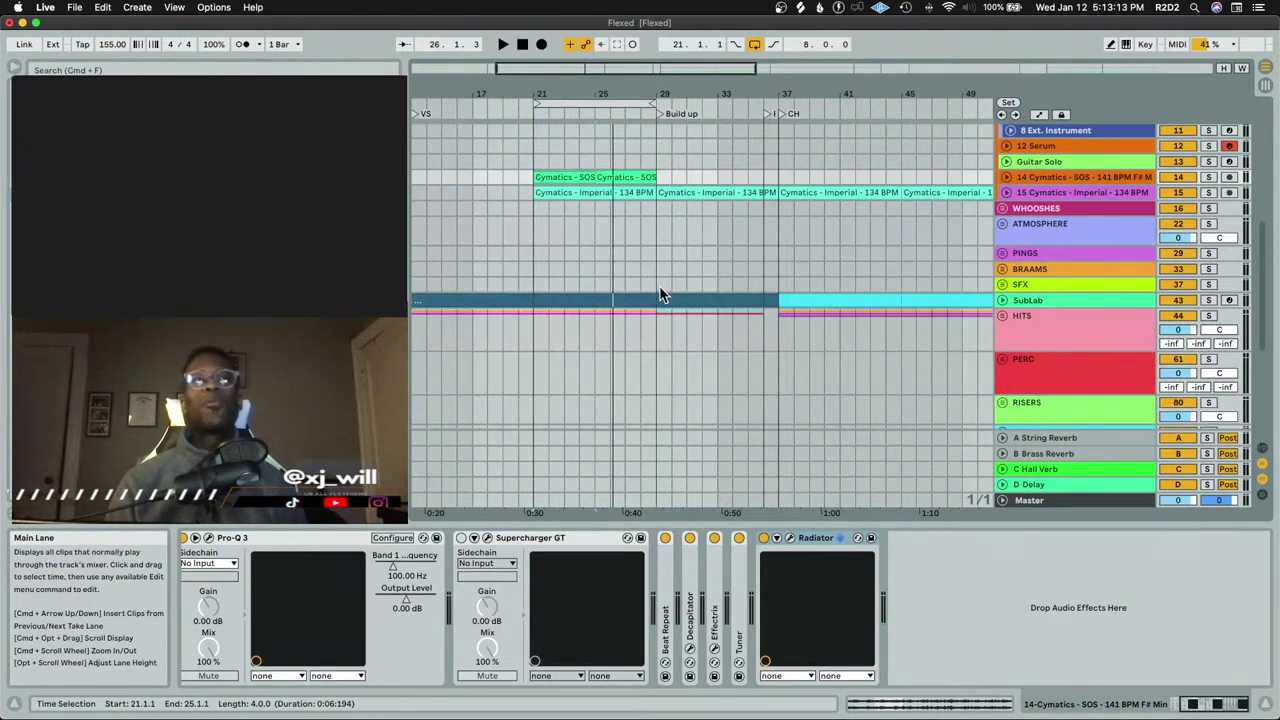
Extend the loop to 16 bars starting at bar 13 so it covers the whole verse before the Build up
key(space)
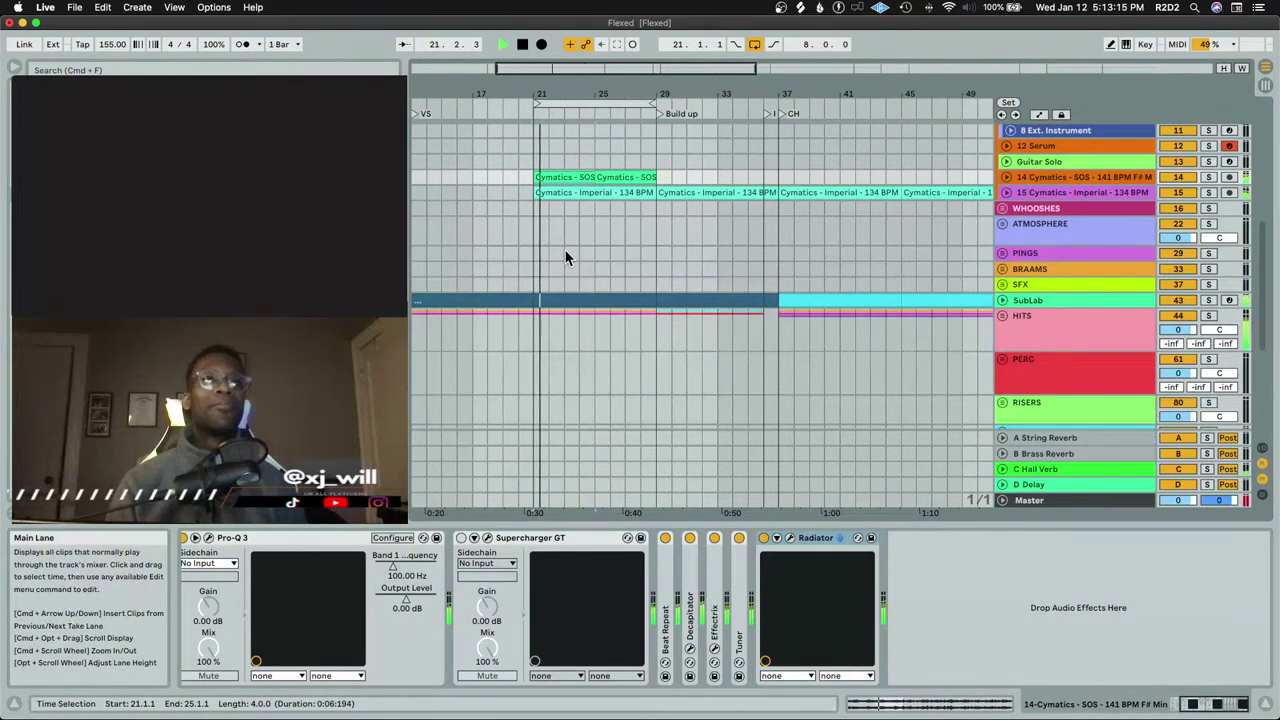
scroll(560, 250, up, 5)
scroll(605, 207, down, 3)
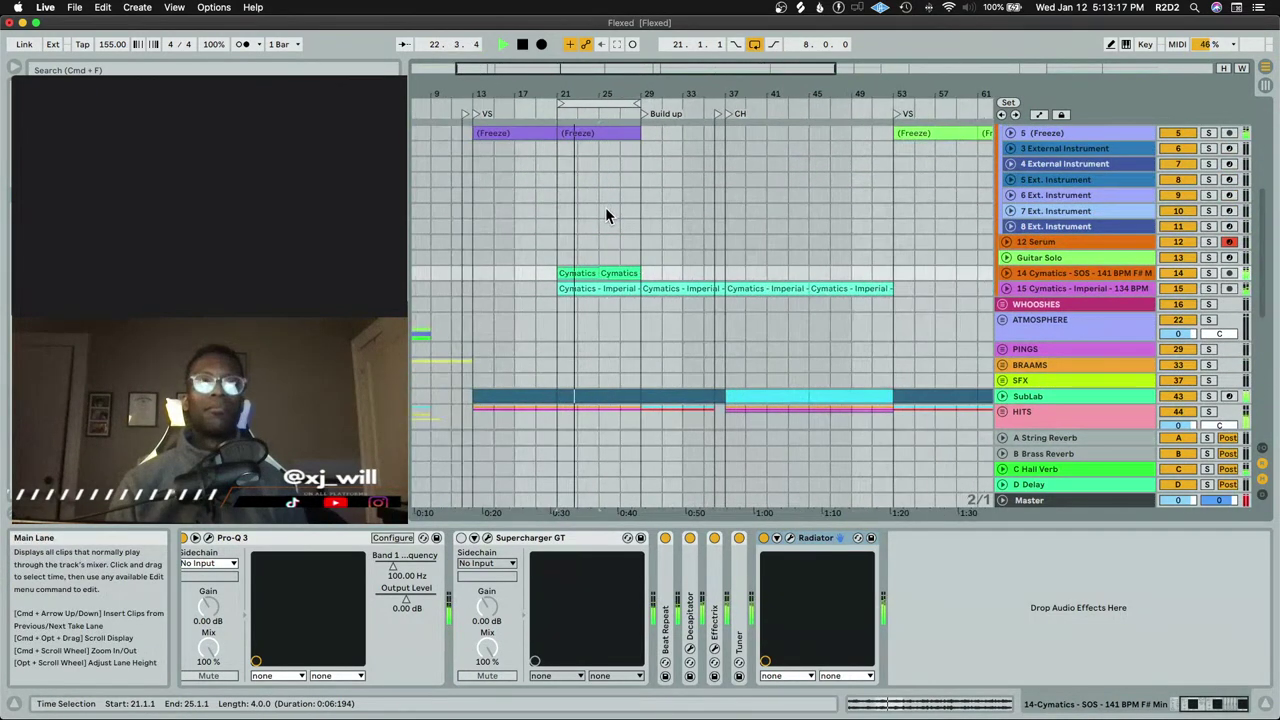
click(721, 144)
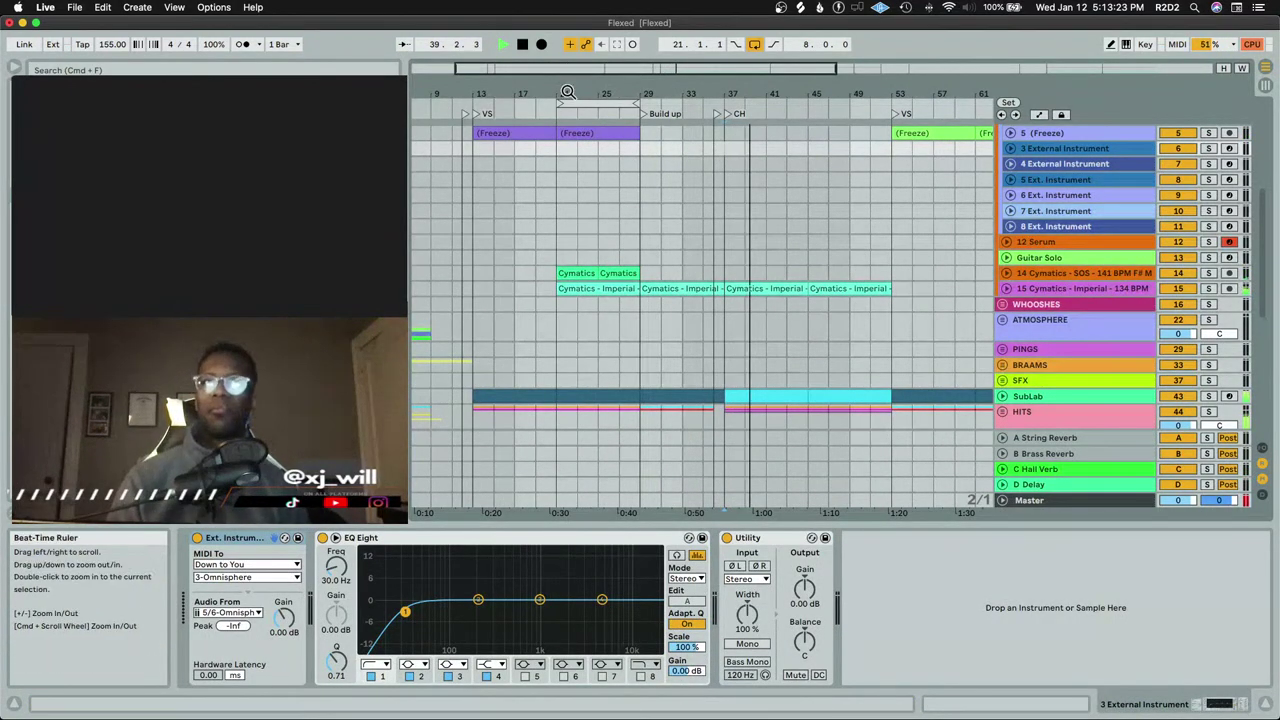
drag(556, 107, 478, 100)
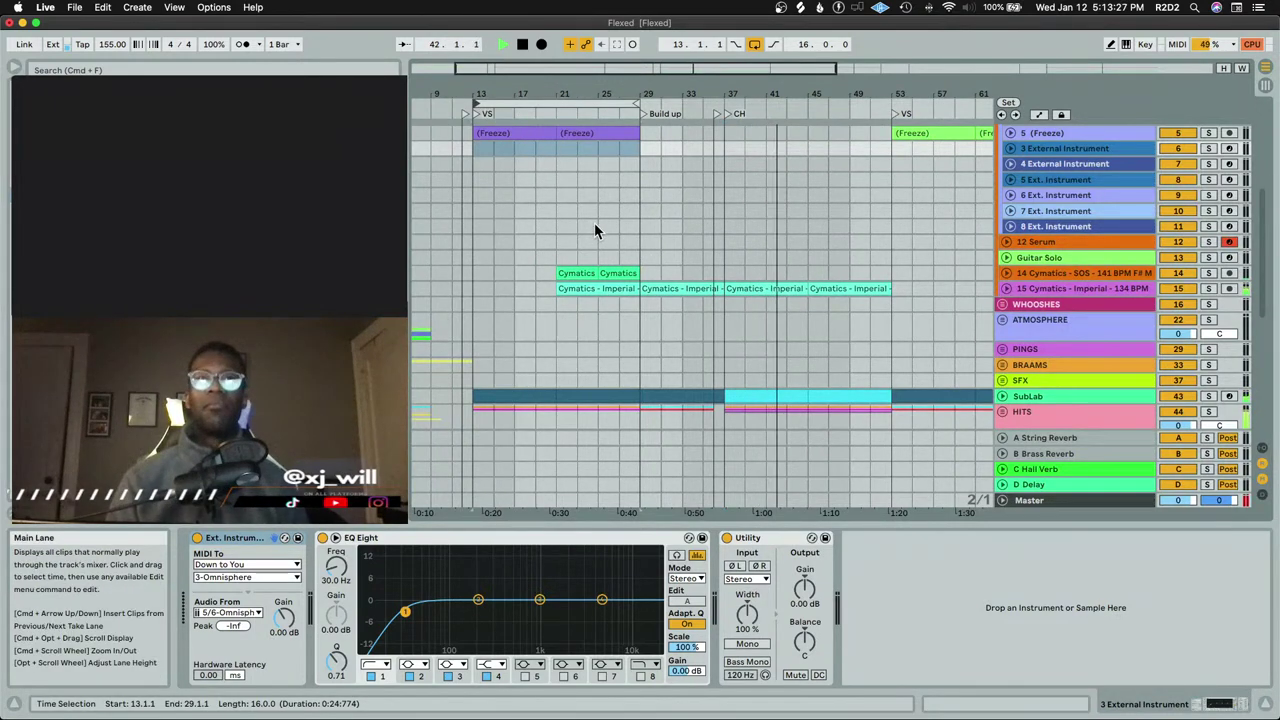
Fold the Omnisphere and SOUND DESIGN groups while listening to the verse from bar 13
scroll(1004, 175, up, 5)
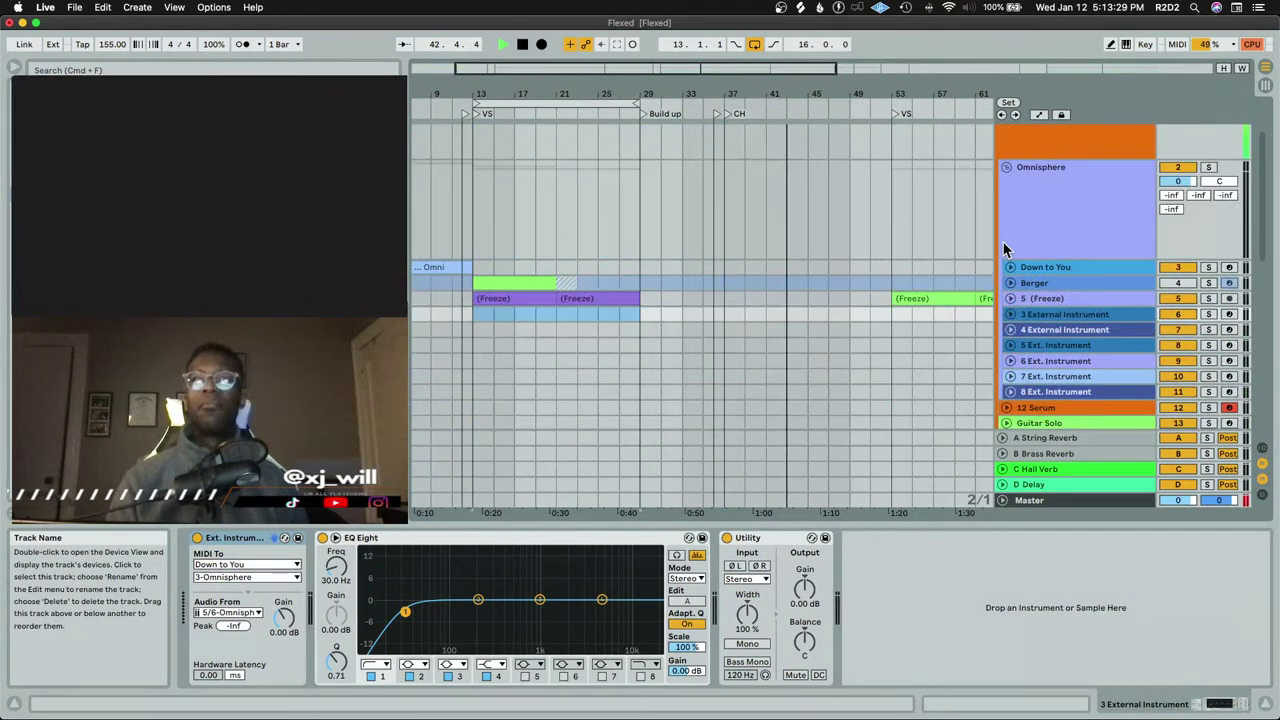
click(1006, 167)
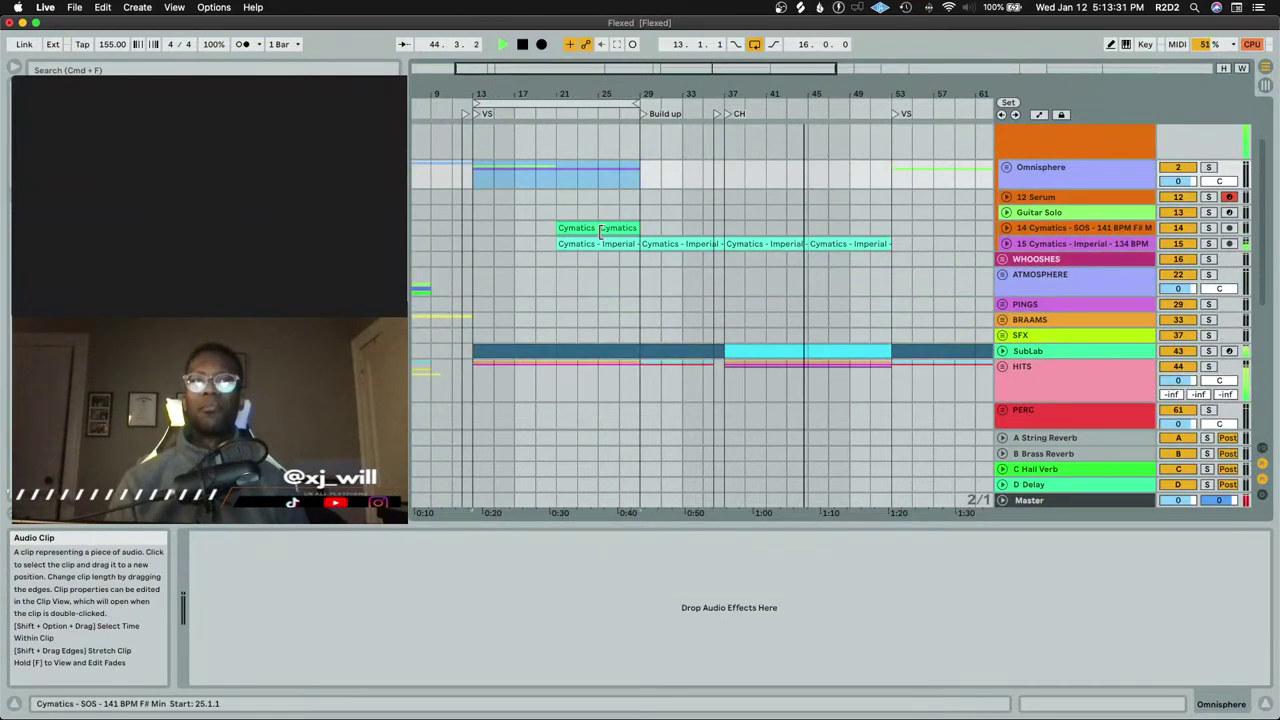
scroll(1007, 218, up, 3)
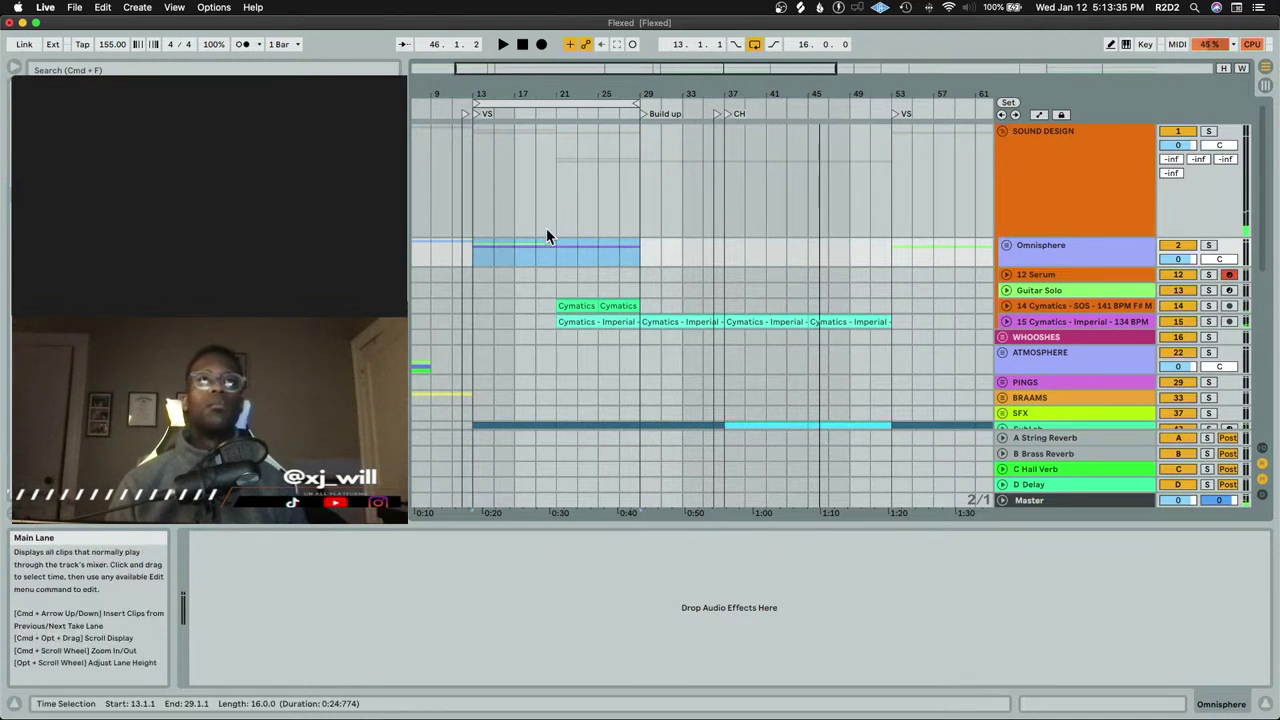
click(478, 252)
key(space)
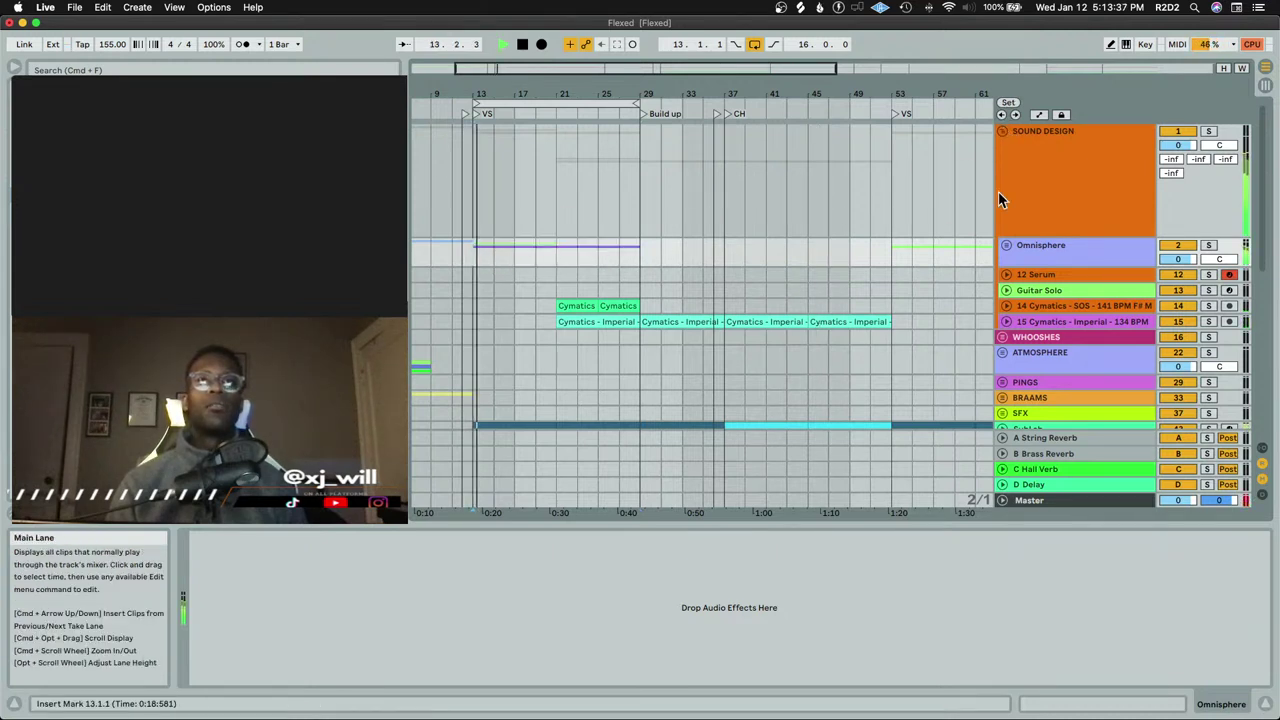
click(1003, 132)
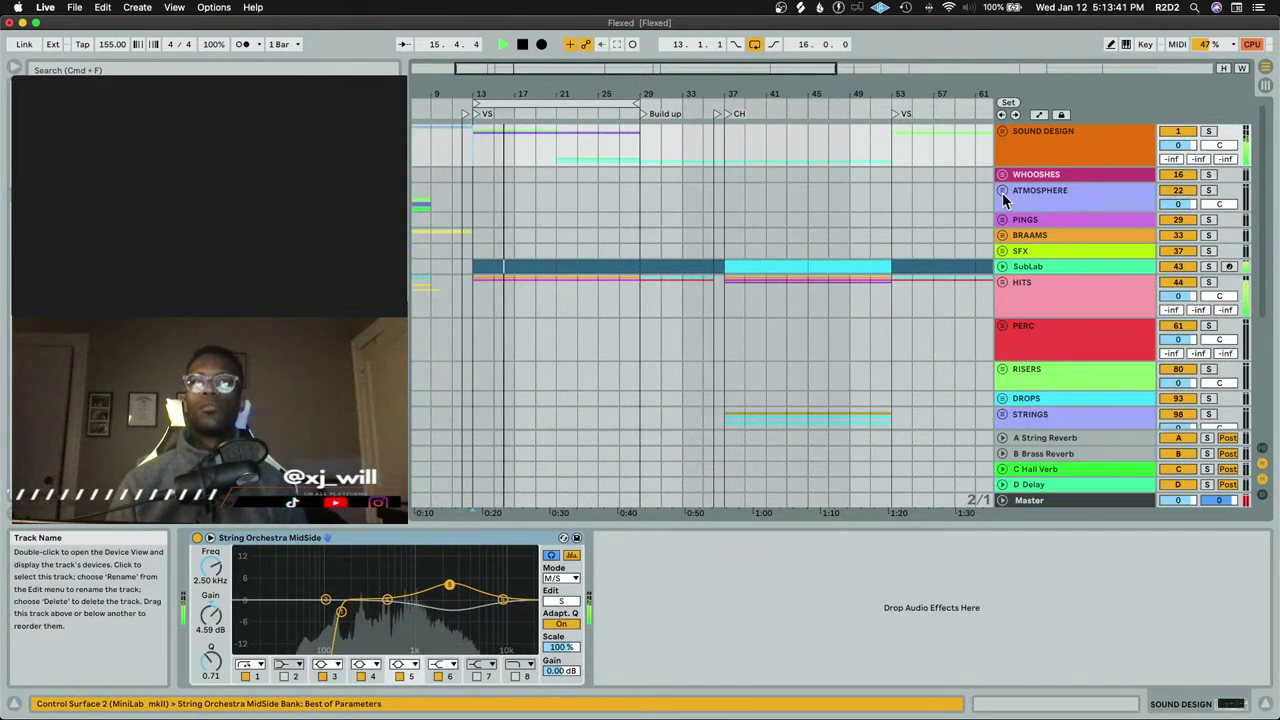
key(space)
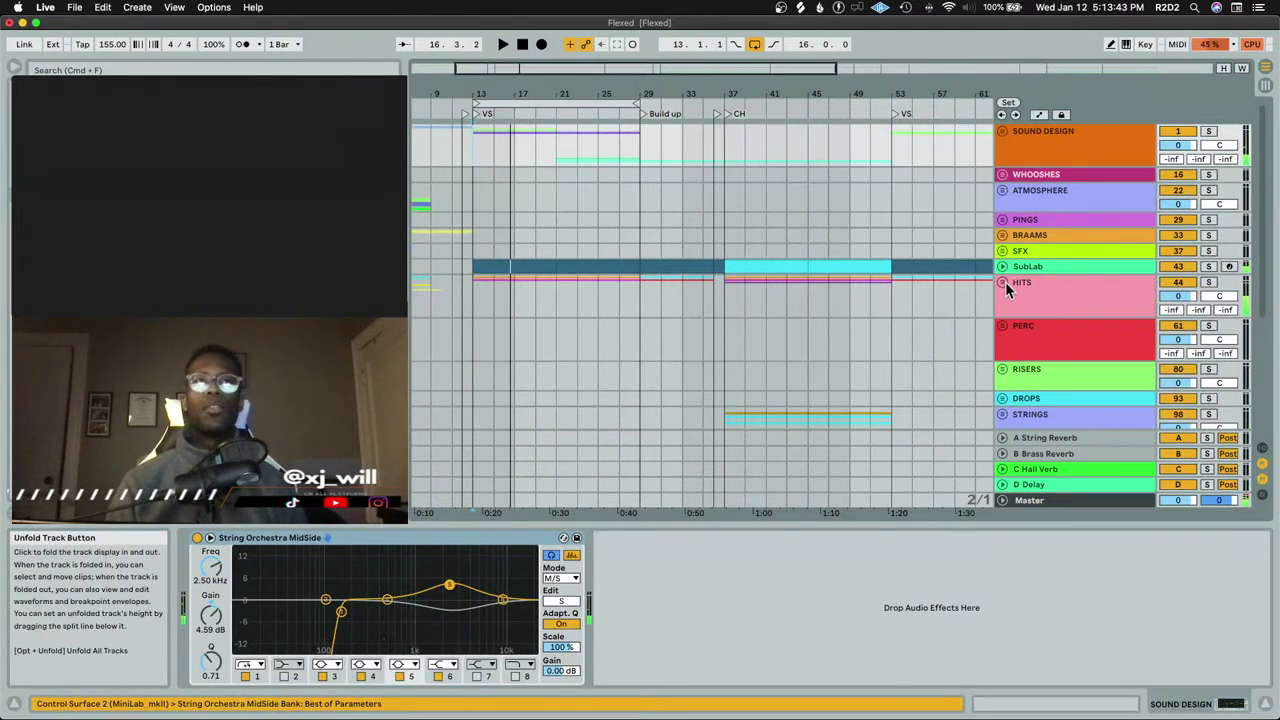
Unfold the HITS group and the HITS track inside it to show the intro's MIDI clip
click(1004, 284)
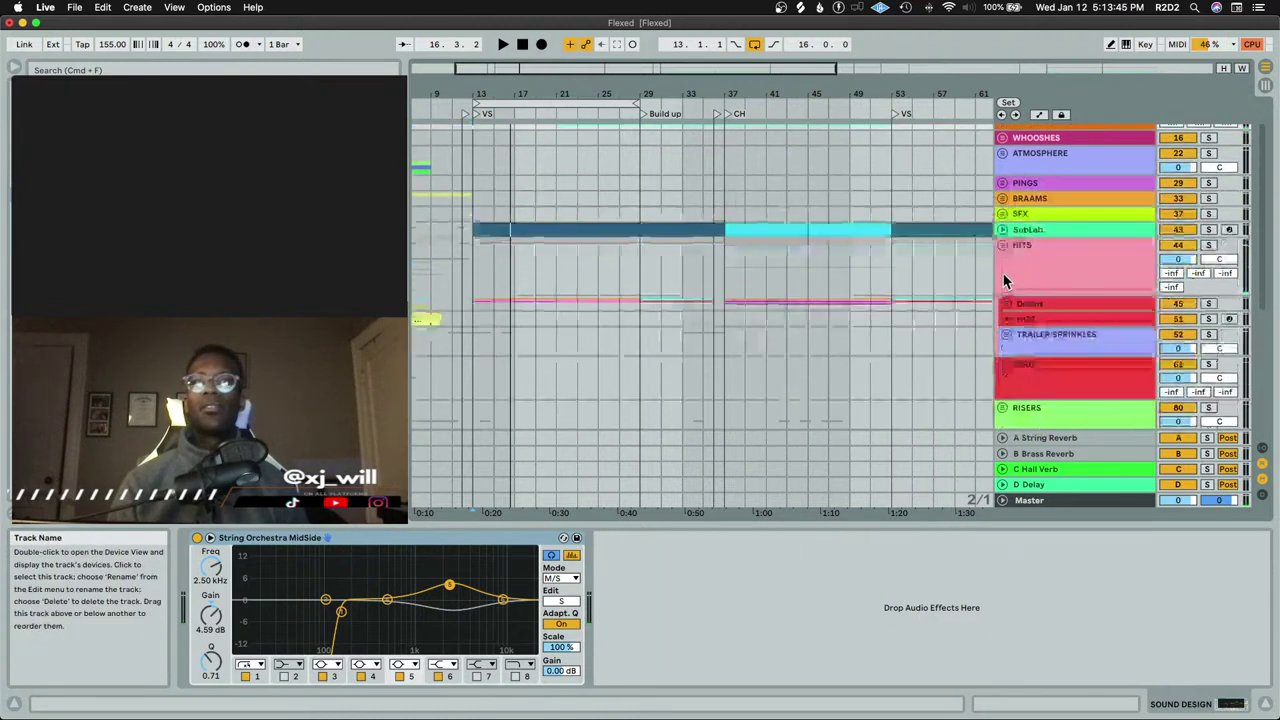
click(1002, 244)
scroll(640, 308, left, 3)
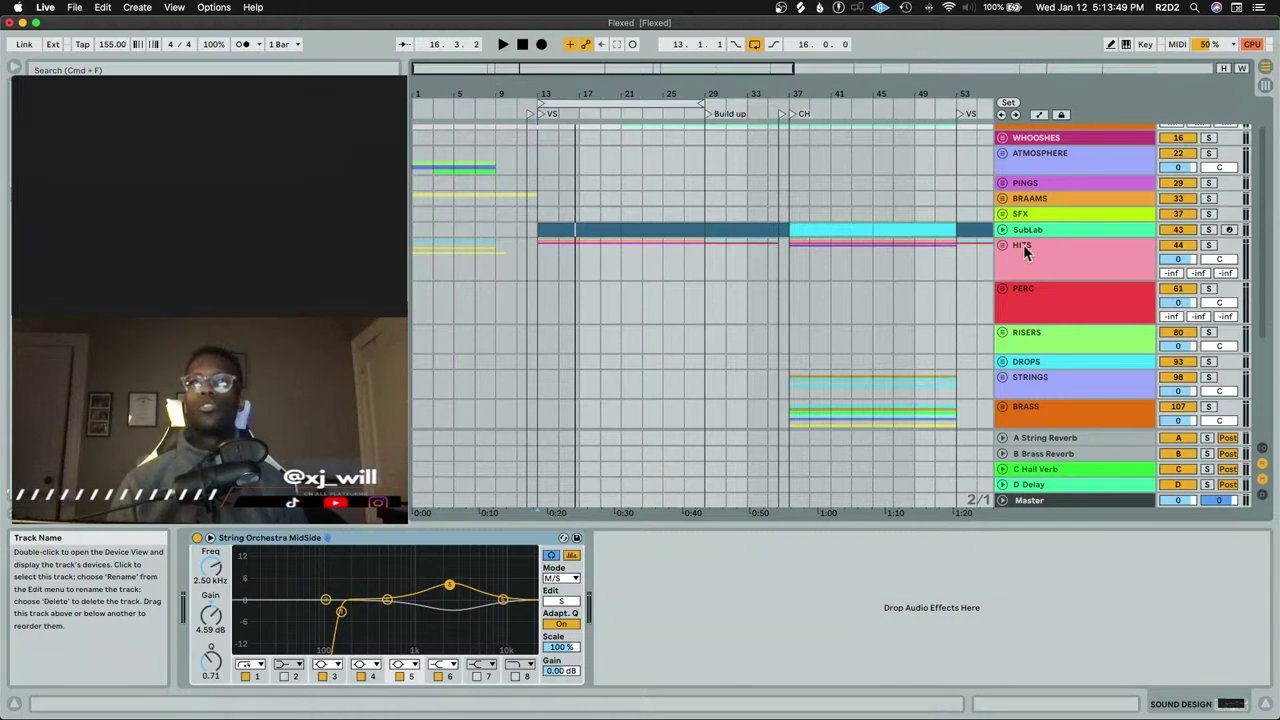
click(1002, 244)
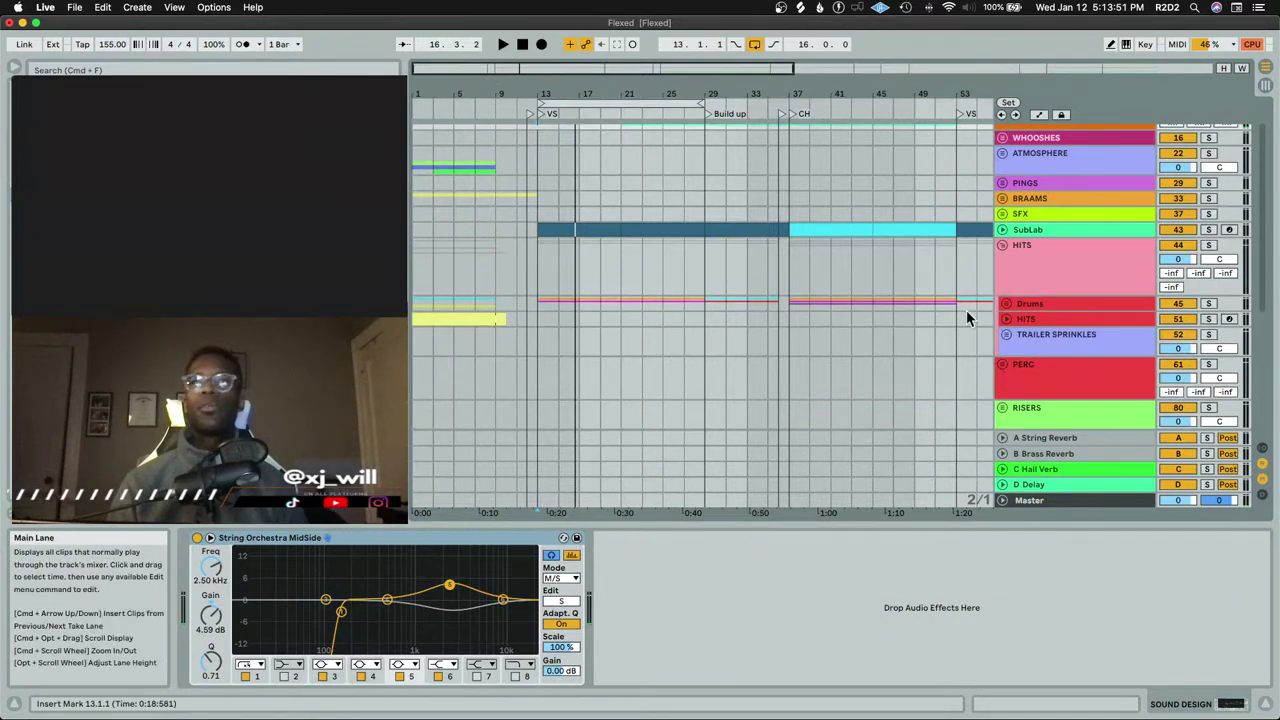
click(1007, 318)
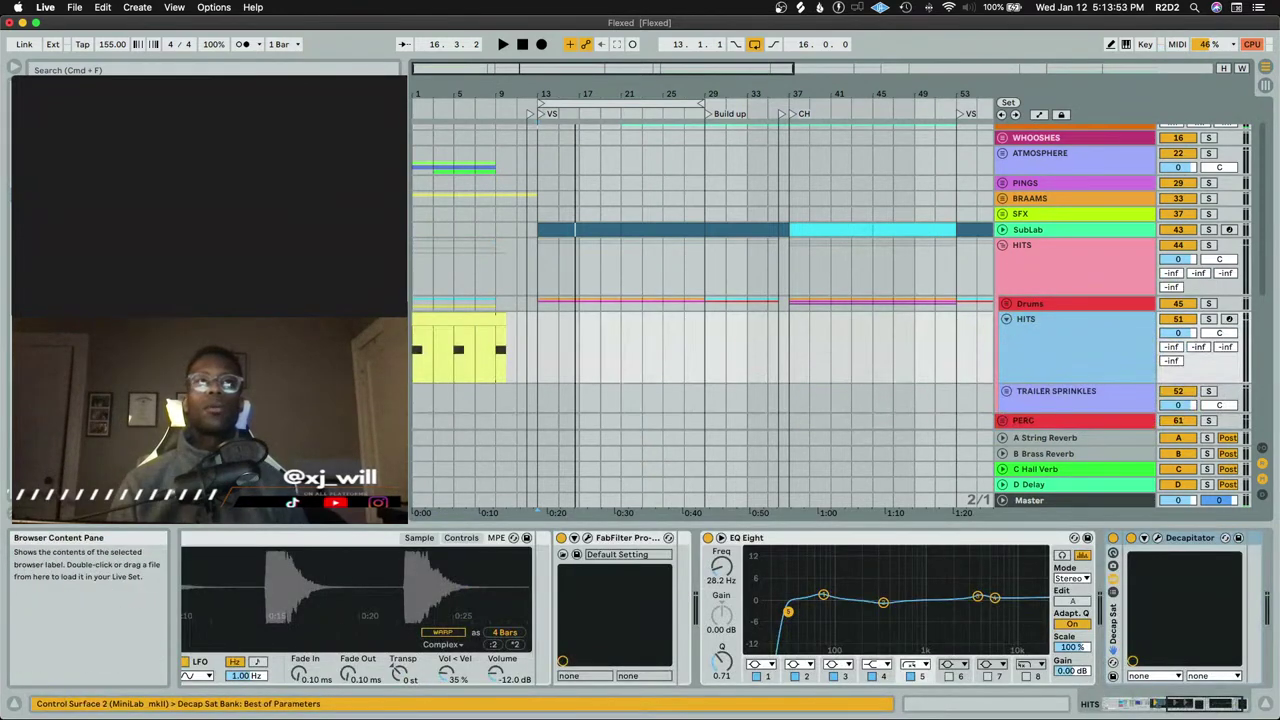
Try a two-bar copy of the intro hit at bar 13 on the HITS track, listen to it, and remove it
click(430, 345)
drag(435, 321, 560, 320)
key(space)
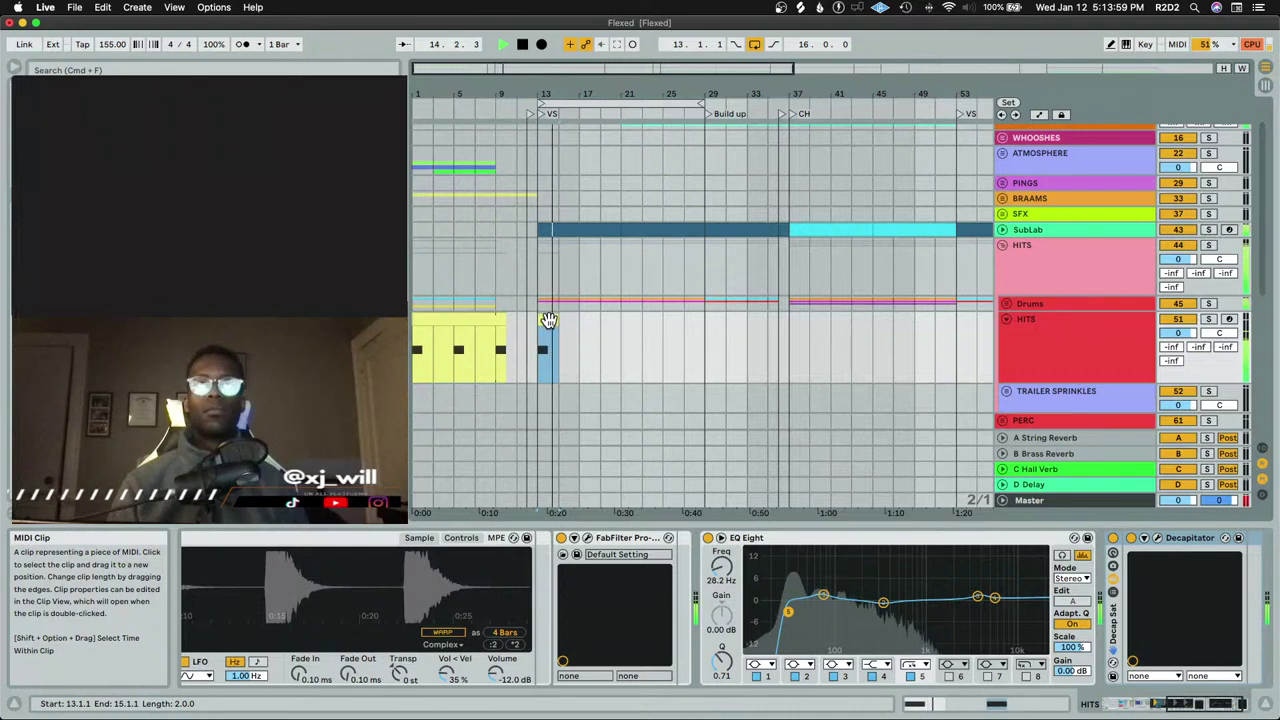
key(space)
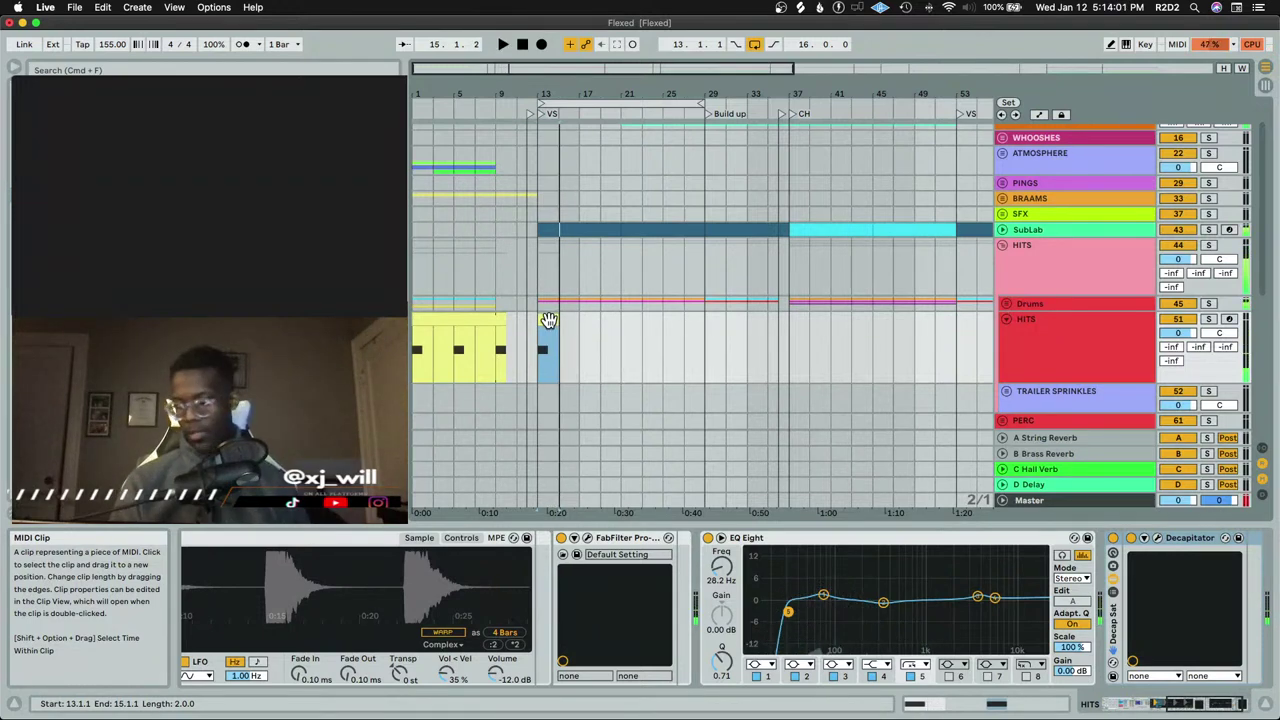
click(60, 290)
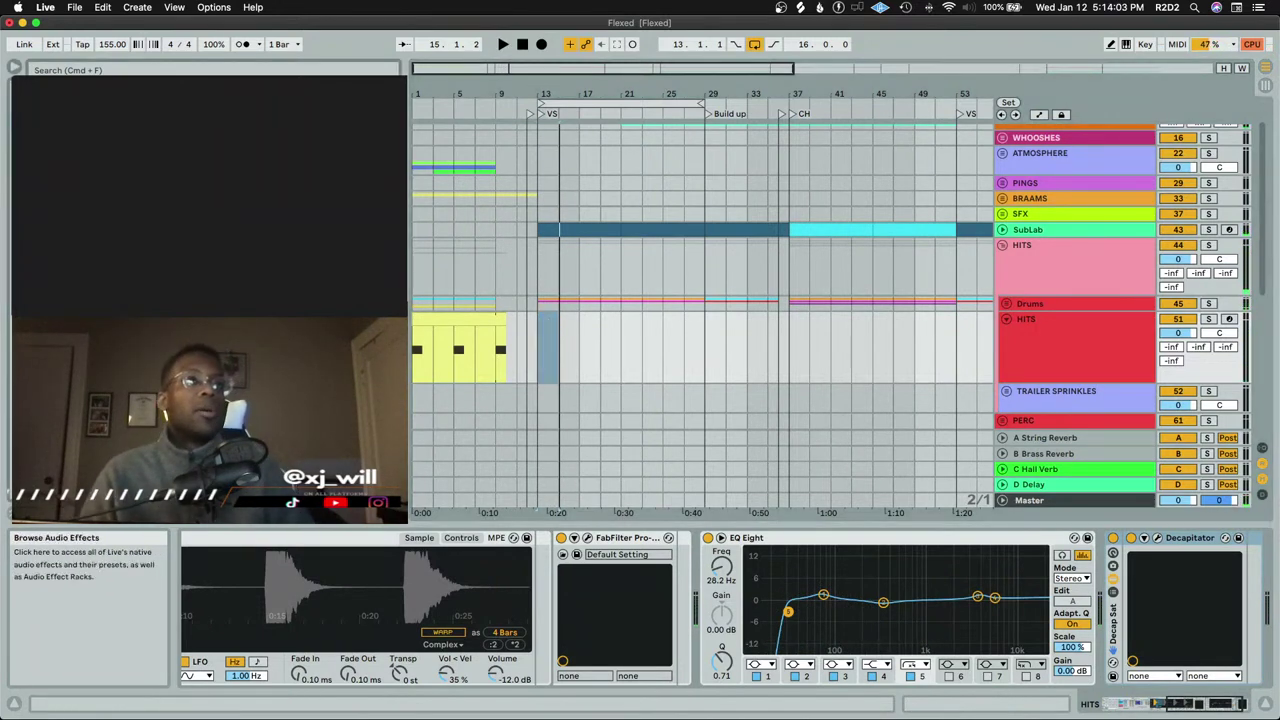
Insert an empty 16-bar MIDI clip on the HITS track from bar 13 to bar 29 and play the section in device view
drag(539, 343, 708, 346)
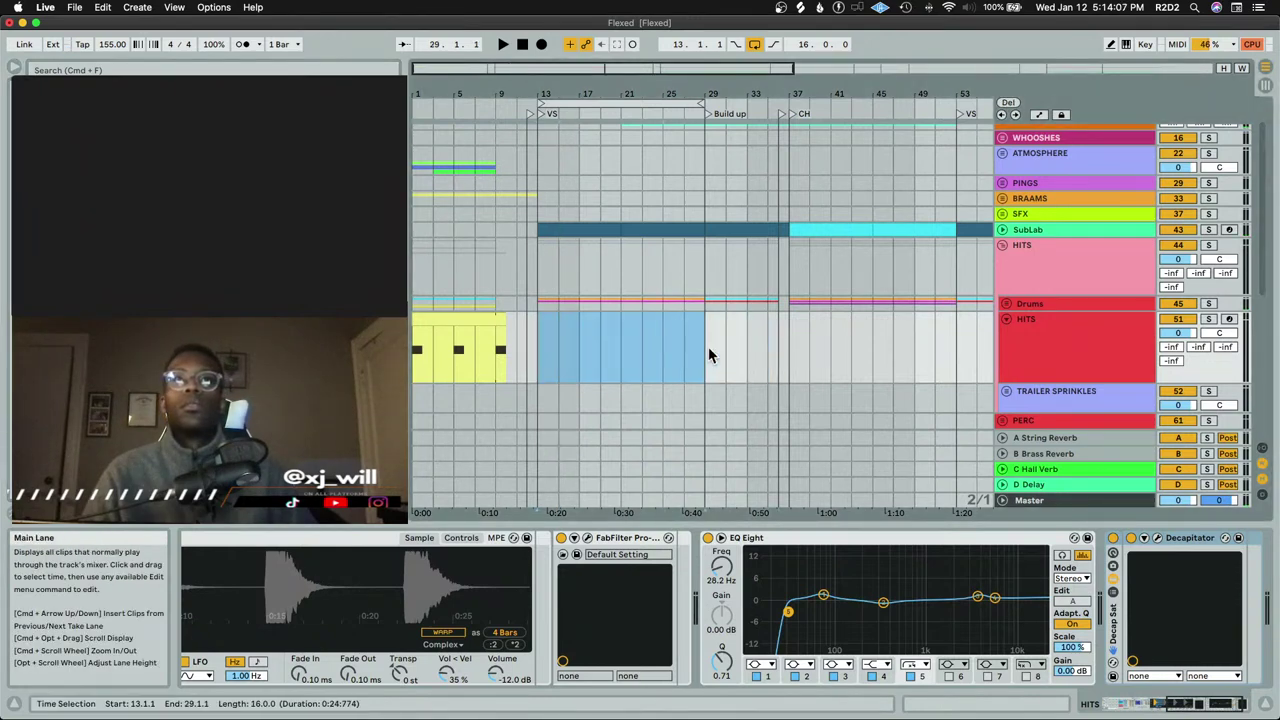
key(super+shift+m)
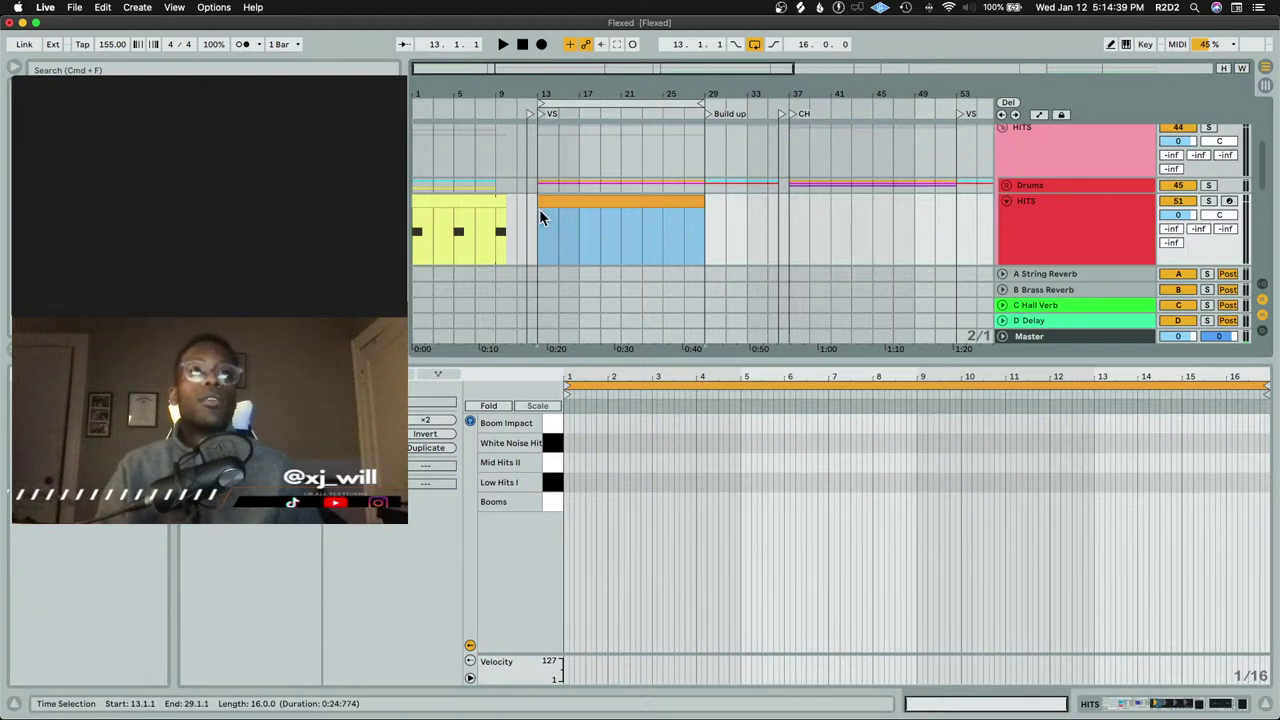
key(space)
key(shift+Tab)
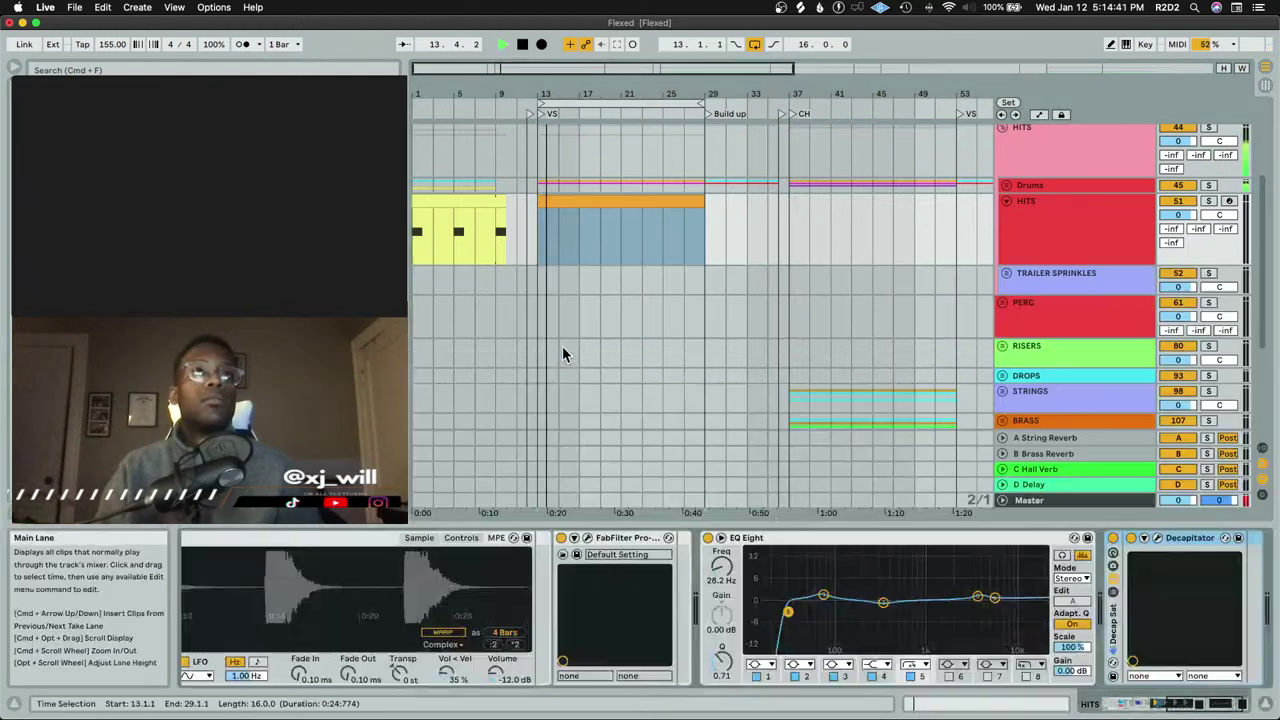
key(space)
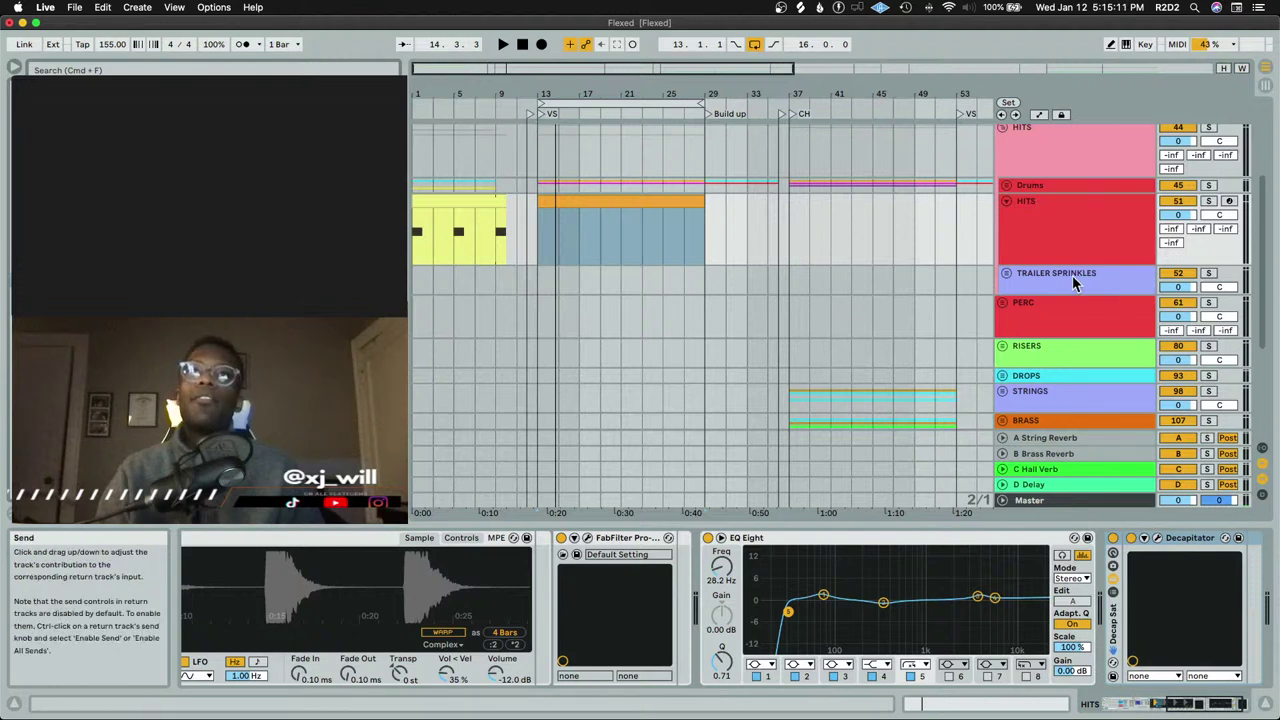
Unfold the WHOOSHES group and its first track, and place the KFDT - Hybrid Hit 01 v3 sample there at bar 13
scroll(1092, 272, up, 3)
scroll(1041, 281, up, 3)
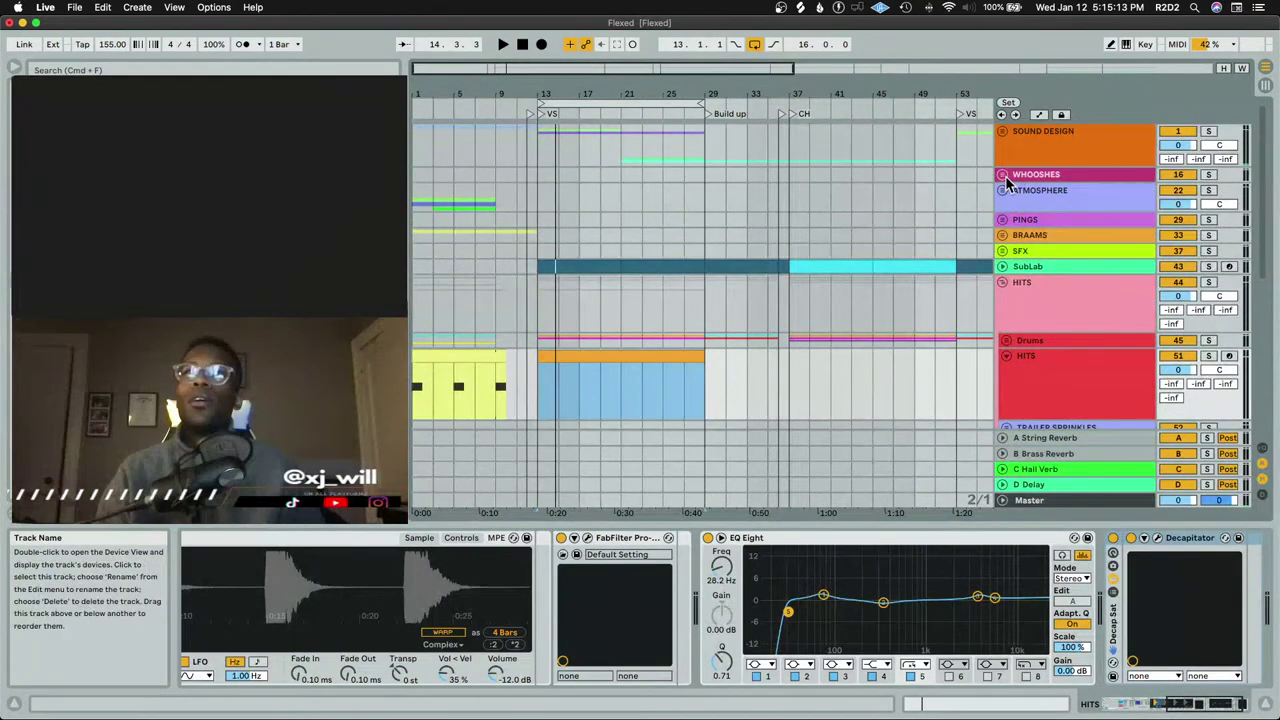
click(1003, 175)
click(1006, 232)
drag(178, 405, 544, 258)
key(plus)
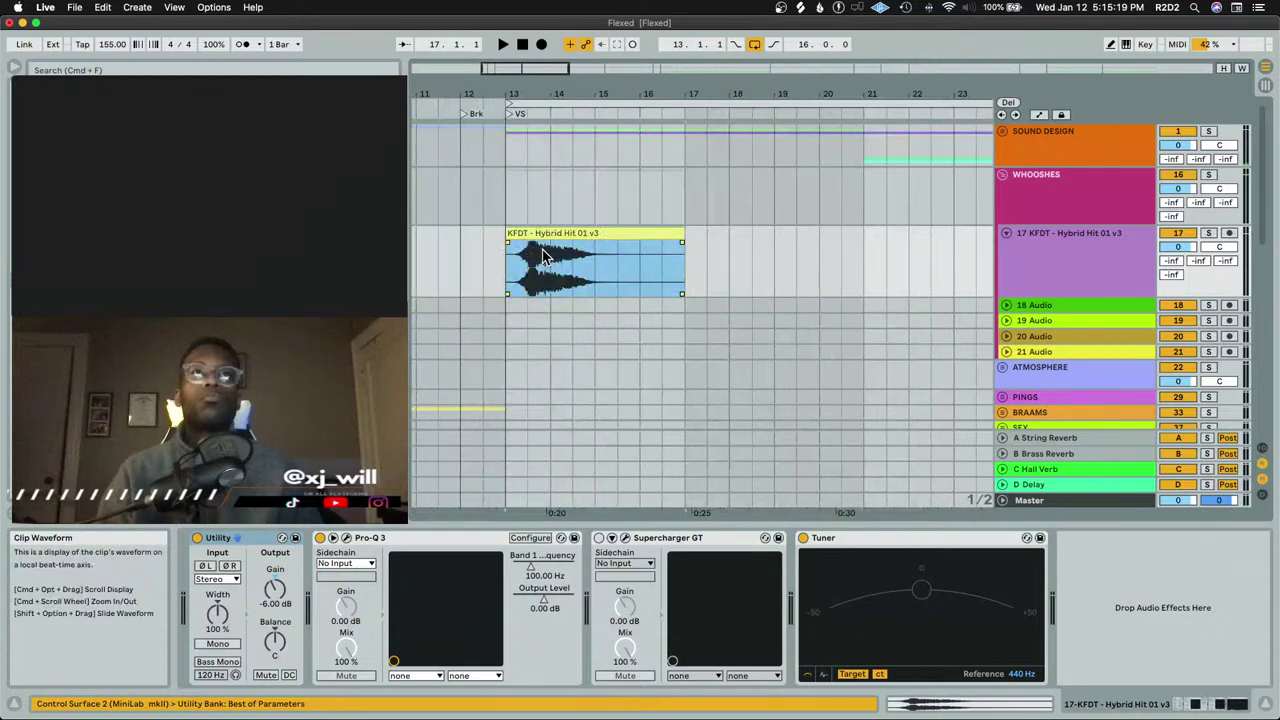
Shift the Hybrid Hit clip to start at 12.3, trim its end to bar 13, and listen to the transition
drag(544, 245, 538, 240)
key(space)
key(space)
drag(658, 238, 509, 252)
key(space)
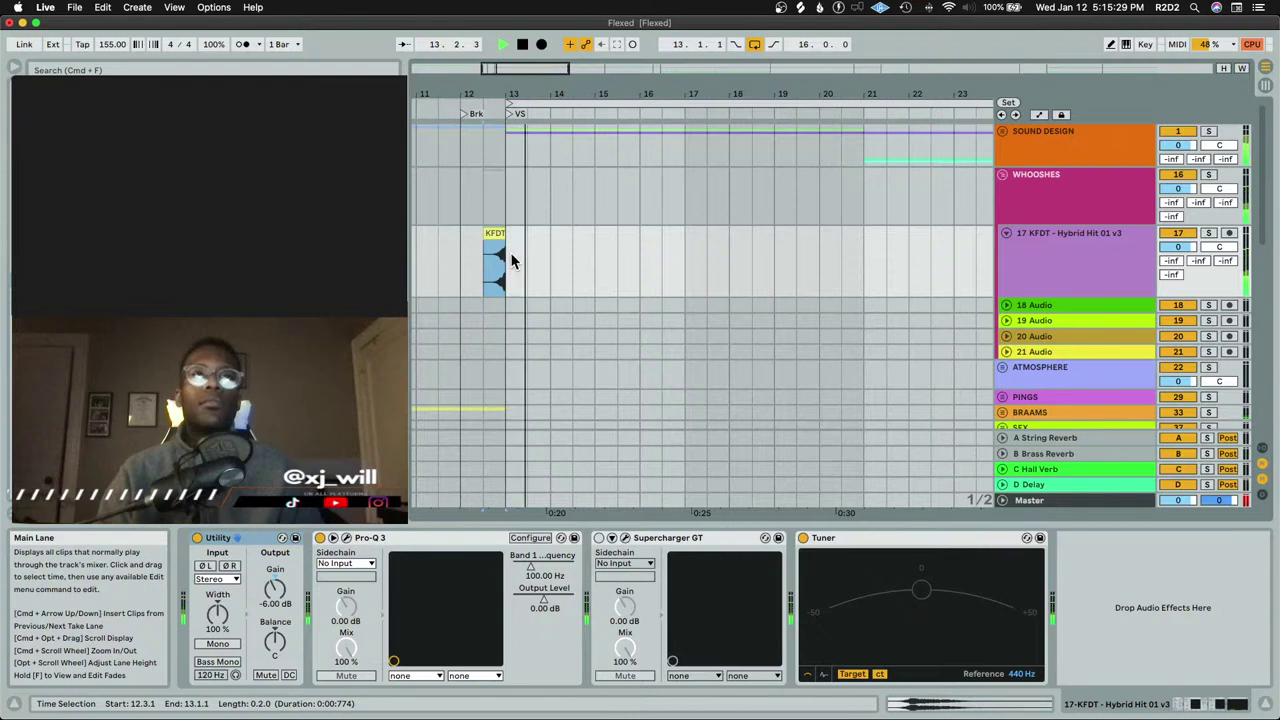
key(space)
Unfold the STRINGS group to examine its tracks and fold it again
scroll(822, 305, down, 6)
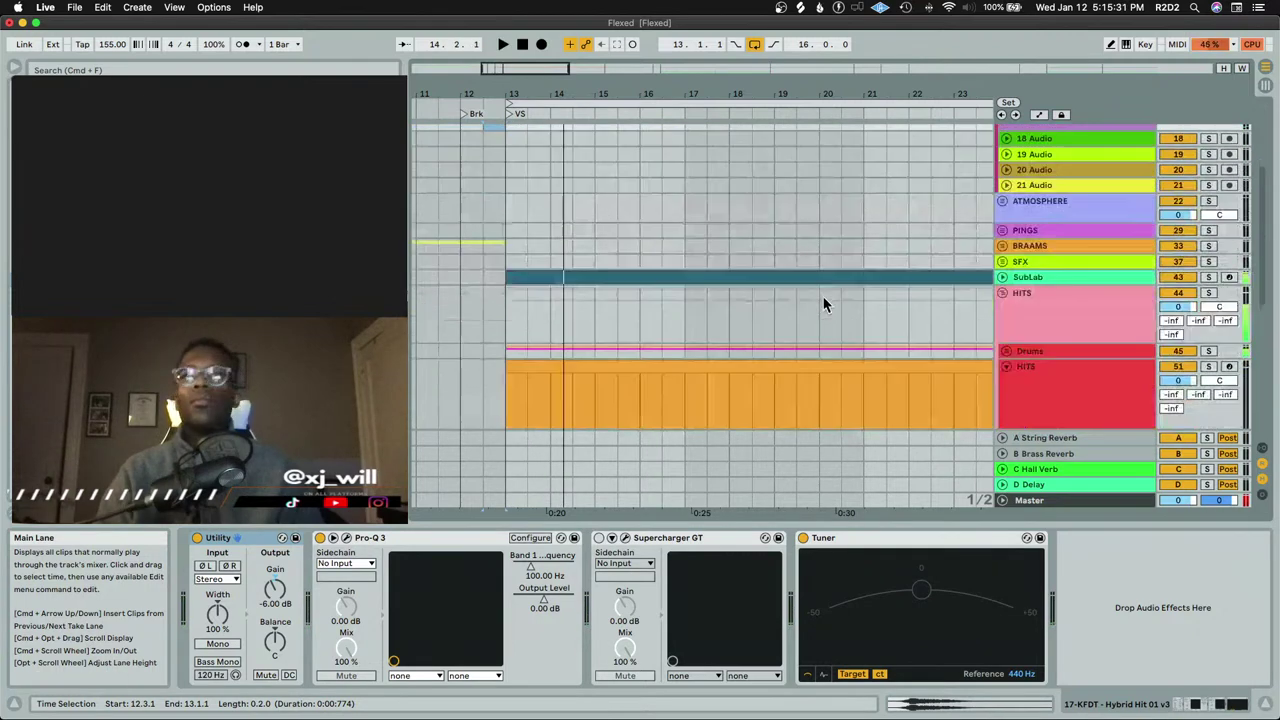
scroll(966, 306, up, 4)
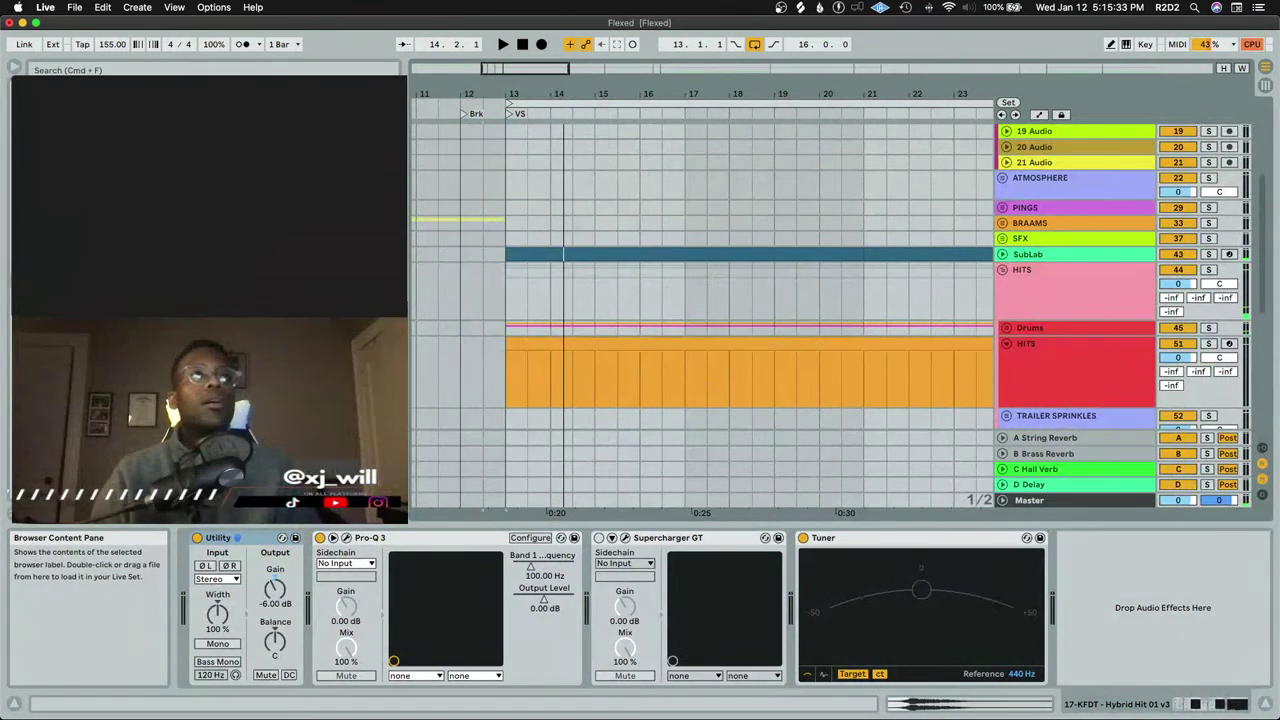
click(210, 420)
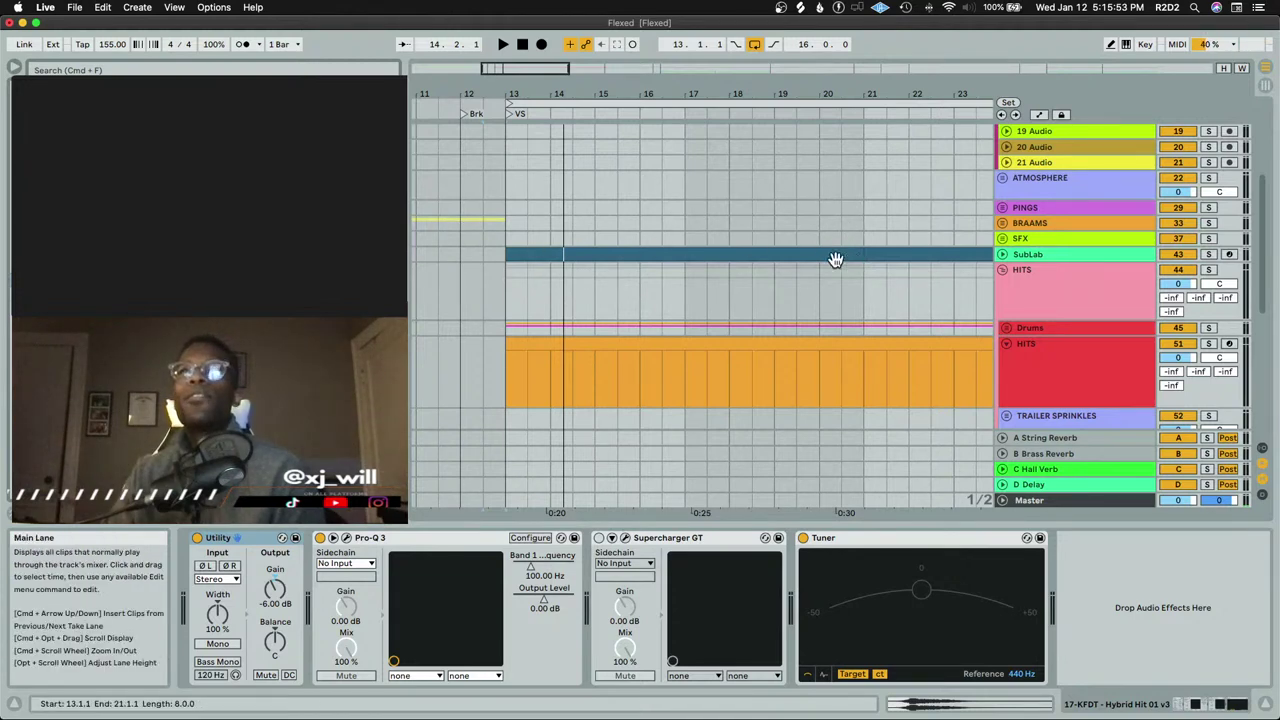
scroll(851, 260, down, 5)
scroll(1000, 267, down, 4)
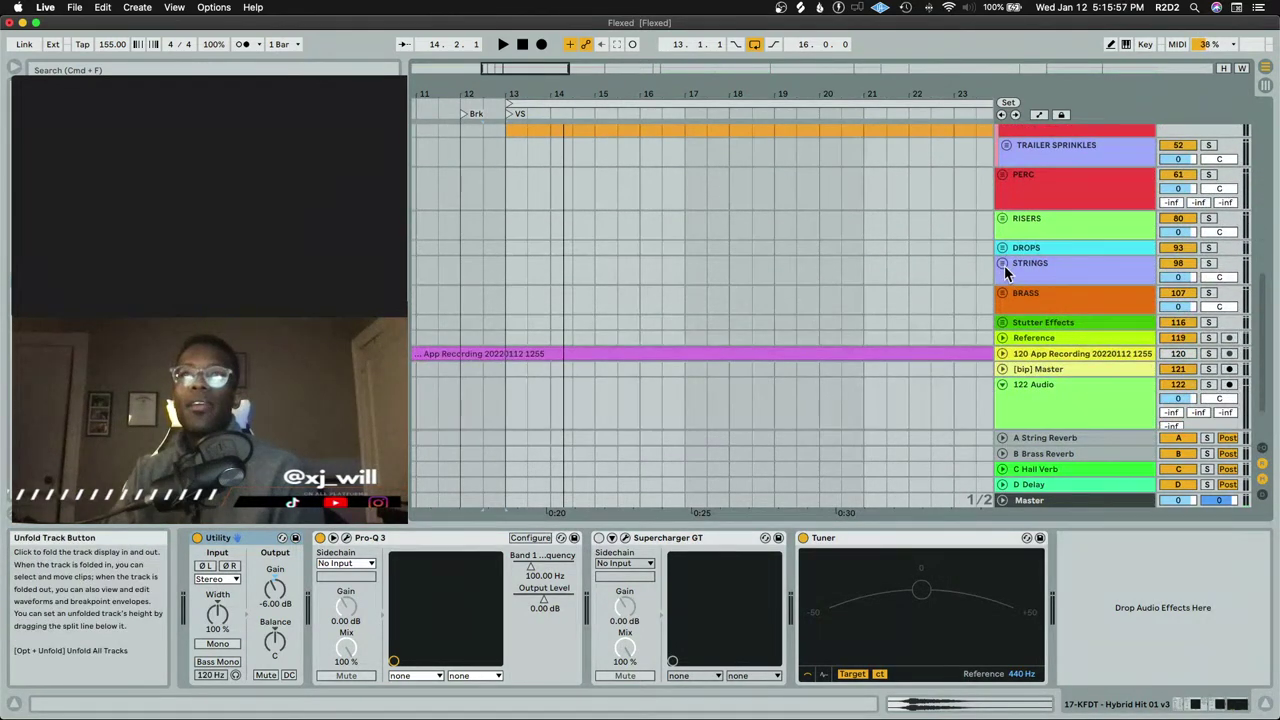
click(1004, 265)
scroll(1003, 265, down, 3)
scroll(1003, 265, down, 3)
scroll(1003, 265, up, 4)
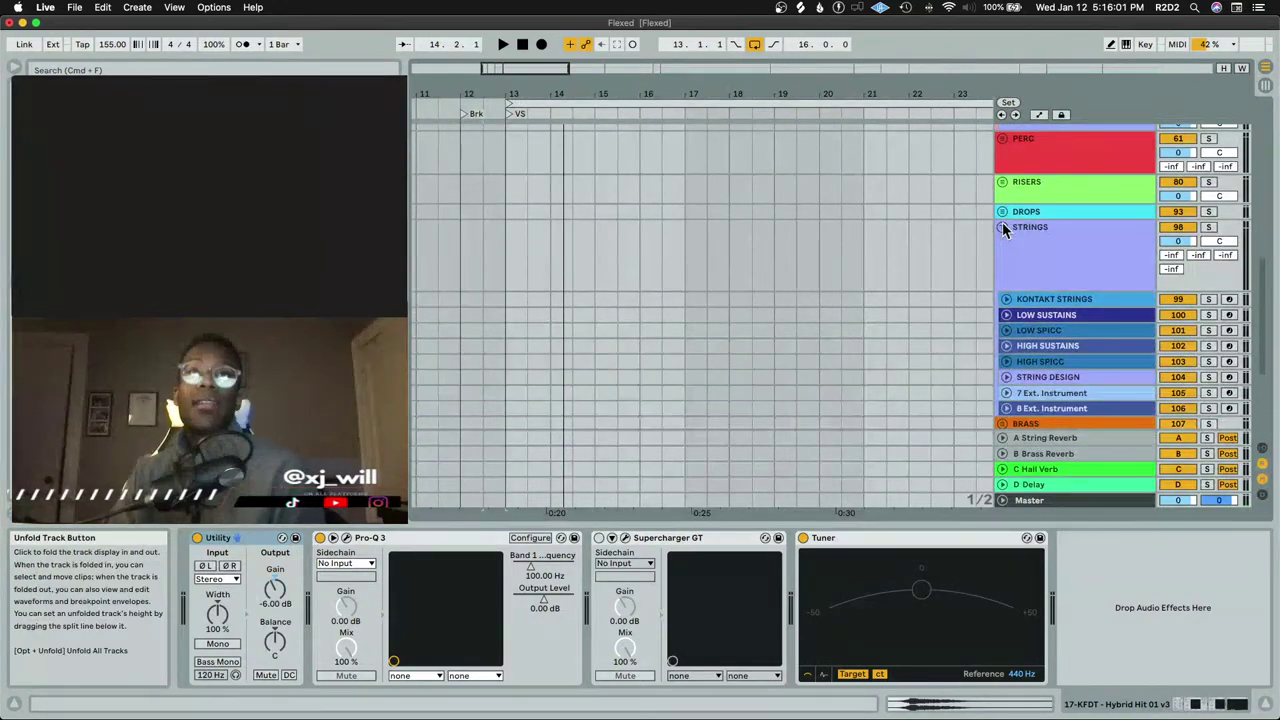
click(1004, 228)
Unfold the BRASS group to examine its tracks, play into the verse, and fold the group again
click(1005, 252)
scroll(1006, 258, down, 3)
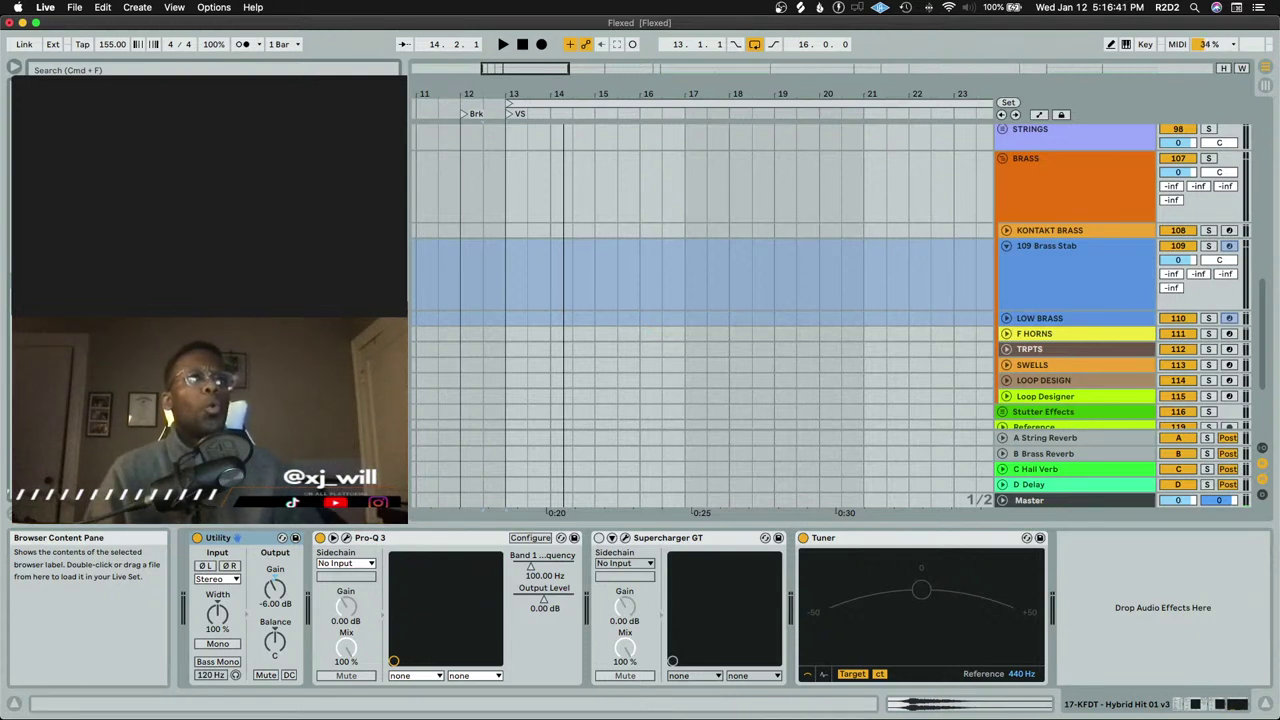
key(space)
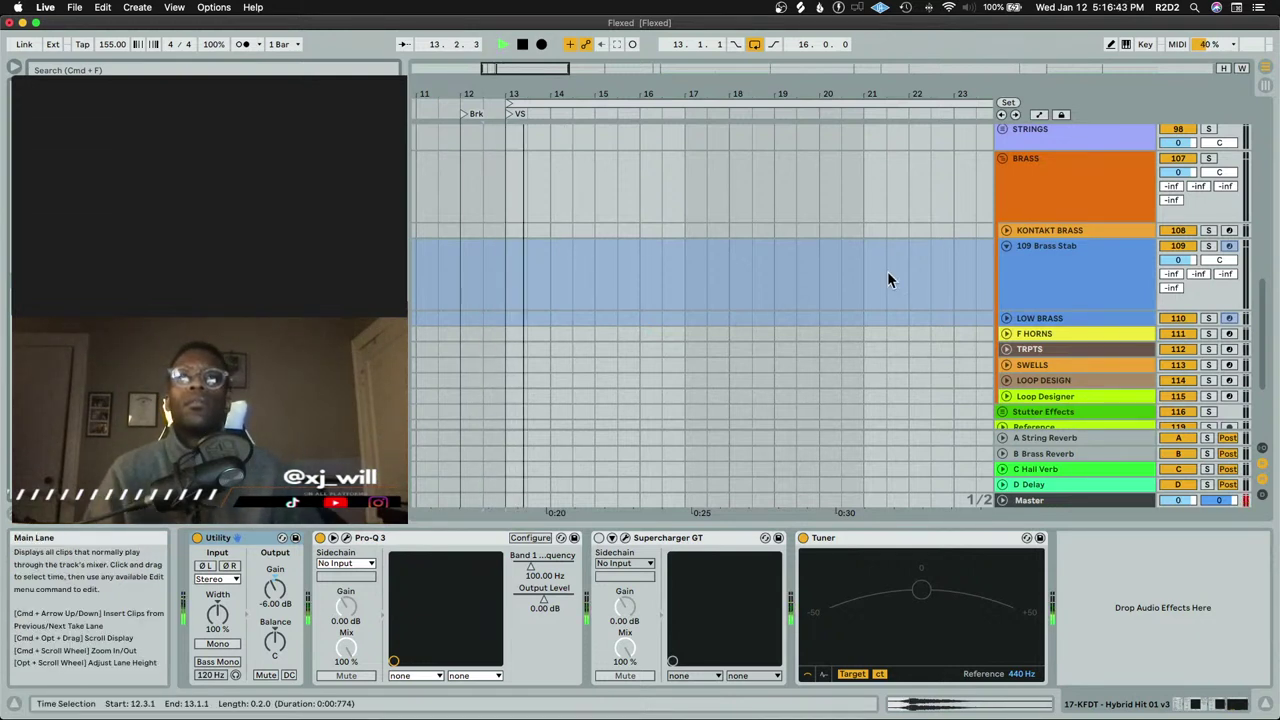
key(space)
click(1003, 160)
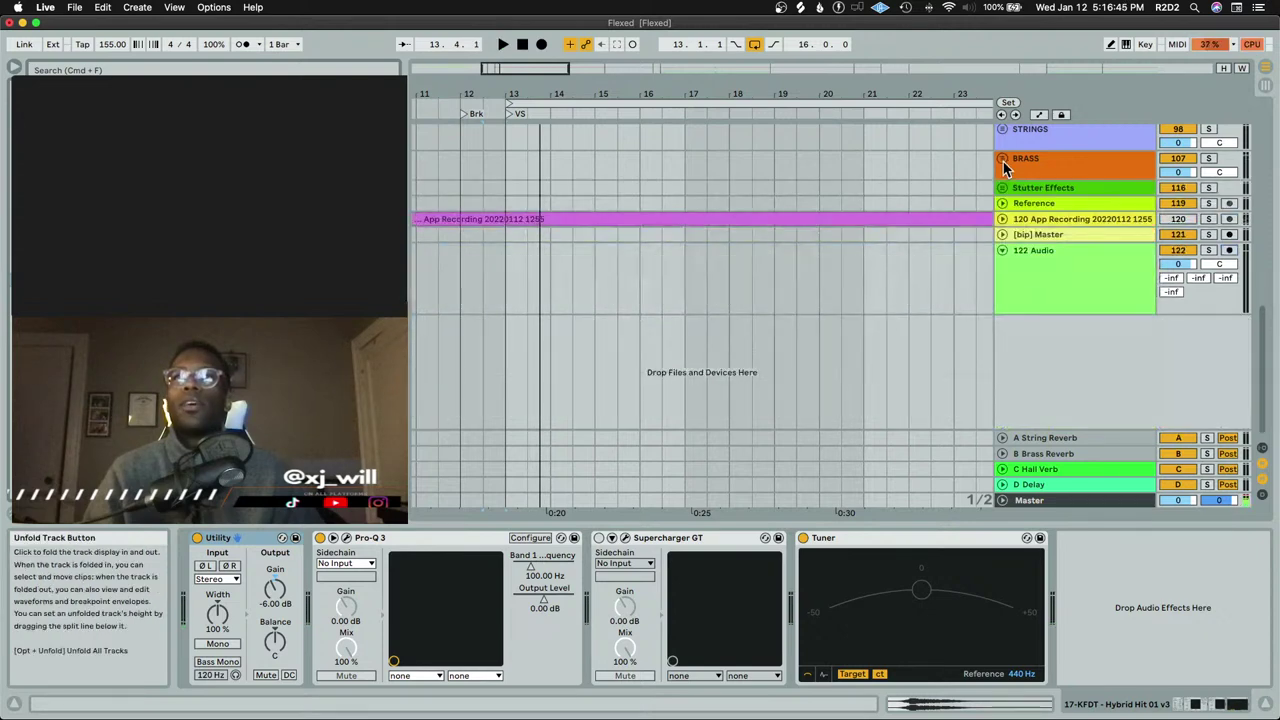
Load TS_Hit_Collapse_v1_CT onto the F1 pad of the HITS track's Trailer Drum Rack and arm the track for recording
scroll(995, 245, up, 5)
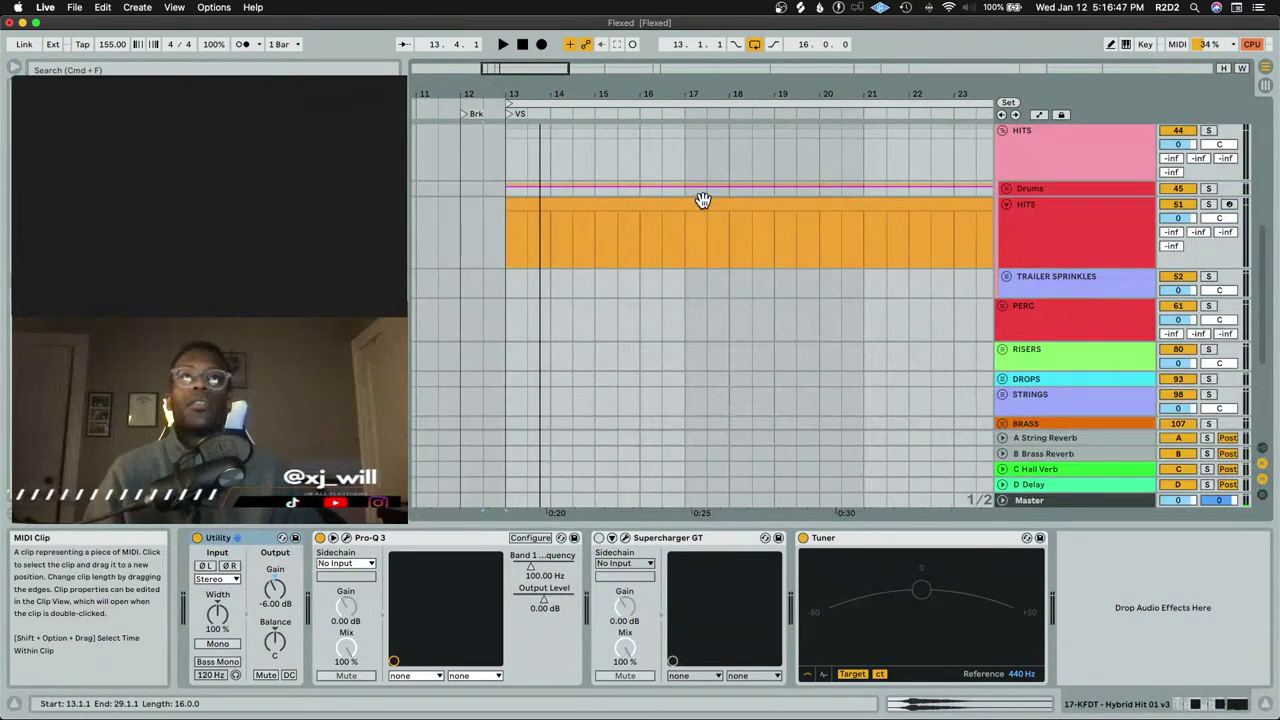
click(665, 240)
scroll(606, 580, left, 10)
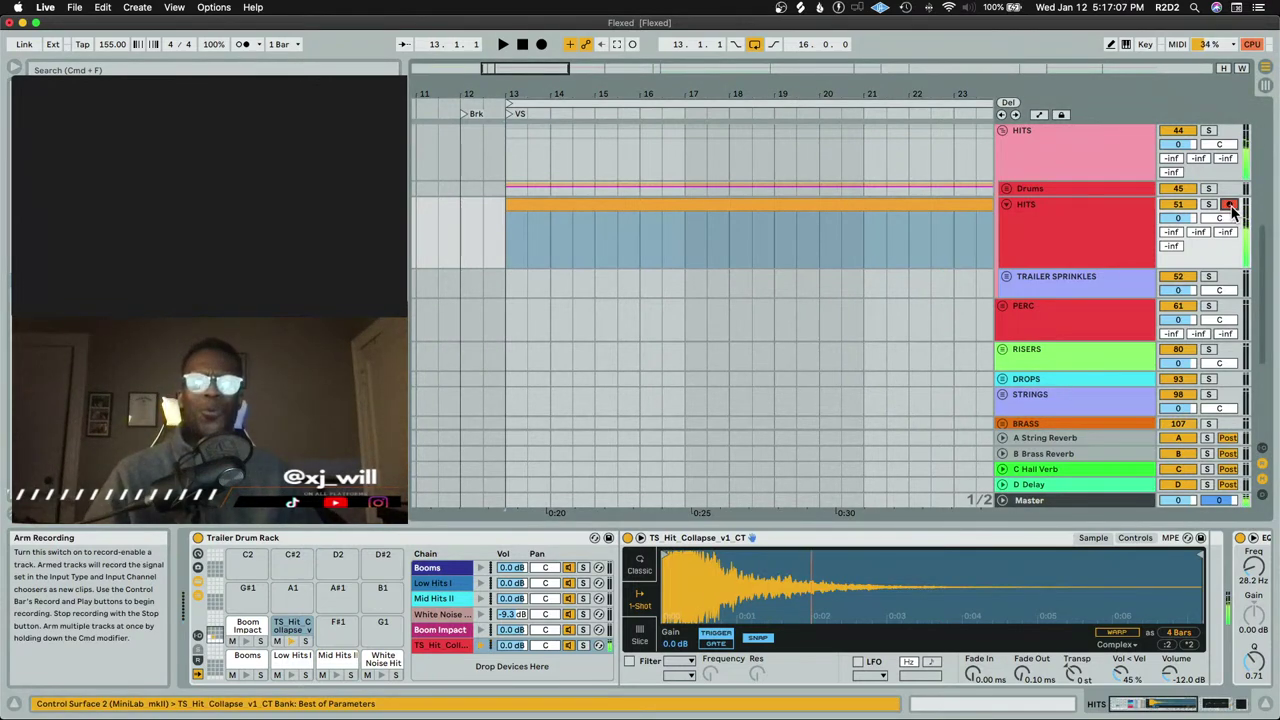
click(920, 257)
key(space)
Open the verse HITS clip's notes and add a one-bar TS_Hit_Collapse note at its start
double_click(521, 204)
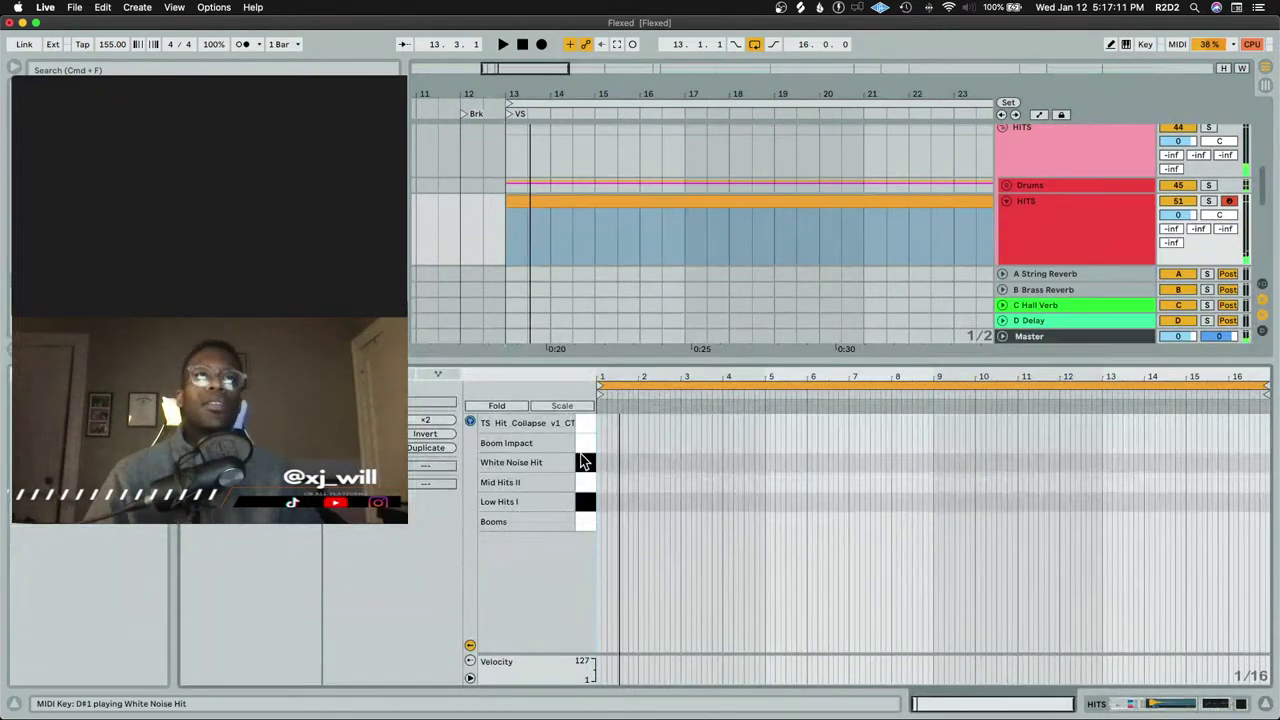
click(601, 428)
mouse_move(601, 428)
mouse_down()
mouse_move(633, 423)
mouse_move(598, 423)
mouse_up()
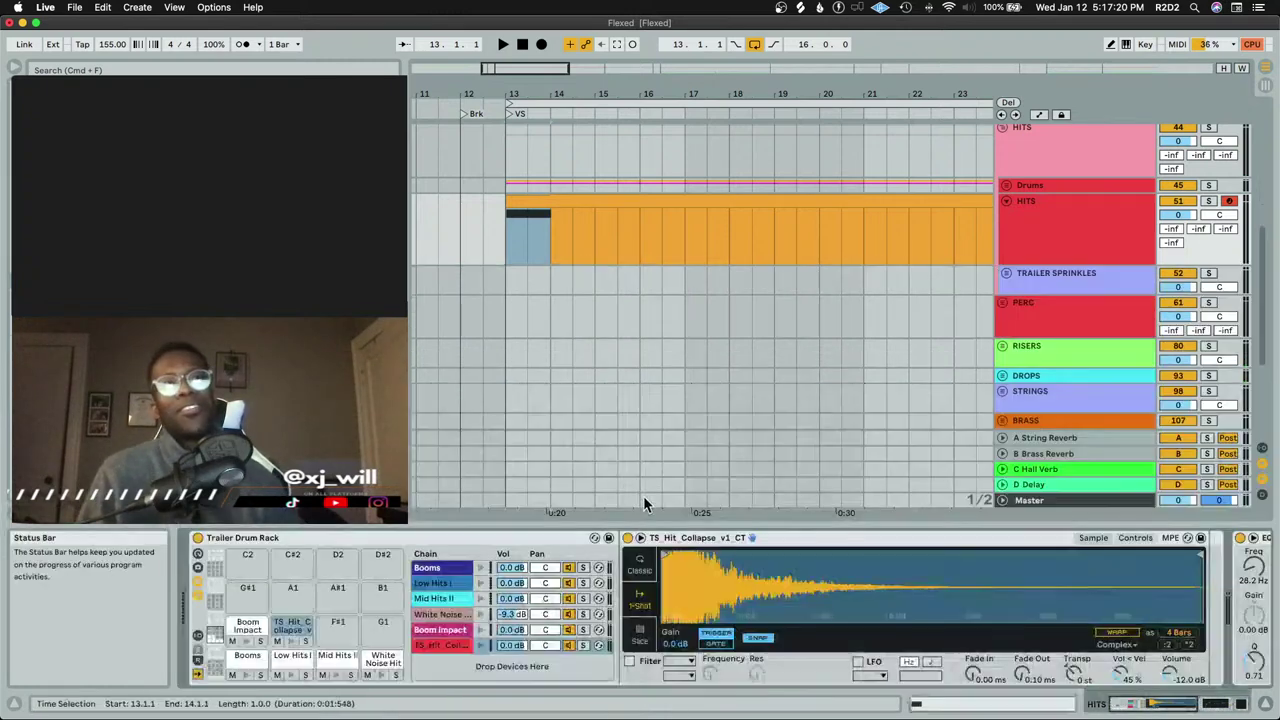
Try the TS_Hit_Collapse sample at -7.1 dB gain in playback, and set the gain to -4.6 dB
key(shift+Tab)
drag(675, 643, 675, 686)
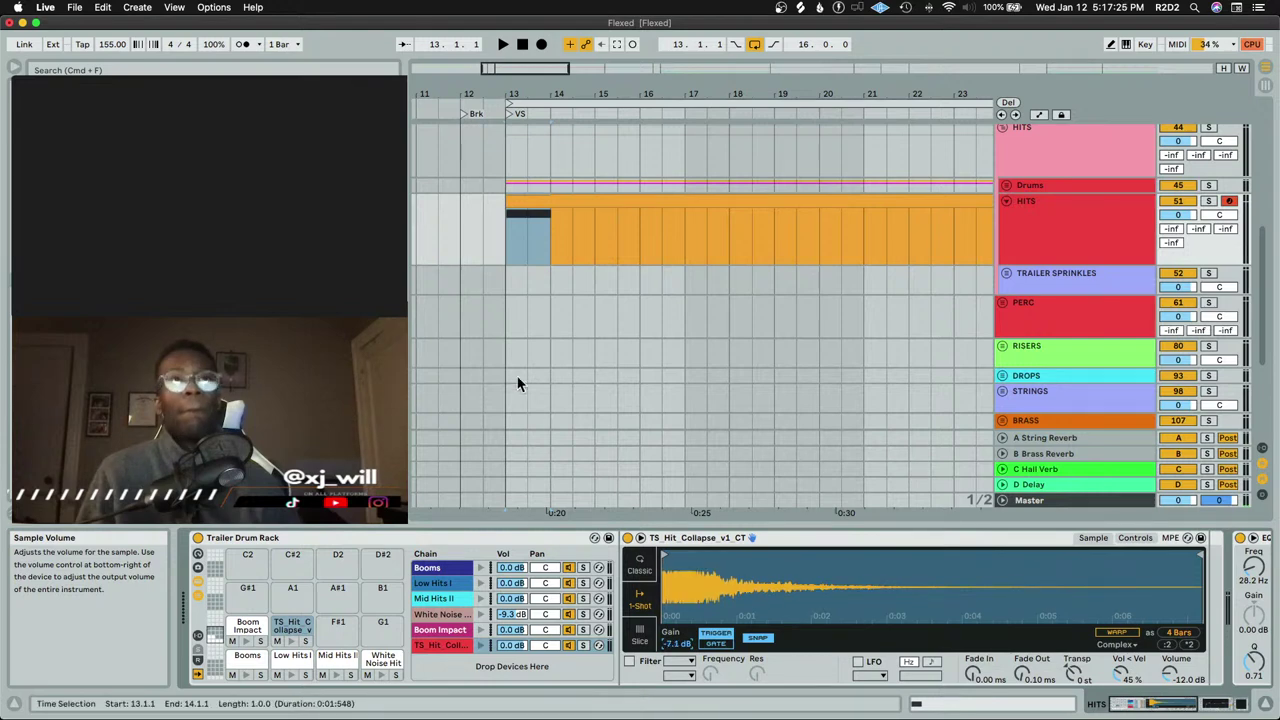
click(479, 227)
key(space)
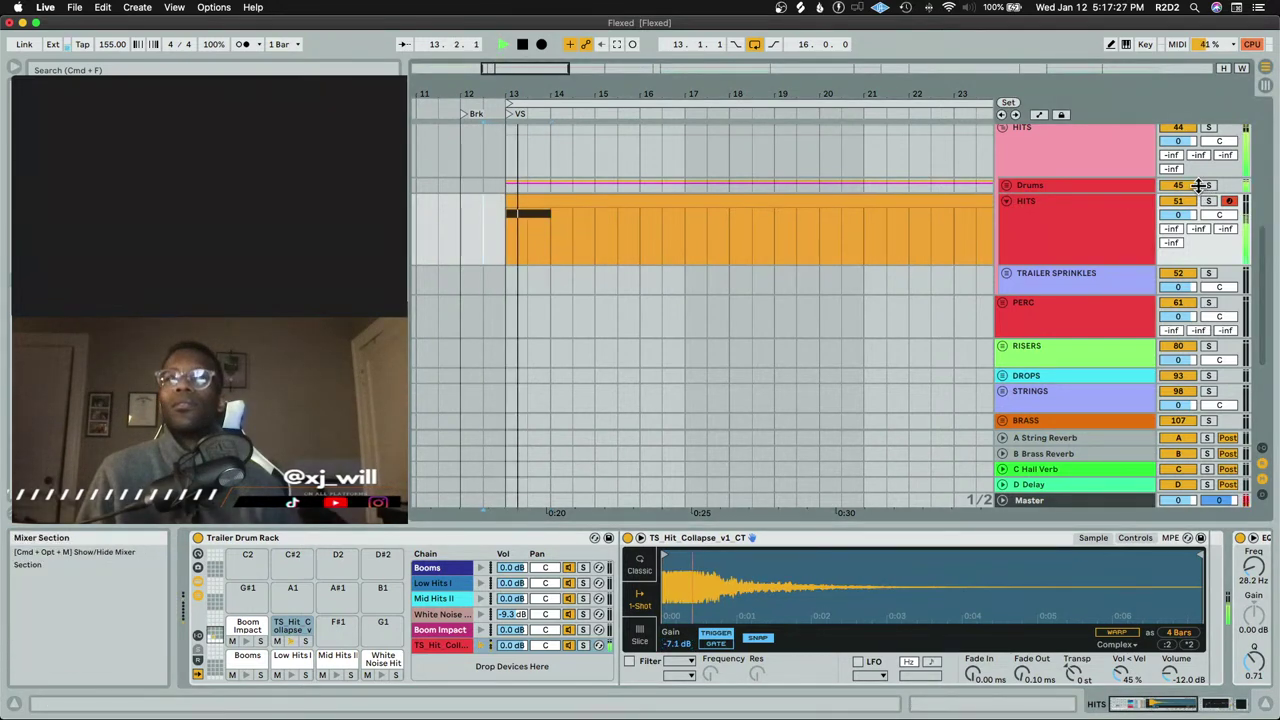
key(space)
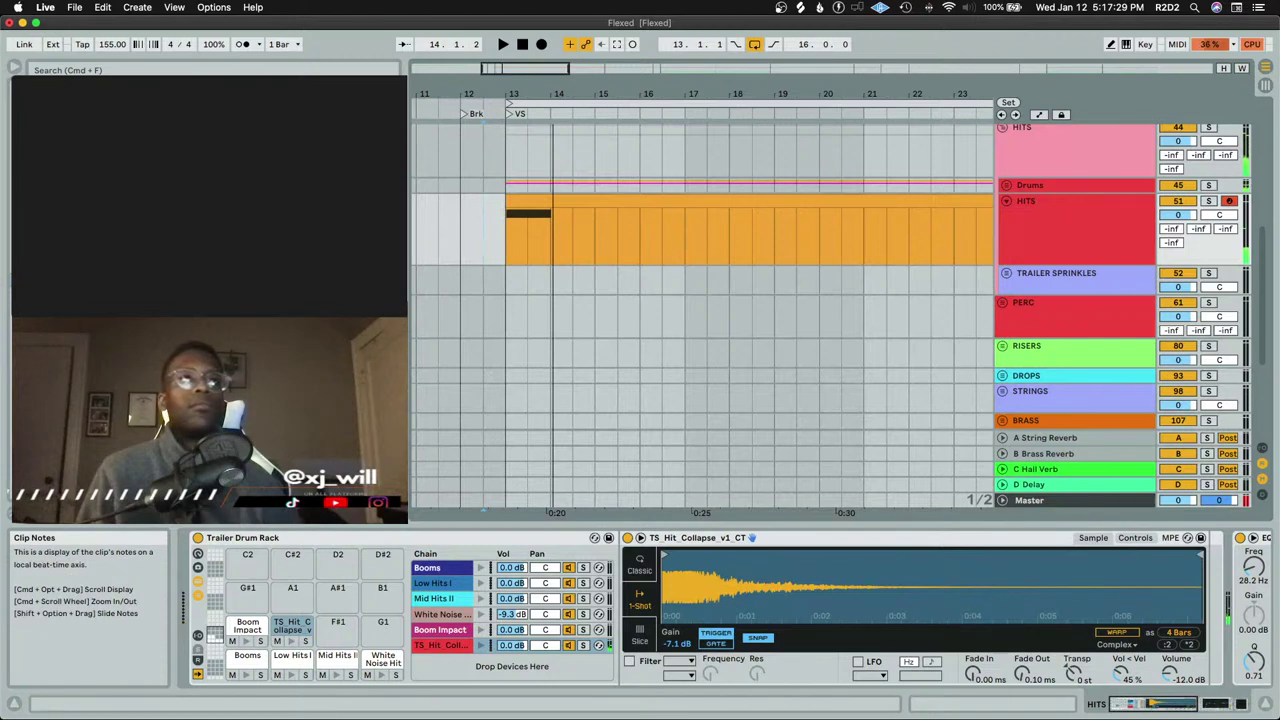
drag(678, 645, 678, 632)
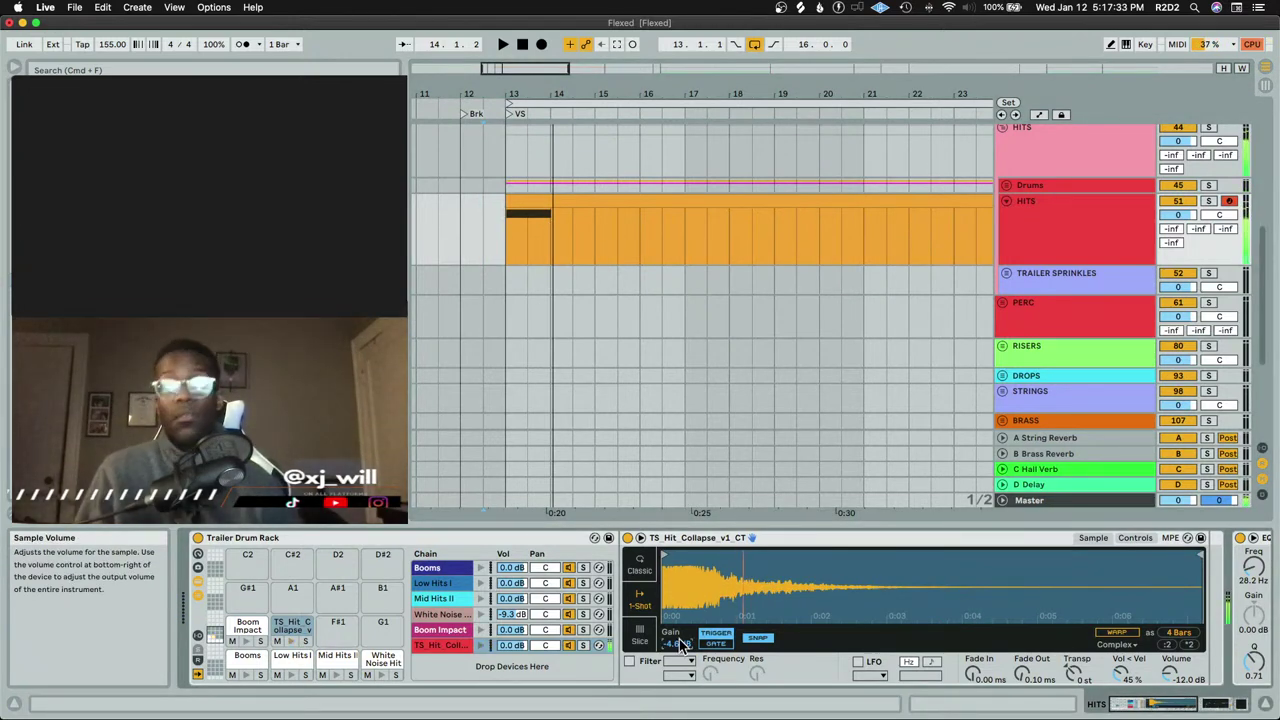
Raise the TS_Hit_Collapse note's velocity to 127 and listen to the hit in the verse
key(shift+Tab)
key(shift+Tab)
double_click(634, 254)
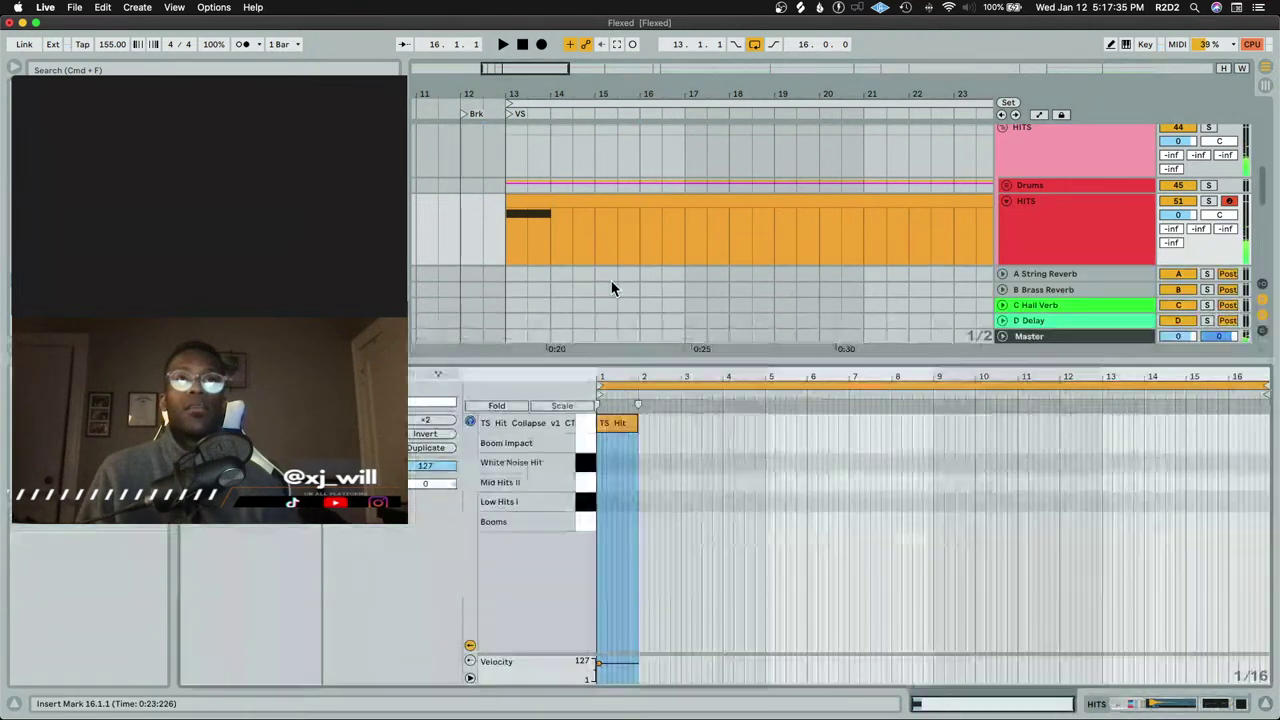
click(598, 663)
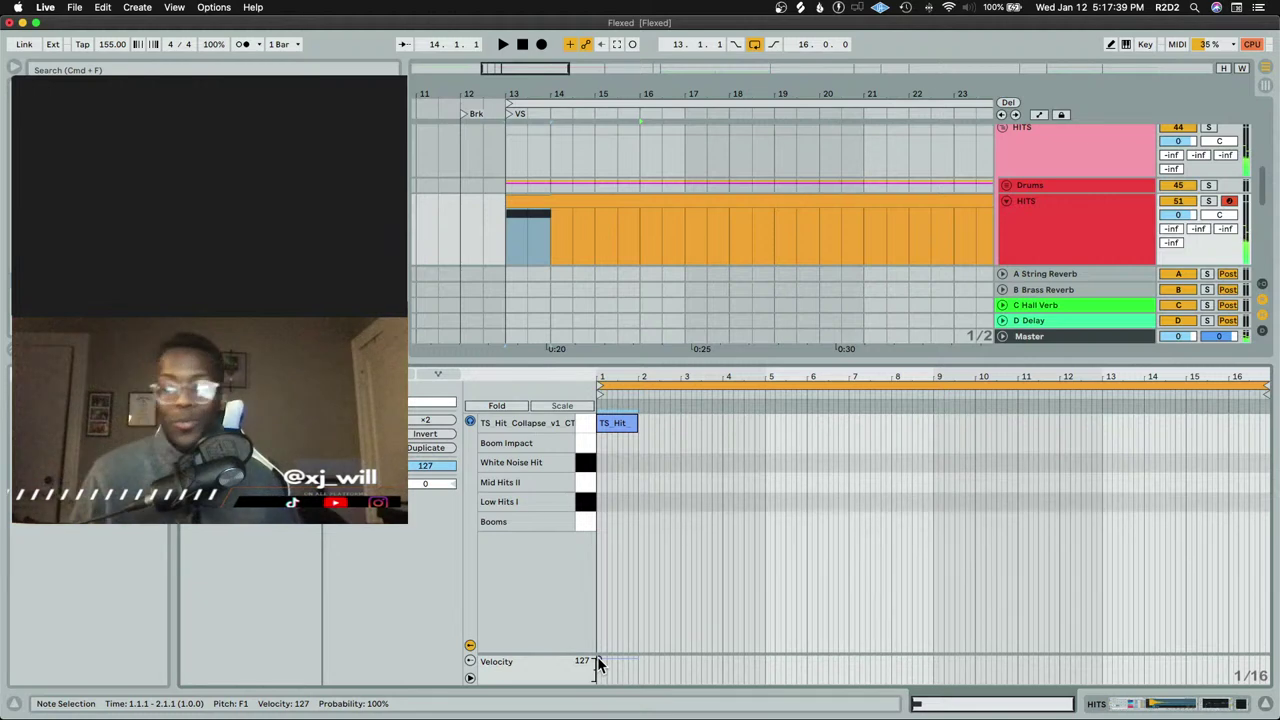
key(shift+Tab)
key(space)
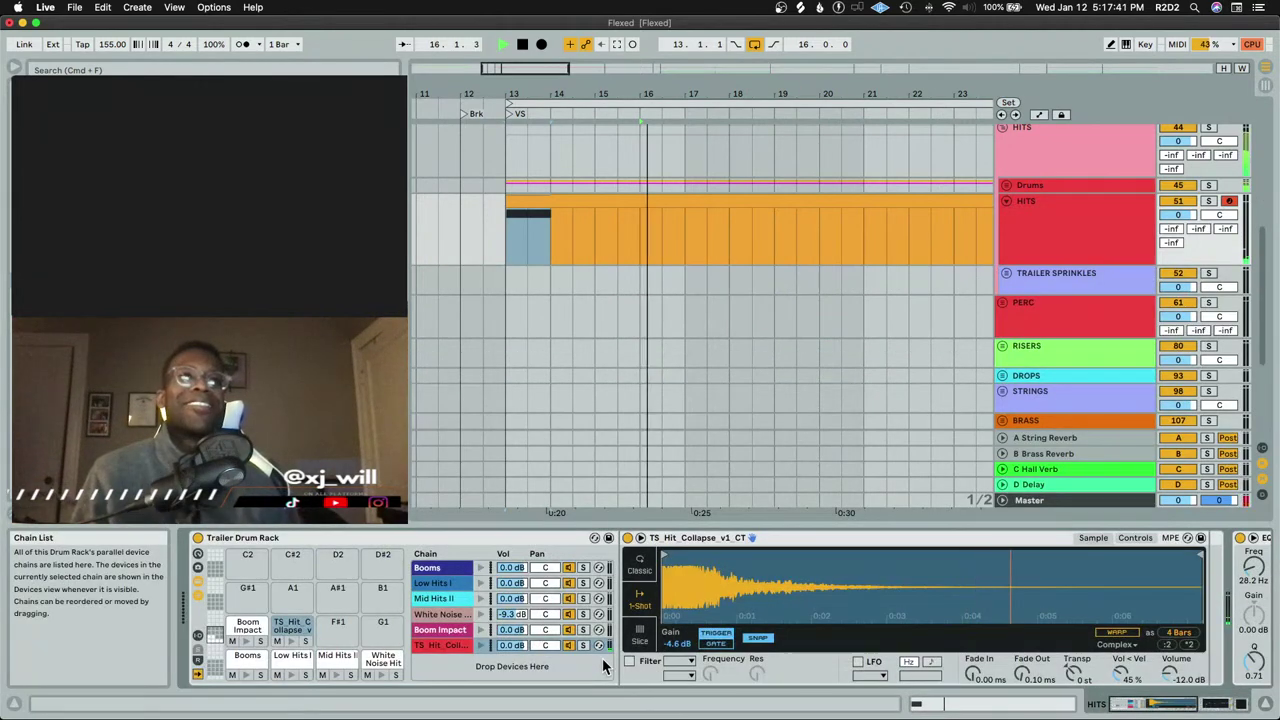
click(571, 212)
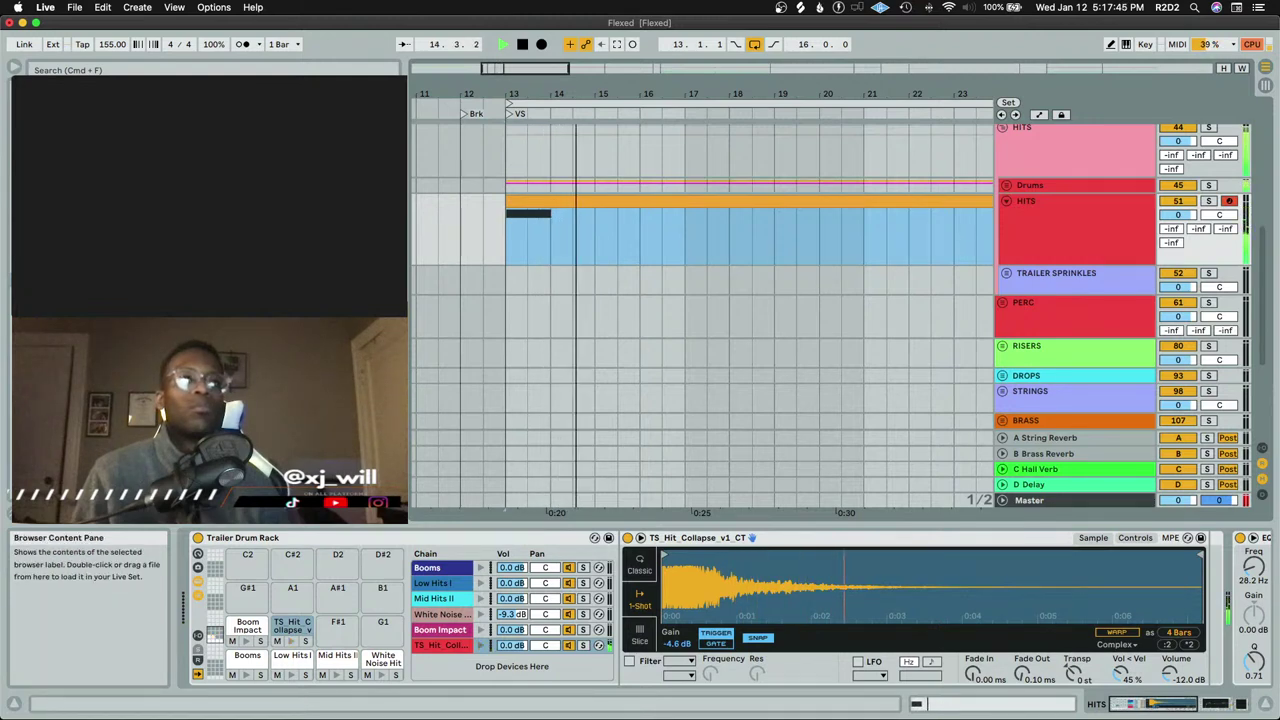
click(200, 300)
key(space)
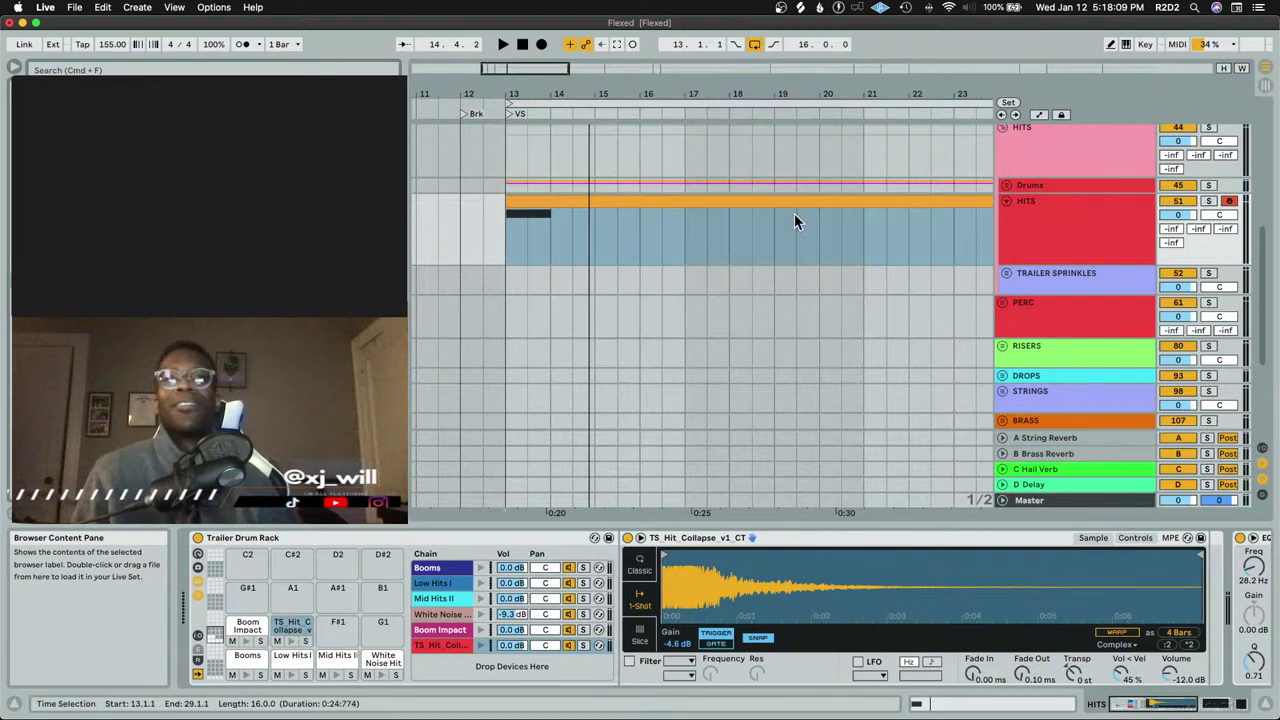
Load CTDS2 HIT DRUM EPIC Titan Clash on the Mid Hits II pad in one-shot mode and trim its start to the hit's attack
double_click(660, 200)
key(shift+Tab)
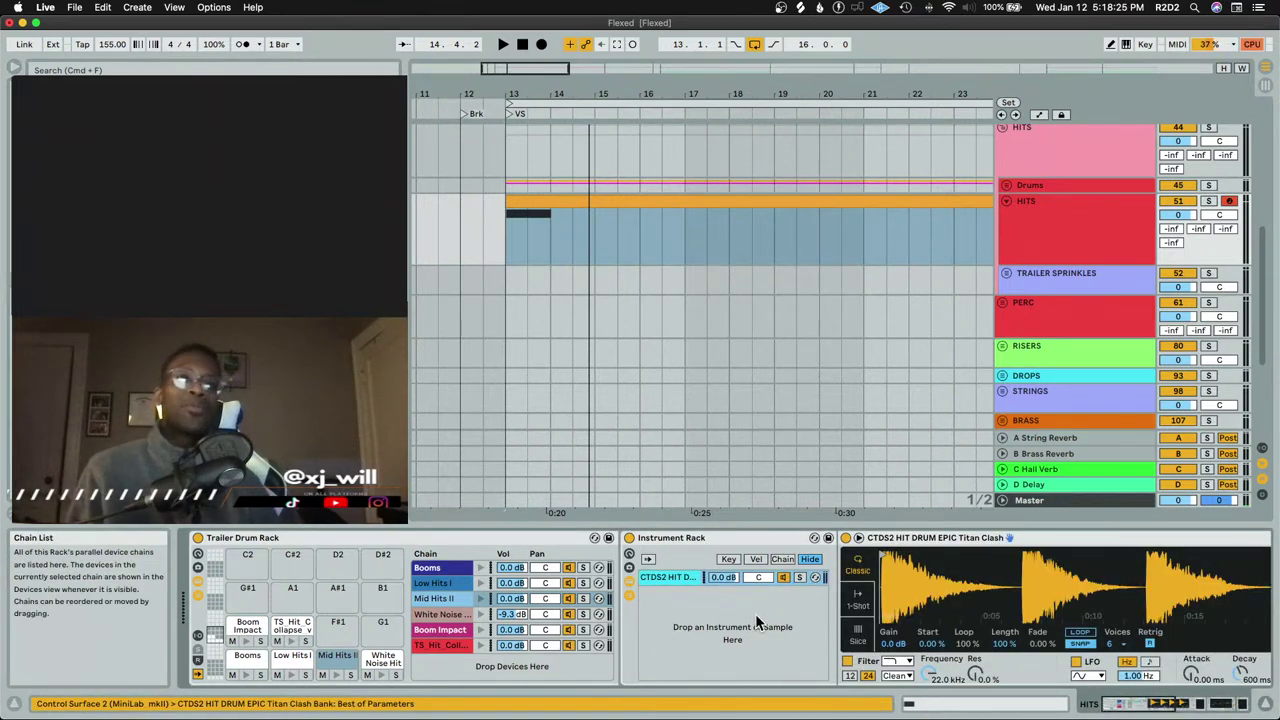
scroll(735, 606, right, 5)
mouse_move(1150, 551)
mouse_down()
mouse_move(726, 552)
mouse_move(742, 553)
mouse_move(680, 590)
mouse_move(680, 610)
mouse_up()
click(595, 598)
drag(617, 555, 736, 558)
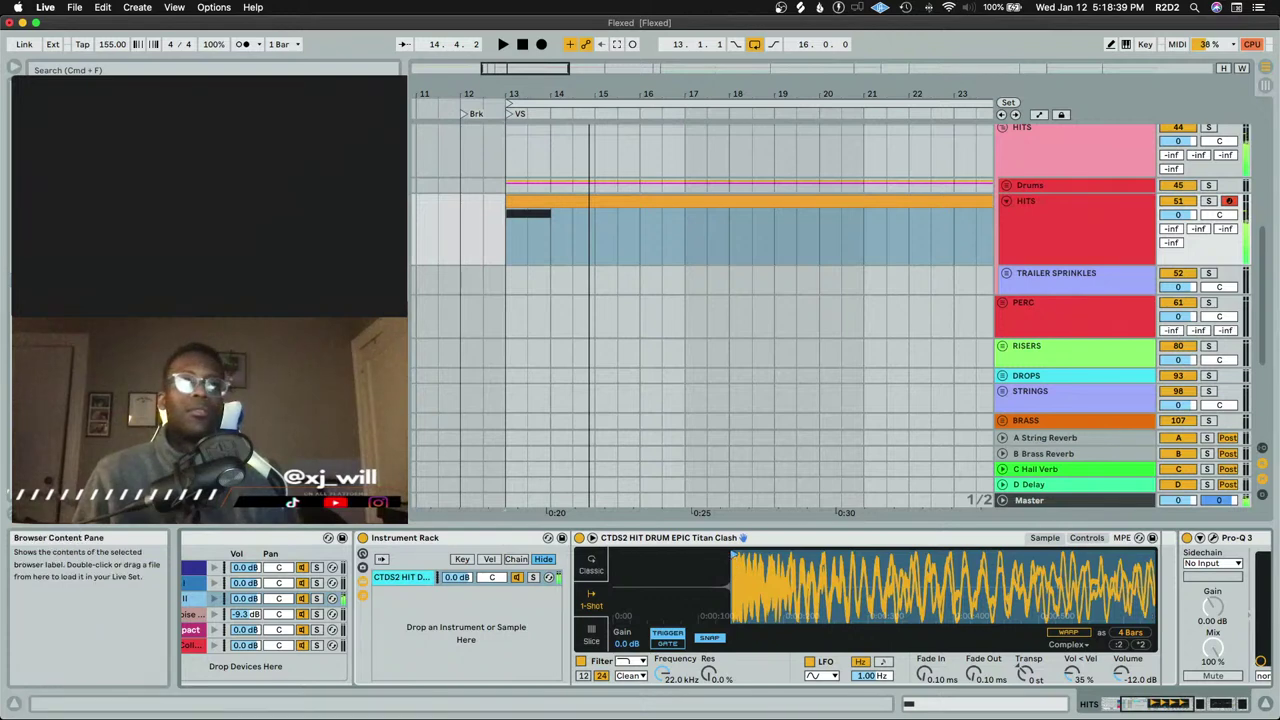
Layer KFDT - Short Hit 04 in the Mid Hits II Instrument Rack, set it to one-shot playback, and listen
key(shift+Tab)
key(shift+Tab)
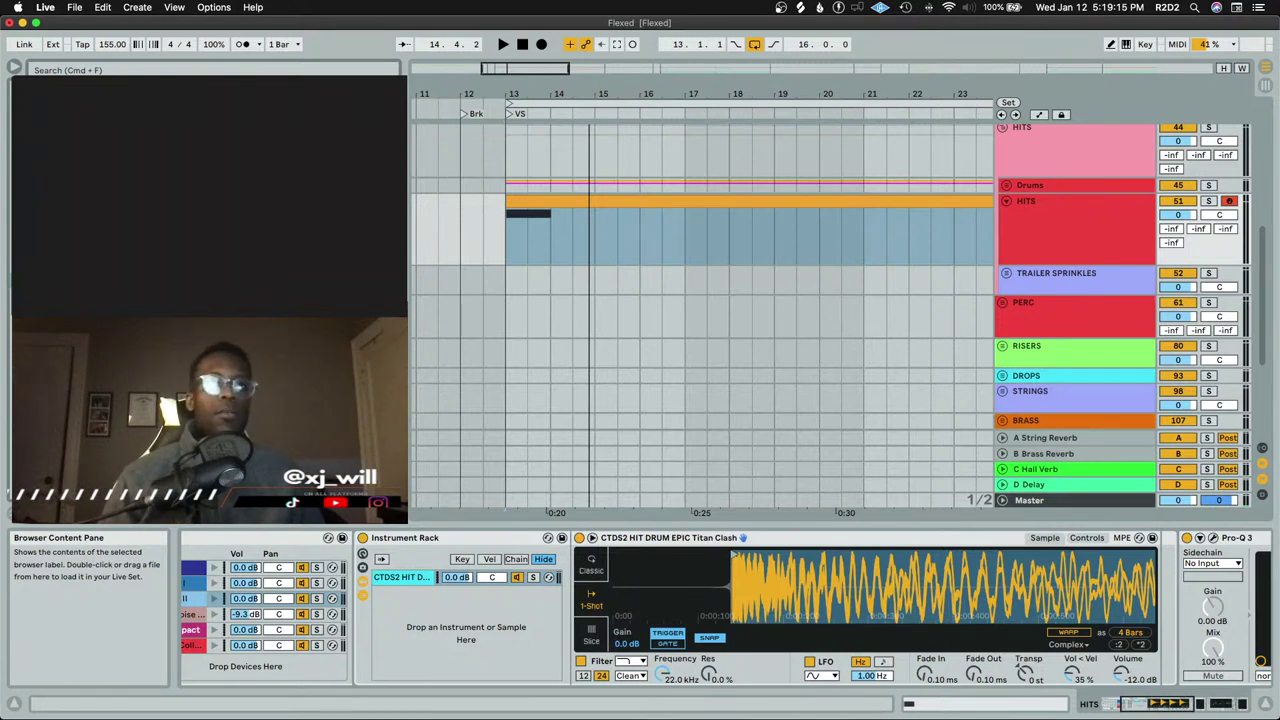
drag(492, 598, 476, 626)
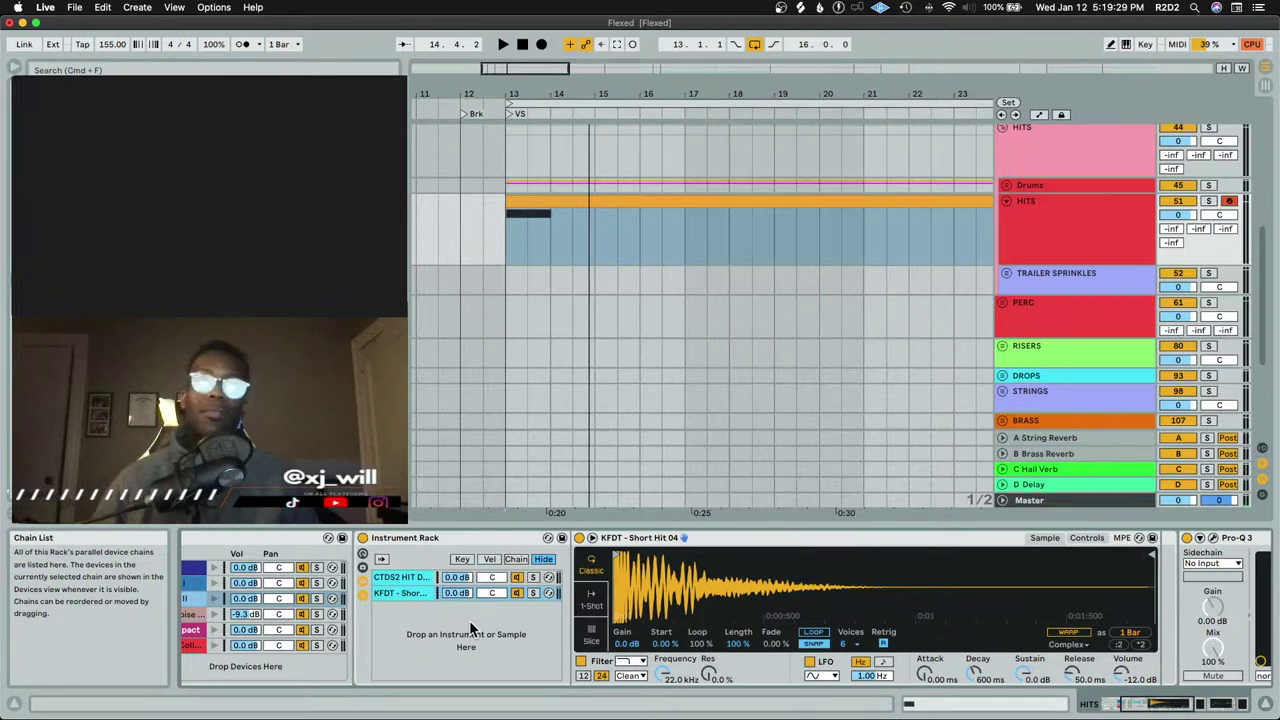
click(593, 603)
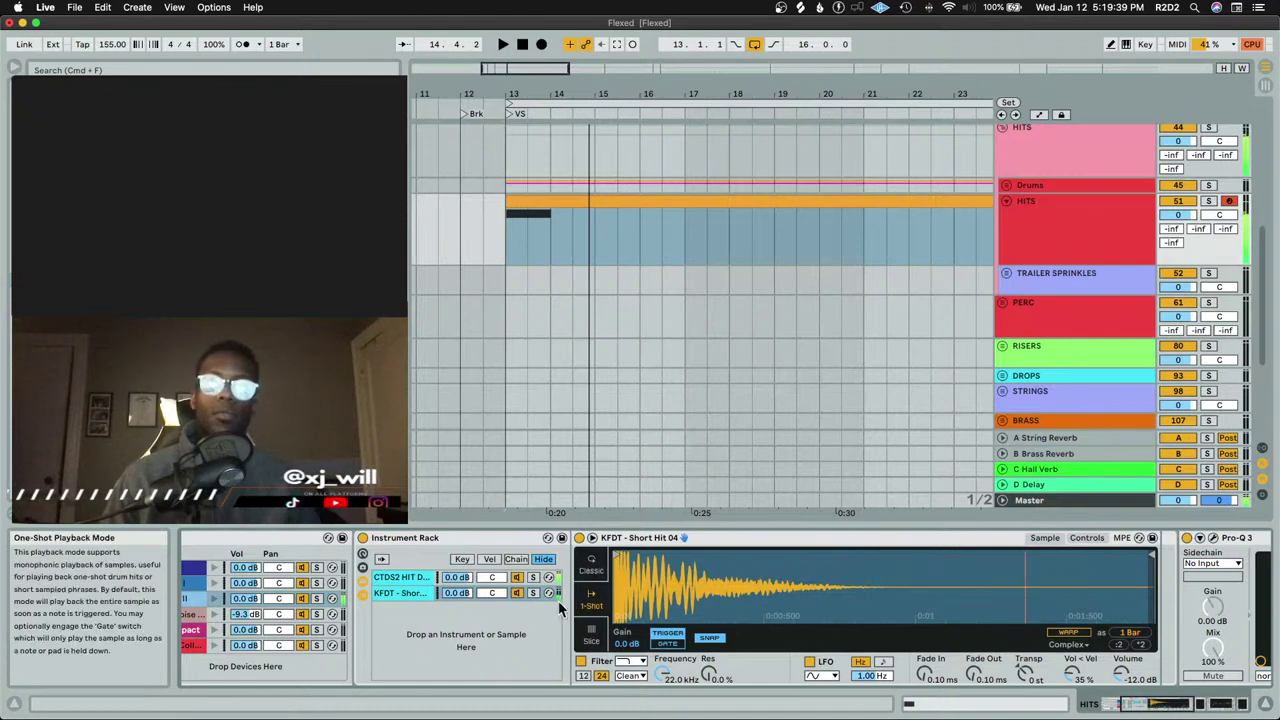
key(space)
key(space)
Copy the TS_Hit_Collapse note to the Mid Hits II row, try it at 1.3 in playback, and move it to 1.2
double_click(577, 258)
click(620, 426)
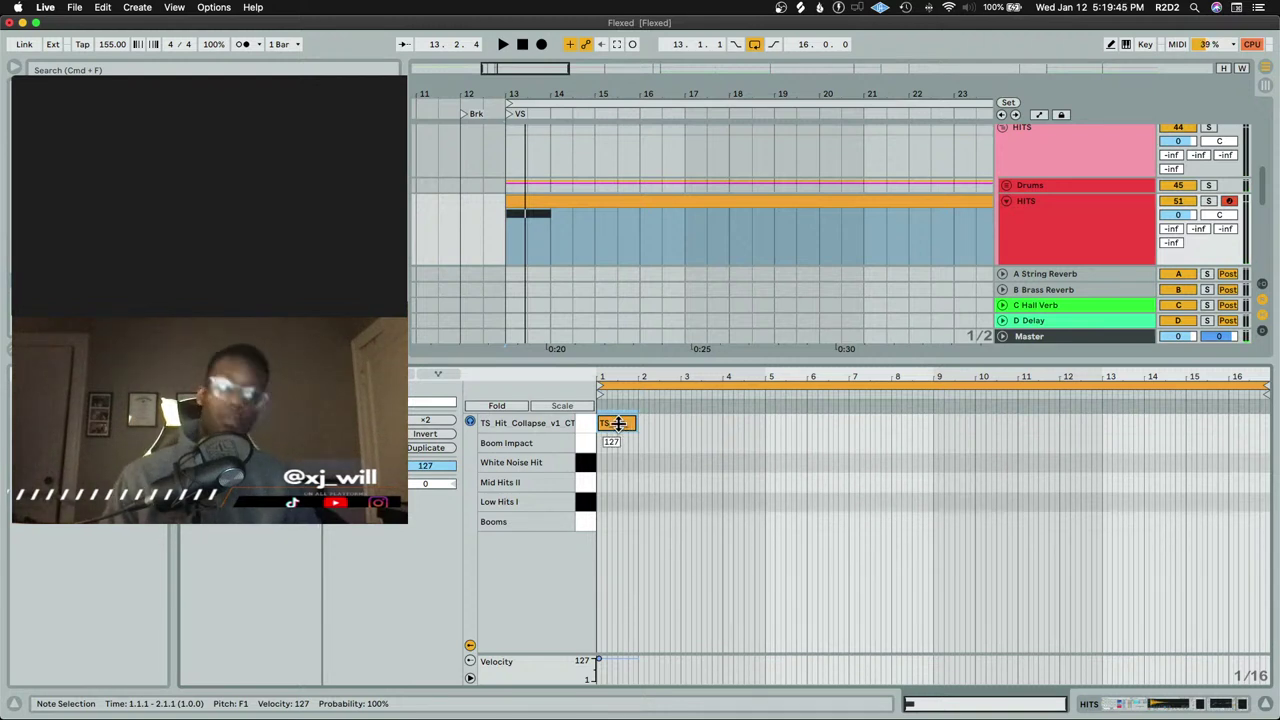
click(685, 497)
key(super+2)
key(super+2)
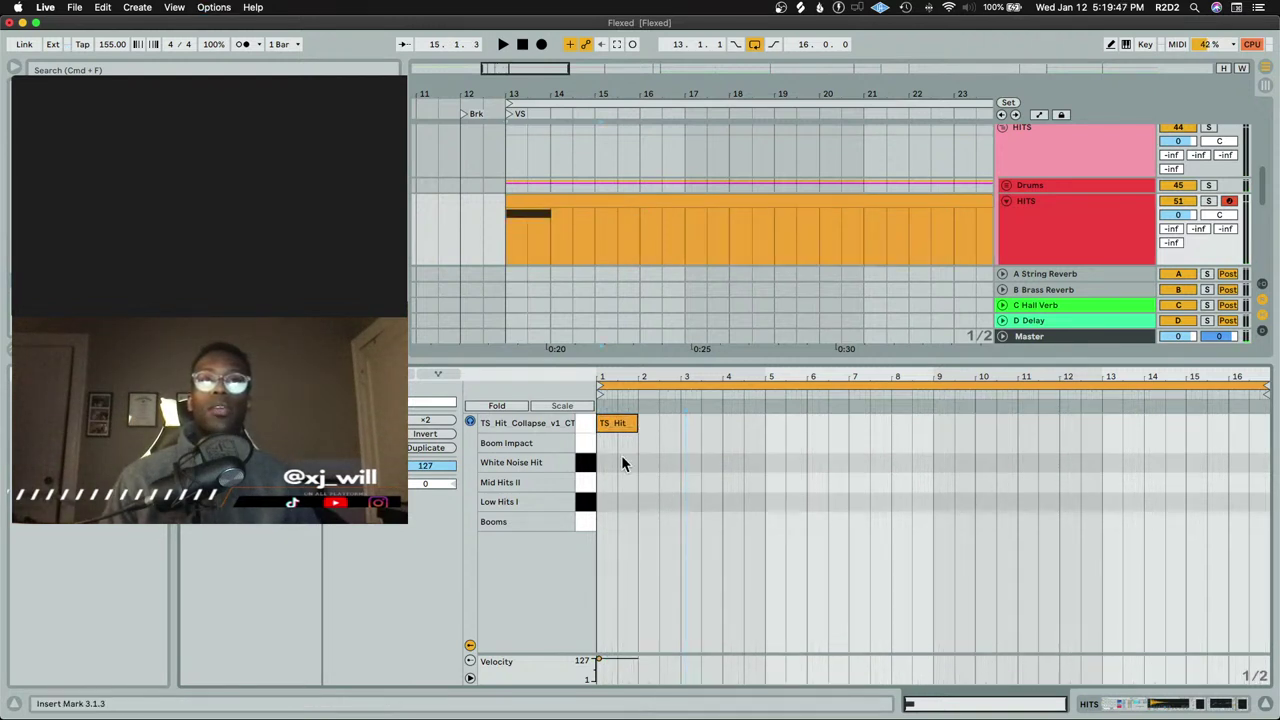
drag(619, 423, 641, 482)
key(space)
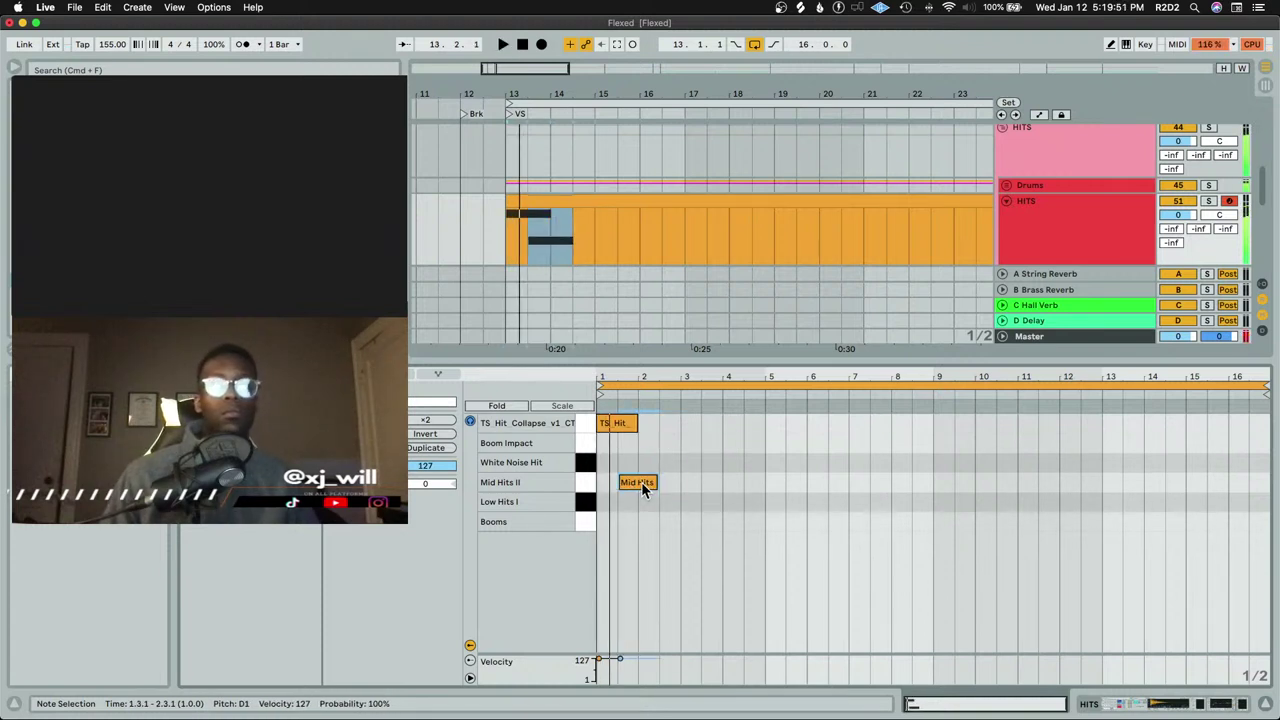
drag(642, 482, 632, 484)
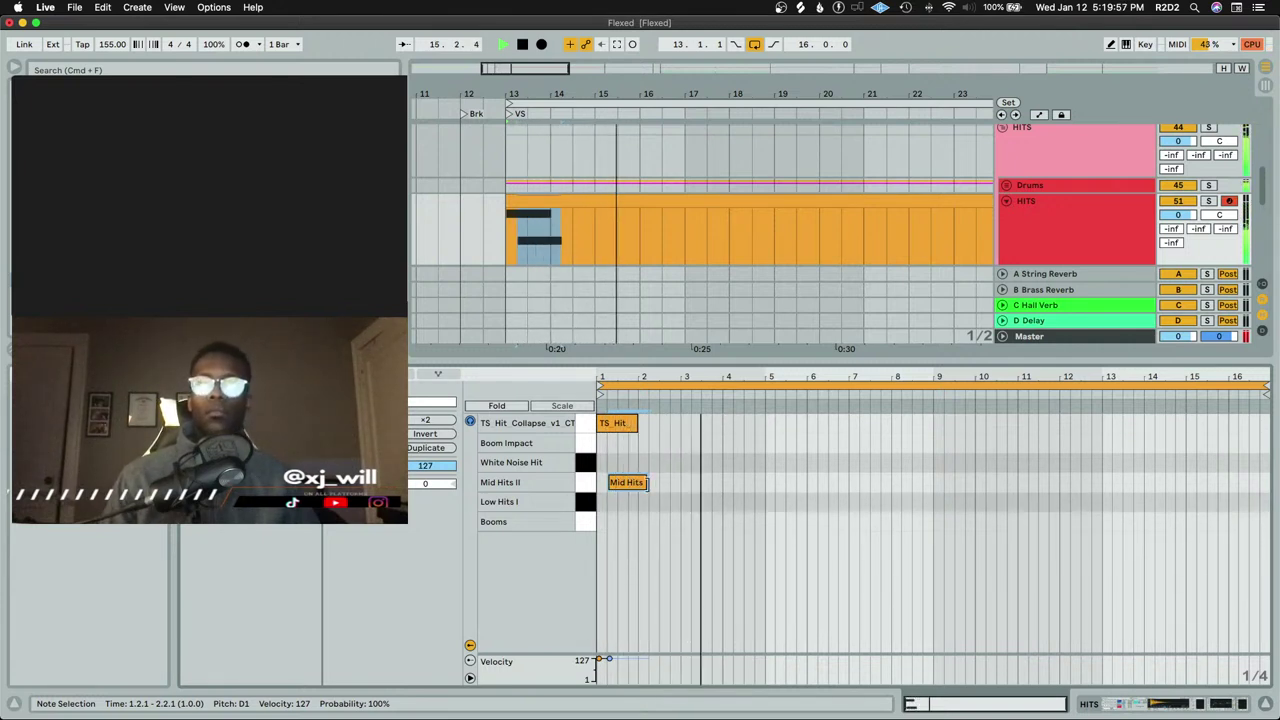
Add quarter-note White Noise Hit notes at 4.3 and 4.4 and a quarter-note Mid Hits II note at 5.1
double_click(739, 462)
key(space)
click(760, 466)
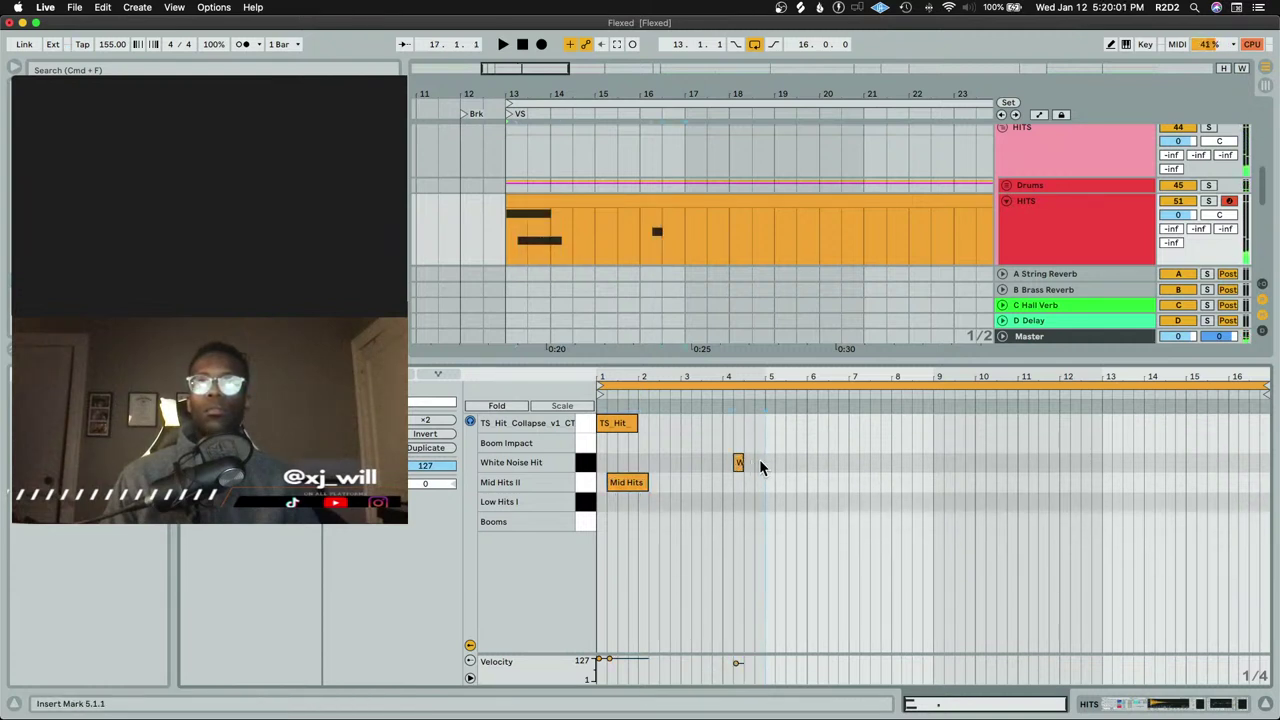
click(738, 464)
key(Left)
double_click(748, 462)
double_click(761, 462)
double_click(726, 463)
double_click(774, 483)
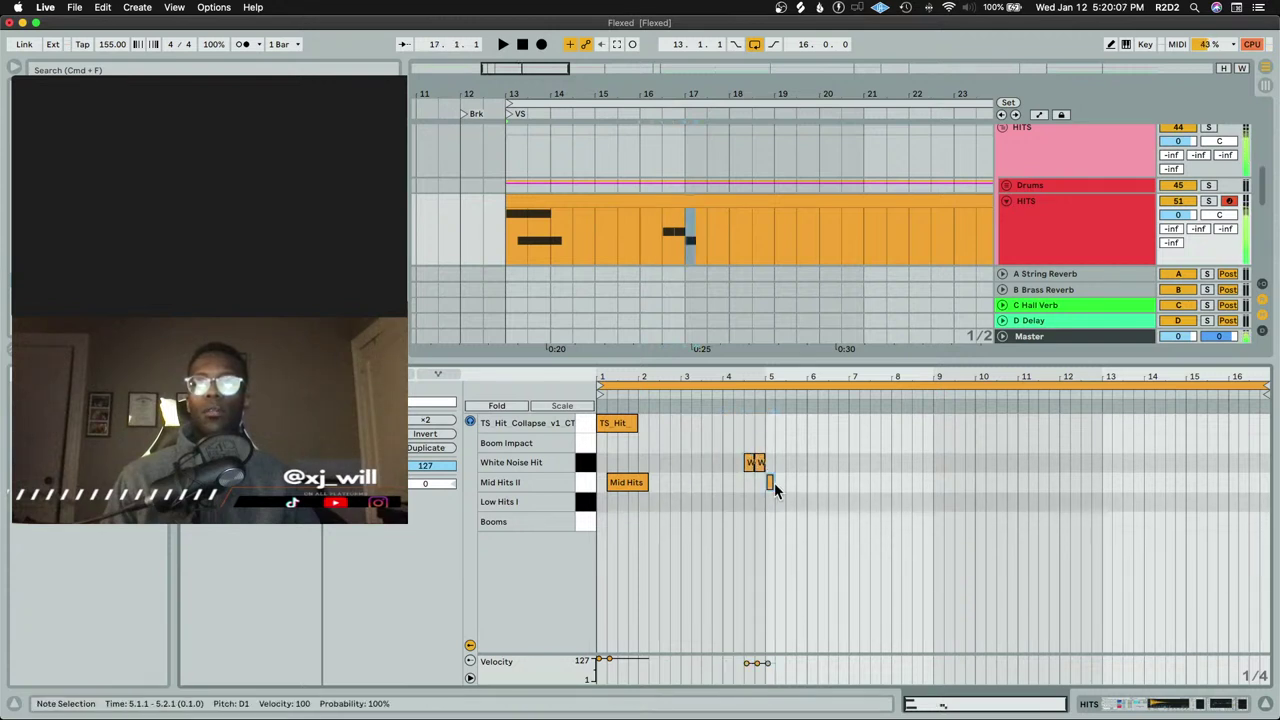
Extend the Mid Hits II note at 5.1 to a full bar, raise the notes from 4.3 onward to velocity 127, and play the pattern
drag(778, 483, 801, 487)
click(826, 570)
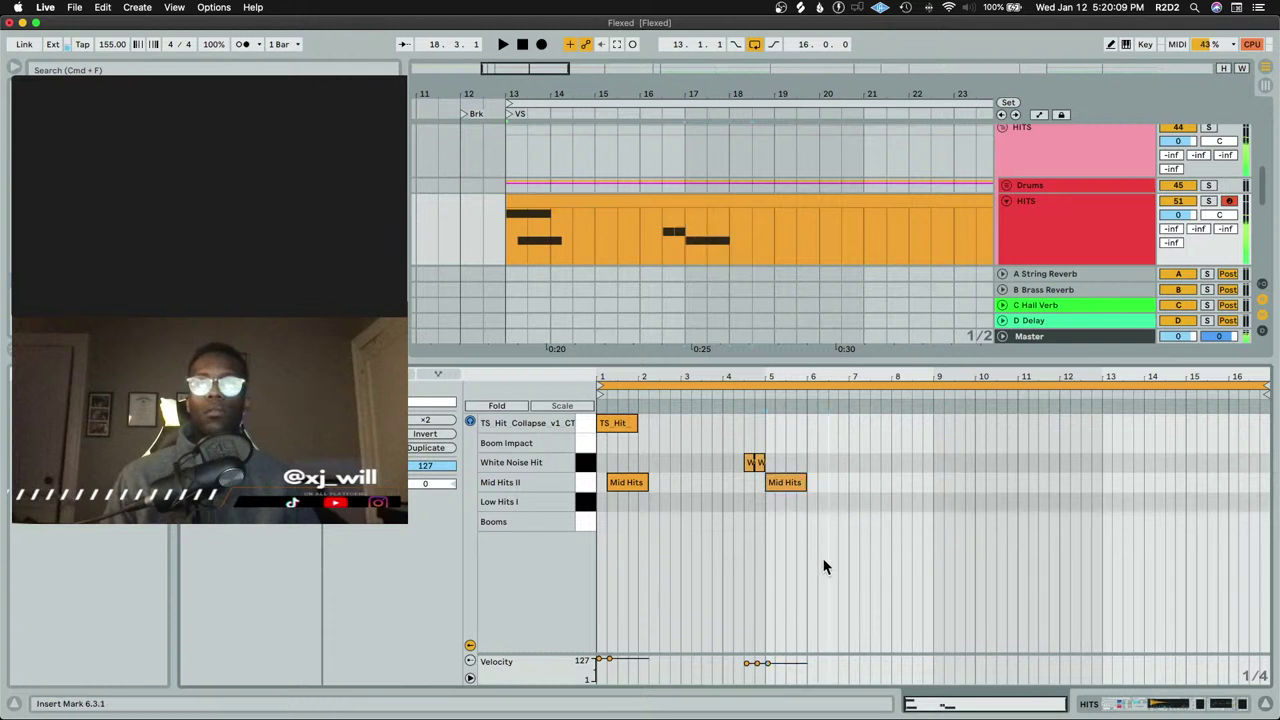
drag(826, 570, 717, 422)
drag(749, 680, 749, 688)
key(space)
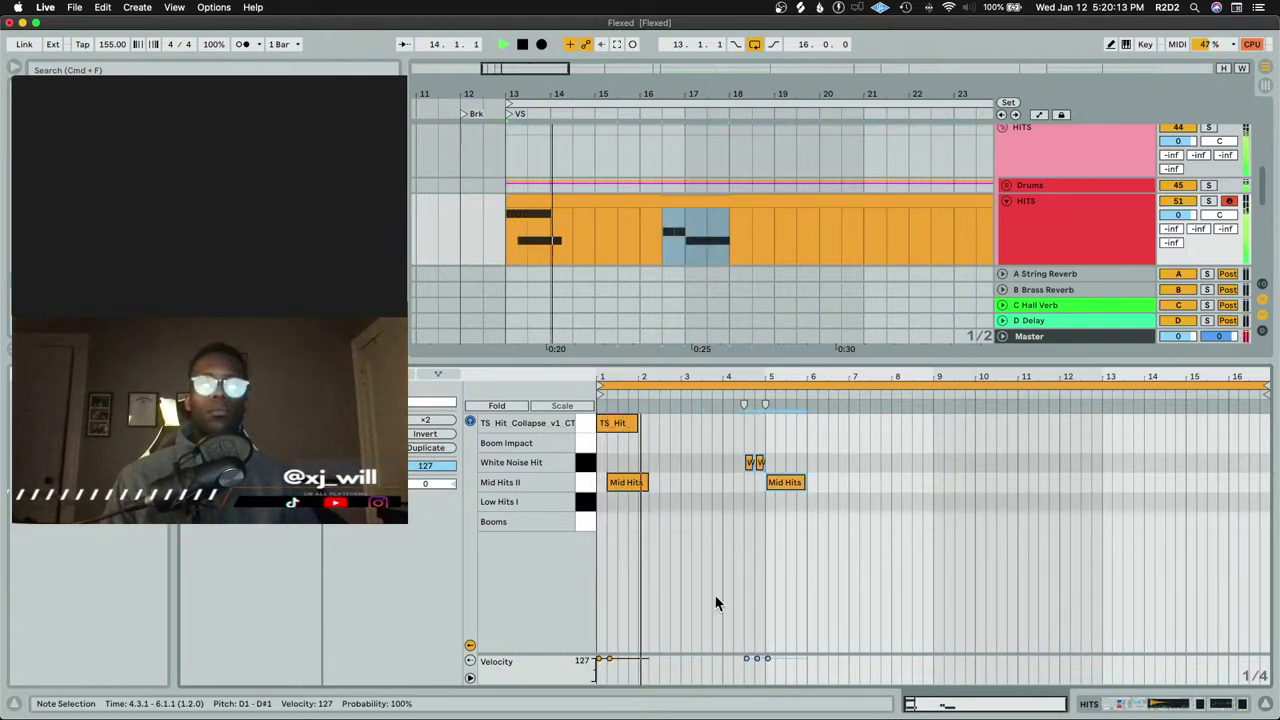
Add a one-bar Mid Hits II note at 9.1 in the verse HITS clip and play the pattern from bar 13
key(shift+Tab)
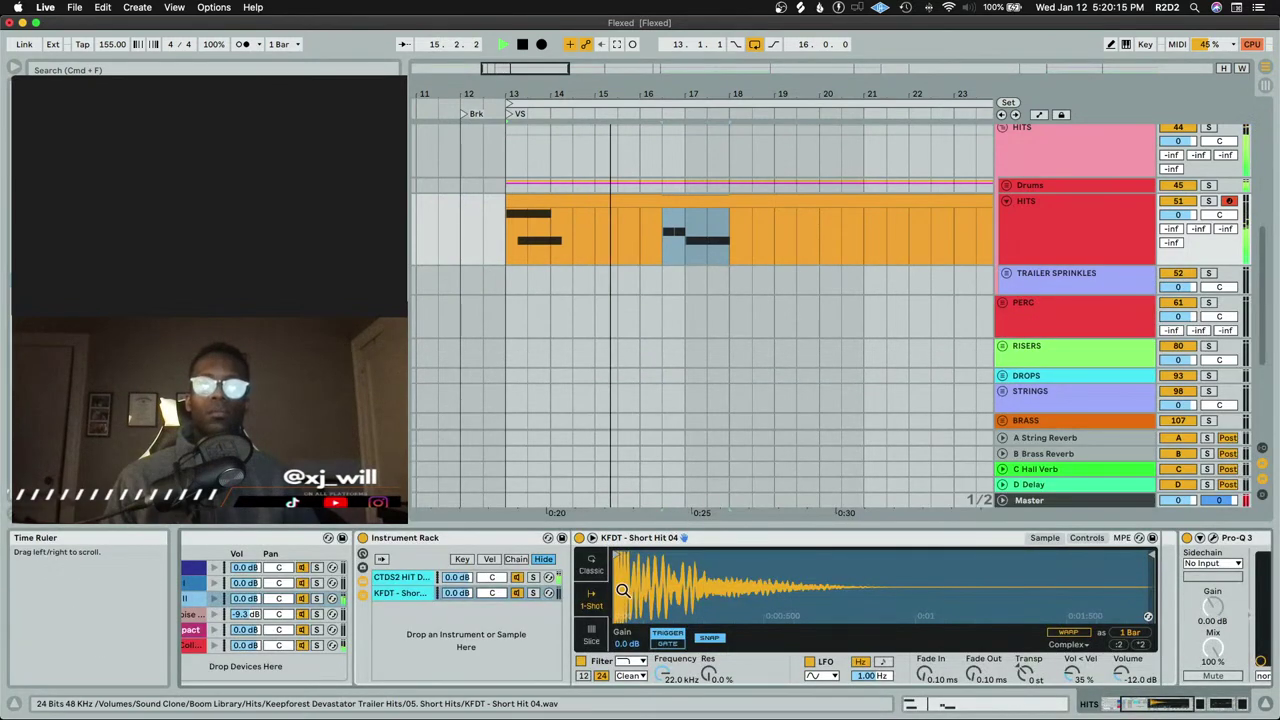
click(747, 195)
key(minus)
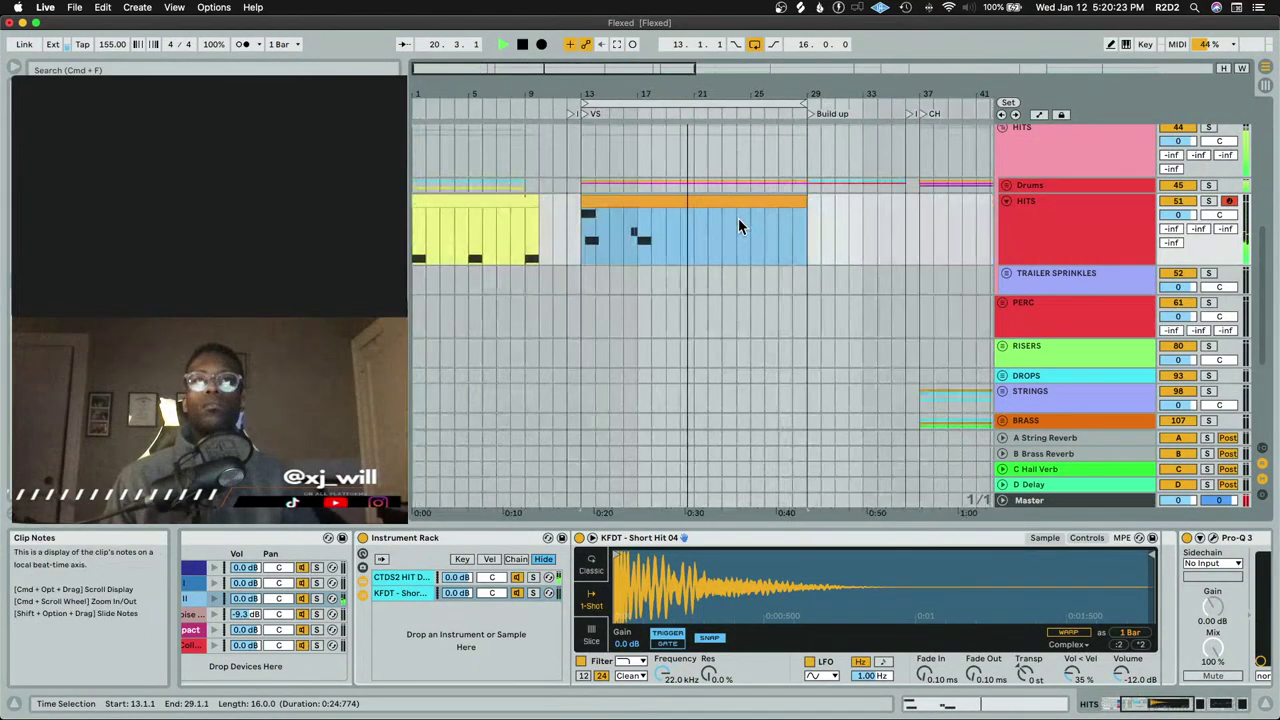
double_click(738, 226)
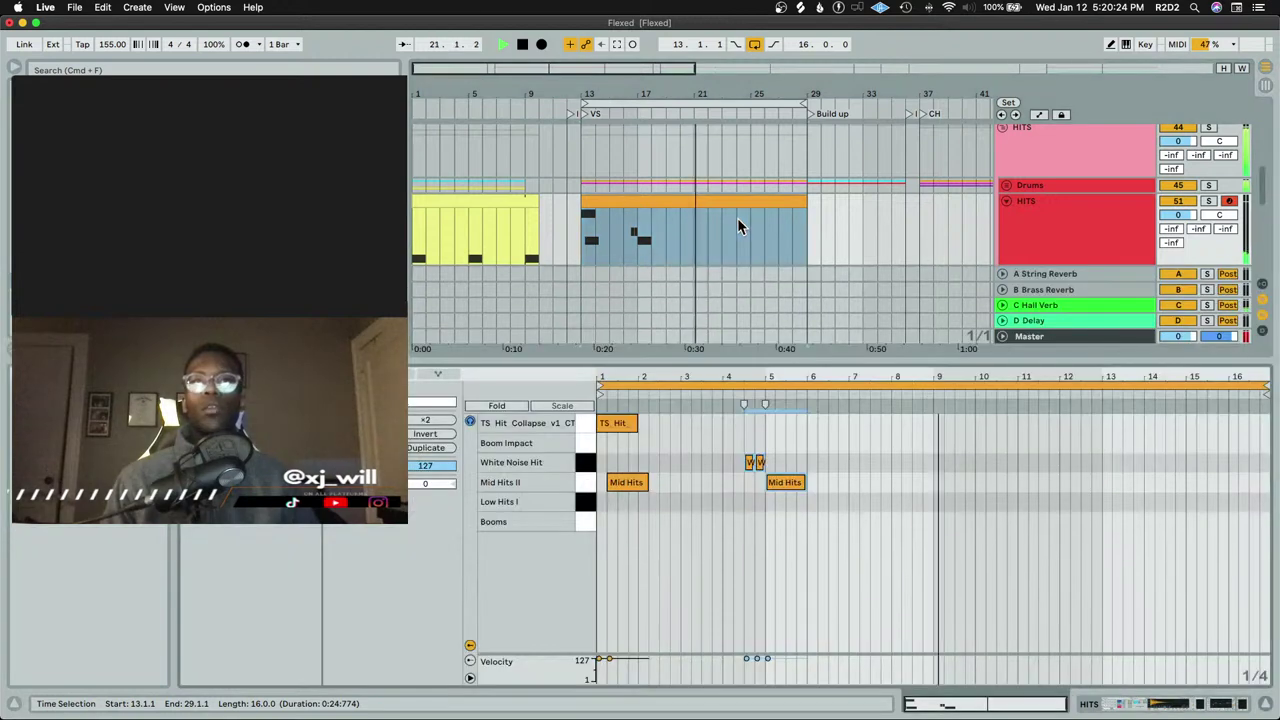
double_click(936, 482)
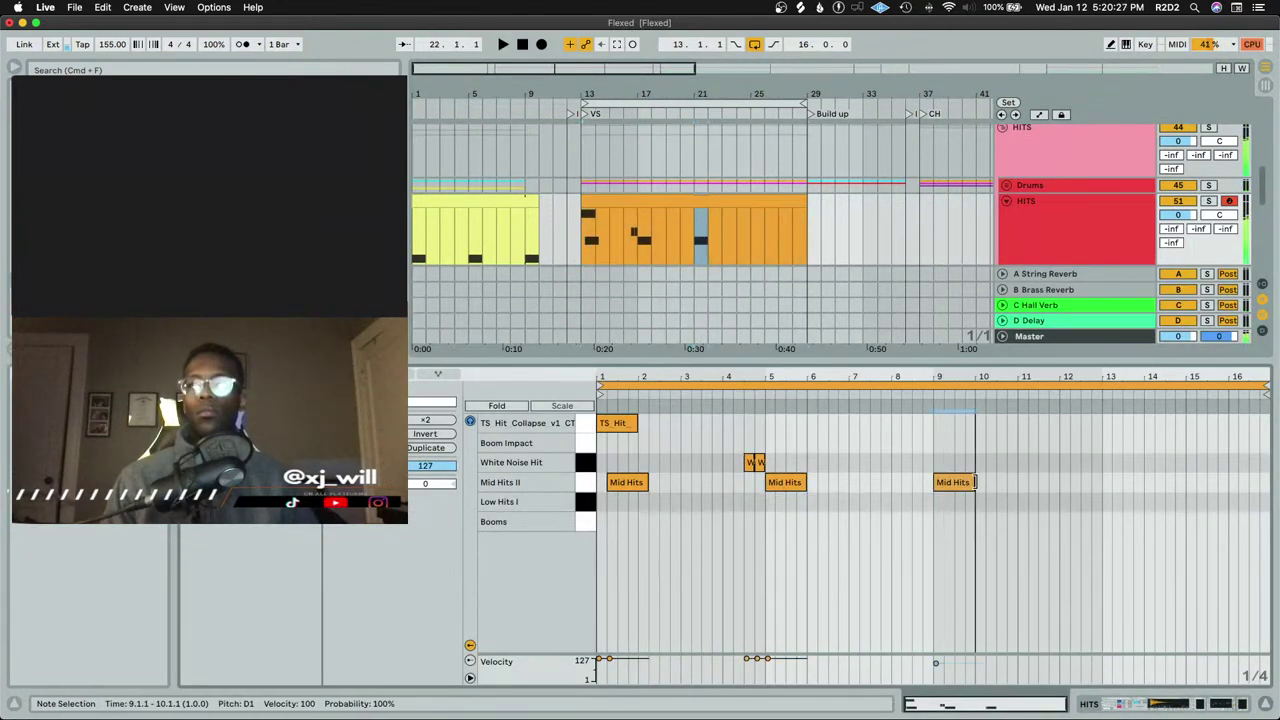
key(space)
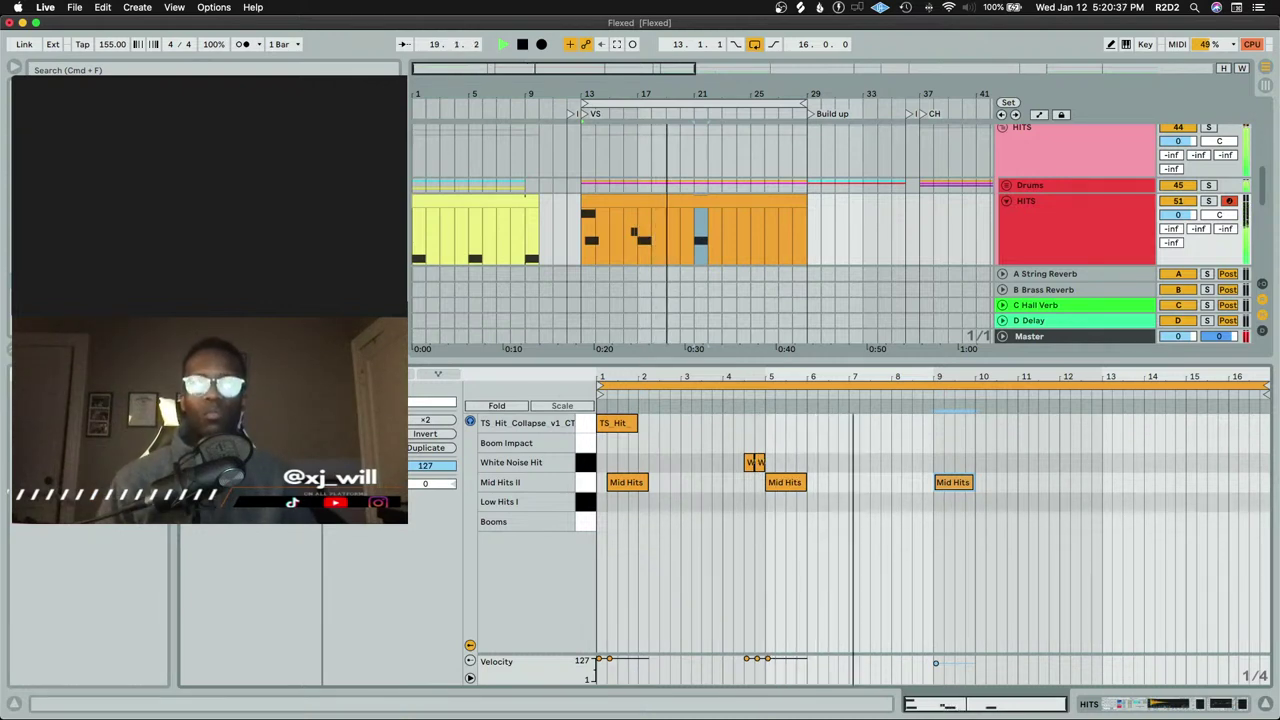
Copy the one-bar Mid Hits II note at 9.1 to 11.1, 13.1 and 15.1
key(ctrl+Up)
key(ctrl+Up)
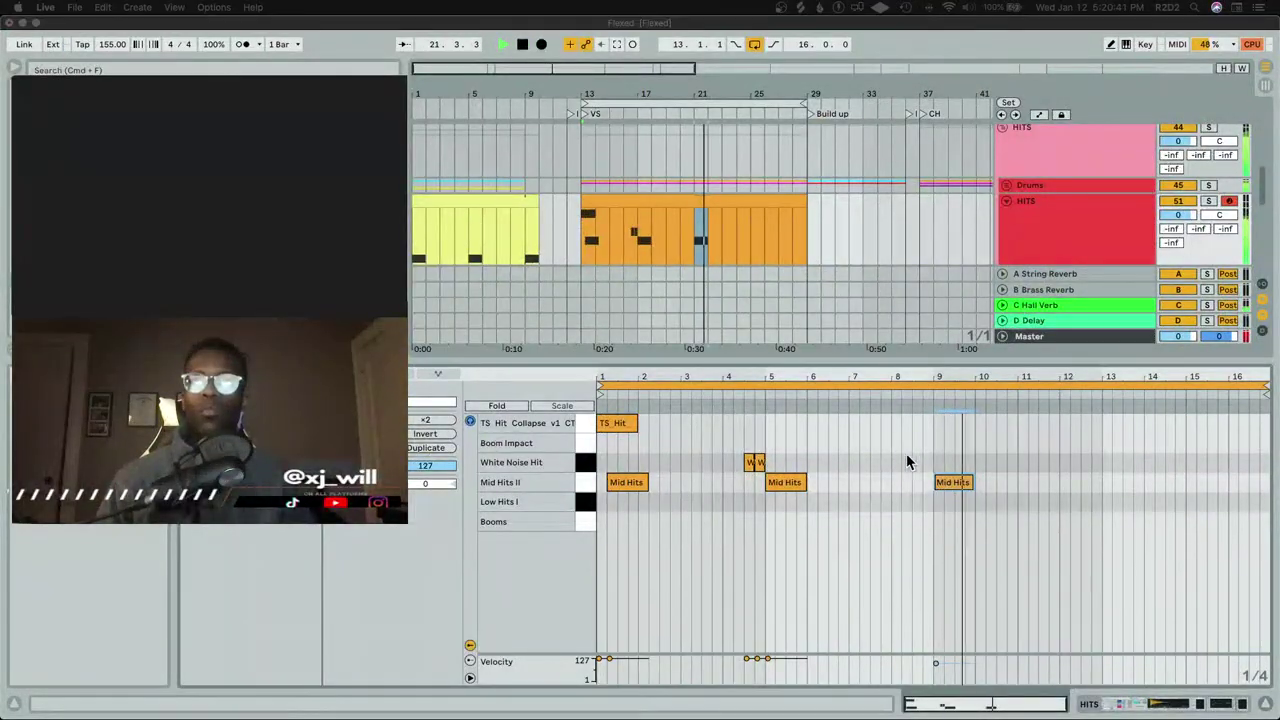
click(955, 484)
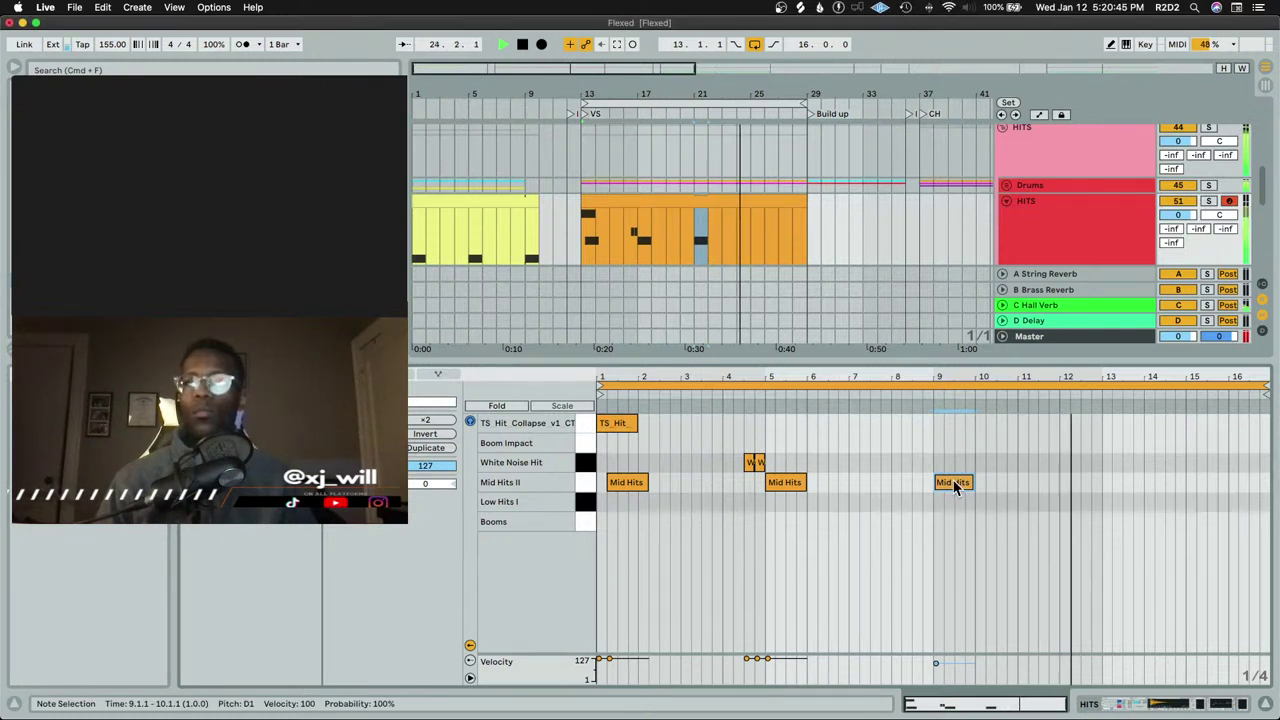
key(space)
drag(955, 484, 1205, 487)
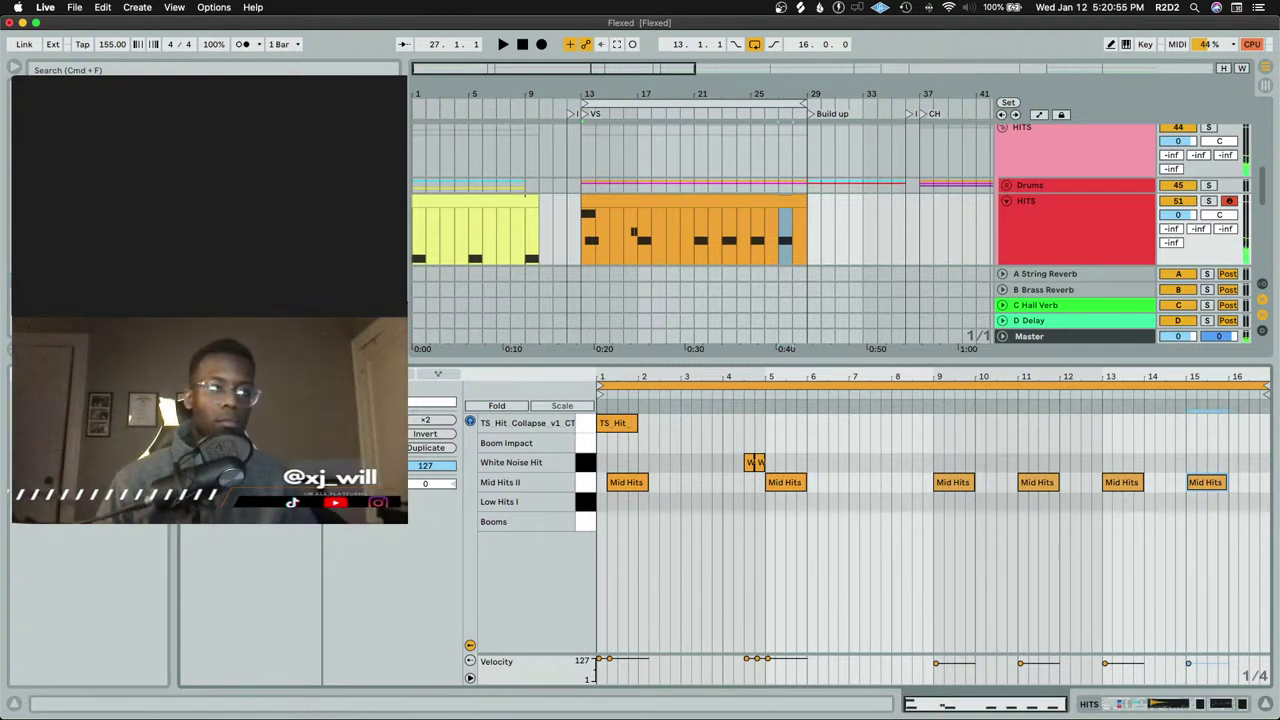
Play the verse from bar 13 to hear the complete hit pattern
key(super+Tab)
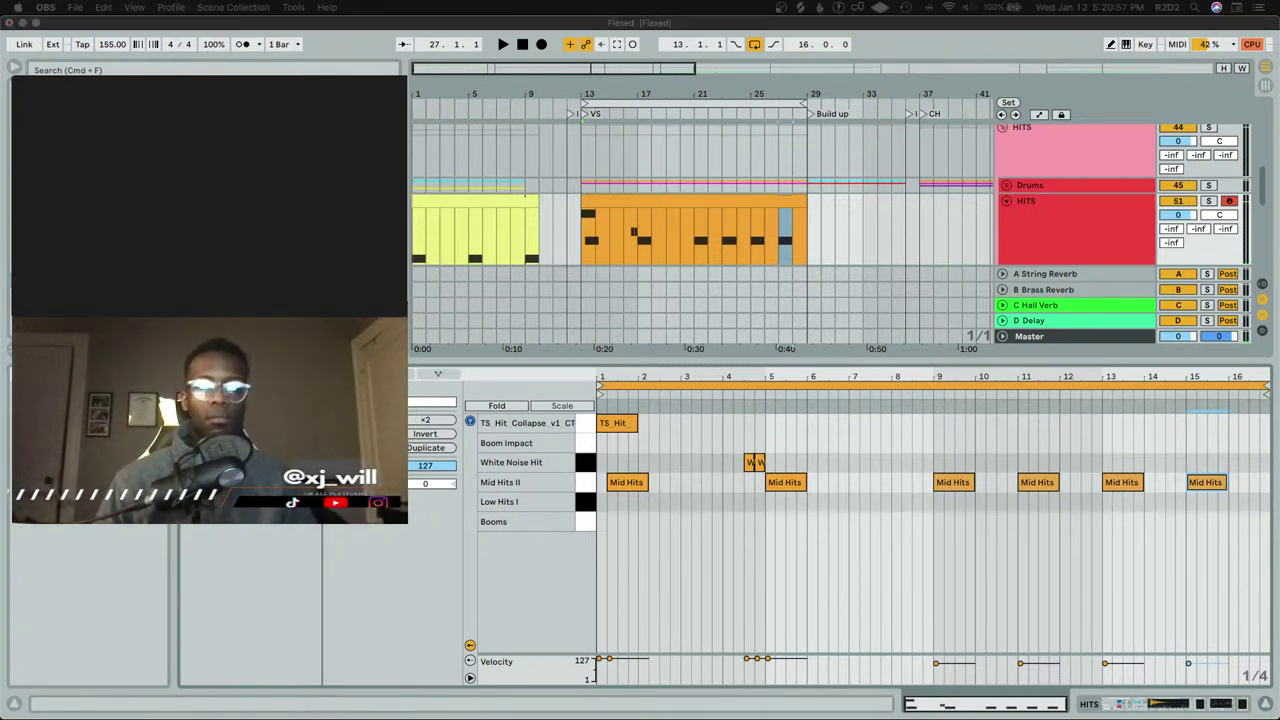
click(645, 196)
click(645, 200)
key(space)
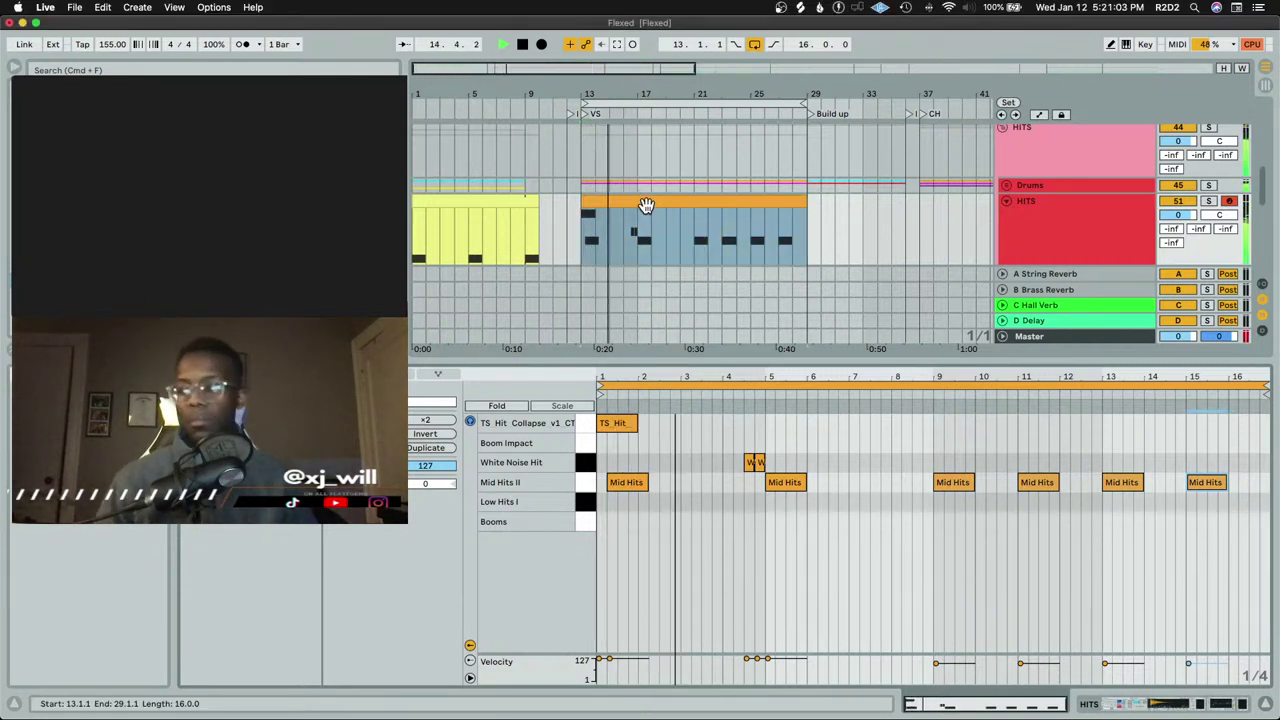
key(space)
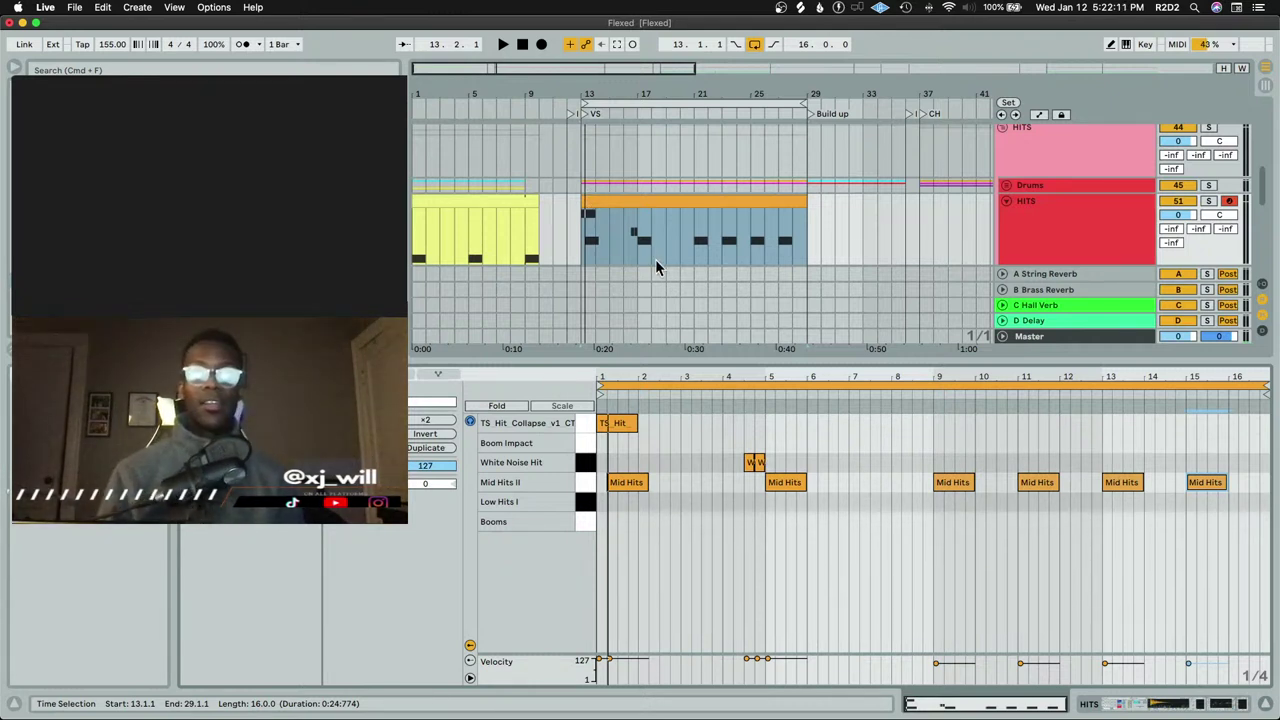
Replay the verse and add a quarter-note Mid Hits II note at 6.2 after the bar-5 hit
key(space)
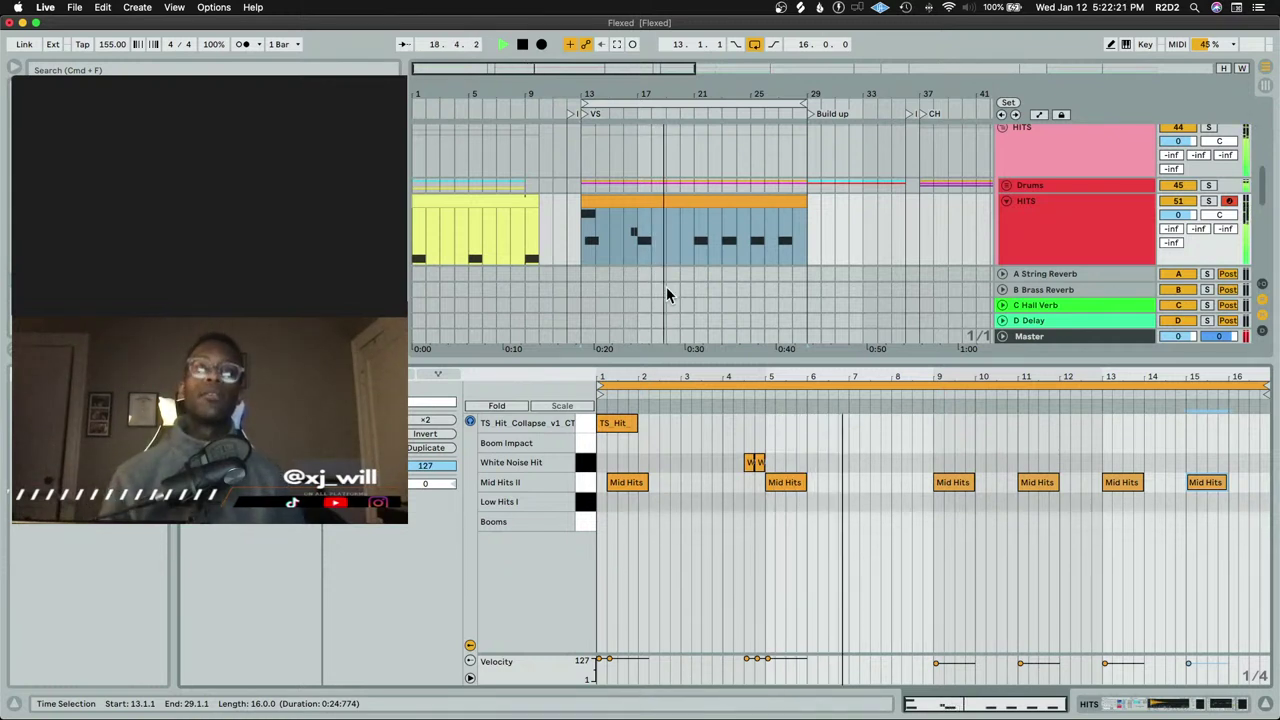
key(space)
key(space)
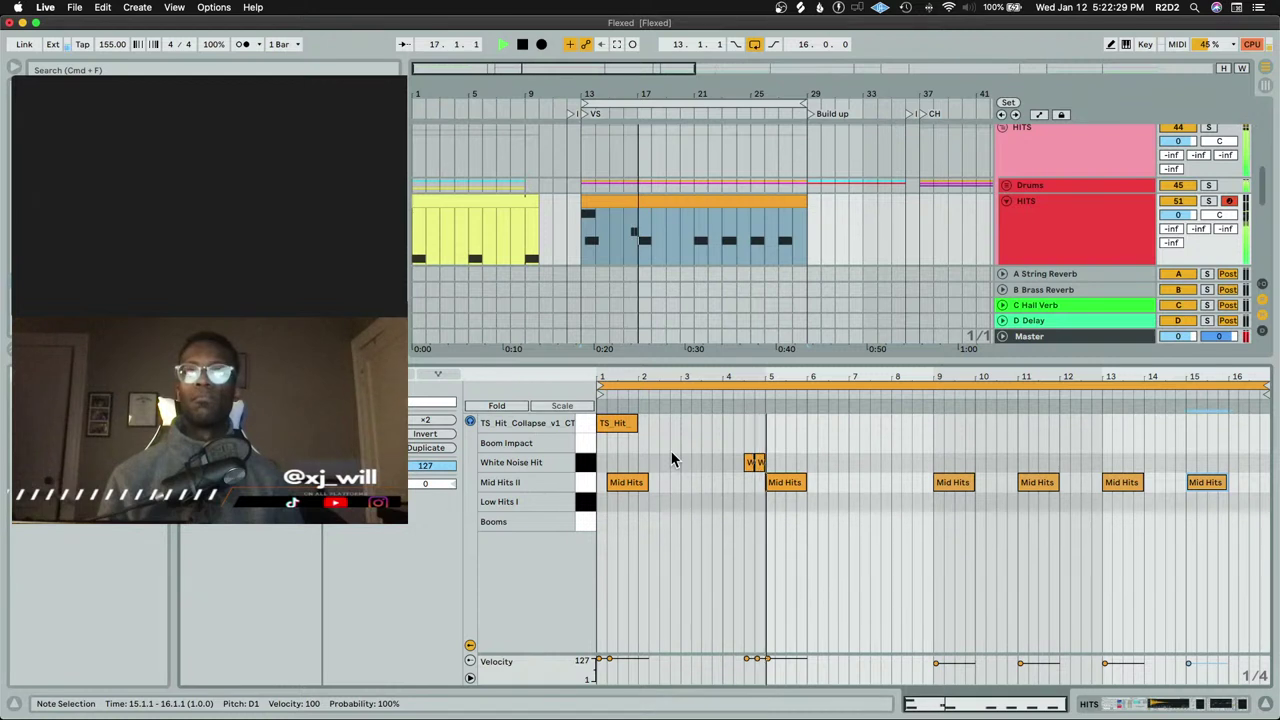
double_click(821, 483)
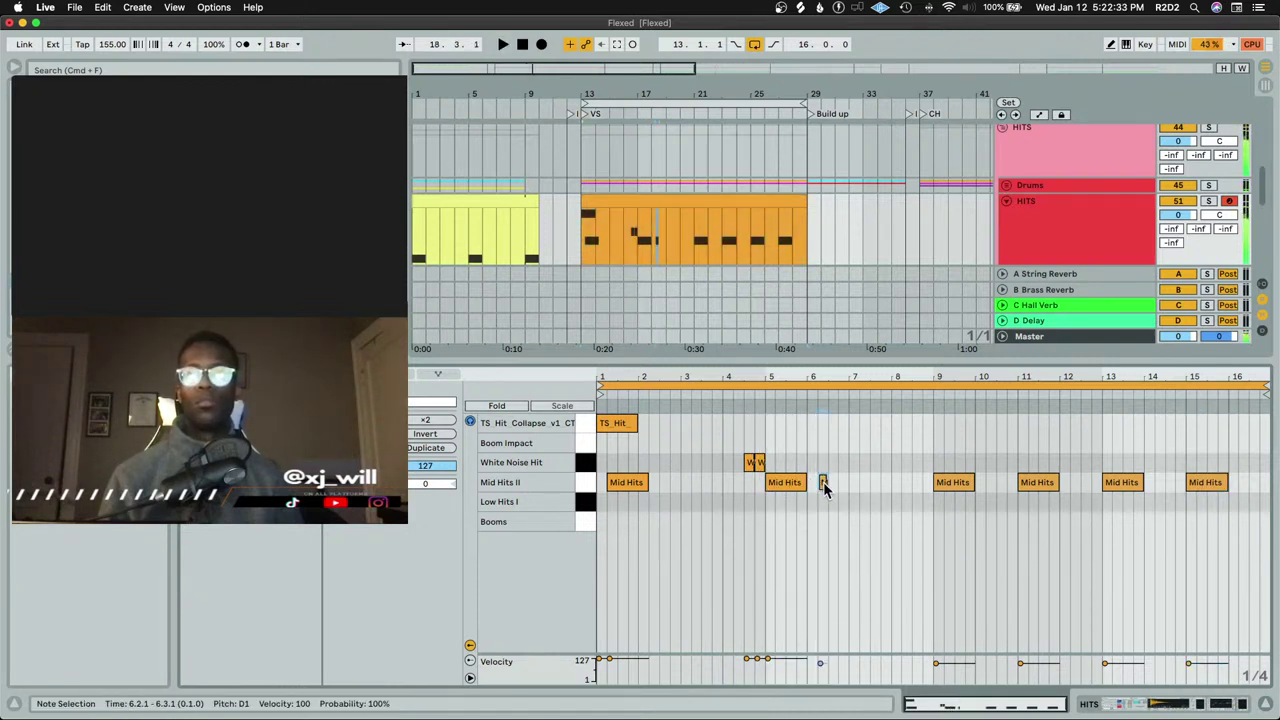
Set the KFDT - Short Hit 04 fade-out to 2.00 s, trim the sample's end to just its initial burst, and listen
key(shift+Tab)
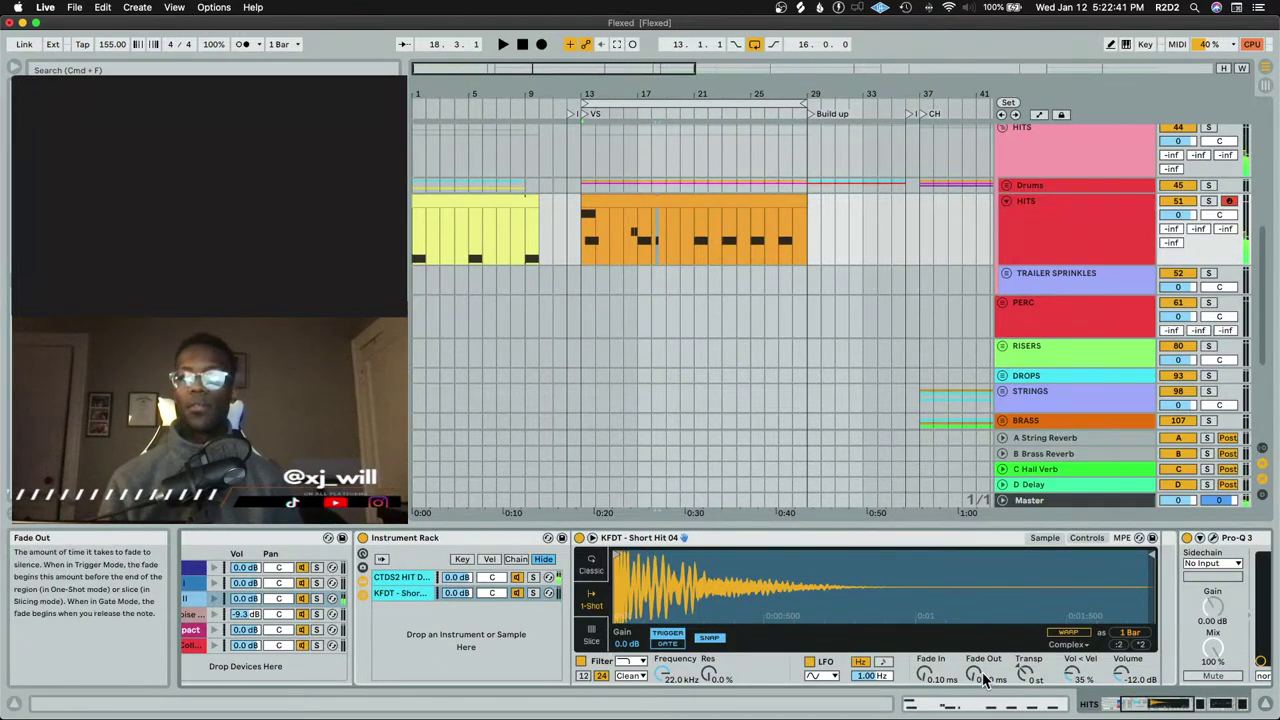
drag(975, 676, 980, 610)
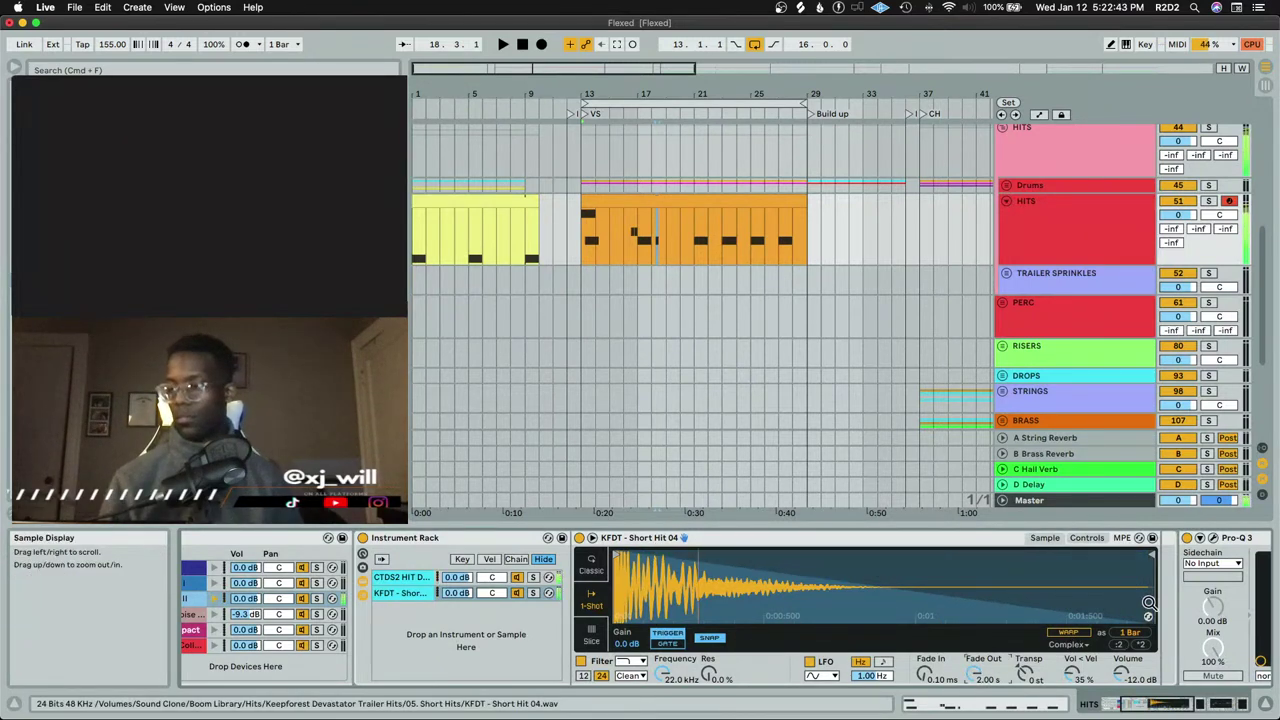
drag(1148, 556, 778, 585)
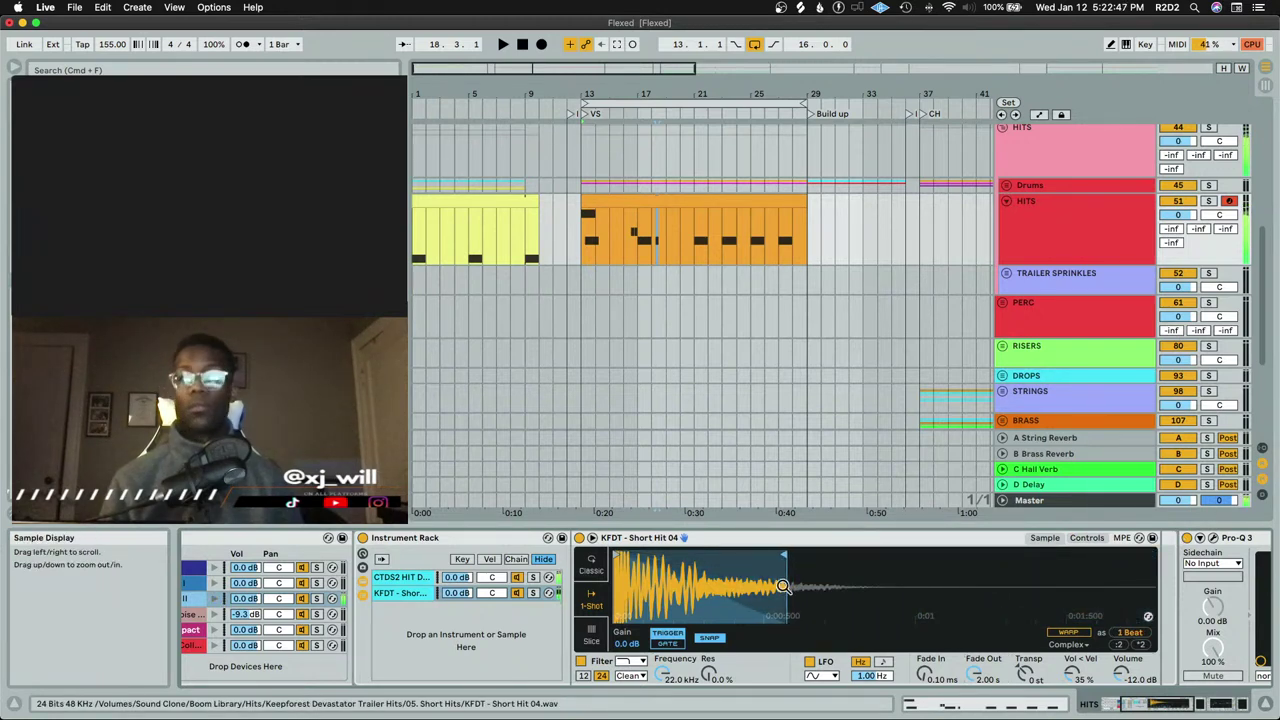
drag(778, 585, 694, 585)
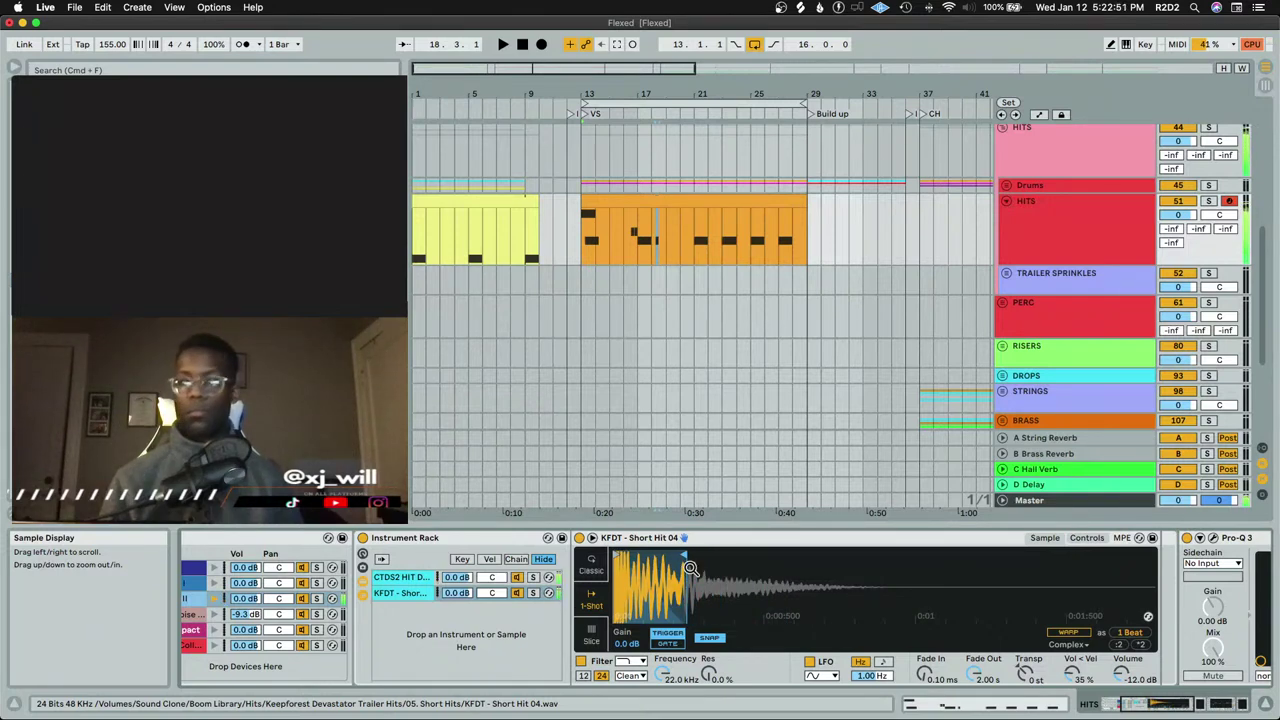
key(space)
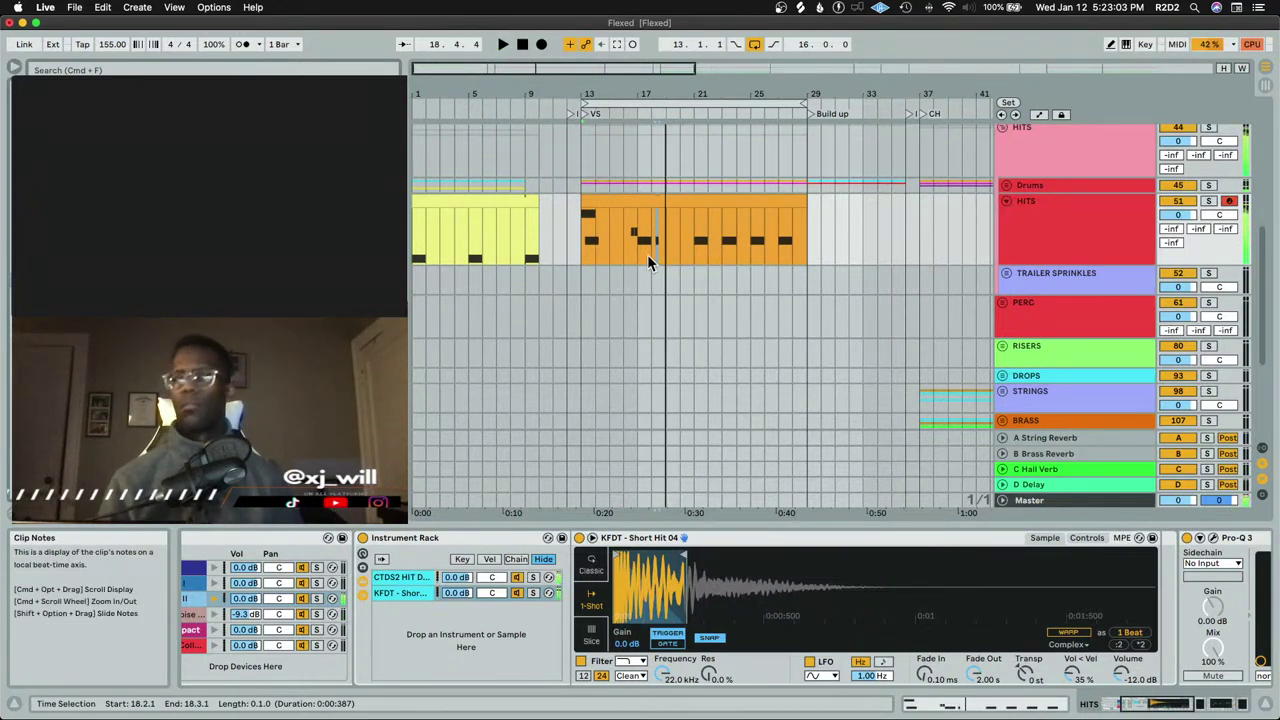
Inspect the Drum Buss effect on the Drums group and play the verse through it
click(683, 202)
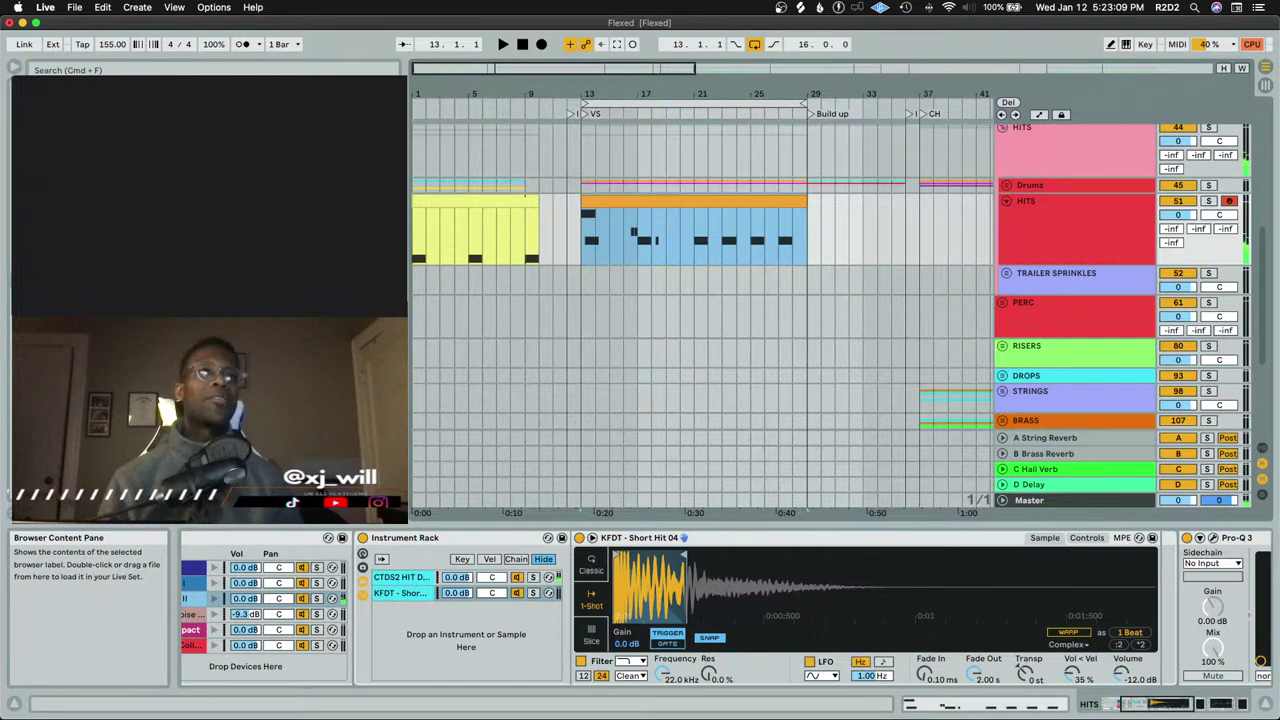
click(1030, 186)
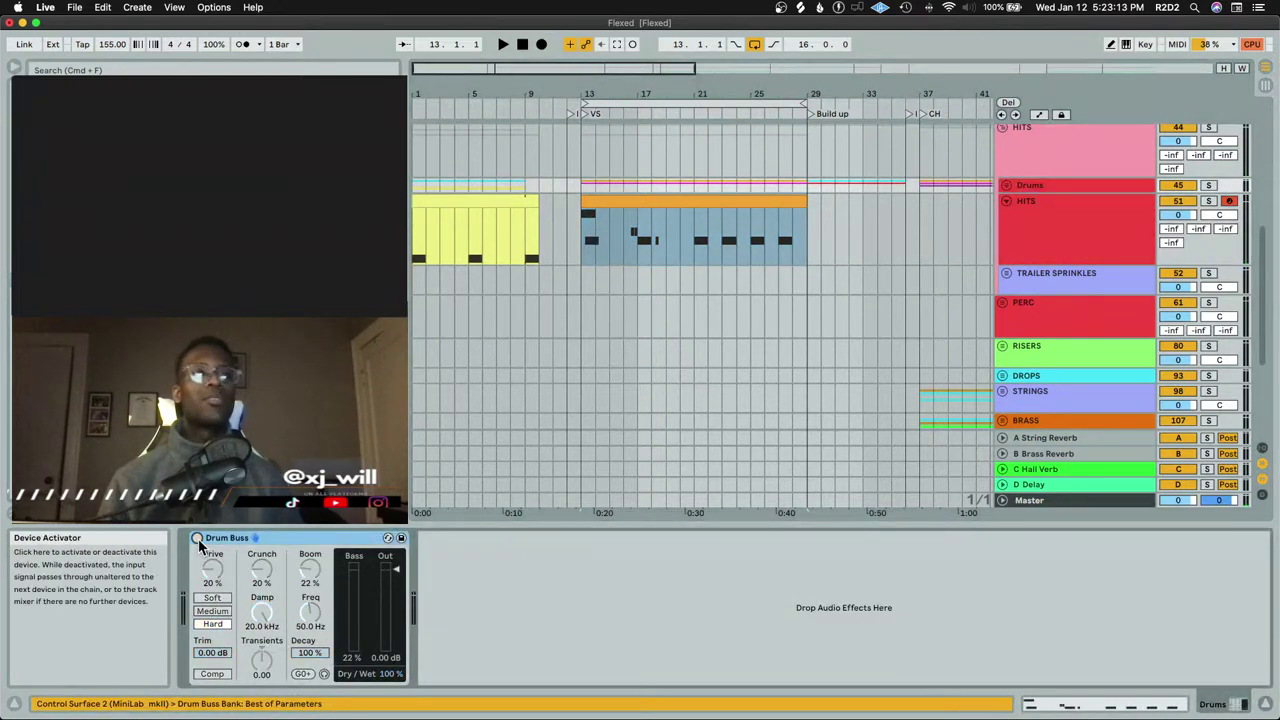
key(space)
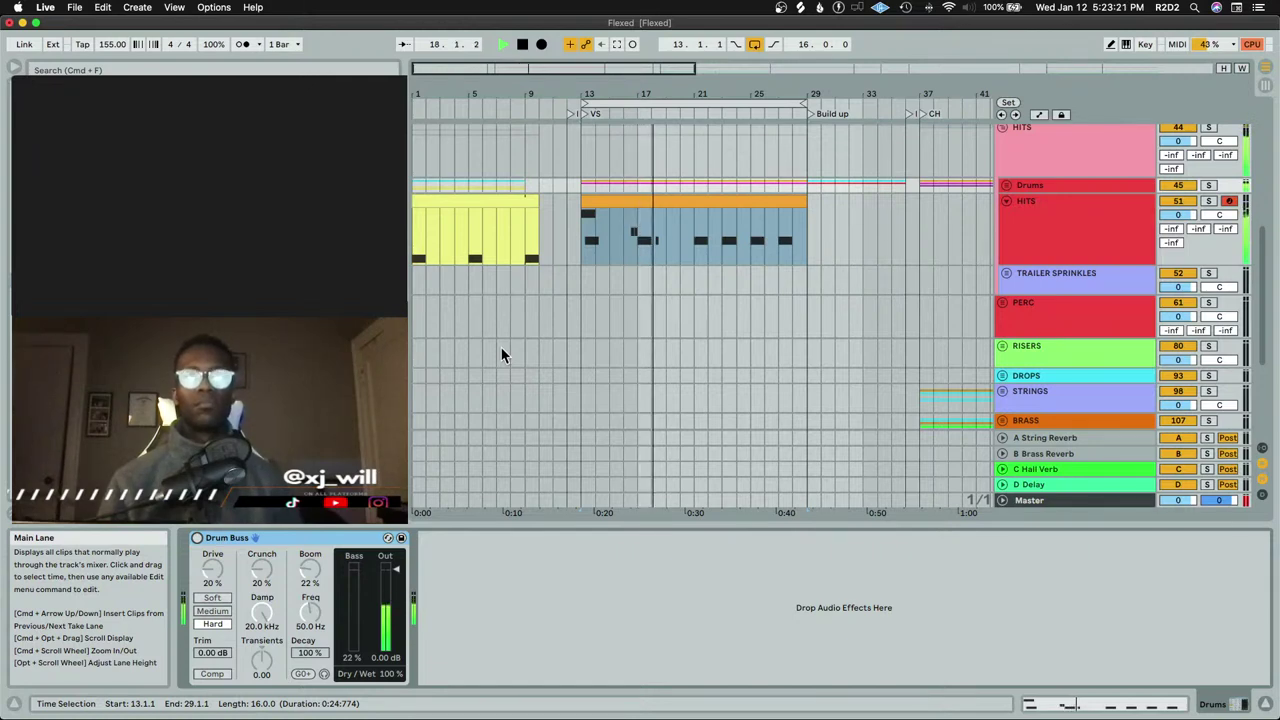
Reopen the verse HITS clip and add quarter-note Mid Hits II notes at 11.4, 13.4 and 15.4
click(689, 199)
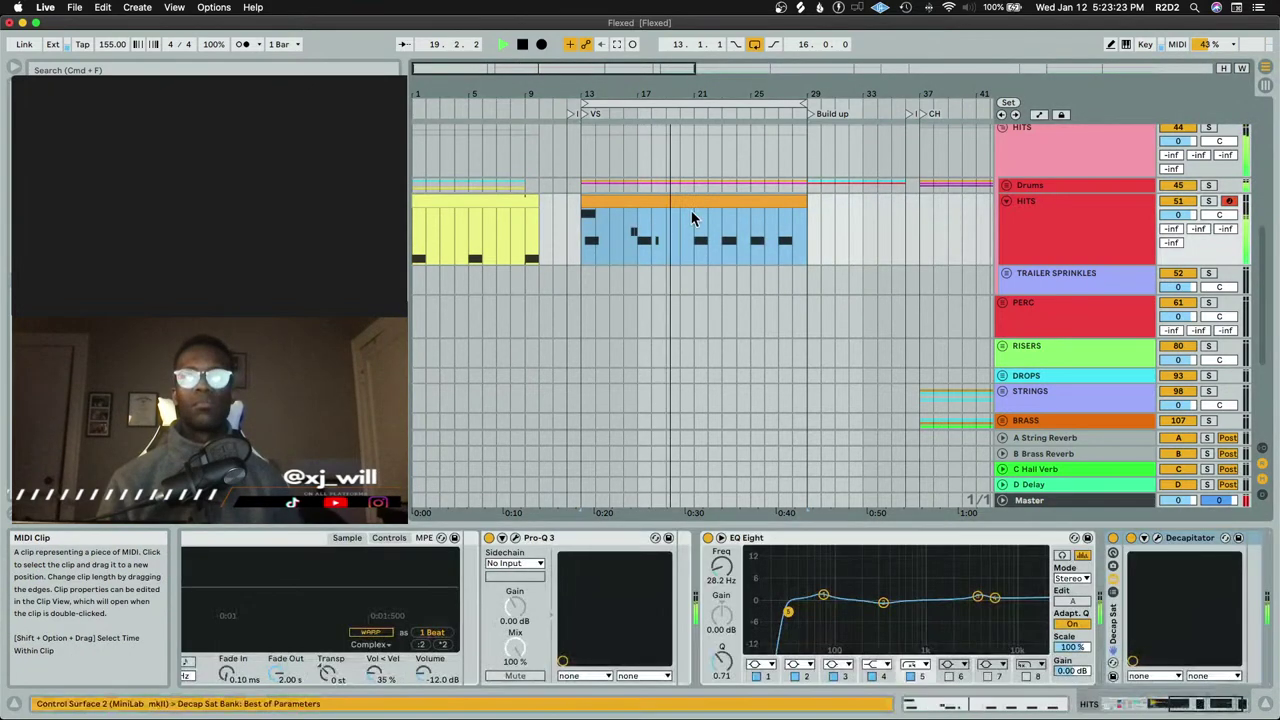
double_click(689, 199)
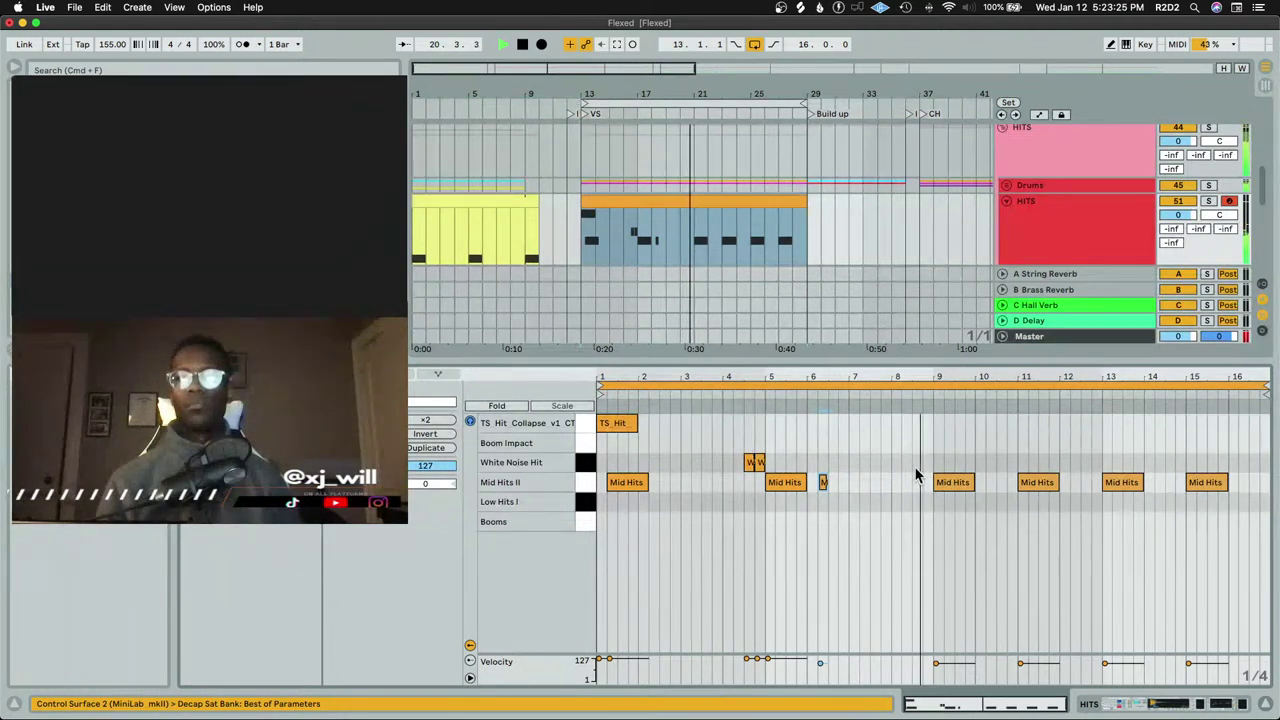
click(951, 490)
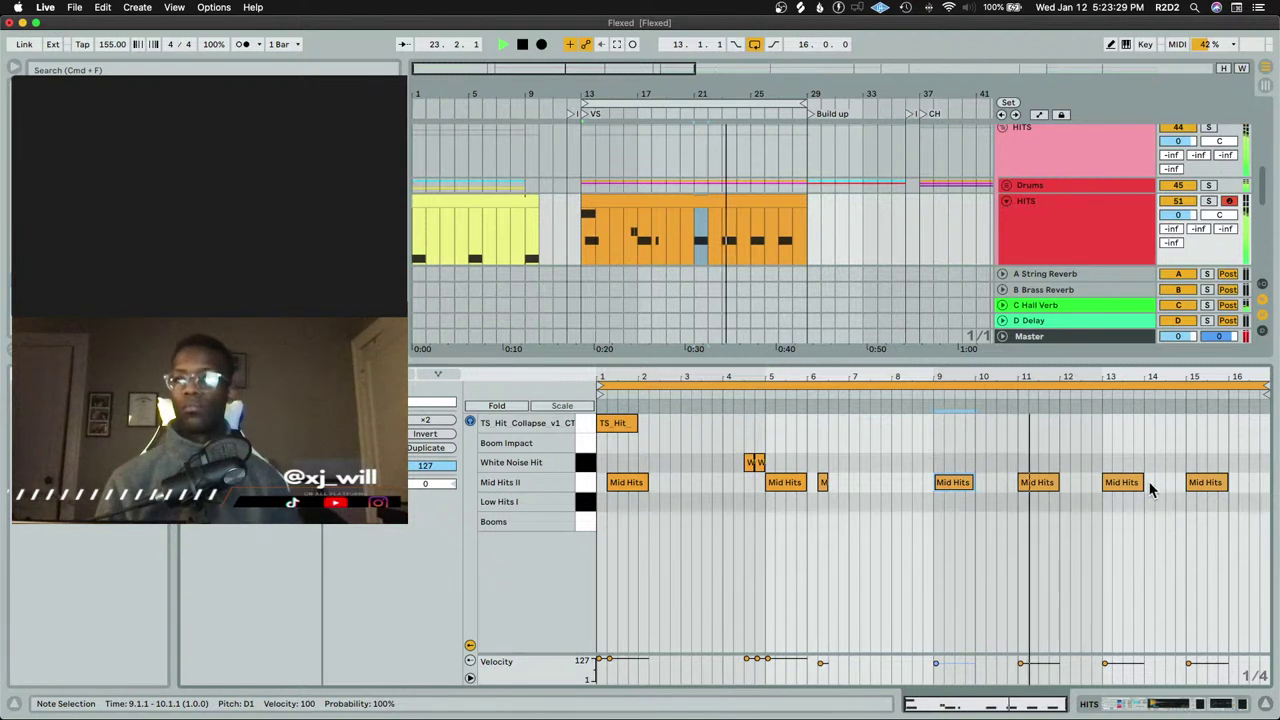
key(space)
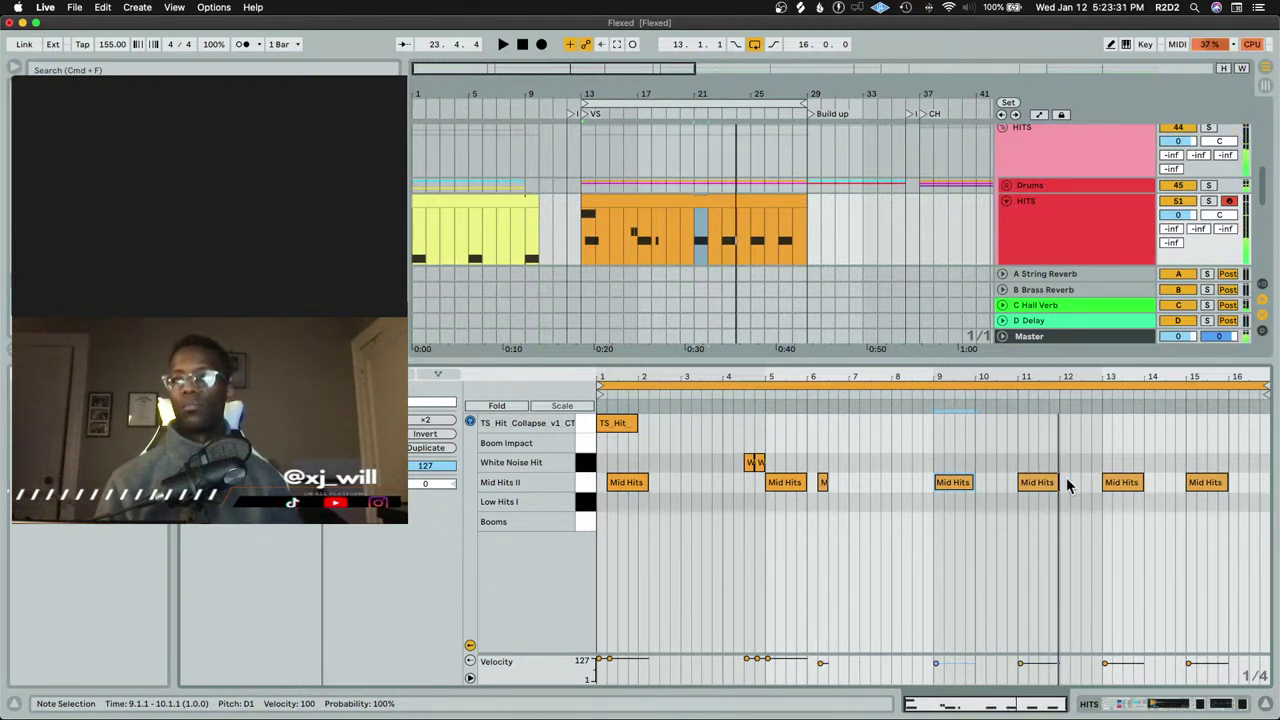
double_click(1064, 483)
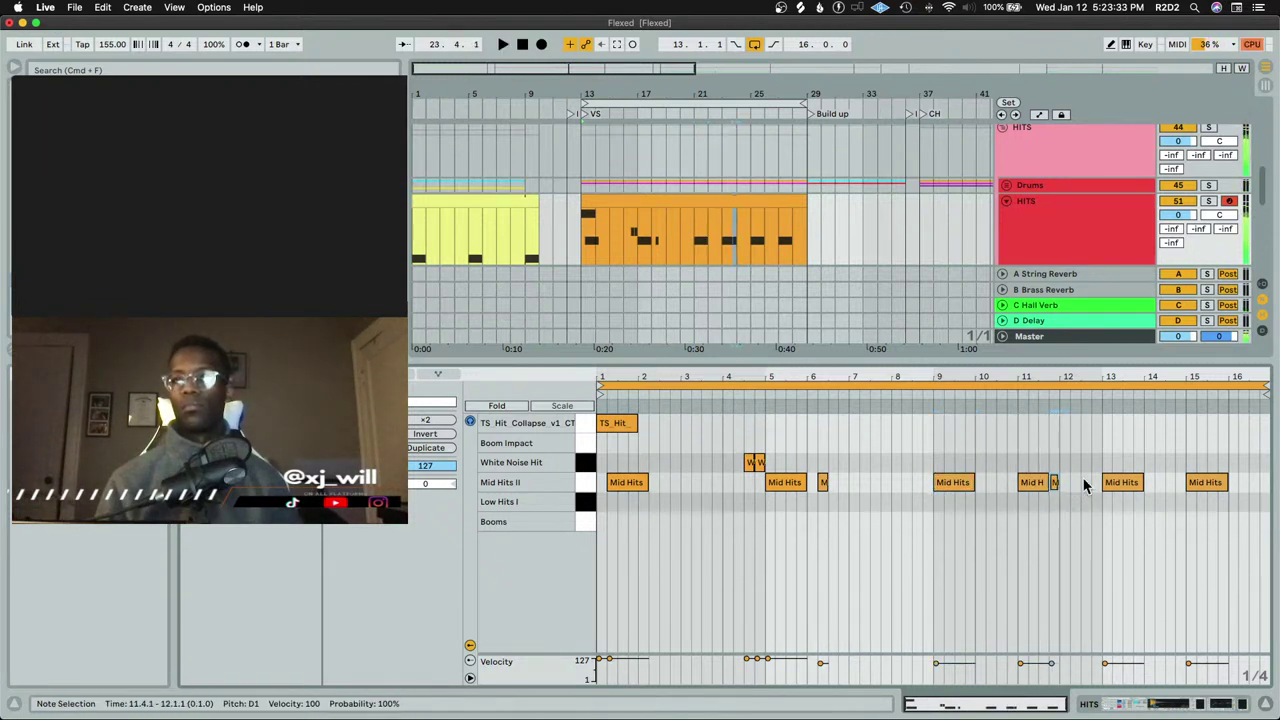
double_click(1159, 484)
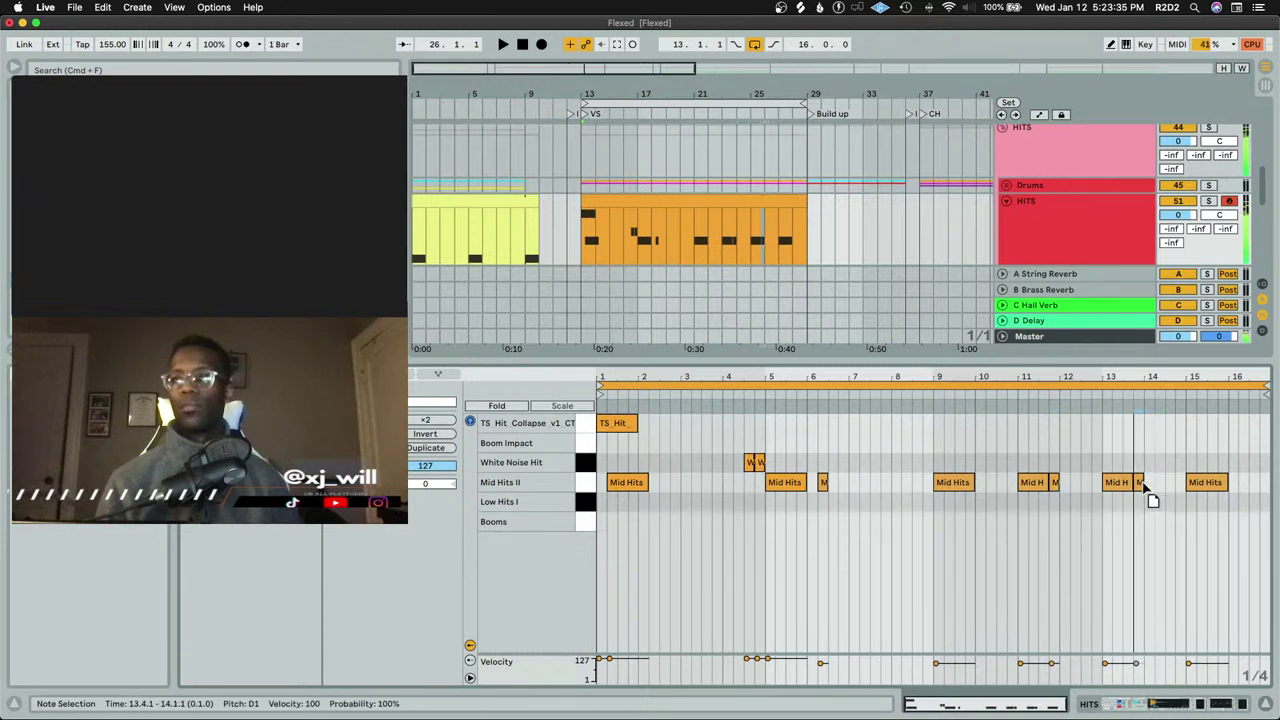
drag(1238, 487, 1226, 487)
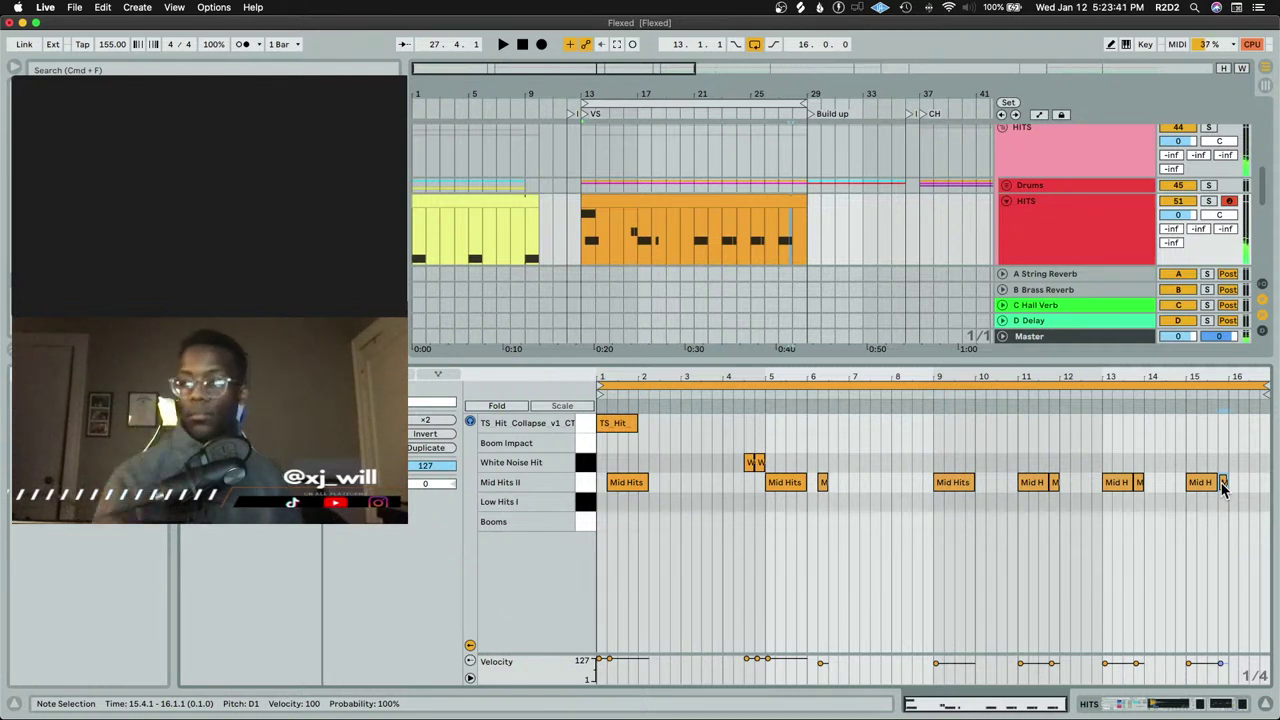
Play the arrangement from bar 1 and collapse the WHOOSHES group
click(830, 292)
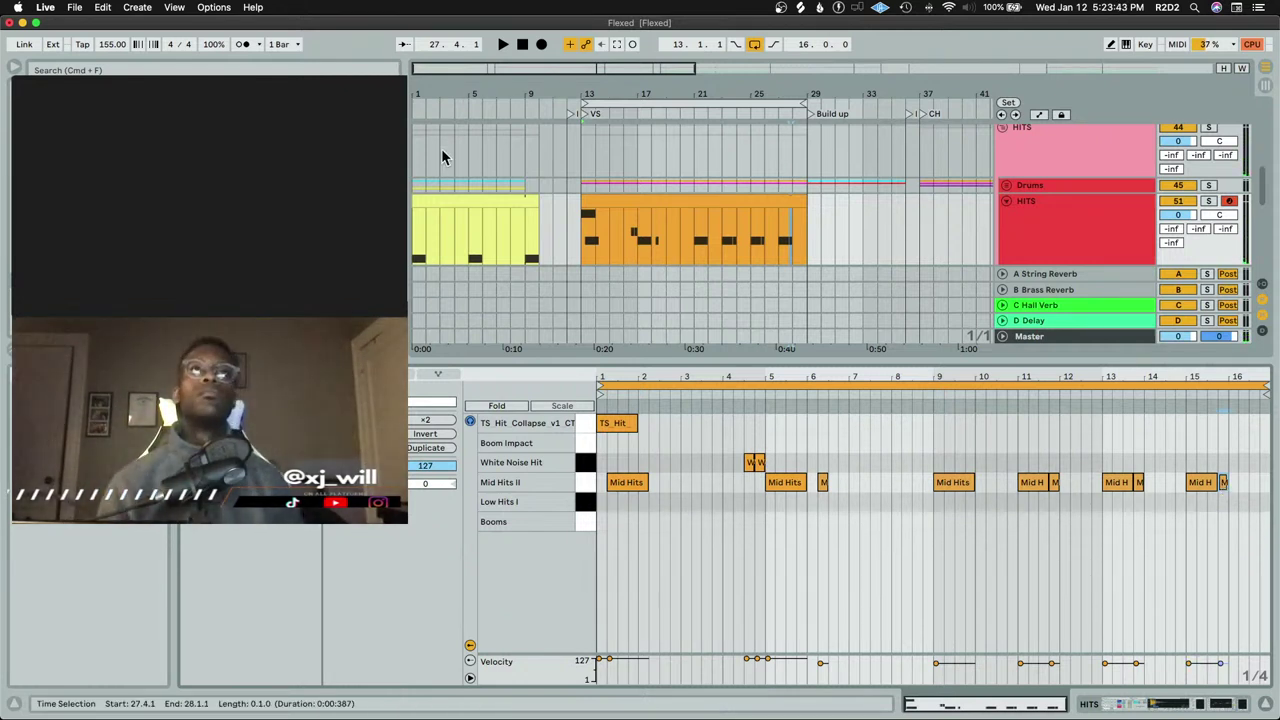
click(447, 205)
key(space)
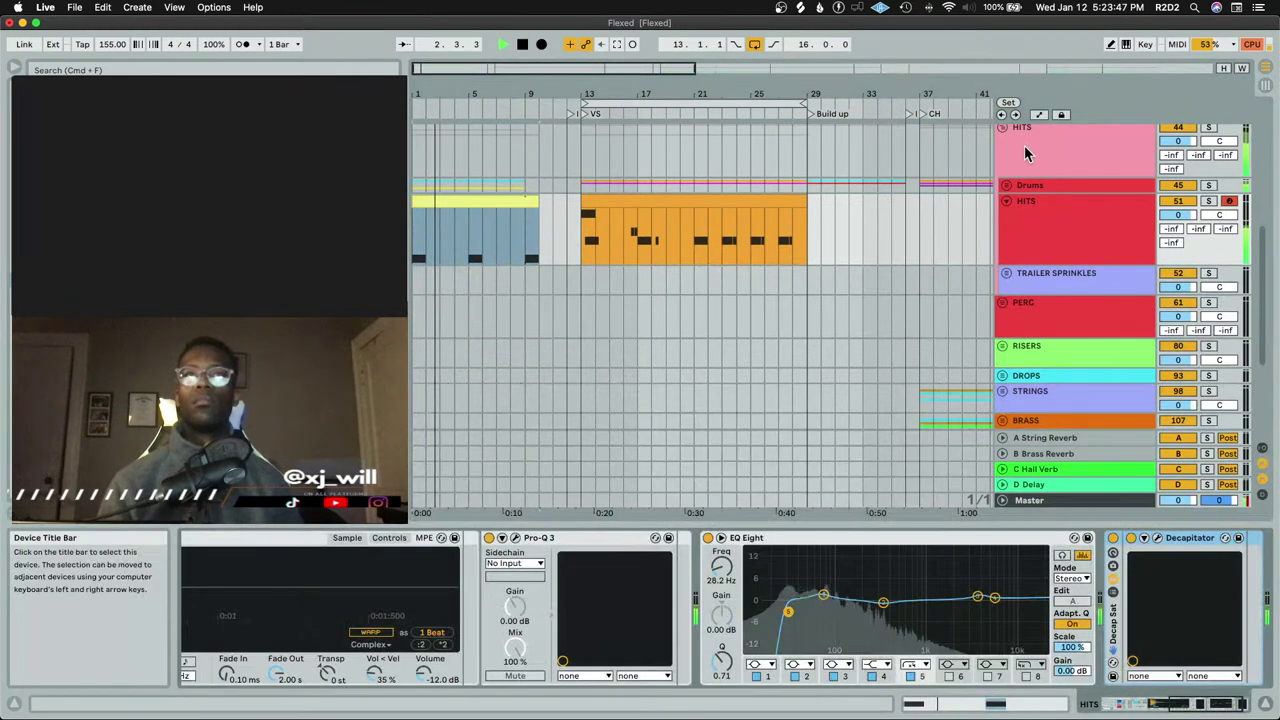
click(1022, 150)
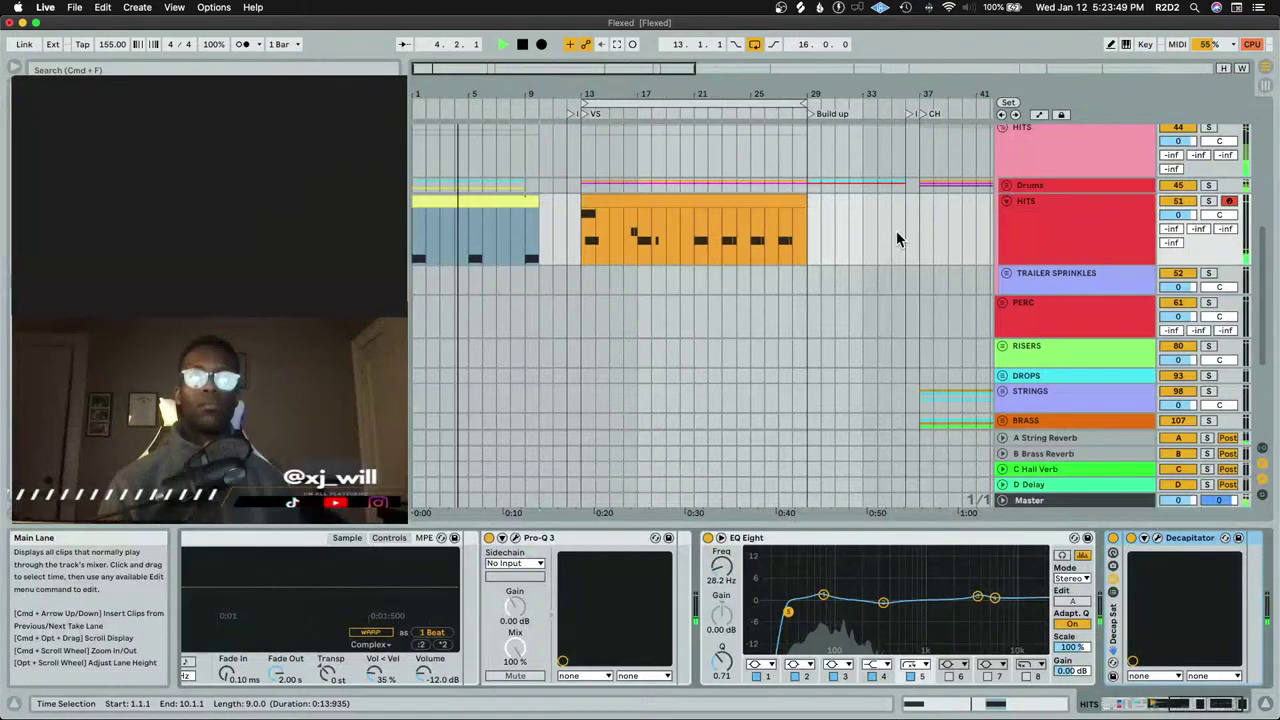
scroll(945, 186, up, 5)
scroll(1005, 222, down, 3)
scroll(1003, 218, up, 1)
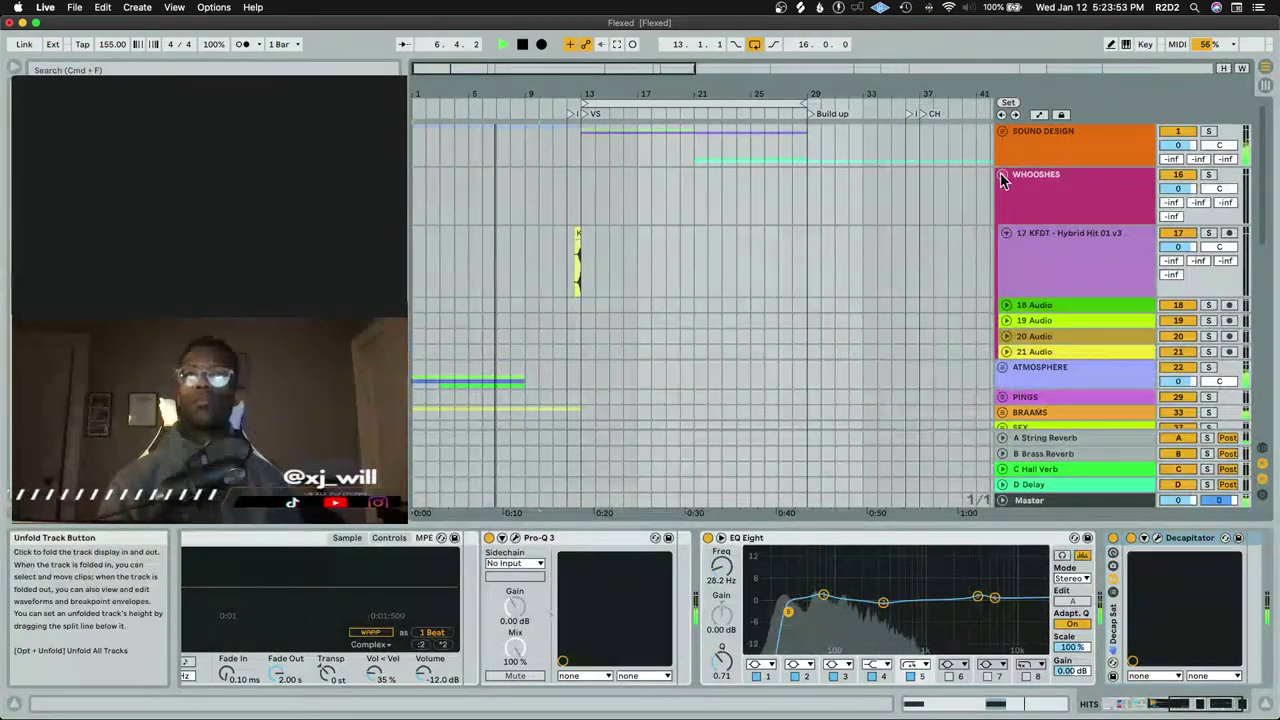
click(1002, 176)
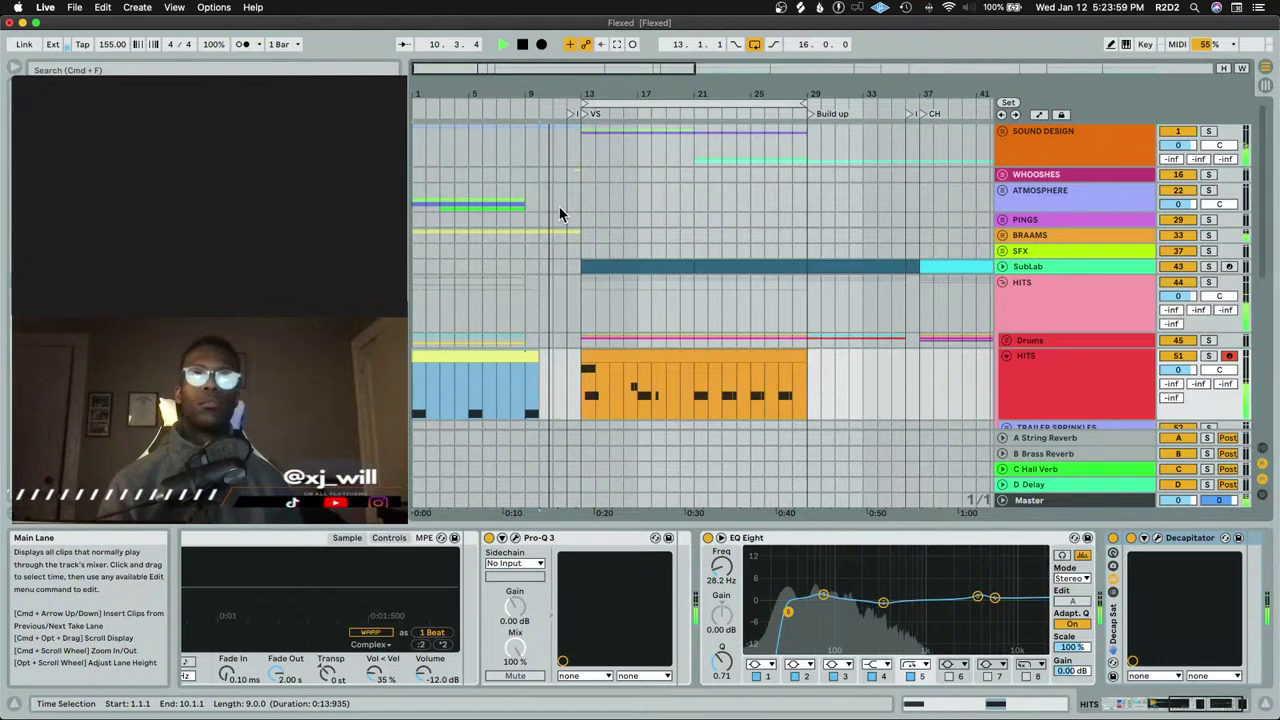
Listen on into the verse, fold the HITS track and stop playback
scroll(560, 213, down, 1)
scroll(559, 208, down, 1)
scroll(560, 208, up, 2)
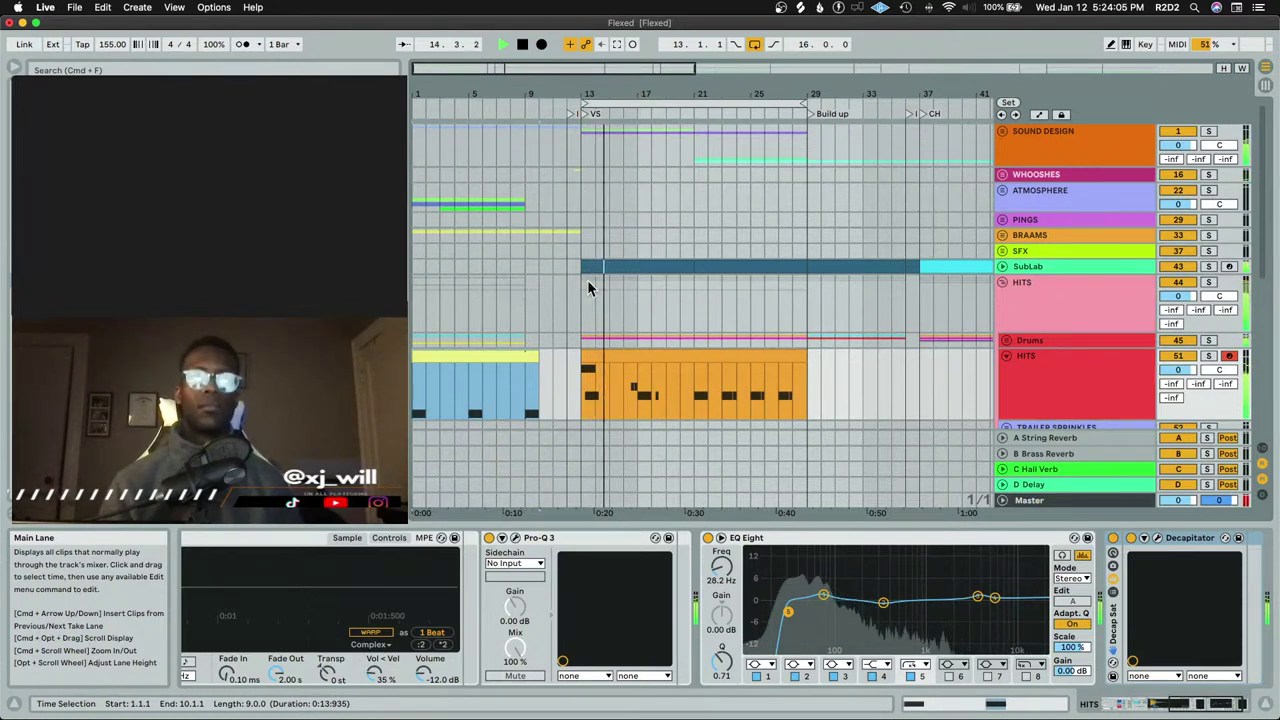
scroll(584, 272, down, 1)
scroll(584, 266, down, 3)
scroll(650, 240, up, 2)
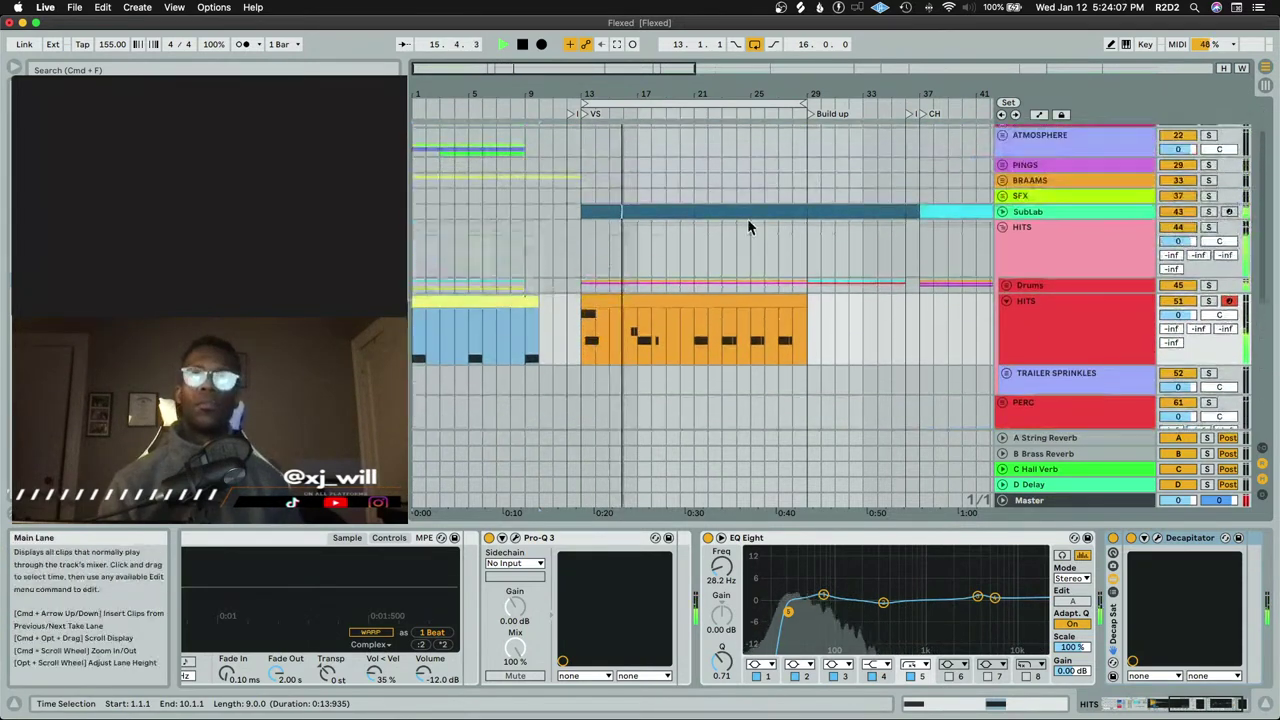
click(1006, 300)
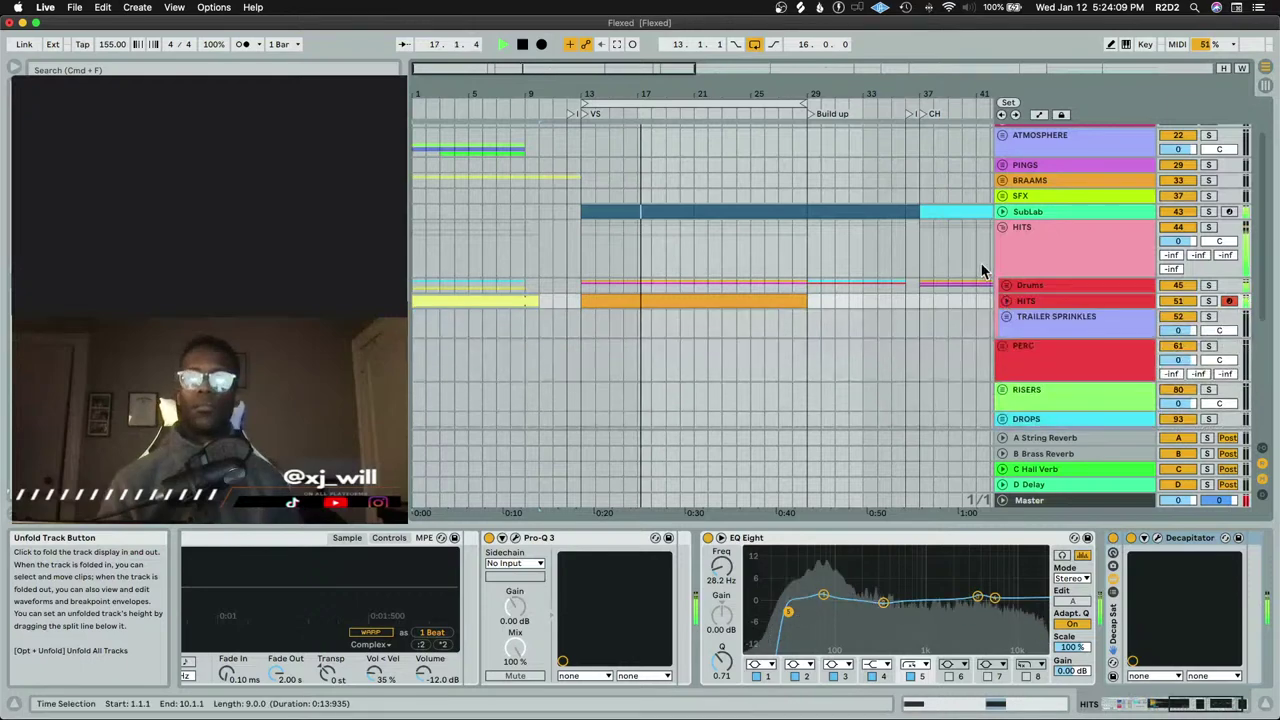
scroll(978, 268, down, 3)
key(space)
scroll(718, 250, down, 3)
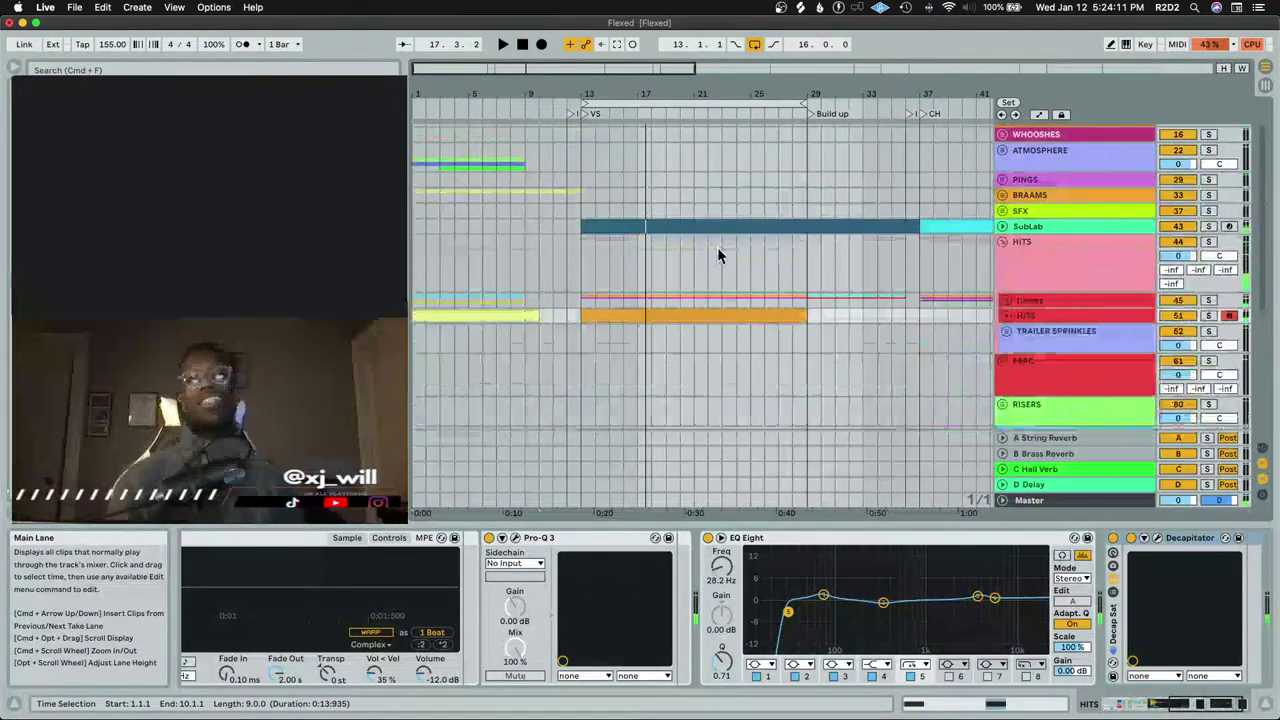
scroll(718, 247, up, 3)
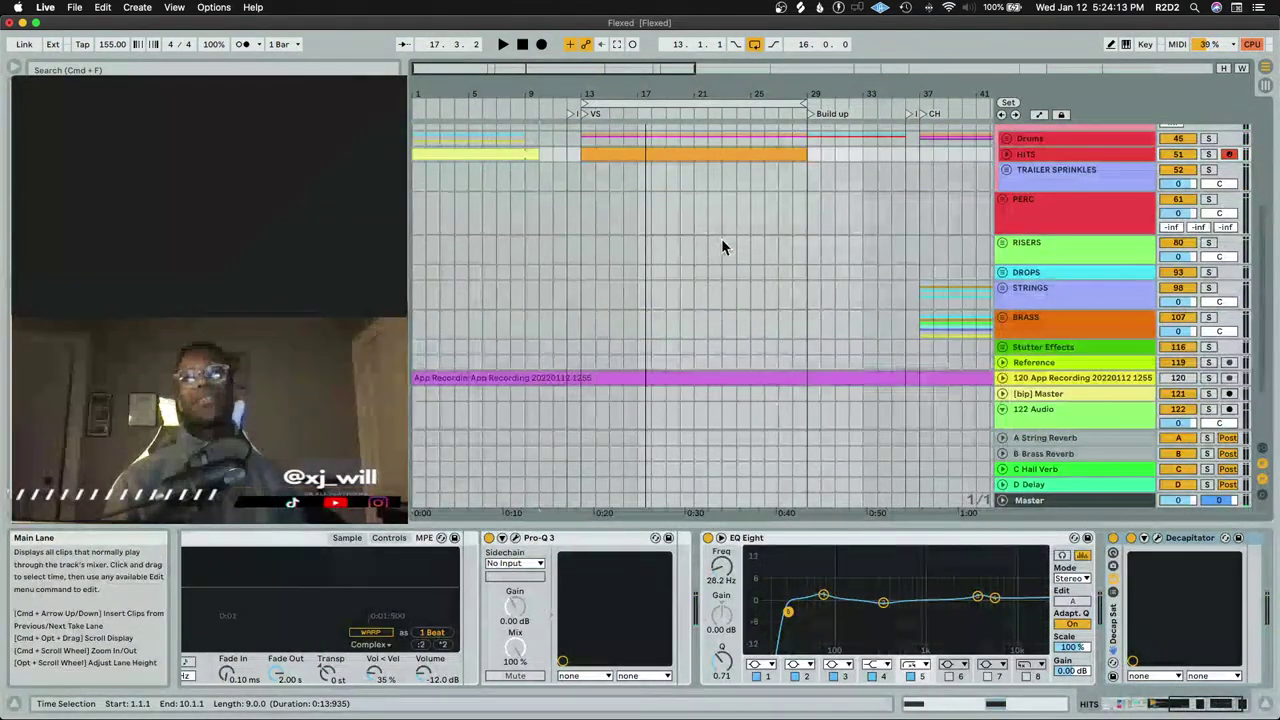
While playing the verse, copy the HITS clip's opening TS_Hit Collapse note to bar 9 and move the bar-9 Mid Hits II note to 9.2
click(579, 161)
key(space)
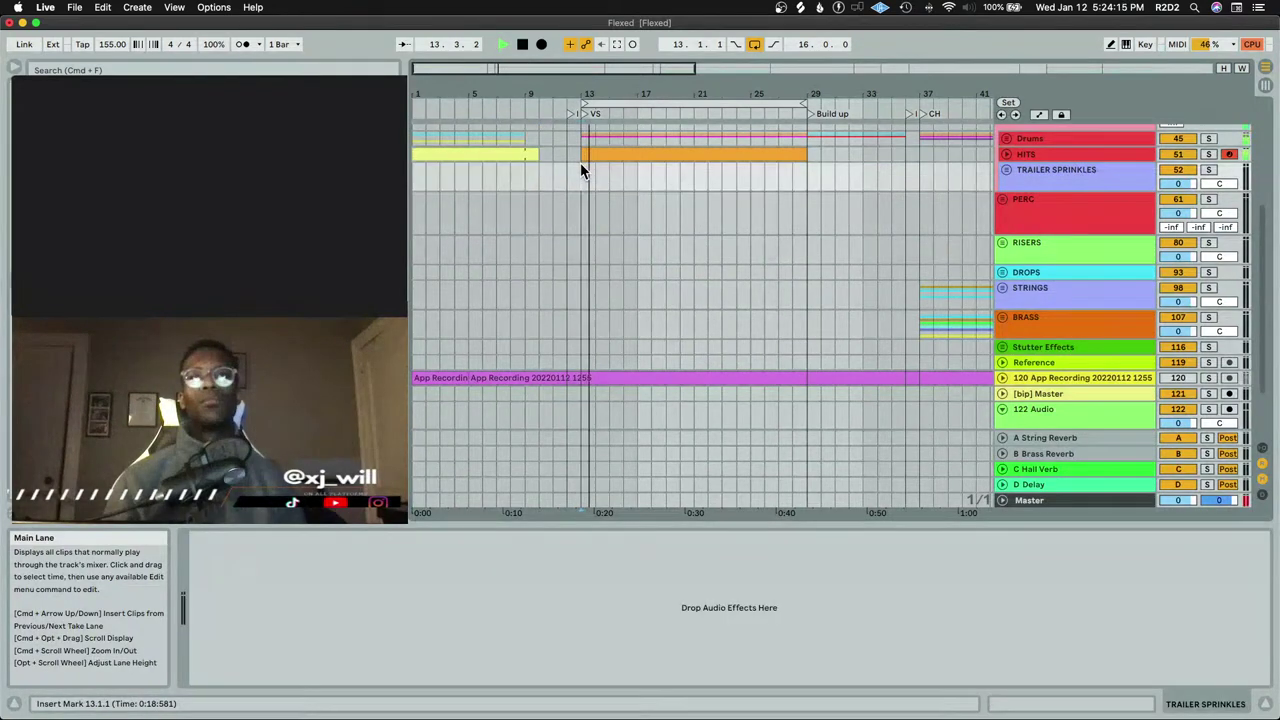
click(1006, 154)
click(723, 158)
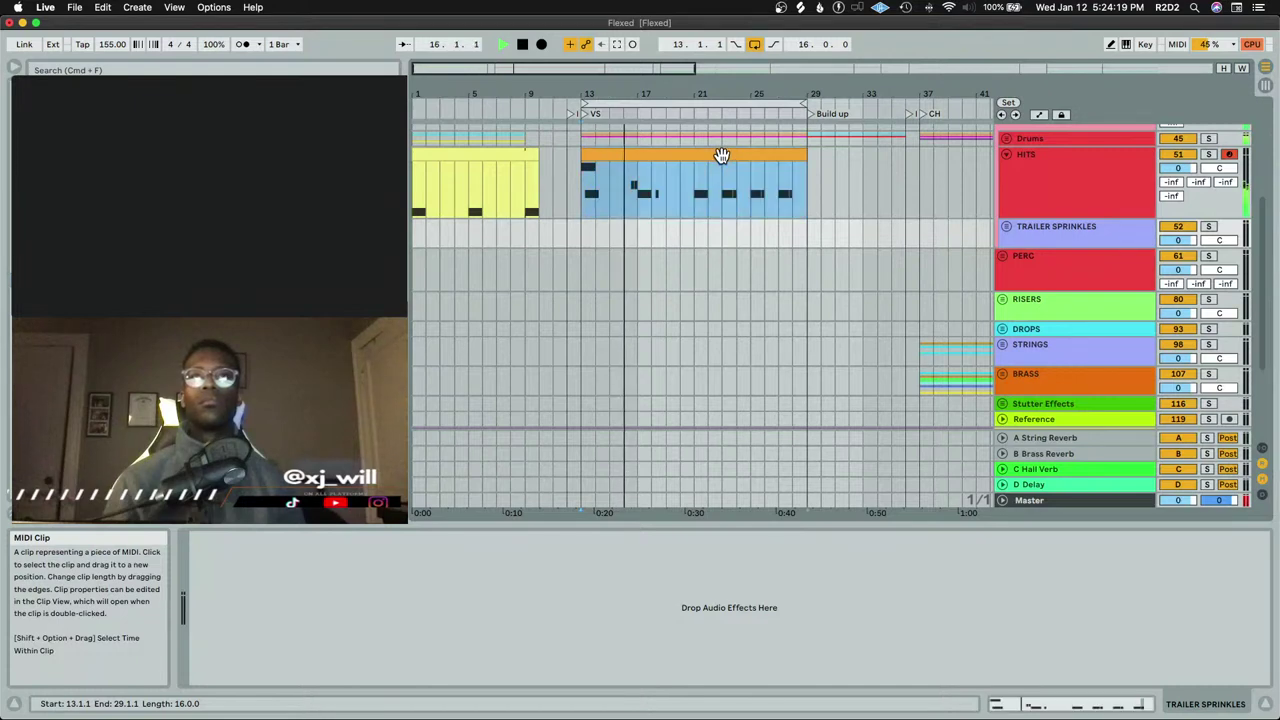
double_click(740, 193)
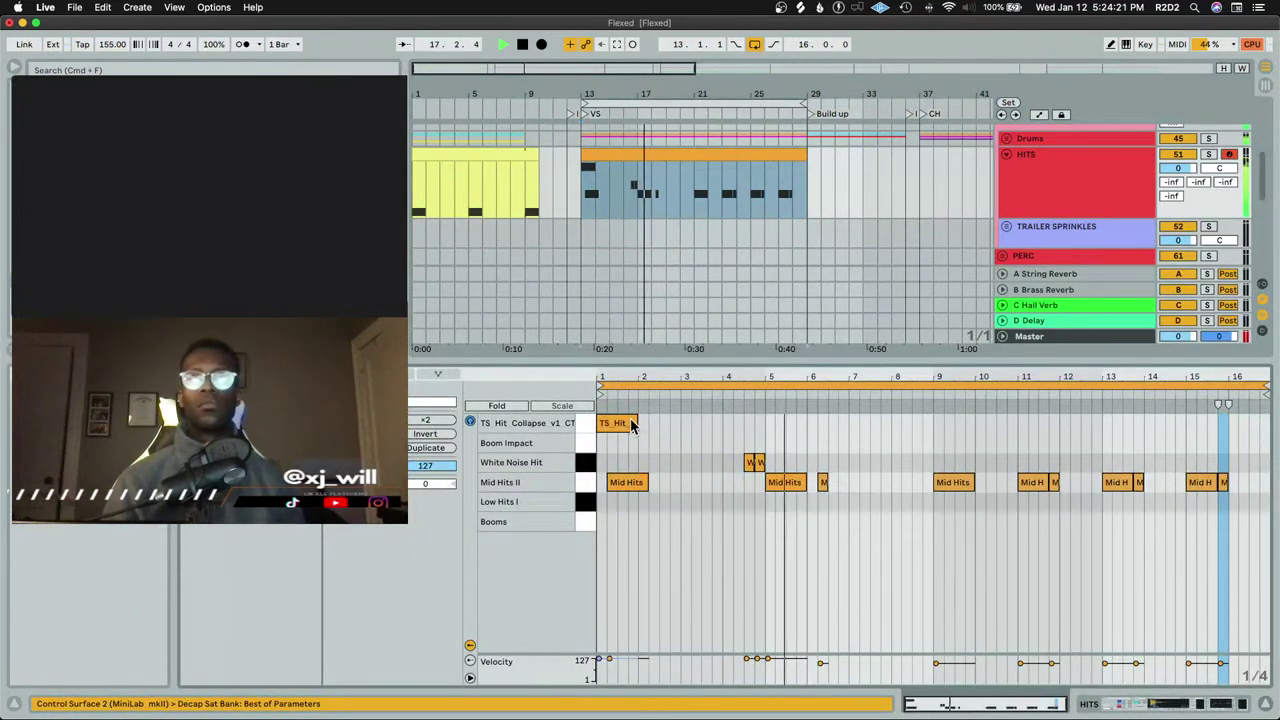
drag(626, 428, 951, 434)
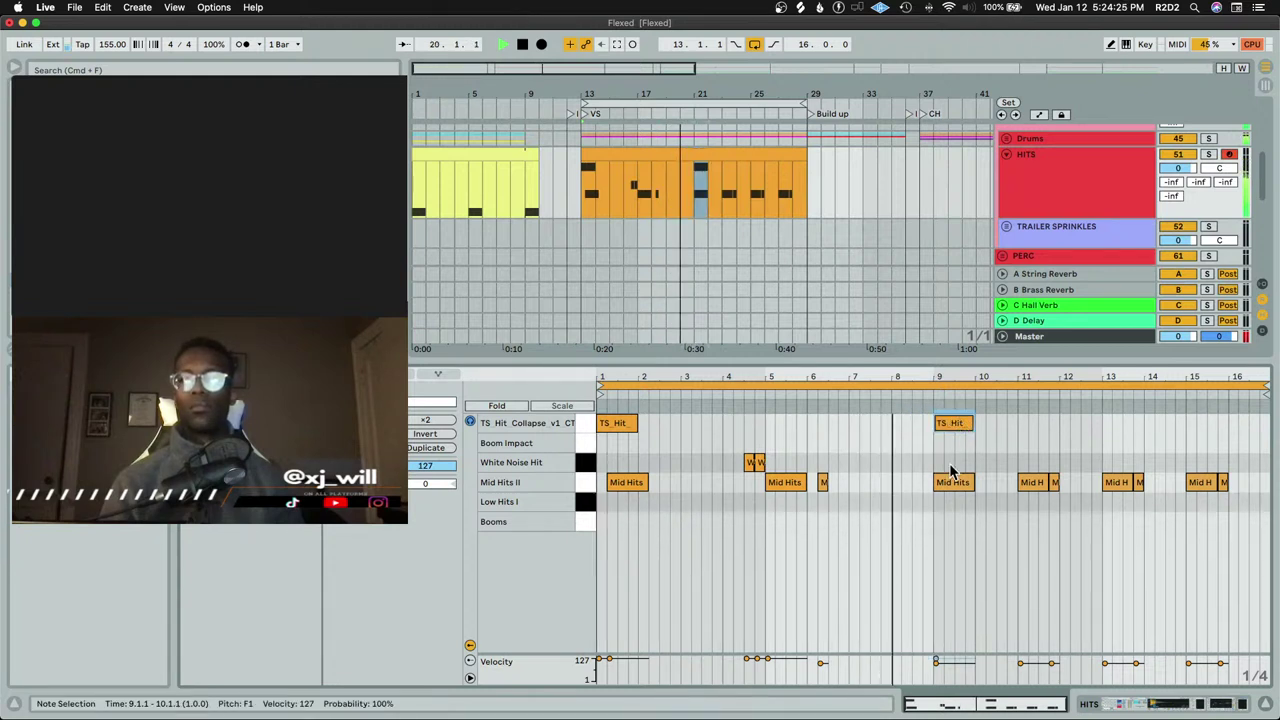
mouse_move(954, 491)
mouse_down()
mouse_move(962, 505)
mouse_move(966, 491)
mouse_up()
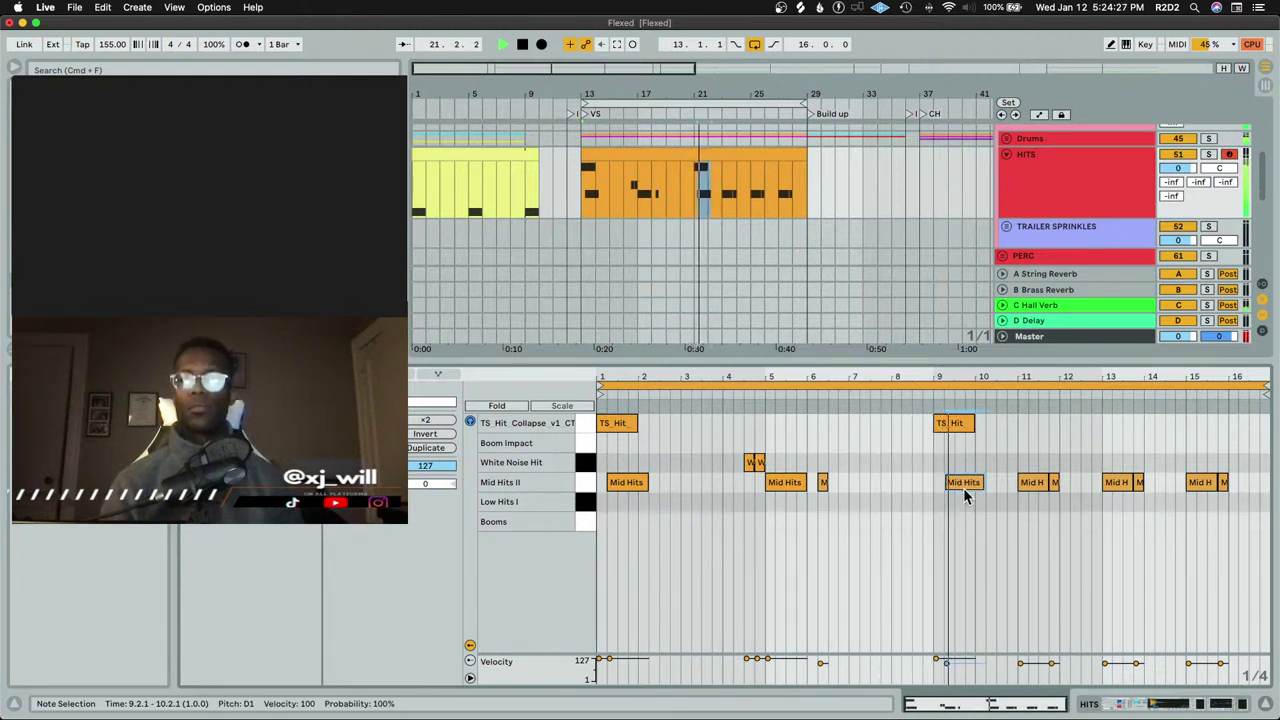
Return to the device view, listen to the second half of the verse and collapse the HITS group
key(shift+Tab)
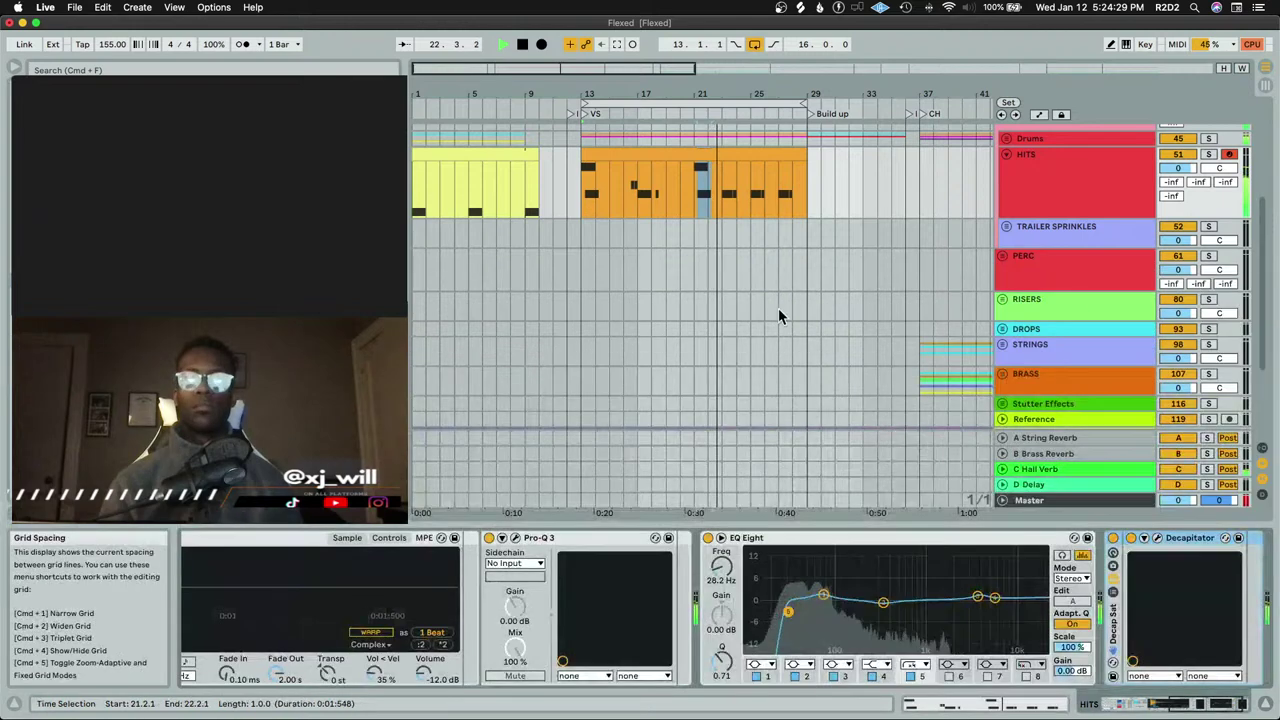
scroll(728, 248, up, 4)
scroll(730, 250, up, 2)
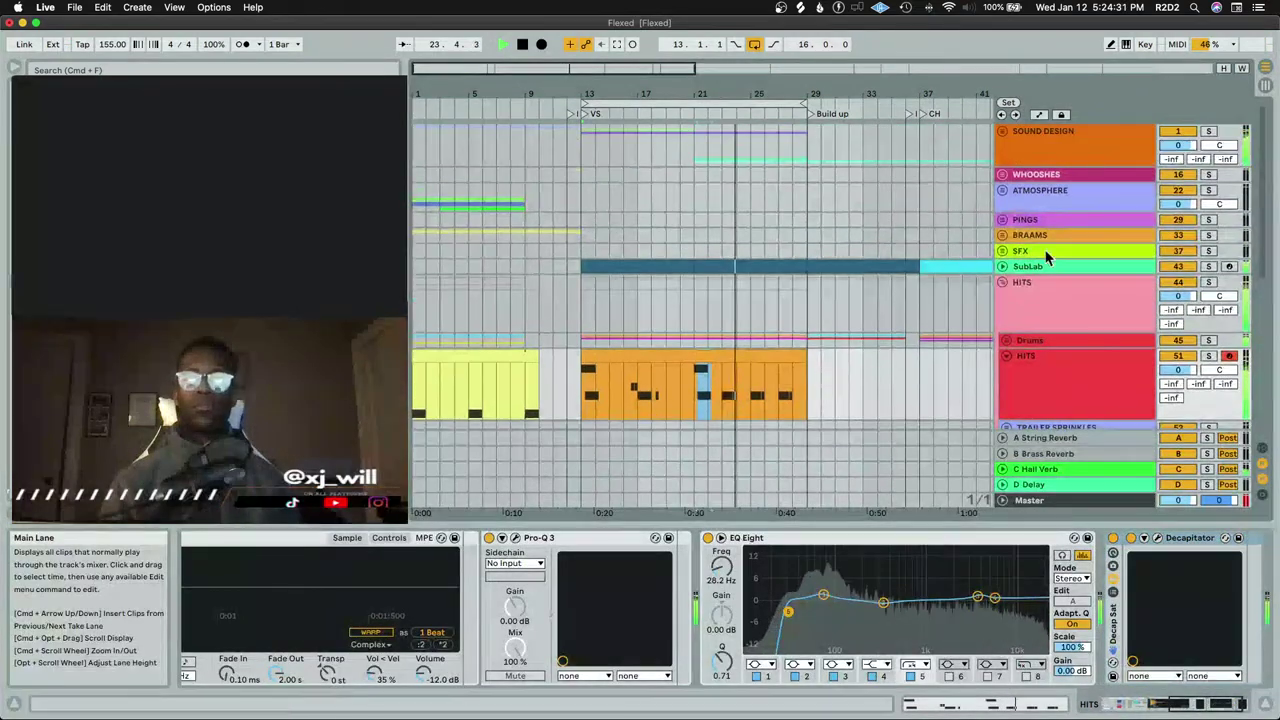
click(1004, 284)
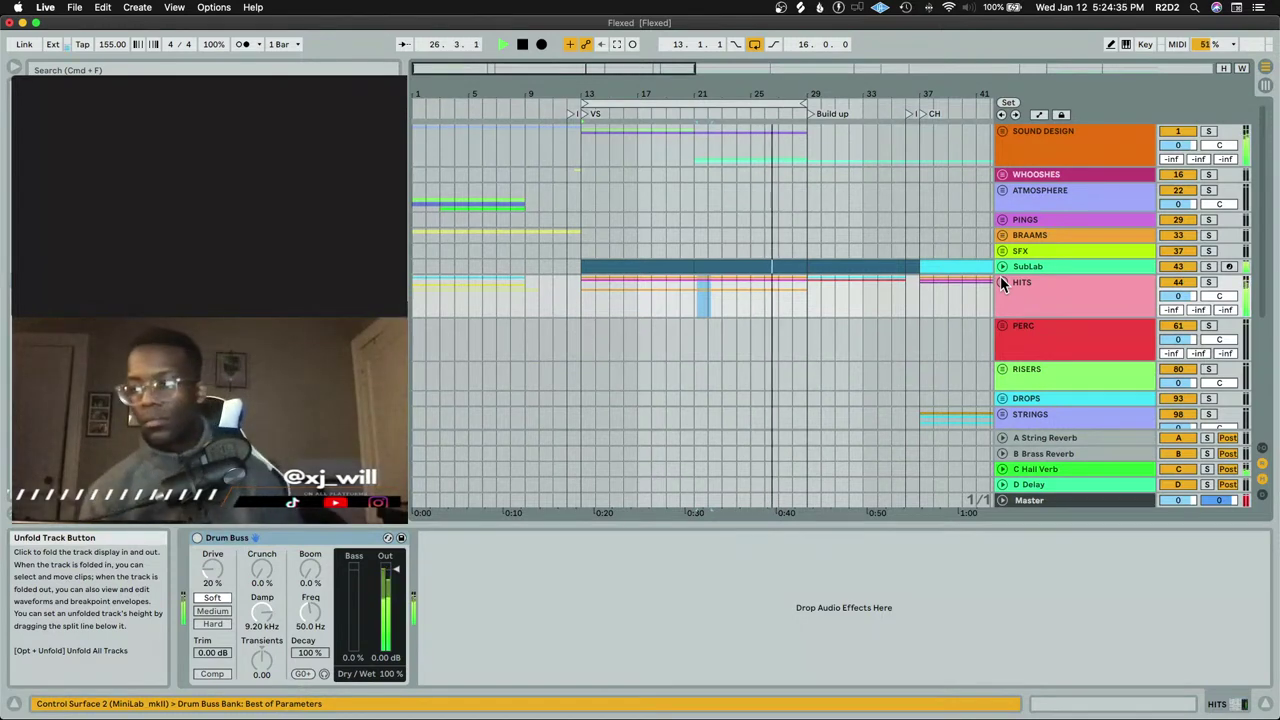
key(space)
Set the insert mark at bar 13, expand the BRASS group, then unfreeze and unfold the LOW BRASS track
click(583, 163)
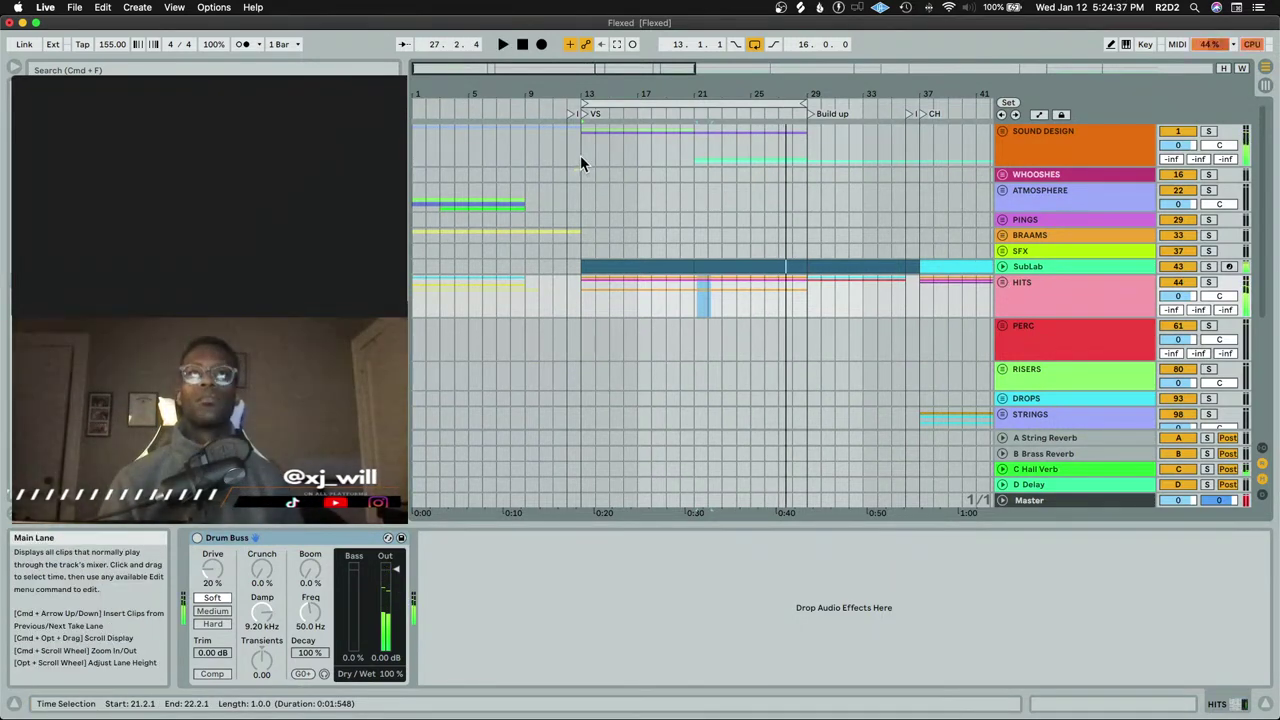
scroll(1035, 183, down, 2)
scroll(1044, 200, down, 3)
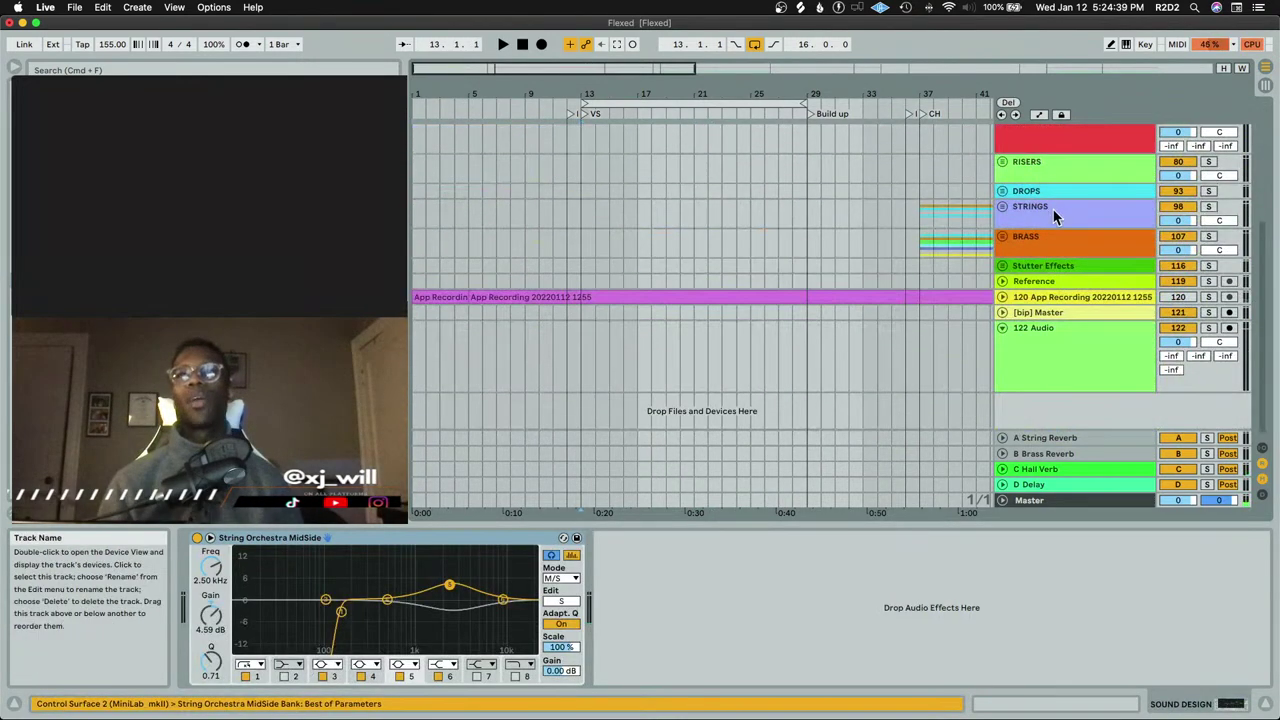
click(1002, 237)
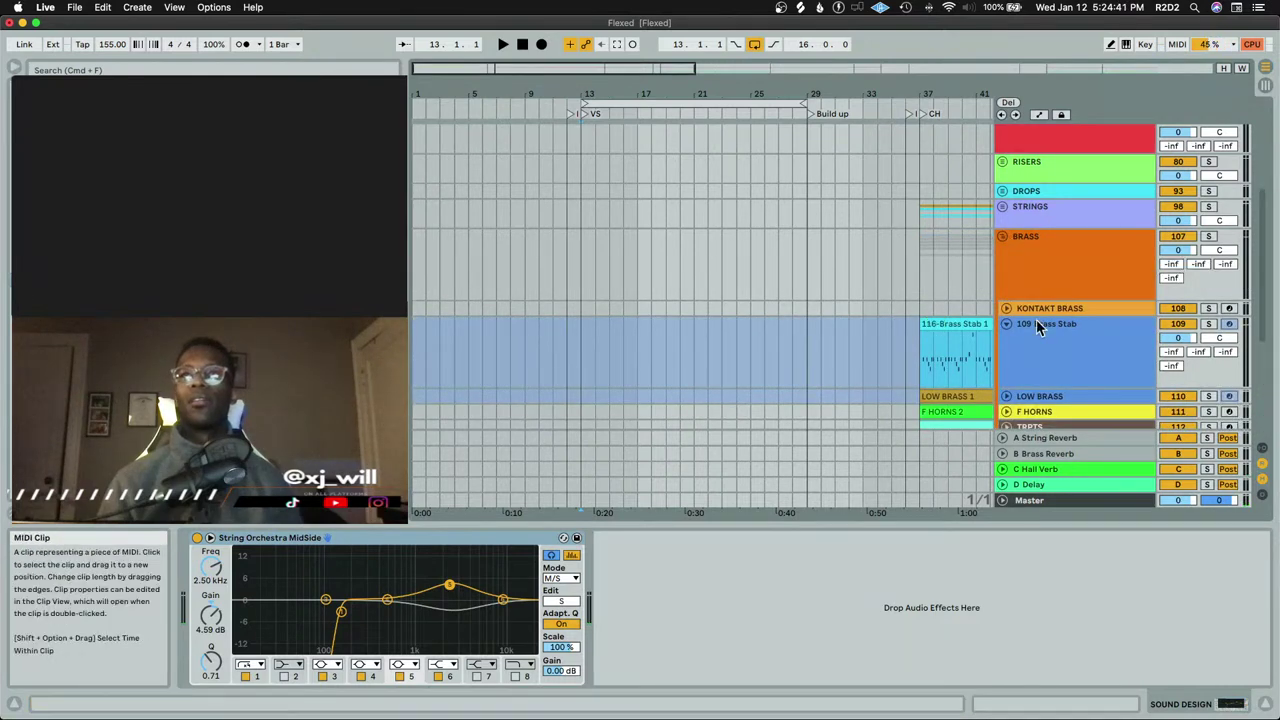
scroll(868, 257, down, 3)
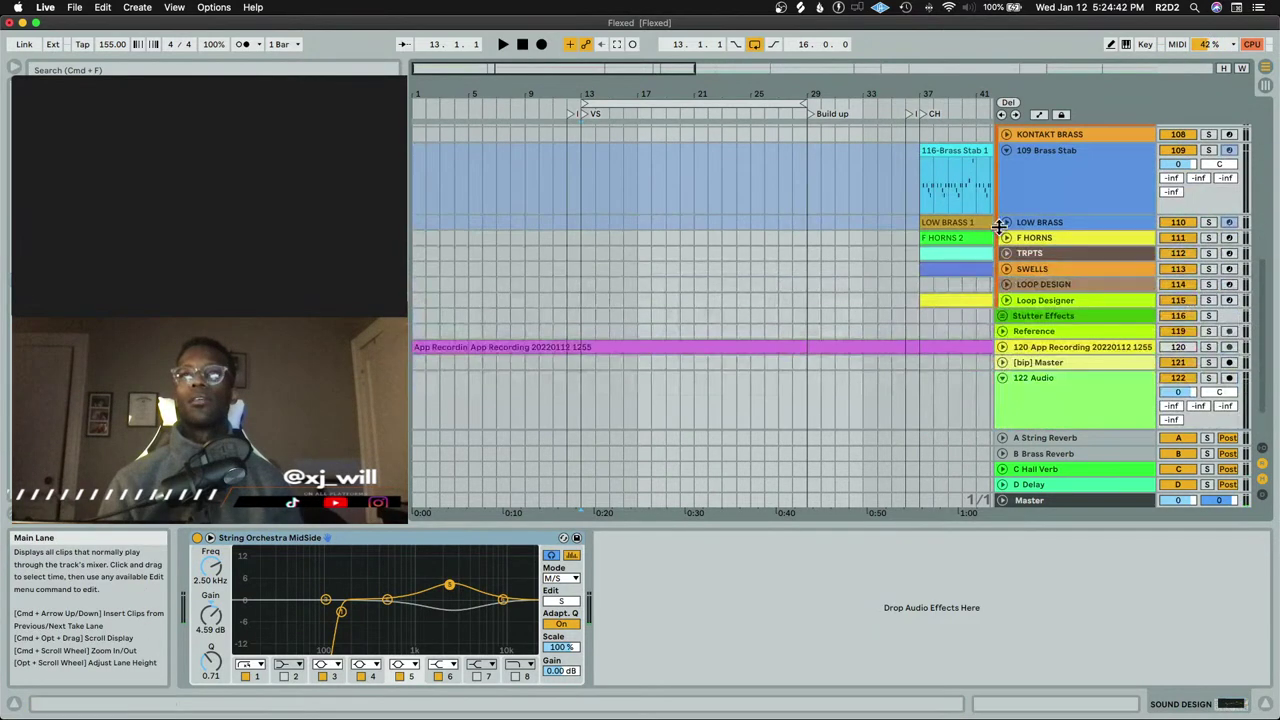
click(1092, 224)
right_click(1091, 224)
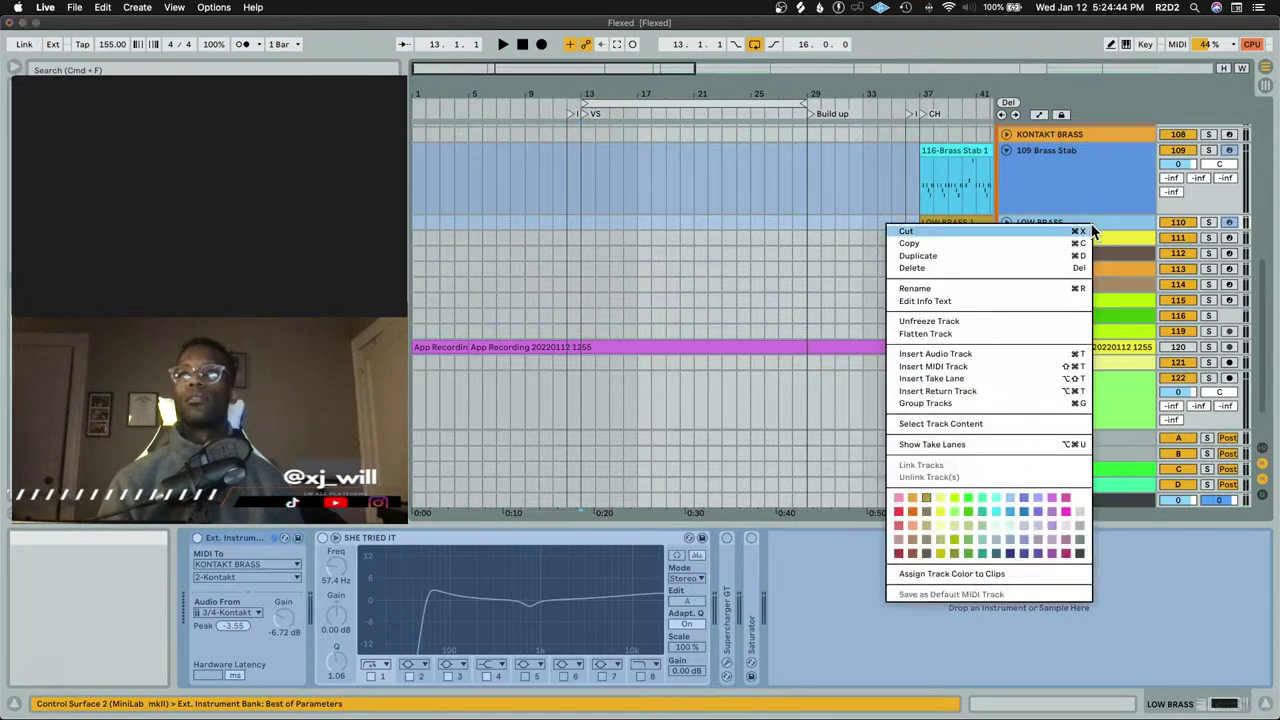
click(980, 321)
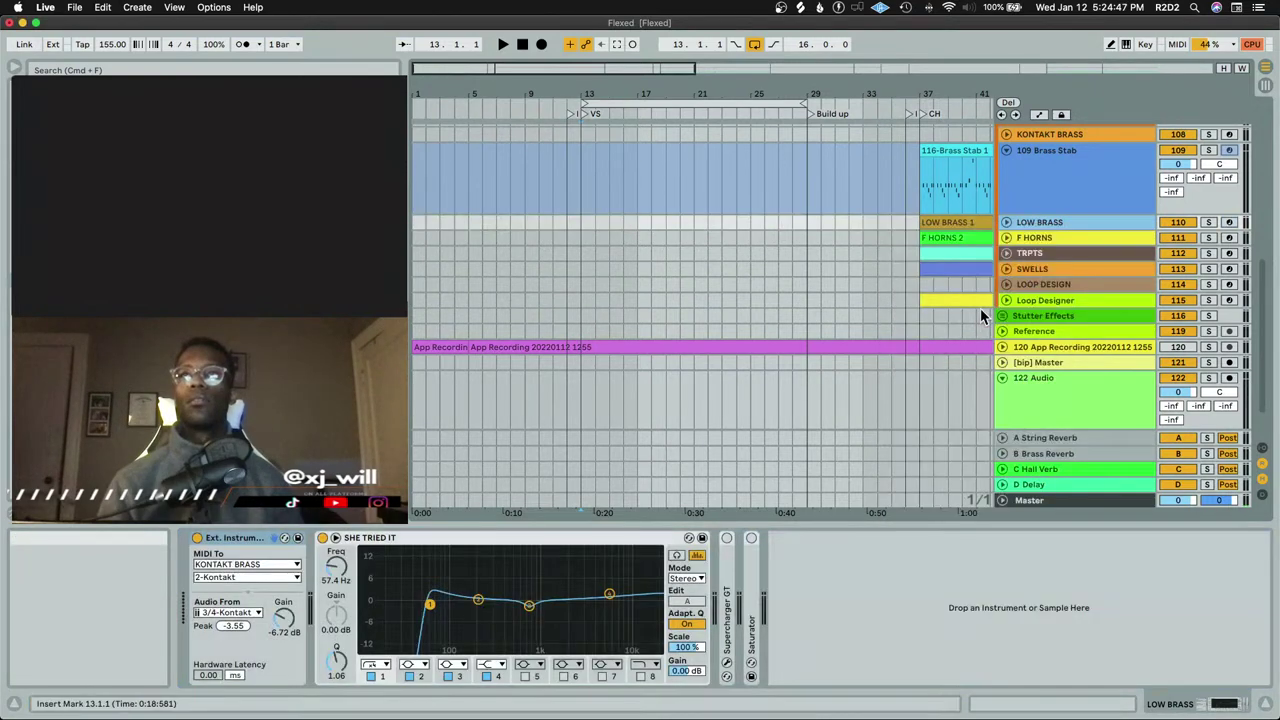
click(1006, 222)
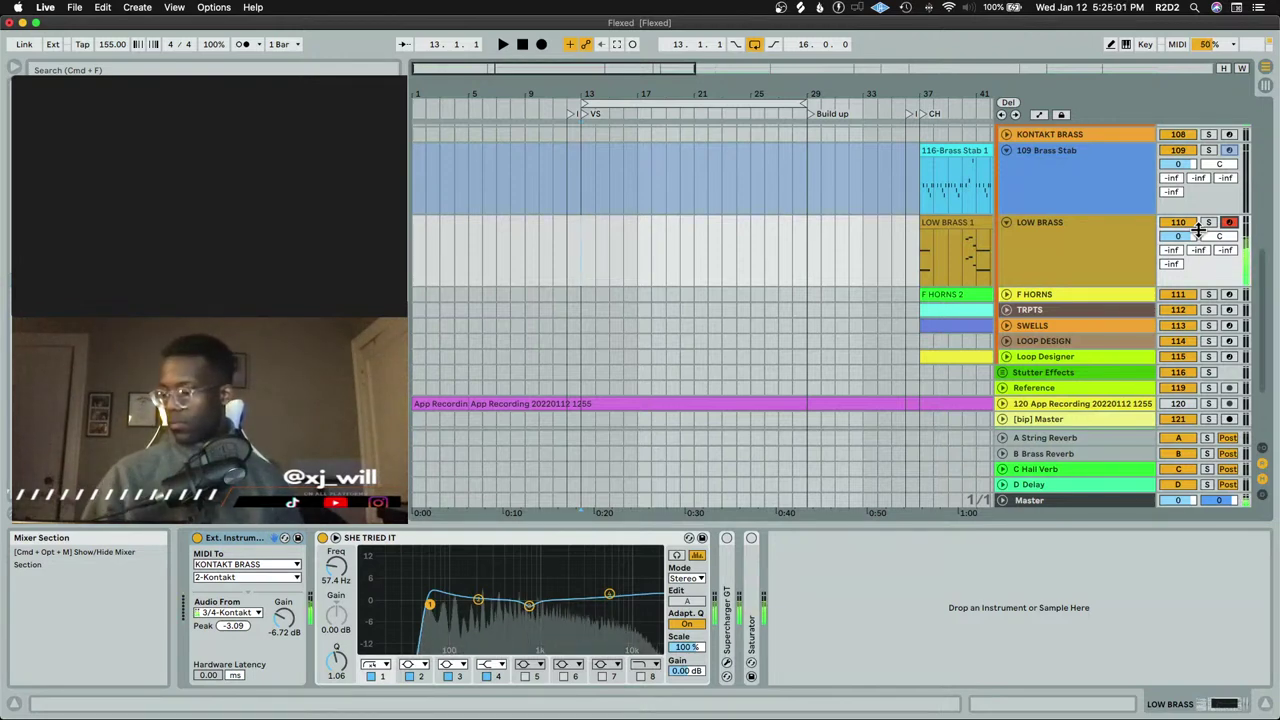
Play the verse from bar 13 with LOW BRASS armed, and fold the Brass Stab and LOW BRASS tracks
key(space)
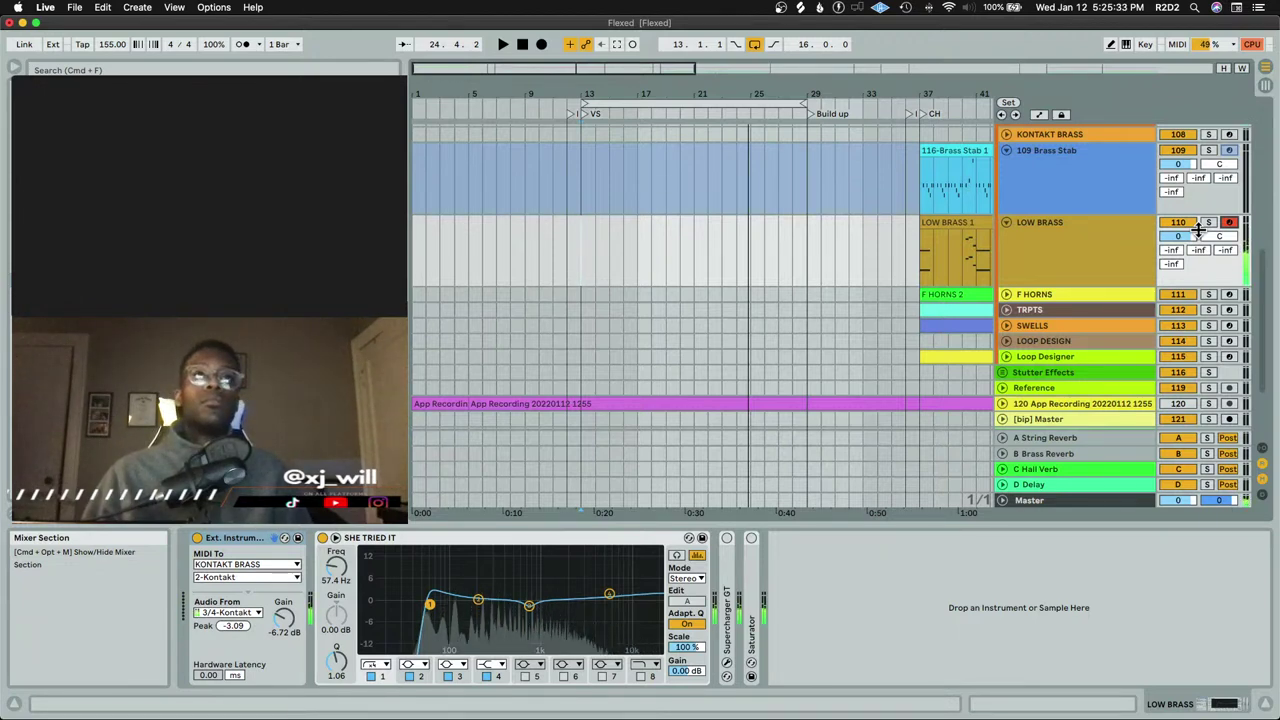
key(space)
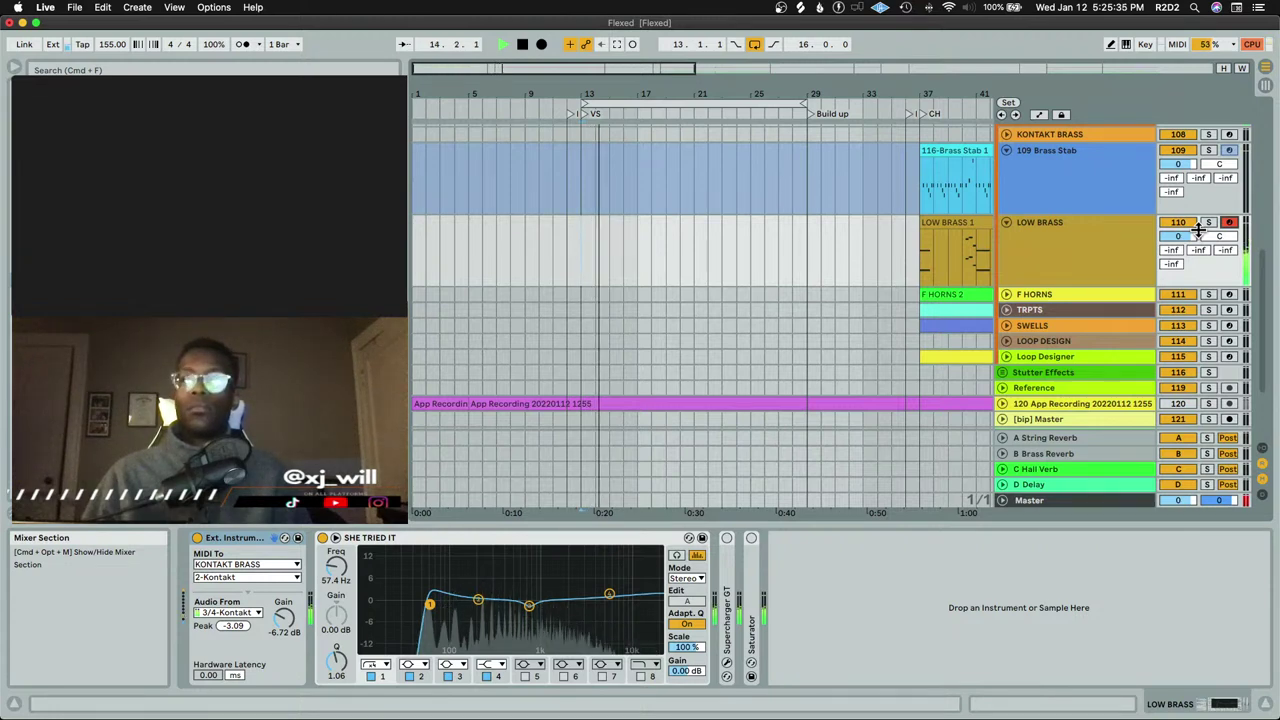
key(space)
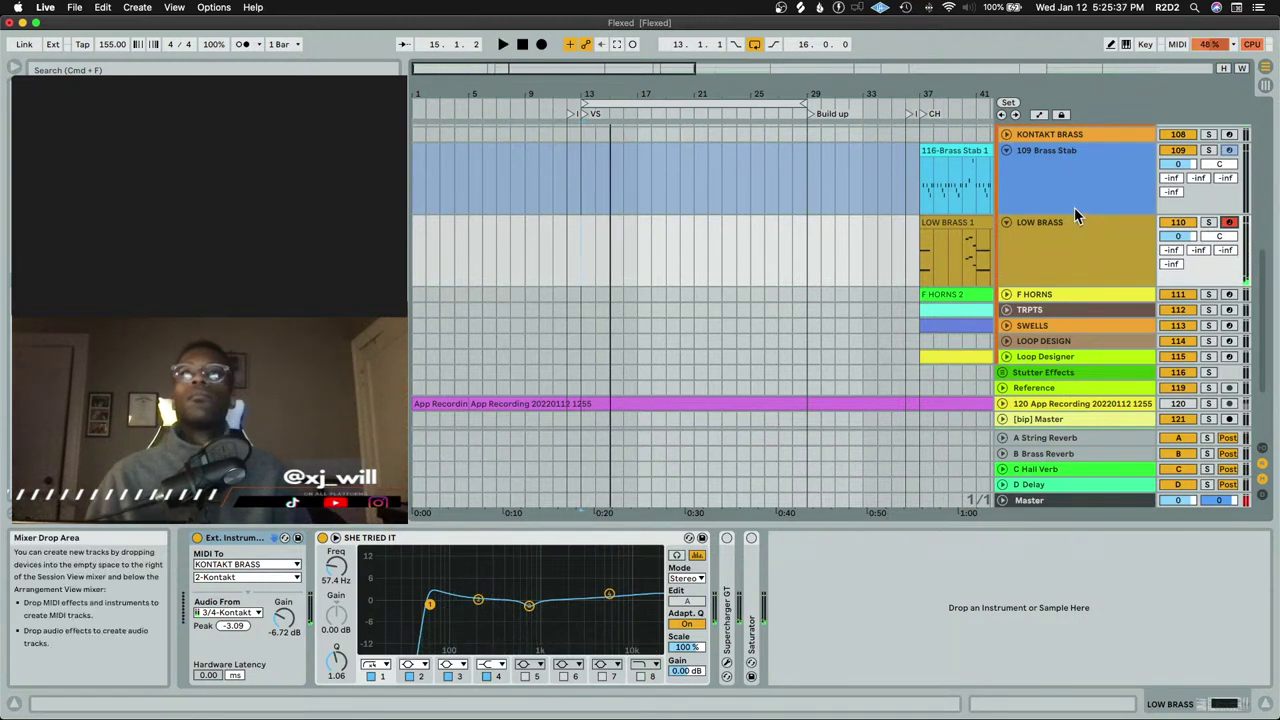
click(1006, 150)
click(1007, 165)
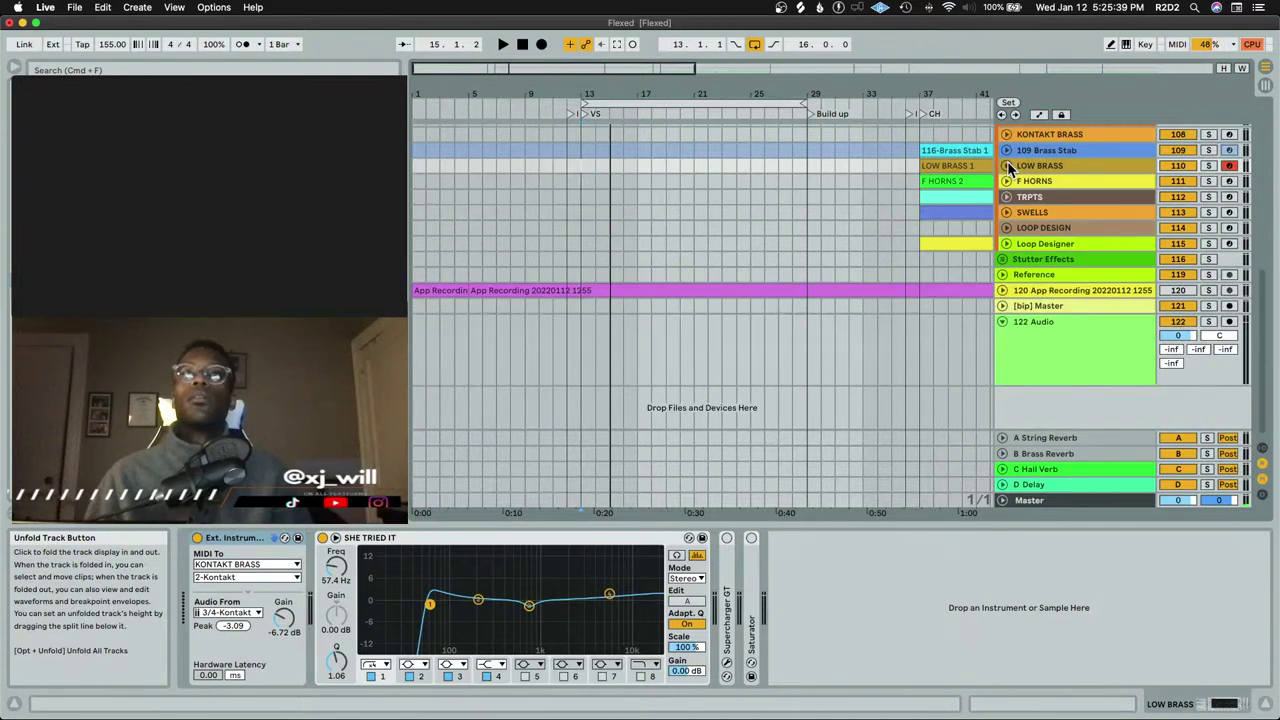
Expand the SOUND DESIGN group and look through the project's tracks for sounds to layer in the verse
scroll(1007, 161, up, 5)
scroll(777, 202, up, 5)
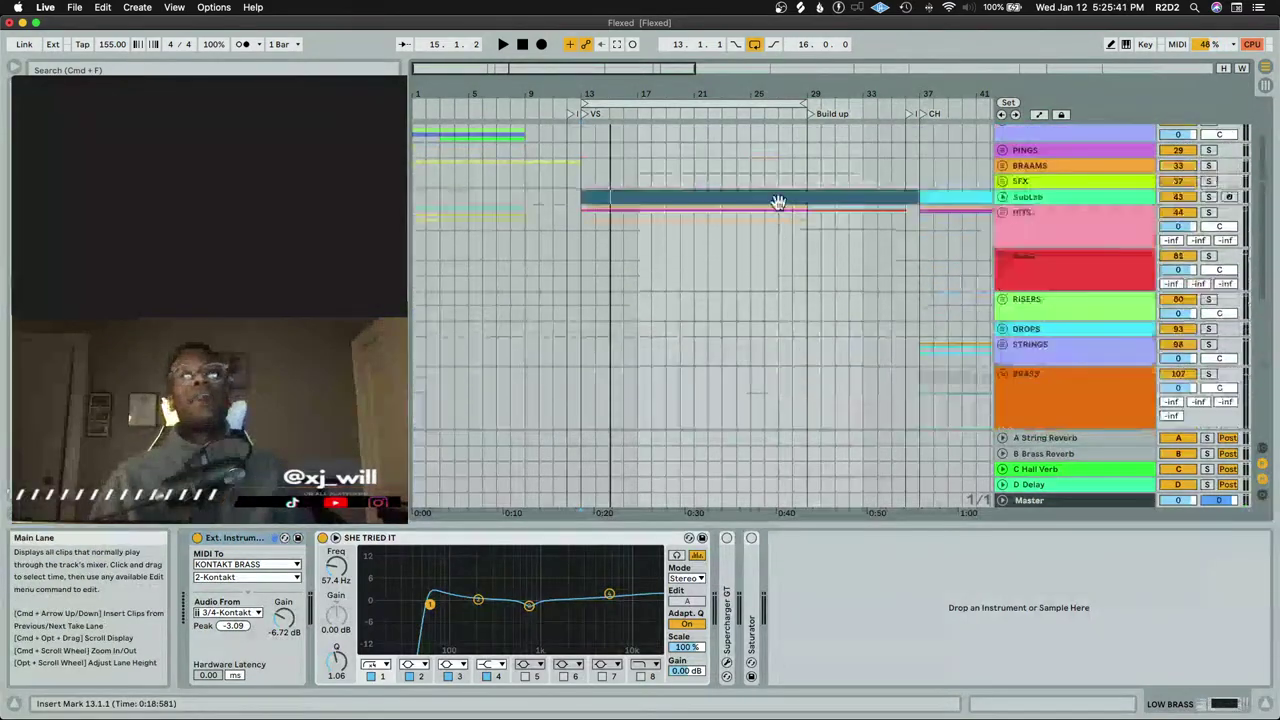
scroll(779, 209, up, 2)
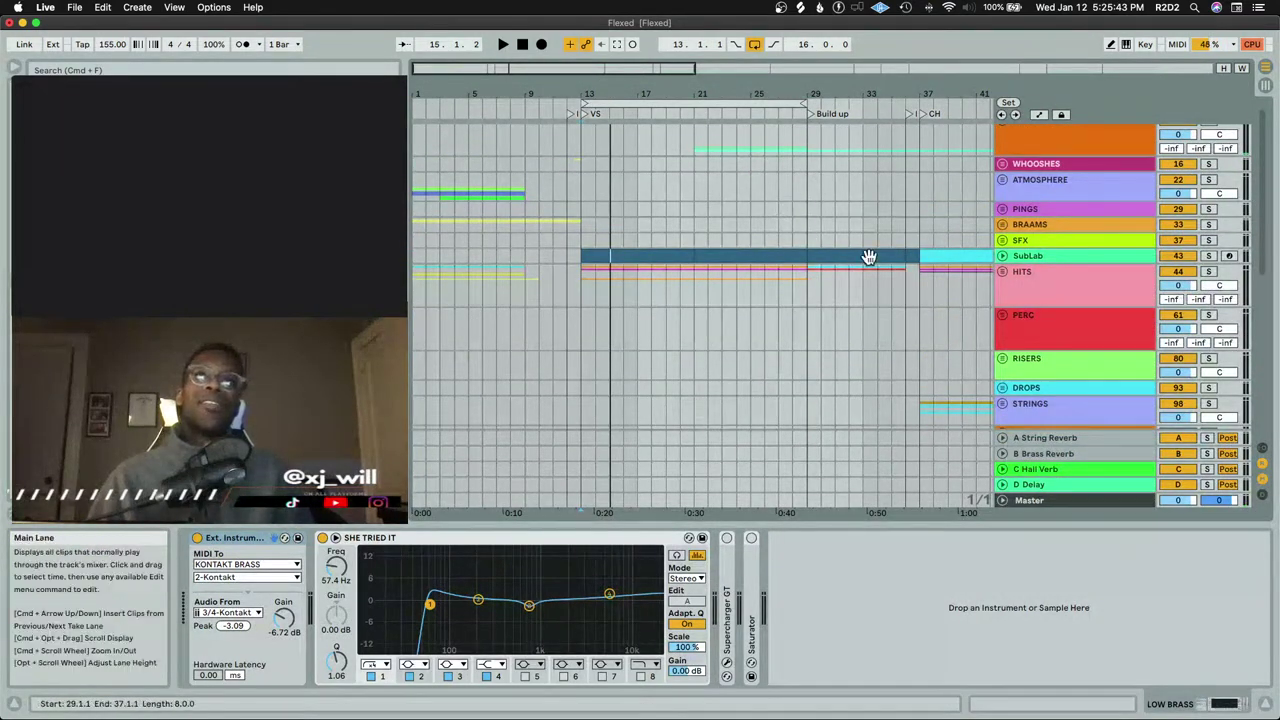
scroll(862, 256, up, 2)
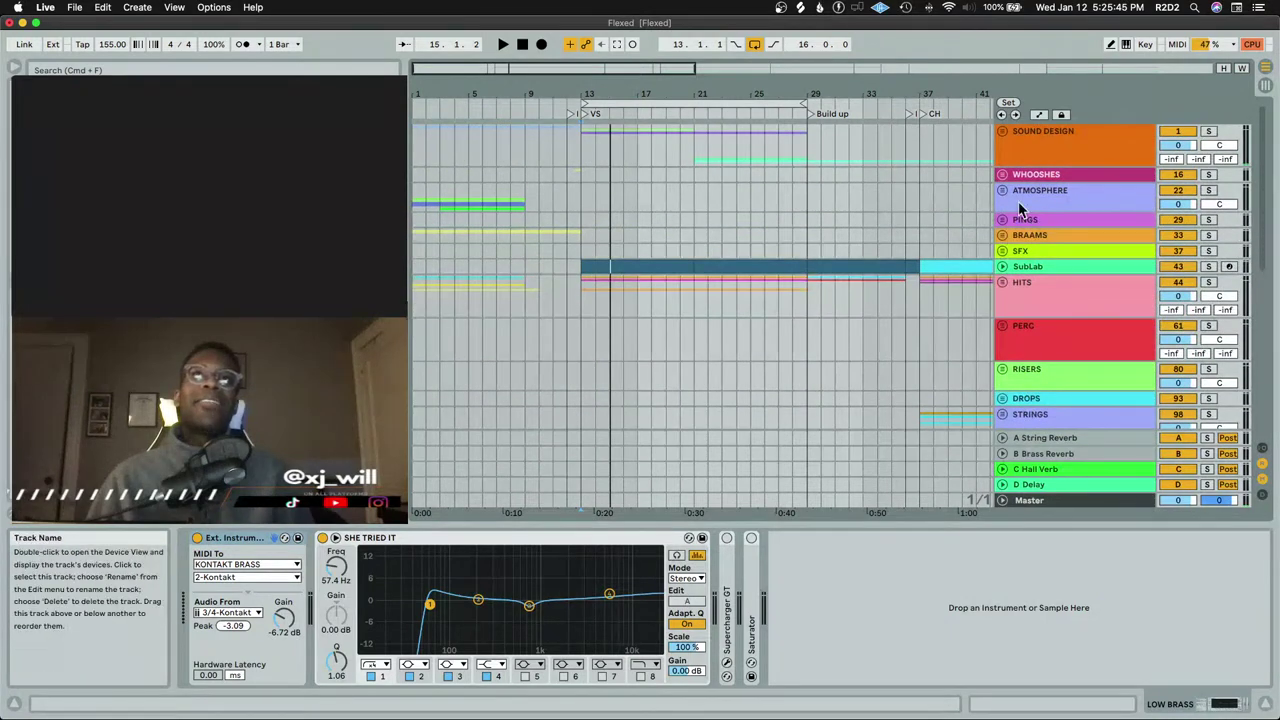
click(1002, 132)
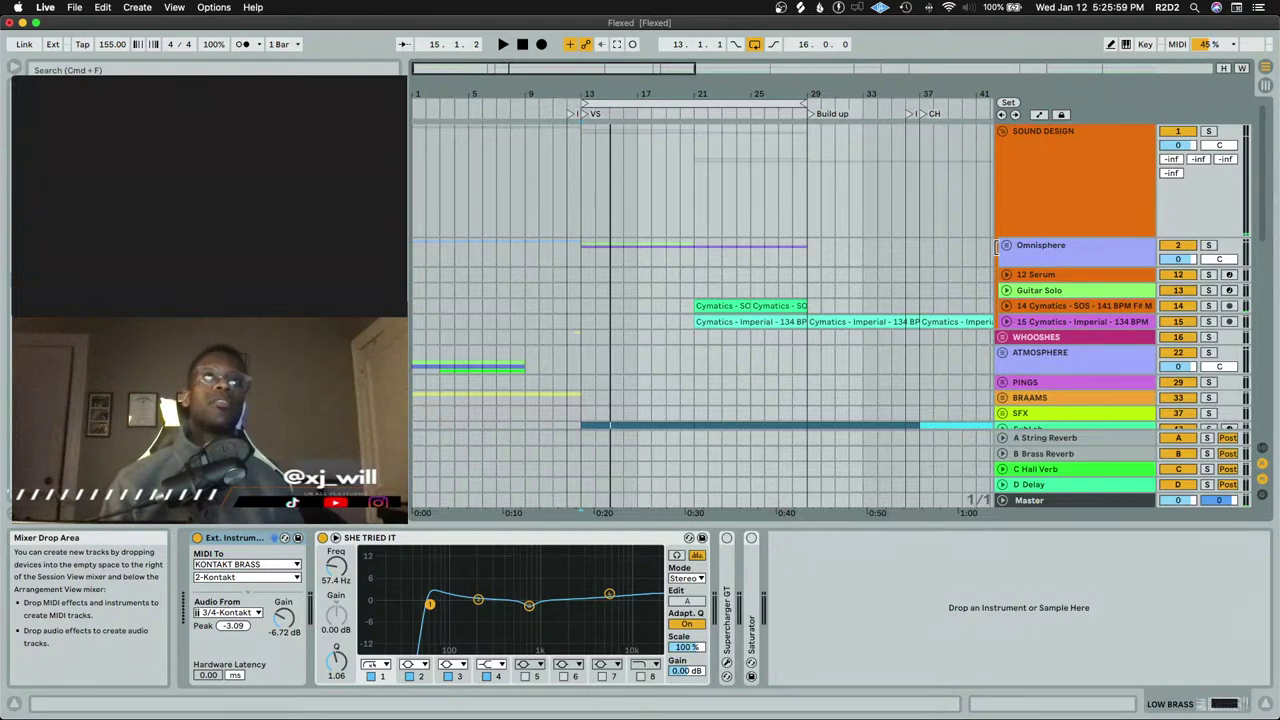
scroll(673, 320, down, 3)
scroll(673, 320, down, 20)
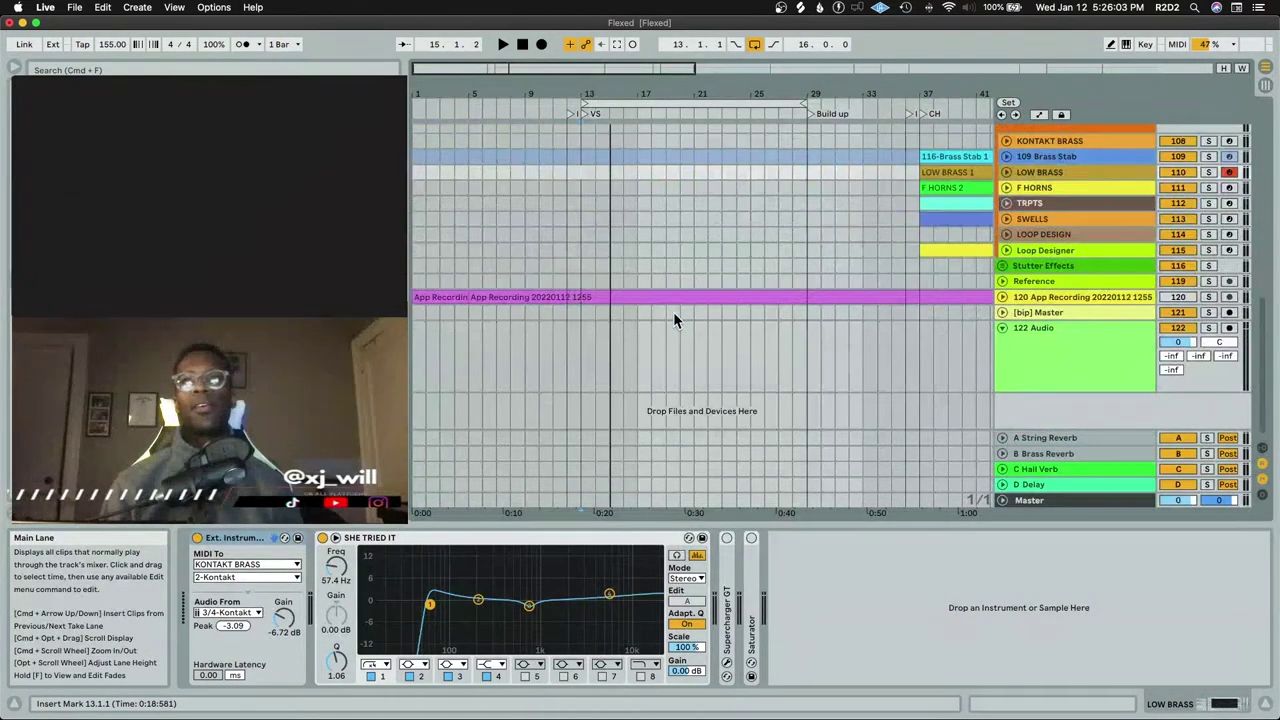